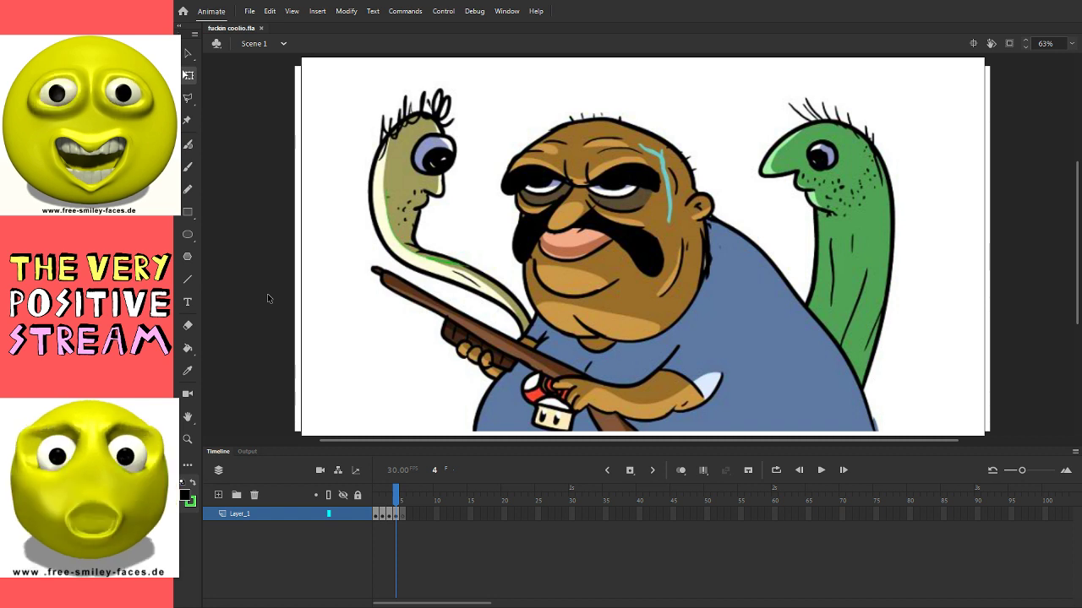
Step: Go to the blank keyframe at frame 5 of Layer_1 and activate the Brush tool
{"action": "key", "text": "comma"}
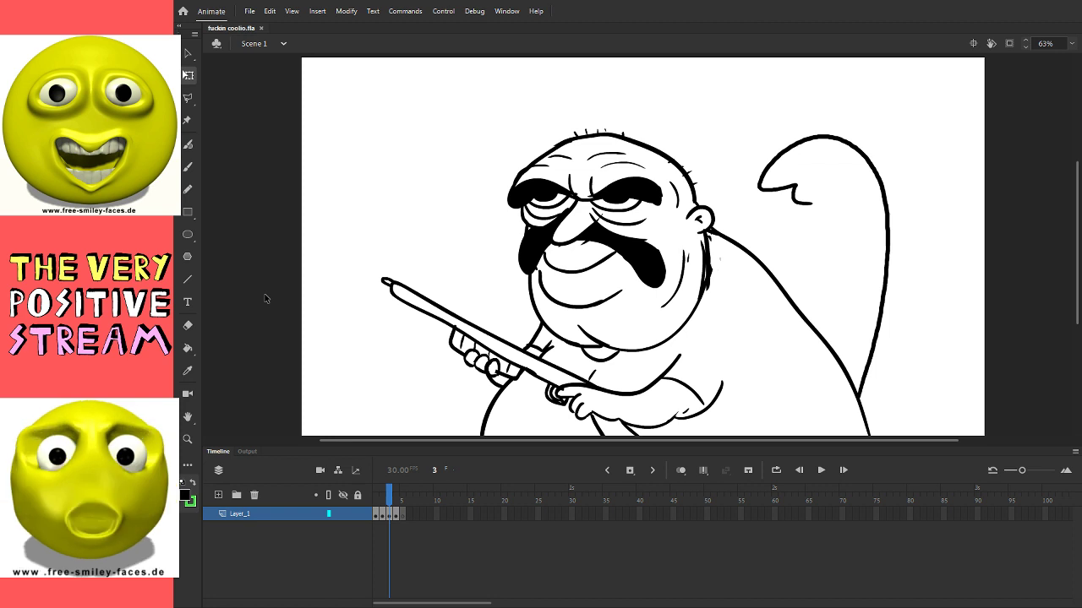
{"action": "key", "text": "period"}
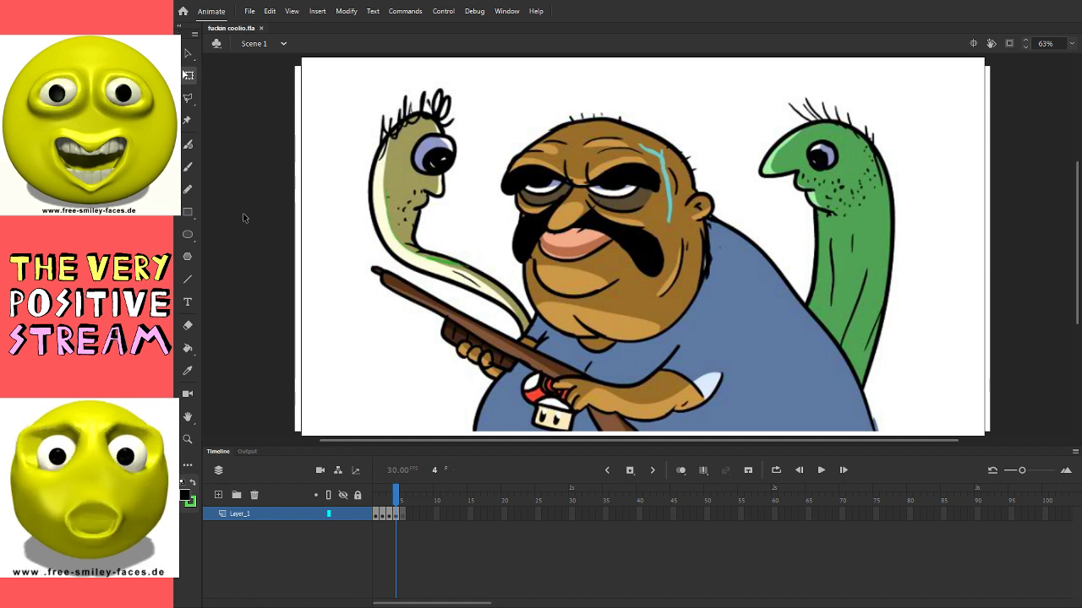
{"action": "key", "text": "F7"}
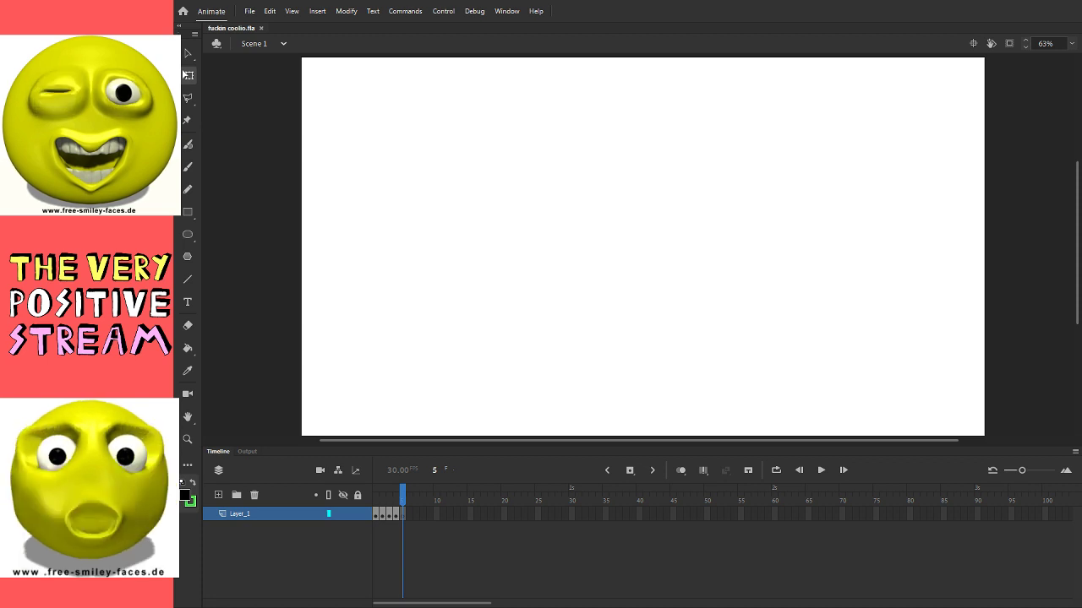
{"action": "key", "text": "b"}
{"action": "key", "text": "ctrl+z"}
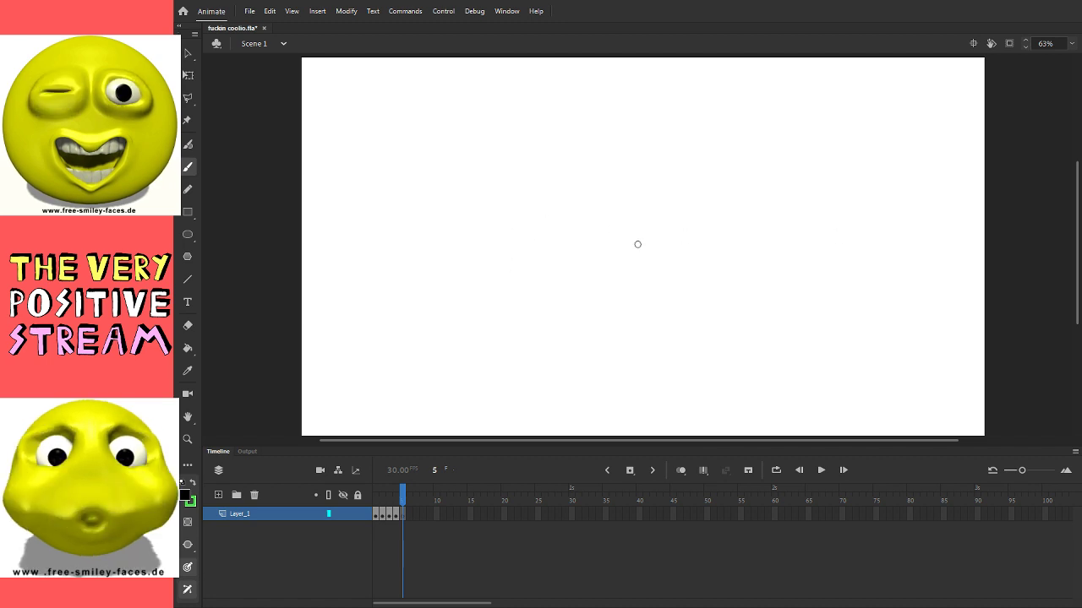
{"action": "mouse_move", "coordinate": [537, 154]}
{"action": "left_mouse_down"}
{"action": "mouse_move", "coordinate": [549, 207]}
{"action": "mouse_move", "coordinate": [707, 343]}
{"action": "left_mouse_up"}
{"action": "key", "text": "ctrl+z"}
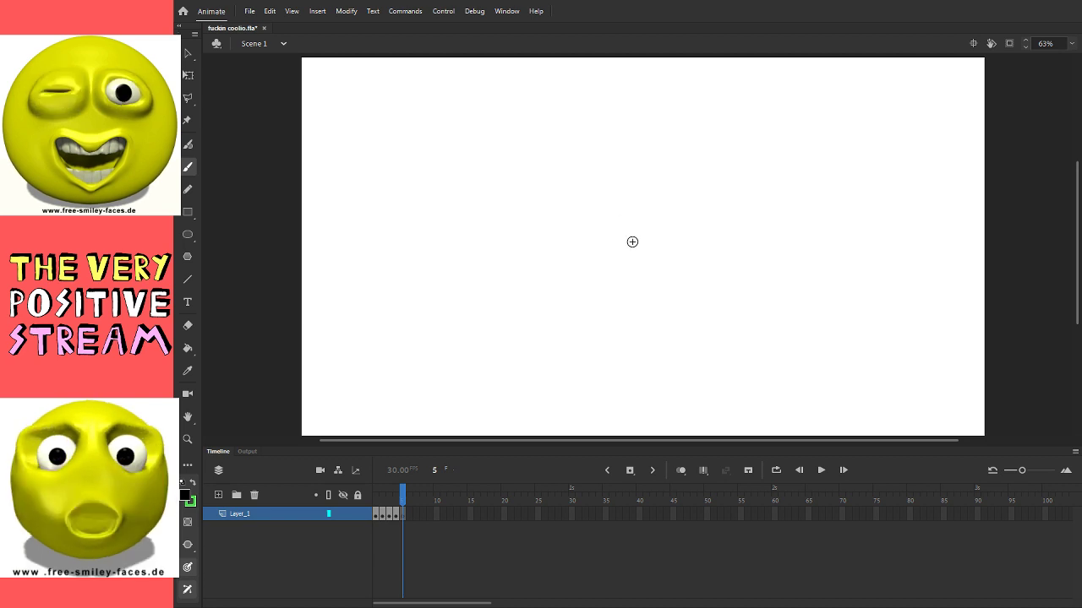
{"action": "key", "text": "ctrl+z"}
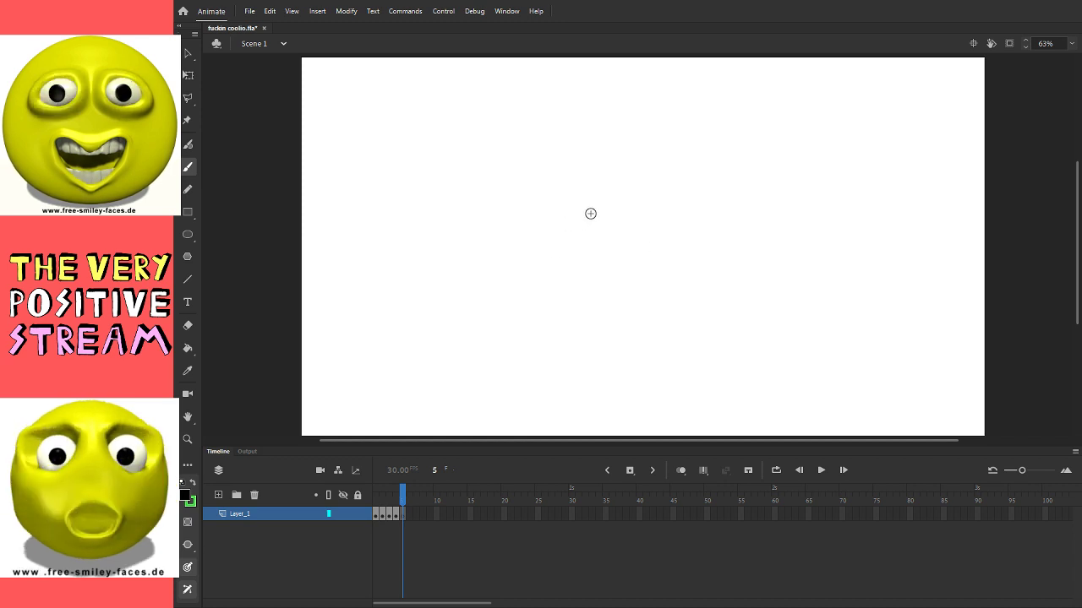
{"action": "mouse_move", "coordinate": [725, 236]}
{"action": "left_mouse_down"}
{"action": "mouse_move", "coordinate": [700, 266]}
{"action": "mouse_move", "coordinate": [739, 237]}
{"action": "mouse_move", "coordinate": [695, 270]}
{"action": "mouse_move", "coordinate": [752, 252]}
{"action": "left_mouse_up"}
{"action": "key", "text": "ctrl+z"}
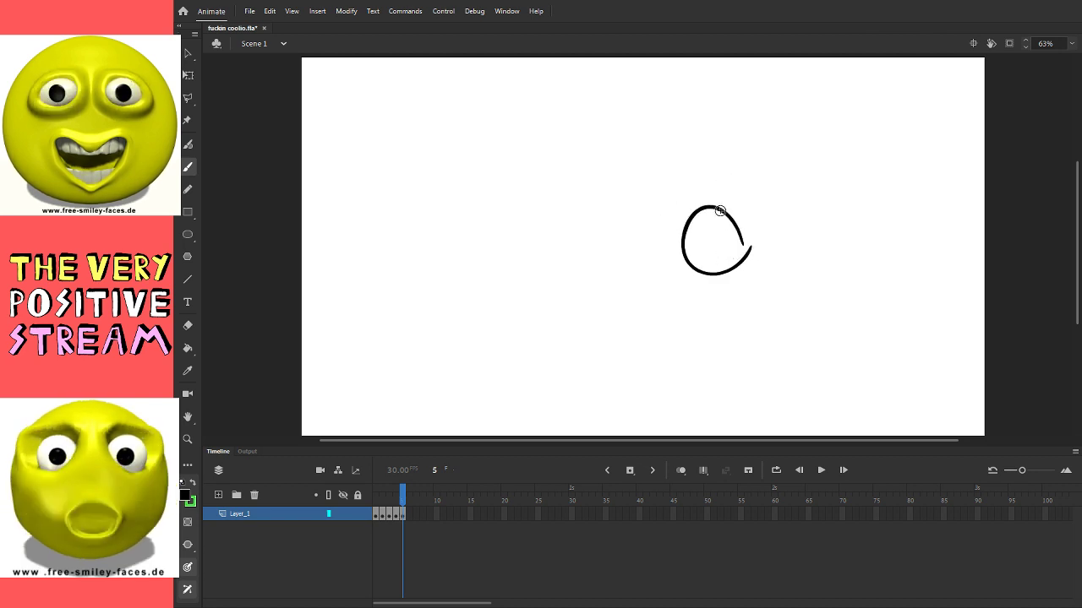
{"action": "key", "text": "ctrl+z"}
{"action": "left_click_drag", "start_coordinate": [766, 239], "coordinate": [770, 237]}
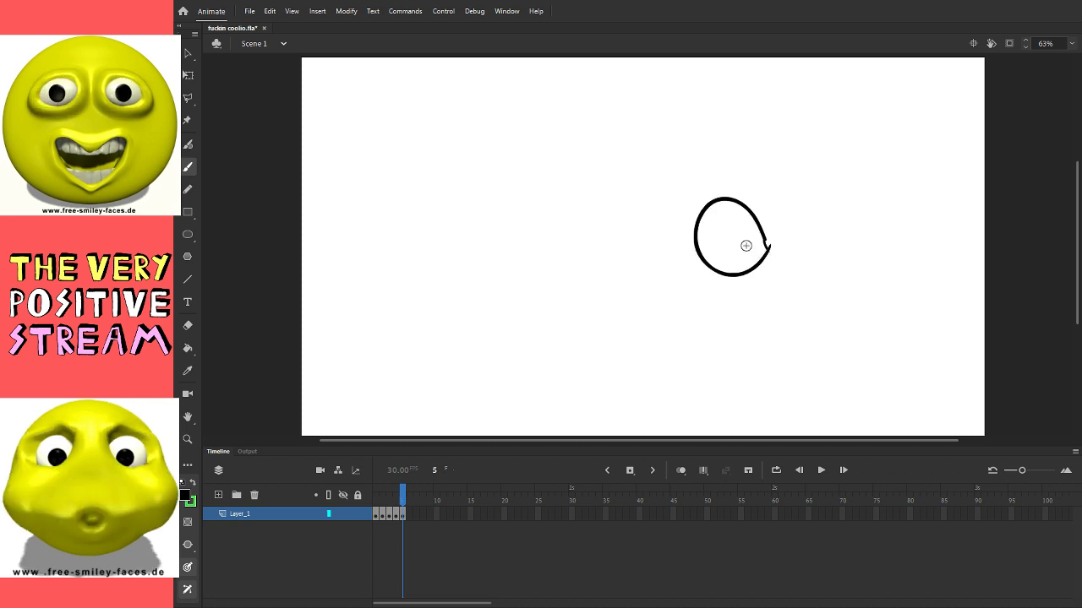
{"action": "key", "text": "ctrl+z"}
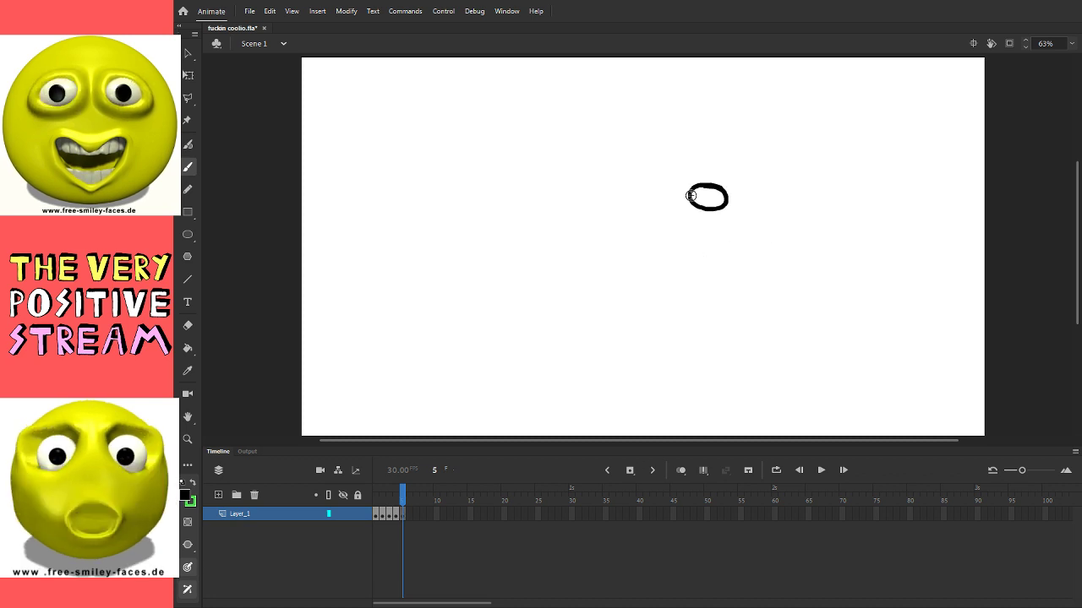
Step: Draw two touching oval eyes in black and paint a dark pupil low in the nearer eye
{"action": "mouse_move", "coordinate": [705, 196]}
{"action": "left_mouse_down"}
{"action": "mouse_move", "coordinate": [683, 189]}
{"action": "mouse_move", "coordinate": [666, 279]}
{"action": "left_mouse_up"}
{"action": "key", "text": "ctrl+z"}
{"action": "key", "text": "ctrl+z"}
{"action": "key", "text": "ctrl+z"}
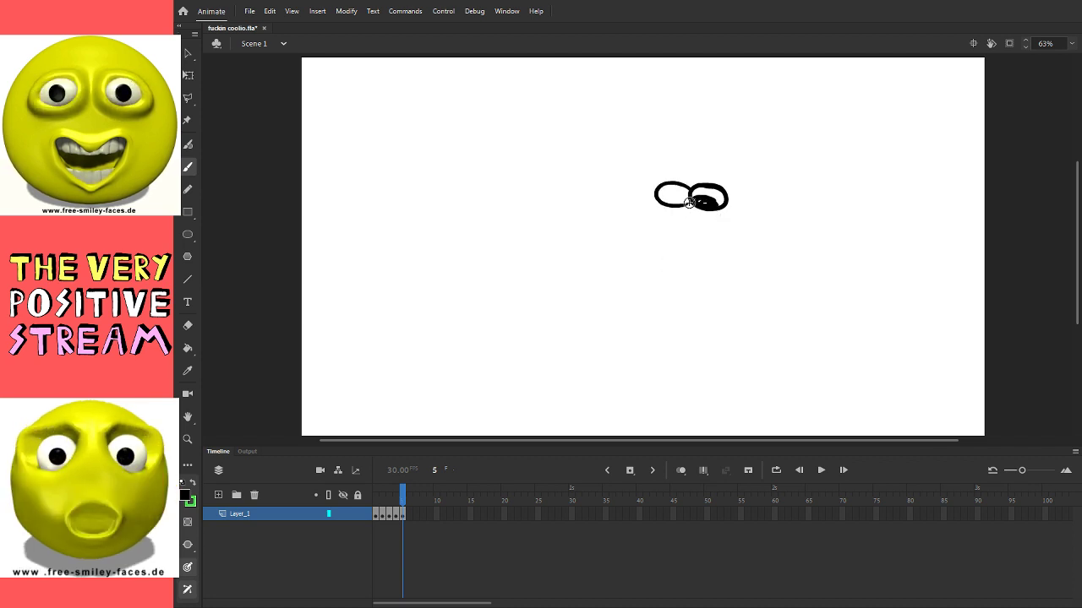
Step: Paint the farther eye's pupil and draw the nose, lower lip and chin in profile below the eyes
{"action": "mouse_move", "coordinate": [686, 205]}
{"action": "left_mouse_down"}
{"action": "mouse_move", "coordinate": [681, 236]}
{"action": "mouse_move", "coordinate": [717, 220]}
{"action": "mouse_move", "coordinate": [731, 255]}
{"action": "mouse_move", "coordinate": [710, 222]}
{"action": "mouse_move", "coordinate": [754, 239]}
{"action": "mouse_move", "coordinate": [673, 211]}
{"action": "left_mouse_up"}
{"action": "key", "text": "ctrl+z"}
{"action": "key", "text": "ctrl+z"}
{"action": "key", "text": "ctrl+z"}
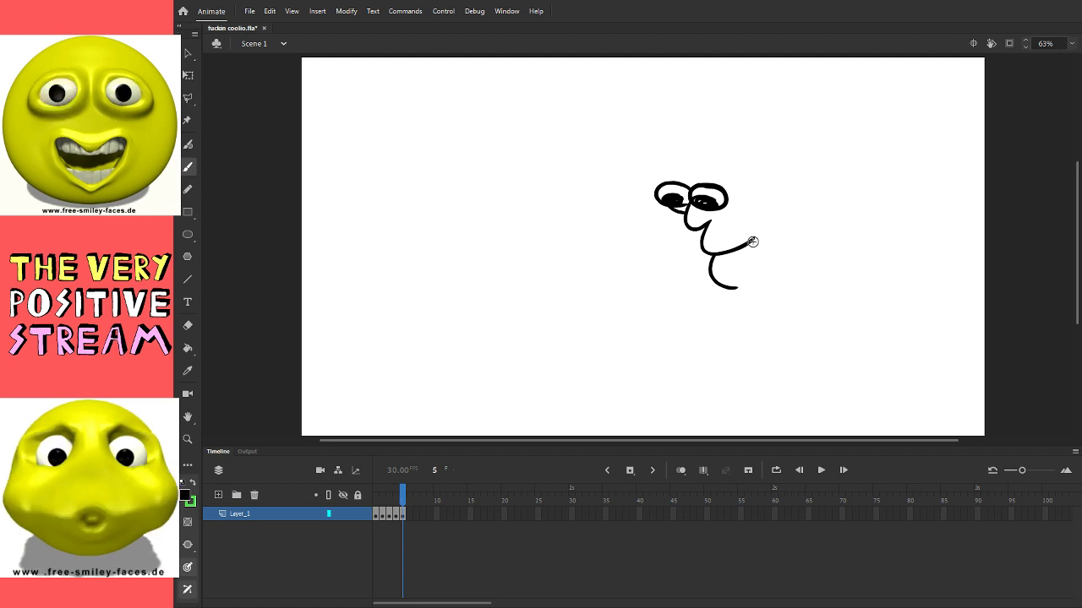
Step: Draw the upper lip and cheek line and the eyelids, with short wrinkle strokes above the mouth and beside the nearer eye
{"action": "mouse_move", "coordinate": [719, 219]}
{"action": "left_mouse_down"}
{"action": "mouse_move", "coordinate": [749, 224]}
{"action": "mouse_move", "coordinate": [765, 261]}
{"action": "mouse_move", "coordinate": [722, 288]}
{"action": "mouse_move", "coordinate": [724, 338]}
{"action": "left_mouse_up"}
{"action": "key", "text": "ctrl+z"}
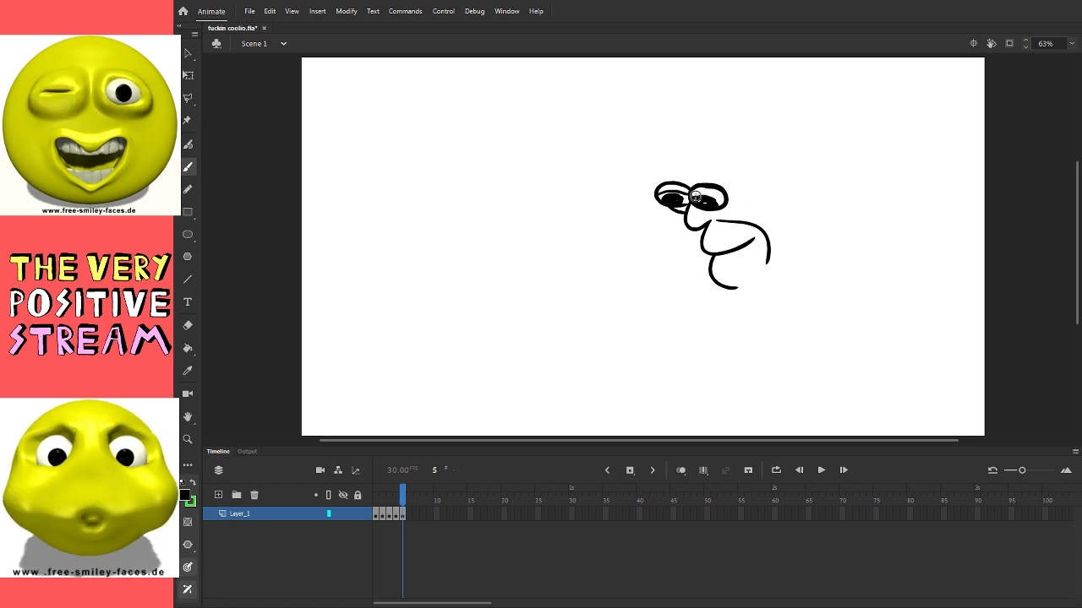
{"action": "mouse_move", "coordinate": [695, 199]}
{"action": "left_mouse_down"}
{"action": "mouse_move", "coordinate": [731, 203]}
{"action": "mouse_move", "coordinate": [671, 200]}
{"action": "mouse_move", "coordinate": [695, 215]}
{"action": "left_mouse_up"}
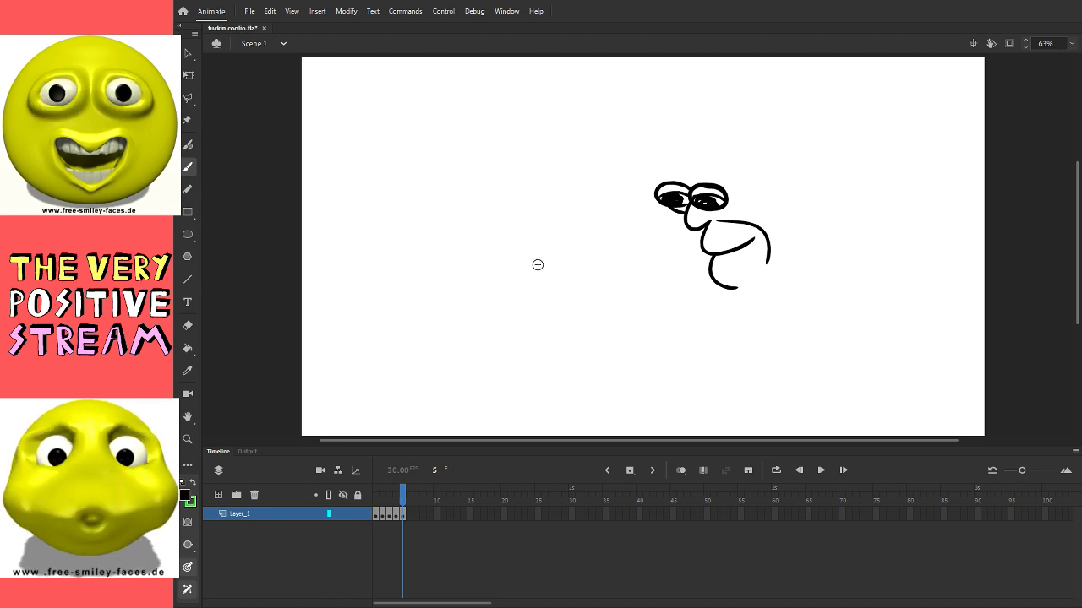
{"action": "left_click_drag", "start_coordinate": [621, 266], "coordinate": [625, 277]}
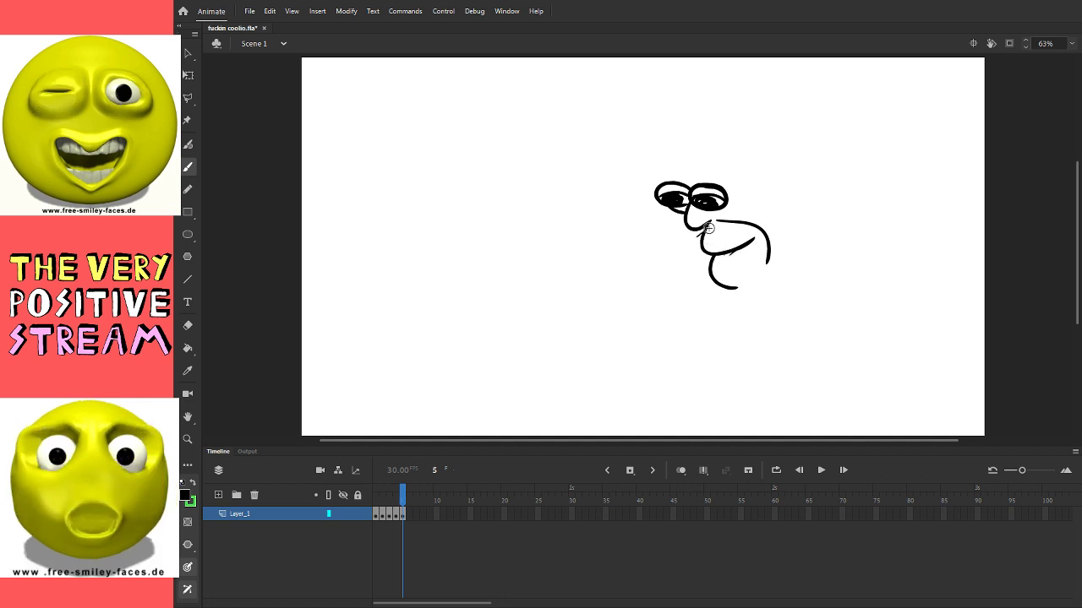
{"action": "left_click_drag", "start_coordinate": [710, 239], "coordinate": [718, 233]}
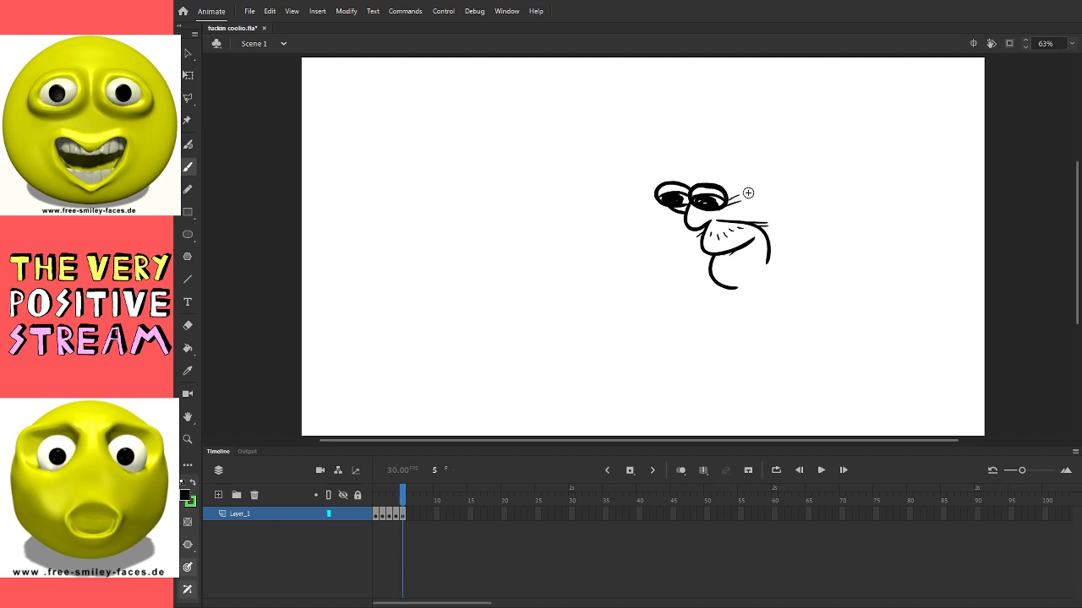
Step: Erase and repaint both pupils lower beneath the eyelids, and erase the upper outlines of the eyes
{"action": "key", "text": "e"}
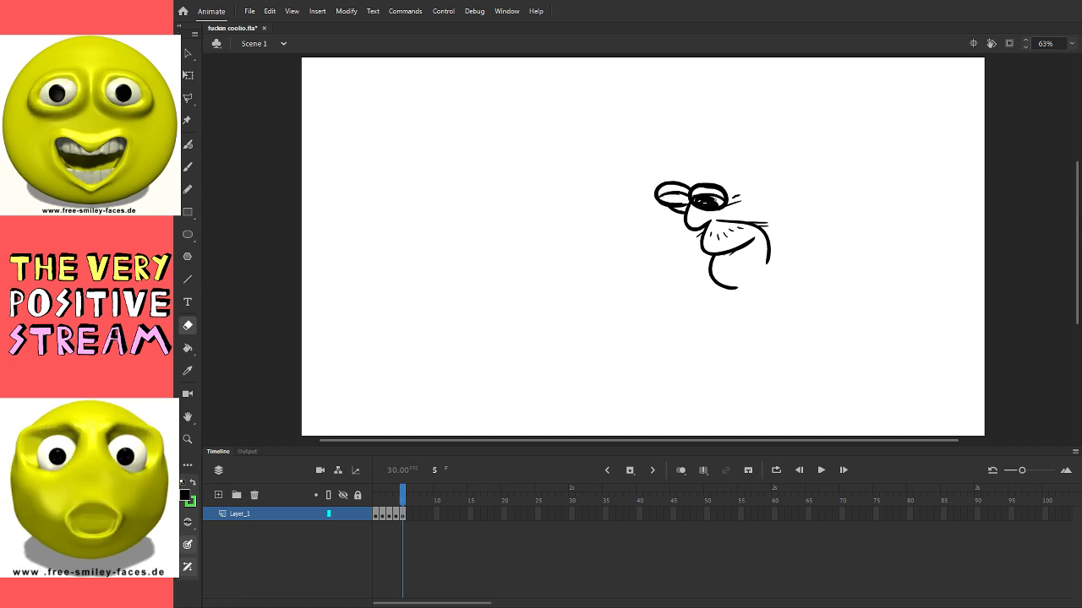
{"action": "left_click", "coordinate": [188, 167]}
{"action": "left_click_drag", "start_coordinate": [710, 200], "coordinate": [720, 215]}
{"action": "key", "text": "ctrl+z"}
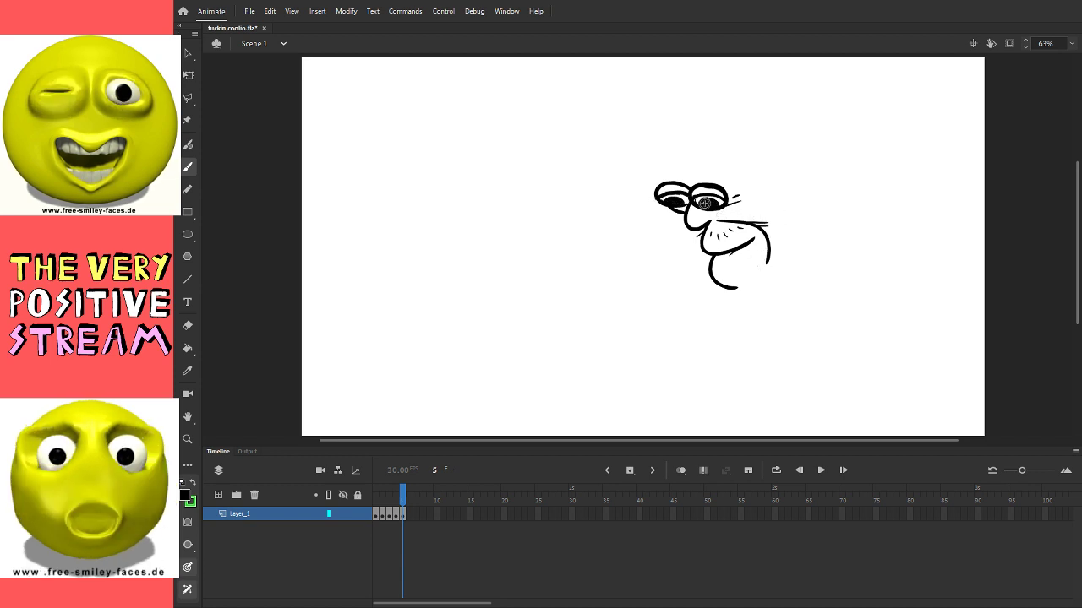
{"action": "key", "text": "e"}
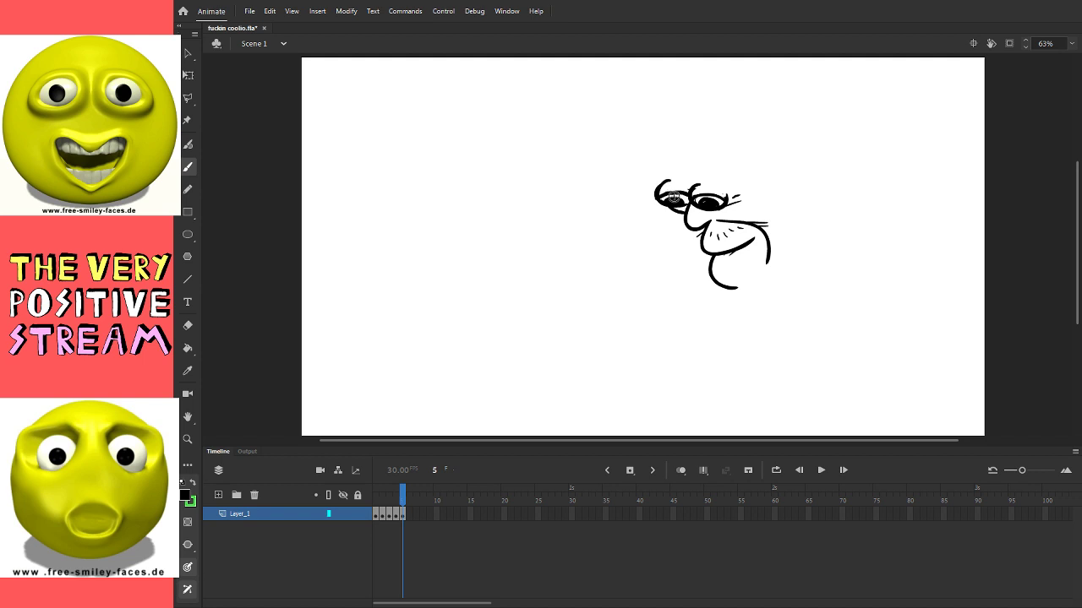
Step: Add wrinkles under the nearer eye and extend the chin line toward the neck
{"action": "left_click_drag", "start_coordinate": [698, 207], "coordinate": [737, 209]}
{"action": "left_click_drag", "start_coordinate": [526, 205], "coordinate": [640, 313]}
{"action": "key", "text": "ctrl+z"}
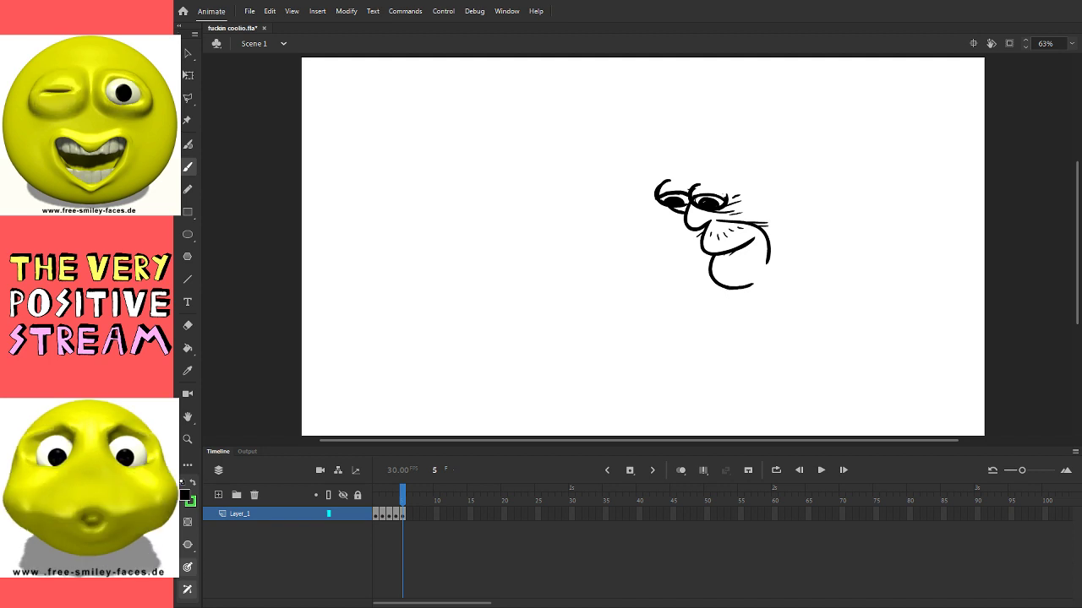
{"action": "left_click_drag", "start_coordinate": [732, 287], "coordinate": [729, 298]}
{"action": "key", "text": "ctrl+z"}
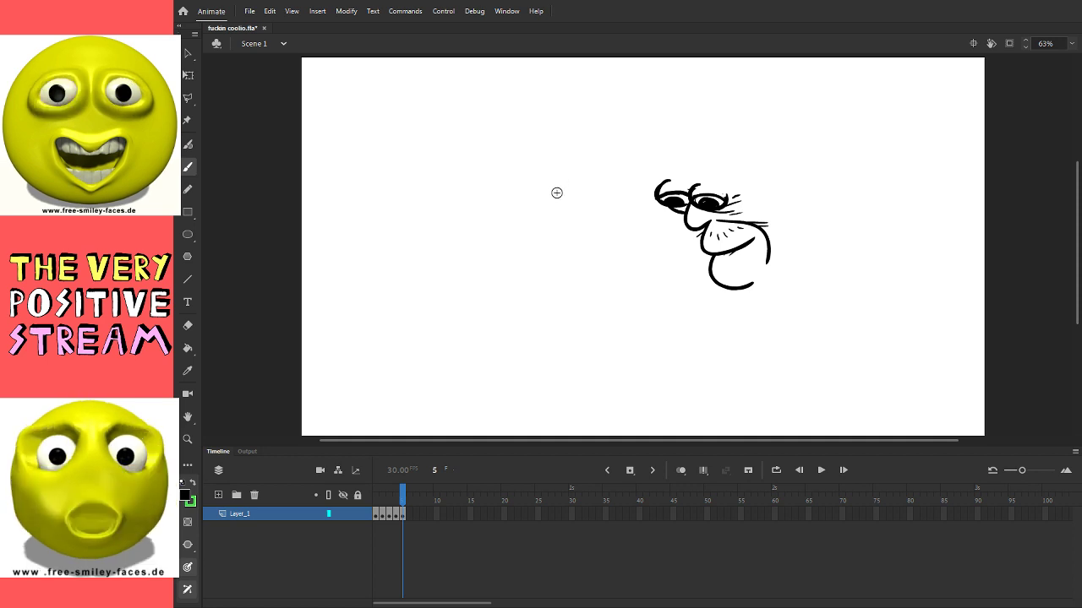
{"action": "left_click_drag", "start_coordinate": [561, 225], "coordinate": [592, 290]}
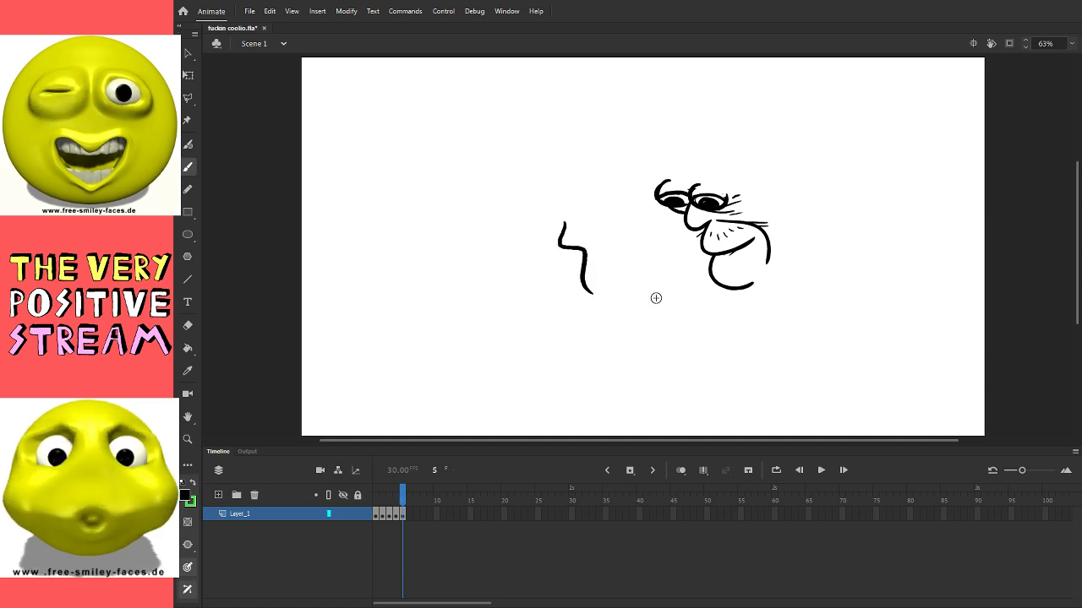
{"action": "key", "text": "ctrl+z"}
{"action": "left_click_drag", "start_coordinate": [753, 284], "coordinate": [770, 326]}
{"action": "key", "text": "ctrl+z"}
{"action": "left_click_drag", "start_coordinate": [724, 290], "coordinate": [730, 341]}
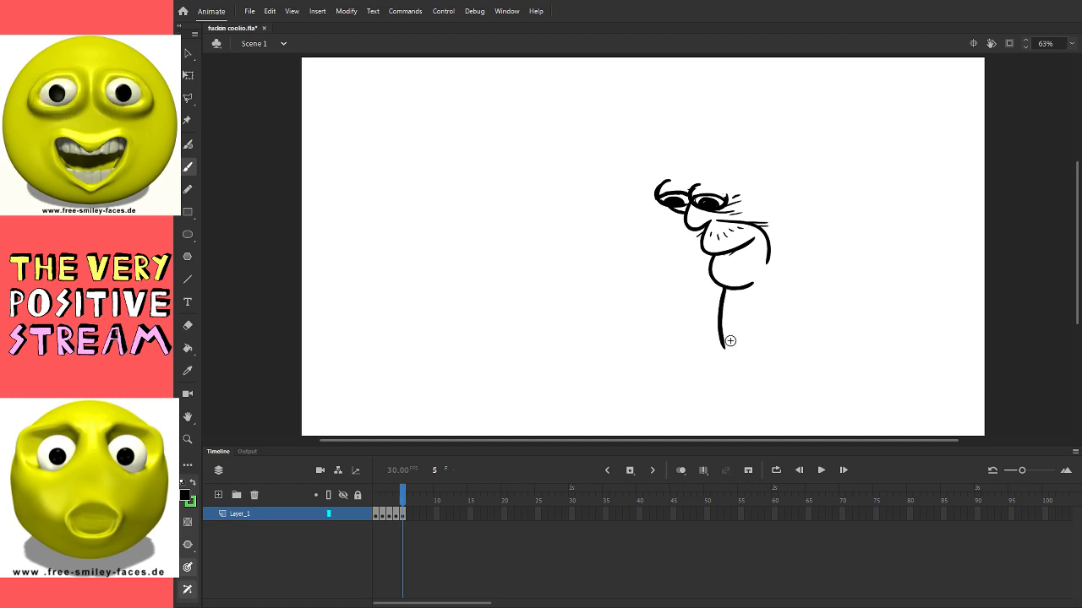
{"action": "left_click_drag", "start_coordinate": [726, 289], "coordinate": [741, 373]}
{"action": "key", "text": "ctrl+z"}
Step: Draw a curved neck fold below the chin and a long sloping contour from it along the top of the leg
{"action": "left_click_drag", "start_coordinate": [726, 290], "coordinate": [767, 340]}
{"action": "key", "text": "ctrl+z"}
{"action": "mouse_move", "coordinate": [726, 290]}
{"action": "left_mouse_down"}
{"action": "mouse_move", "coordinate": [778, 317]}
{"action": "mouse_move", "coordinate": [802, 309]}
{"action": "mouse_move", "coordinate": [678, 332]}
{"action": "mouse_move", "coordinate": [682, 314]}
{"action": "mouse_move", "coordinate": [595, 351]}
{"action": "mouse_move", "coordinate": [585, 322]}
{"action": "left_mouse_up"}
{"action": "key", "text": "ctrl+z"}
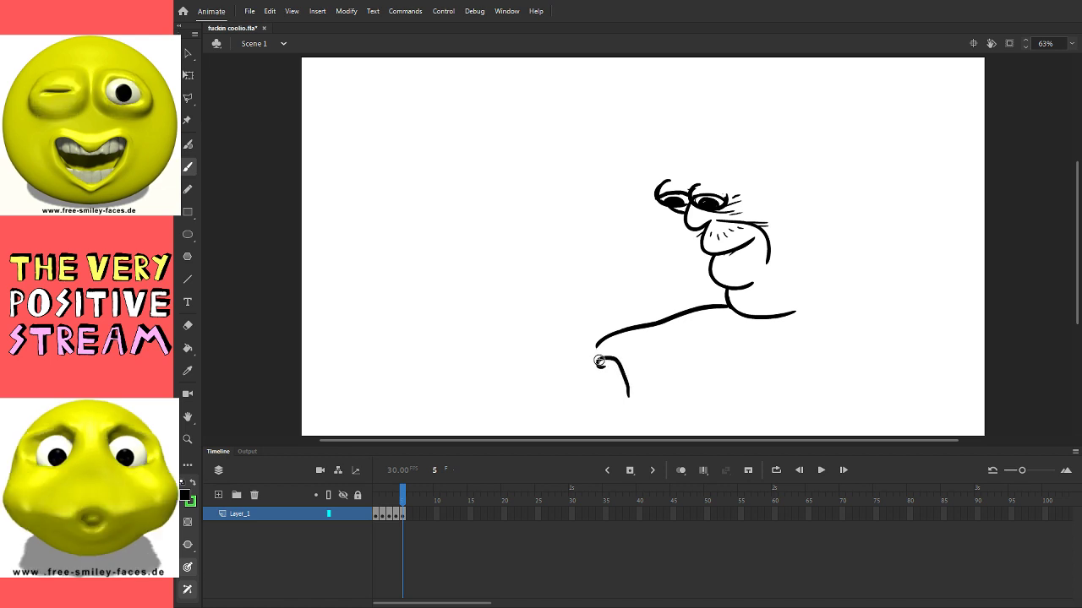
{"action": "left_click_drag", "start_coordinate": [601, 363], "coordinate": [591, 370]}
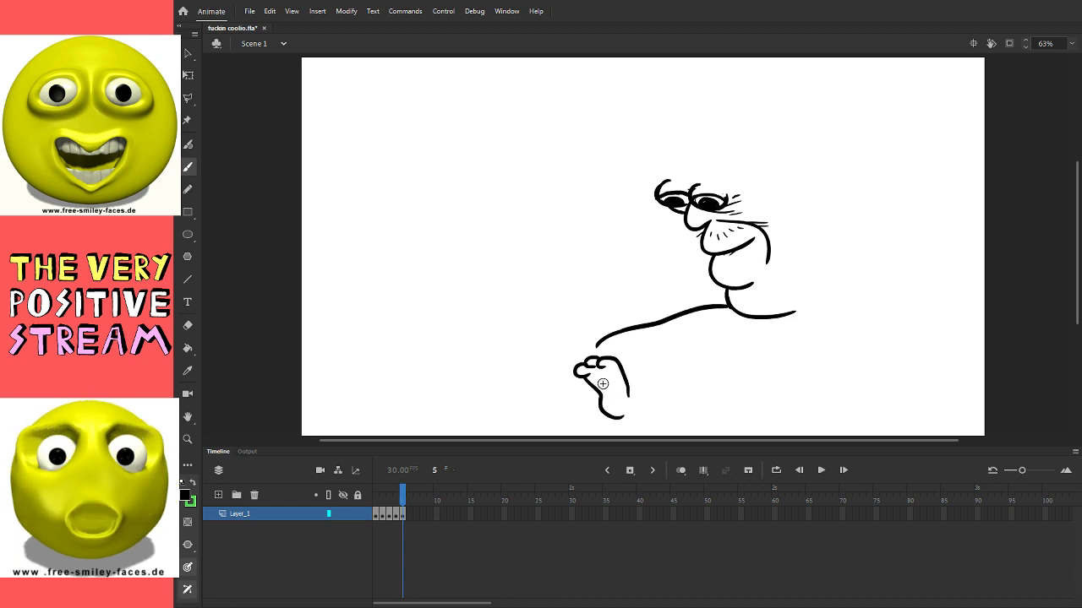
{"action": "mouse_move", "coordinate": [596, 380]}
{"action": "left_mouse_down"}
{"action": "mouse_move", "coordinate": [611, 399]}
{"action": "mouse_move", "coordinate": [624, 371]}
{"action": "left_mouse_up"}
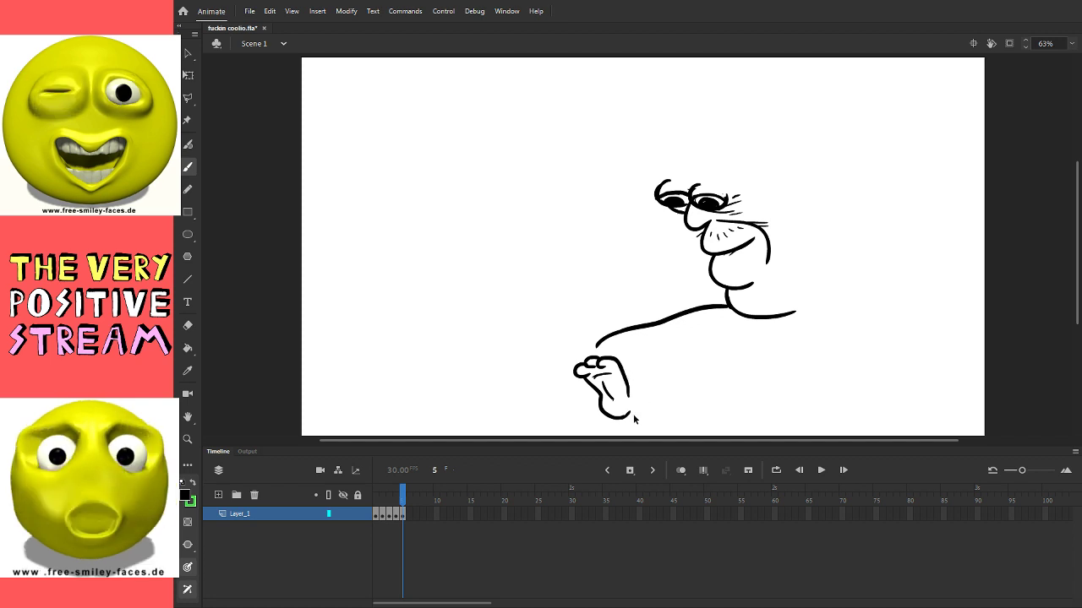
{"action": "key", "text": "ctrl+z"}
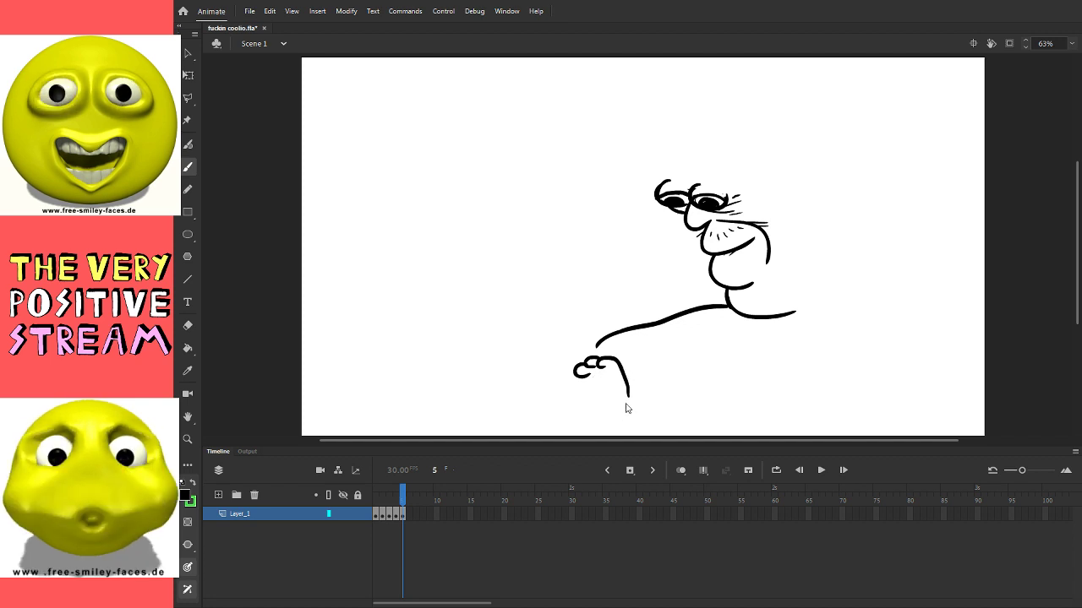
{"action": "key", "text": "ctrl+z"}
Step: Draw a small three-toed foot, outline the body's underside, back and head in one bulky shape, and add creases at the waist
{"action": "mouse_move", "coordinate": [627, 403]}
{"action": "left_mouse_down"}
{"action": "mouse_move", "coordinate": [609, 366]}
{"action": "mouse_move", "coordinate": [578, 366]}
{"action": "mouse_move", "coordinate": [594, 389]}
{"action": "left_mouse_up"}
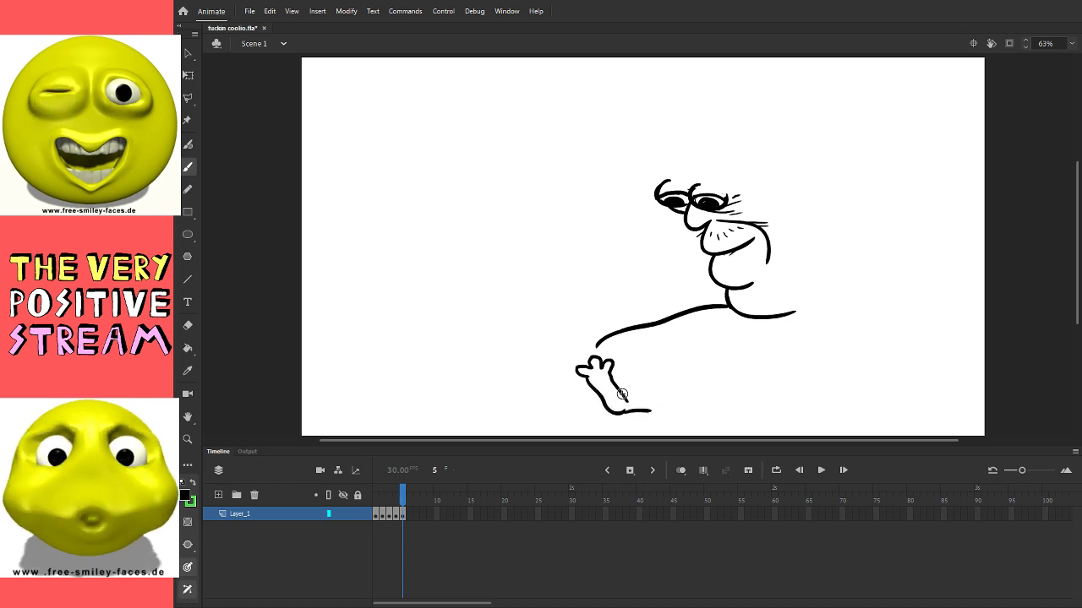
{"action": "mouse_move", "coordinate": [630, 413]}
{"action": "left_mouse_down"}
{"action": "mouse_move", "coordinate": [693, 415]}
{"action": "mouse_move", "coordinate": [830, 391]}
{"action": "left_mouse_up"}
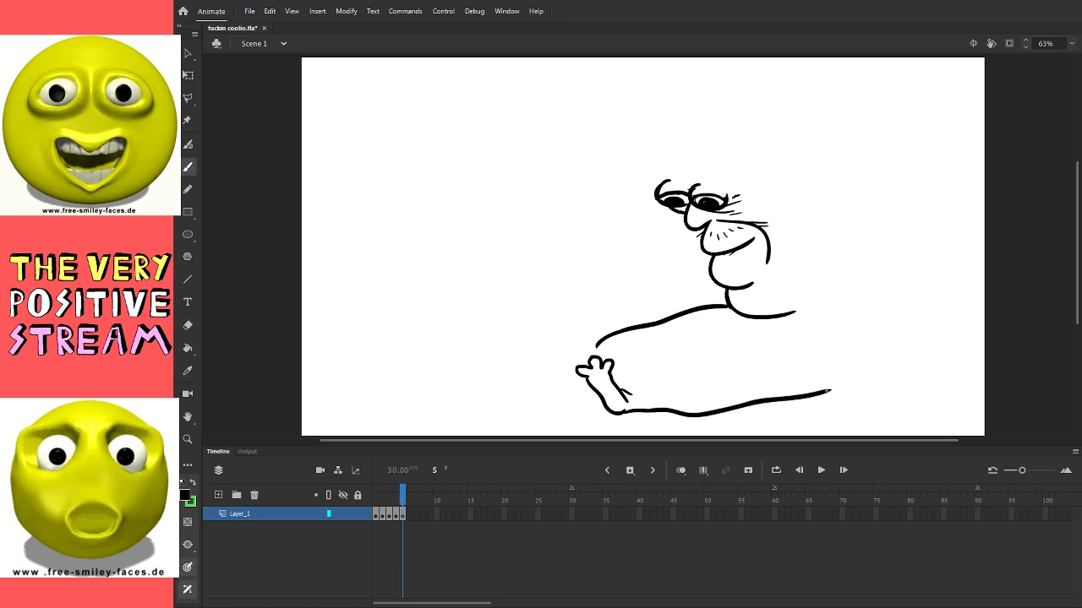
{"action": "left_click_drag", "start_coordinate": [854, 315], "coordinate": [833, 231]}
{"action": "mouse_move", "coordinate": [780, 173]}
{"action": "left_mouse_down"}
{"action": "mouse_move", "coordinate": [687, 158]}
{"action": "mouse_move", "coordinate": [663, 182]}
{"action": "left_mouse_up"}
{"action": "mouse_move", "coordinate": [777, 317]}
{"action": "left_mouse_down"}
{"action": "mouse_move", "coordinate": [822, 297]}
{"action": "mouse_move", "coordinate": [816, 325]}
{"action": "left_mouse_up"}
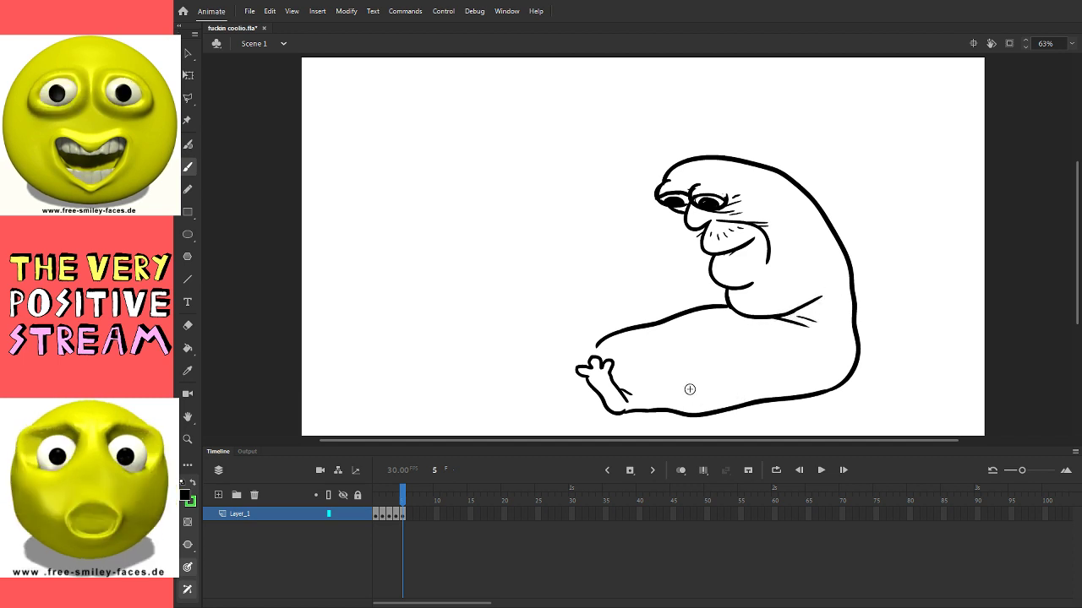
Step: Extend the leg's top contour down to the foot and draw the second foot sticking out behind the first
{"action": "left_click_drag", "start_coordinate": [597, 346], "coordinate": [590, 353]}
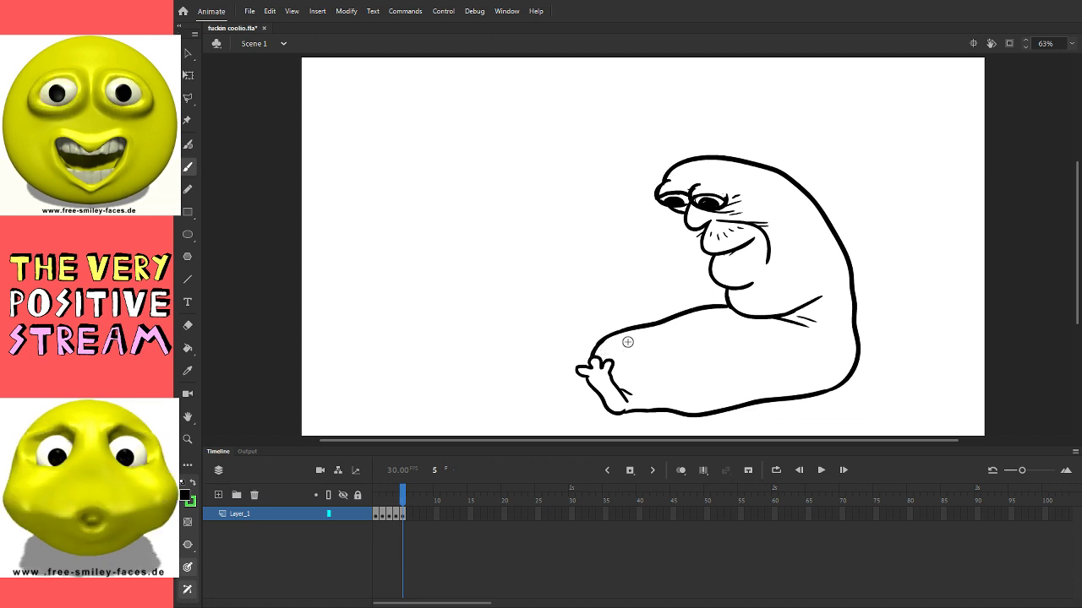
{"action": "left_click_drag", "start_coordinate": [598, 343], "coordinate": [583, 357]}
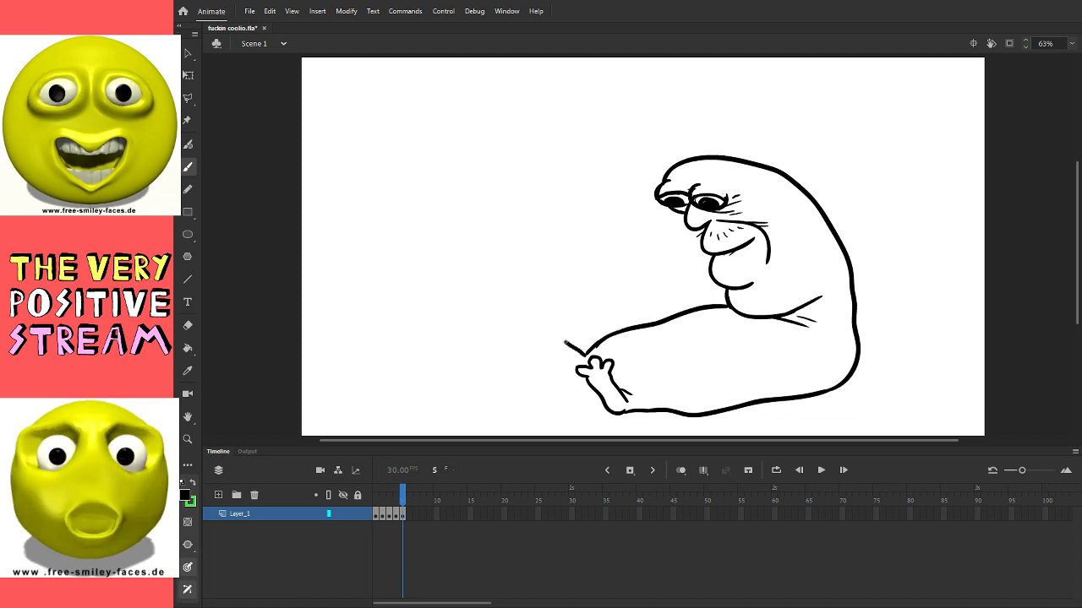
{"action": "mouse_move", "coordinate": [547, 324]}
{"action": "left_mouse_down"}
{"action": "mouse_move", "coordinate": [531, 349]}
{"action": "mouse_move", "coordinate": [577, 373]}
{"action": "left_mouse_up"}
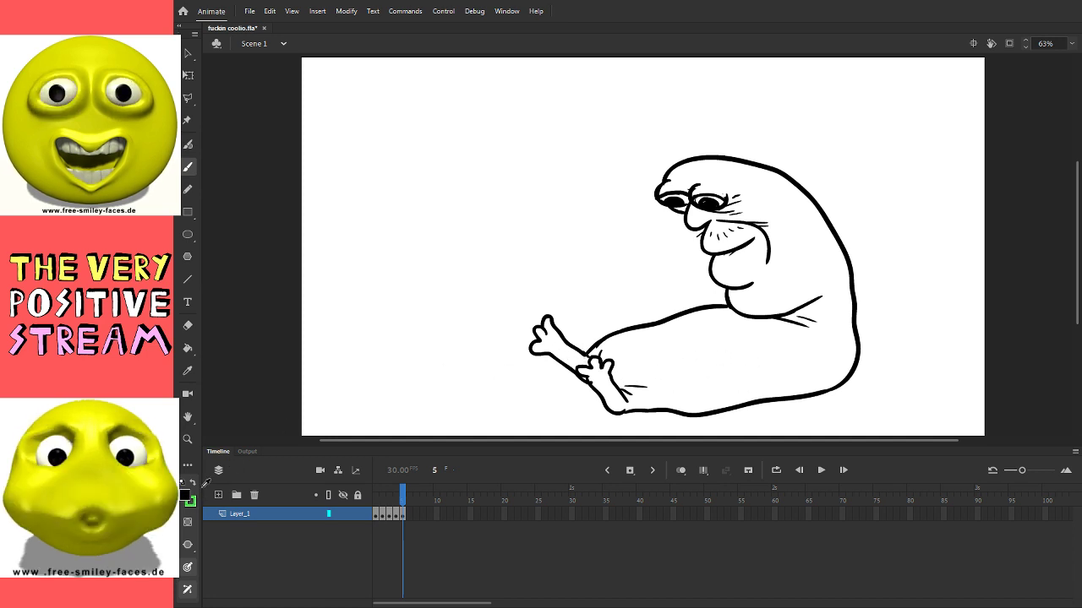
Step: Set the fill colour to red for the brush
{"action": "left_click", "coordinate": [237, 419]}
{"action": "left_click_drag", "start_coordinate": [443, 234], "coordinate": [485, 306]}
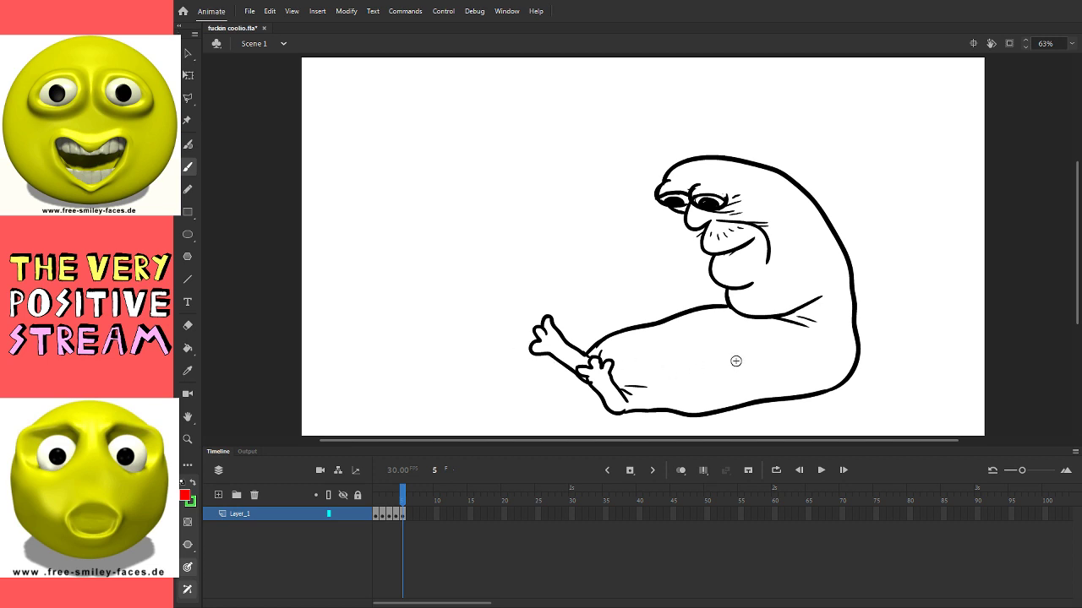
{"action": "left_click_drag", "start_coordinate": [741, 342], "coordinate": [758, 386]}
{"action": "key", "text": "ctrl+z"}
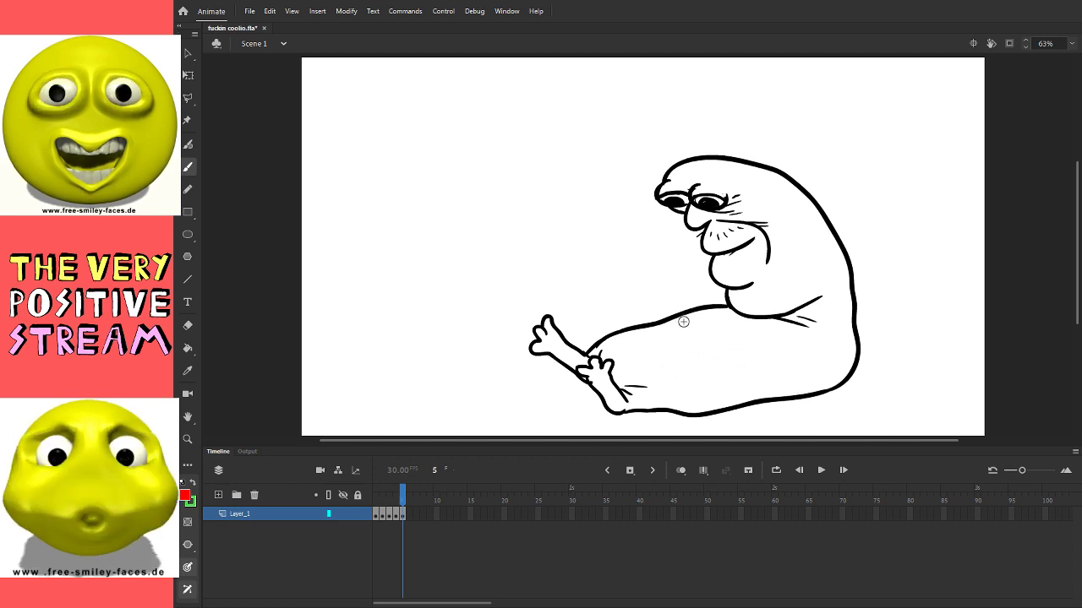
{"action": "left_click_drag", "start_coordinate": [755, 333], "coordinate": [761, 362]}
{"action": "key", "text": "ctrl+z"}
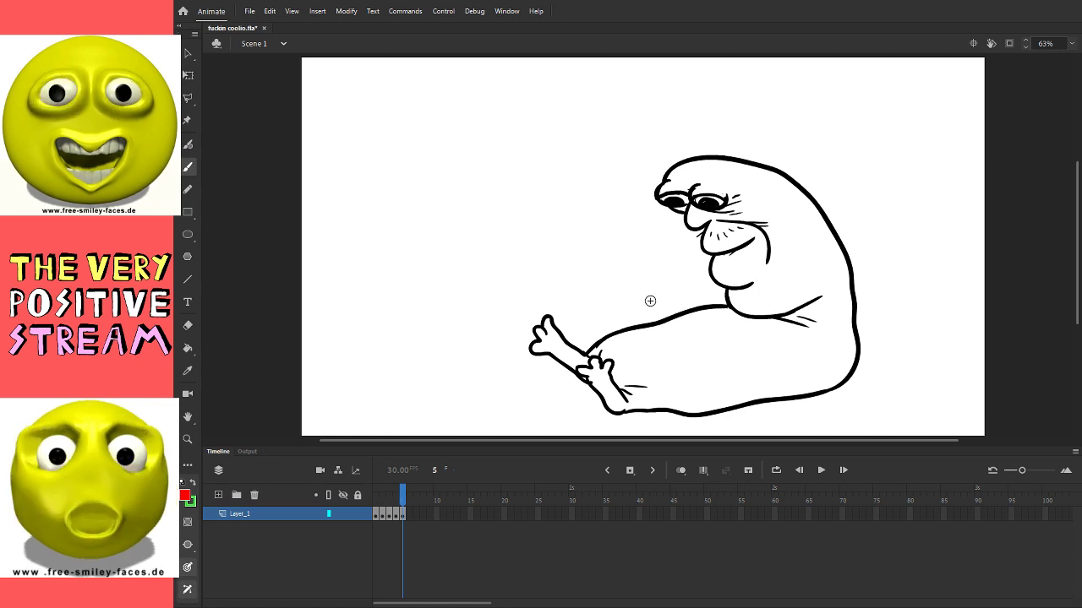
{"action": "left_click_drag", "start_coordinate": [668, 267], "coordinate": [662, 302]}
{"action": "mouse_move", "coordinate": [659, 344]}
{"action": "left_mouse_down"}
{"action": "mouse_move", "coordinate": [611, 342]}
{"action": "mouse_move", "coordinate": [663, 330]}
{"action": "mouse_move", "coordinate": [656, 344]}
{"action": "mouse_move", "coordinate": [635, 340]}
{"action": "mouse_move", "coordinate": [661, 344]}
{"action": "mouse_move", "coordinate": [631, 353]}
{"action": "mouse_move", "coordinate": [817, 348]}
{"action": "mouse_move", "coordinate": [656, 345]}
{"action": "left_mouse_up"}
{"action": "key", "text": "ctrl+z"}
{"action": "key", "text": "ctrl+z"}
{"action": "key", "text": "ctrl+z"}
{"action": "key", "text": "ctrl+z"}
{"action": "key", "text": "ctrl+z"}
{"action": "key", "text": "ctrl+z"}
{"action": "key", "text": "ctrl+z"}
{"action": "key", "text": "ctrl+z"}
Step: Sketch a thin bent arm in red along the body's lower side, with long fingers reaching down beside the near foot
{"action": "mouse_move", "coordinate": [797, 346]}
{"action": "left_mouse_down"}
{"action": "mouse_move", "coordinate": [723, 364]}
{"action": "mouse_move", "coordinate": [765, 366]}
{"action": "mouse_move", "coordinate": [738, 375]}
{"action": "mouse_move", "coordinate": [679, 358]}
{"action": "mouse_move", "coordinate": [628, 399]}
{"action": "mouse_move", "coordinate": [653, 387]}
{"action": "mouse_move", "coordinate": [642, 409]}
{"action": "mouse_move", "coordinate": [648, 399]}
{"action": "mouse_move", "coordinate": [667, 410]}
{"action": "mouse_move", "coordinate": [673, 362]}
{"action": "mouse_move", "coordinate": [718, 381]}
{"action": "mouse_move", "coordinate": [822, 352]}
{"action": "left_mouse_up"}
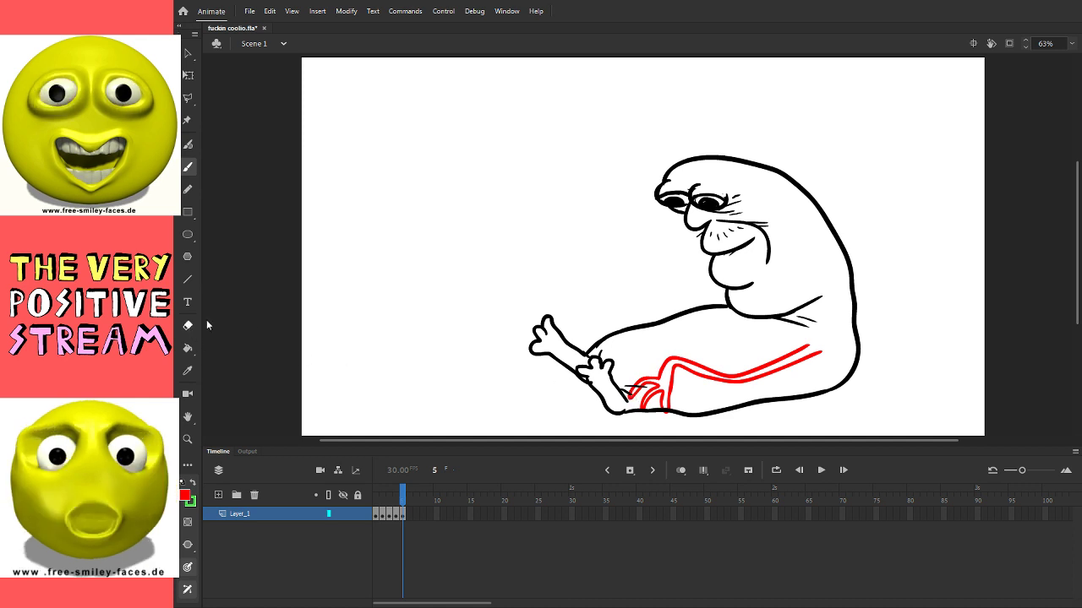
{"action": "key", "text": "b"}
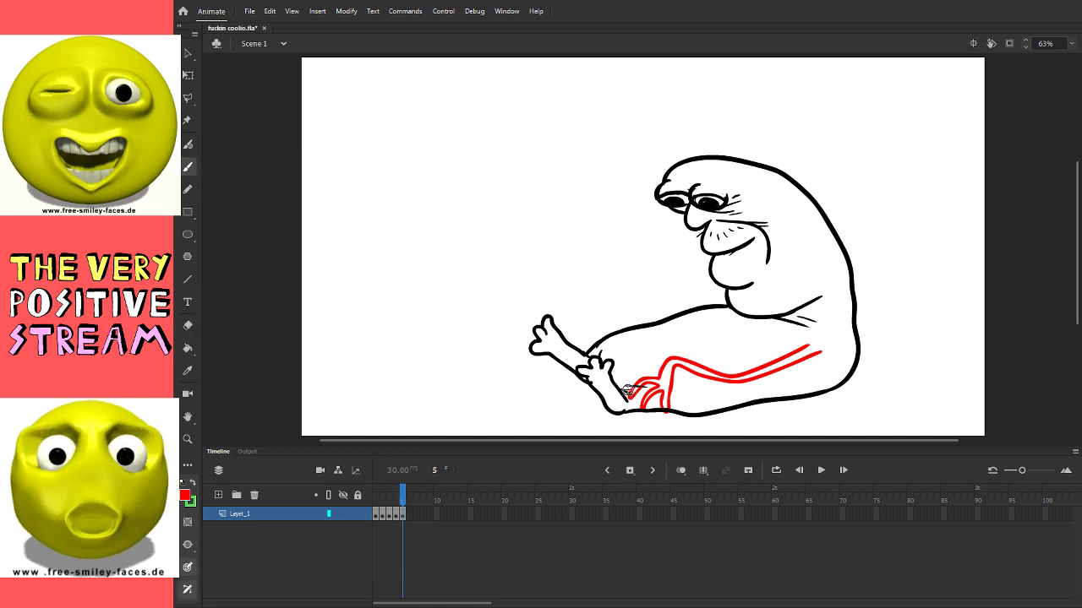
{"action": "left_click_drag", "start_coordinate": [626, 413], "coordinate": [629, 393]}
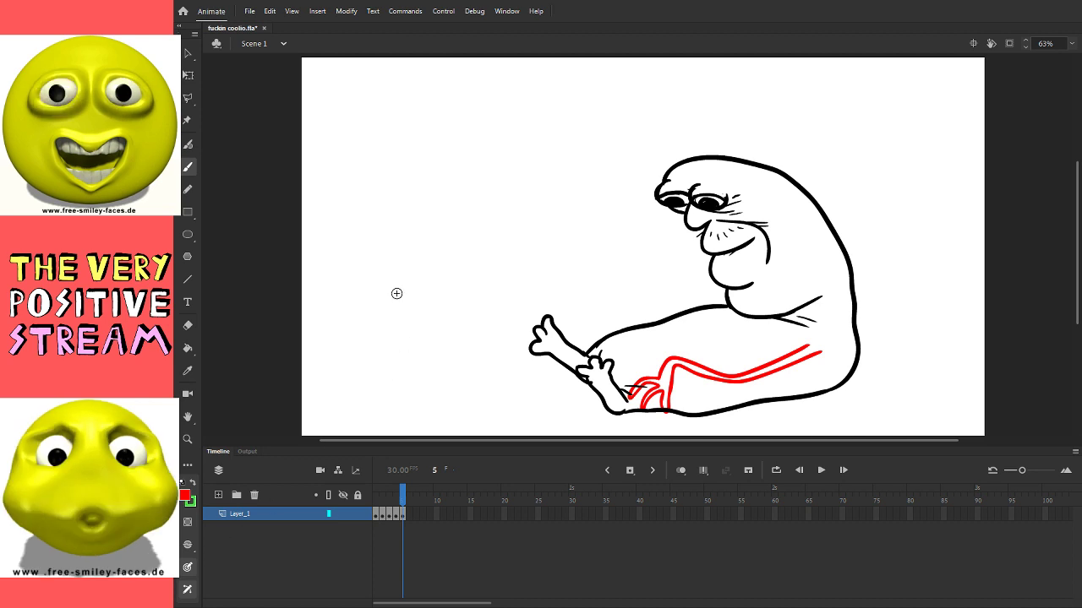
Step: Draw a pair of tall red boots in the empty area in front of the character, with a blue star-shaped spur at the heel
{"action": "mouse_move", "coordinate": [374, 270]}
{"action": "left_mouse_down"}
{"action": "mouse_move", "coordinate": [363, 269]}
{"action": "mouse_move", "coordinate": [347, 294]}
{"action": "mouse_move", "coordinate": [347, 379]}
{"action": "mouse_move", "coordinate": [387, 268]}
{"action": "mouse_move", "coordinate": [336, 367]}
{"action": "mouse_move", "coordinate": [378, 372]}
{"action": "left_mouse_up"}
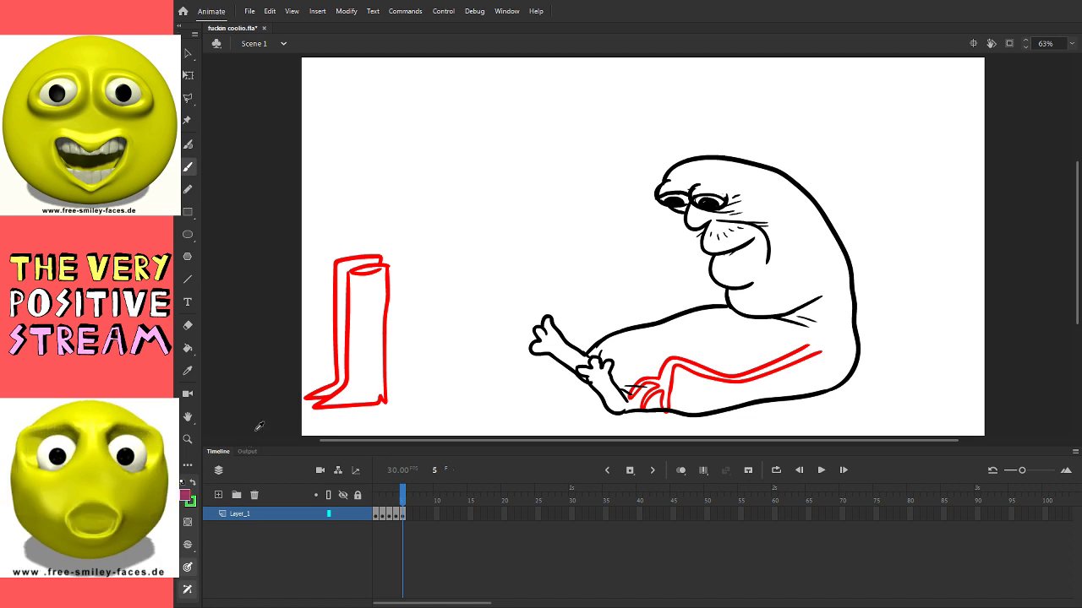
{"action": "left_click_drag", "start_coordinate": [378, 390], "coordinate": [378, 389]}
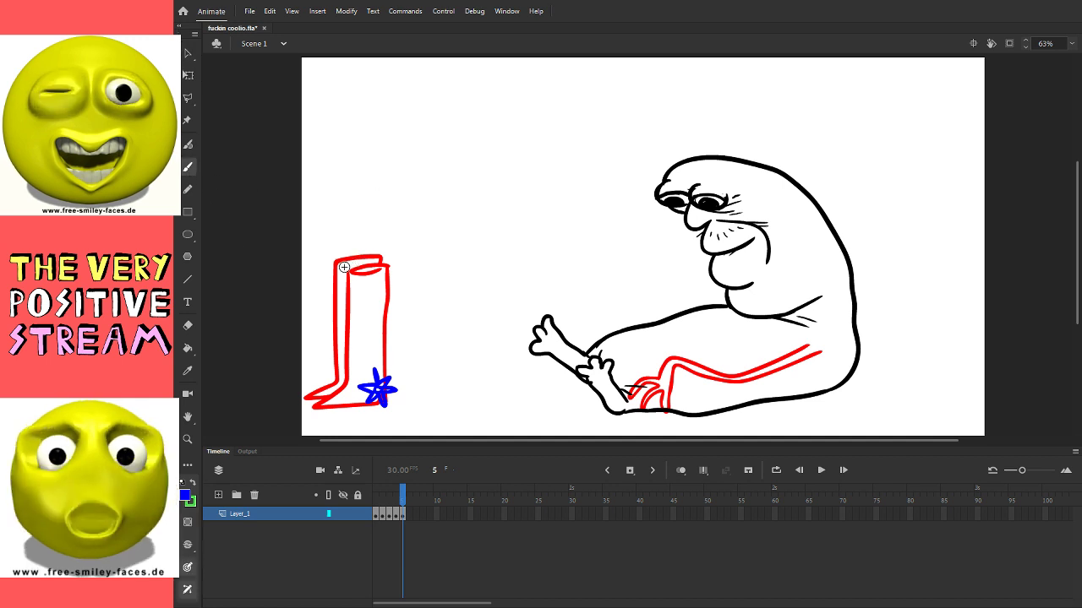
{"action": "left_click_drag", "start_coordinate": [337, 265], "coordinate": [366, 267]}
{"action": "left_click", "coordinate": [189, 372]}
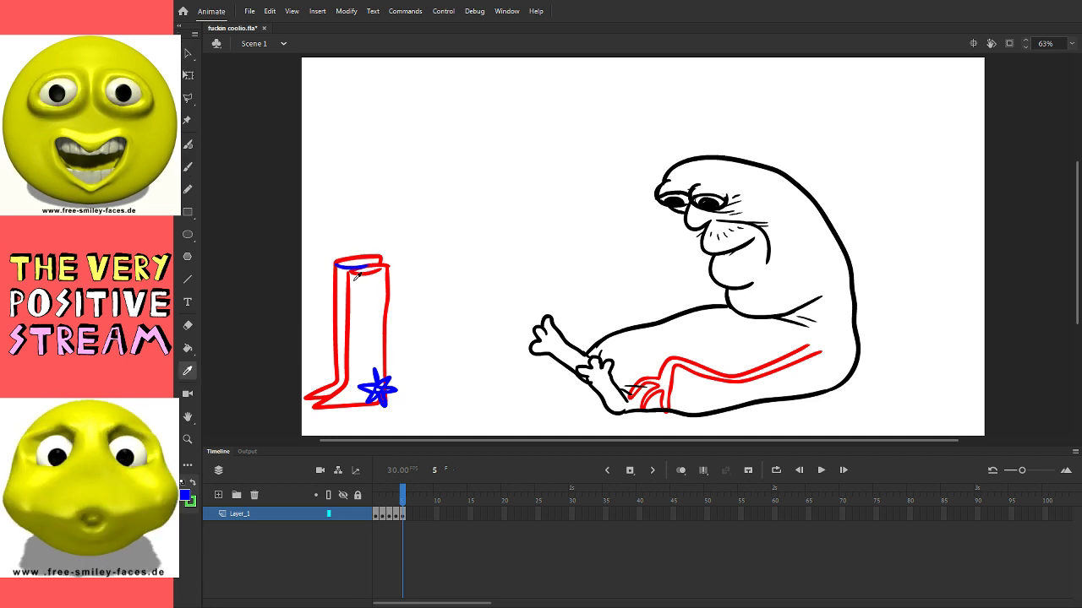
{"action": "left_click", "coordinate": [363, 267]}
Step: Recolour the boots and their spur black and move them slightly closer to the character
{"action": "left_click", "coordinate": [187, 53]}
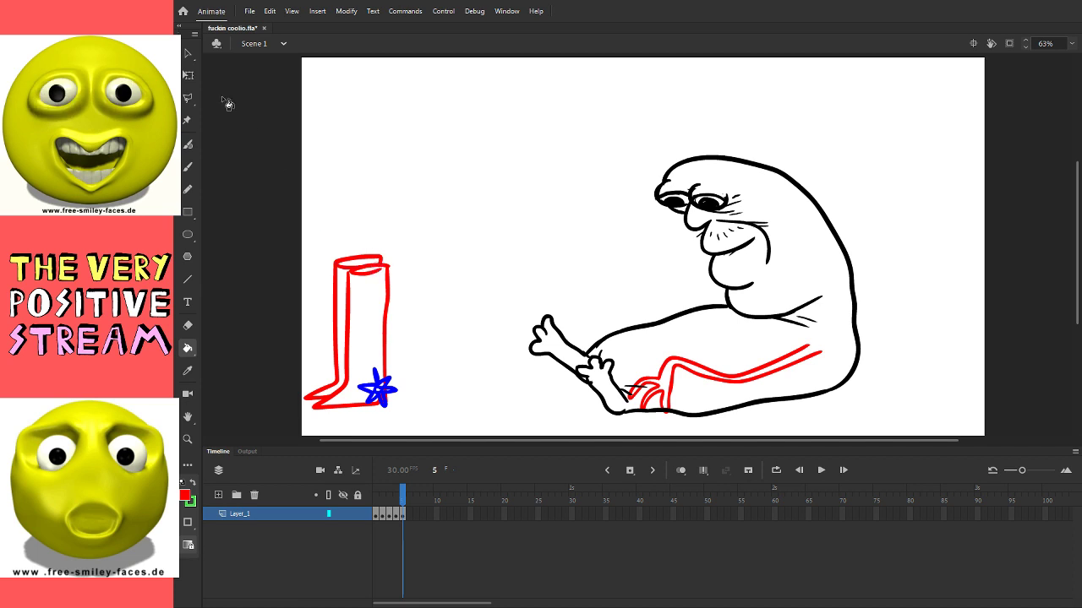
{"action": "left_click", "coordinate": [385, 404]}
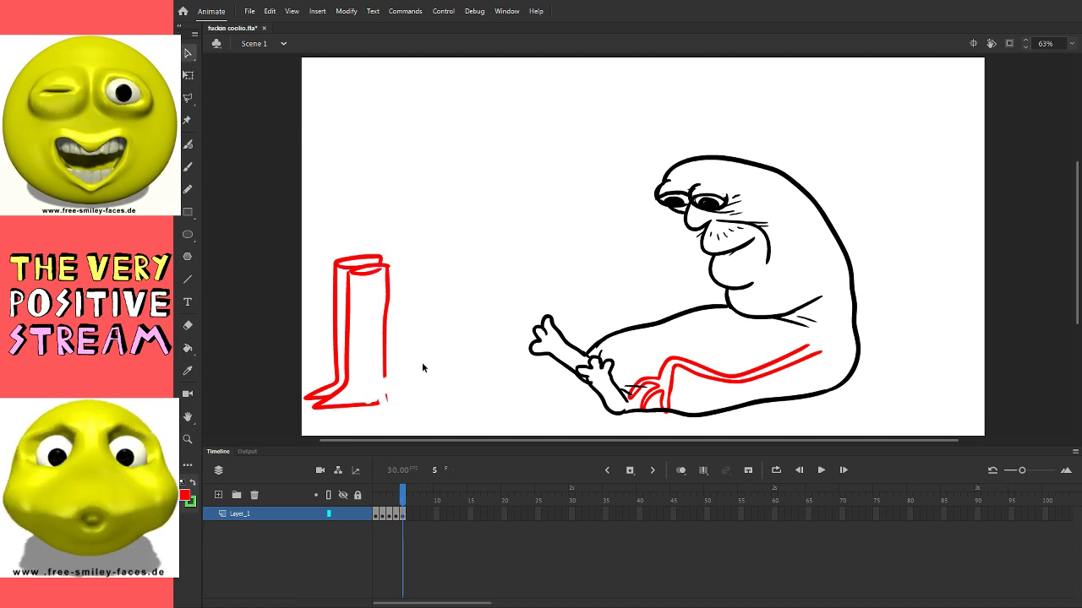
{"action": "key", "text": "ctrl+shift+v"}
{"action": "left_click_drag", "start_coordinate": [275, 241], "coordinate": [451, 436]}
{"action": "left_click_drag", "start_coordinate": [393, 389], "coordinate": [425, 397]}
{"action": "left_click", "coordinate": [237, 229]}
{"action": "key", "text": "b"}
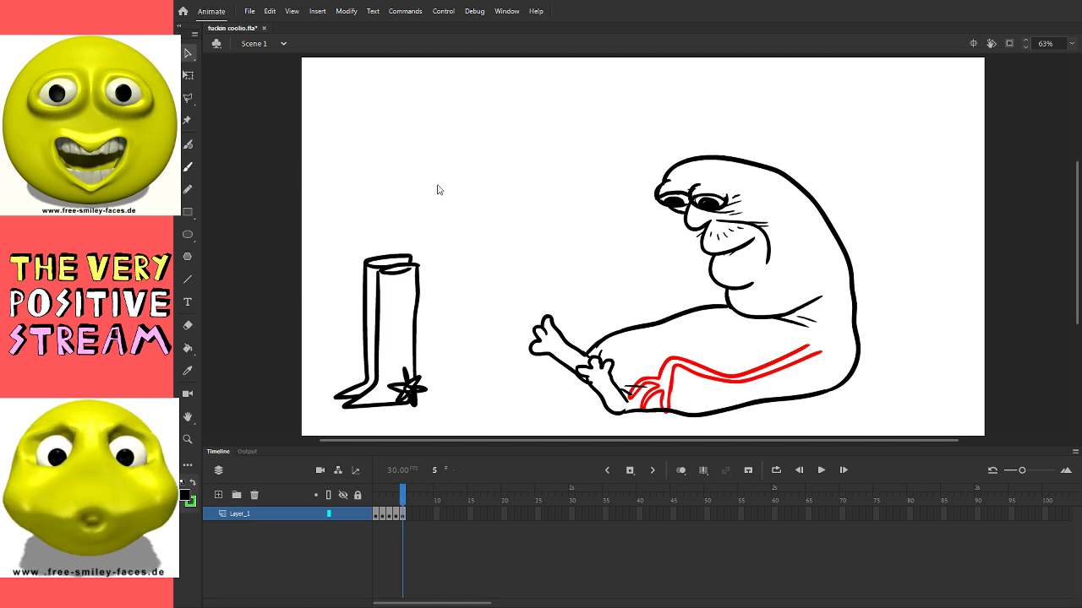
Step: Delete the red arm and finger lines from the character's body
{"action": "left_click_drag", "start_coordinate": [519, 192], "coordinate": [510, 254]}
{"action": "key", "text": "ctrl+z"}
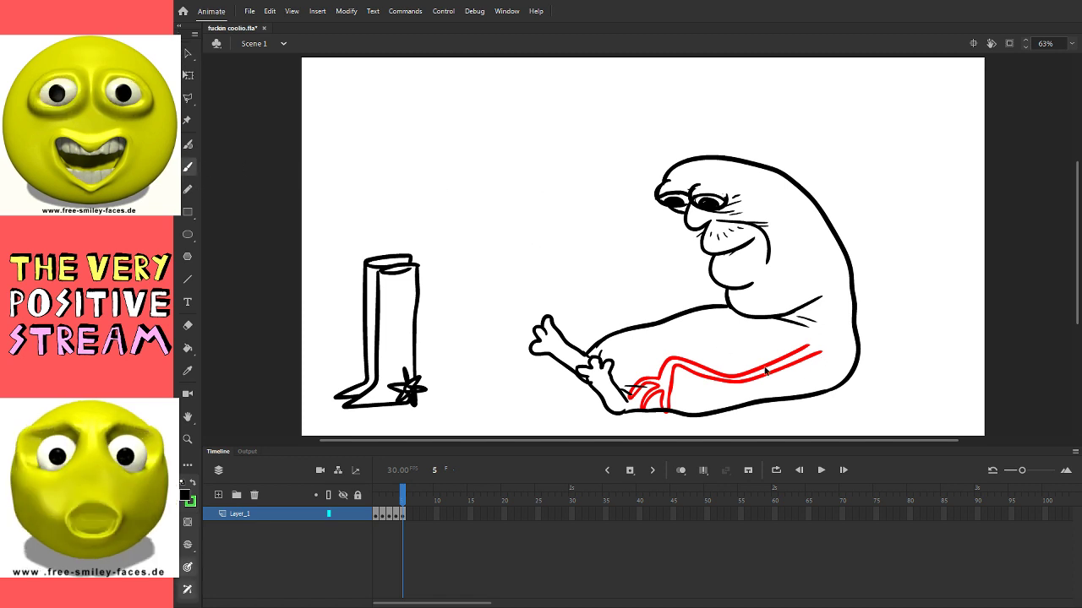
{"action": "left_click", "coordinate": [188, 54]}
{"action": "left_click", "coordinate": [676, 375]}
{"action": "key", "text": "Delete"}
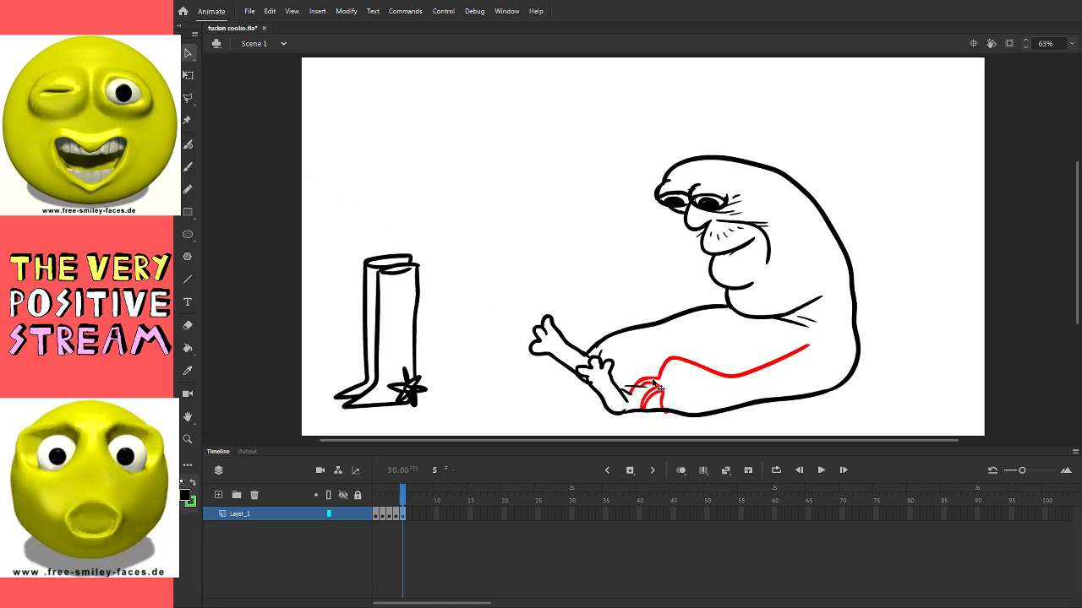
{"action": "left_click", "coordinate": [655, 384]}
{"action": "key", "text": "Delete"}
{"action": "left_click", "coordinate": [633, 393]}
{"action": "key", "text": "Delete"}
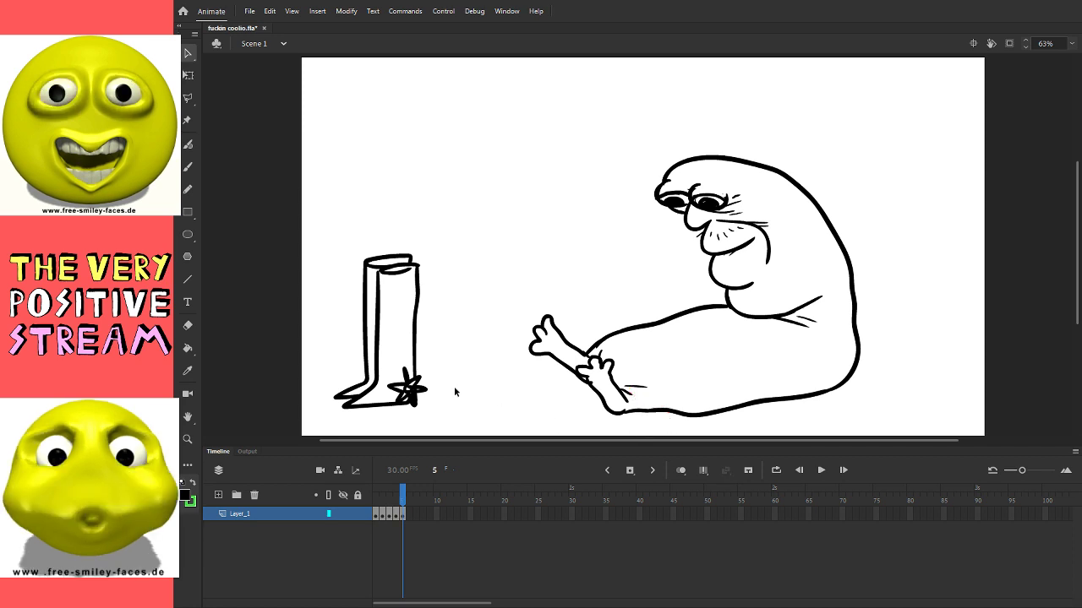
{"action": "left_click", "coordinate": [187, 166]}
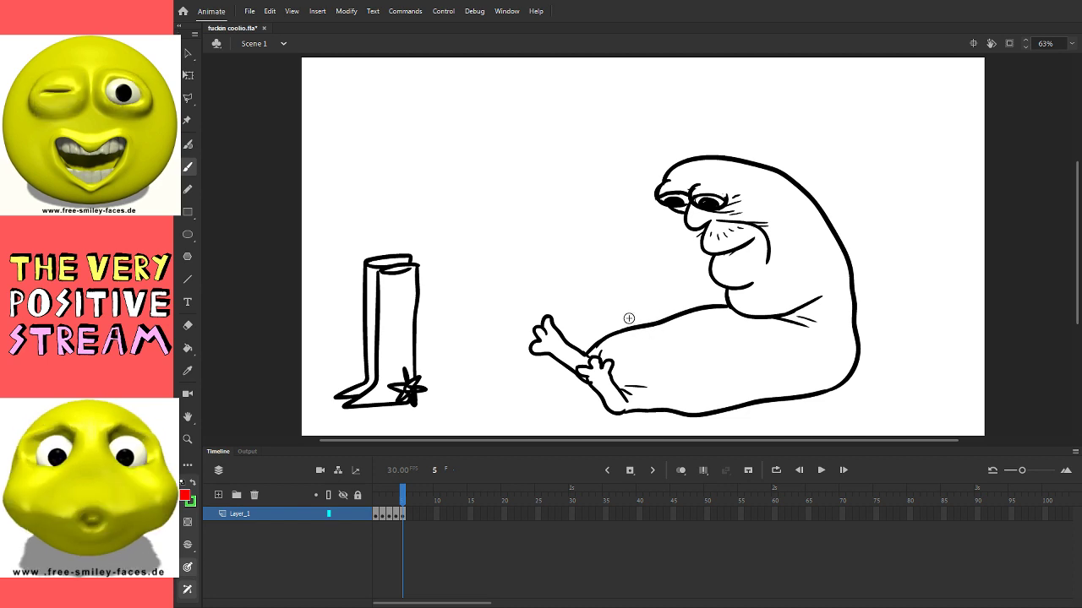
{"action": "mouse_move", "coordinate": [633, 291]}
{"action": "left_mouse_down"}
{"action": "mouse_move", "coordinate": [668, 304]}
{"action": "mouse_move", "coordinate": [655, 284]}
{"action": "mouse_move", "coordinate": [636, 289]}
{"action": "mouse_move", "coordinate": [664, 306]}
{"action": "mouse_move", "coordinate": [675, 285]}
{"action": "mouse_move", "coordinate": [651, 337]}
{"action": "mouse_move", "coordinate": [676, 335]}
{"action": "mouse_move", "coordinate": [662, 328]}
{"action": "mouse_move", "coordinate": [661, 308]}
{"action": "mouse_move", "coordinate": [651, 339]}
{"action": "mouse_move", "coordinate": [676, 340]}
{"action": "mouse_move", "coordinate": [645, 291]}
{"action": "left_mouse_up"}
{"action": "key", "text": "ctrl+z"}
{"action": "key", "text": "ctrl+z"}
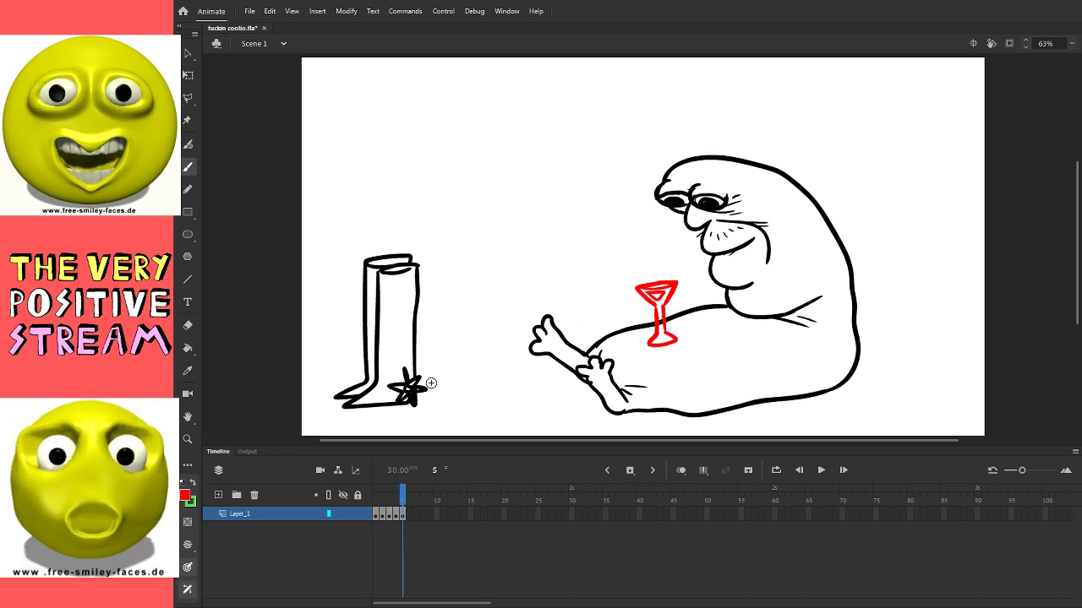
{"action": "key", "text": "ctrl+z"}
{"action": "key", "text": "ctrl+z"}
{"action": "key", "text": "ctrl+z"}
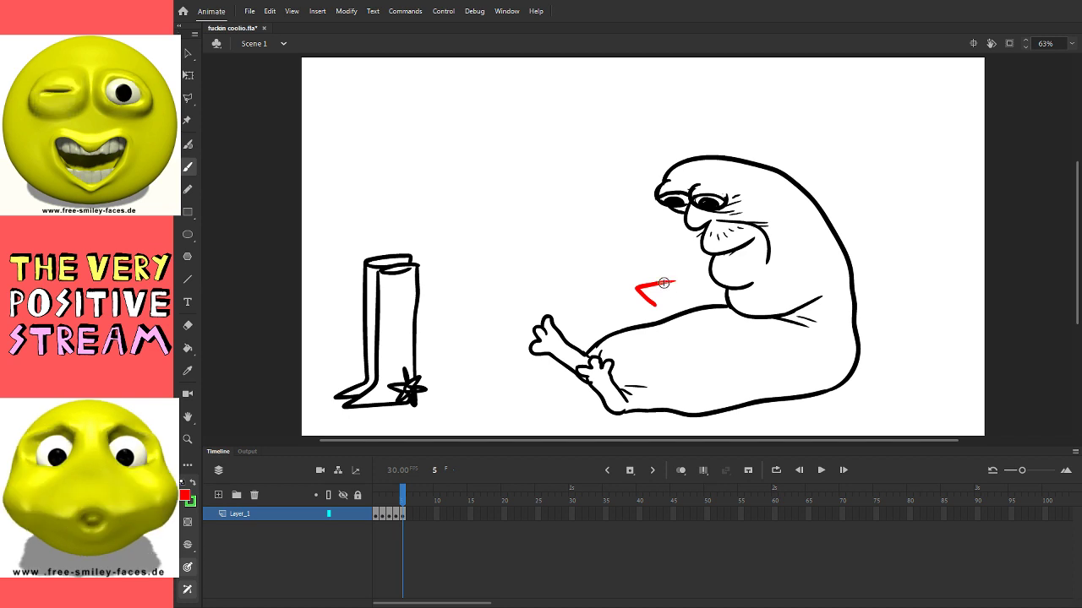
Step: Draw a red wine glass standing on the character's leg, redraw its flat base, and outline the wine inside the bowl
{"action": "mouse_move", "coordinate": [669, 275]}
{"action": "left_mouse_down"}
{"action": "mouse_move", "coordinate": [637, 279]}
{"action": "mouse_move", "coordinate": [638, 298]}
{"action": "mouse_move", "coordinate": [657, 309]}
{"action": "mouse_move", "coordinate": [671, 277]}
{"action": "mouse_move", "coordinate": [641, 278]}
{"action": "mouse_move", "coordinate": [670, 278]}
{"action": "mouse_move", "coordinate": [667, 340]}
{"action": "left_mouse_up"}
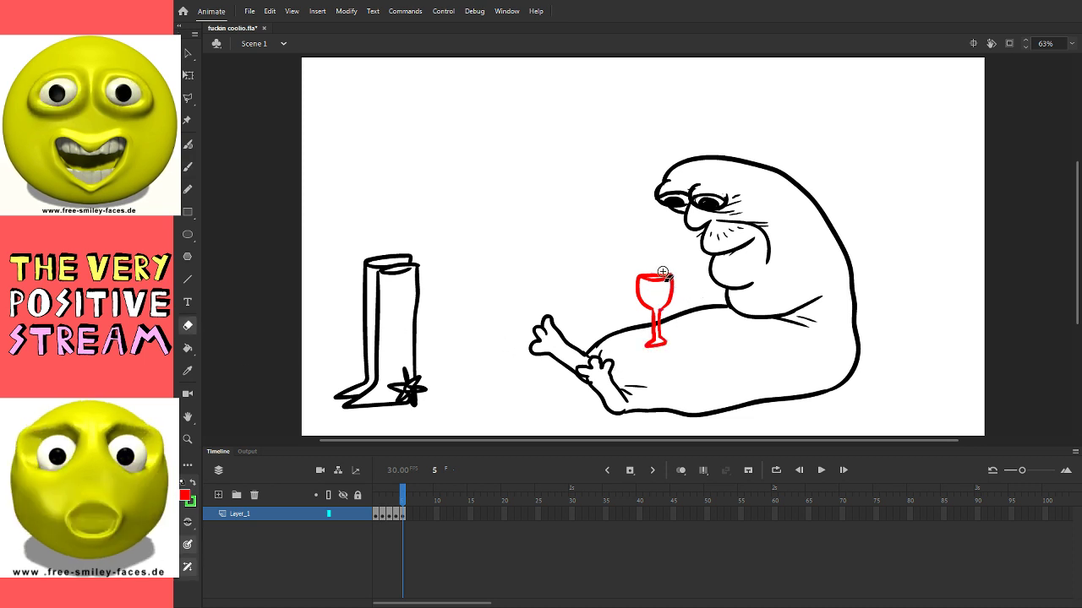
{"action": "left_click_drag", "start_coordinate": [666, 338], "coordinate": [663, 344]}
{"action": "left_click", "coordinate": [187, 171]}
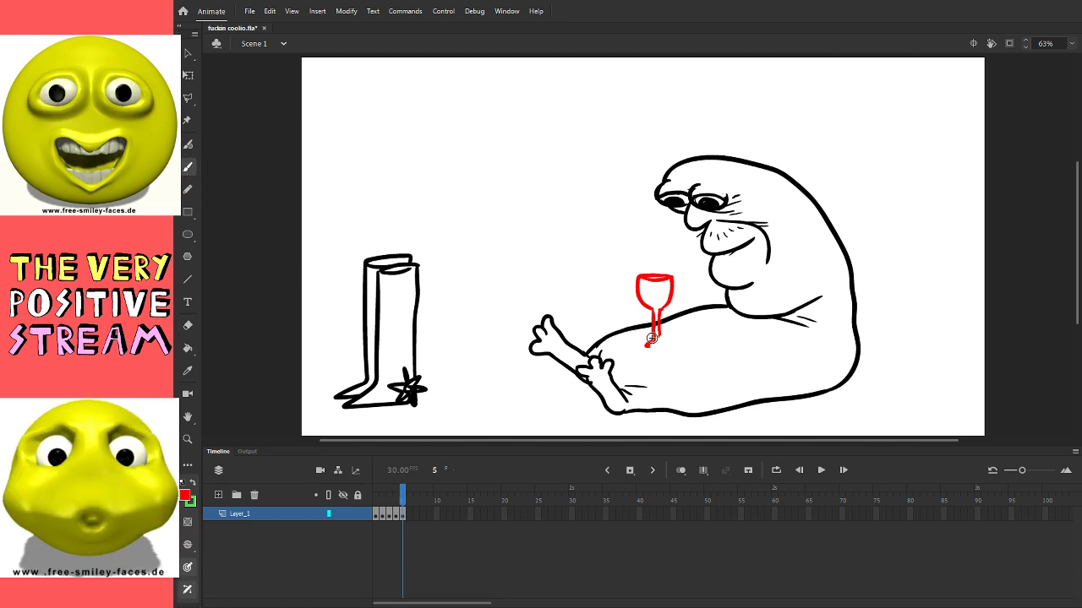
{"action": "left_click_drag", "start_coordinate": [648, 346], "coordinate": [672, 343]}
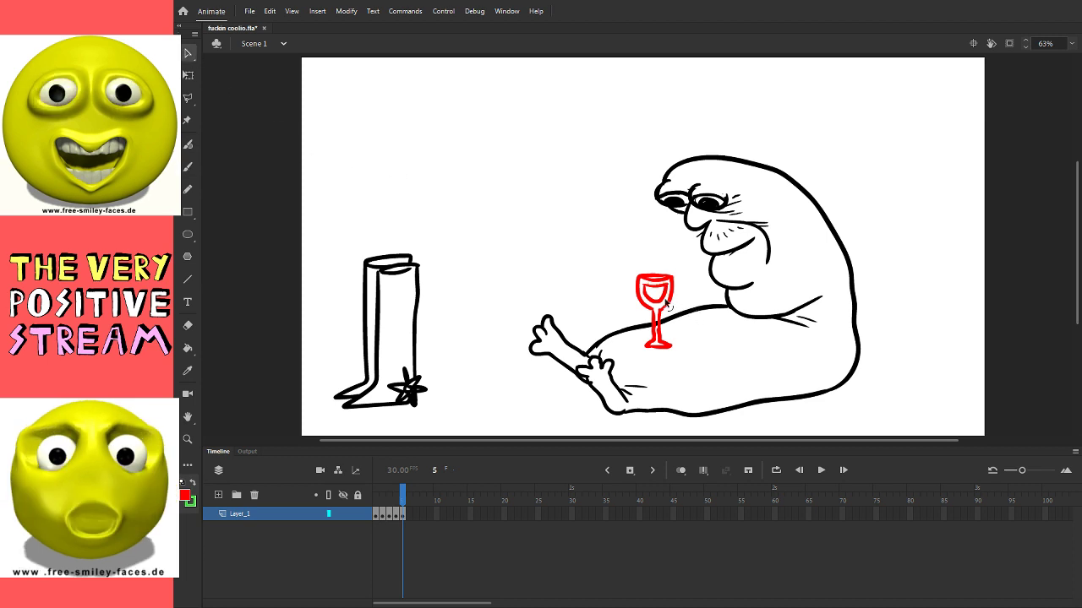
{"action": "left_click", "coordinate": [684, 293]}
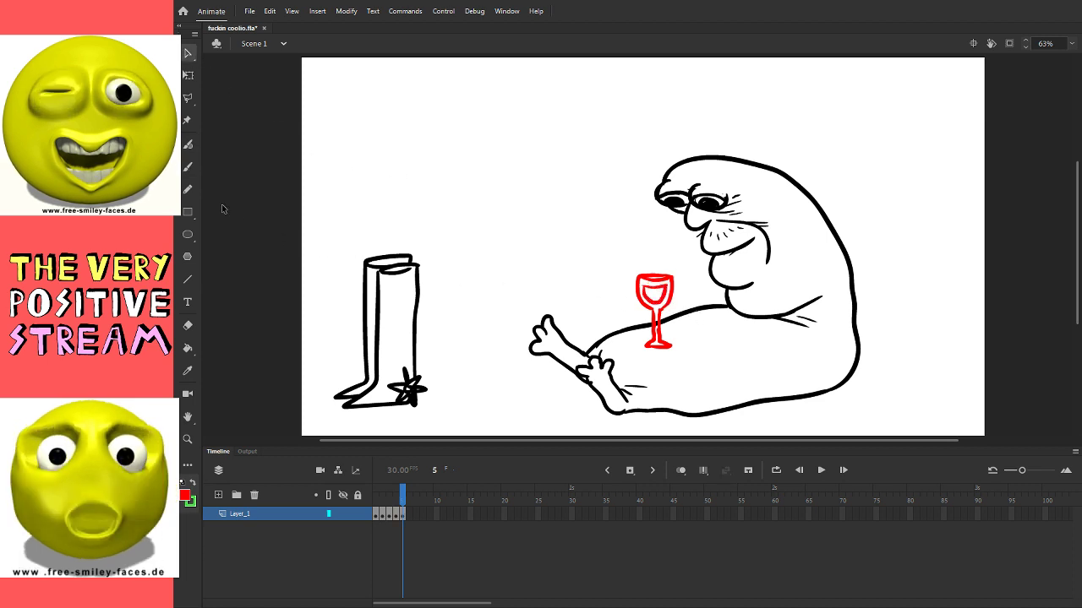
{"action": "left_click", "coordinate": [187, 166]}
{"action": "left_click_drag", "start_coordinate": [496, 202], "coordinate": [547, 360]}
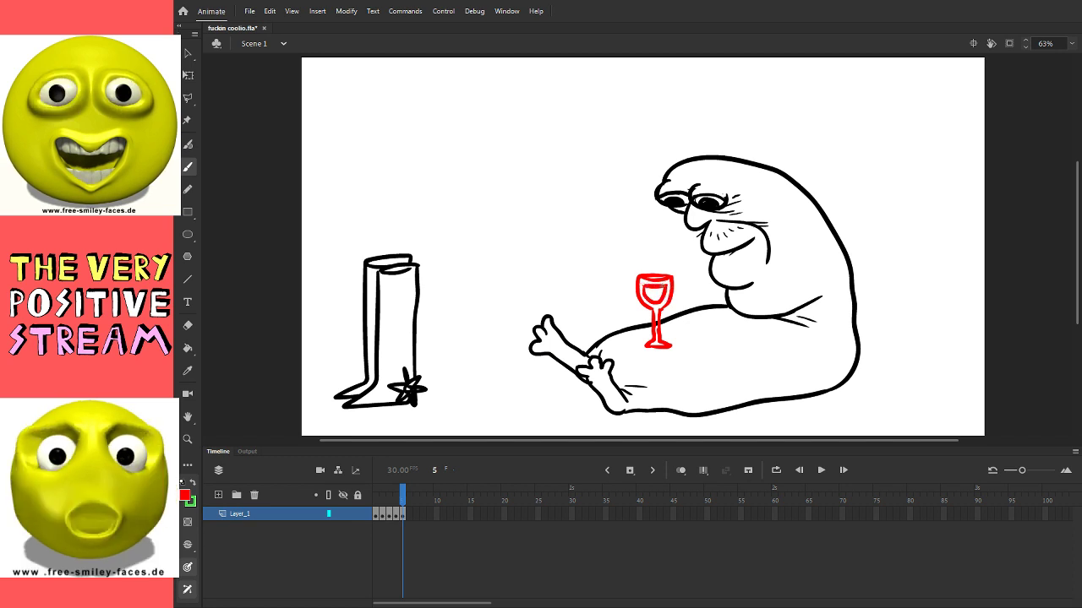
{"action": "left_click", "coordinate": [184, 494]}
{"action": "mouse_move", "coordinate": [791, 341]}
{"action": "left_mouse_down"}
{"action": "mouse_move", "coordinate": [773, 369]}
{"action": "mouse_move", "coordinate": [712, 339]}
{"action": "mouse_move", "coordinate": [688, 346]}
{"action": "left_mouse_up"}
{"action": "key", "text": "ctrl+z"}
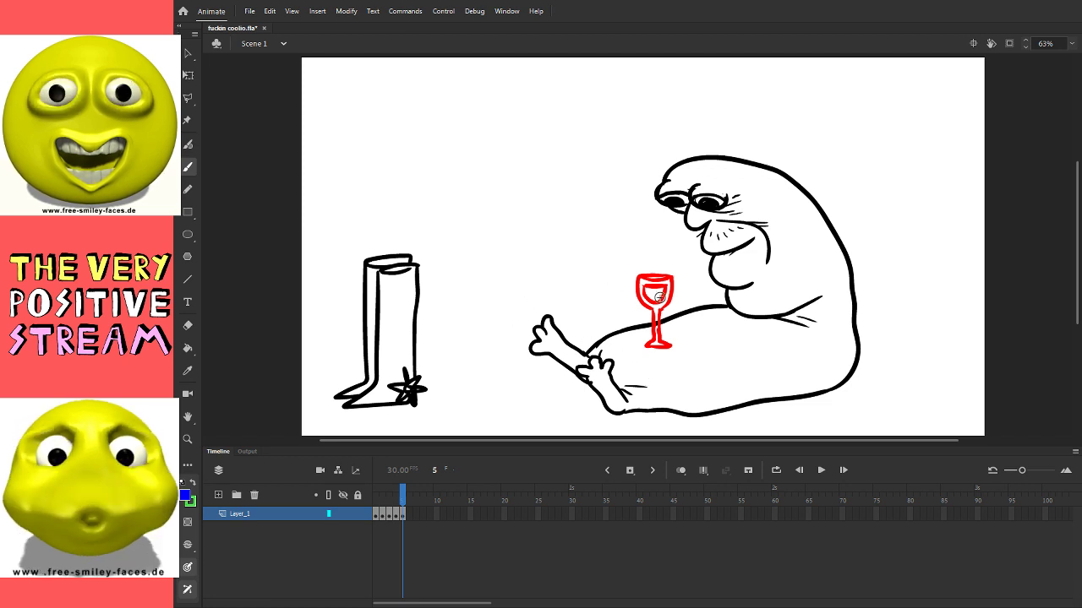
{"action": "key", "text": "ctrl+z"}
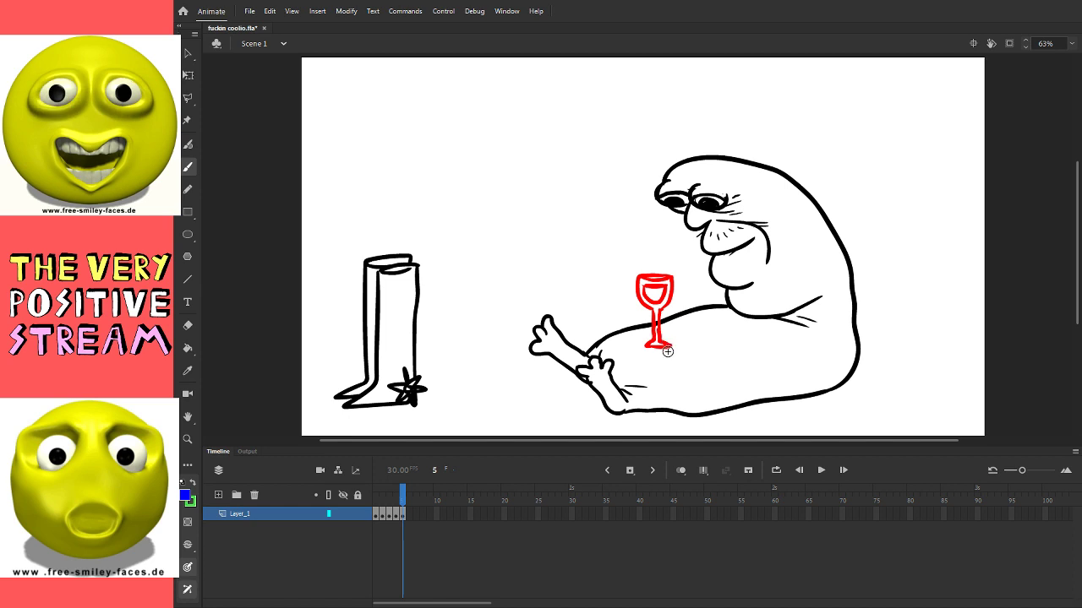
Step: Recolour the wine glass's outline black and fill the wine light red and the surrounding glass a pale tint
{"action": "key", "text": "v"}
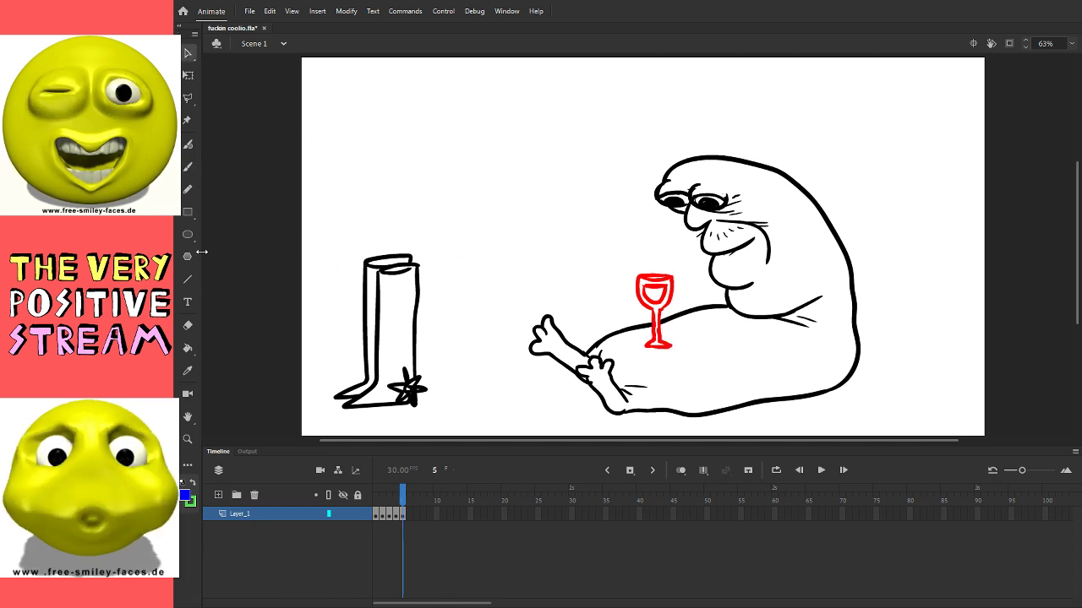
{"action": "left_click", "coordinate": [187, 347]}
{"action": "left_click", "coordinate": [659, 336]}
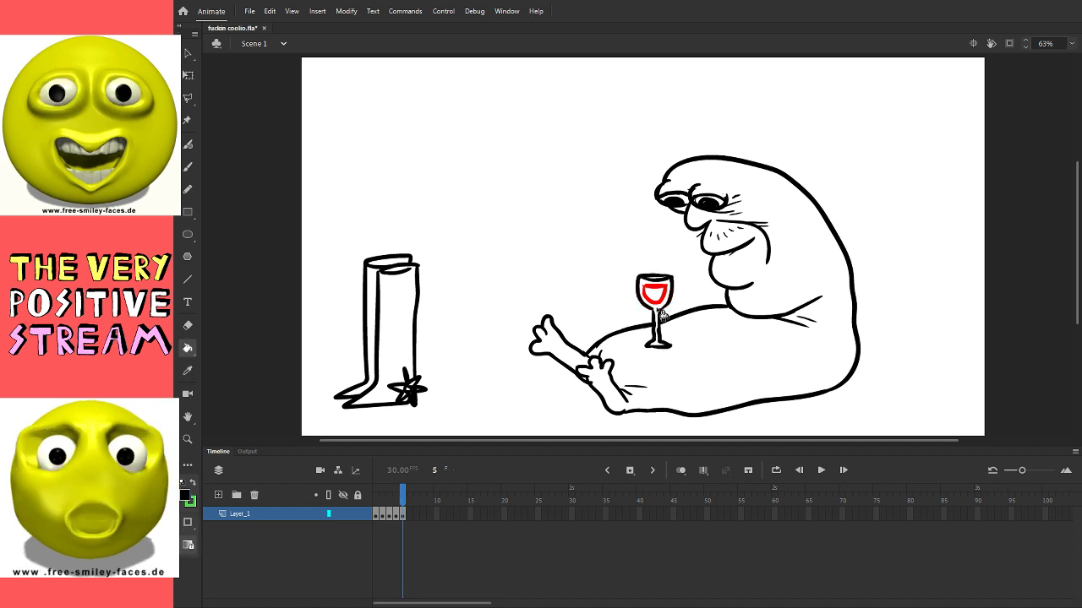
{"action": "key", "text": "ctrl+z"}
{"action": "left_click", "coordinate": [375, 413]}
{"action": "left_click", "coordinate": [628, 169]}
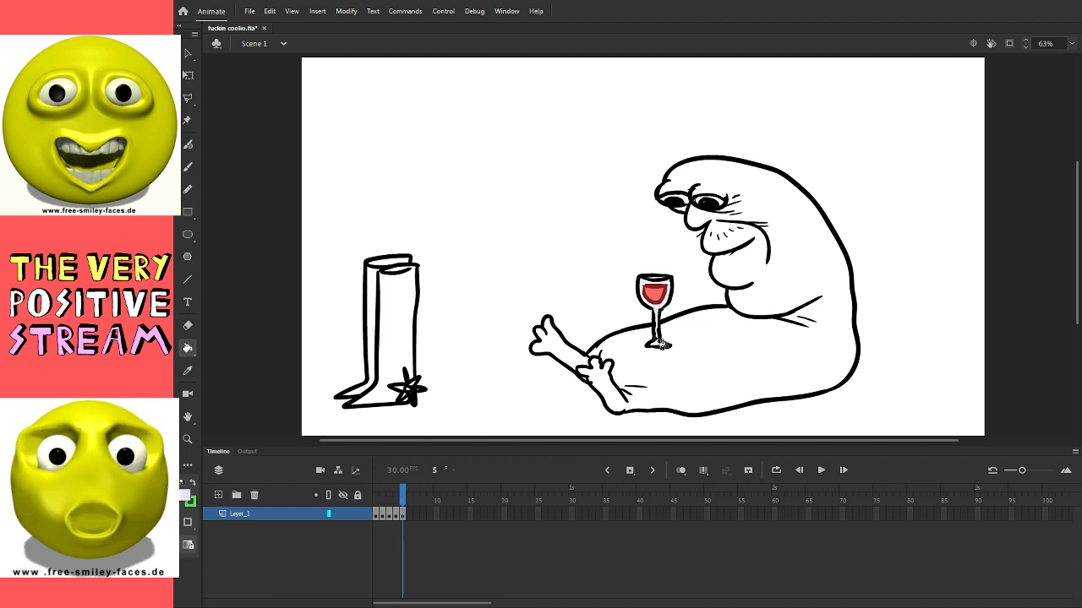
{"action": "left_click", "coordinate": [185, 503]}
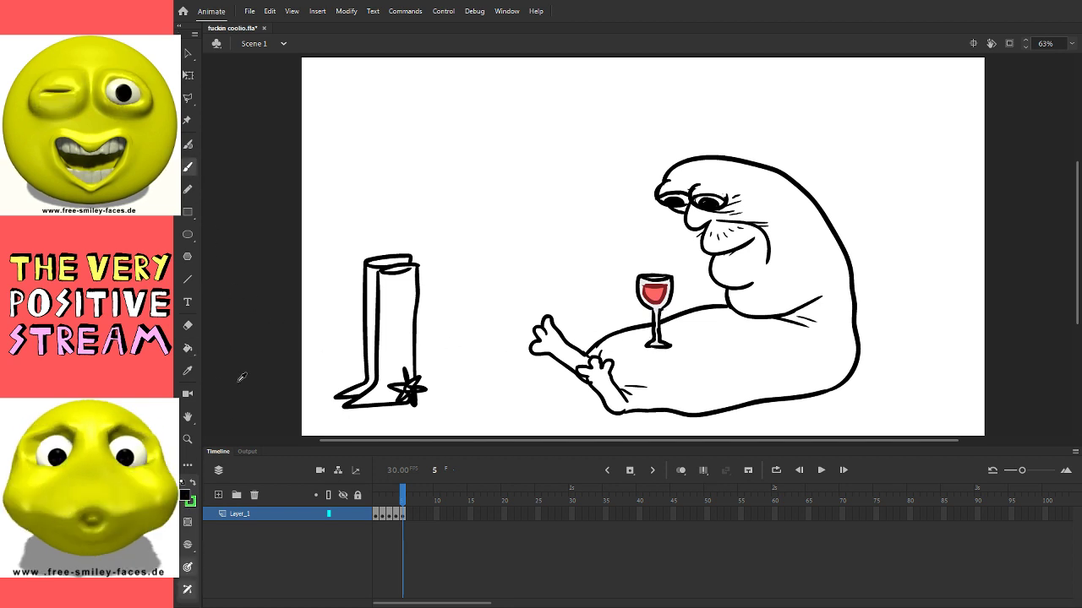
{"action": "left_click", "coordinate": [186, 501]}
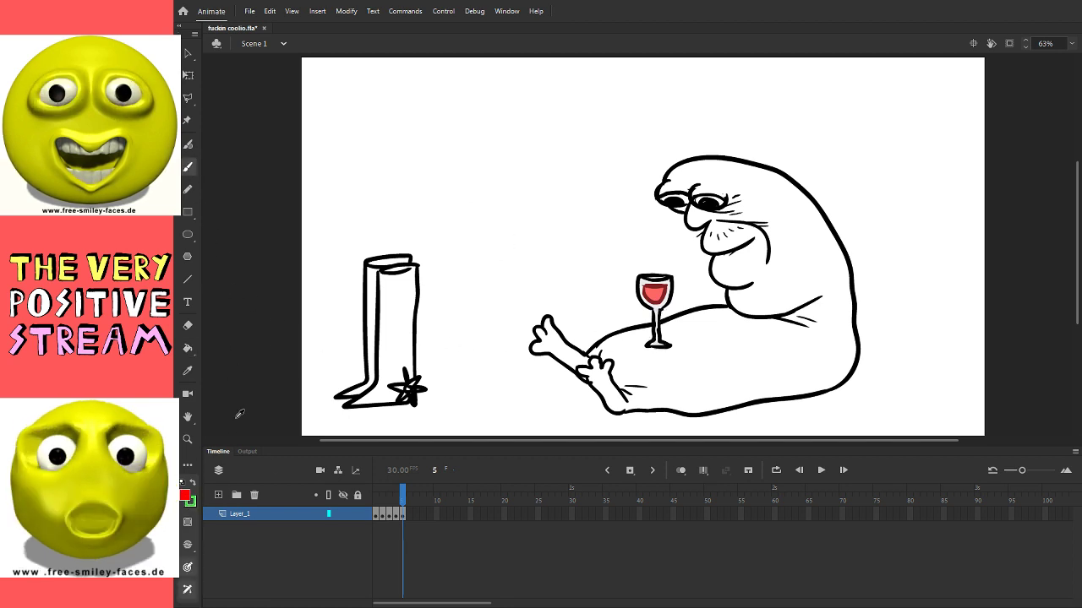
{"action": "left_click_drag", "start_coordinate": [510, 249], "coordinate": [519, 293]}
{"action": "mouse_move", "coordinate": [781, 346]}
{"action": "left_mouse_down"}
{"action": "mouse_move", "coordinate": [760, 363]}
{"action": "mouse_move", "coordinate": [702, 353]}
{"action": "left_mouse_up"}
{"action": "key", "text": "ctrl+z"}
{"action": "left_click_drag", "start_coordinate": [734, 339], "coordinate": [737, 380]}
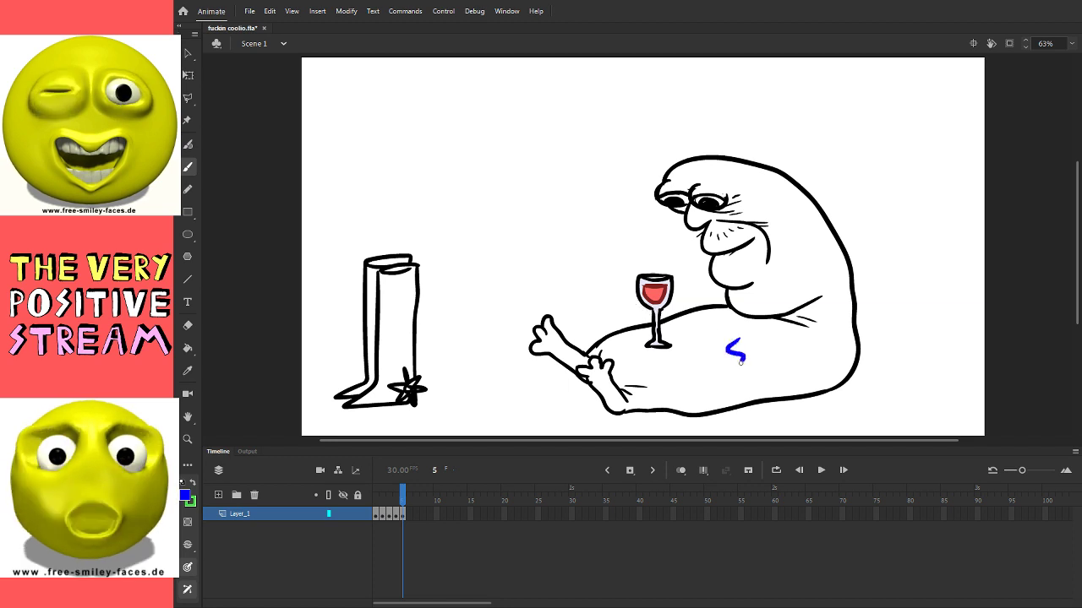
{"action": "key", "text": "ctrl+z"}
{"action": "mouse_move", "coordinate": [651, 348]}
{"action": "left_mouse_down"}
{"action": "mouse_move", "coordinate": [635, 346]}
{"action": "mouse_move", "coordinate": [676, 343]}
{"action": "mouse_move", "coordinate": [637, 345]}
{"action": "mouse_move", "coordinate": [648, 350]}
{"action": "left_mouse_up"}
{"action": "key", "text": "ctrl+z"}
{"action": "key", "text": "ctrl+z"}
{"action": "key", "text": "ctrl+z"}
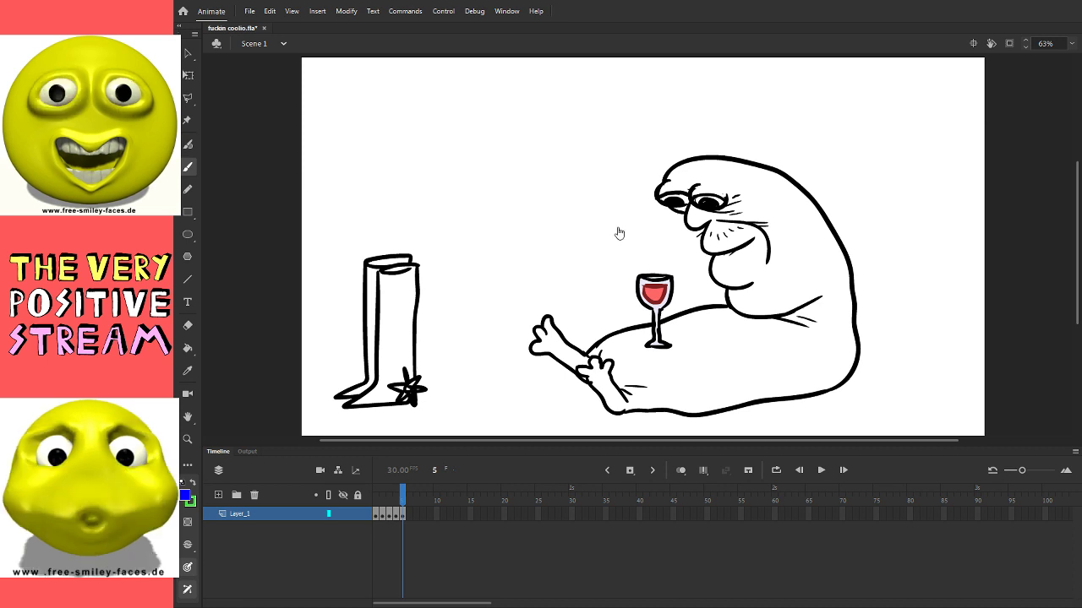
Step: Create a new blank document for a test mark and return to the character drawing's file
{"action": "key", "text": "ctrl+n"}
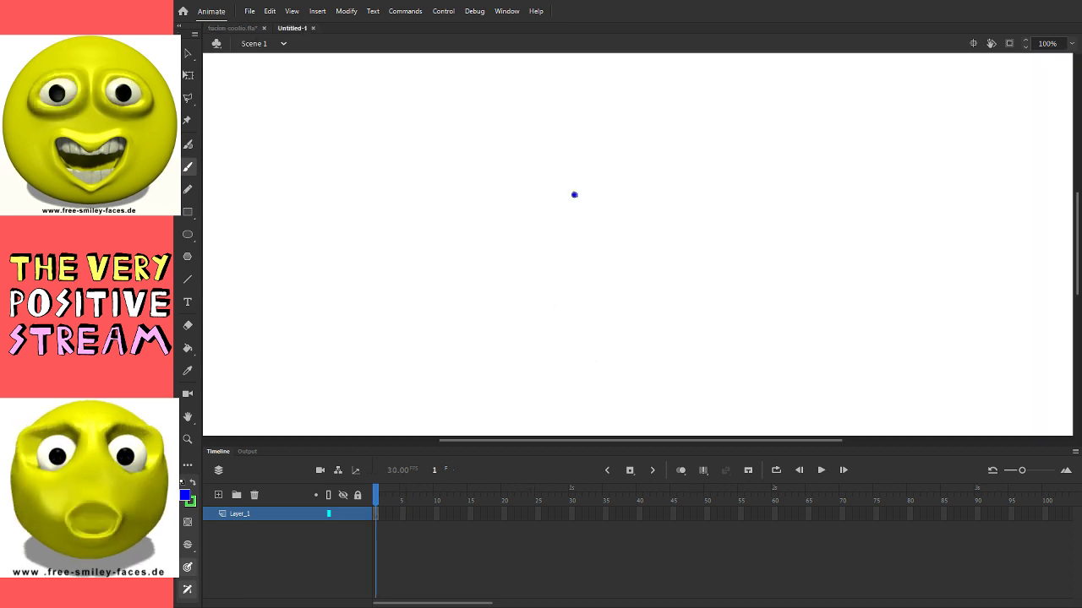
{"action": "key", "text": "ctrl+z"}
{"action": "key", "text": "ctrl+Tab"}
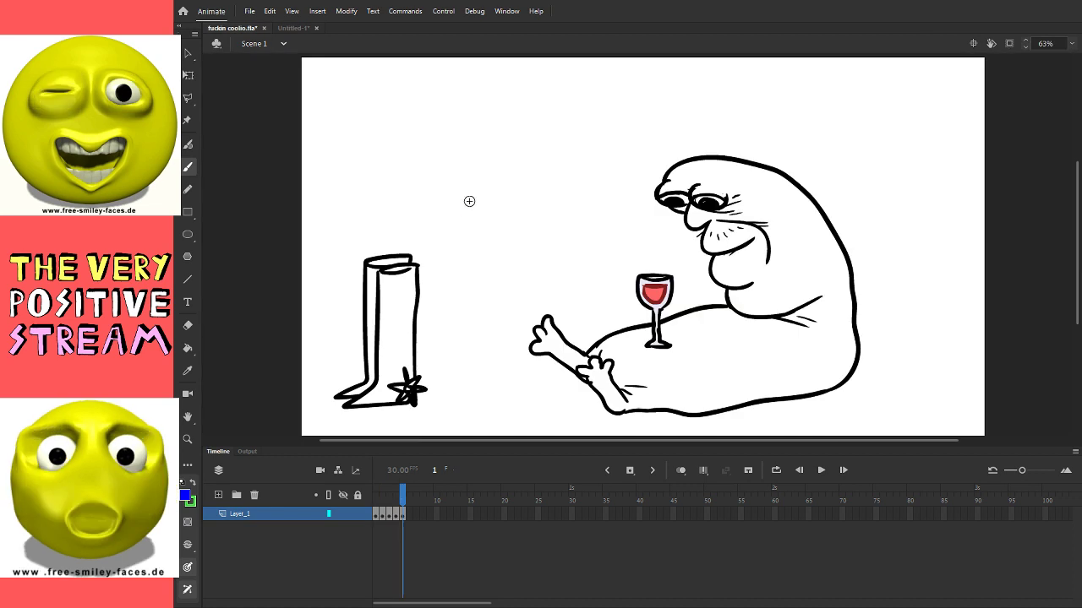
{"action": "left_click_drag", "start_coordinate": [468, 203], "coordinate": [502, 299]}
{"action": "key", "text": "ctrl+z"}
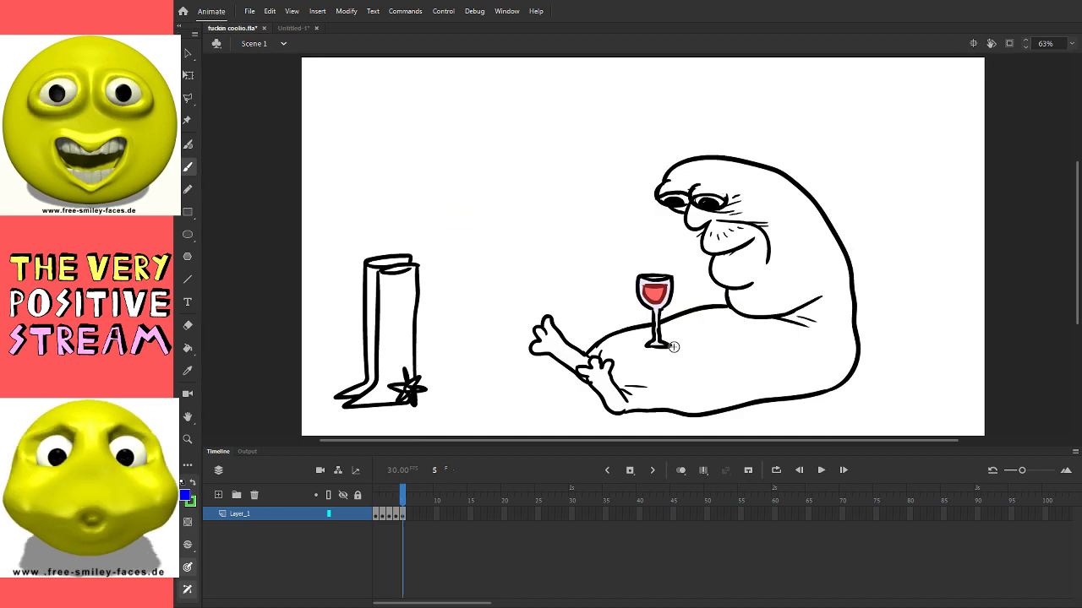
Step: Redraw the wine glass's flat base with brush strokes and recolour the new base strokes black
{"action": "key", "text": "ctrl+z"}
{"action": "left_click_drag", "start_coordinate": [646, 346], "coordinate": [678, 345]}
{"action": "key", "text": "ctrl+z"}
{"action": "key", "text": "ctrl+z"}
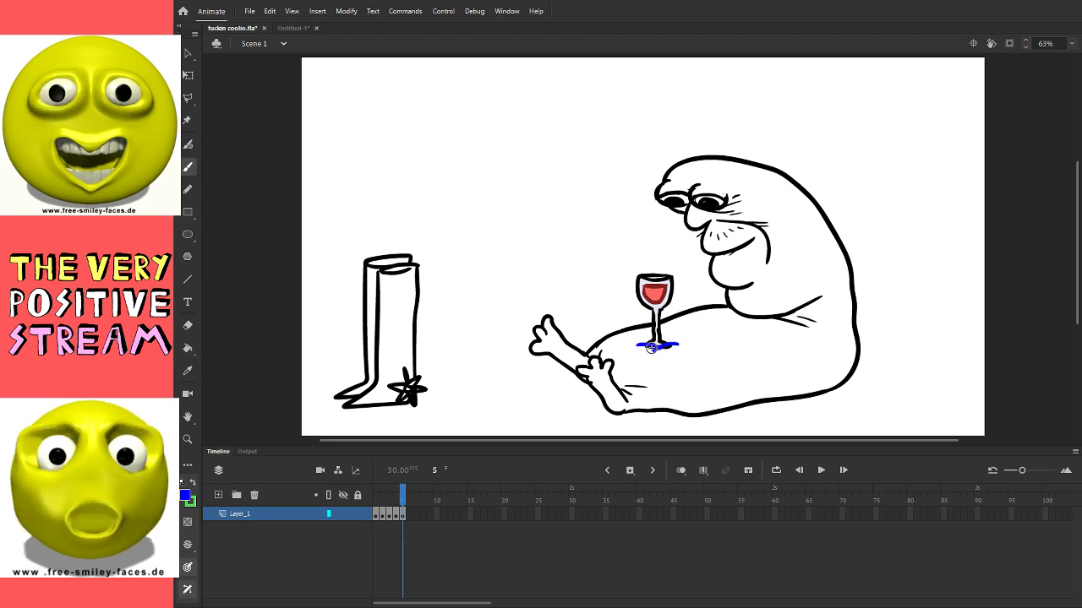
{"action": "key", "text": "v"}
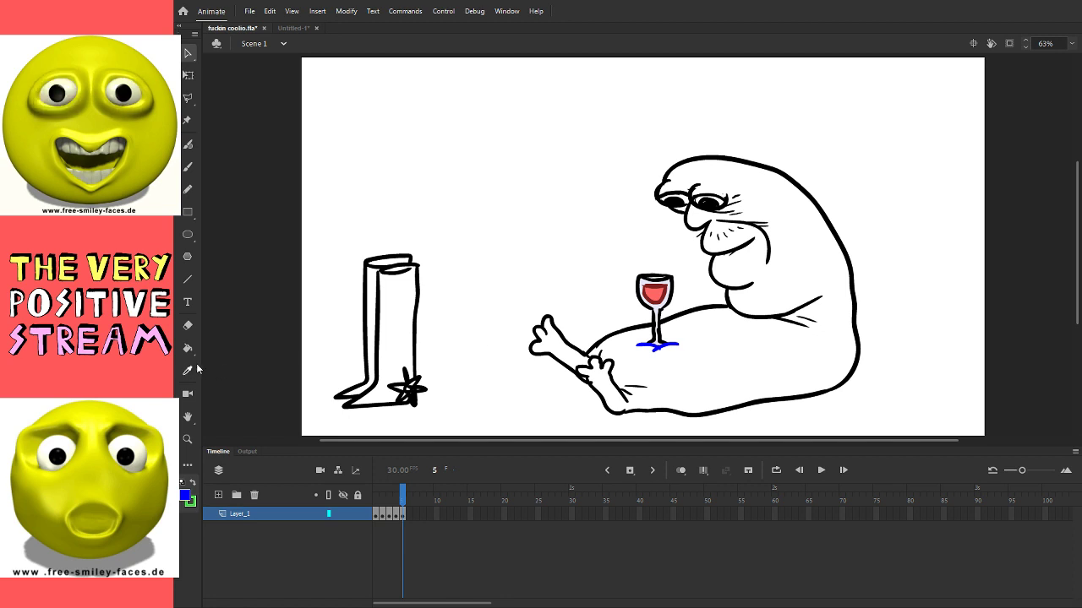
{"action": "left_click", "coordinate": [631, 328]}
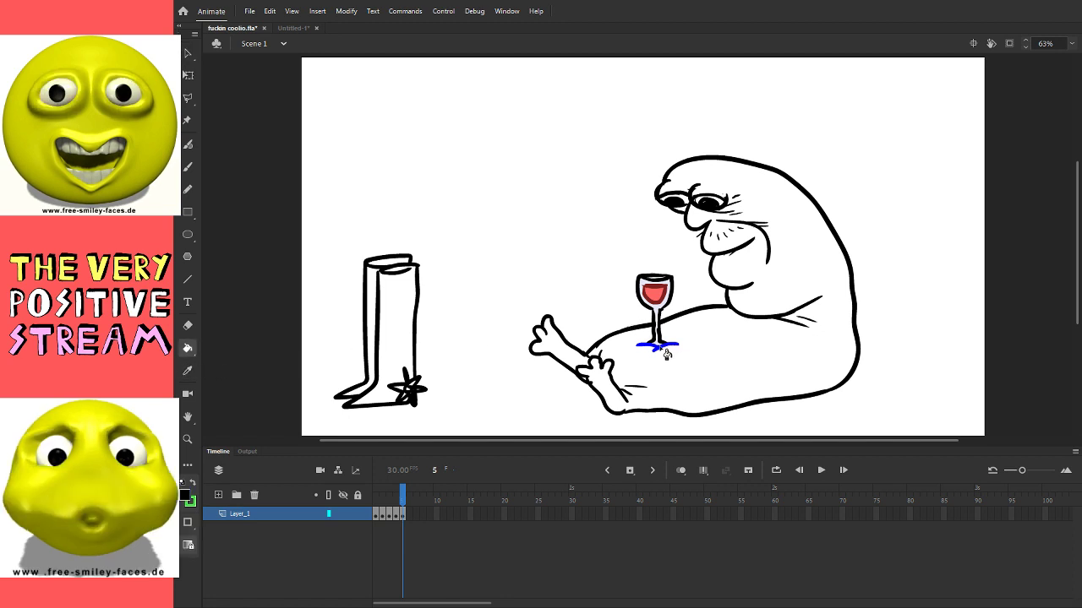
{"action": "left_click", "coordinate": [194, 168]}
{"action": "left_click_drag", "start_coordinate": [516, 204], "coordinate": [519, 243]}
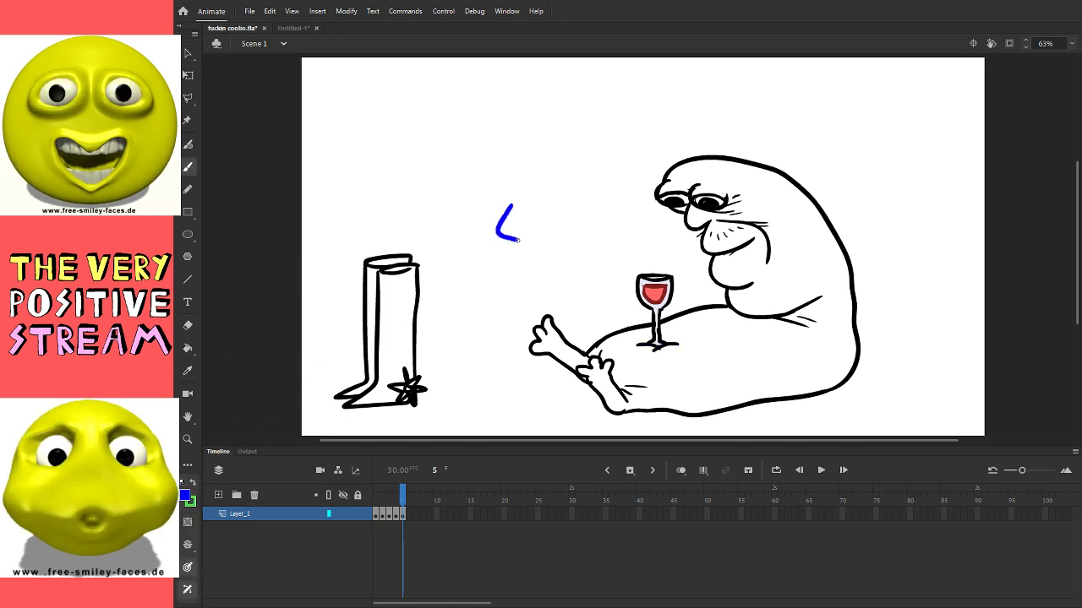
{"action": "key", "text": "ctrl+z"}
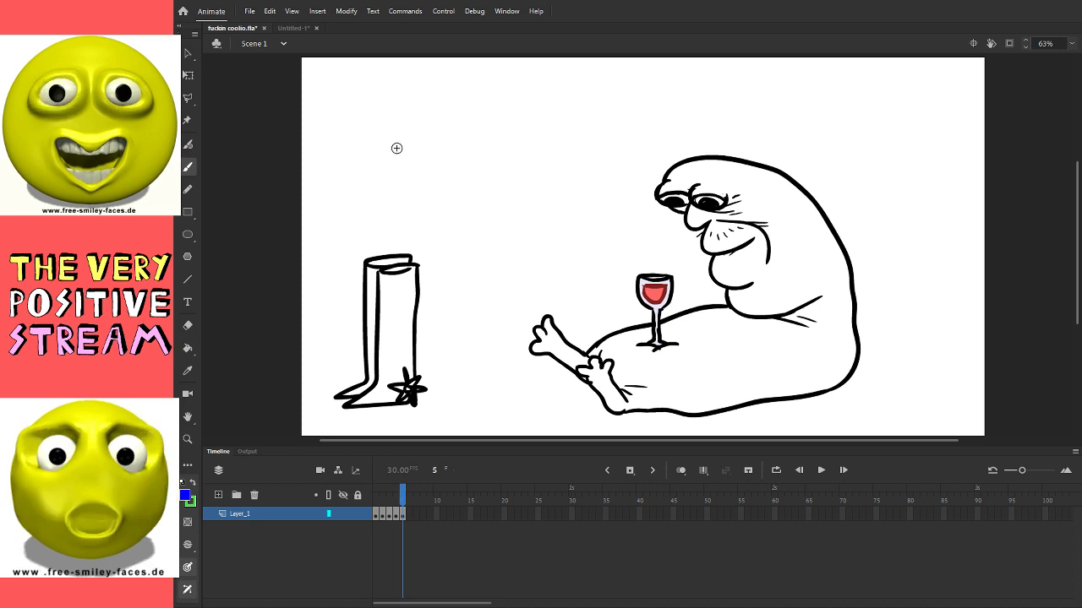
{"action": "key", "text": "ctrl+z"}
{"action": "left_click_drag", "start_coordinate": [732, 336], "coordinate": [732, 372]}
{"action": "key", "text": "ctrl+z"}
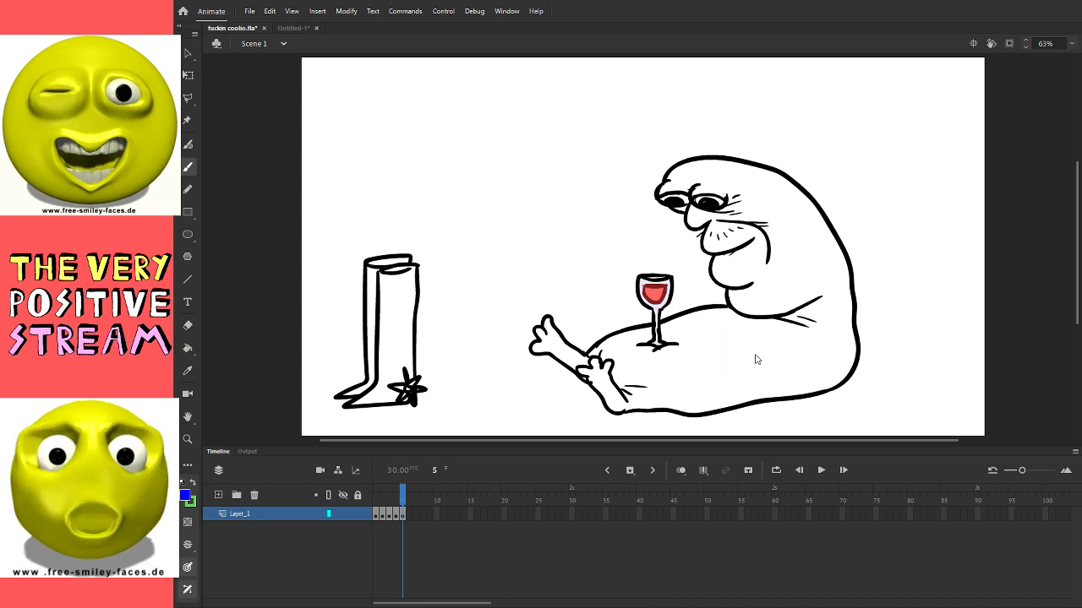
Step: Brush short blue strokes around the wine glass's base and a tapering blue near arm across the character's belly
{"action": "mouse_move", "coordinate": [676, 339]}
{"action": "left_mouse_down"}
{"action": "mouse_move", "coordinate": [656, 342]}
{"action": "mouse_move", "coordinate": [665, 349]}
{"action": "left_mouse_up"}
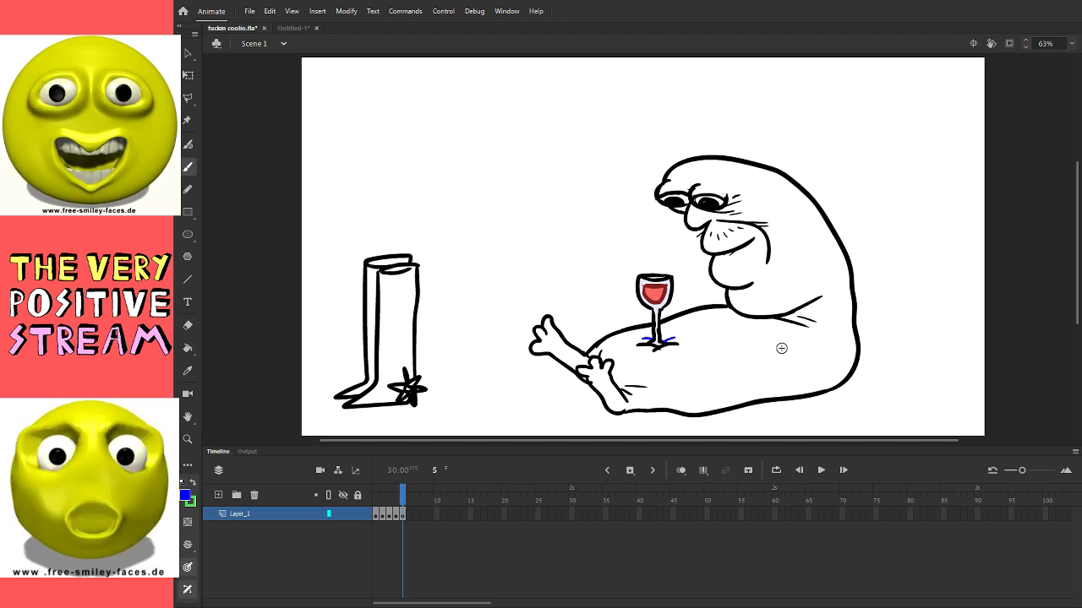
{"action": "mouse_move", "coordinate": [781, 349]}
{"action": "left_mouse_down"}
{"action": "mouse_move", "coordinate": [738, 357]}
{"action": "mouse_move", "coordinate": [721, 346]}
{"action": "mouse_move", "coordinate": [708, 359]}
{"action": "mouse_move", "coordinate": [726, 382]}
{"action": "mouse_move", "coordinate": [755, 357]}
{"action": "mouse_move", "coordinate": [784, 355]}
{"action": "mouse_move", "coordinate": [703, 342]}
{"action": "left_mouse_up"}
{"action": "key", "text": "ctrl+z"}
{"action": "key", "text": "ctrl+z"}
{"action": "left_click_drag", "start_coordinate": [776, 364], "coordinate": [701, 350]}
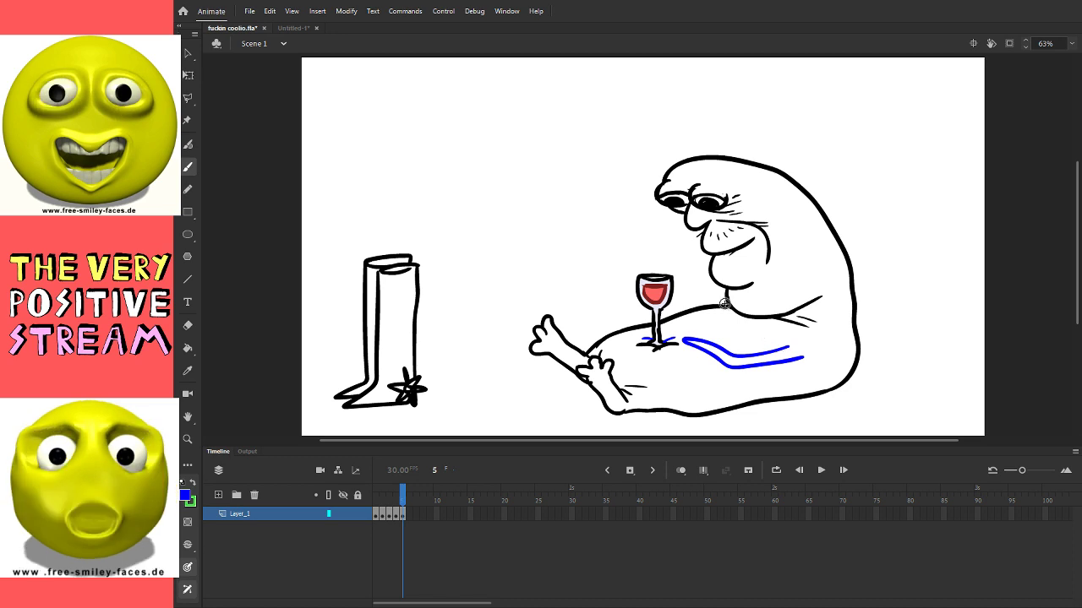
Step: Draw a blue far arm reaching from the chin to a hand gripping the wine glass's stem, clearing the stem lines inside the hand
{"action": "left_click_drag", "start_coordinate": [728, 298], "coordinate": [657, 314]}
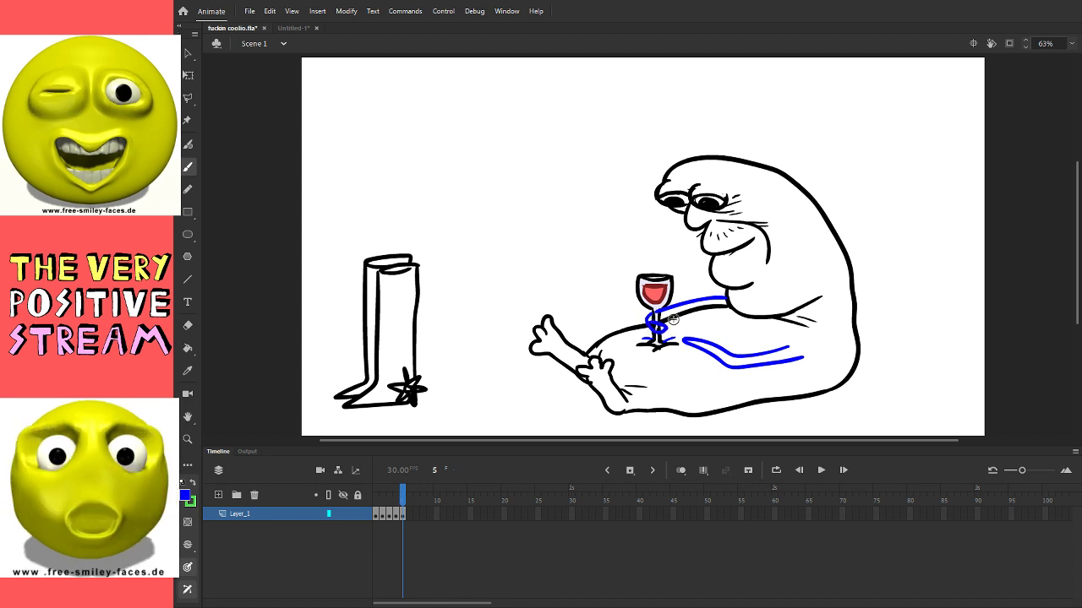
{"action": "key", "text": "ctrl+z"}
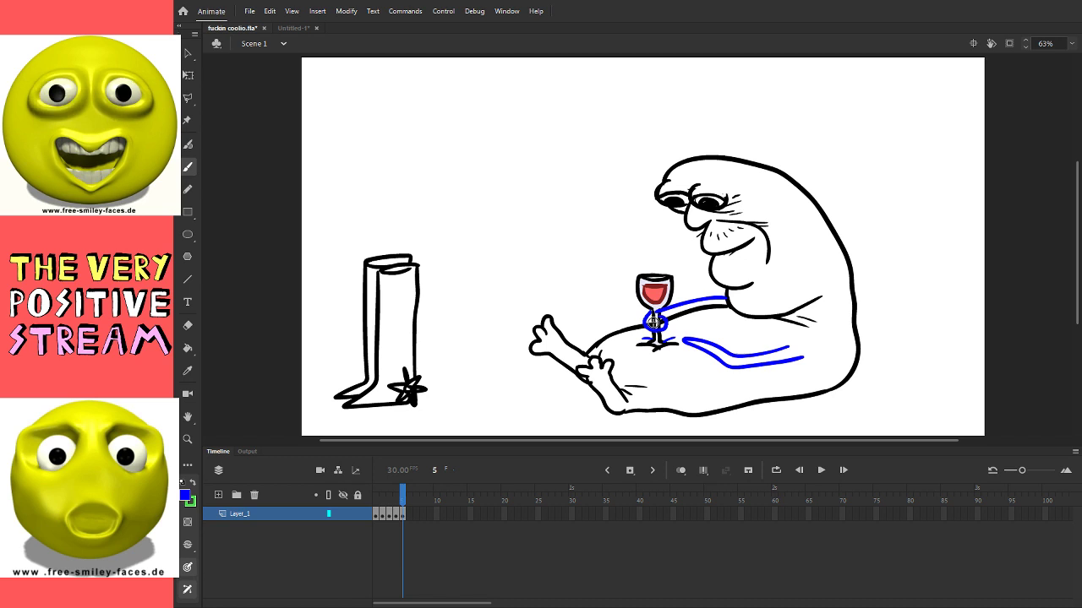
{"action": "left_click_drag", "start_coordinate": [665, 325], "coordinate": [662, 319]}
{"action": "key", "text": "v"}
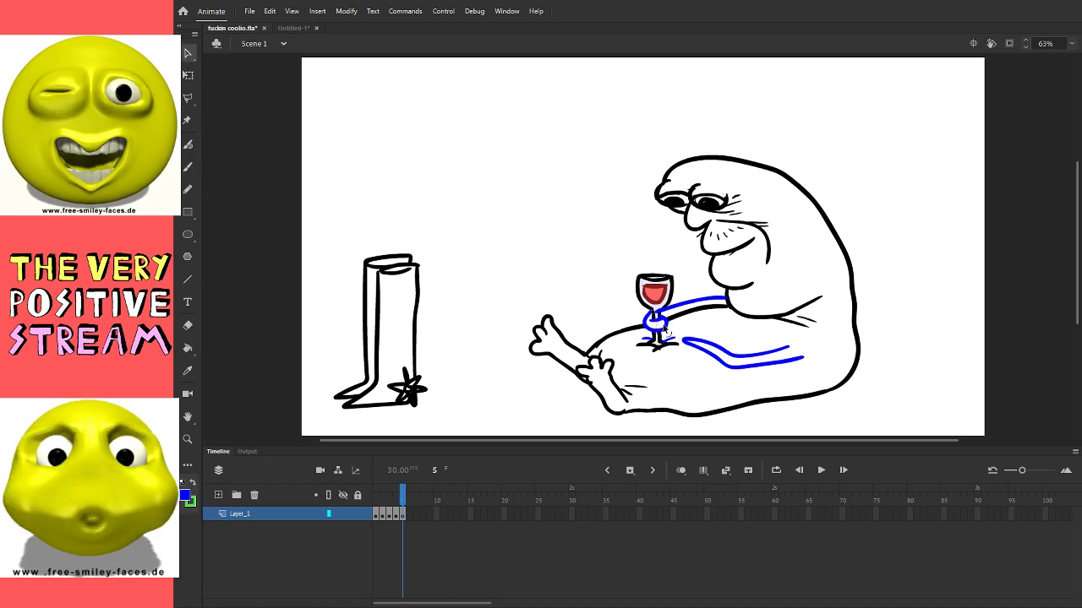
{"action": "left_click", "coordinate": [188, 325]}
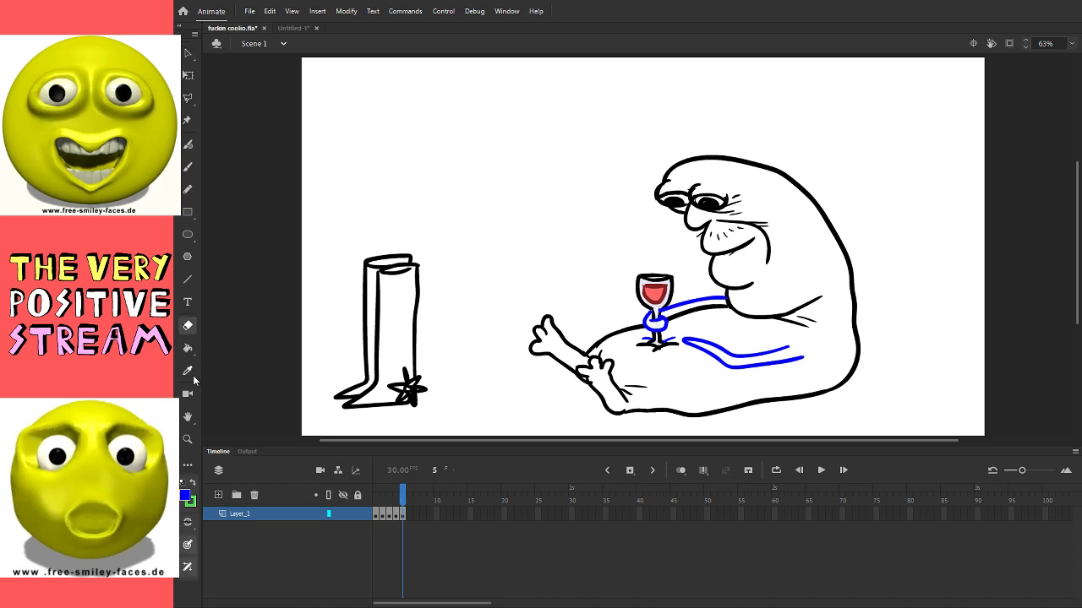
Step: Recolour the blue lines of both arms, the hand and the glass base black
{"action": "left_click", "coordinate": [188, 371]}
{"action": "left_click", "coordinate": [667, 337]}
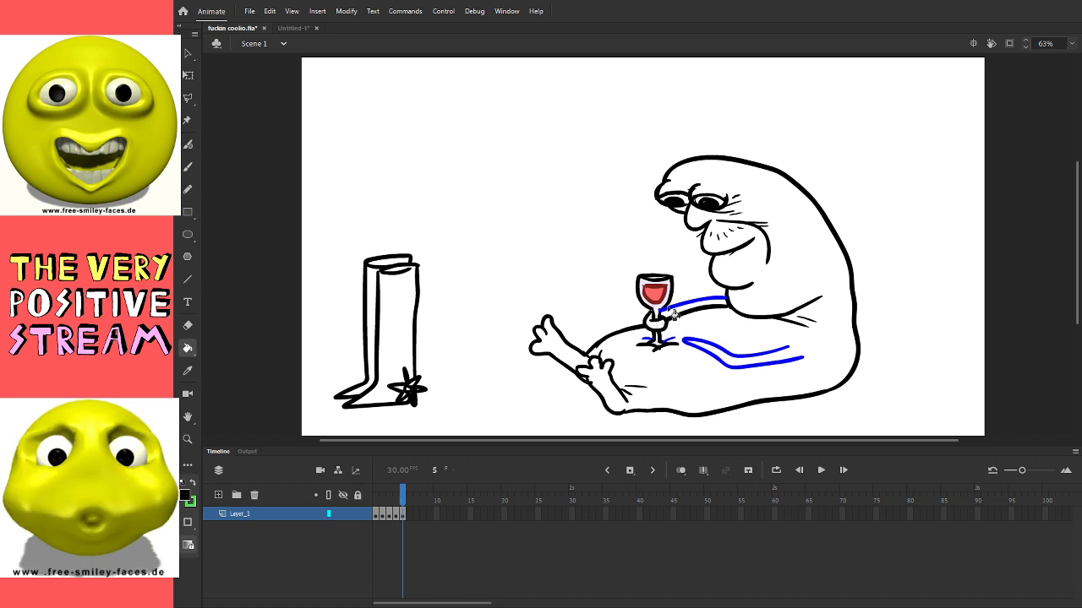
{"action": "left_click", "coordinate": [670, 314]}
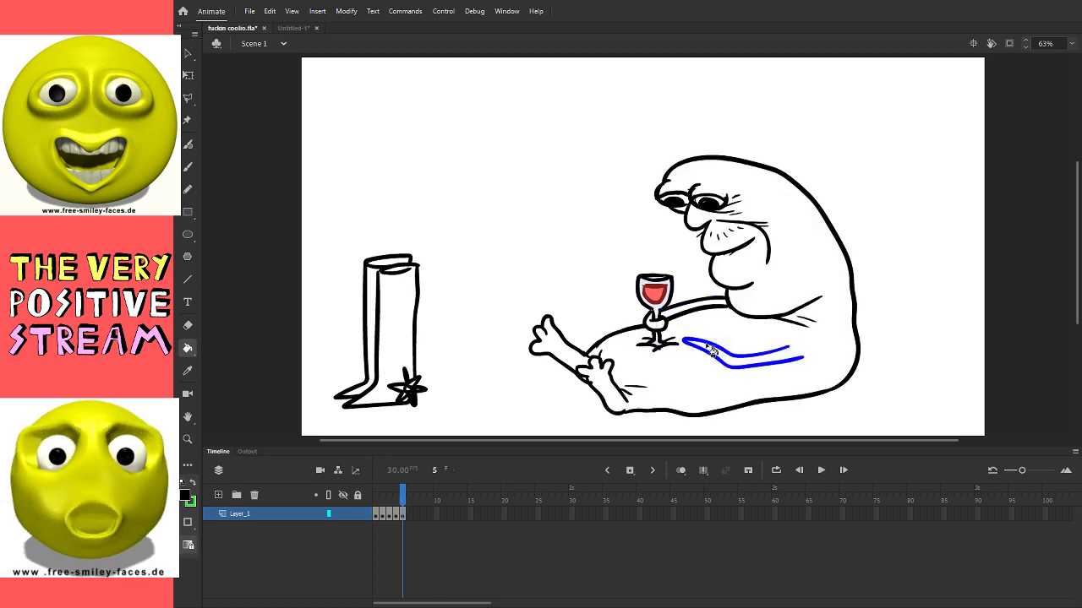
Step: Fill the character's body, far arm and both legs with bright yellow
{"action": "left_click", "coordinate": [385, 404], "text": "alt"}
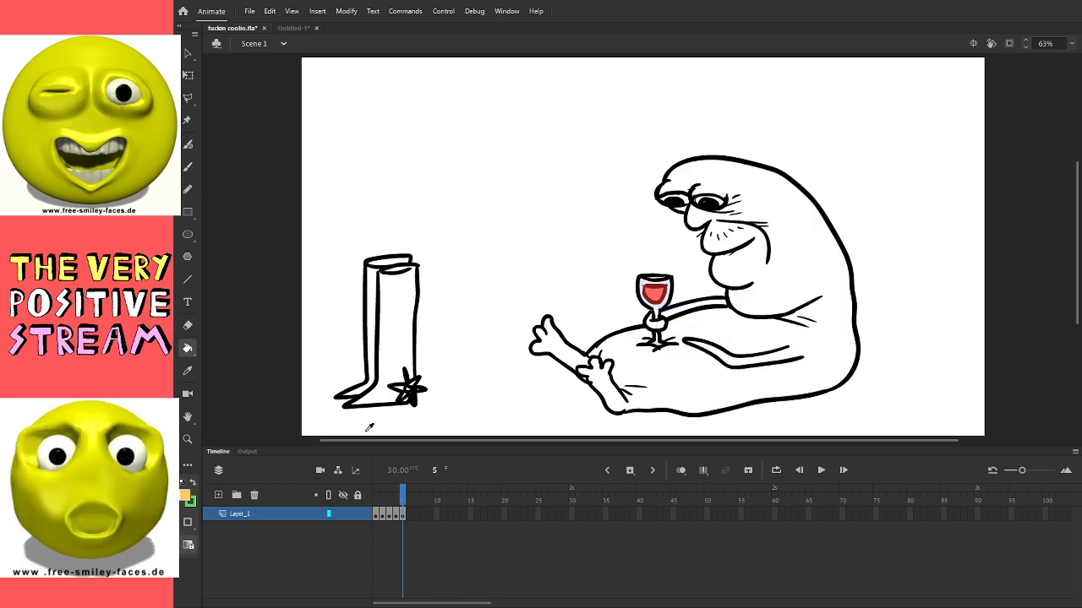
{"action": "left_click", "coordinate": [375, 413], "text": "alt"}
{"action": "left_click", "coordinate": [728, 337]}
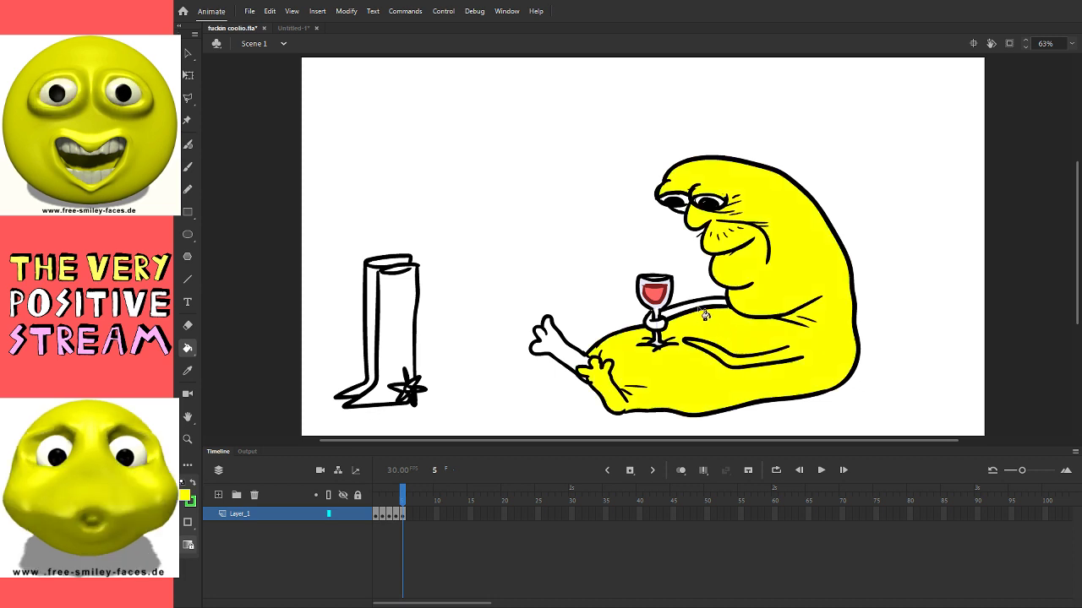
{"action": "left_click", "coordinate": [587, 356]}
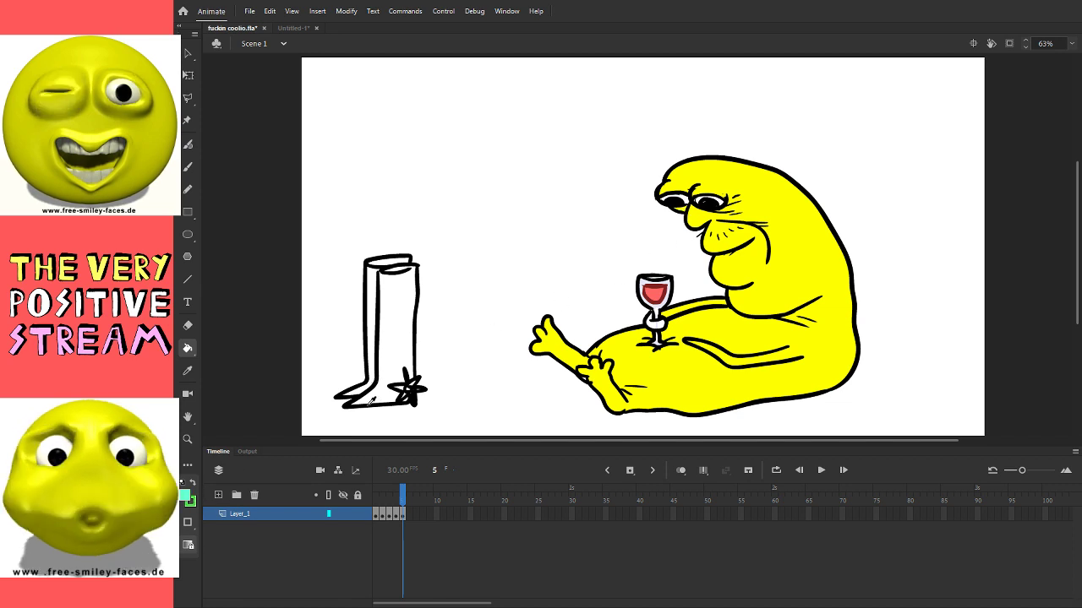
Step: Erase the black pupils from both of the character's eyes
{"action": "key", "text": "e"}
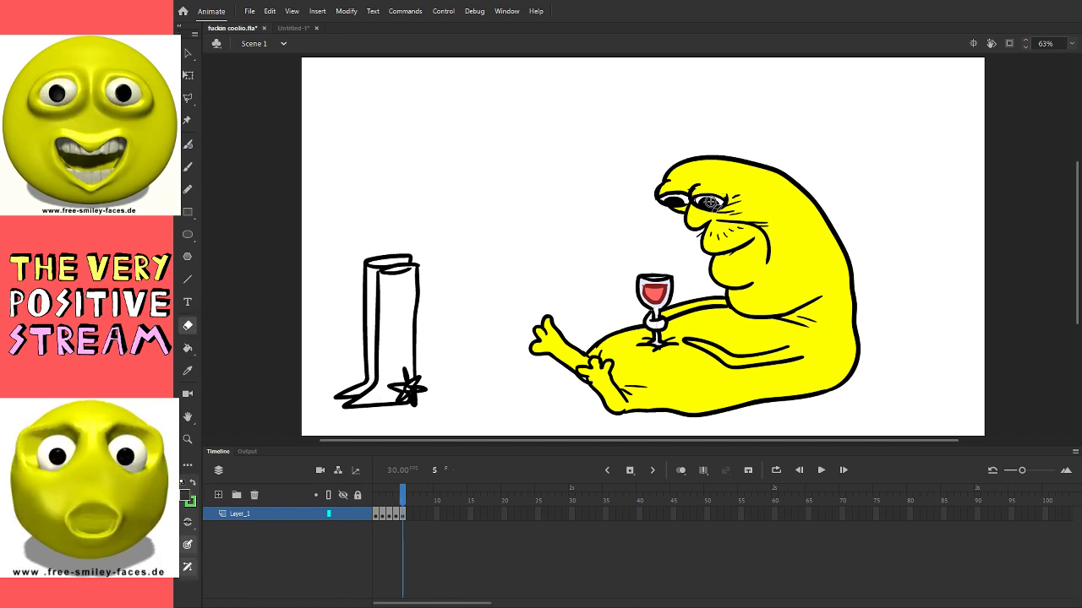
{"action": "left_click", "coordinate": [298, 29]}
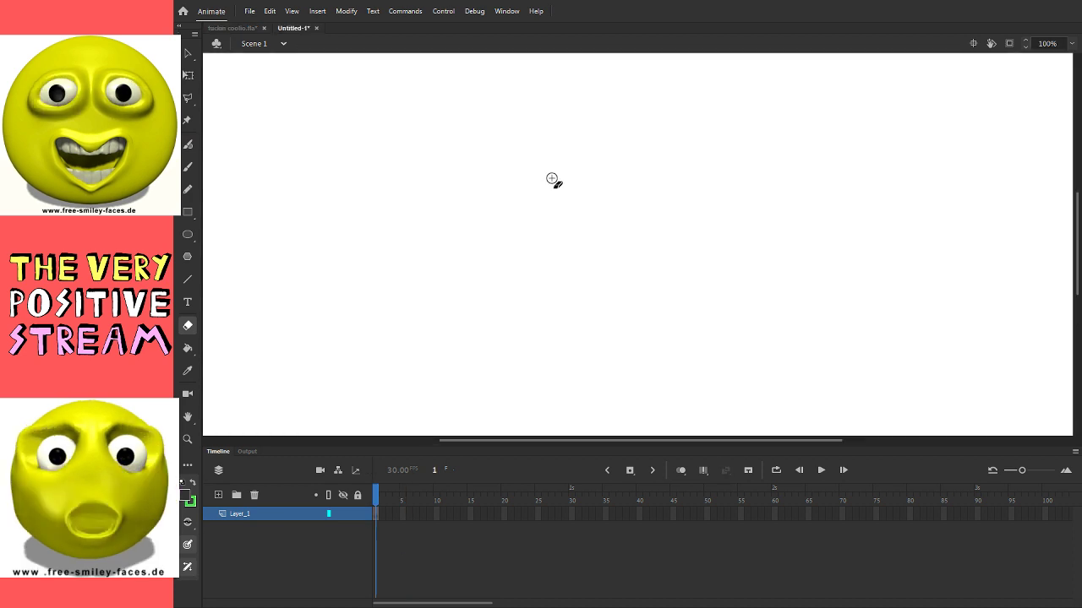
{"action": "left_click", "coordinate": [232, 28]}
{"action": "left_click_drag", "start_coordinate": [723, 199], "coordinate": [670, 200]}
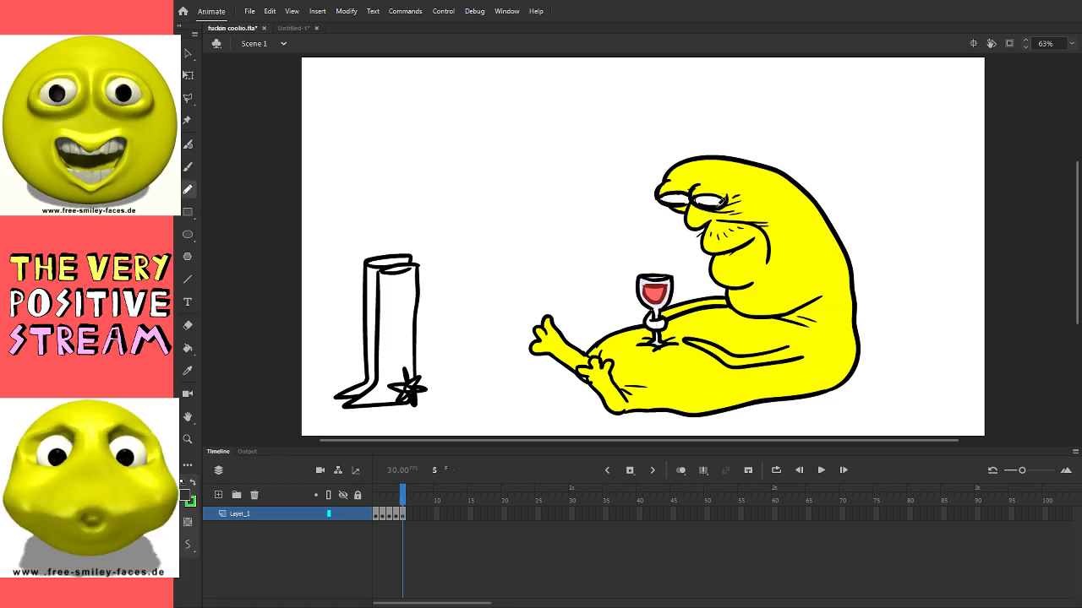
Step: Outline new irises and pupils in both eyes, fill one iris light blue and the other green with black pupils, and remove the outlines
{"action": "left_click_drag", "start_coordinate": [720, 202], "coordinate": [689, 200]}
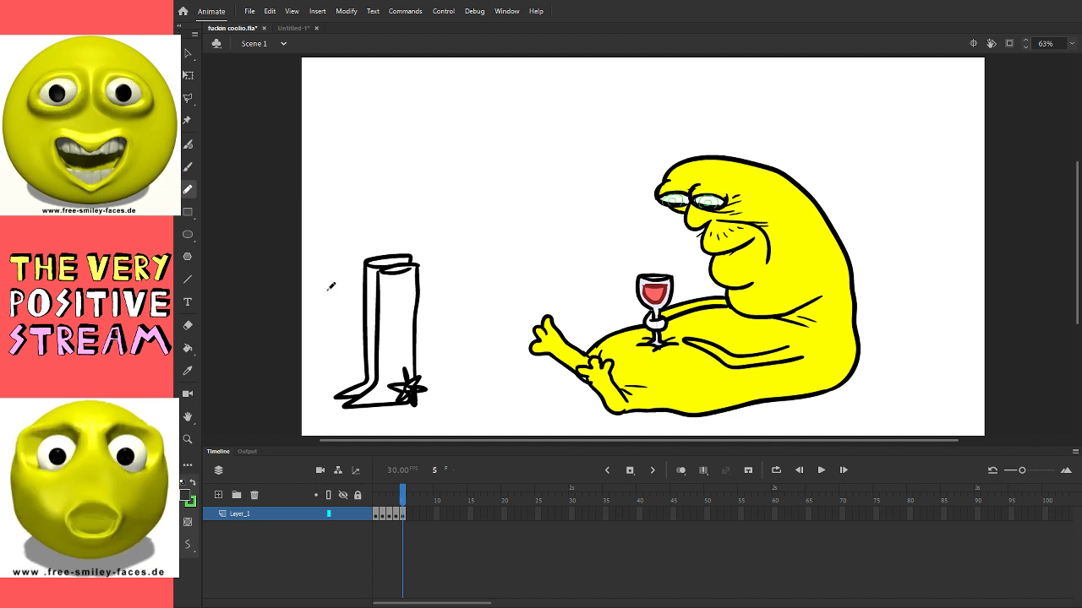
{"action": "key", "text": "k"}
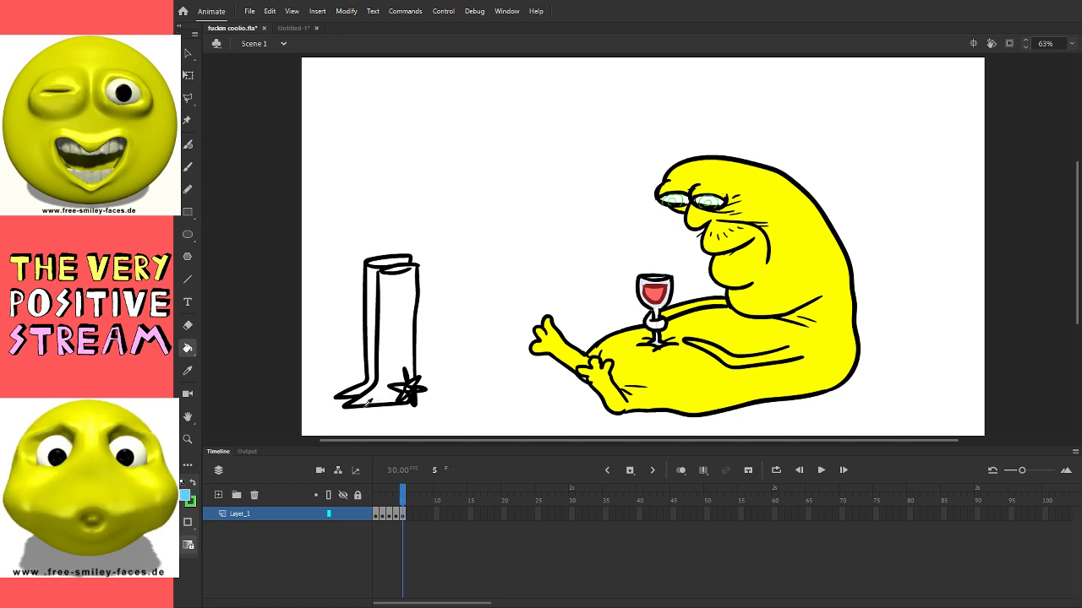
{"action": "left_click", "coordinate": [389, 397], "text": "alt"}
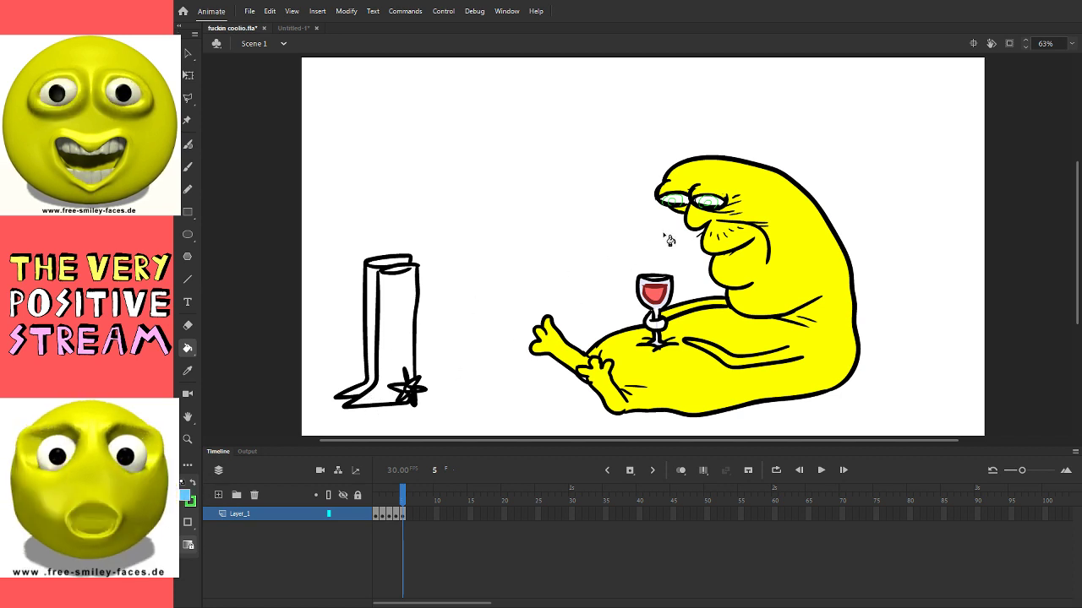
{"action": "left_click", "coordinate": [677, 201]}
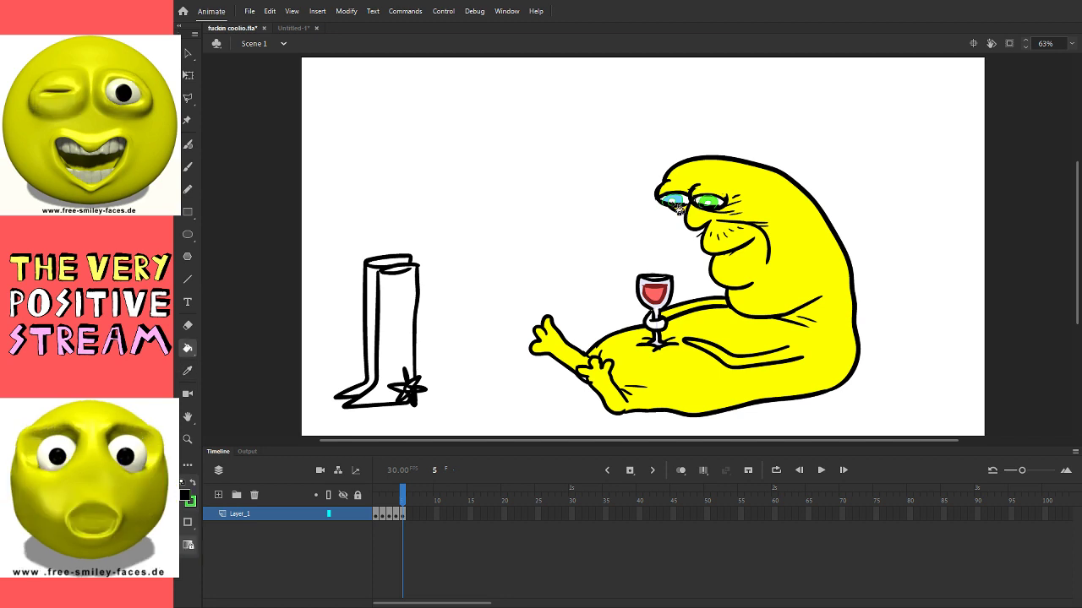
{"action": "key", "text": "v"}
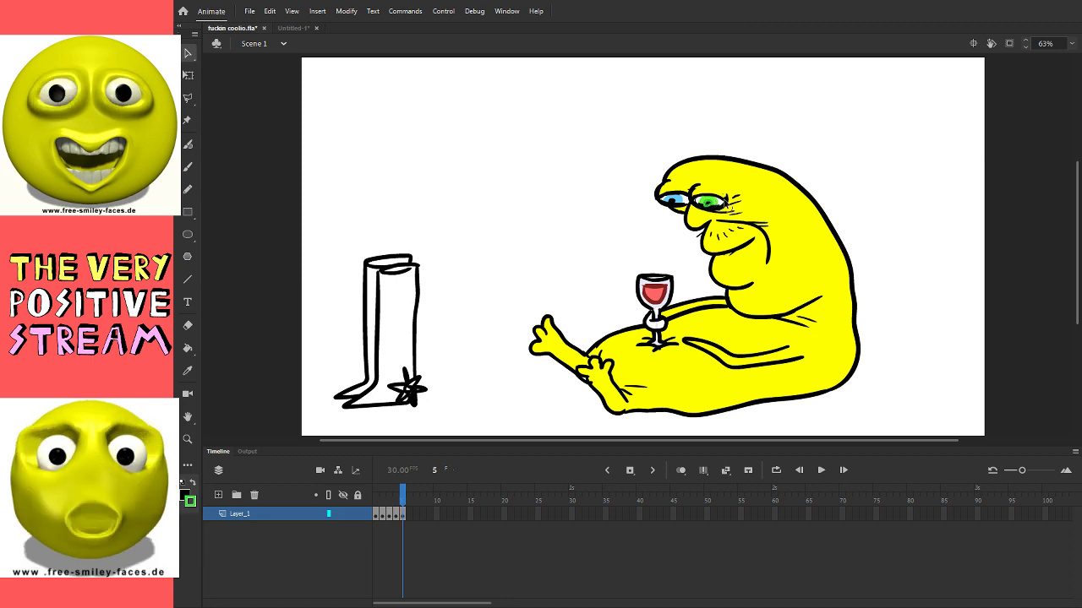
{"action": "key", "text": "i"}
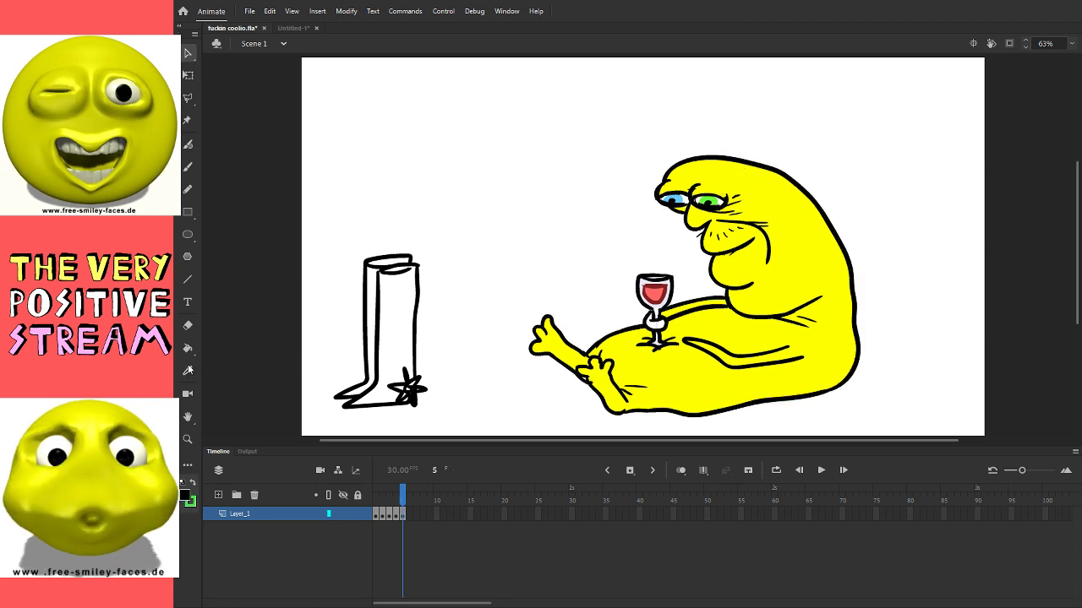
{"action": "left_click", "coordinate": [637, 235]}
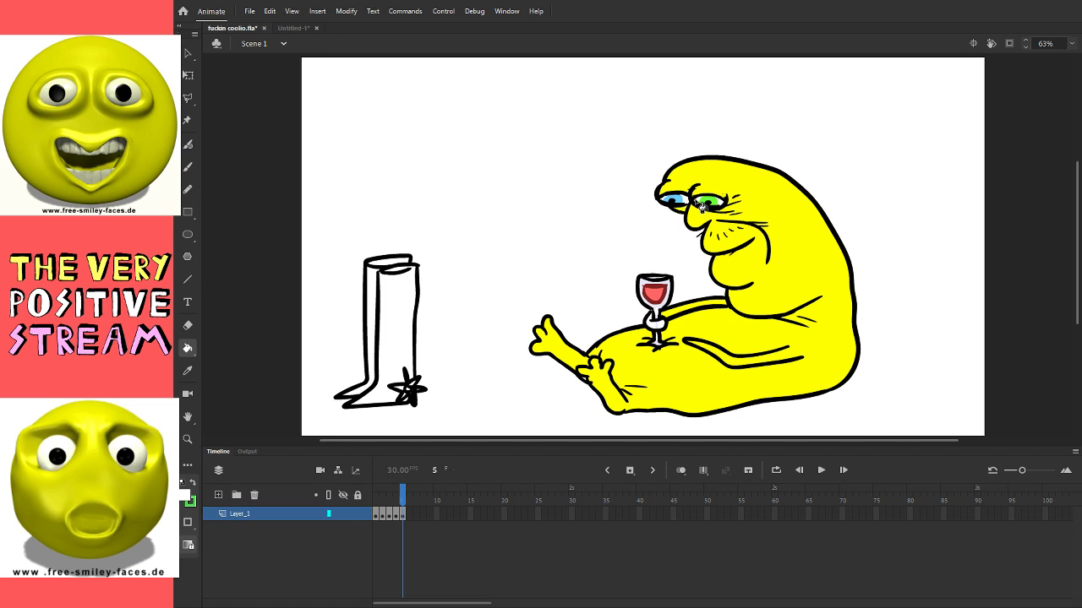
{"action": "left_click", "coordinate": [731, 212]}
{"action": "key", "text": "ctrl+z"}
{"action": "key", "text": "ctrl+y"}
{"action": "key", "text": "ctrl+z"}
Step: Fill the hand gripping the wine glass's stem with the body's yellow
{"action": "key", "text": "i"}
{"action": "left_click", "coordinate": [602, 396]}
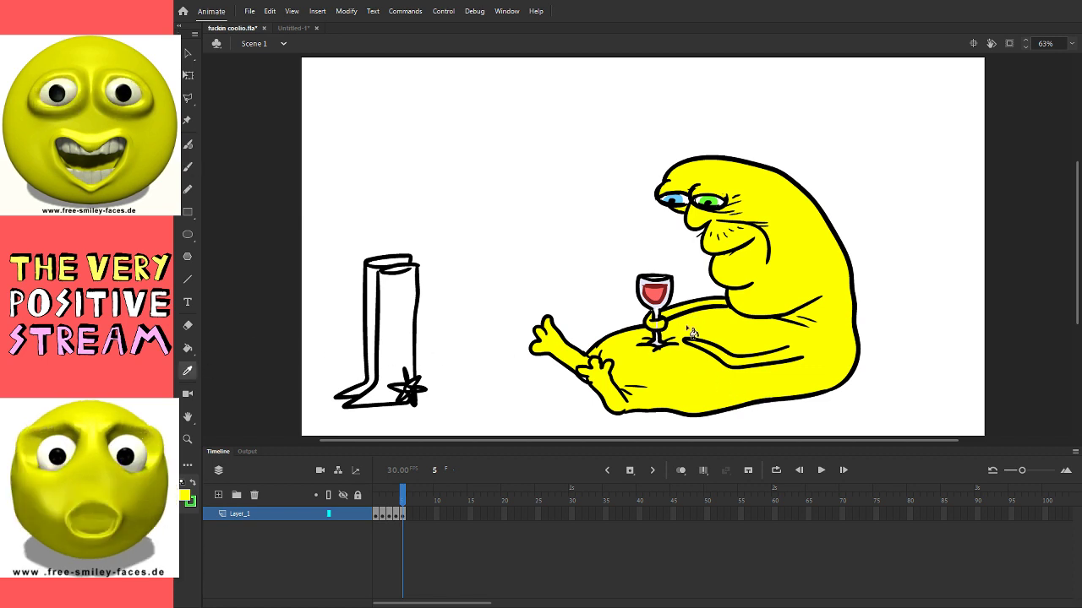
{"action": "key", "text": "k"}
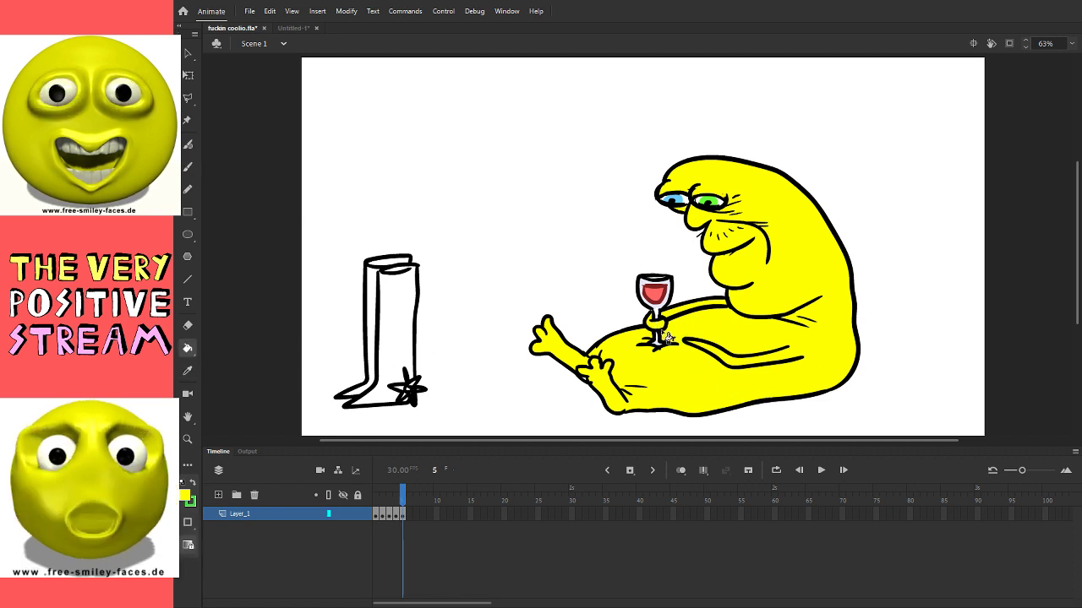
{"action": "key", "text": "b"}
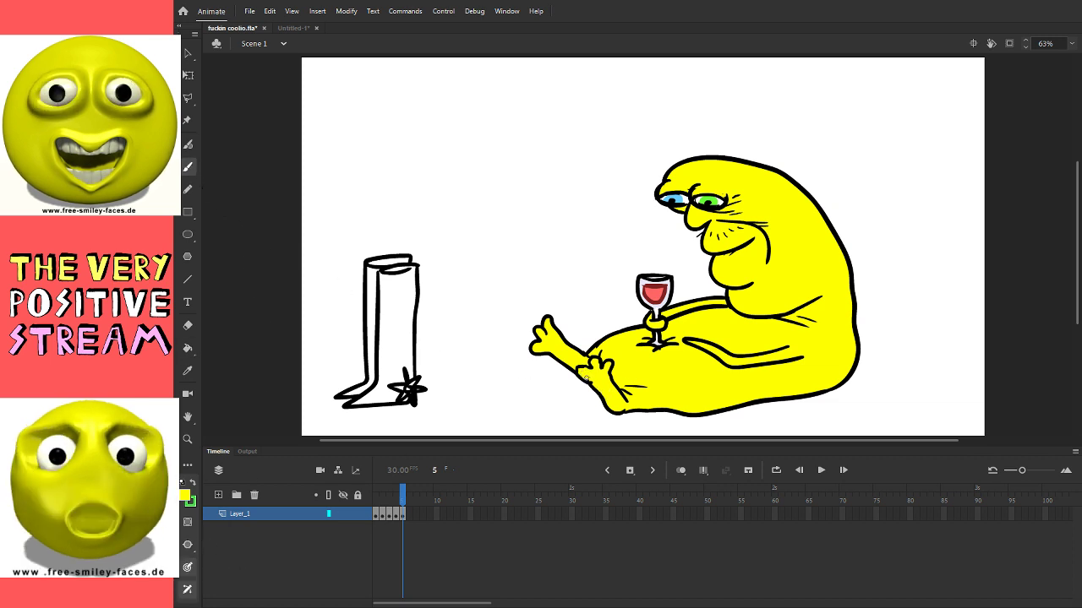
{"action": "left_click", "coordinate": [188, 76]}
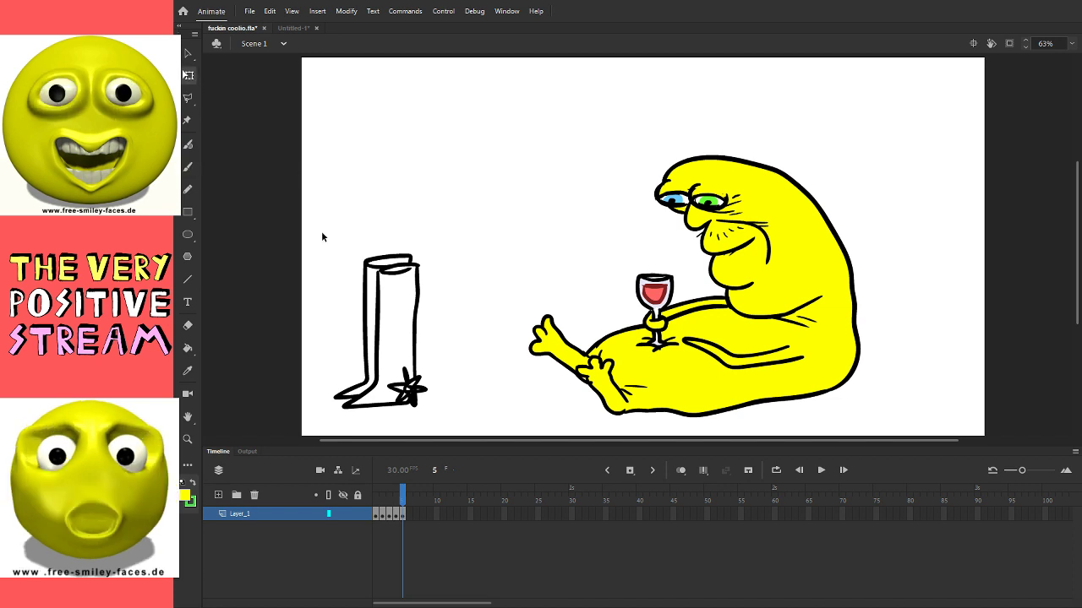
Step: Fill both boots brown and colour the star-shaped spur pale yellow
{"action": "left_click", "coordinate": [188, 347]}
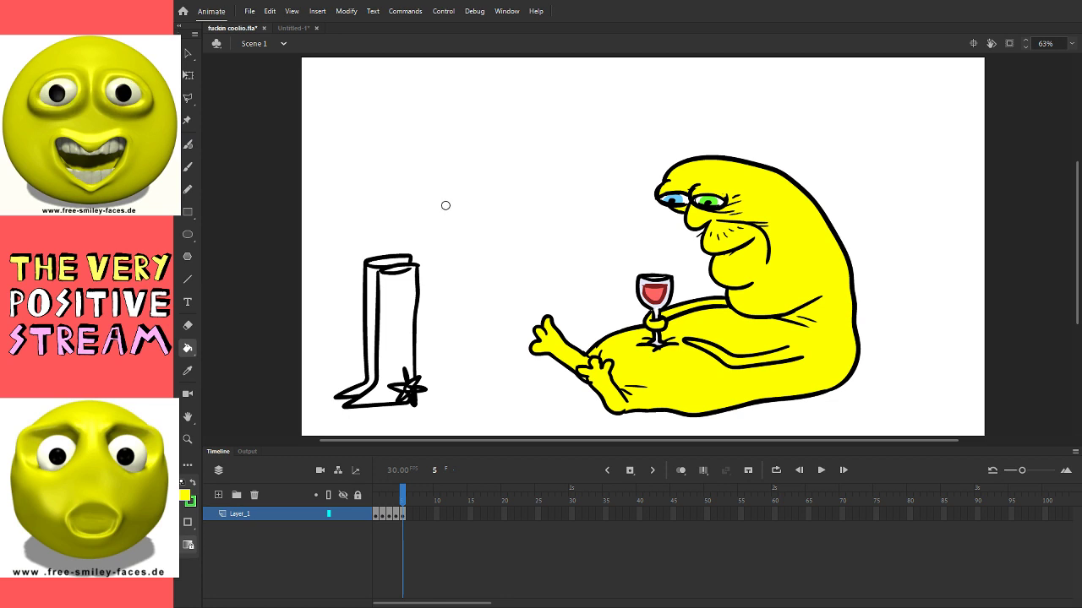
{"action": "left_click", "coordinate": [404, 282]}
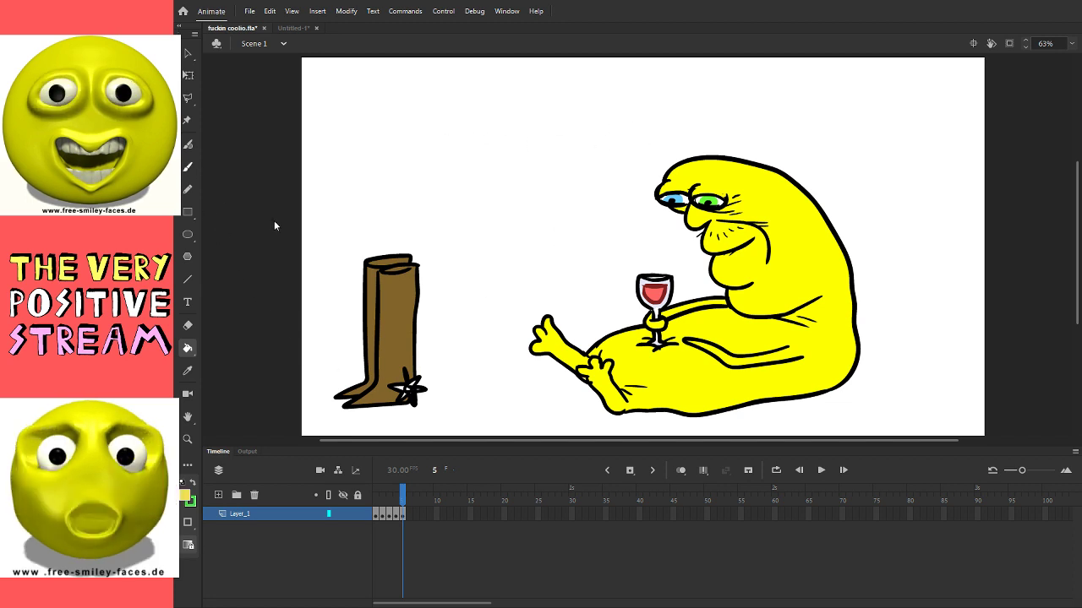
{"action": "mouse_move", "coordinate": [406, 376]}
{"action": "left_mouse_down"}
{"action": "mouse_move", "coordinate": [411, 395]}
{"action": "mouse_move", "coordinate": [419, 392]}
{"action": "left_mouse_up"}
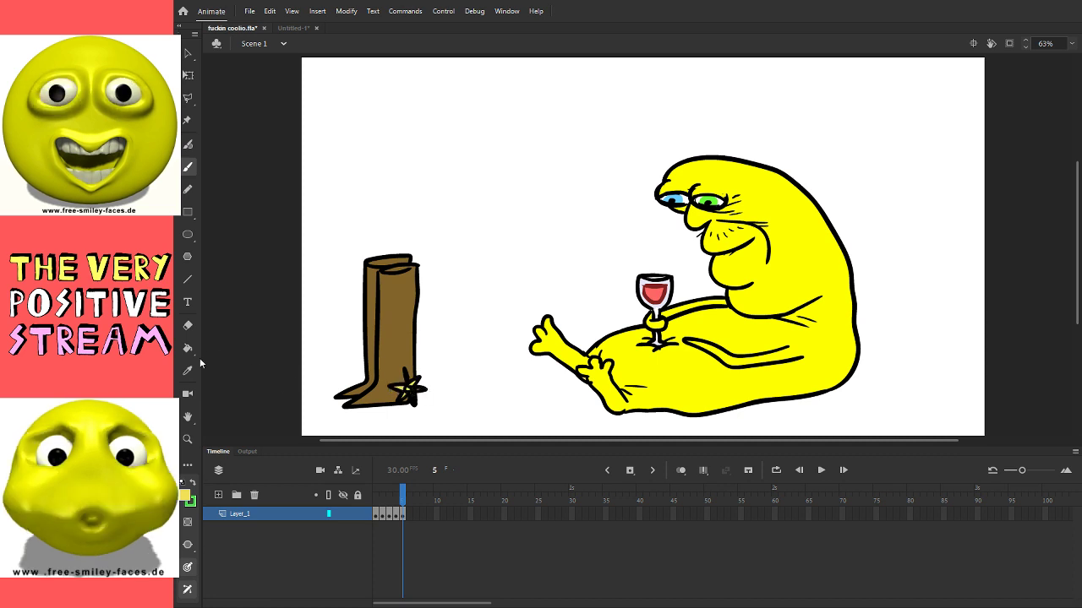
{"action": "key", "text": "y"}
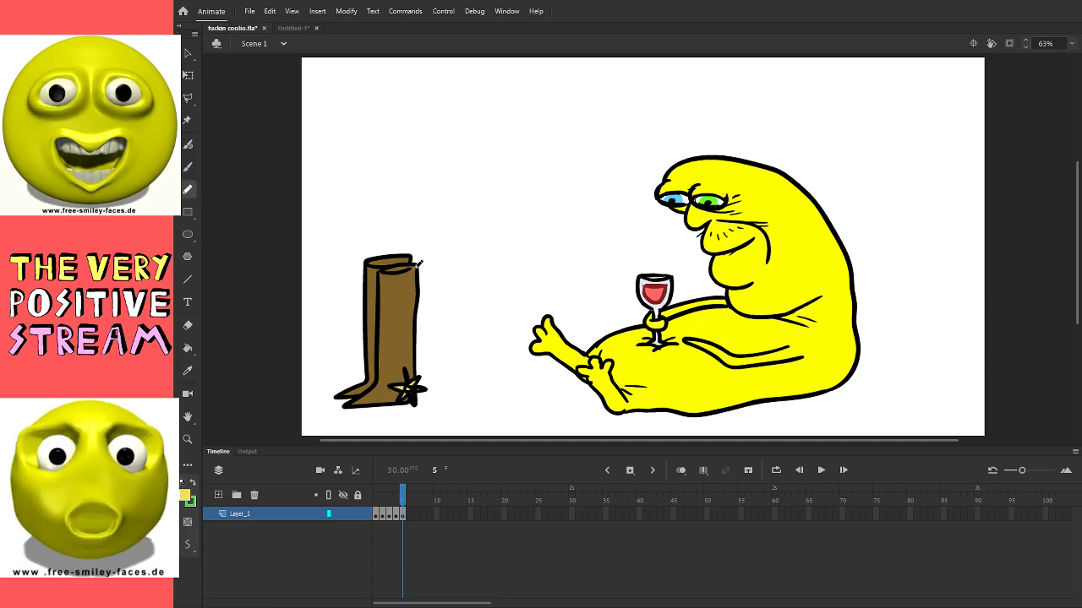
Step: Close off the front boot's opening with a temporary outline, fill its inside dark brown, and delete the outline
{"action": "left_click_drag", "start_coordinate": [387, 267], "coordinate": [420, 264]}
{"action": "key", "text": "k"}
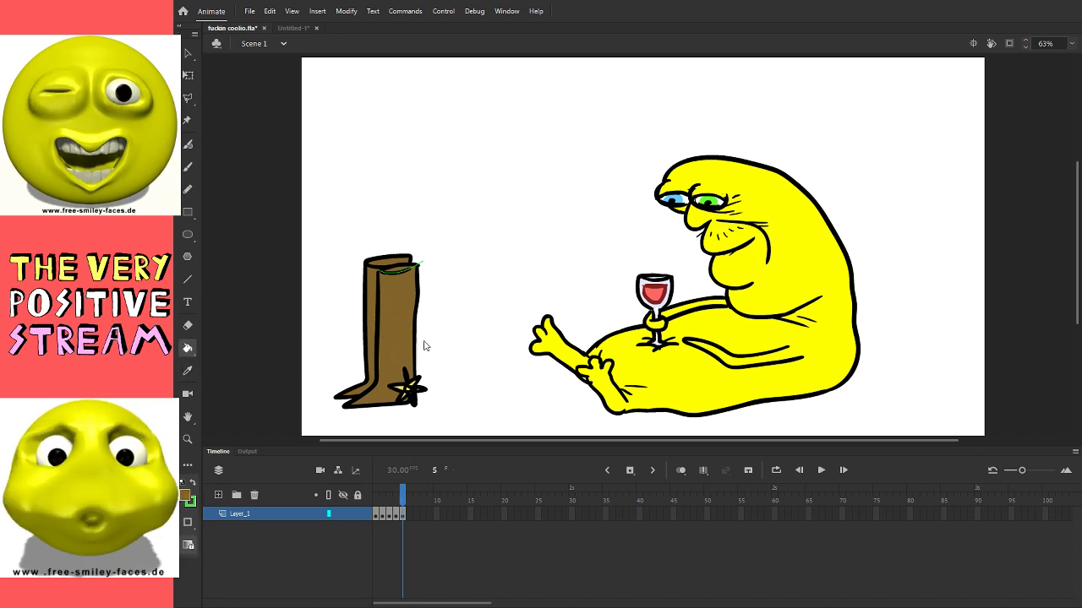
{"action": "left_click", "coordinate": [415, 267]}
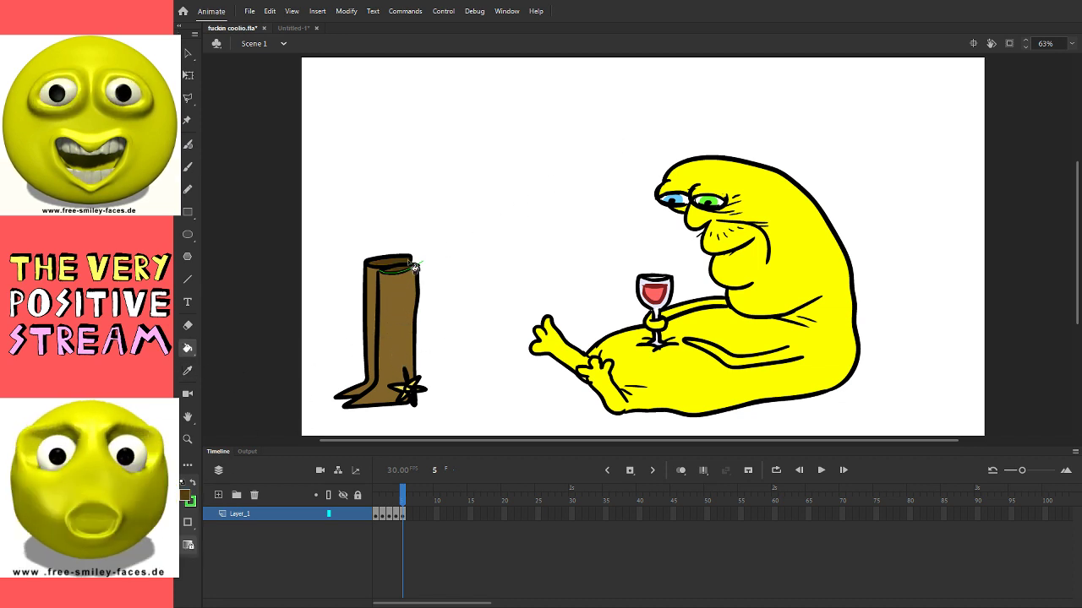
{"action": "left_click", "coordinate": [189, 54]}
{"action": "left_click", "coordinate": [425, 271]}
{"action": "key", "text": "Delete"}
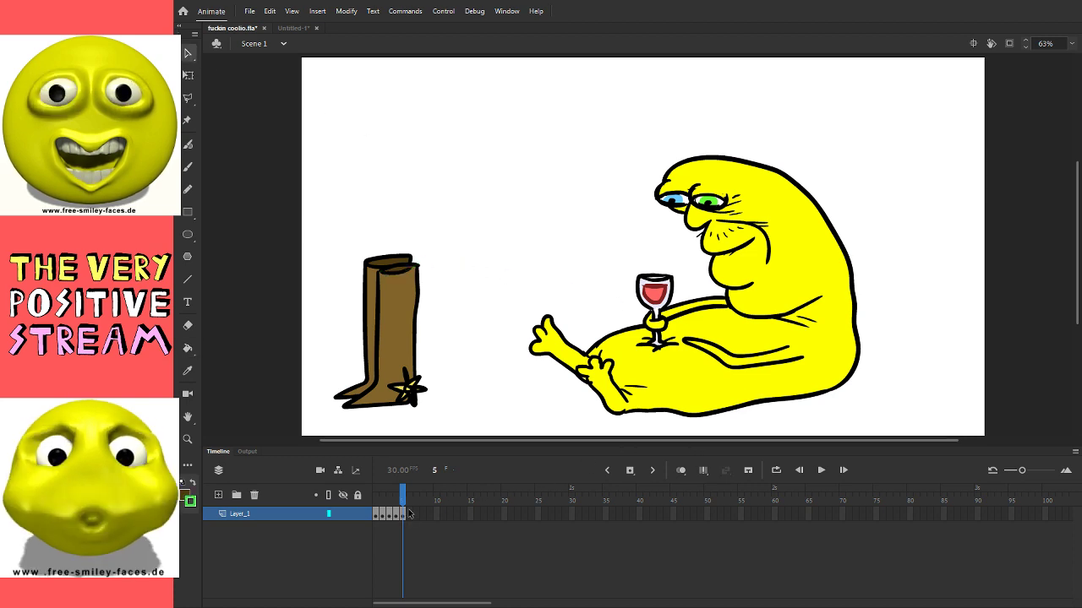
Step: Move the entire drawing, boots and character together, slightly to the right on the stage
{"action": "key", "text": "ctrl+a"}
{"action": "left_click_drag", "start_coordinate": [704, 405], "coordinate": [755, 405]}
{"action": "key", "text": "ctrl+shift+a"}
Step: Paint six wavy light green stink lines rising above the character's bare feet
{"action": "left_click", "coordinate": [188, 168]}
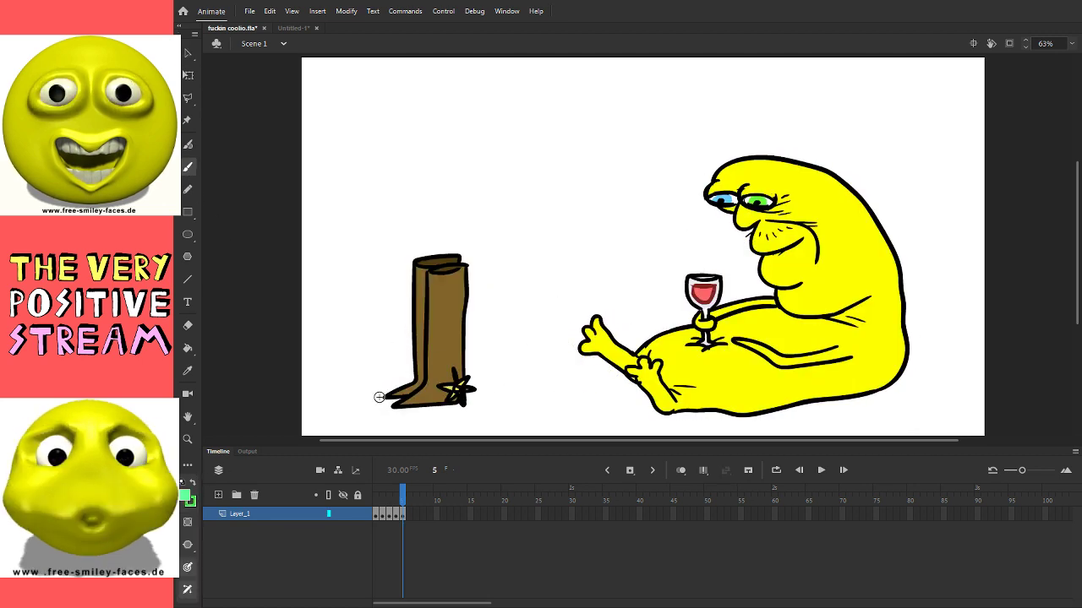
{"action": "mouse_move", "coordinate": [617, 314]}
{"action": "left_mouse_down"}
{"action": "mouse_move", "coordinate": [615, 222]}
{"action": "mouse_move", "coordinate": [589, 296]}
{"action": "left_mouse_up"}
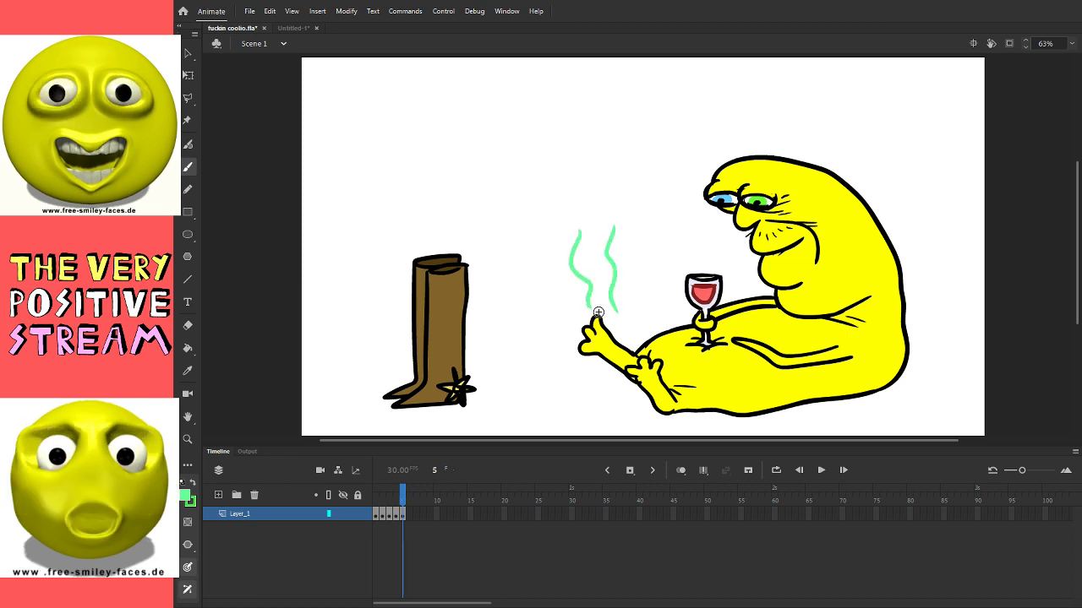
{"action": "left_click_drag", "start_coordinate": [555, 239], "coordinate": [561, 292]}
{"action": "left_click_drag", "start_coordinate": [633, 262], "coordinate": [648, 334]}
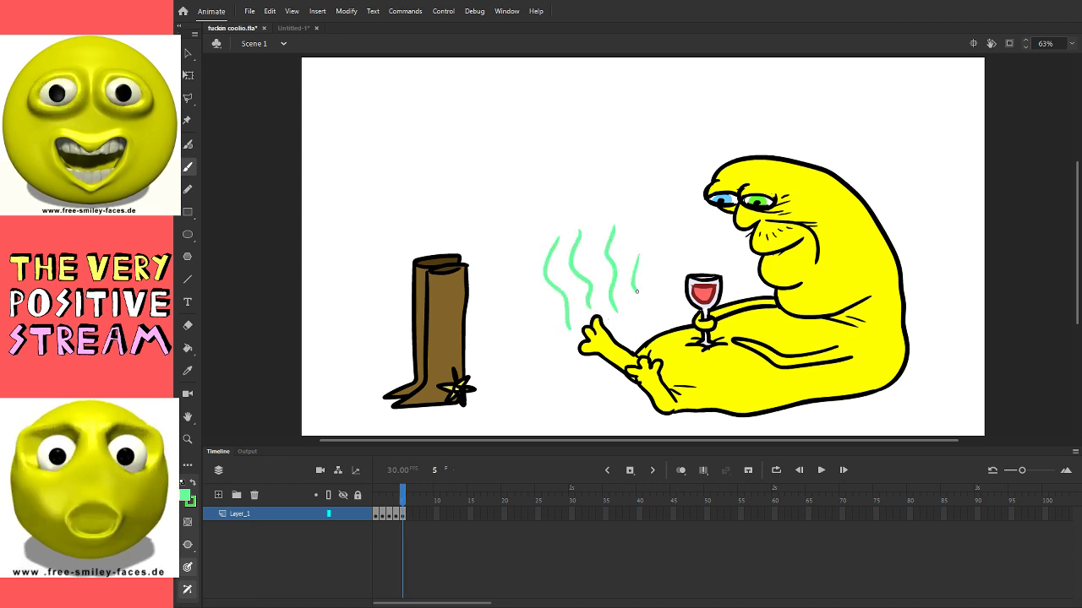
{"action": "left_click_drag", "start_coordinate": [657, 265], "coordinate": [654, 286]}
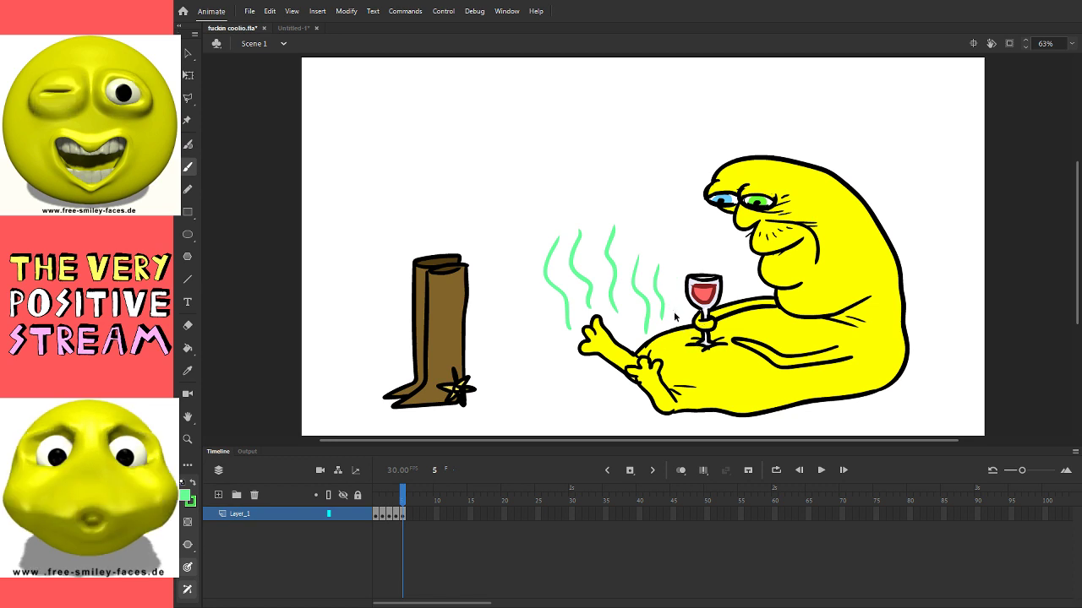
{"action": "key", "text": "ctrl+z"}
{"action": "key", "text": "ctrl+y"}
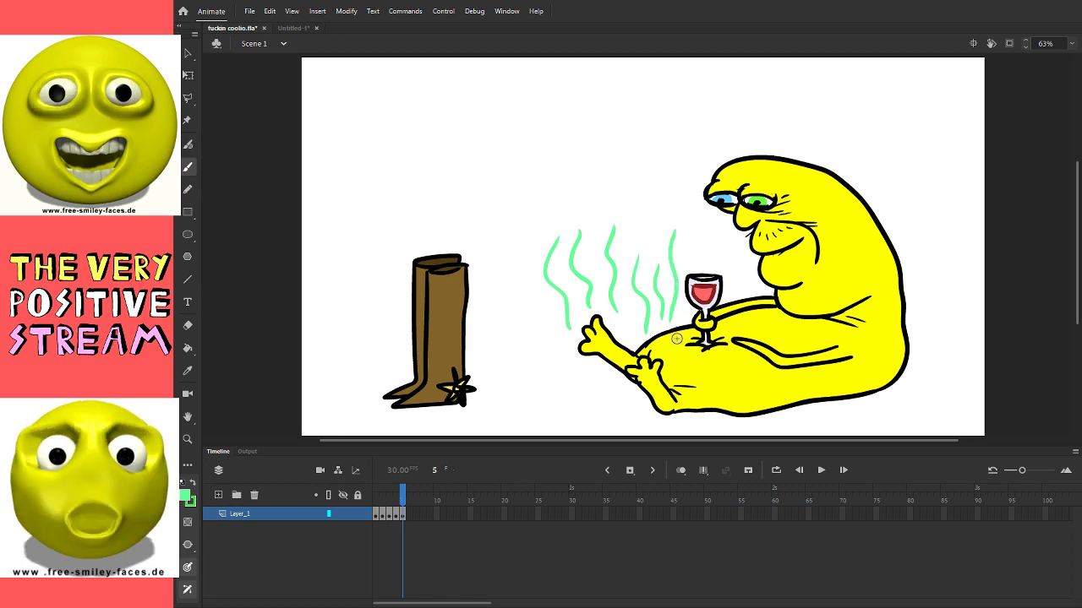
Step: Slightly reposition individual green stink lines above the feet
{"action": "left_click", "coordinate": [194, 56]}
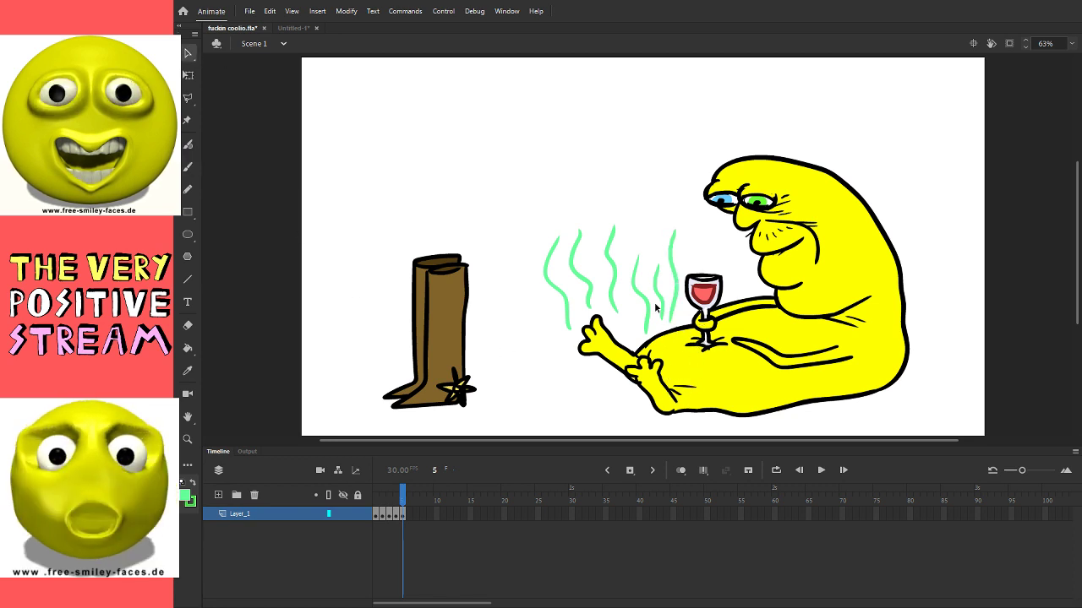
{"action": "left_click", "coordinate": [642, 325]}
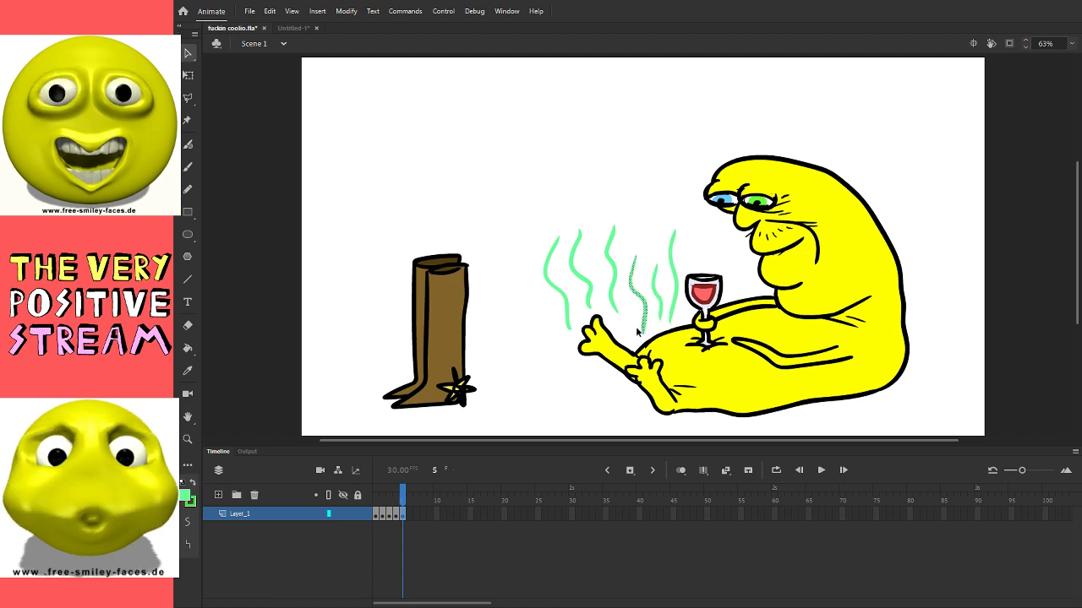
{"action": "left_click", "coordinate": [567, 320]}
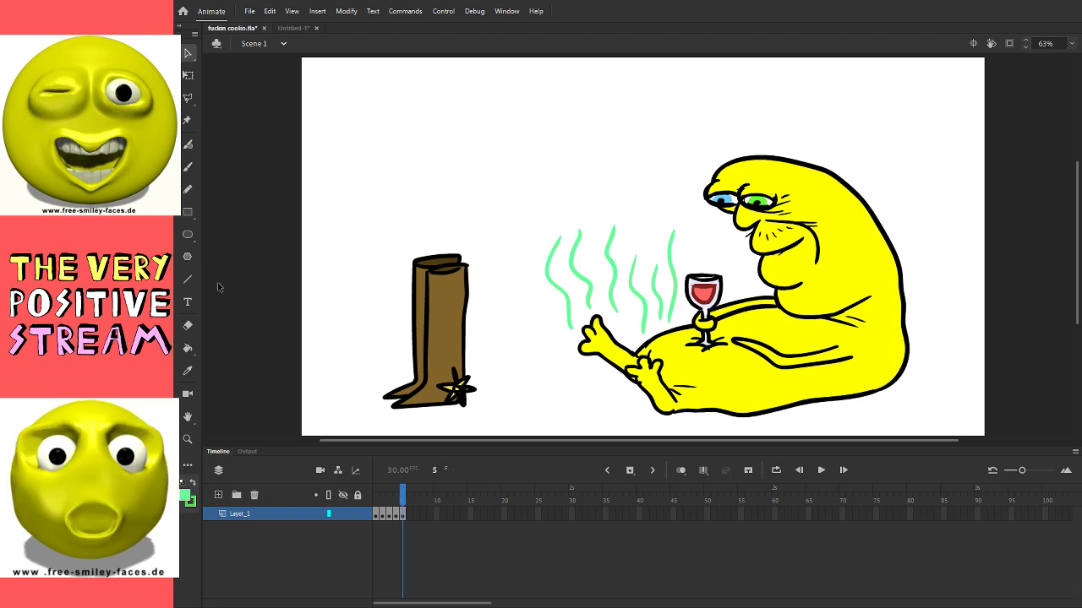
Step: Outline the back of the mouth area, fill the muzzle and chin with a dark olive yellow, and delete the outline
{"action": "left_click", "coordinate": [188, 167]}
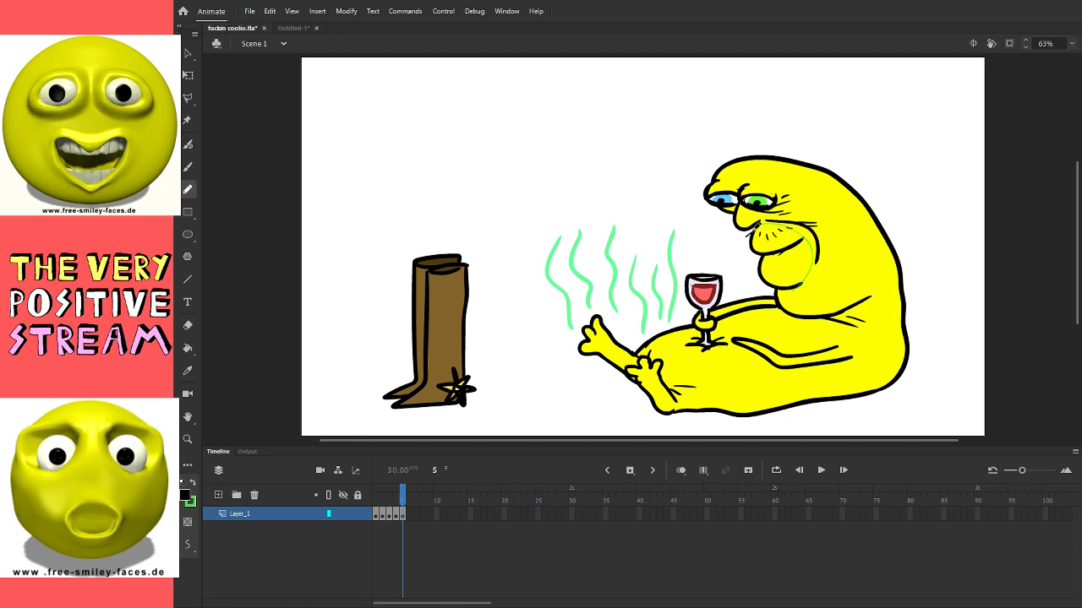
{"action": "left_click", "coordinate": [840, 267]}
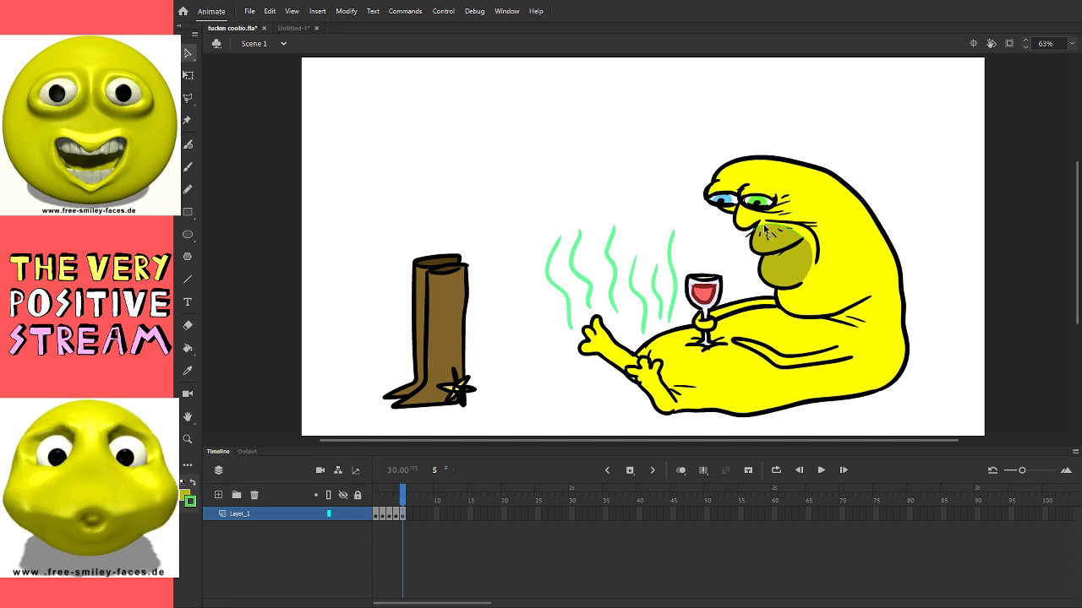
{"action": "left_click", "coordinate": [736, 288]}
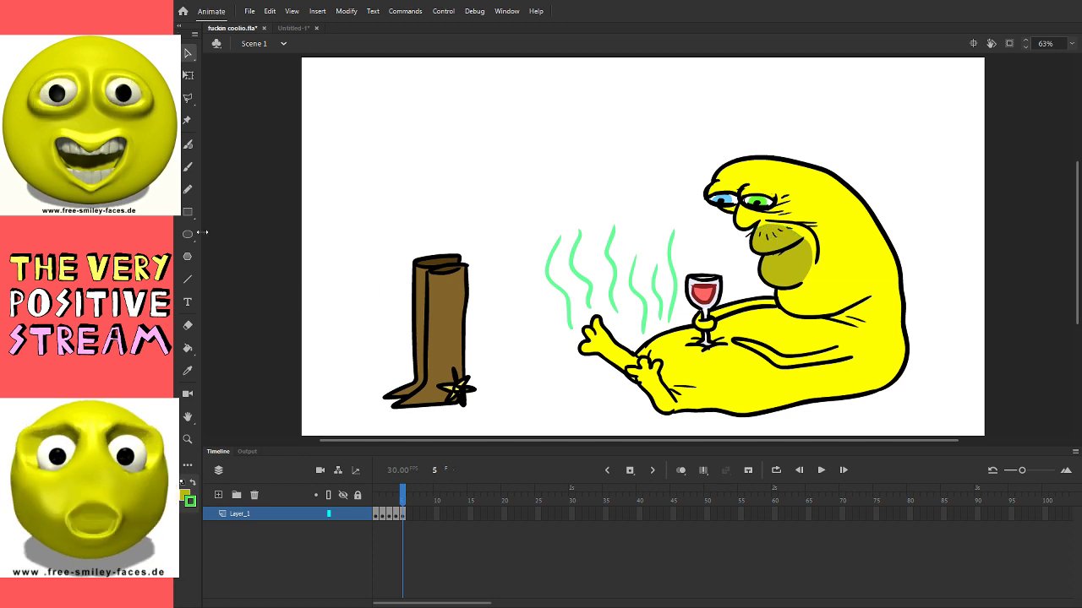
{"action": "key", "text": "shift+y"}
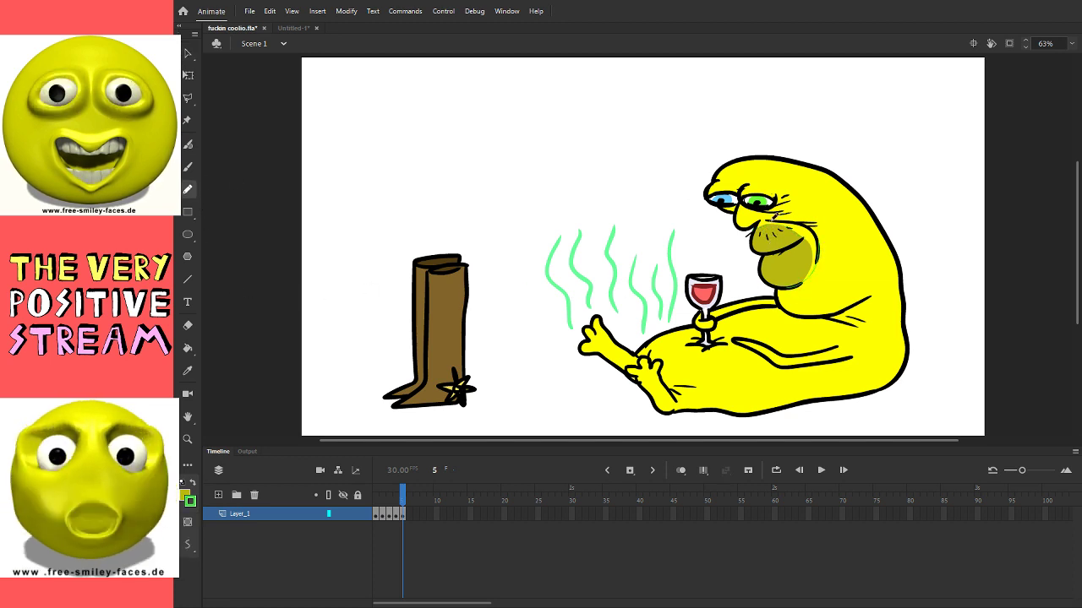
{"action": "left_click", "coordinate": [792, 258]}
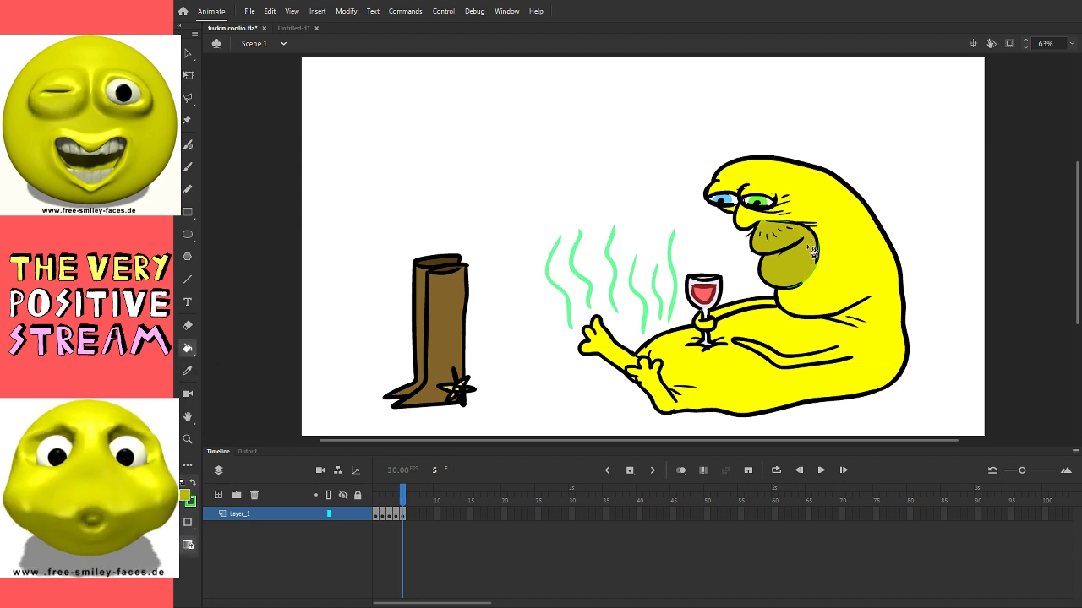
{"action": "key", "text": "v"}
{"action": "left_click", "coordinate": [813, 282]}
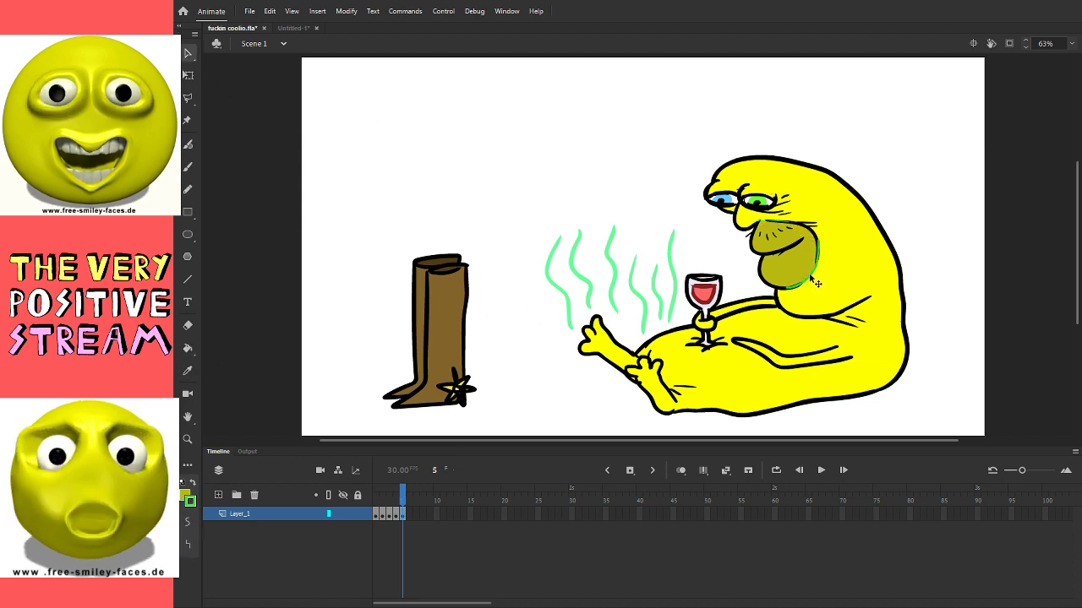
{"action": "left_click", "coordinate": [764, 225]}
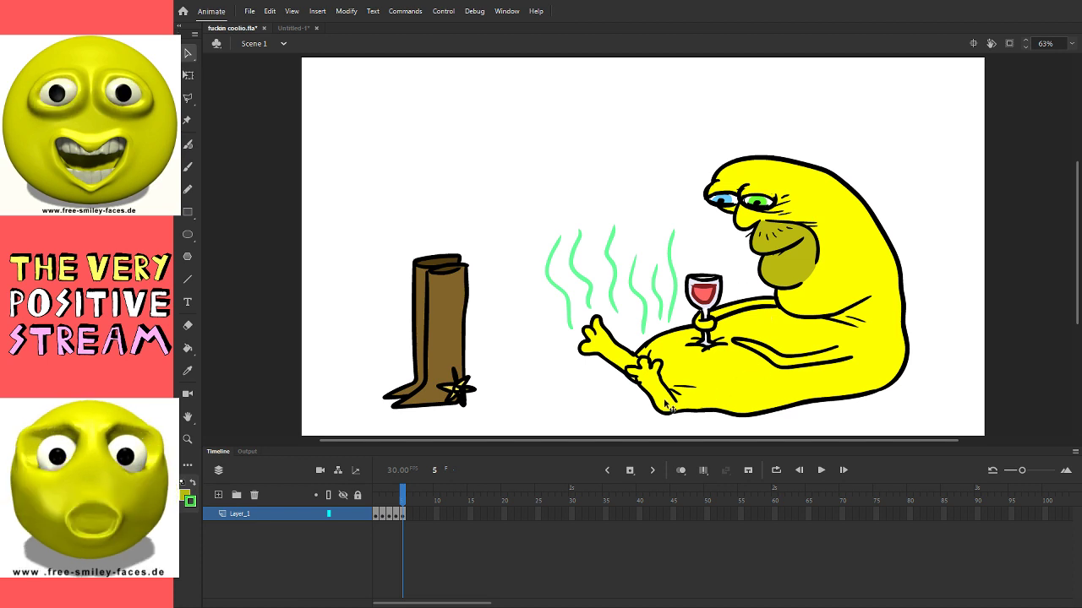
Step: Draw three thin black hairs sprouting from the top of the character's head
{"action": "key", "text": "b"}
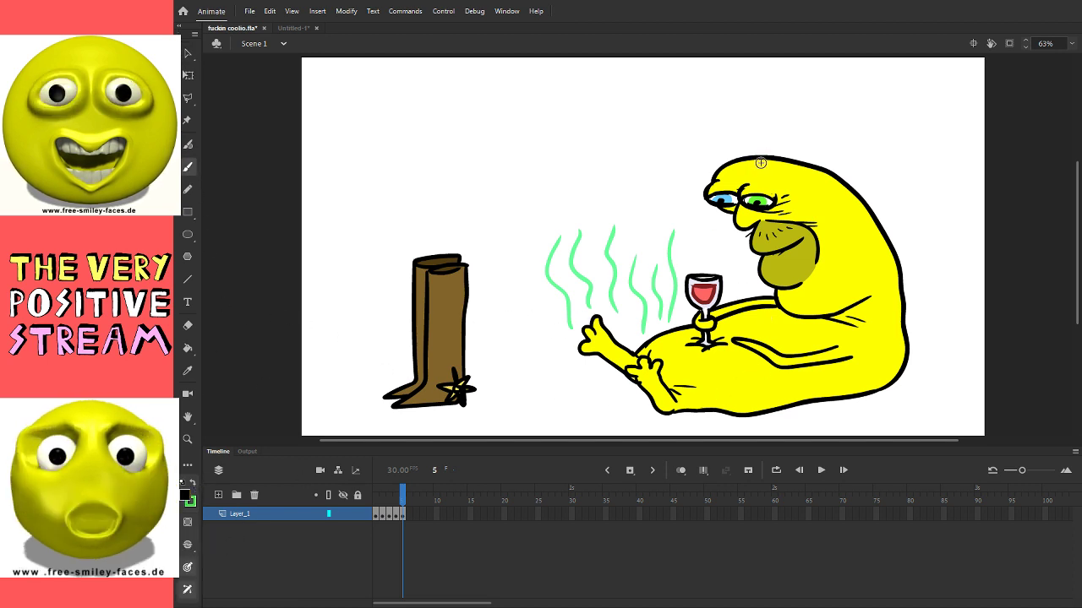
{"action": "left_click_drag", "start_coordinate": [698, 168], "coordinate": [697, 226]}
{"action": "key", "text": "ctrl+z"}
{"action": "mouse_move", "coordinate": [765, 158]}
{"action": "left_mouse_down"}
{"action": "mouse_move", "coordinate": [725, 142]}
{"action": "mouse_move", "coordinate": [697, 226]}
{"action": "left_mouse_up"}
{"action": "key", "text": "ctrl+z"}
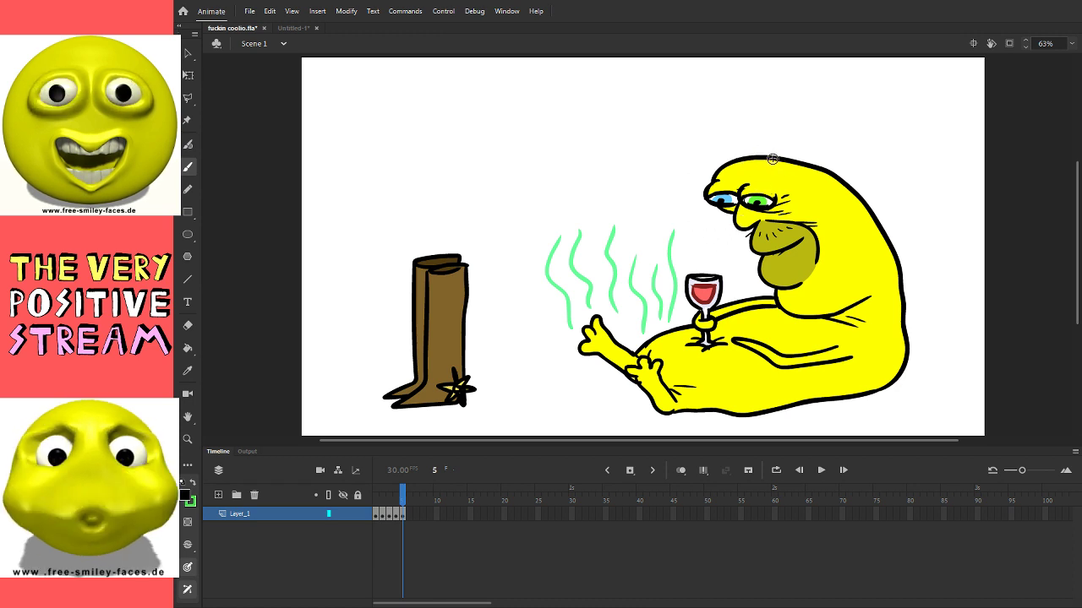
{"action": "mouse_move", "coordinate": [772, 155]}
{"action": "left_mouse_down"}
{"action": "mouse_move", "coordinate": [784, 148]}
{"action": "mouse_move", "coordinate": [777, 129]}
{"action": "mouse_move", "coordinate": [771, 140]}
{"action": "left_mouse_up"}
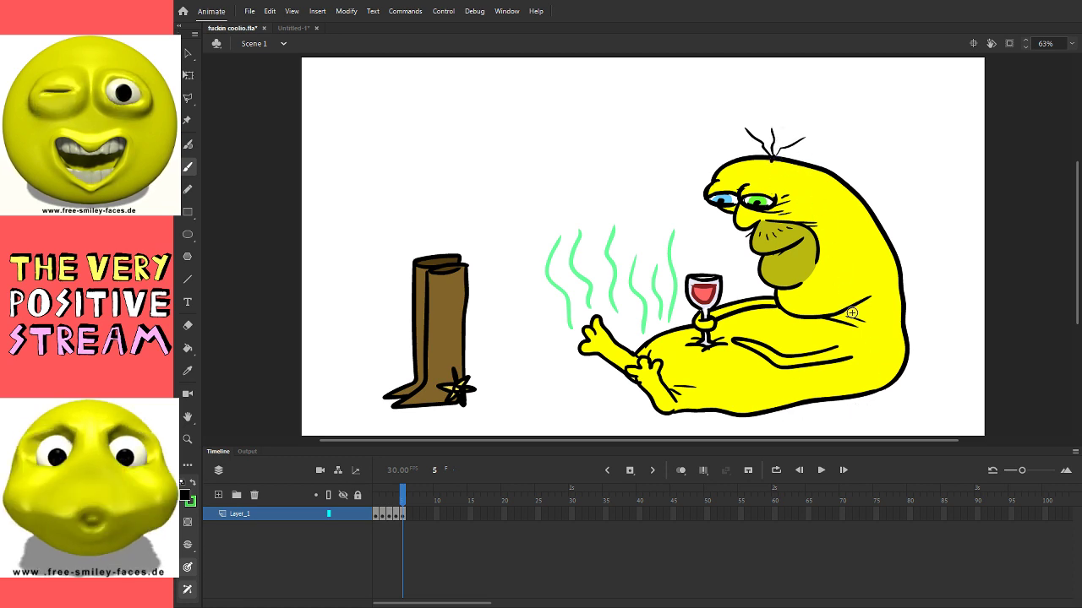
{"action": "left_click_drag", "start_coordinate": [874, 137], "coordinate": [889, 169]}
{"action": "key", "text": "ctrl+z"}
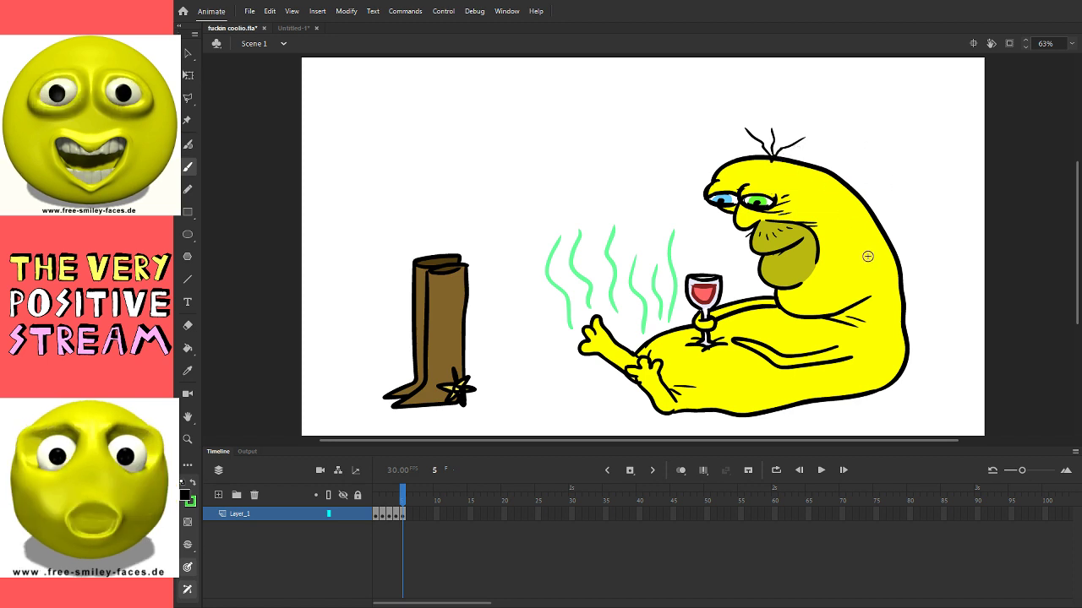
{"action": "left_click", "coordinate": [811, 274]}
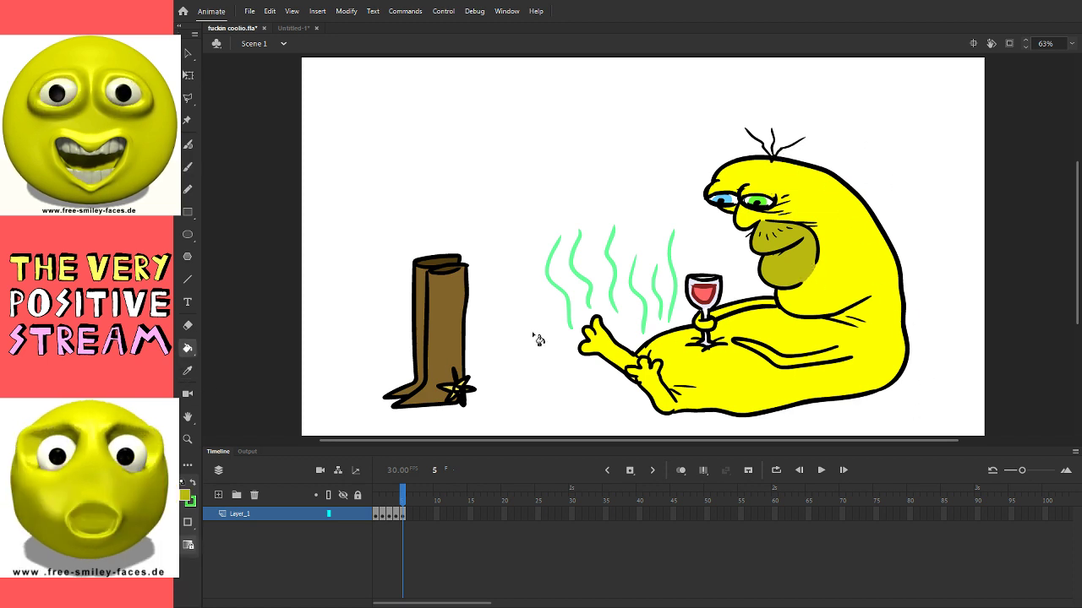
{"action": "key", "text": "b"}
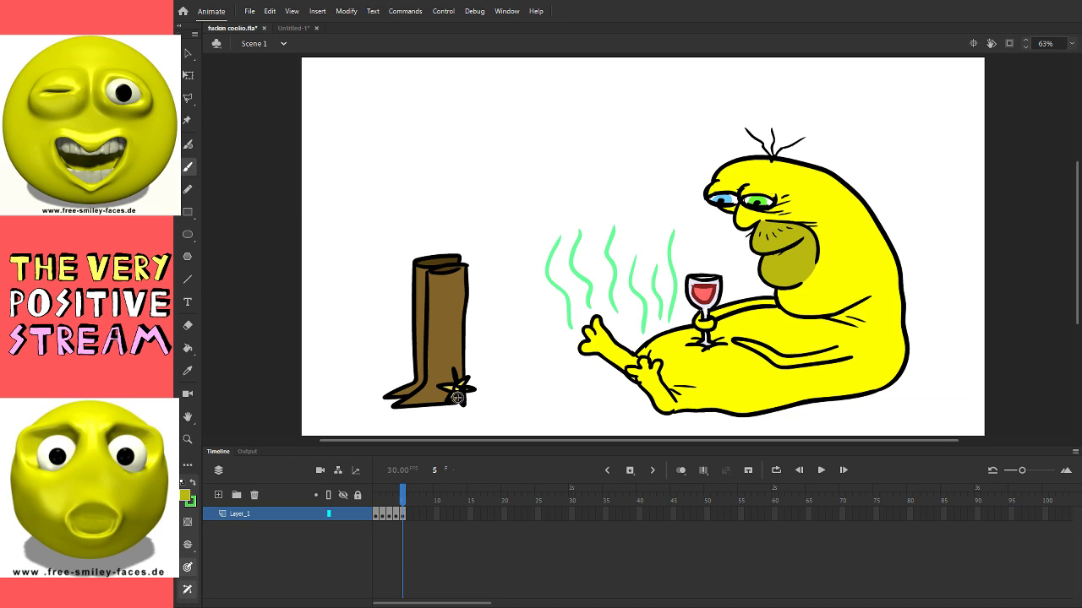
{"action": "left_click", "coordinate": [816, 180]}
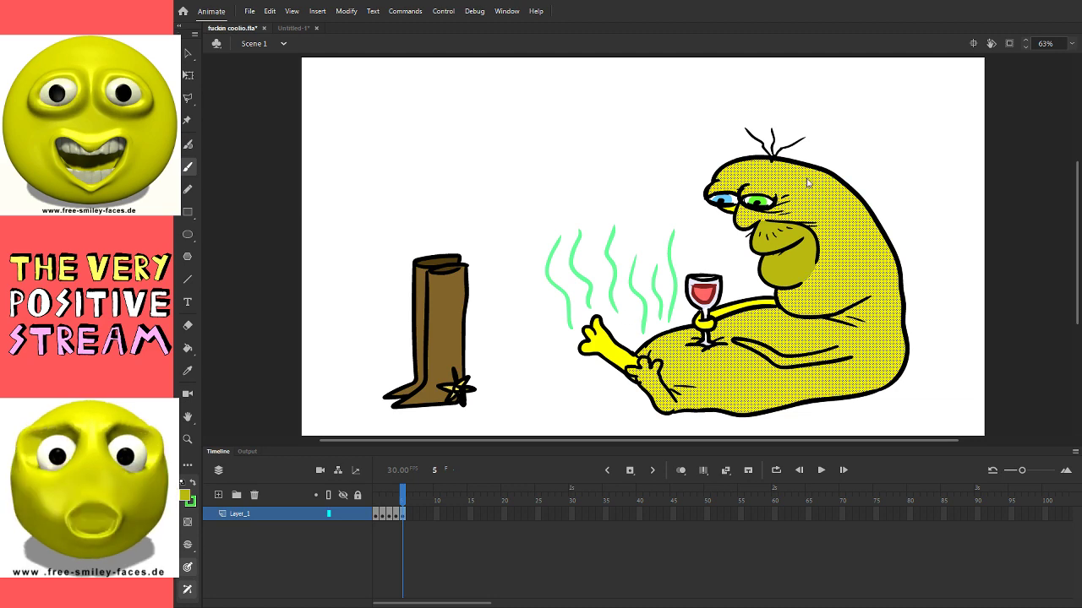
{"action": "left_click", "coordinate": [297, 28]}
{"action": "left_click_drag", "start_coordinate": [485, 180], "coordinate": [509, 239]}
{"action": "key", "text": "ctrl+z"}
{"action": "left_click", "coordinate": [250, 29]}
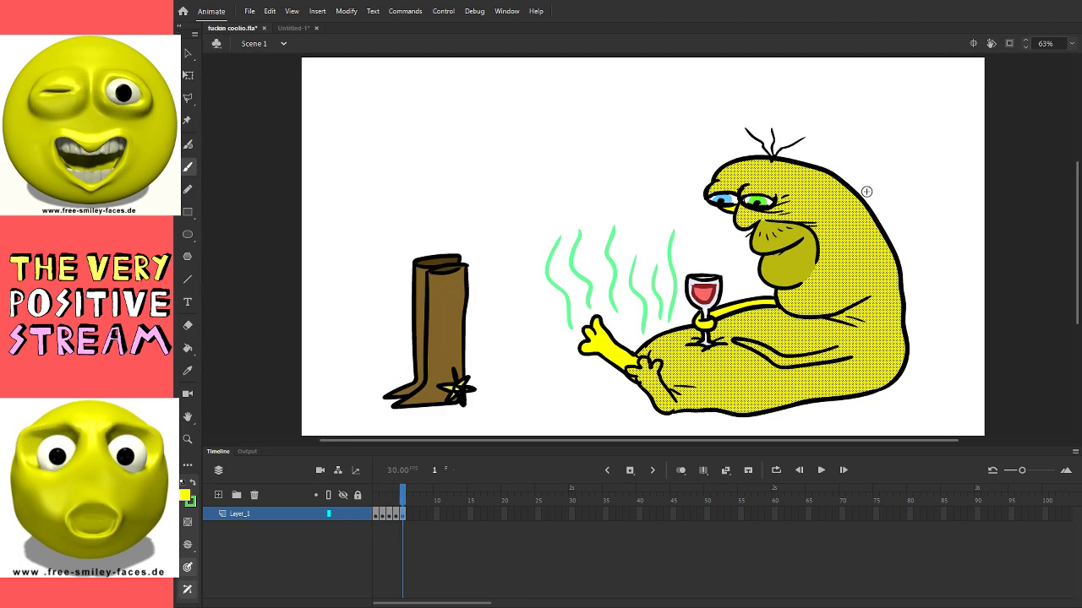
{"action": "key", "text": "q"}
{"action": "key", "text": "ctrl+shift+a"}
{"action": "key", "text": "b"}
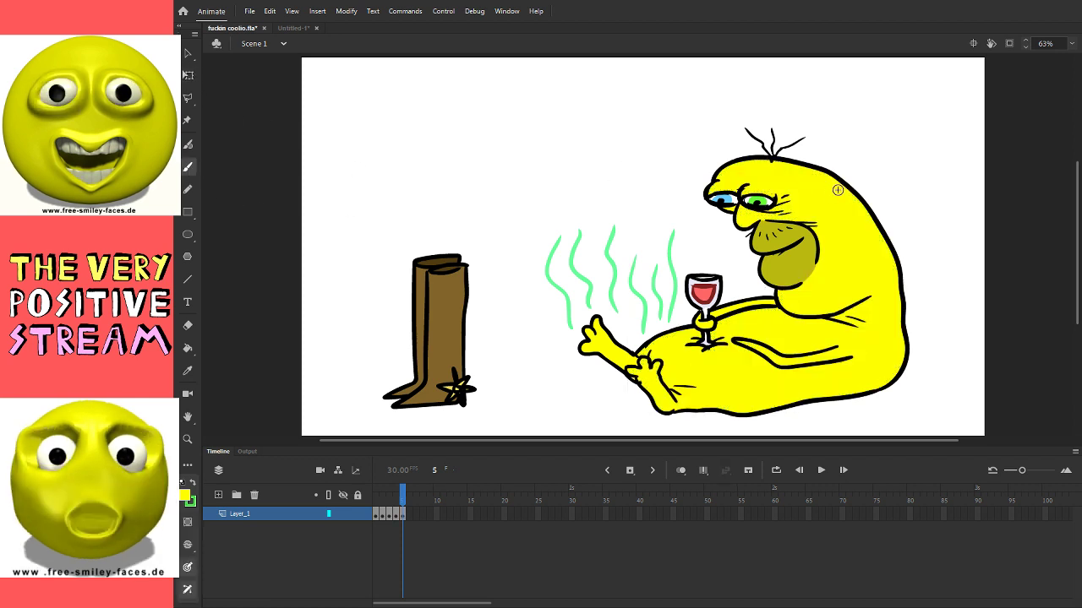
Step: Sample the muzzle's dark olive yellow and paint a few small spots on the upper back of the head
{"action": "key", "text": "i"}
{"action": "left_click", "coordinate": [781, 266]}
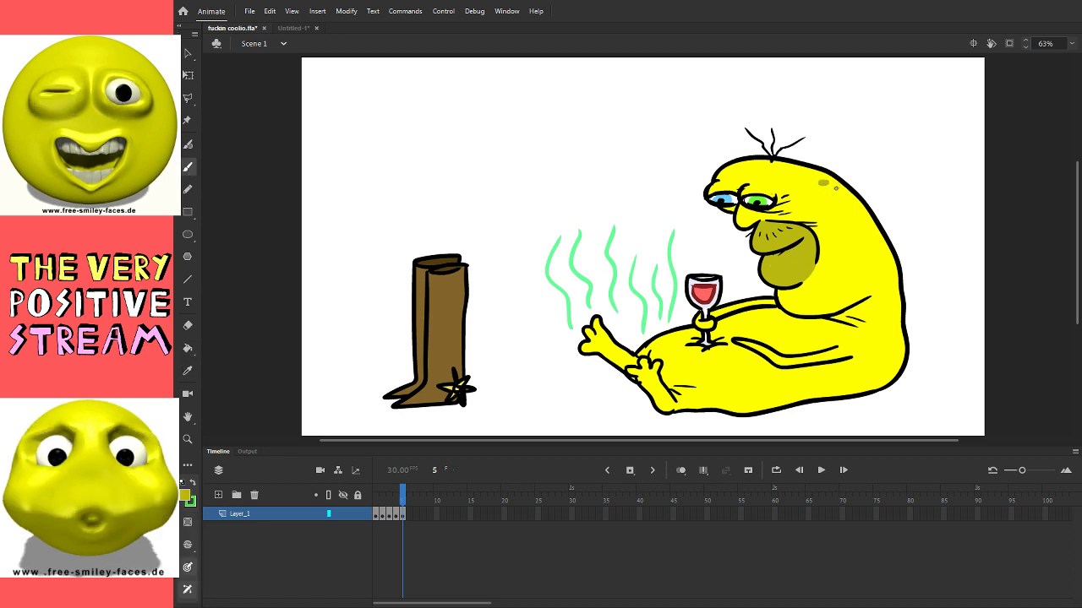
{"action": "left_click", "coordinate": [829, 189]}
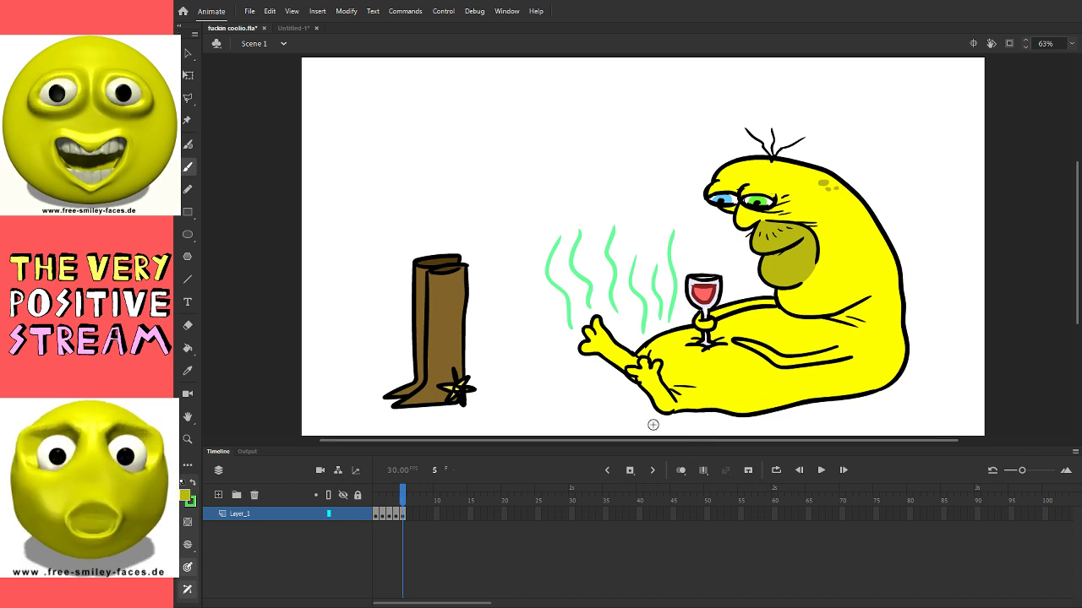
{"action": "key", "text": "d"}
{"action": "left_click_drag", "start_coordinate": [520, 337], "coordinate": [562, 355]}
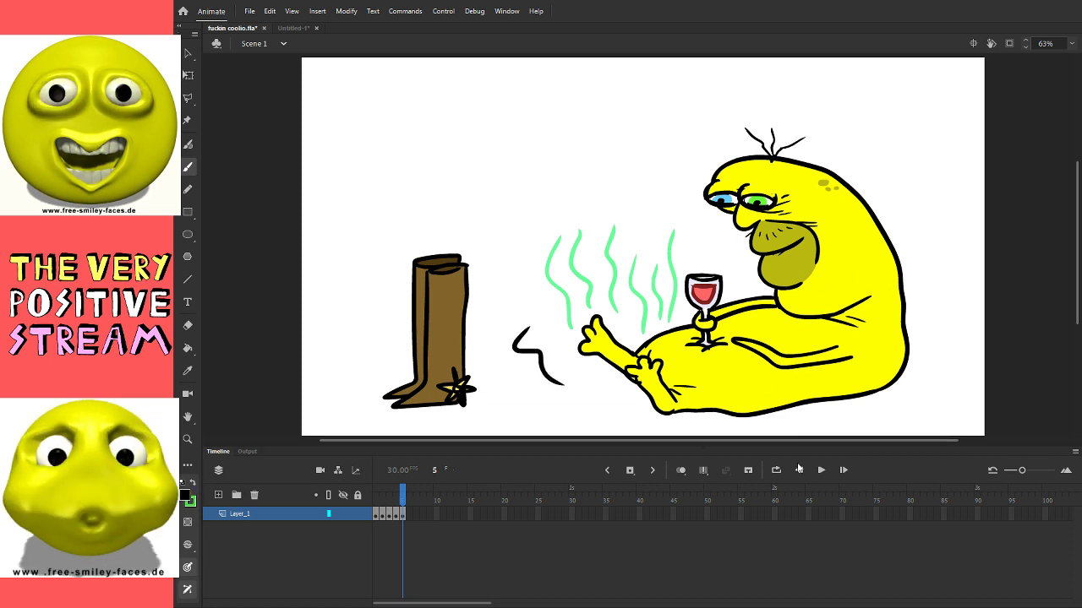
{"action": "key", "text": "ctrl+z"}
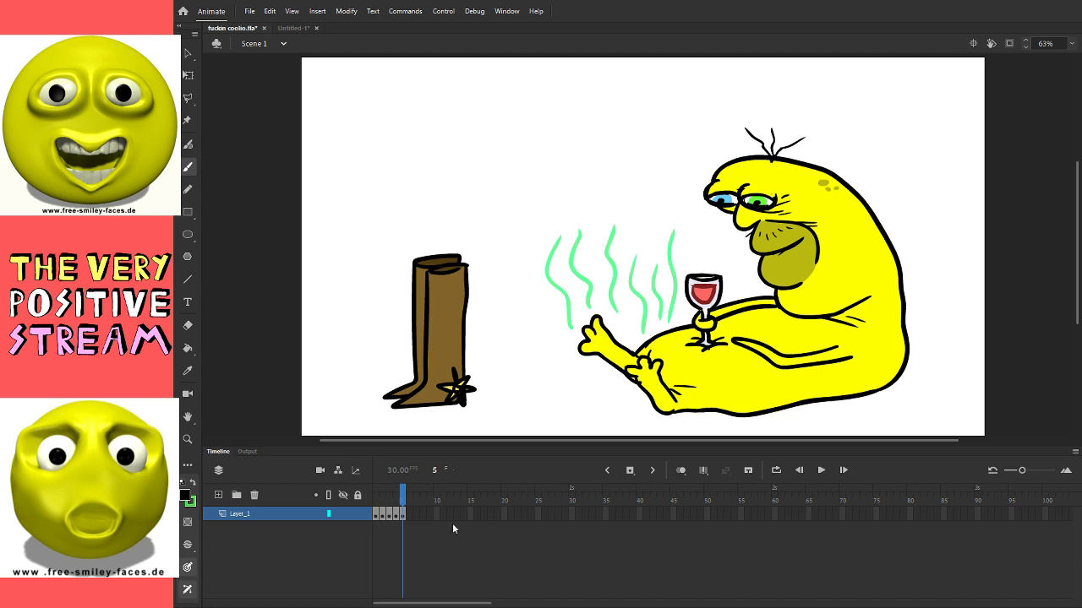
Step: Move to the empty frame 6 of Layer_1
{"action": "left_click", "coordinate": [410, 514]}
{"action": "left_click_drag", "start_coordinate": [526, 265], "coordinate": [589, 329]}
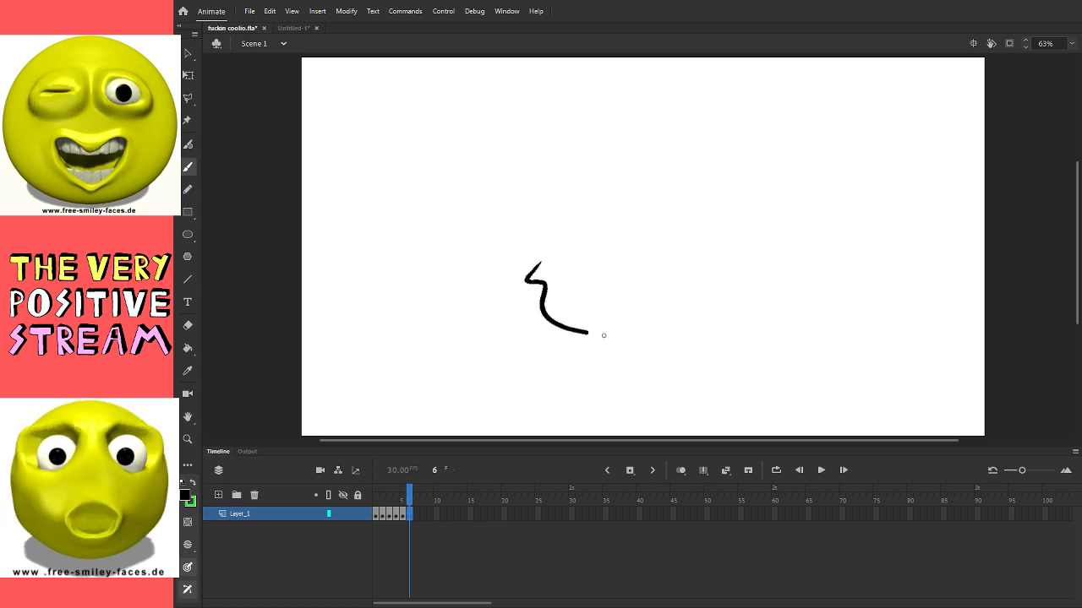
{"action": "key", "text": "ctrl+z"}
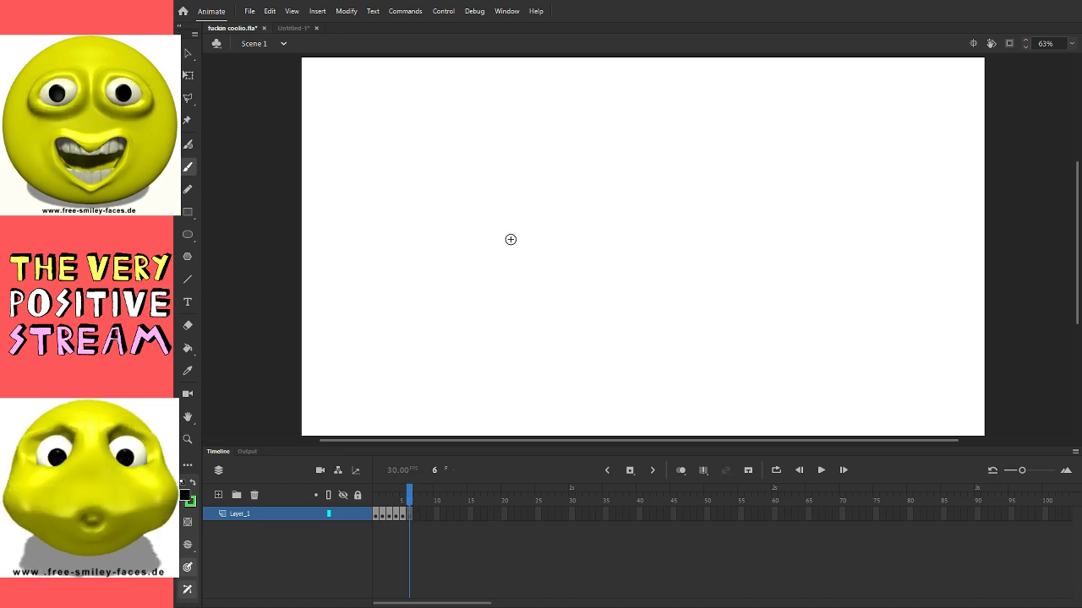
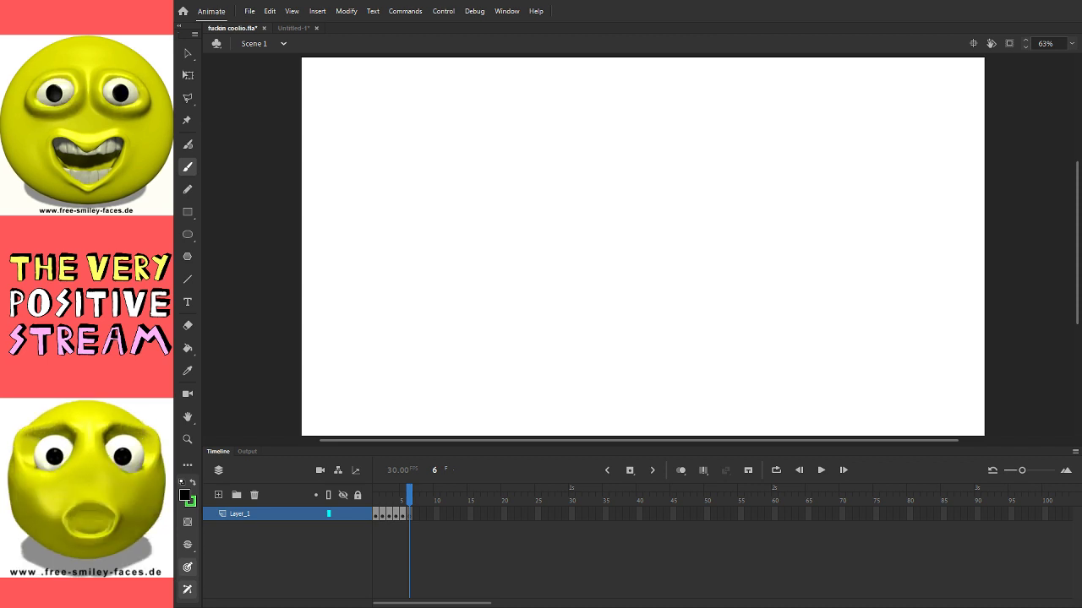
{"action": "left_click_drag", "start_coordinate": [550, 251], "coordinate": [580, 330]}
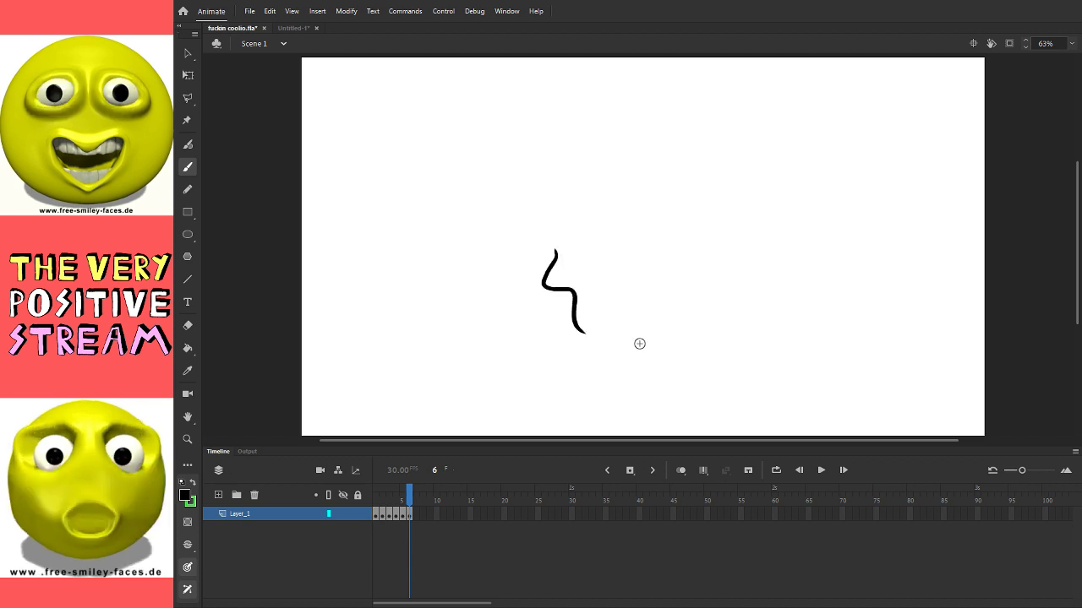
{"action": "key", "text": "ctrl+z"}
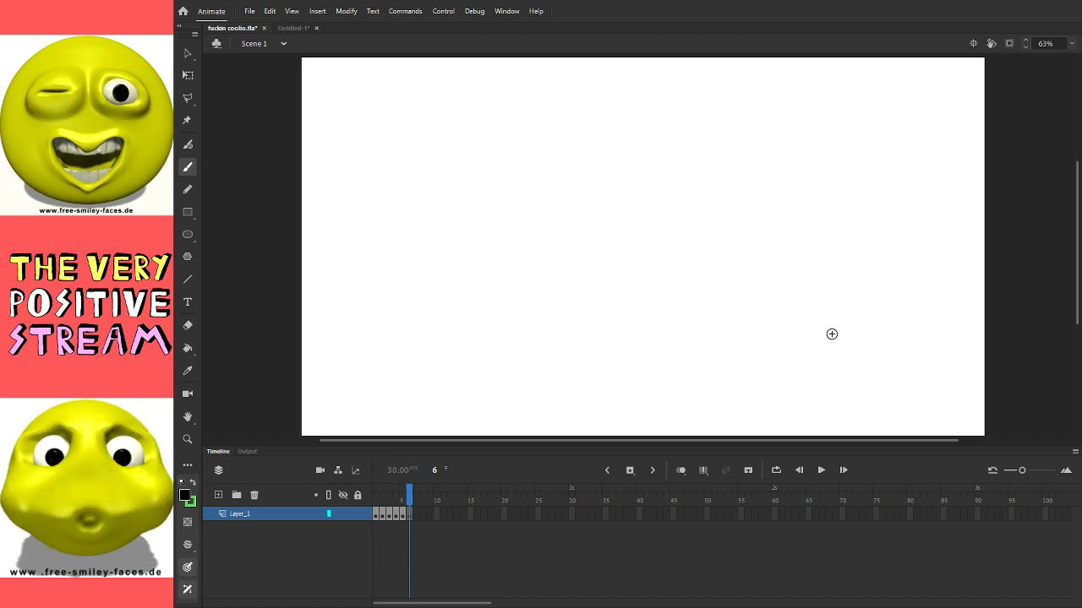
Step: Brush a black side-view head outline, from the back over the crown to a long jutting forehead and its underside
{"action": "mouse_move", "coordinate": [832, 332]}
{"action": "left_mouse_down"}
{"action": "mouse_move", "coordinate": [830, 225]}
{"action": "mouse_move", "coordinate": [793, 186]}
{"action": "mouse_move", "coordinate": [733, 170]}
{"action": "mouse_move", "coordinate": [605, 184]}
{"action": "mouse_move", "coordinate": [546, 202]}
{"action": "mouse_move", "coordinate": [500, 239]}
{"action": "left_mouse_up"}
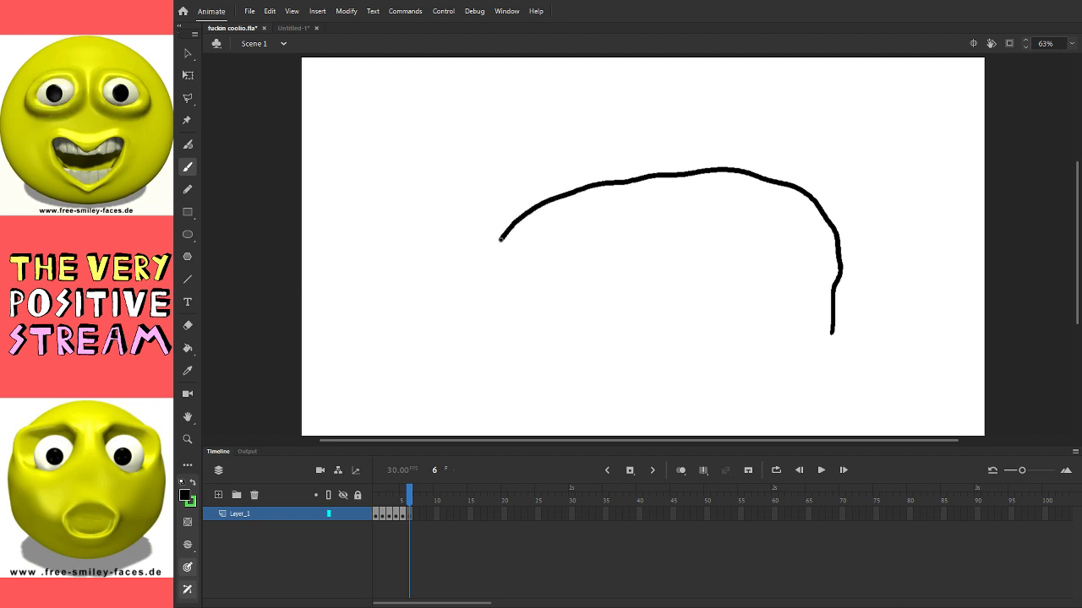
{"action": "mouse_move", "coordinate": [539, 280]}
{"action": "left_mouse_down"}
{"action": "mouse_move", "coordinate": [603, 279]}
{"action": "mouse_move", "coordinate": [590, 302]}
{"action": "mouse_move", "coordinate": [621, 284]}
{"action": "mouse_move", "coordinate": [546, 309]}
{"action": "mouse_move", "coordinate": [647, 300]}
{"action": "left_mouse_up"}
{"action": "key", "text": "ctrl+z"}
{"action": "mouse_move", "coordinate": [561, 310]}
{"action": "left_mouse_down"}
{"action": "mouse_move", "coordinate": [547, 316]}
{"action": "mouse_move", "coordinate": [671, 318]}
{"action": "left_mouse_up"}
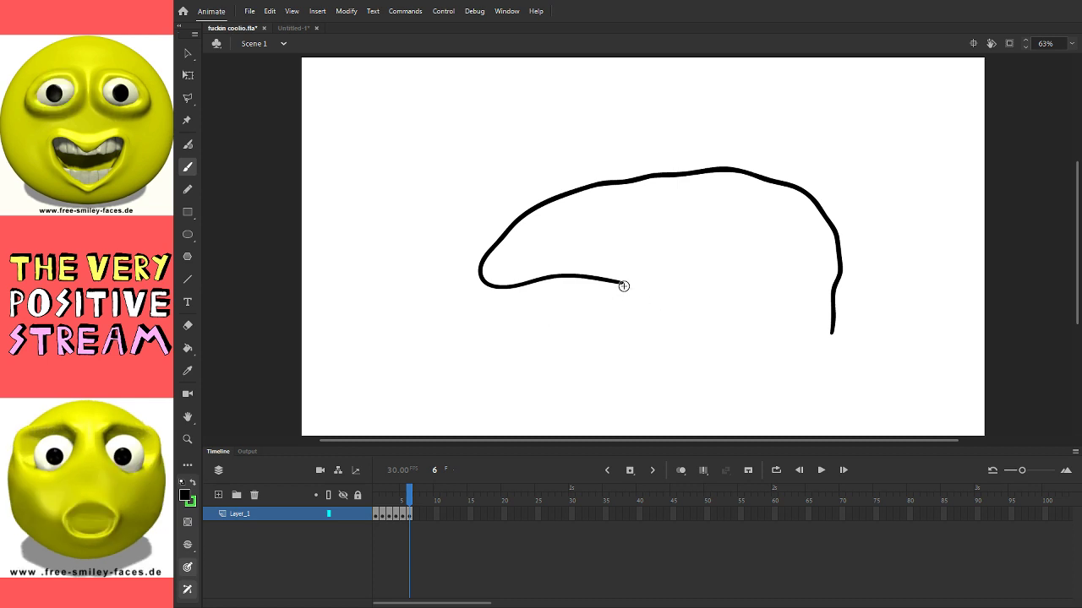
Step: Draw a thick eye slit with a curved socket line under the forehead, and add thin wrinkles above it
{"action": "left_click_drag", "start_coordinate": [602, 272], "coordinate": [644, 275]}
{"action": "key", "text": "ctrl+z"}
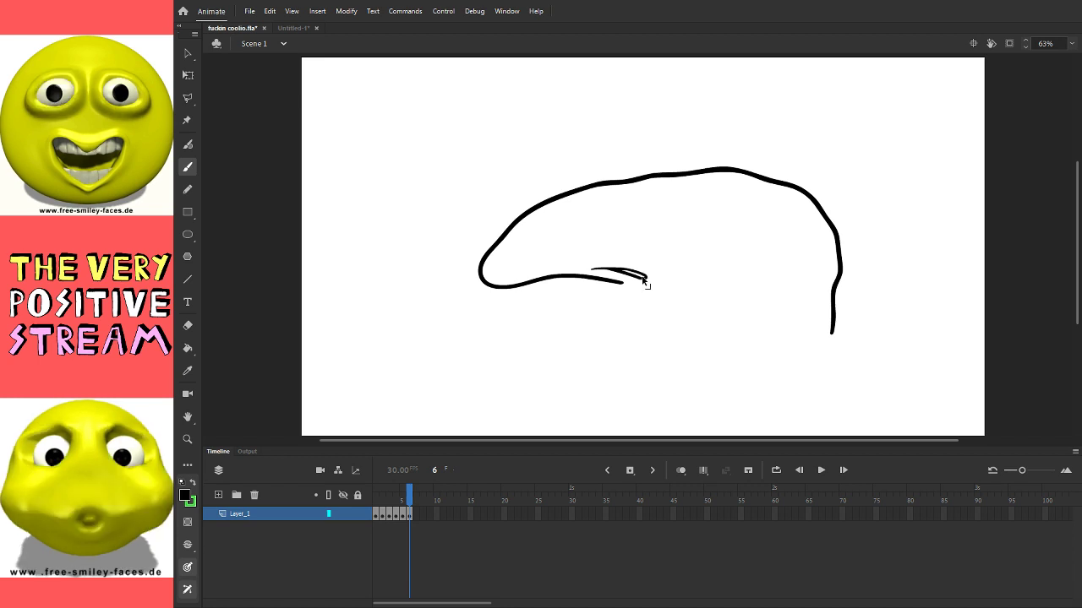
{"action": "left_click_drag", "start_coordinate": [636, 273], "coordinate": [651, 278]}
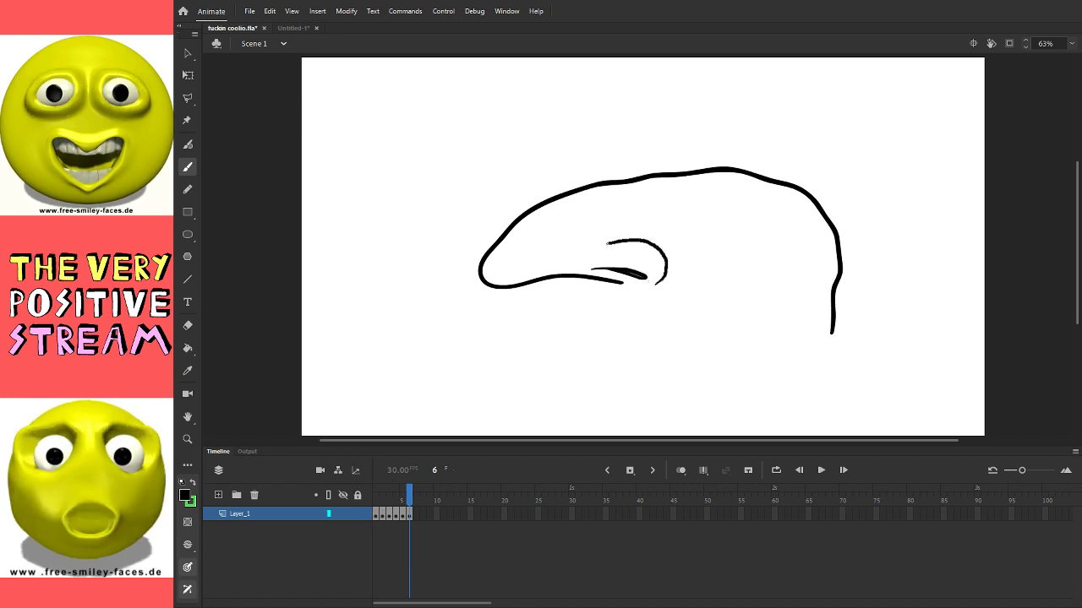
{"action": "left_click_drag", "start_coordinate": [609, 240], "coordinate": [585, 250]}
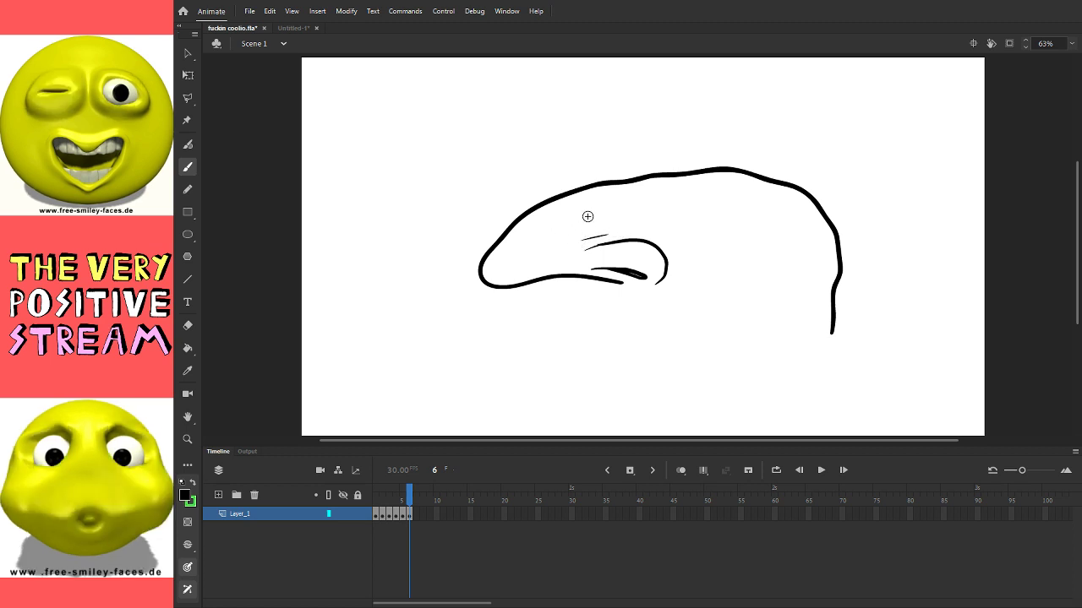
{"action": "left_click_drag", "start_coordinate": [589, 212], "coordinate": [636, 204]}
{"action": "left_click_drag", "start_coordinate": [568, 220], "coordinate": [591, 215]}
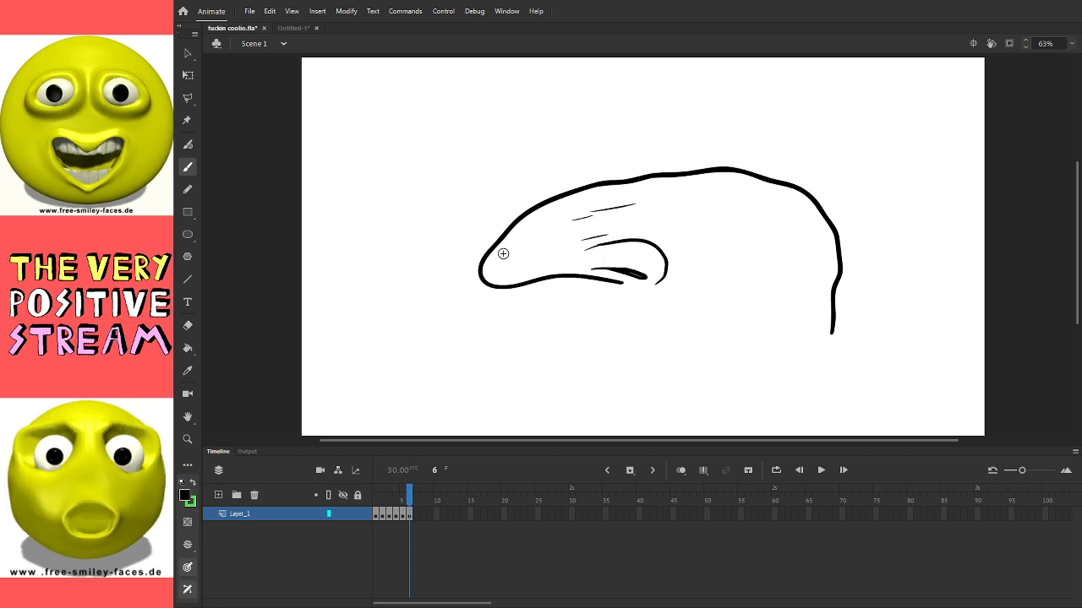
Step: Scatter small black specks and pore marks over the rounded tip of the forehead
{"action": "left_click_drag", "start_coordinate": [518, 251], "coordinate": [514, 265]}
{"action": "left_click", "coordinate": [491, 271]}
{"action": "left_click_drag", "start_coordinate": [536, 238], "coordinate": [538, 245]}
{"action": "left_click", "coordinate": [545, 264]}
{"action": "mouse_move", "coordinate": [620, 190]}
{"action": "left_mouse_down"}
{"action": "mouse_move", "coordinate": [640, 188]}
{"action": "mouse_move", "coordinate": [605, 188]}
{"action": "mouse_move", "coordinate": [652, 181]}
{"action": "mouse_move", "coordinate": [624, 191]}
{"action": "left_mouse_up"}
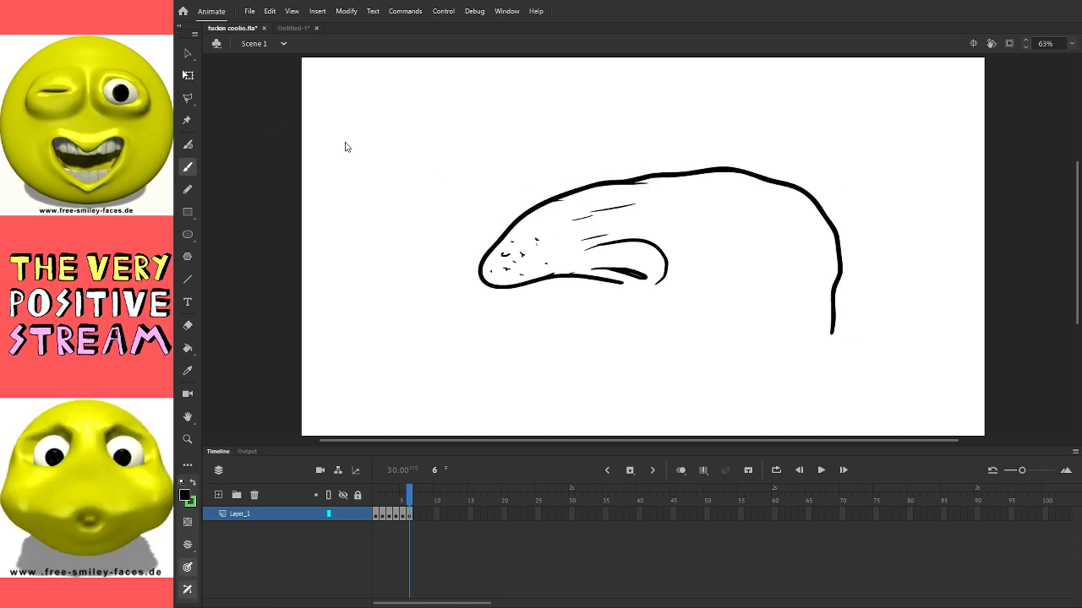
{"action": "mouse_move", "coordinate": [393, 177]}
{"action": "left_mouse_down"}
{"action": "mouse_move", "coordinate": [378, 211]}
{"action": "mouse_move", "coordinate": [471, 310]}
{"action": "left_mouse_up"}
{"action": "key", "text": "ctrl+z"}
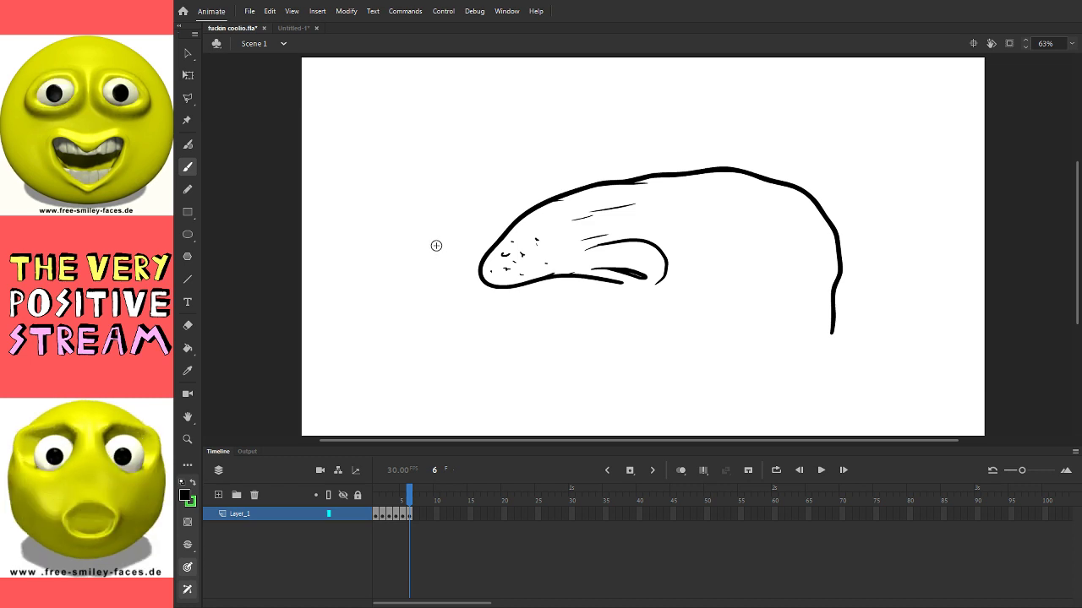
Step: Draw the cheek line down from the eye socket, and the front of the face ending in the upper lip
{"action": "left_click_drag", "start_coordinate": [664, 257], "coordinate": [677, 336]}
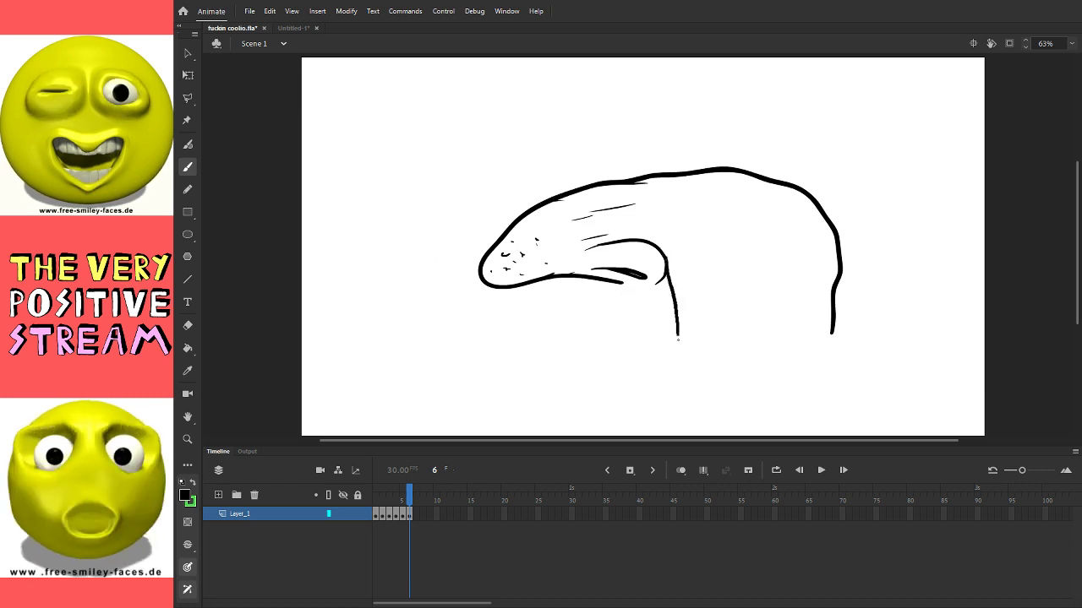
{"action": "left_click_drag", "start_coordinate": [621, 287], "coordinate": [621, 330]}
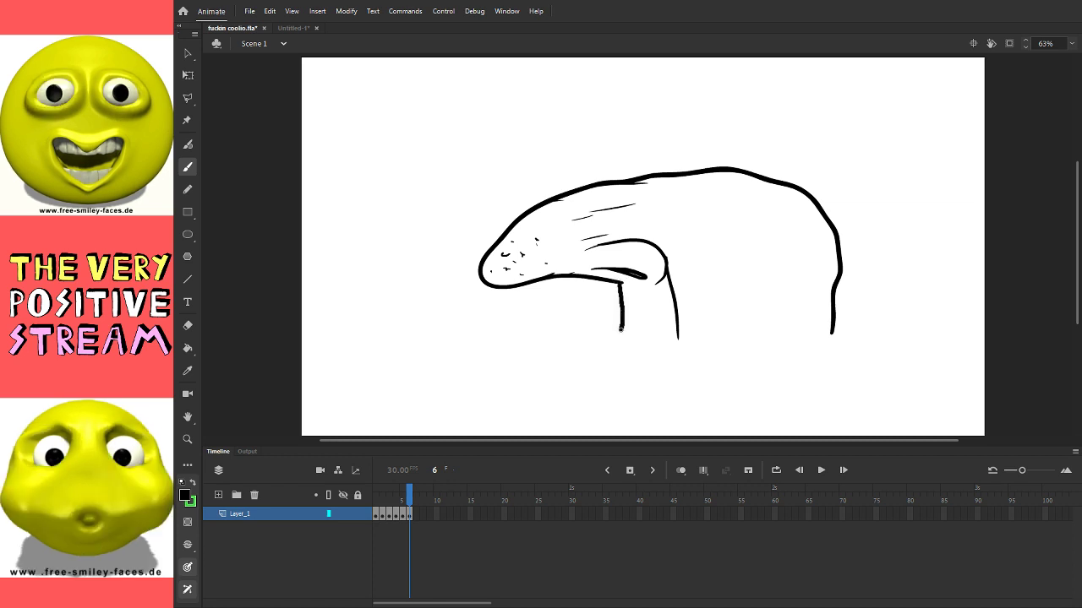
{"action": "key", "text": "ctrl+z"}
{"action": "mouse_move", "coordinate": [620, 279]}
{"action": "left_mouse_down"}
{"action": "mouse_move", "coordinate": [612, 342]}
{"action": "mouse_move", "coordinate": [664, 353]}
{"action": "left_mouse_up"}
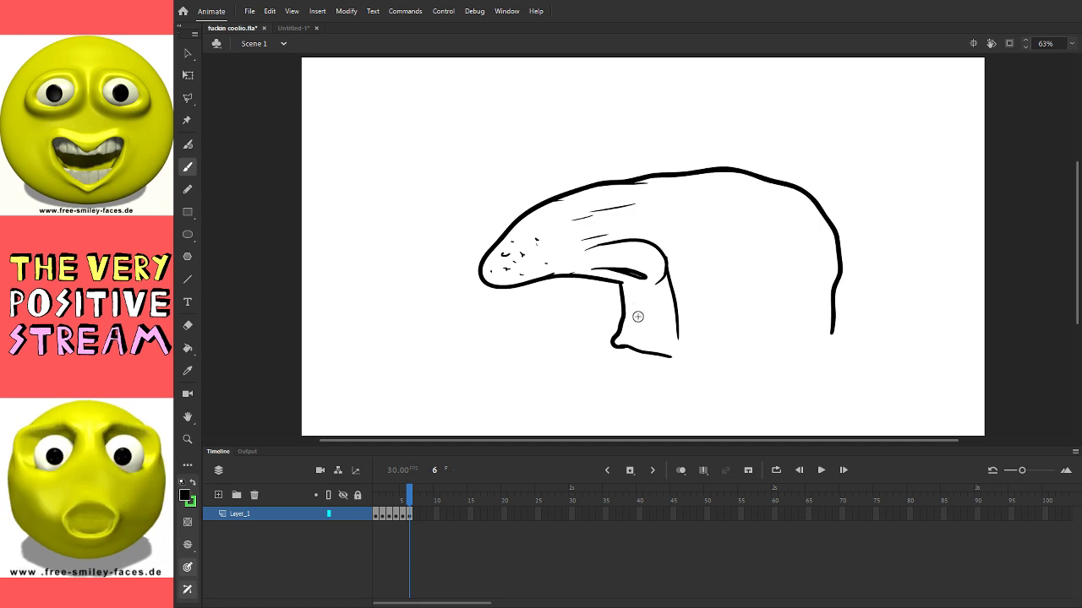
Step: Add thin vertical wrinkles between the front of the face and the cheek line, and extend the cheek line down
{"action": "mouse_move", "coordinate": [642, 292]}
{"action": "left_mouse_down"}
{"action": "mouse_move", "coordinate": [668, 355]}
{"action": "mouse_move", "coordinate": [641, 332]}
{"action": "mouse_move", "coordinate": [645, 347]}
{"action": "mouse_move", "coordinate": [668, 352]}
{"action": "mouse_move", "coordinate": [625, 345]}
{"action": "mouse_move", "coordinate": [657, 353]}
{"action": "left_mouse_up"}
{"action": "mouse_move", "coordinate": [660, 296]}
{"action": "left_mouse_down"}
{"action": "mouse_move", "coordinate": [659, 318]}
{"action": "mouse_move", "coordinate": [686, 353]}
{"action": "left_mouse_up"}
{"action": "left_click_drag", "start_coordinate": [666, 277], "coordinate": [679, 304]}
{"action": "key", "text": "ctrl+z"}
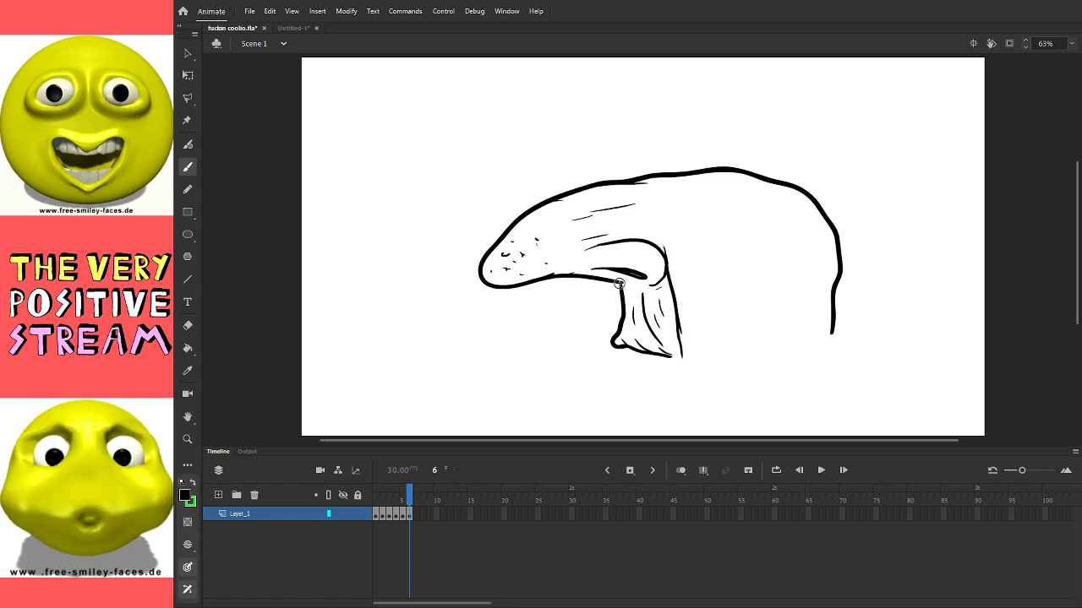
{"action": "left_click_drag", "start_coordinate": [637, 310], "coordinate": [625, 334]}
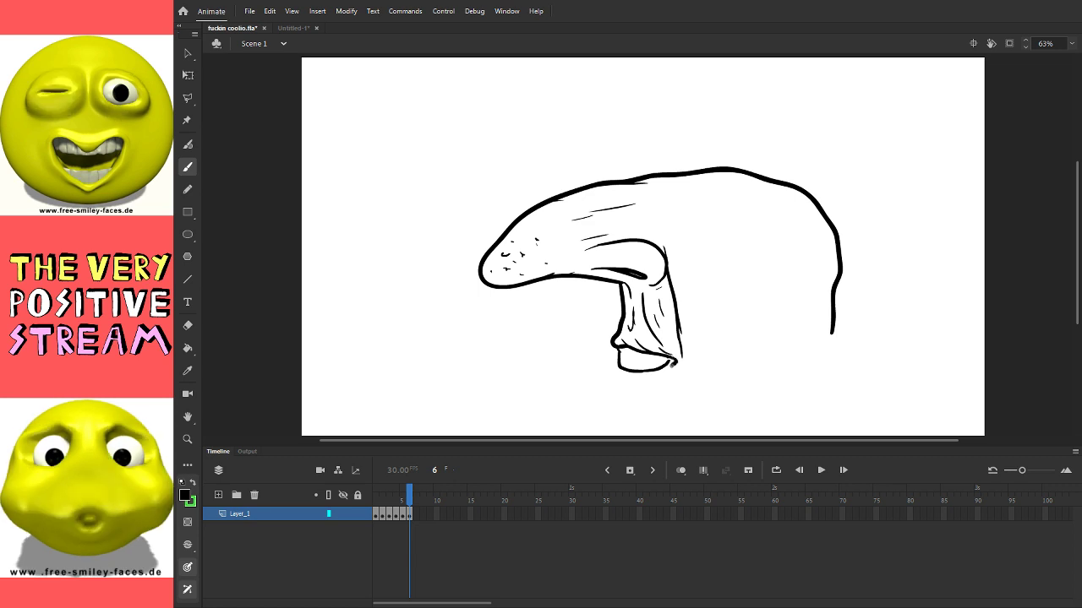
Step: Thicken the dark lower edge of the mouth and divide its opening into individual teeth
{"action": "mouse_move", "coordinate": [673, 363]}
{"action": "left_mouse_down"}
{"action": "mouse_move", "coordinate": [641, 373]}
{"action": "mouse_move", "coordinate": [673, 364]}
{"action": "left_mouse_up"}
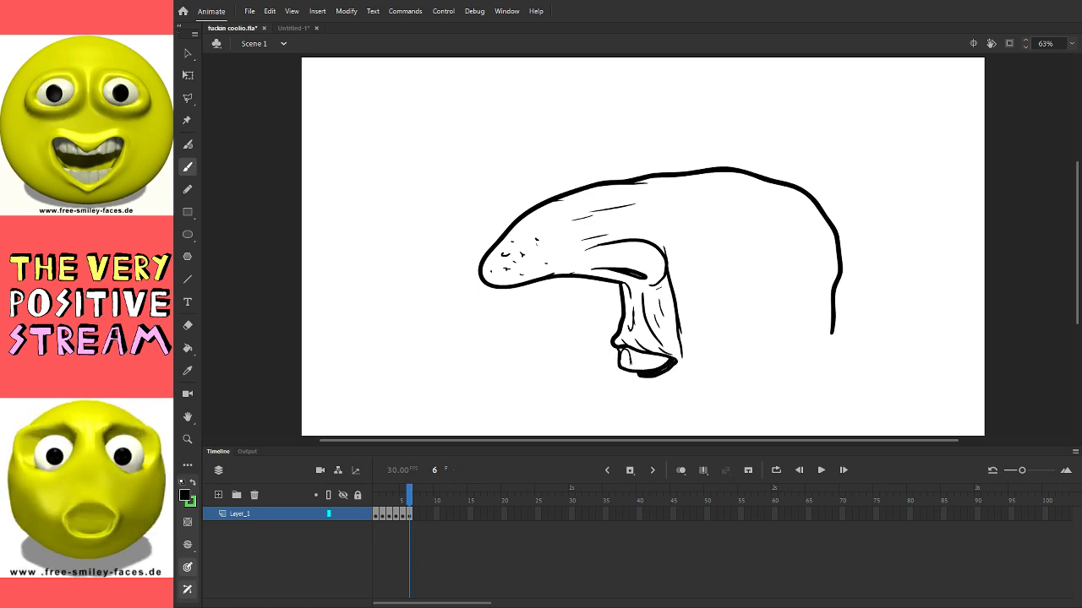
{"action": "left_click_drag", "start_coordinate": [638, 355], "coordinate": [640, 370]}
{"action": "left_click_drag", "start_coordinate": [645, 355], "coordinate": [654, 366]}
{"action": "mouse_move", "coordinate": [661, 352]}
{"action": "left_mouse_down"}
{"action": "mouse_move", "coordinate": [629, 369]}
{"action": "mouse_move", "coordinate": [645, 358]}
{"action": "mouse_move", "coordinate": [654, 378]}
{"action": "mouse_move", "coordinate": [653, 356]}
{"action": "mouse_move", "coordinate": [664, 356]}
{"action": "mouse_move", "coordinate": [659, 382]}
{"action": "mouse_move", "coordinate": [637, 378]}
{"action": "mouse_move", "coordinate": [671, 359]}
{"action": "left_mouse_up"}
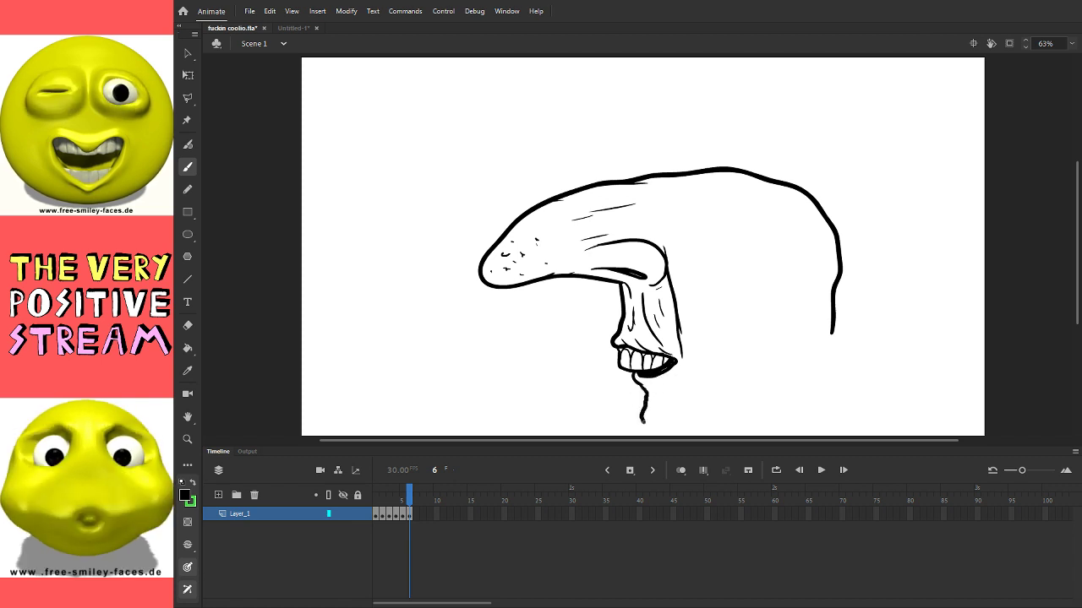
Step: Outline the chin and an angular jawline below the mouth, adding small creases on the jaw, lip and chin
{"action": "mouse_move", "coordinate": [642, 387]}
{"action": "left_mouse_down"}
{"action": "mouse_move", "coordinate": [651, 424]}
{"action": "mouse_move", "coordinate": [723, 402]}
{"action": "mouse_move", "coordinate": [712, 404]}
{"action": "mouse_move", "coordinate": [758, 380]}
{"action": "mouse_move", "coordinate": [792, 323]}
{"action": "left_mouse_up"}
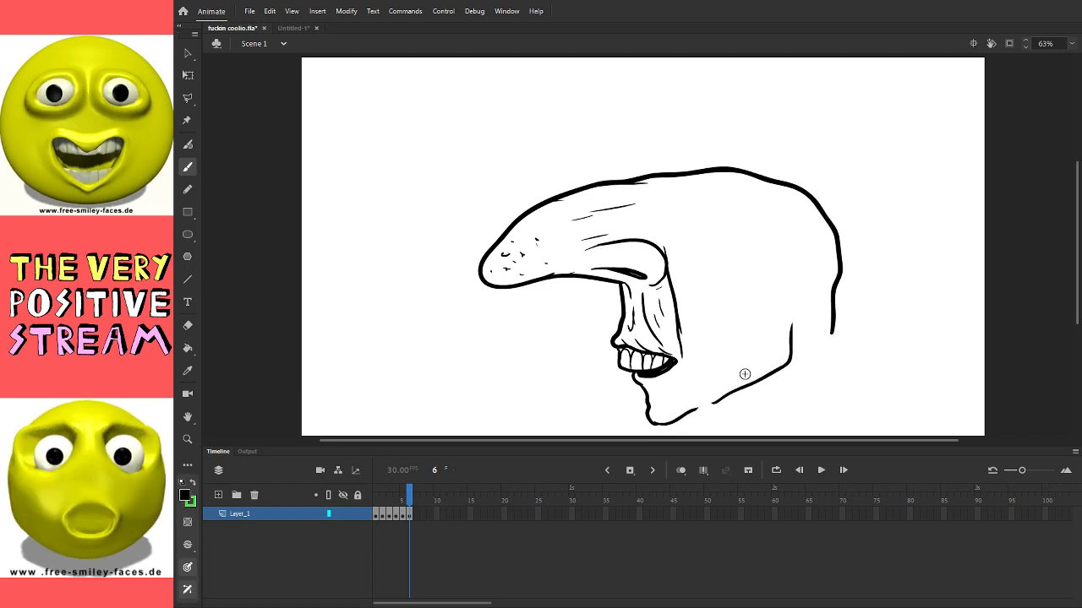
{"action": "left_click_drag", "start_coordinate": [743, 370], "coordinate": [753, 354]}
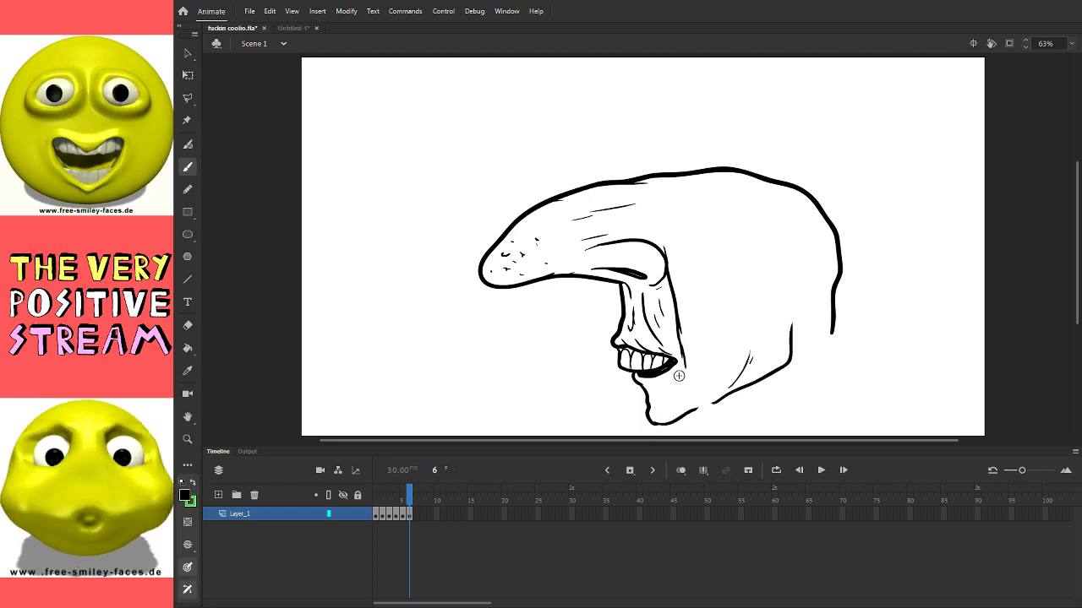
{"action": "left_click_drag", "start_coordinate": [681, 348], "coordinate": [685, 368]}
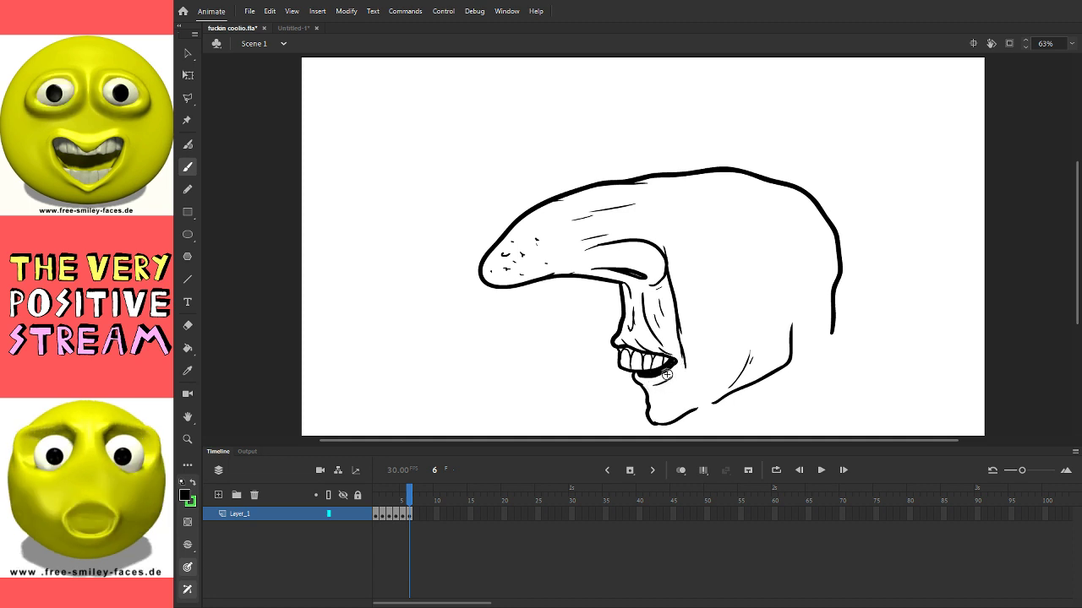
{"action": "left_click_drag", "start_coordinate": [653, 395], "coordinate": [657, 416]}
Step: Draw an ear with inner folds near the back of the head
{"action": "mouse_move", "coordinate": [771, 270]}
{"action": "left_mouse_down"}
{"action": "mouse_move", "coordinate": [781, 283]}
{"action": "mouse_move", "coordinate": [805, 280]}
{"action": "left_mouse_up"}
{"action": "mouse_move", "coordinate": [790, 236]}
{"action": "left_mouse_down"}
{"action": "mouse_move", "coordinate": [782, 273]}
{"action": "mouse_move", "coordinate": [791, 263]}
{"action": "mouse_move", "coordinate": [792, 276]}
{"action": "mouse_move", "coordinate": [764, 255]}
{"action": "mouse_move", "coordinate": [779, 286]}
{"action": "left_mouse_up"}
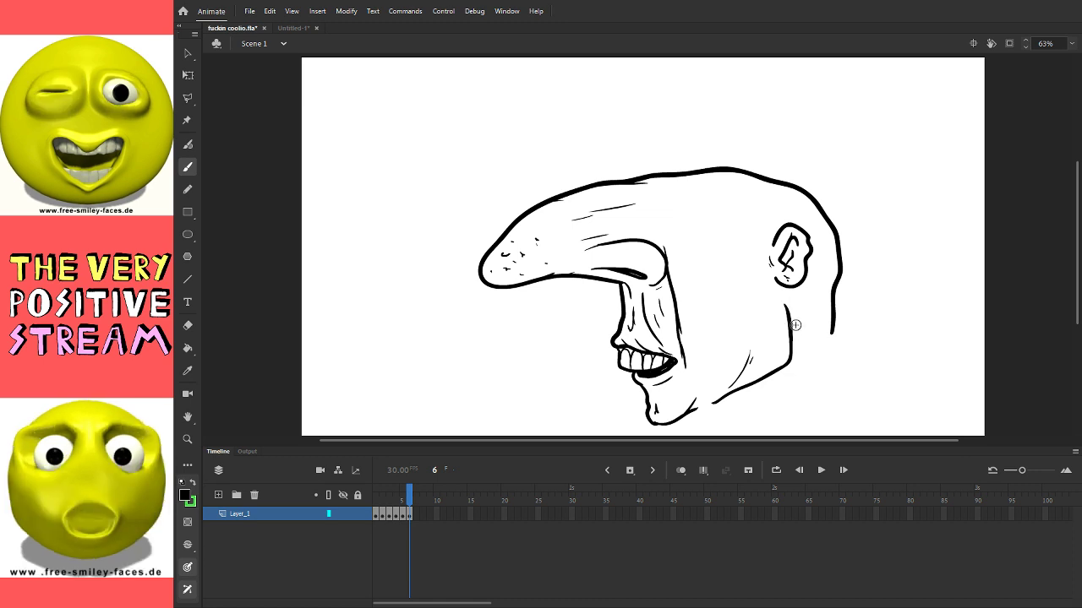
Step: Undo the angular rear jawline and return to the Brush tool
{"action": "key", "text": "ctrl+z"}
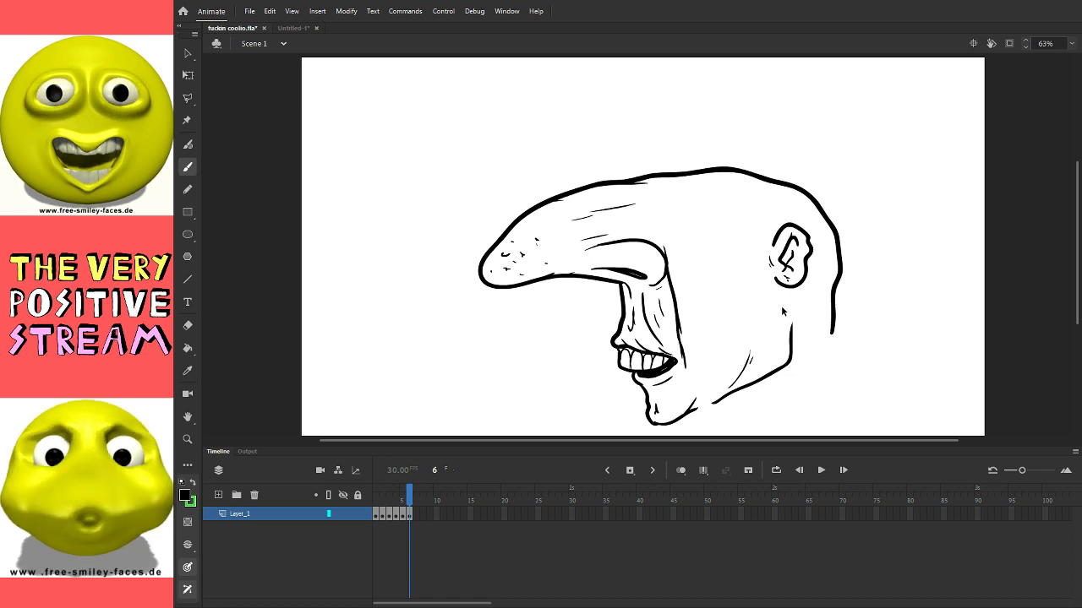
{"action": "left_click", "coordinate": [187, 75]}
{"action": "key", "text": "ctrl+z"}
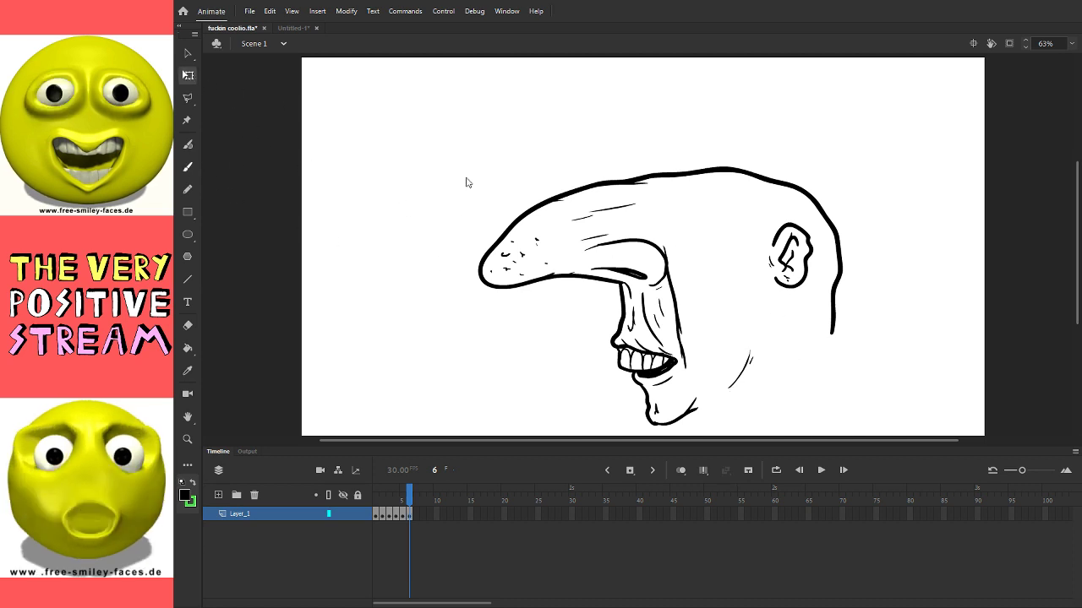
{"action": "key", "text": "b"}
Step: Try several differently shaped jawlines between the chin and the ear
{"action": "key", "text": "ctrl+z"}
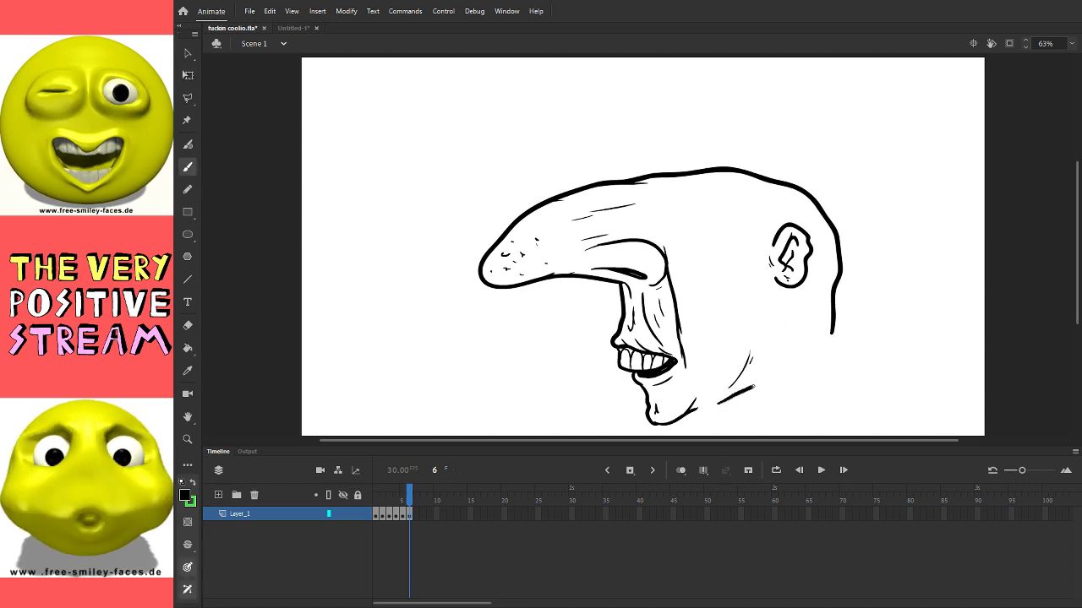
{"action": "left_click_drag", "start_coordinate": [718, 403], "coordinate": [776, 292]}
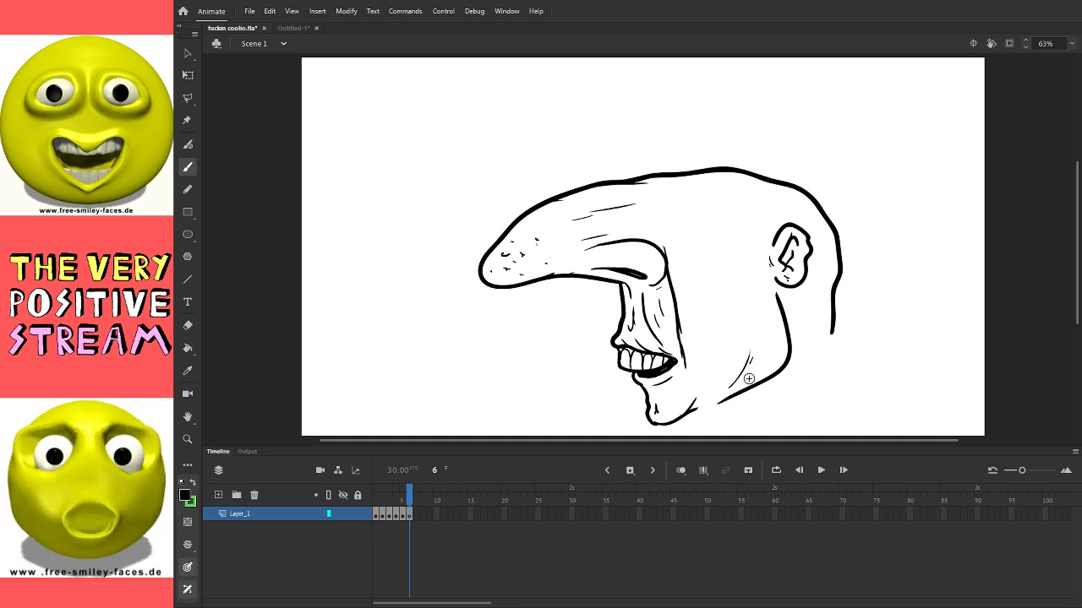
{"action": "key", "text": "ctrl+z"}
{"action": "key", "text": "ctrl+z"}
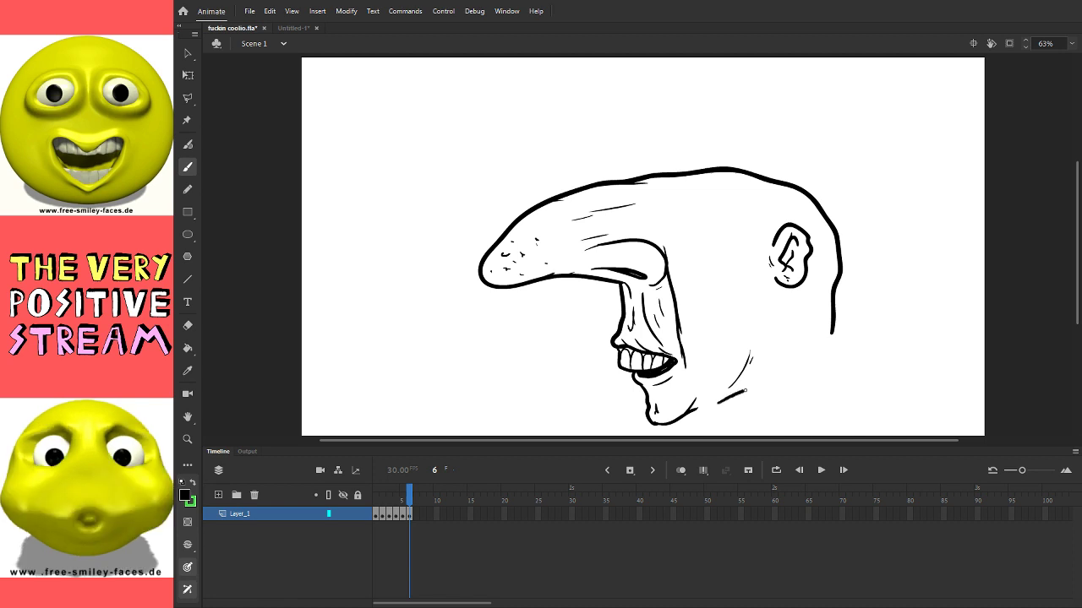
{"action": "left_click_drag", "start_coordinate": [715, 406], "coordinate": [787, 344]}
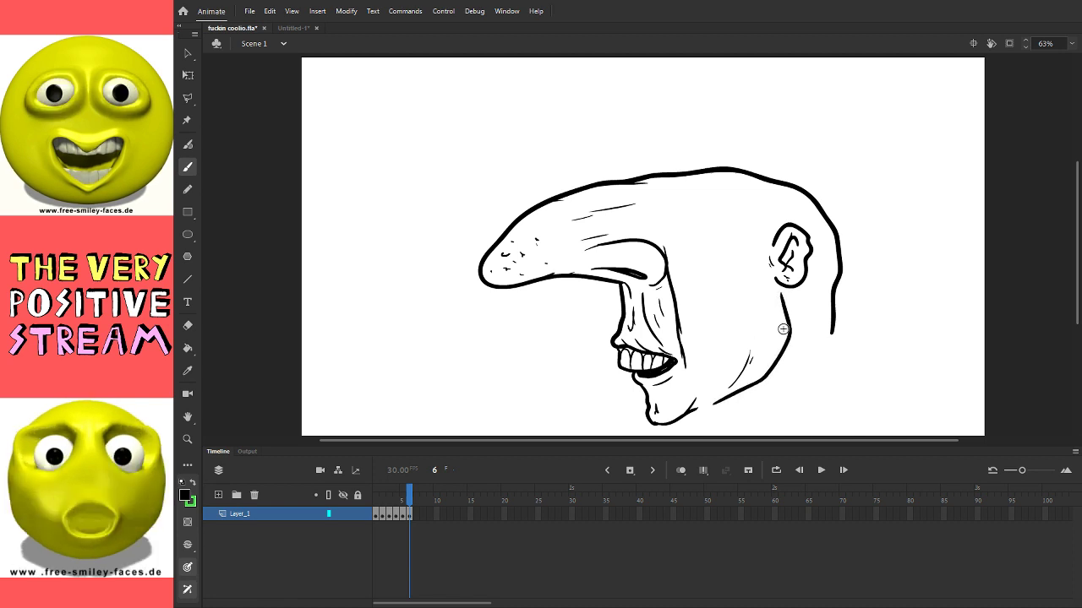
{"action": "left_click_drag", "start_coordinate": [779, 296], "coordinate": [724, 396]}
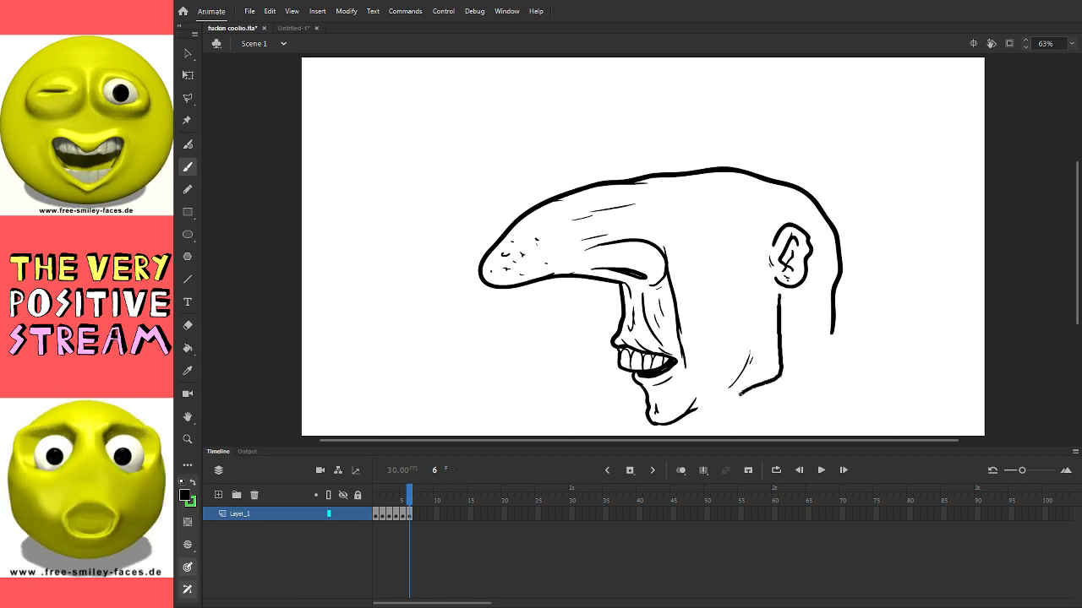
{"action": "key", "text": "ctrl+z"}
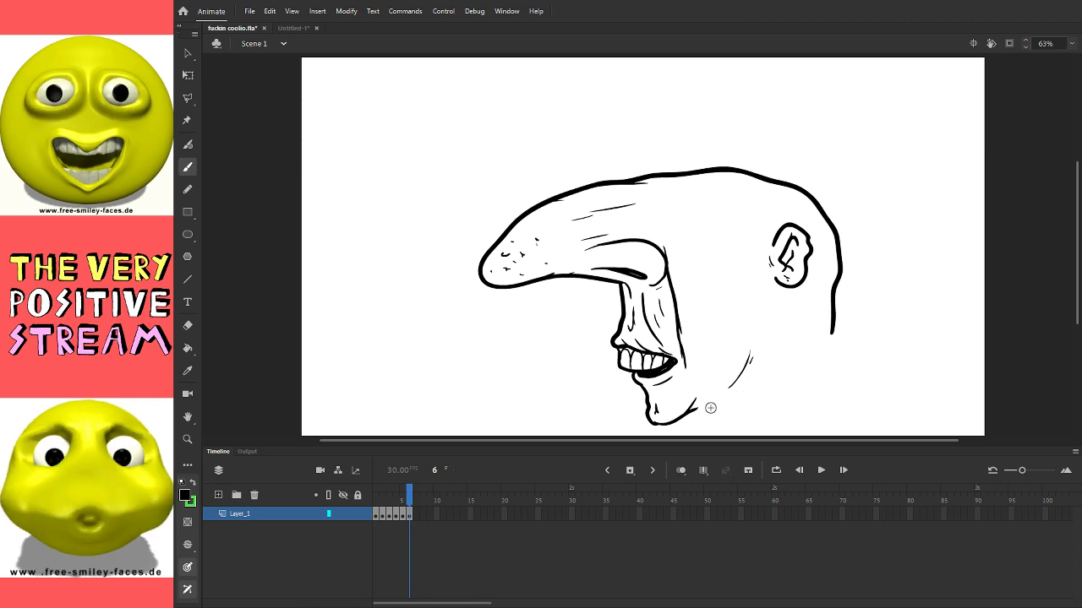
Step: Draw a rounded jawline from below the ear to the chin, and add a cheekbone contour with thin wrinkles around it
{"action": "left_click_drag", "start_coordinate": [776, 289], "coordinate": [782, 365]}
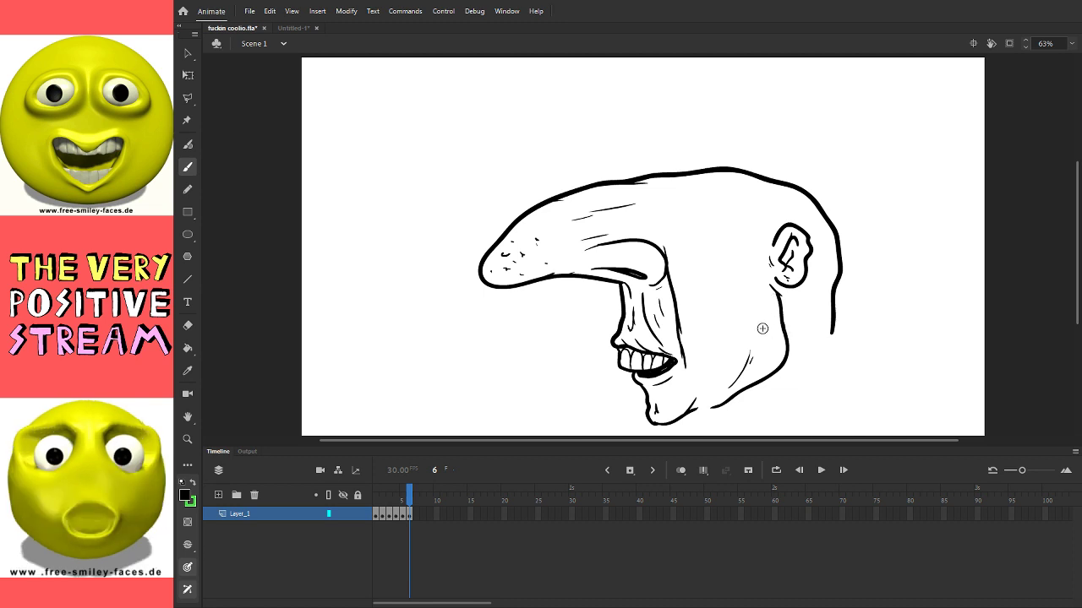
{"action": "left_click_drag", "start_coordinate": [742, 263], "coordinate": [716, 293]}
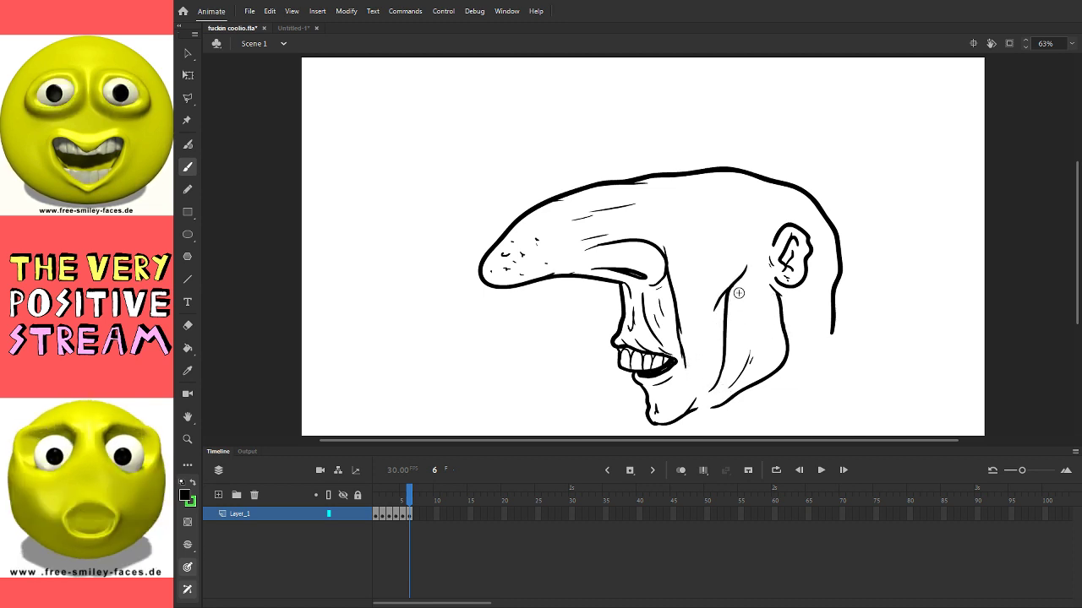
{"action": "left_click_drag", "start_coordinate": [720, 233], "coordinate": [736, 235]}
{"action": "left_click_drag", "start_coordinate": [736, 322], "coordinate": [726, 346]}
{"action": "left_click_drag", "start_coordinate": [756, 302], "coordinate": [757, 324]}
{"action": "left_click_drag", "start_coordinate": [773, 356], "coordinate": [764, 370]}
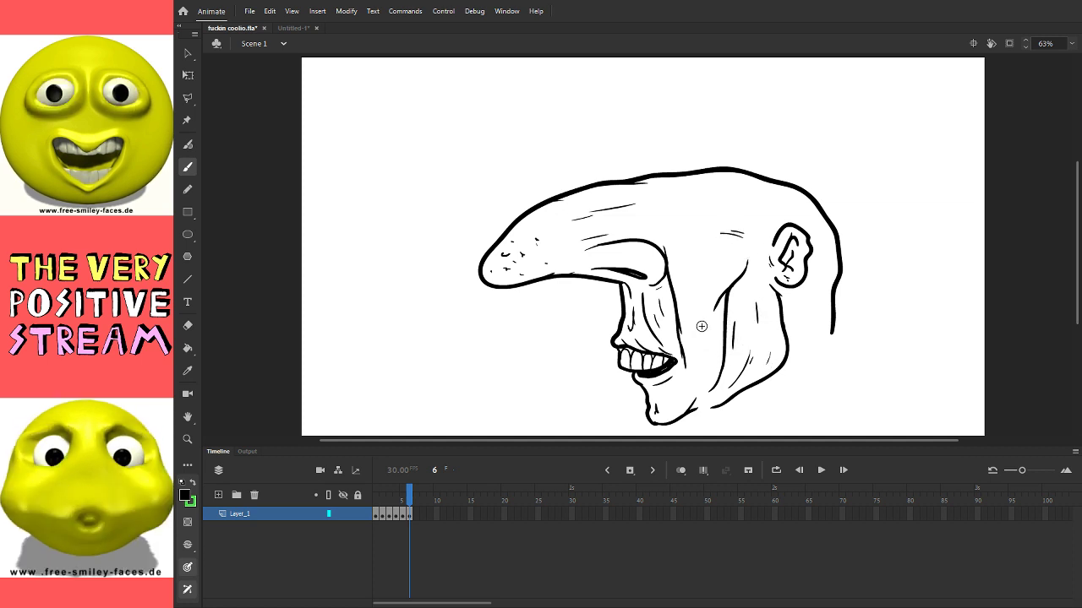
Step: Add thin wrinkles to the cheek and below the eye area, and stubble marks around the chin
{"action": "left_click_drag", "start_coordinate": [701, 355], "coordinate": [688, 388]}
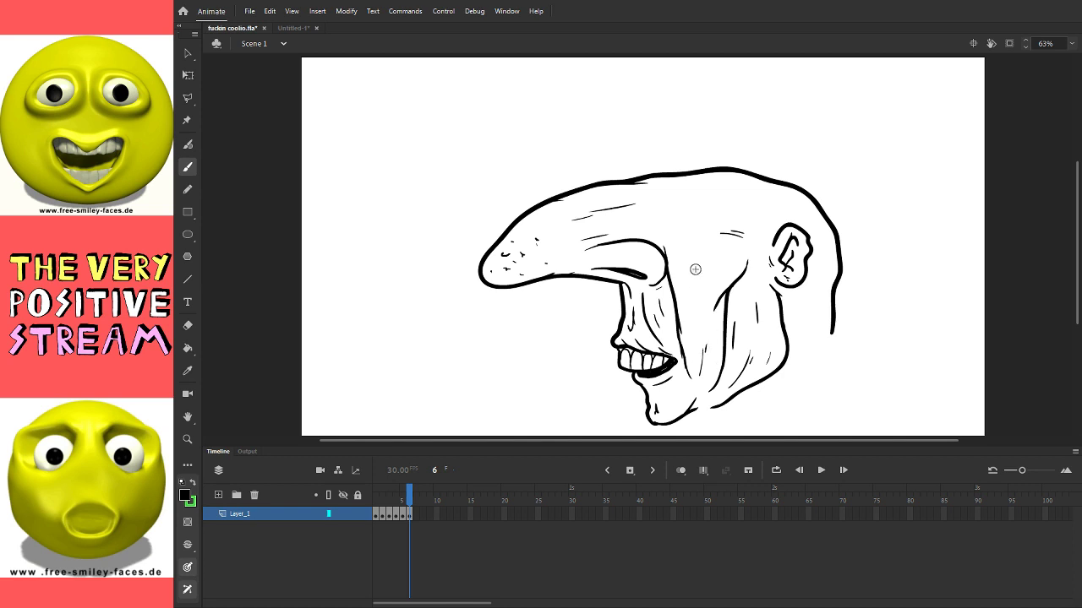
{"action": "left_click_drag", "start_coordinate": [696, 267], "coordinate": [691, 280]}
{"action": "left_click_drag", "start_coordinate": [683, 390], "coordinate": [674, 404]}
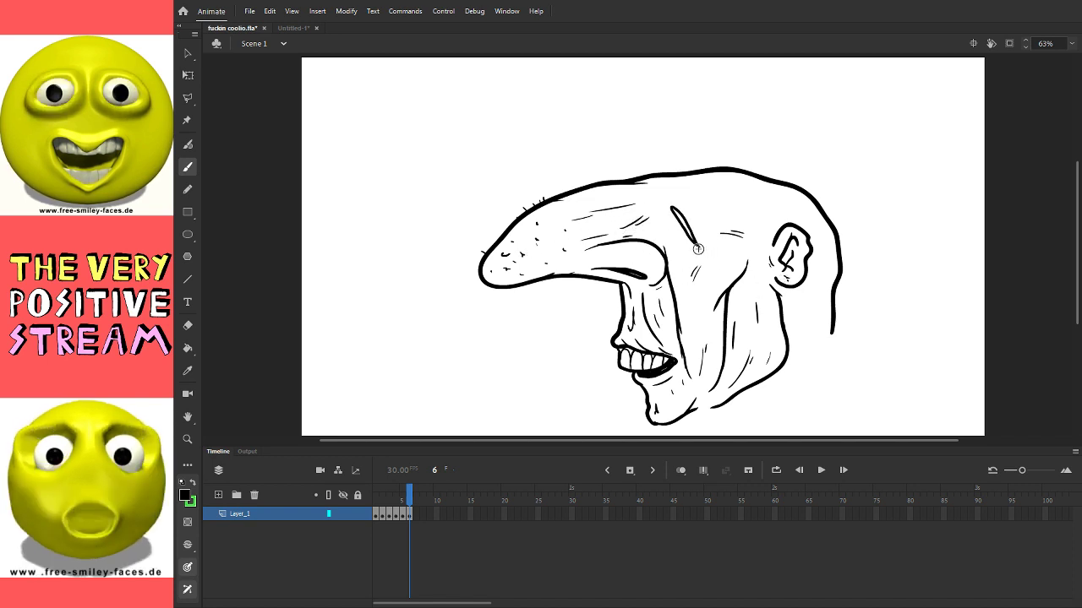
Step: Draw a narrow slanted eye behind the forehead ridge with a curved bag beneath it, and delete a stray piece near it
{"action": "left_click_drag", "start_coordinate": [666, 219], "coordinate": [706, 267]}
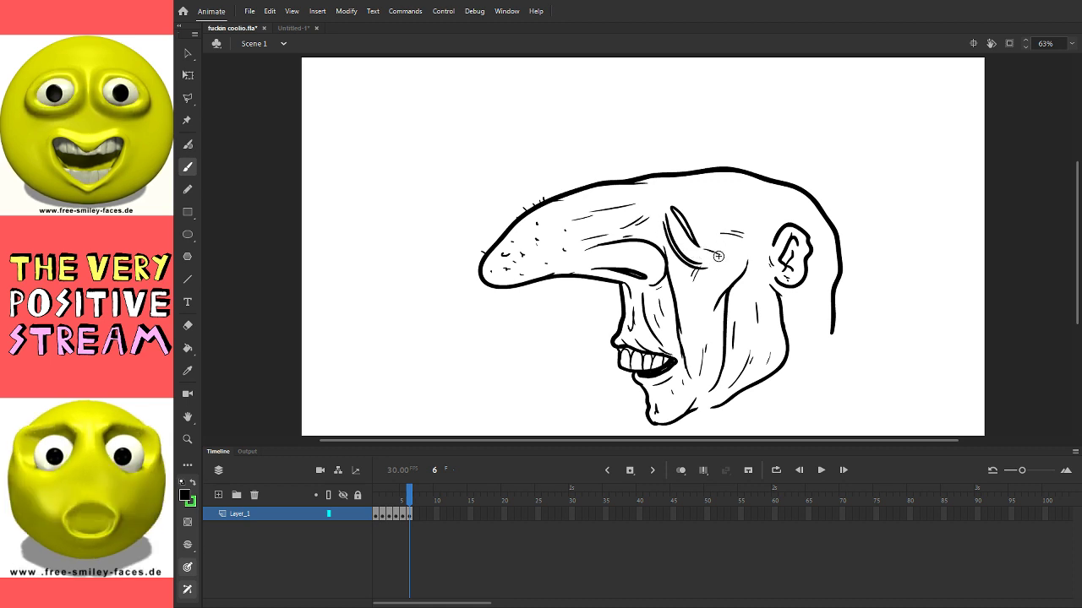
{"action": "key", "text": "v"}
{"action": "mouse_move", "coordinate": [712, 212]}
{"action": "left_mouse_down"}
{"action": "mouse_move", "coordinate": [762, 252]}
{"action": "mouse_move", "coordinate": [705, 253]}
{"action": "mouse_move", "coordinate": [665, 201]}
{"action": "left_mouse_up"}
{"action": "key", "text": "Delete"}
{"action": "key", "text": "b"}
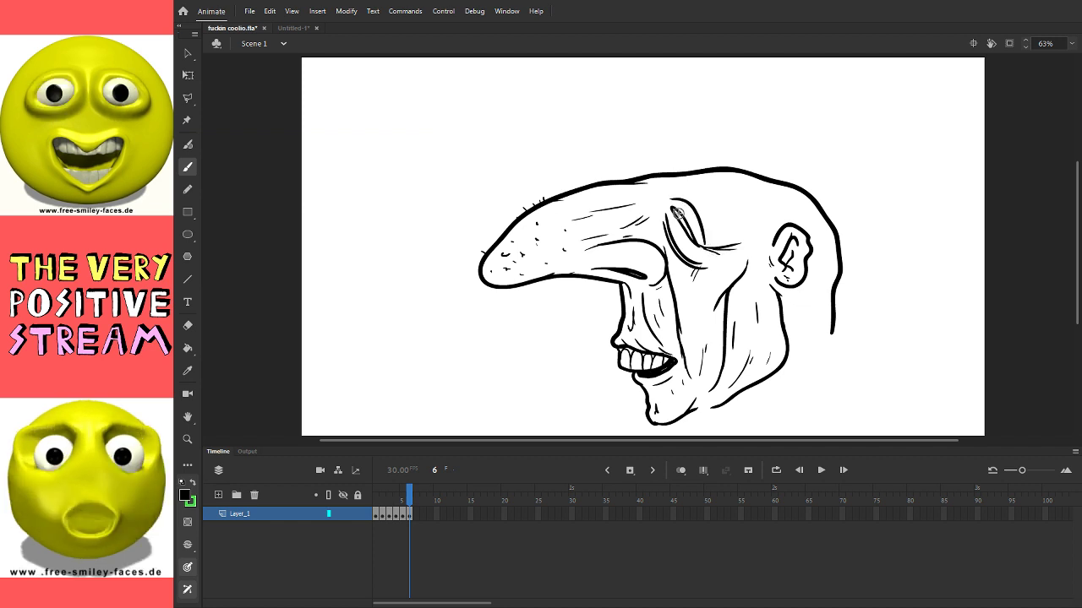
Step: Draw curved brow and temple wrinkles around the eye, and darken the pupil inside the slit
{"action": "left_click_drag", "start_coordinate": [720, 238], "coordinate": [676, 186]}
{"action": "left_click_drag", "start_coordinate": [747, 221], "coordinate": [708, 174]}
{"action": "key", "text": "ctrl+z"}
{"action": "left_click_drag", "start_coordinate": [749, 221], "coordinate": [703, 174]}
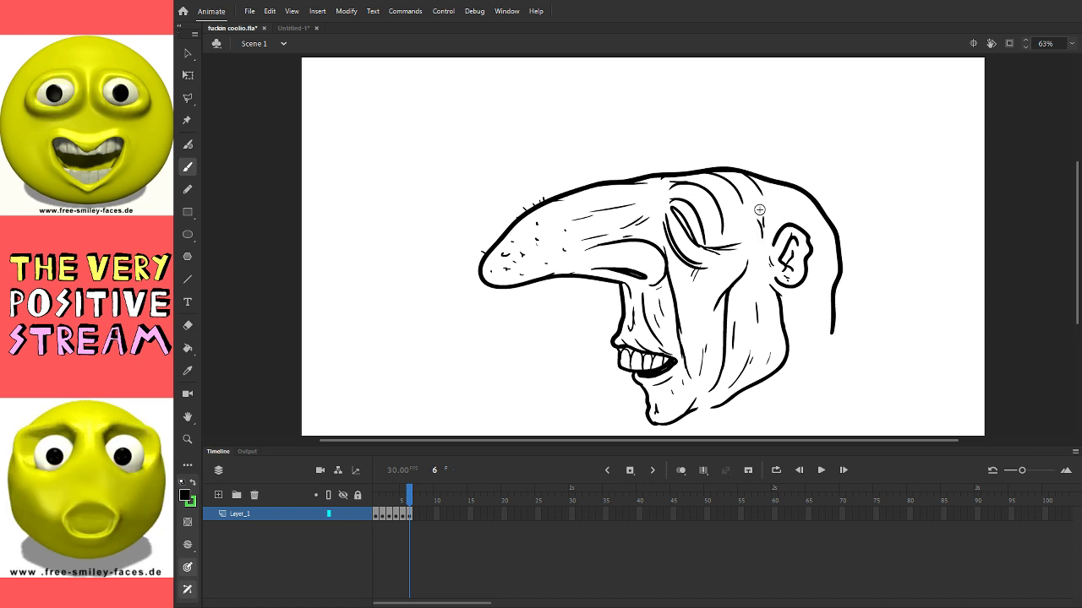
{"action": "left_click_drag", "start_coordinate": [764, 245], "coordinate": [758, 189]}
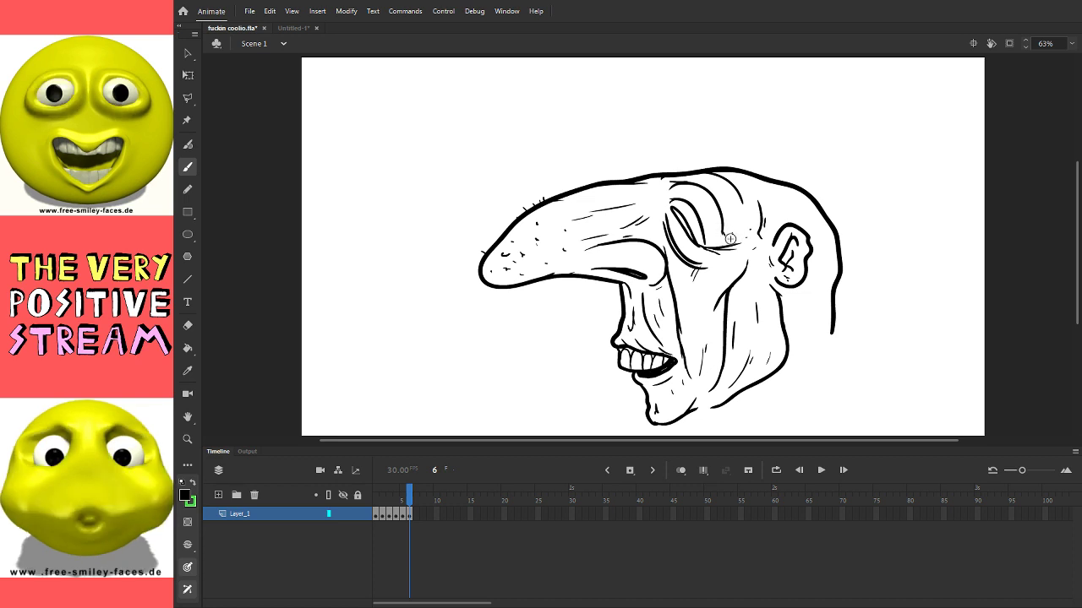
{"action": "left_click_drag", "start_coordinate": [674, 209], "coordinate": [696, 240]}
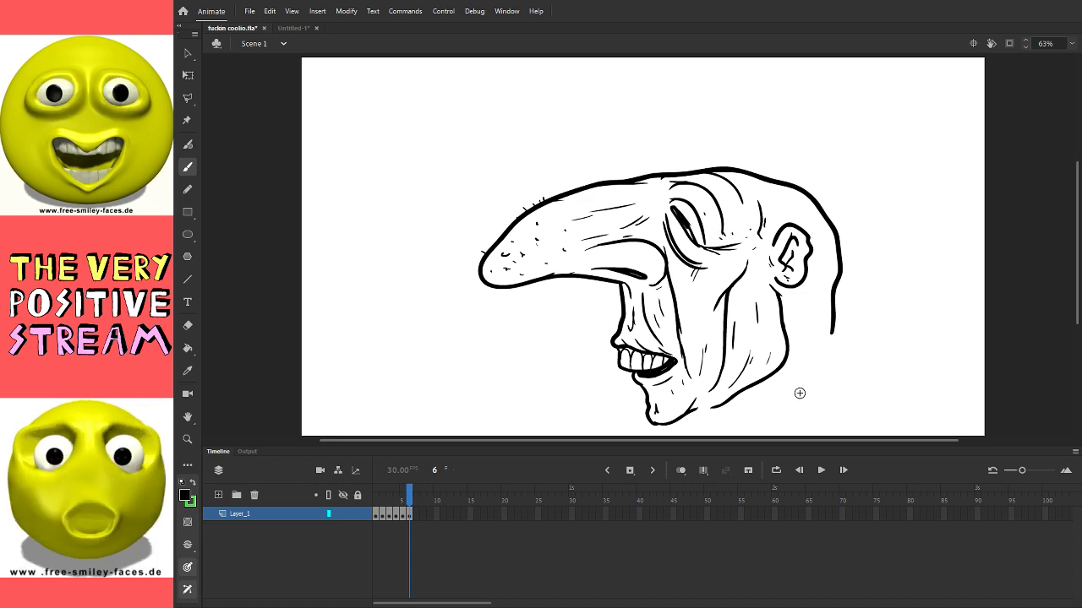
Step: Select the whole head drawing and move it up and left toward the centre of the canvas
{"action": "key", "text": "q"}
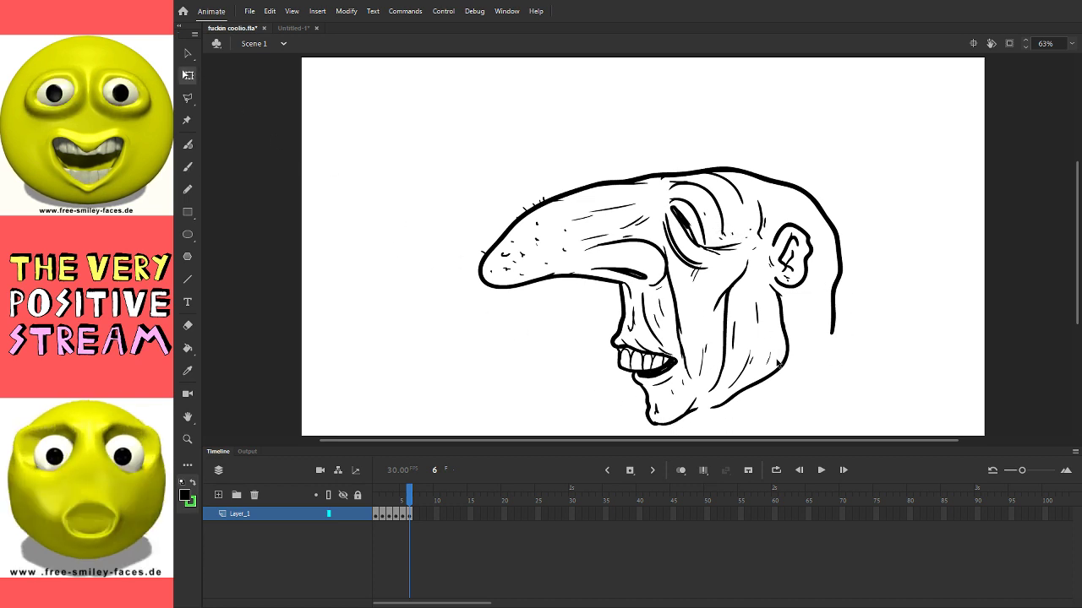
{"action": "key", "text": "ctrl+a"}
{"action": "left_click_drag", "start_coordinate": [782, 363], "coordinate": [697, 306]}
{"action": "left_click", "coordinate": [308, 256]}
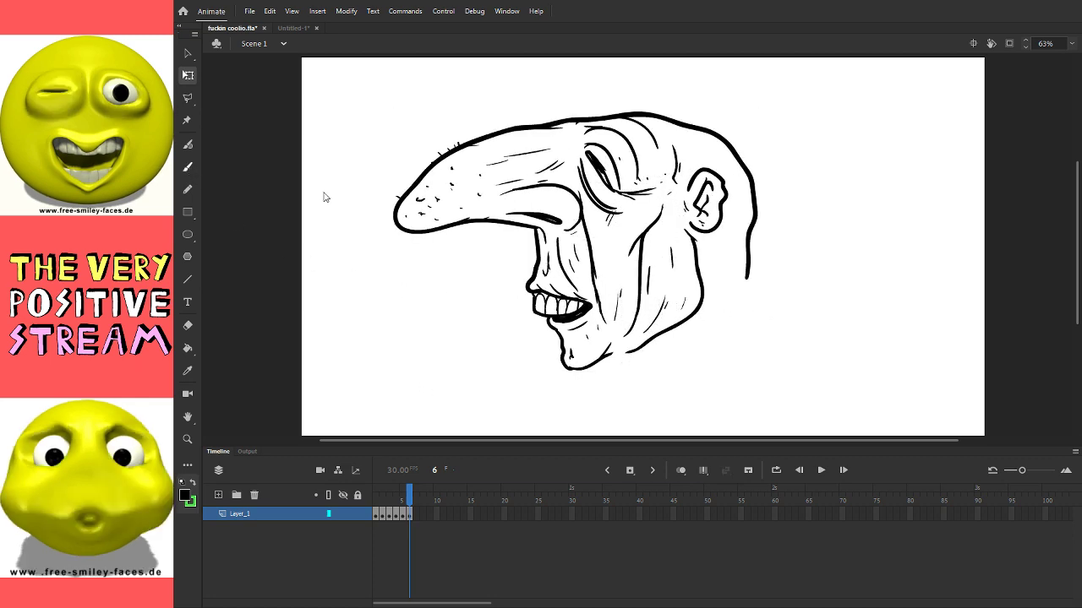
Step: Insert a blank keyframe on frame 7 and brush the eye, drooping nose, forehead and ear curve of a new small profile head
{"action": "key", "text": "b"}
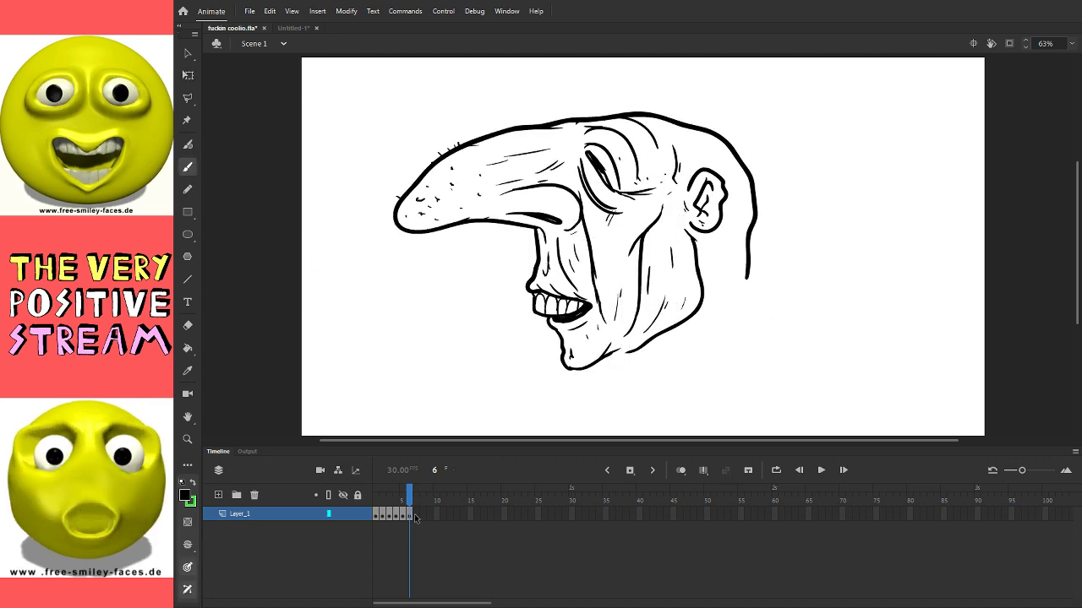
{"action": "key", "text": "F7"}
{"action": "mouse_move", "coordinate": [827, 347]}
{"action": "left_mouse_down"}
{"action": "mouse_move", "coordinate": [802, 271]}
{"action": "mouse_move", "coordinate": [753, 253]}
{"action": "mouse_move", "coordinate": [713, 254]}
{"action": "mouse_move", "coordinate": [690, 280]}
{"action": "mouse_move", "coordinate": [695, 267]}
{"action": "mouse_move", "coordinate": [739, 298]}
{"action": "mouse_move", "coordinate": [690, 274]}
{"action": "mouse_move", "coordinate": [763, 296]}
{"action": "left_mouse_up"}
{"action": "key", "text": "ctrl+z"}
{"action": "key", "text": "ctrl+z"}
{"action": "left_click_drag", "start_coordinate": [696, 281], "coordinate": [756, 297]}
{"action": "key", "text": "ctrl+z"}
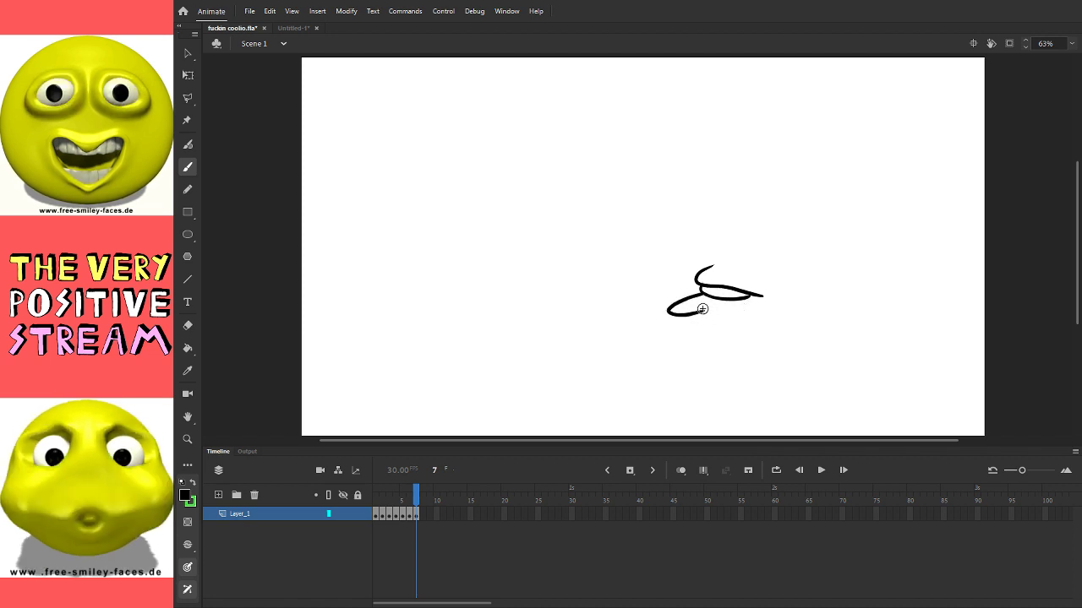
{"action": "left_click_drag", "start_coordinate": [681, 305], "coordinate": [763, 310]}
{"action": "mouse_move", "coordinate": [702, 274]}
{"action": "left_mouse_down"}
{"action": "mouse_move", "coordinate": [759, 252]}
{"action": "mouse_move", "coordinate": [839, 312]}
{"action": "mouse_move", "coordinate": [780, 334]}
{"action": "left_mouse_up"}
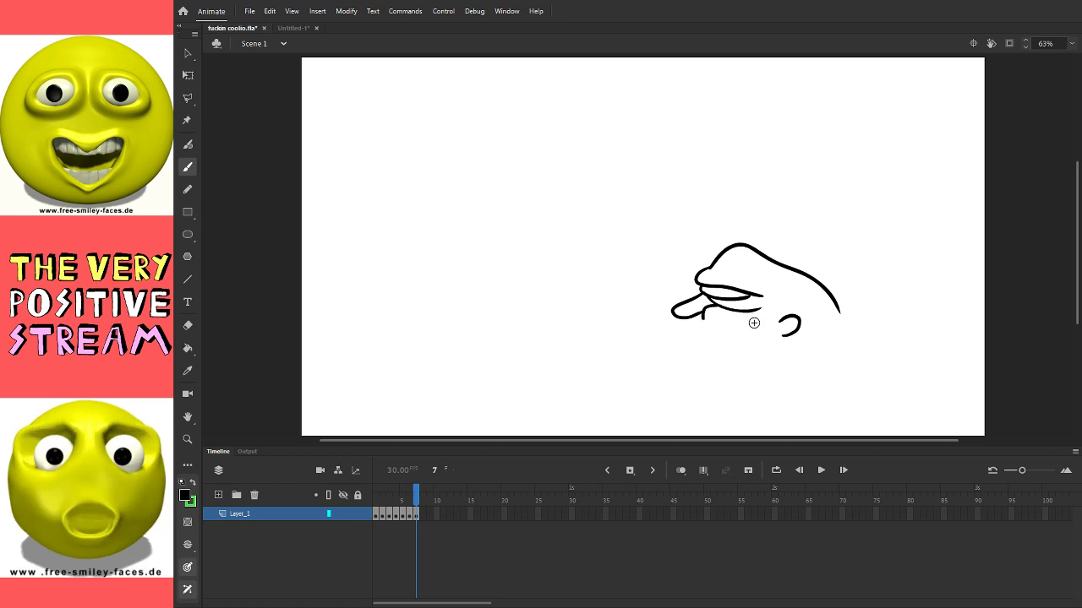
Step: Draw the hairline and sideburn, close the ear, darken the half-closed eye's pupil, and add a tufted hair outline
{"action": "left_click_drag", "start_coordinate": [773, 326], "coordinate": [786, 276]}
{"action": "left_click_drag", "start_coordinate": [782, 320], "coordinate": [779, 325]}
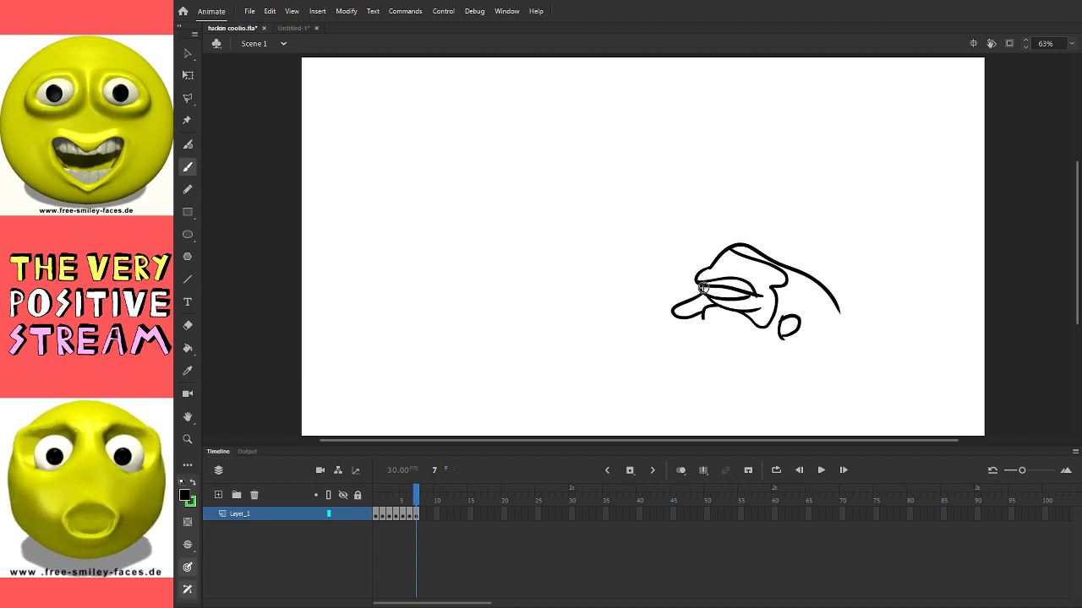
{"action": "left_click_drag", "start_coordinate": [725, 242], "coordinate": [839, 311]}
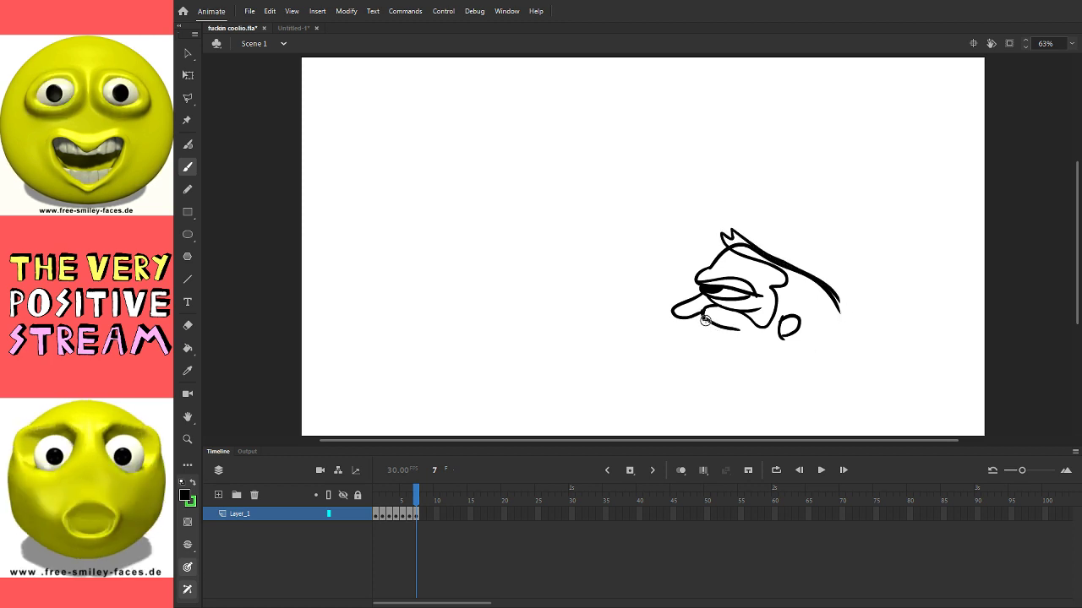
Step: Draw the moustache, lips, bearded chin and front neck line beneath the nose, undoing rejected strokes
{"action": "left_click_drag", "start_coordinate": [702, 318], "coordinate": [774, 363]}
{"action": "key", "text": "ctrl+z"}
{"action": "key", "text": "ctrl+z"}
{"action": "left_click_drag", "start_coordinate": [710, 338], "coordinate": [801, 376]}
{"action": "key", "text": "ctrl+z"}
{"action": "key", "text": "ctrl+z"}
{"action": "key", "text": "ctrl+z"}
{"action": "mouse_move", "coordinate": [709, 325]}
{"action": "left_mouse_down"}
{"action": "mouse_move", "coordinate": [738, 335]}
{"action": "mouse_move", "coordinate": [732, 356]}
{"action": "mouse_move", "coordinate": [717, 343]}
{"action": "mouse_move", "coordinate": [781, 386]}
{"action": "left_mouse_up"}
{"action": "key", "text": "ctrl+z"}
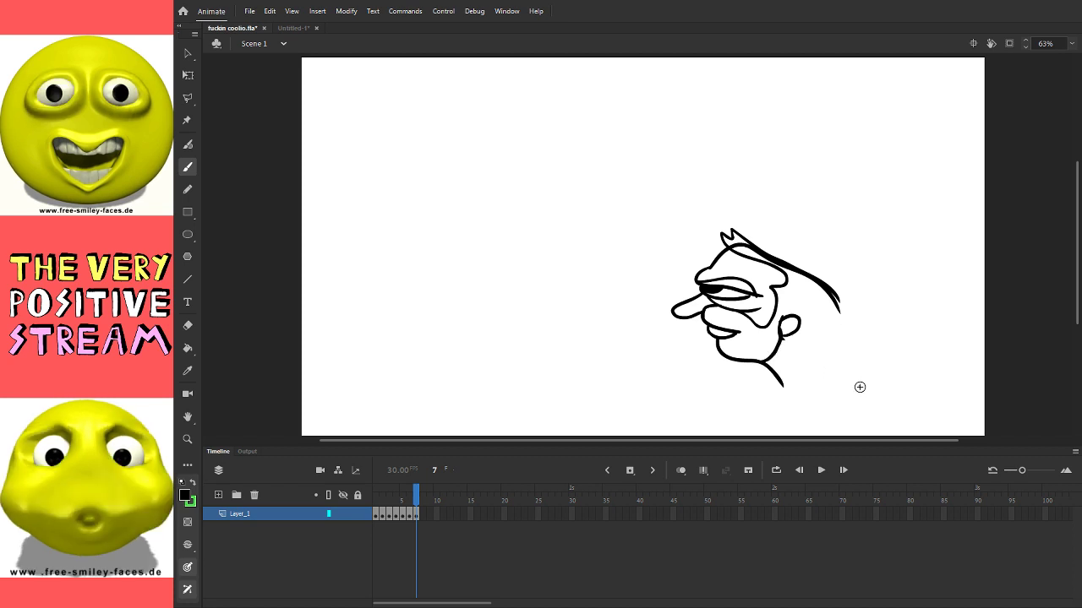
Step: Draw the back of the neck and the jagged lower hair edge, and fill the front hair tuft with black
{"action": "left_click_drag", "start_coordinate": [859, 387], "coordinate": [835, 291]}
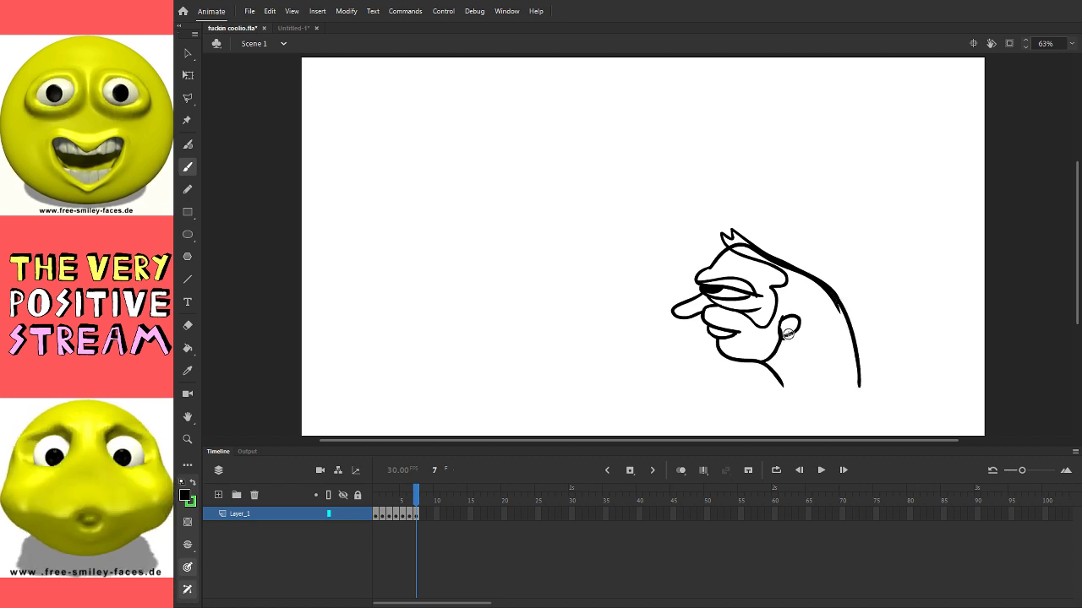
{"action": "key", "text": "e"}
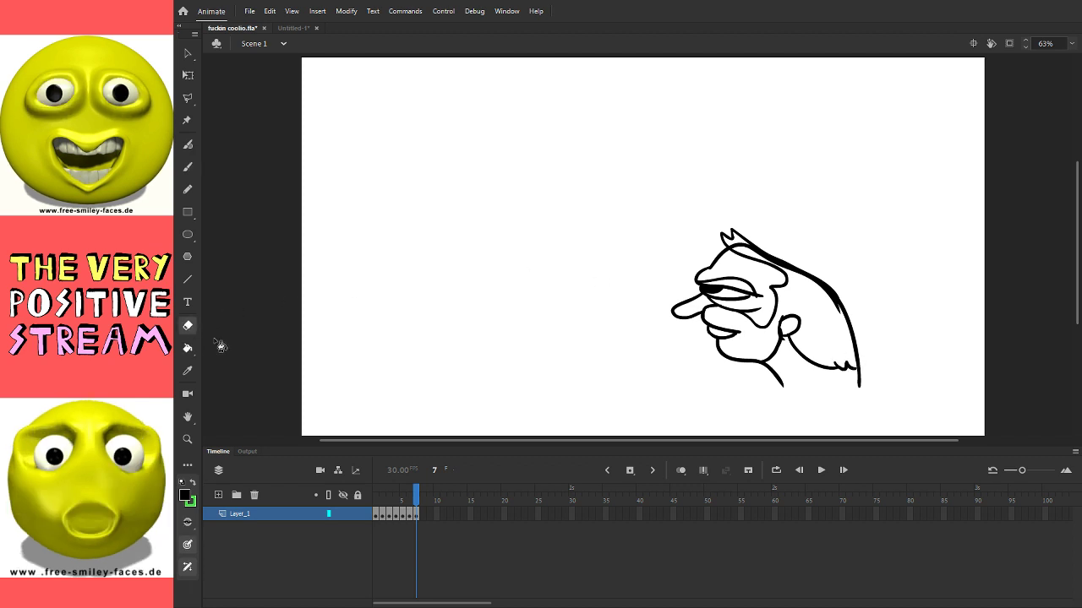
{"action": "key", "text": "k"}
{"action": "left_click", "coordinate": [753, 261]}
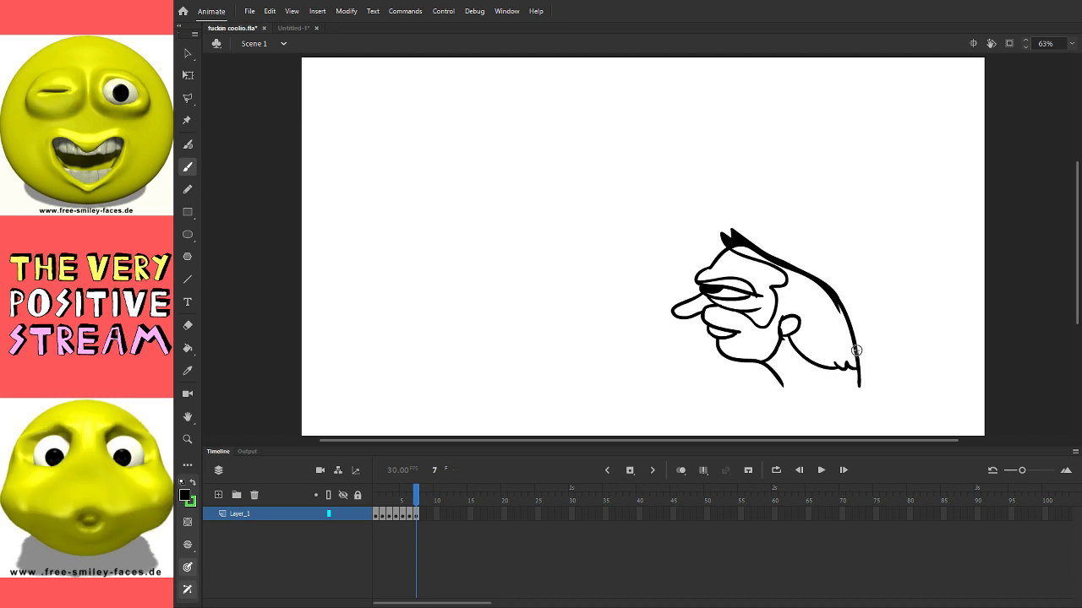
Step: Fill the hair, moustache and beard with black, add an inner ear line, and blacken the area above the eye
{"action": "key", "text": "k"}
{"action": "left_click", "coordinate": [781, 281]}
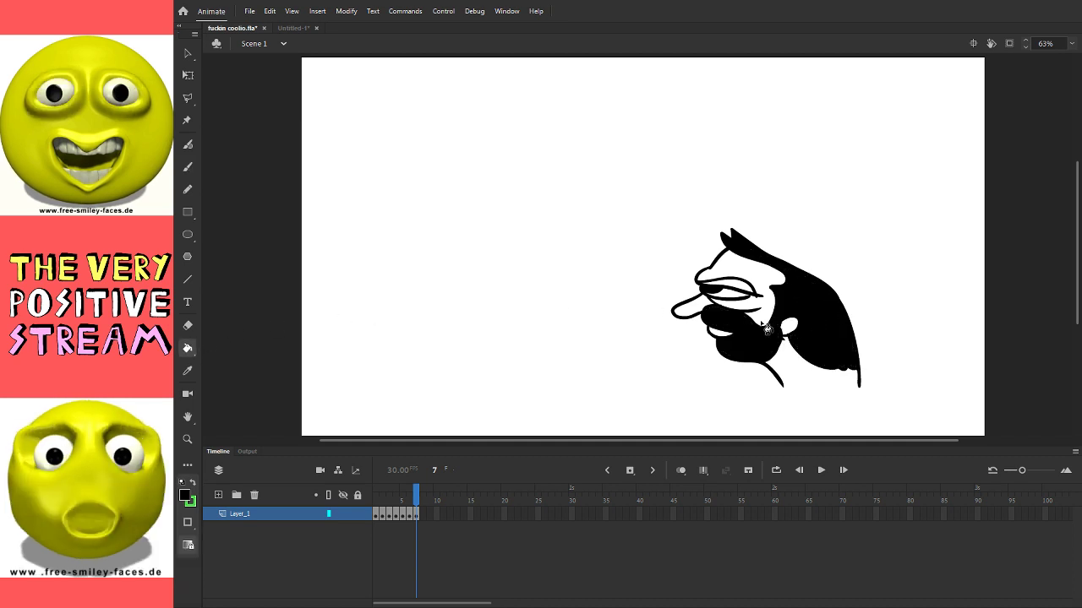
{"action": "key", "text": "b"}
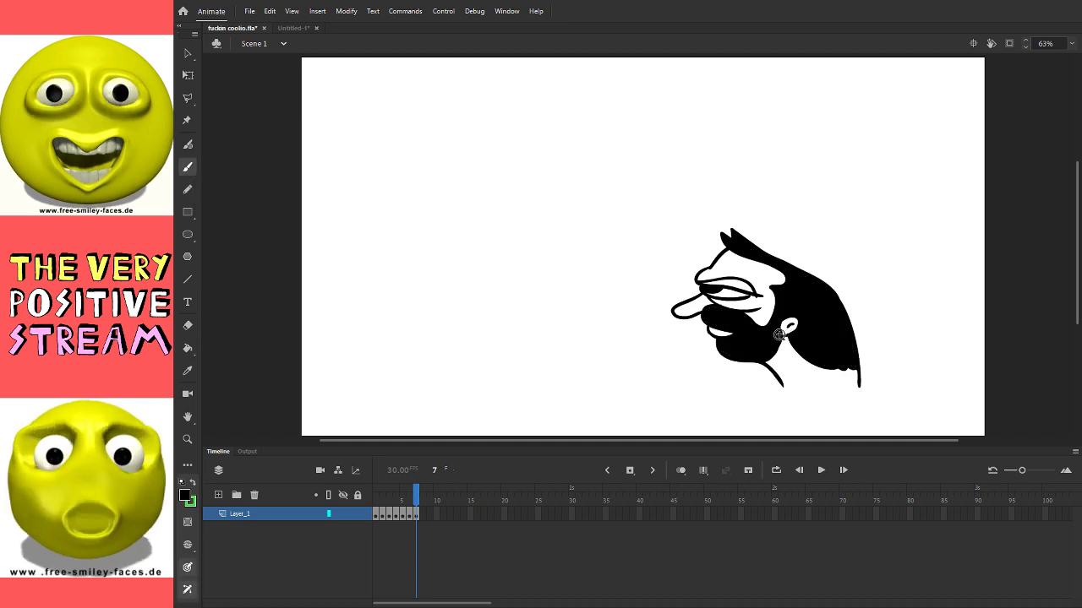
{"action": "key", "text": "k"}
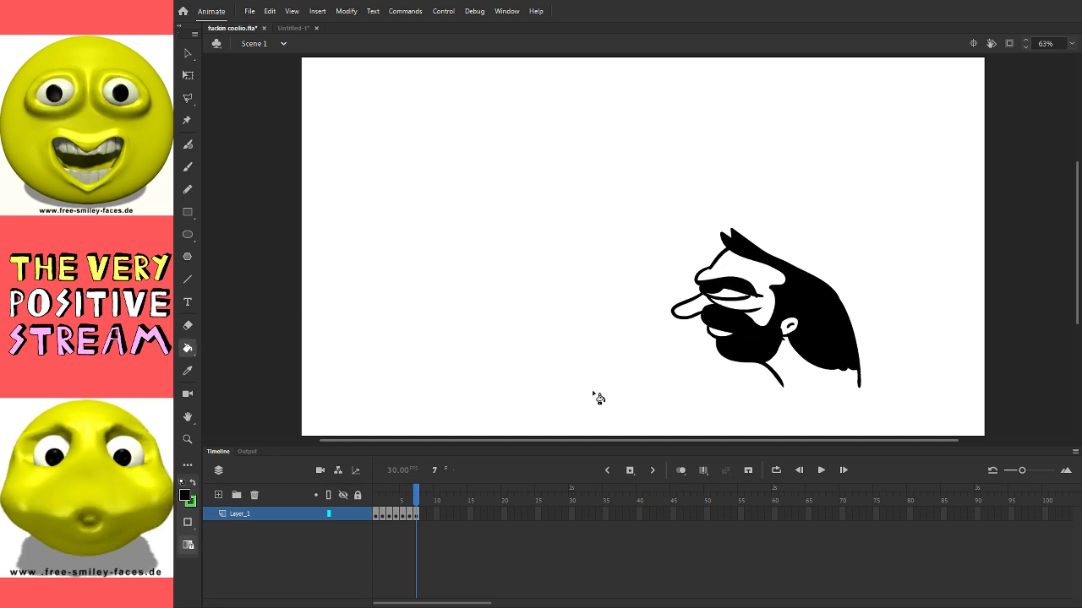
Step: Select the bearded head with Free Transform and move it slightly up and right
{"action": "key", "text": "q"}
{"action": "left_click", "coordinate": [847, 338]}
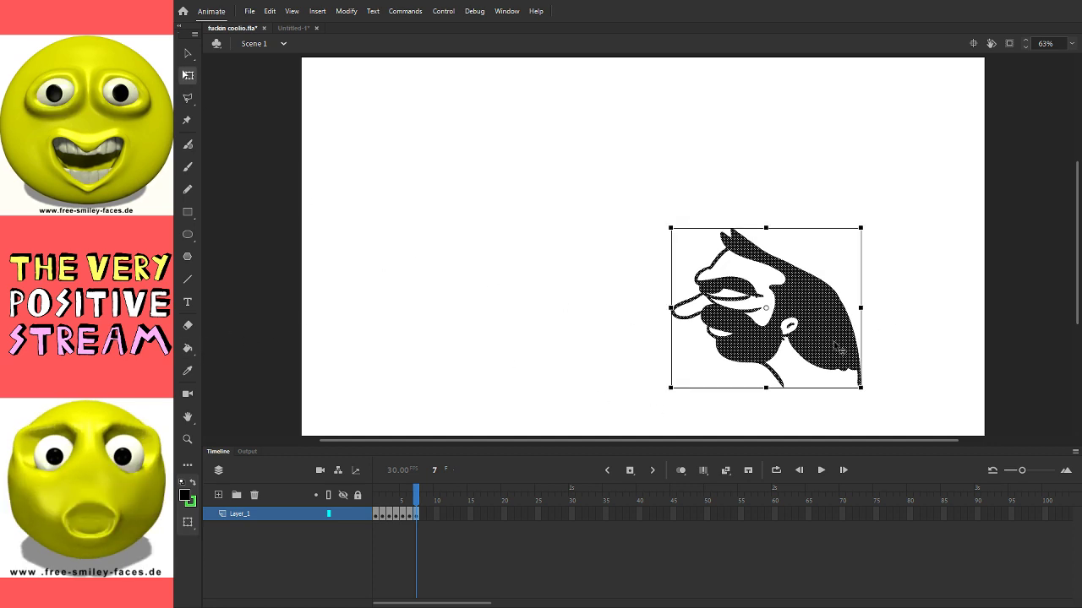
{"action": "mouse_move", "coordinate": [848, 338]}
{"action": "left_mouse_down"}
{"action": "mouse_move", "coordinate": [796, 285]}
{"action": "mouse_move", "coordinate": [846, 336]}
{"action": "left_mouse_up"}
{"action": "left_click", "coordinate": [485, 282]}
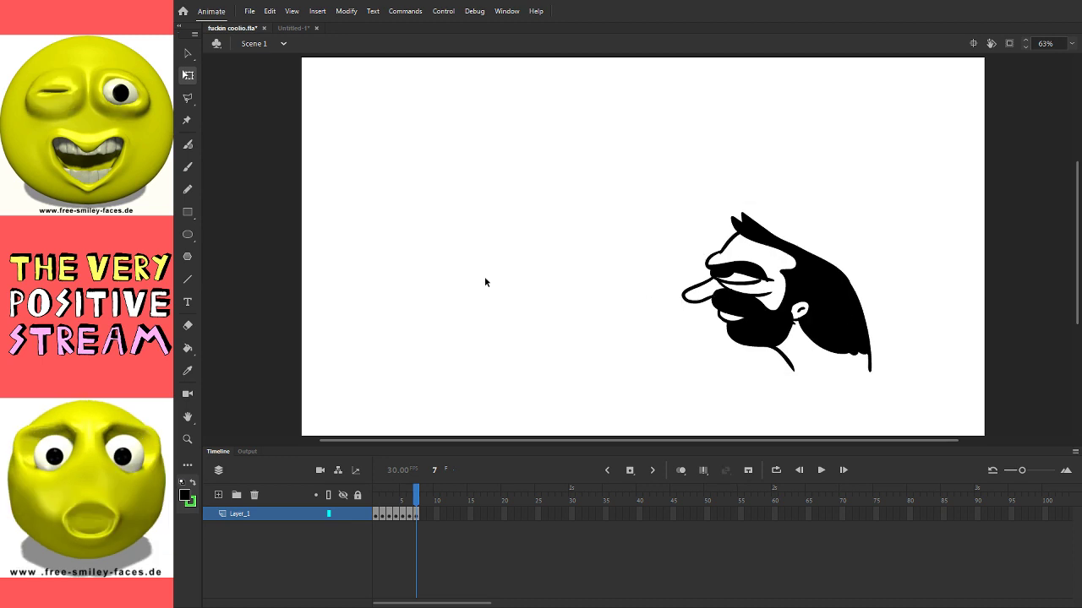
Step: Close the base of the neck with a line and draw a long arm line reaching out in front of the face
{"action": "left_click", "coordinate": [187, 167]}
{"action": "left_click_drag", "start_coordinate": [634, 284], "coordinate": [632, 310]}
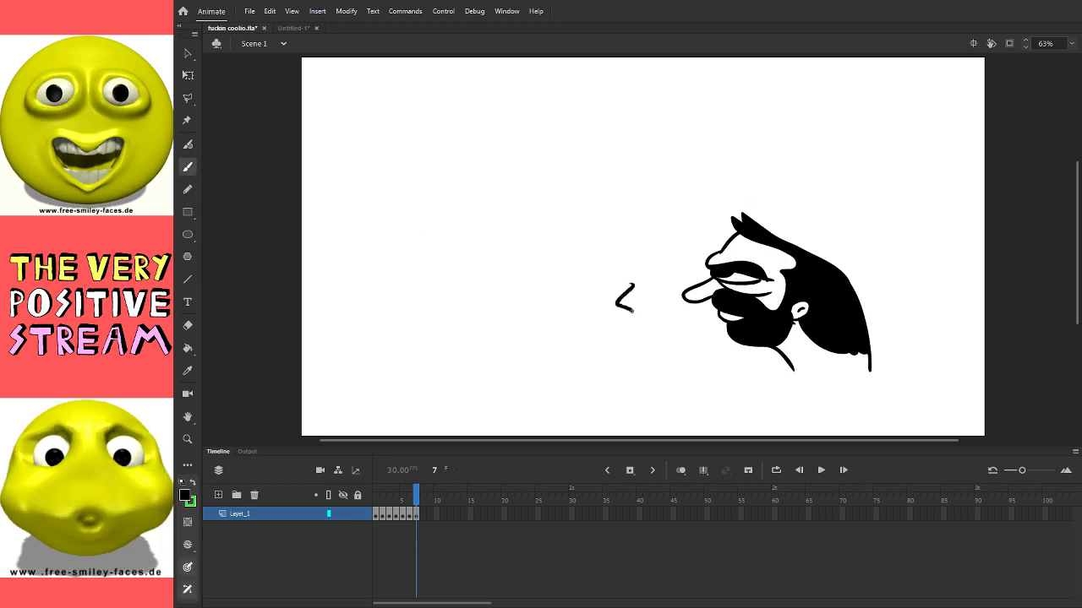
{"action": "left_click_drag", "start_coordinate": [794, 372], "coordinate": [871, 371]}
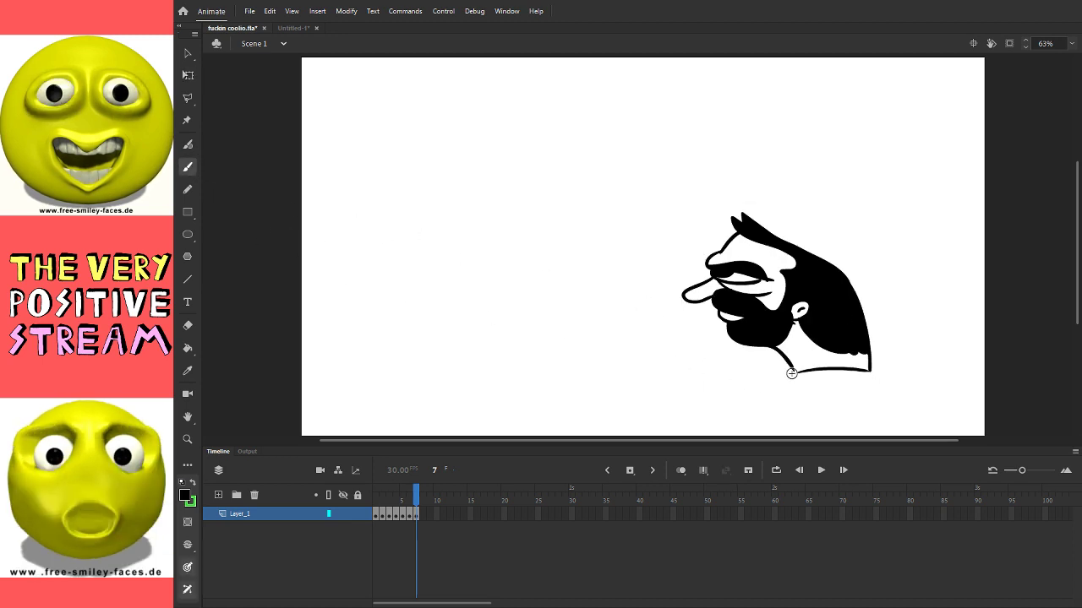
{"action": "mouse_move", "coordinate": [791, 372]}
{"action": "left_mouse_down"}
{"action": "mouse_move", "coordinate": [626, 301]}
{"action": "mouse_move", "coordinate": [612, 292]}
{"action": "mouse_move", "coordinate": [605, 229]}
{"action": "mouse_move", "coordinate": [590, 250]}
{"action": "left_mouse_up"}
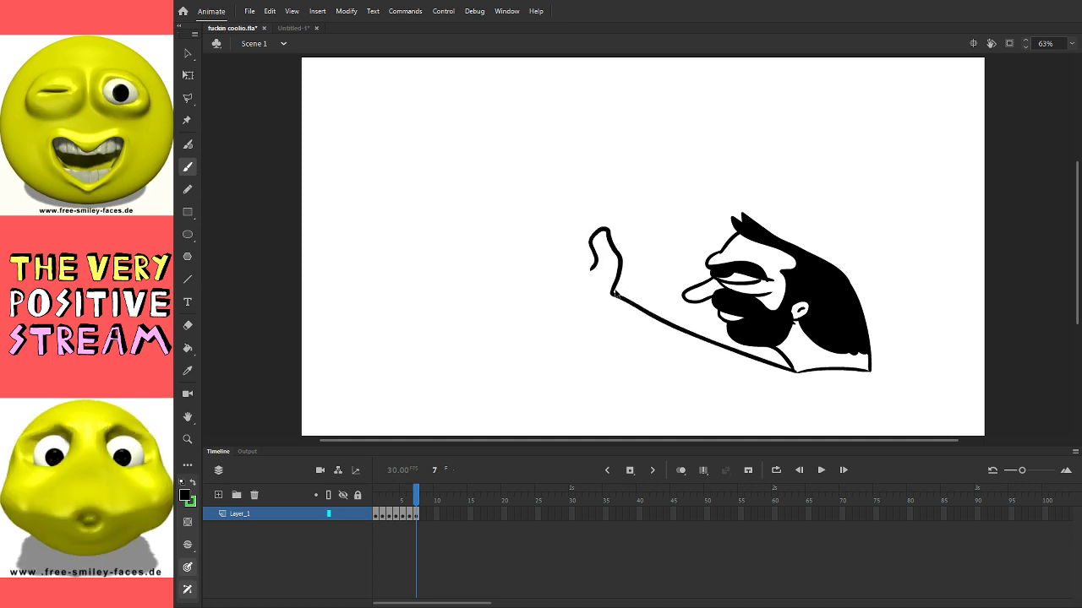
Step: Try several thumb and finger outlines at the end of the outstretched arm, and undo them
{"action": "key", "text": "ctrl+z"}
{"action": "mouse_move", "coordinate": [611, 295]}
{"action": "left_mouse_down"}
{"action": "mouse_move", "coordinate": [633, 269]}
{"action": "mouse_move", "coordinate": [635, 230]}
{"action": "mouse_move", "coordinate": [590, 259]}
{"action": "left_mouse_up"}
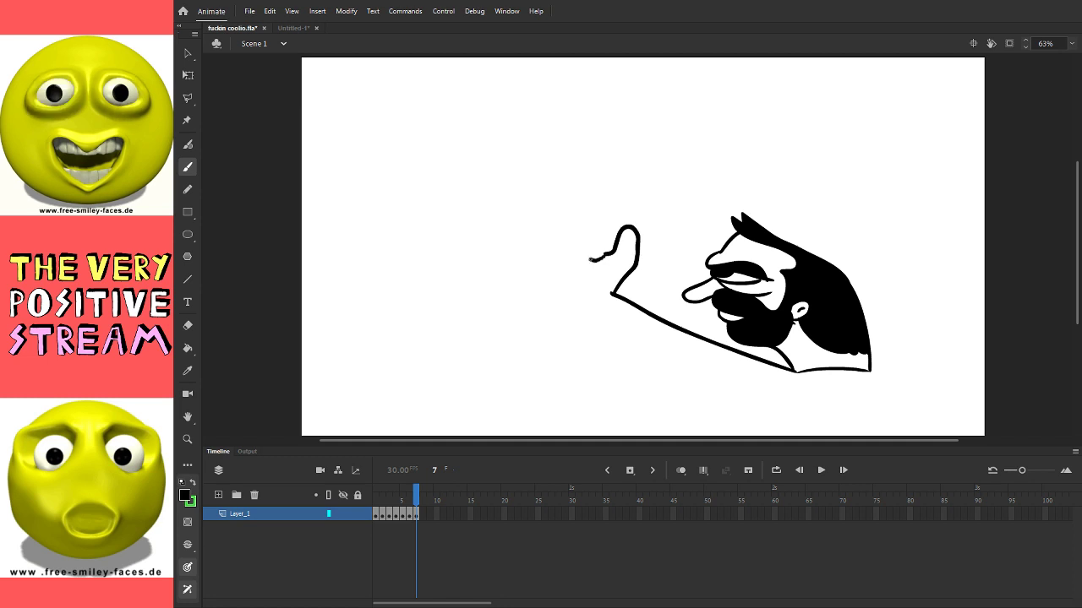
{"action": "left_click_drag", "start_coordinate": [560, 207], "coordinate": [531, 233]}
{"action": "mouse_move", "coordinate": [560, 267]}
{"action": "left_mouse_down"}
{"action": "mouse_move", "coordinate": [505, 258]}
{"action": "mouse_move", "coordinate": [526, 296]}
{"action": "left_mouse_up"}
{"action": "key", "text": "ctrl+z"}
{"action": "key", "text": "ctrl+z"}
{"action": "key", "text": "ctrl+z"}
{"action": "key", "text": "ctrl+z"}
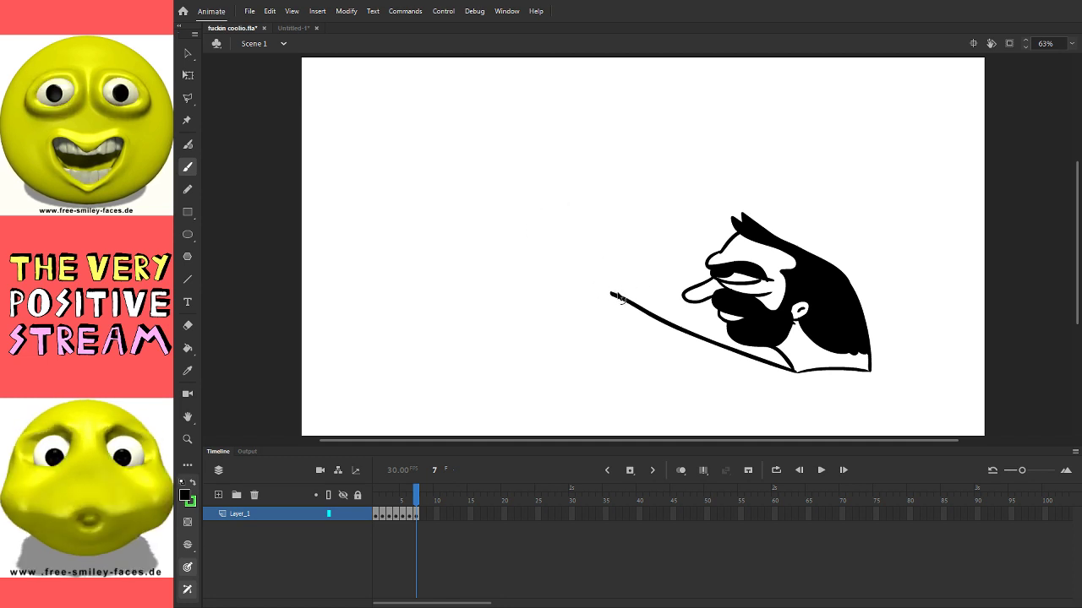
{"action": "mouse_move", "coordinate": [611, 297]}
{"action": "left_mouse_down"}
{"action": "mouse_move", "coordinate": [630, 232]}
{"action": "mouse_move", "coordinate": [609, 239]}
{"action": "left_mouse_up"}
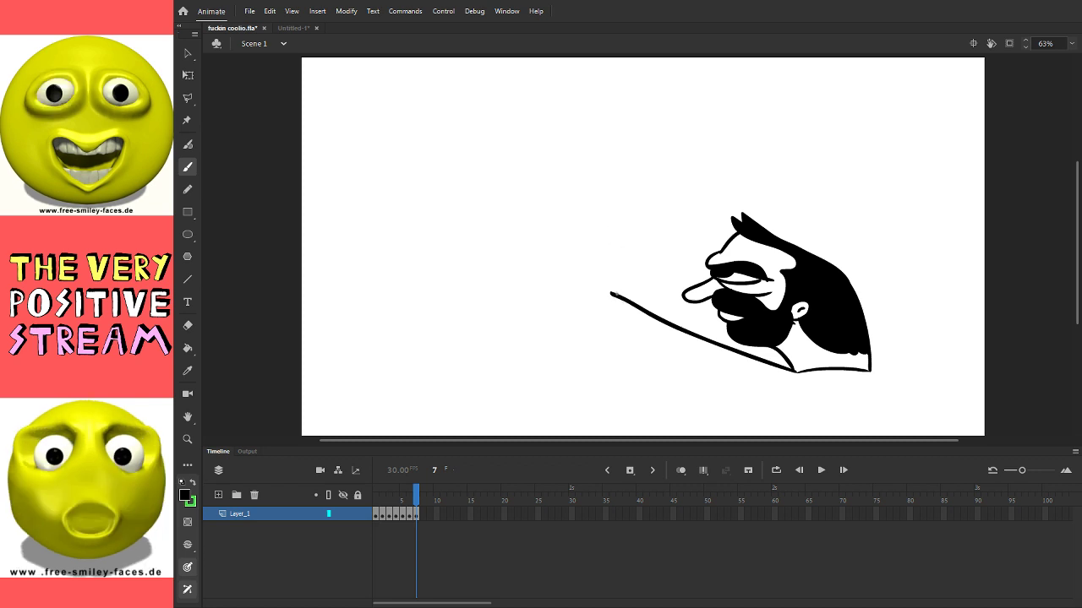
{"action": "key", "text": "ctrl+z"}
Step: Draw a raised thumb and a curled index finger at the end of the outstretched arm
{"action": "mouse_move", "coordinate": [611, 295]}
{"action": "left_mouse_down"}
{"action": "mouse_move", "coordinate": [640, 244]}
{"action": "mouse_move", "coordinate": [626, 229]}
{"action": "mouse_move", "coordinate": [611, 257]}
{"action": "left_mouse_up"}
{"action": "left_click_drag", "start_coordinate": [614, 297], "coordinate": [627, 266]}
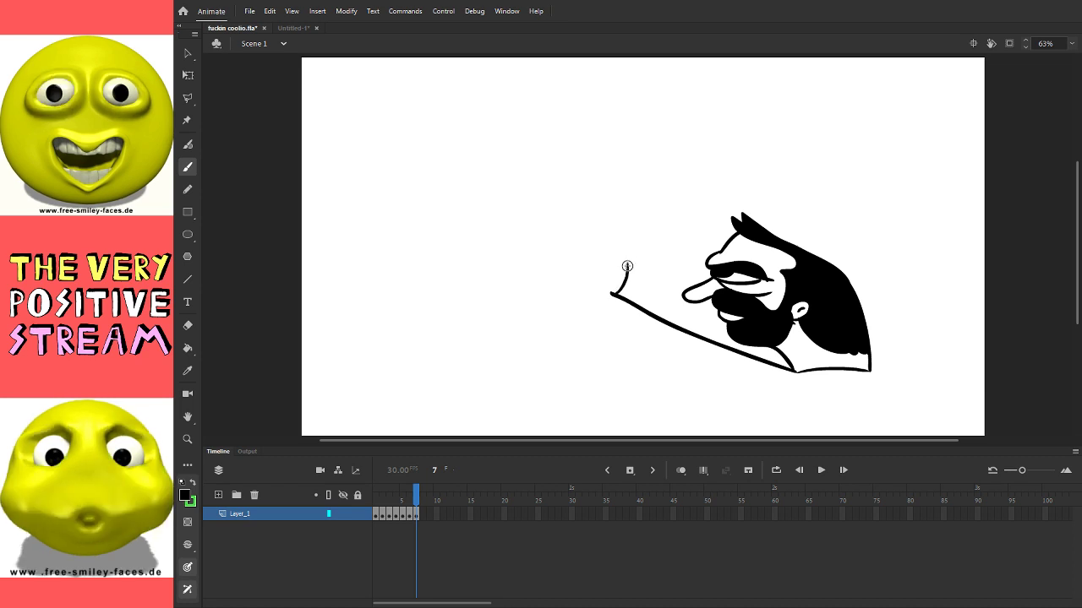
{"action": "mouse_move", "coordinate": [641, 224]}
{"action": "left_mouse_down"}
{"action": "mouse_move", "coordinate": [618, 262]}
{"action": "mouse_move", "coordinate": [614, 227]}
{"action": "left_mouse_up"}
{"action": "key", "text": "ctrl+z"}
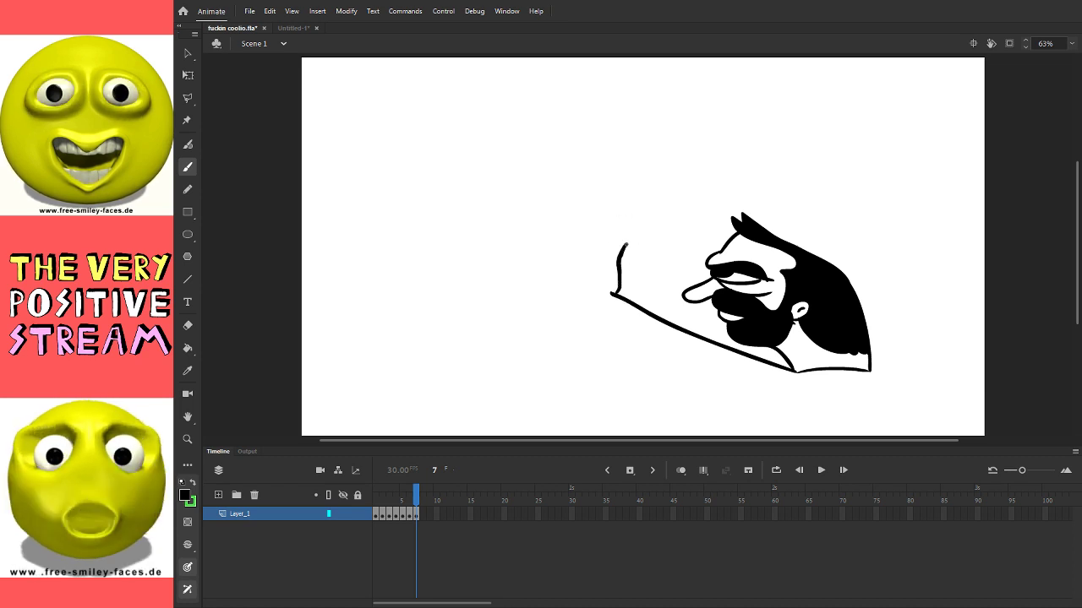
{"action": "mouse_move", "coordinate": [566, 249]}
{"action": "left_mouse_down"}
{"action": "mouse_move", "coordinate": [529, 212]}
{"action": "mouse_move", "coordinate": [488, 212]}
{"action": "left_mouse_up"}
{"action": "key", "text": "ctrl+z"}
{"action": "left_click_drag", "start_coordinate": [598, 247], "coordinate": [589, 255]}
{"action": "mouse_move", "coordinate": [562, 213]}
{"action": "left_mouse_down"}
{"action": "mouse_move", "coordinate": [534, 204]}
{"action": "mouse_move", "coordinate": [498, 224]}
{"action": "mouse_move", "coordinate": [541, 231]}
{"action": "mouse_move", "coordinate": [567, 268]}
{"action": "mouse_move", "coordinate": [541, 236]}
{"action": "mouse_move", "coordinate": [543, 253]}
{"action": "mouse_move", "coordinate": [499, 249]}
{"action": "mouse_move", "coordinate": [477, 273]}
{"action": "mouse_move", "coordinate": [494, 285]}
{"action": "mouse_move", "coordinate": [540, 279]}
{"action": "mouse_move", "coordinate": [552, 258]}
{"action": "mouse_move", "coordinate": [506, 248]}
{"action": "mouse_move", "coordinate": [482, 271]}
{"action": "left_mouse_up"}
{"action": "key", "text": "ctrl+z"}
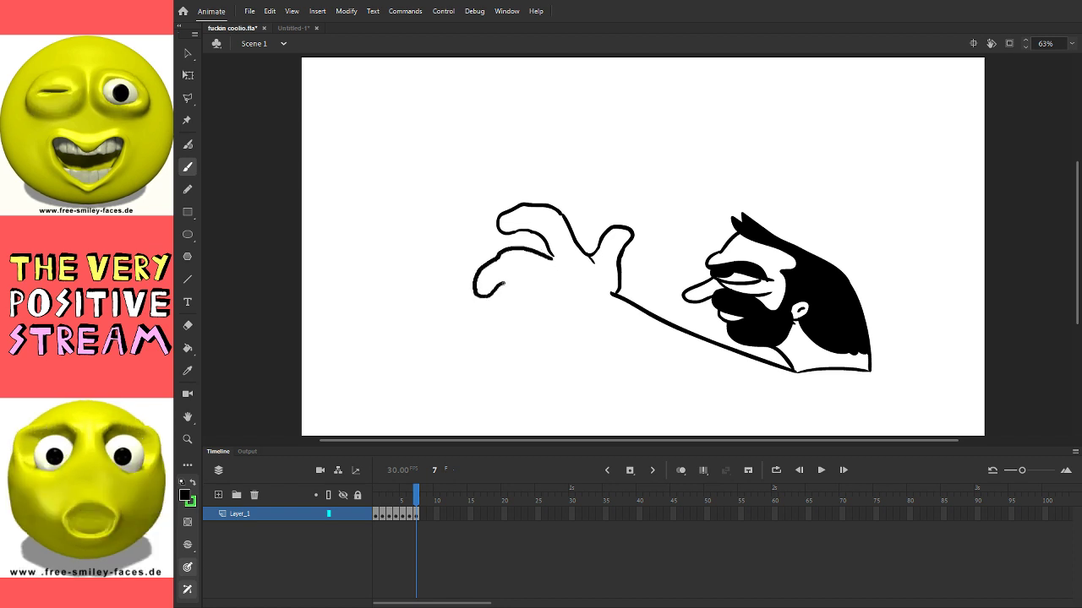
Step: Redraw the second curled finger, add a third one below it, and draw the lower edge of the palm
{"action": "key", "text": "ctrl+z"}
{"action": "mouse_move", "coordinate": [552, 256]}
{"action": "left_mouse_down"}
{"action": "mouse_move", "coordinate": [515, 247]}
{"action": "mouse_move", "coordinate": [490, 256]}
{"action": "mouse_move", "coordinate": [481, 287]}
{"action": "mouse_move", "coordinate": [544, 281]}
{"action": "left_mouse_up"}
{"action": "key", "text": "ctrl+z"}
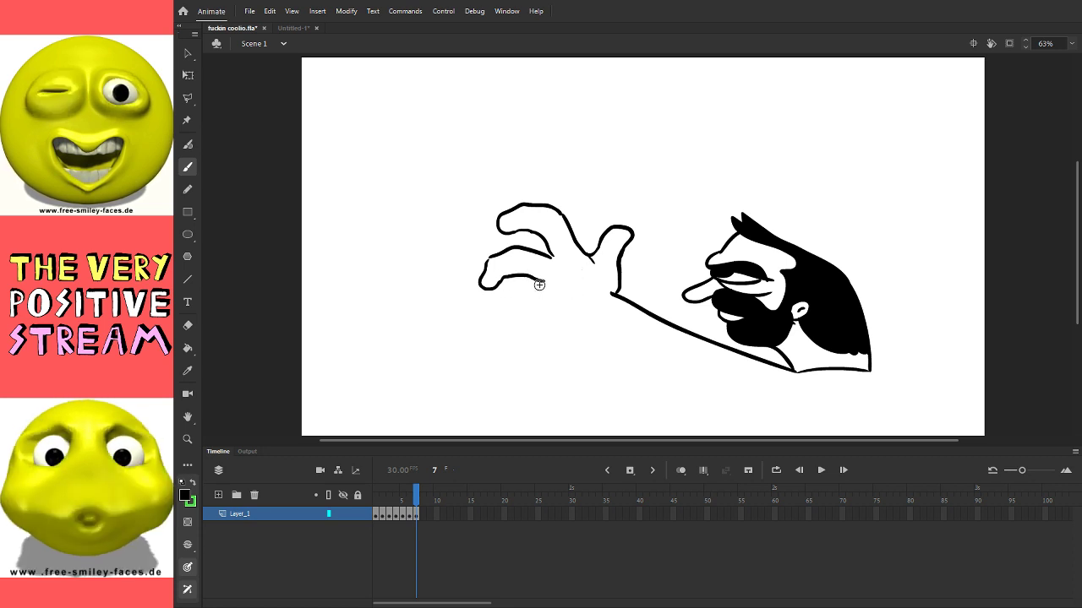
{"action": "mouse_move", "coordinate": [543, 284]}
{"action": "left_mouse_down"}
{"action": "mouse_move", "coordinate": [516, 288]}
{"action": "mouse_move", "coordinate": [491, 327]}
{"action": "mouse_move", "coordinate": [519, 299]}
{"action": "mouse_move", "coordinate": [494, 325]}
{"action": "left_mouse_up"}
{"action": "key", "text": "ctrl+z"}
{"action": "mouse_move", "coordinate": [541, 288]}
{"action": "left_mouse_down"}
{"action": "mouse_move", "coordinate": [505, 299]}
{"action": "mouse_move", "coordinate": [497, 319]}
{"action": "mouse_move", "coordinate": [509, 330]}
{"action": "mouse_move", "coordinate": [545, 311]}
{"action": "left_mouse_up"}
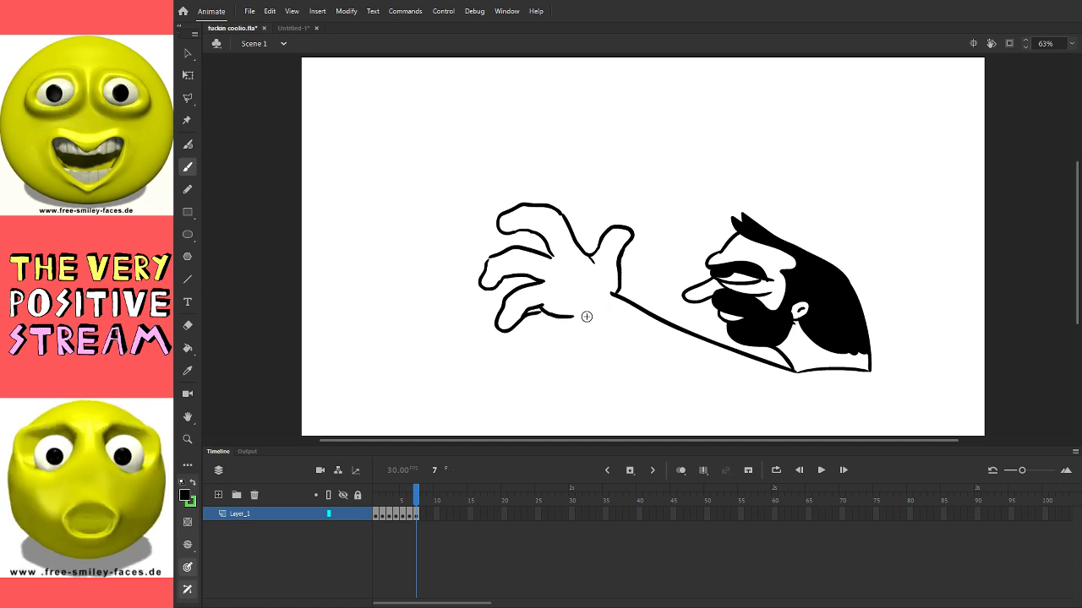
{"action": "left_click_drag", "start_coordinate": [543, 307], "coordinate": [584, 318]}
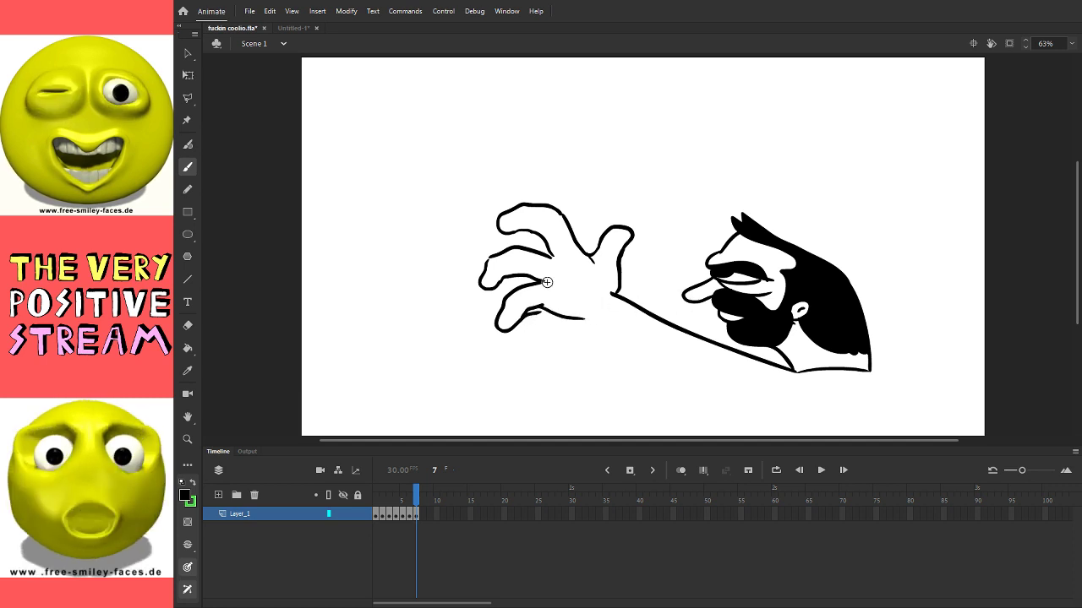
Step: Add crease lines inside the palm and small wrinkle marks on the upper two fingers
{"action": "mouse_move", "coordinate": [546, 281]}
{"action": "left_mouse_down"}
{"action": "mouse_move", "coordinate": [565, 288]}
{"action": "mouse_move", "coordinate": [580, 273]}
{"action": "left_mouse_up"}
{"action": "left_click_drag", "start_coordinate": [495, 256], "coordinate": [499, 264]}
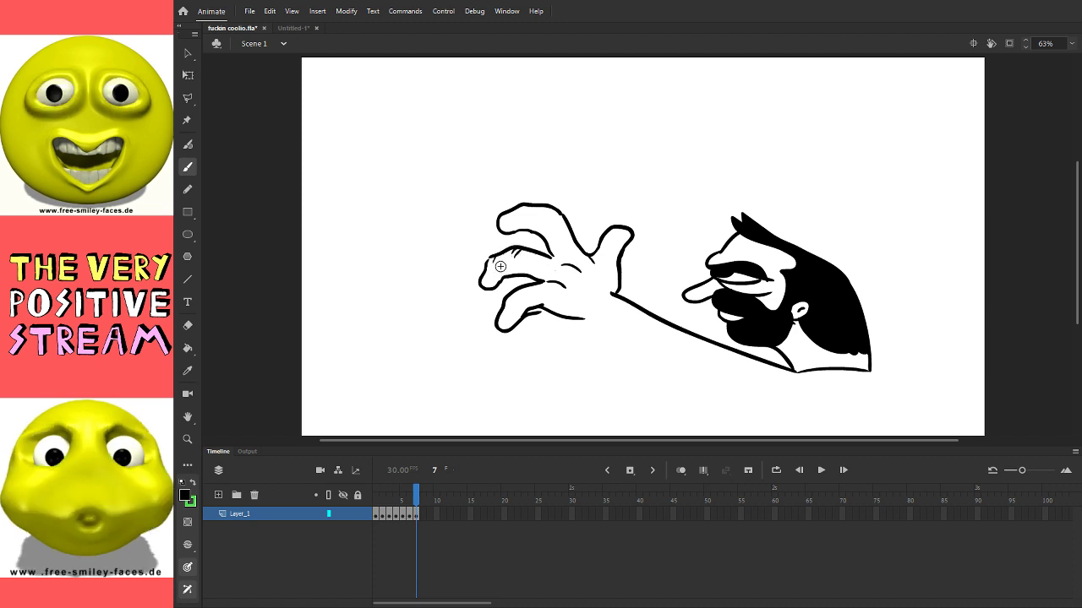
{"action": "left_click_drag", "start_coordinate": [502, 218], "coordinate": [516, 213]}
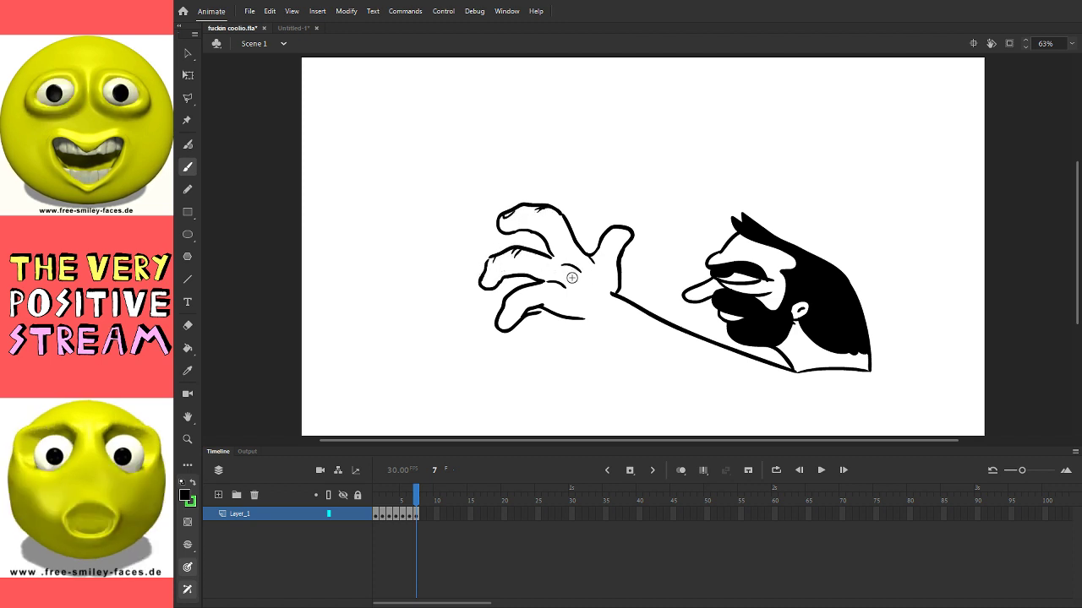
Step: Redraw the thumb's outer edge down to the arm line and erase the overlapping lines at the wrist
{"action": "left_click_drag", "start_coordinate": [623, 240], "coordinate": [619, 289]}
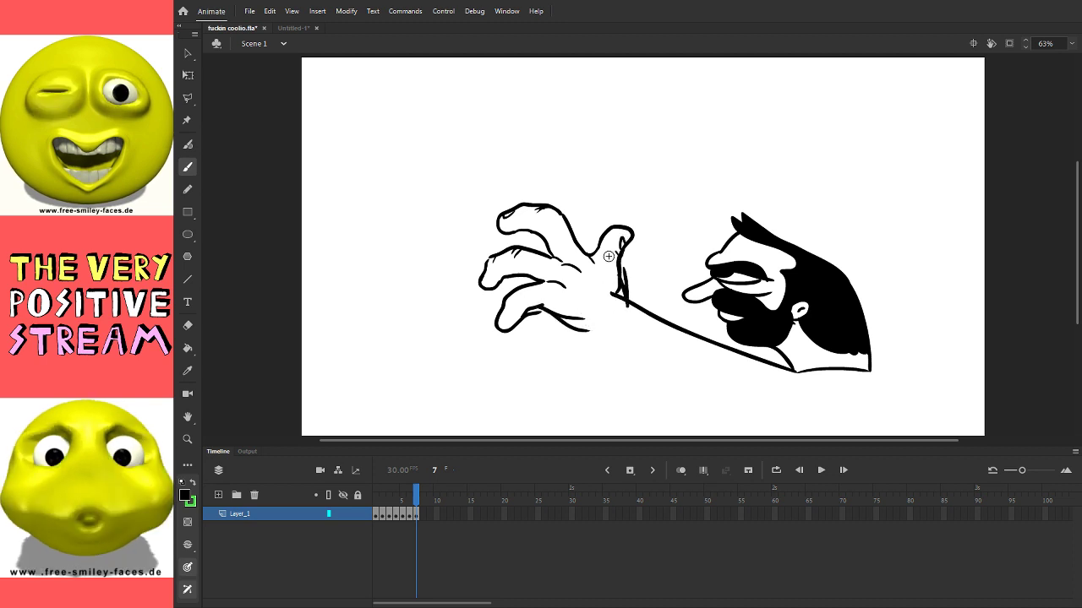
{"action": "key", "text": "e"}
{"action": "left_click_drag", "start_coordinate": [623, 307], "coordinate": [612, 295]}
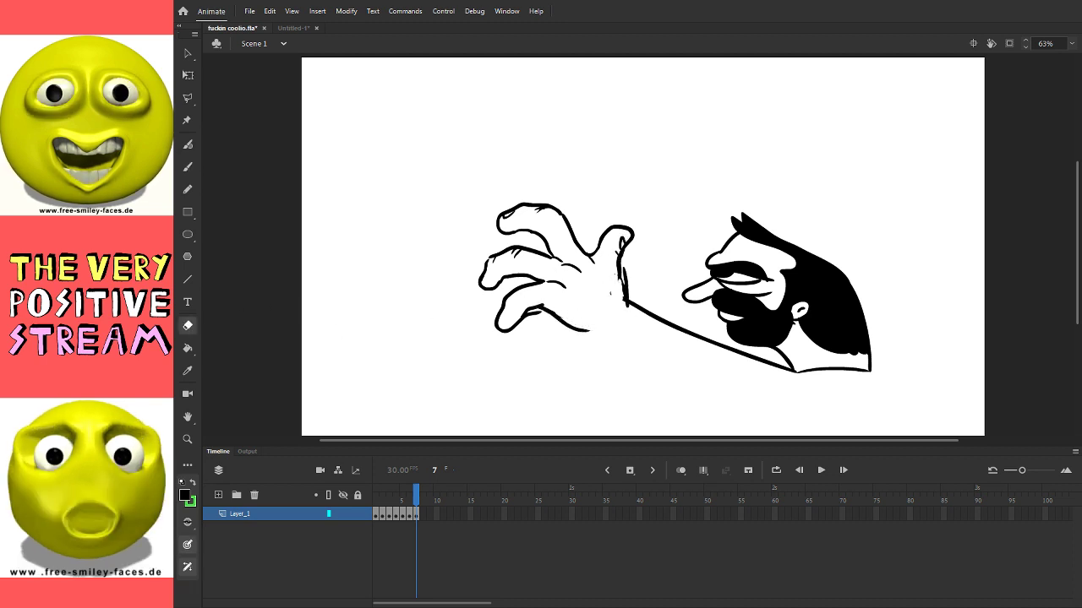
Step: Add more palm creases and draw the arm's lower edge from the palm back towards the shoulder
{"action": "left_click", "coordinate": [188, 168]}
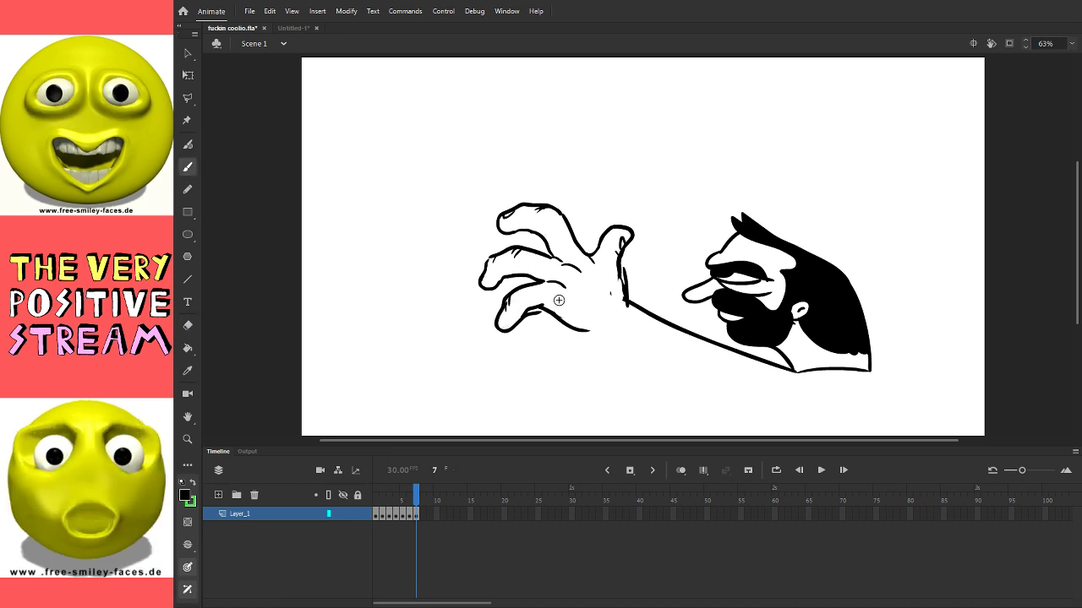
{"action": "left_click_drag", "start_coordinate": [571, 289], "coordinate": [594, 306]}
{"action": "key", "text": "ctrl+z"}
{"action": "mouse_move", "coordinate": [580, 328]}
{"action": "left_mouse_down"}
{"action": "mouse_move", "coordinate": [648, 377]}
{"action": "mouse_move", "coordinate": [758, 418]}
{"action": "left_mouse_up"}
{"action": "key", "text": "ctrl+z"}
{"action": "left_click_drag", "start_coordinate": [581, 331], "coordinate": [727, 396]}
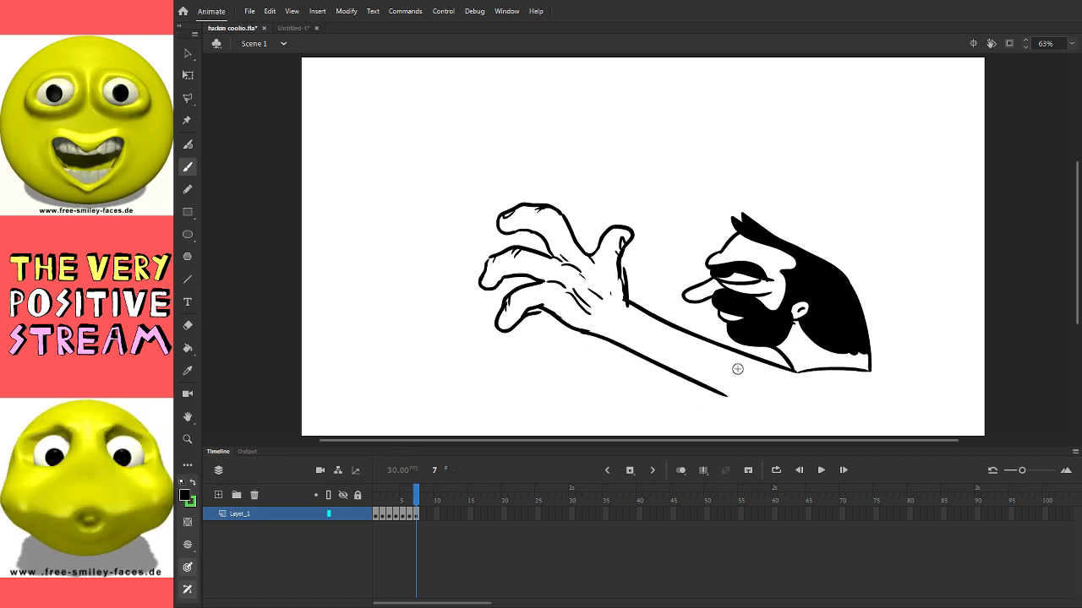
{"action": "left_click_drag", "start_coordinate": [580, 336], "coordinate": [729, 364]}
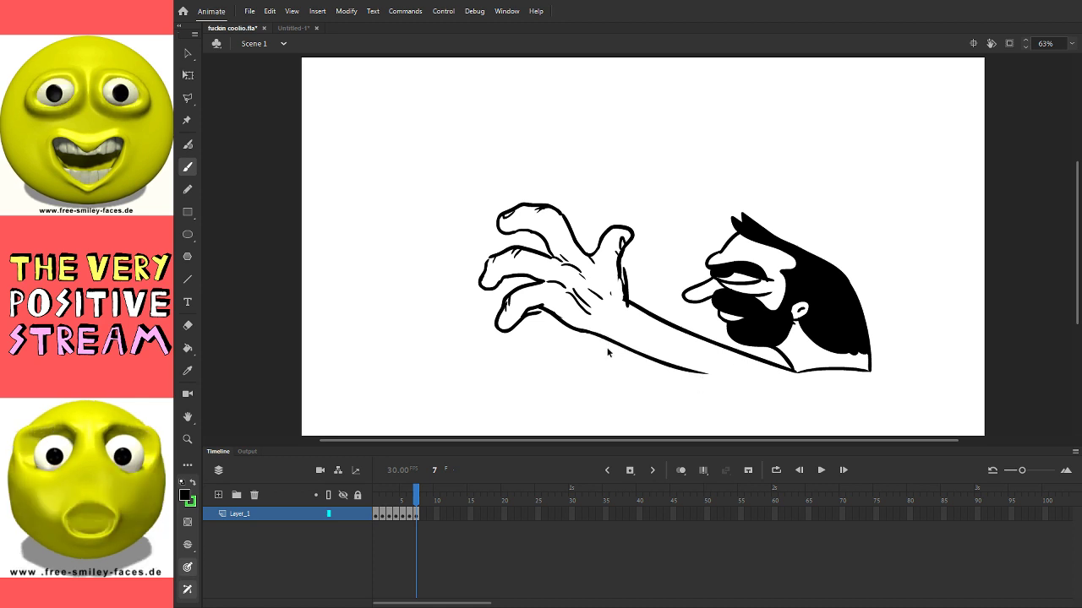
{"action": "left_click_drag", "start_coordinate": [612, 347], "coordinate": [690, 382]}
Step: Draw a short sleeve around the upper arm, plus the back line and front torso line running off the stage
{"action": "mouse_move", "coordinate": [745, 355]}
{"action": "left_mouse_down"}
{"action": "mouse_move", "coordinate": [712, 387]}
{"action": "mouse_move", "coordinate": [749, 414]}
{"action": "left_mouse_up"}
{"action": "key", "text": "ctrl+z"}
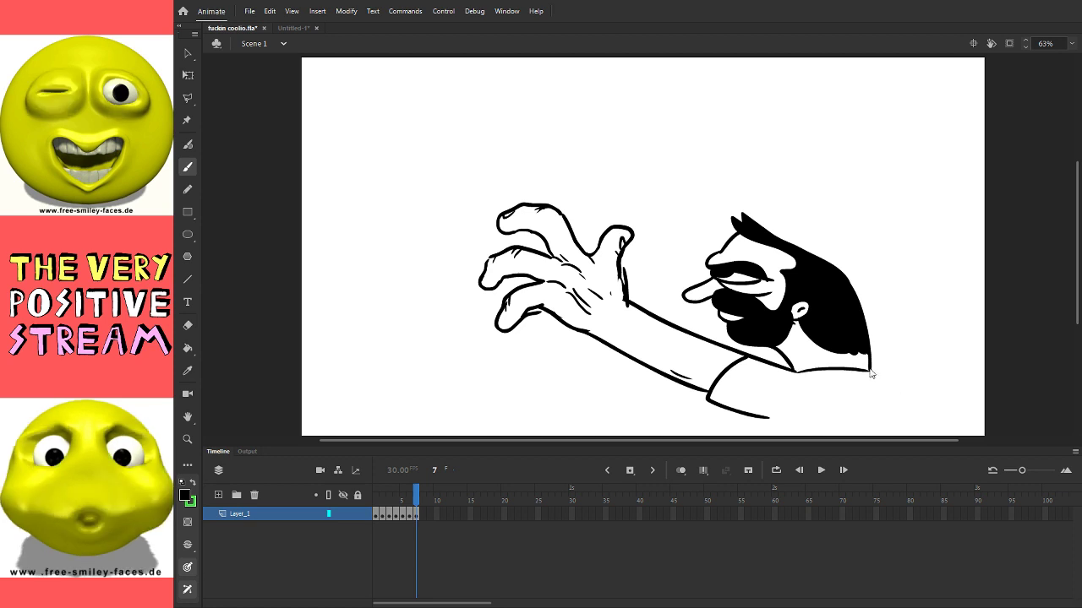
{"action": "left_click_drag", "start_coordinate": [871, 371], "coordinate": [916, 434]}
{"action": "left_click_drag", "start_coordinate": [767, 416], "coordinate": [820, 427]}
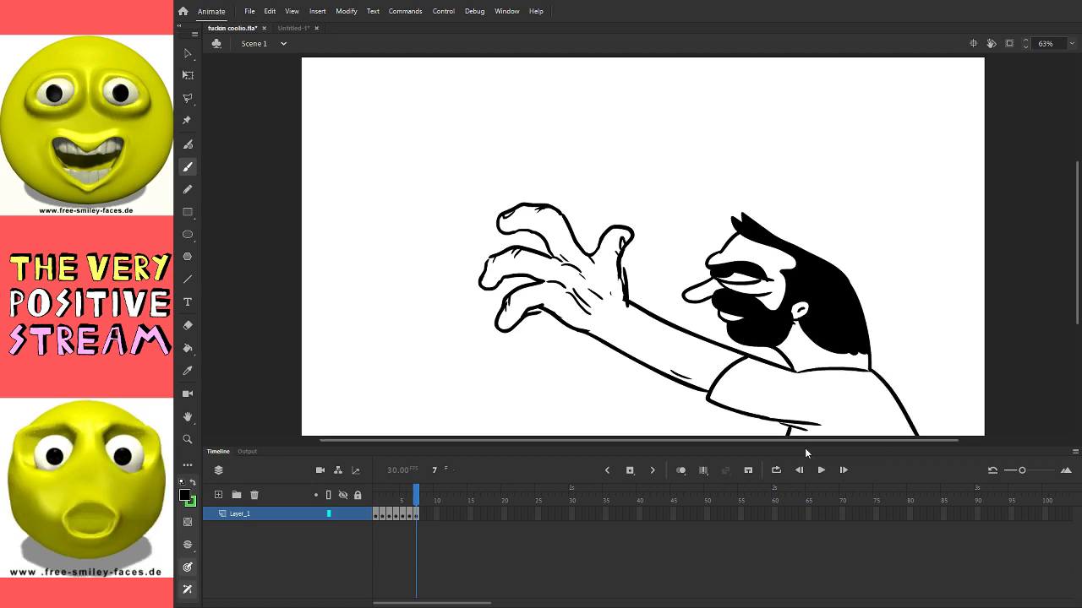
Step: Add loose hair strokes across the forearm and erase the short crease near the sleeve
{"action": "mouse_move", "coordinate": [610, 338]}
{"action": "left_mouse_down"}
{"action": "mouse_move", "coordinate": [657, 311]}
{"action": "mouse_move", "coordinate": [725, 336]}
{"action": "left_mouse_up"}
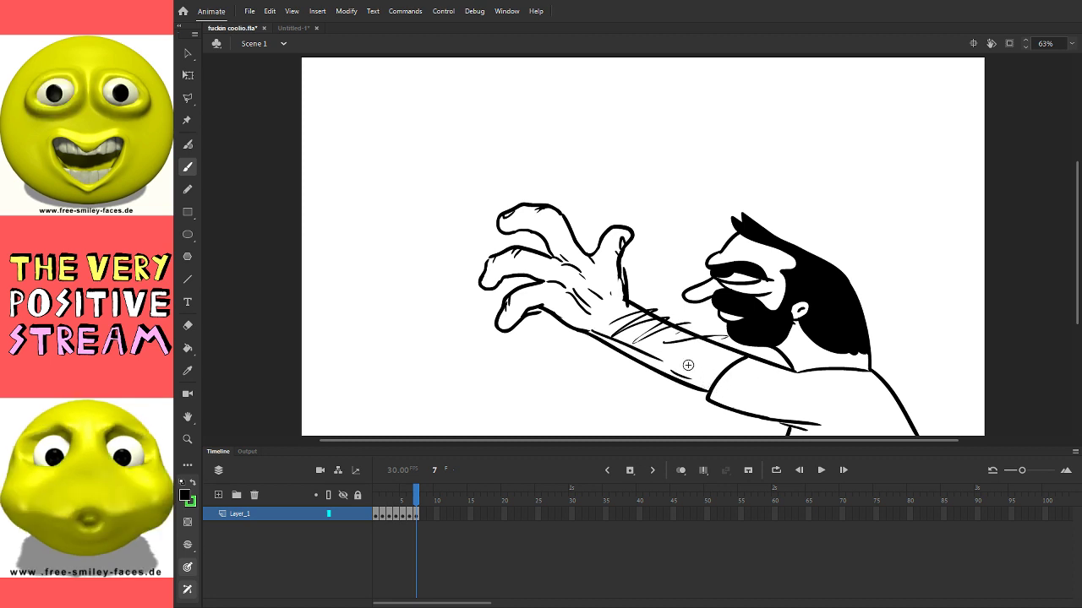
{"action": "left_click", "coordinate": [188, 326]}
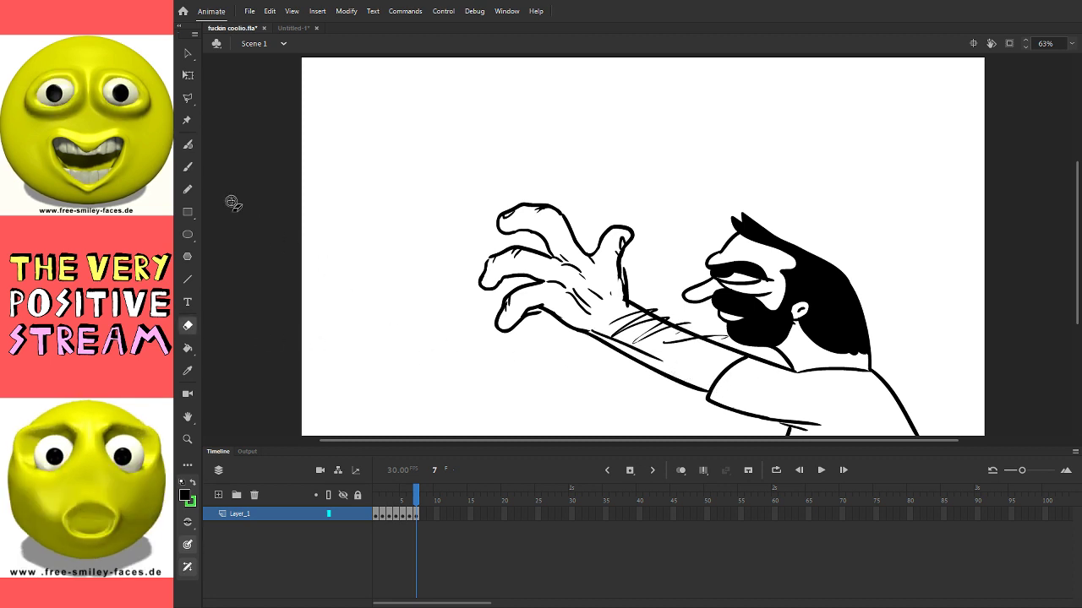
{"action": "key", "text": "b"}
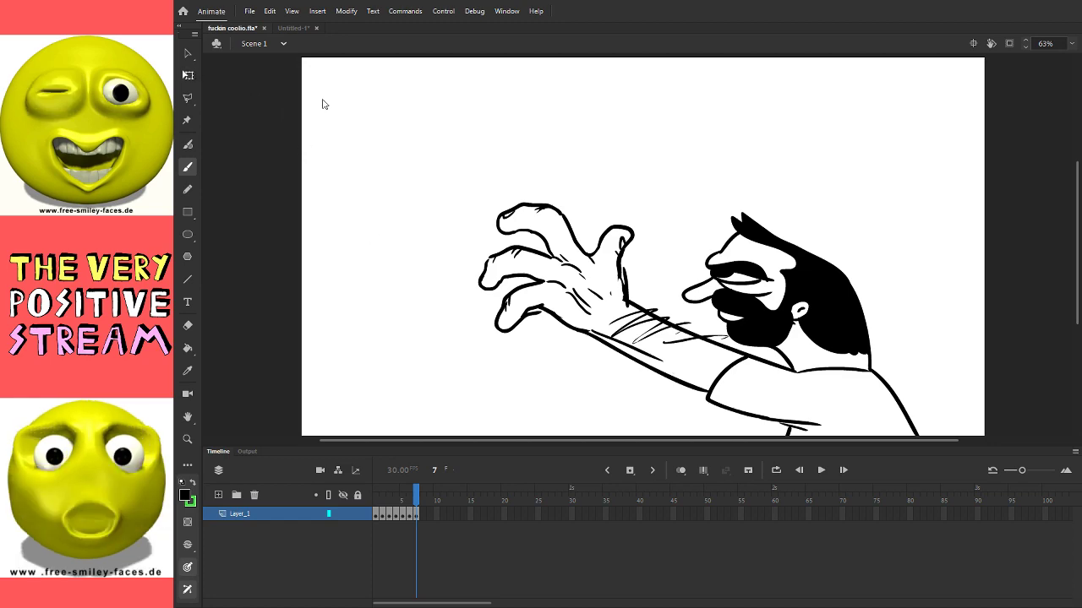
Step: Select the whole bearded character and move it towards the stage's right edge
{"action": "key", "text": "q"}
{"action": "key", "text": "ctrl+a"}
{"action": "mouse_move", "coordinate": [835, 337]}
{"action": "left_mouse_down"}
{"action": "mouse_move", "coordinate": [896, 311]}
{"action": "mouse_move", "coordinate": [927, 329]}
{"action": "left_mouse_up"}
{"action": "left_click", "coordinate": [861, 358]}
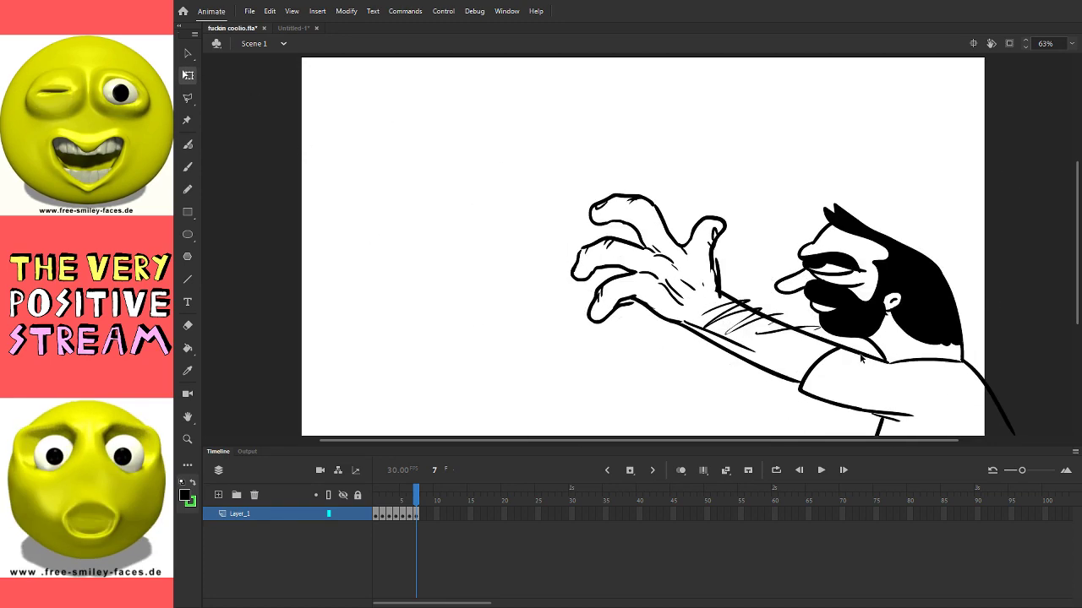
Step: Draw a small worried figure with an oval head in front of the reaching hand, both hands holding a rounded cloth
{"action": "left_click", "coordinate": [187, 168]}
{"action": "left_click_drag", "start_coordinate": [476, 237], "coordinate": [505, 302]}
{"action": "key", "text": "ctrl+z"}
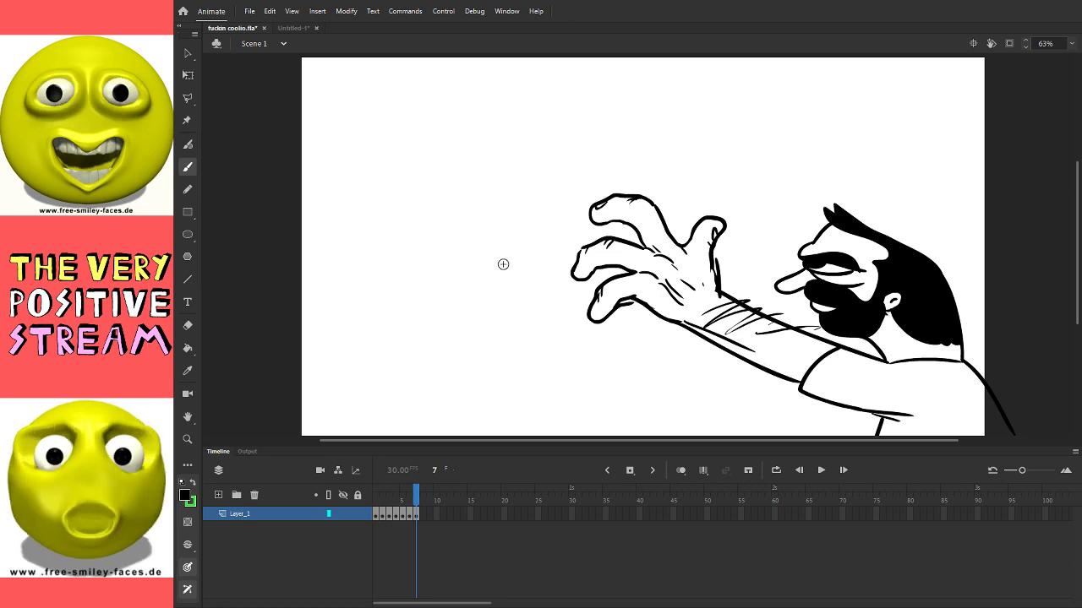
{"action": "mouse_move", "coordinate": [546, 277]}
{"action": "left_mouse_down"}
{"action": "mouse_move", "coordinate": [545, 212]}
{"action": "mouse_move", "coordinate": [548, 277]}
{"action": "left_mouse_up"}
{"action": "left_click", "coordinate": [542, 240]}
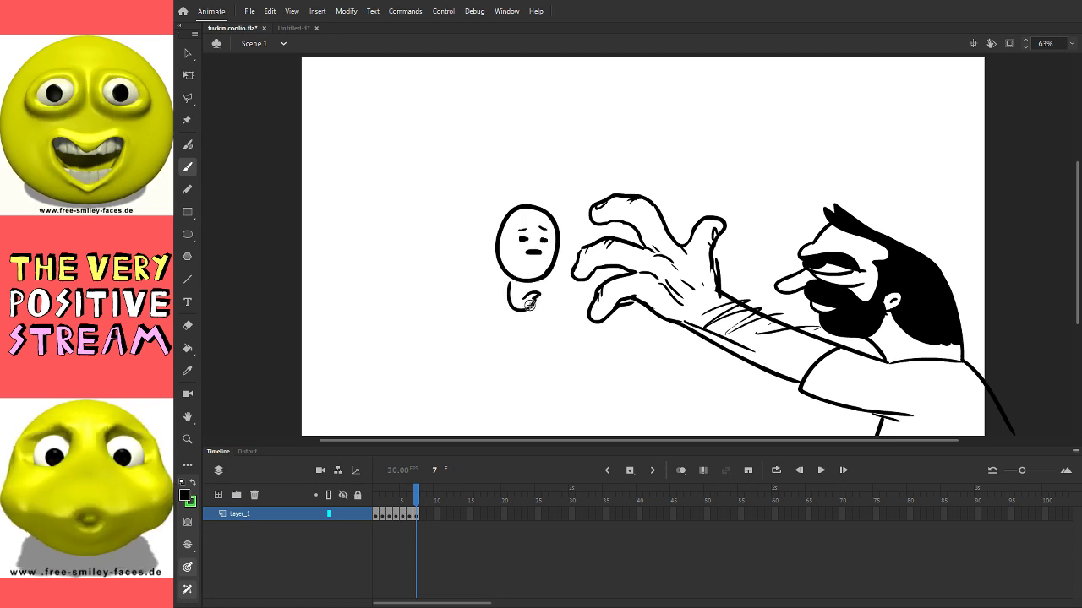
{"action": "mouse_move", "coordinate": [524, 300]}
{"action": "left_mouse_down"}
{"action": "mouse_move", "coordinate": [579, 381]}
{"action": "mouse_move", "coordinate": [572, 293]}
{"action": "left_mouse_up"}
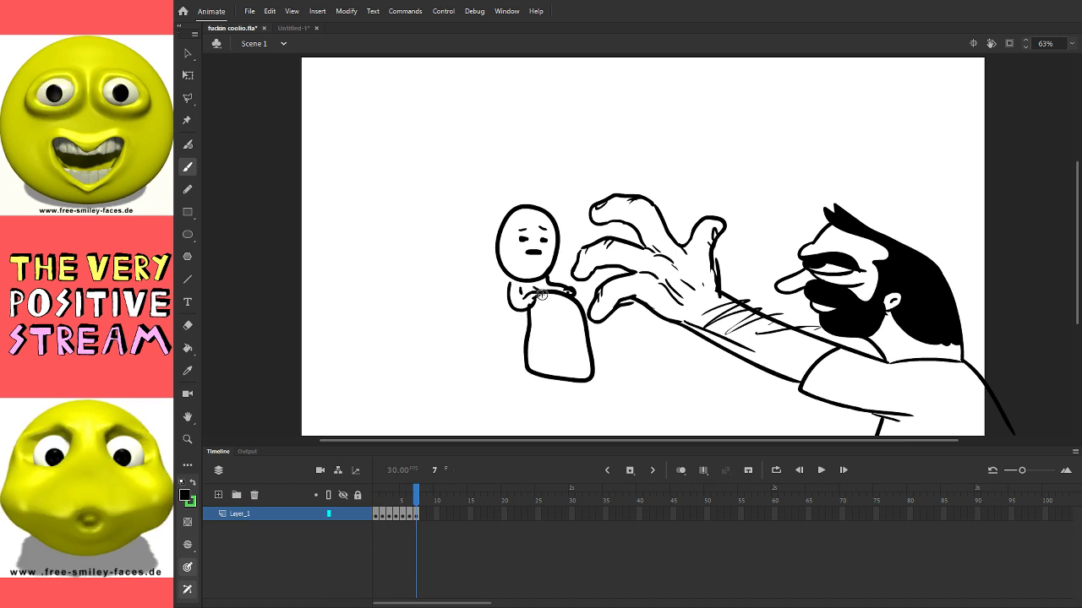
Step: Rework the bearded man's eye with the eraser and brush so it has a black pupil facing the small figure
{"action": "left_click", "coordinate": [188, 325]}
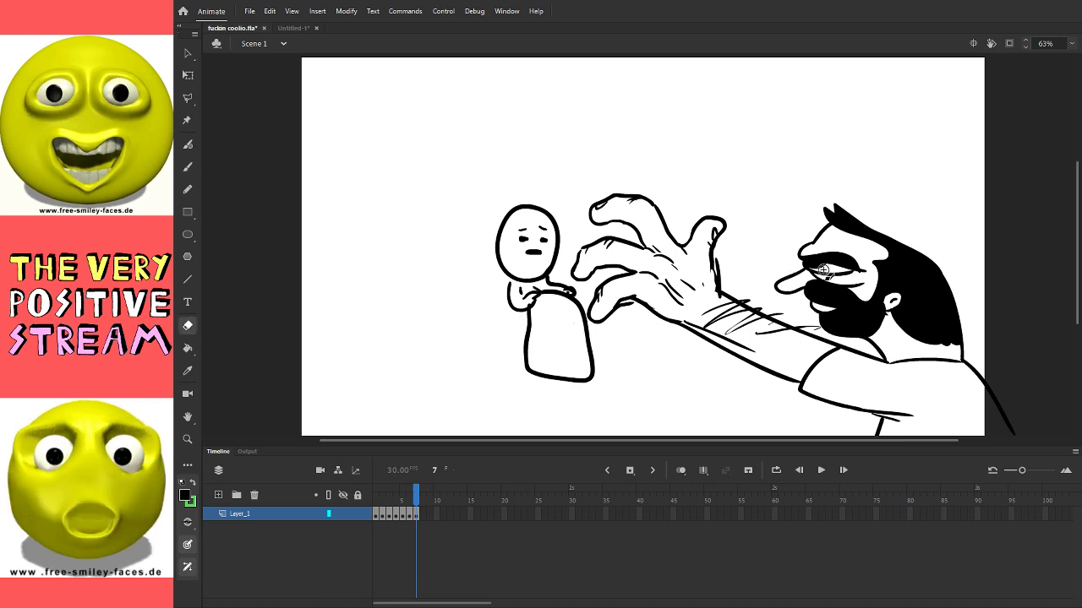
{"action": "key", "text": "b"}
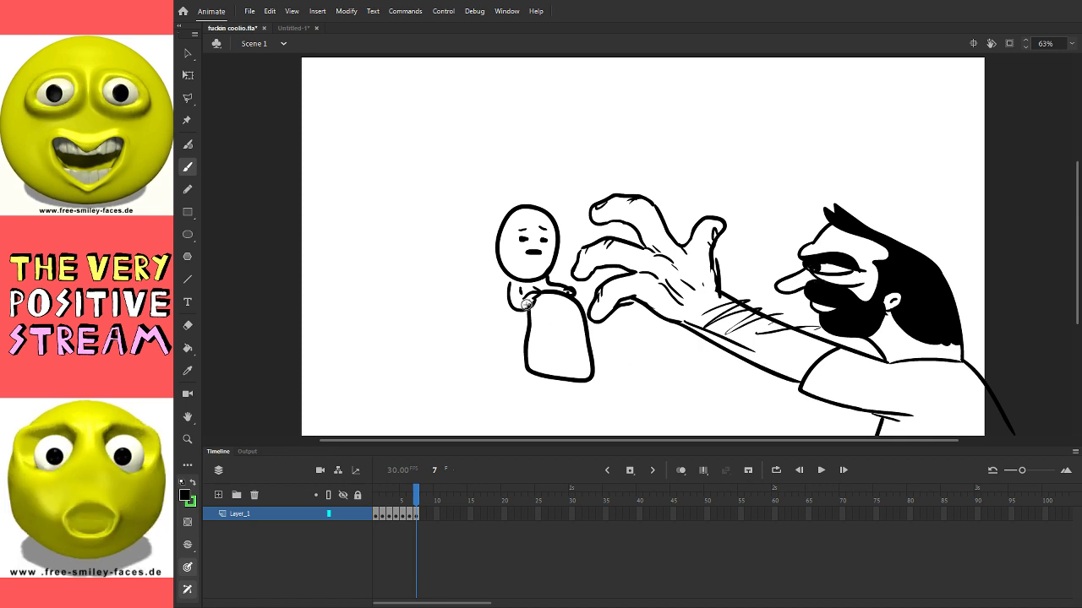
Step: Draw the small figure's legs and feet below the cloth and a curled hair strand on each side of its head
{"action": "key", "text": "ctrl+z"}
{"action": "left_click_drag", "start_coordinate": [509, 342], "coordinate": [521, 398]}
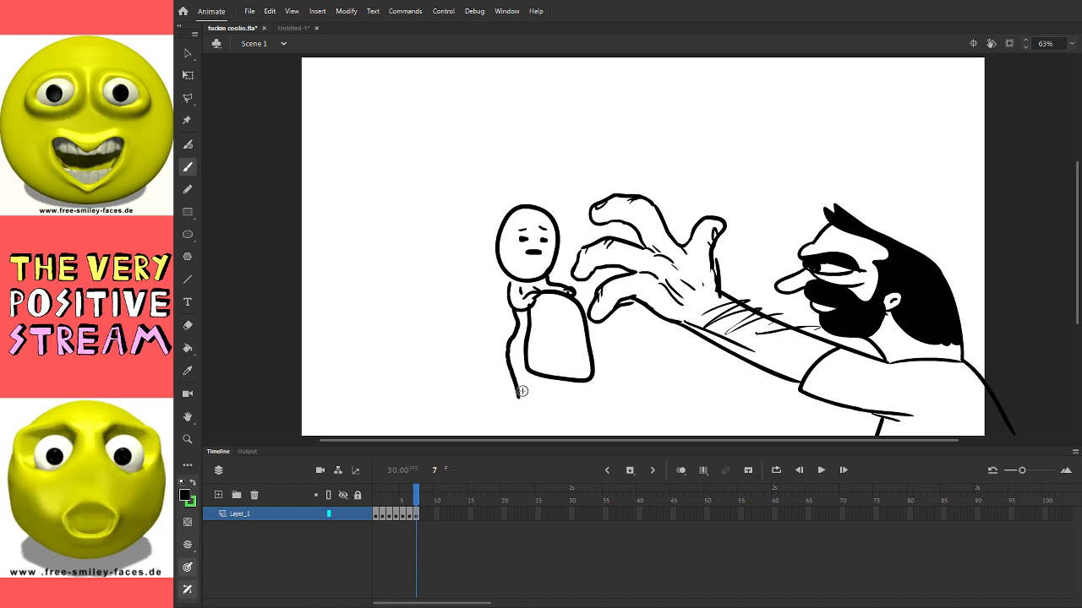
{"action": "key", "text": "ctrl+z"}
{"action": "mouse_move", "coordinate": [511, 306]}
{"action": "left_mouse_down"}
{"action": "mouse_move", "coordinate": [522, 403]}
{"action": "mouse_move", "coordinate": [513, 417]}
{"action": "left_mouse_up"}
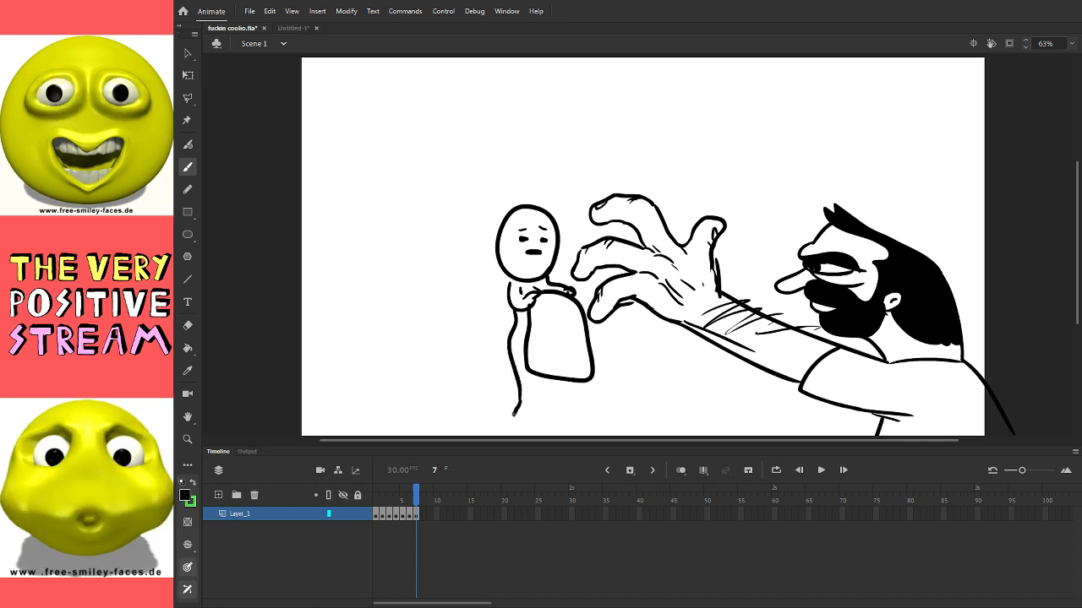
{"action": "left_click_drag", "start_coordinate": [537, 335], "coordinate": [545, 407]}
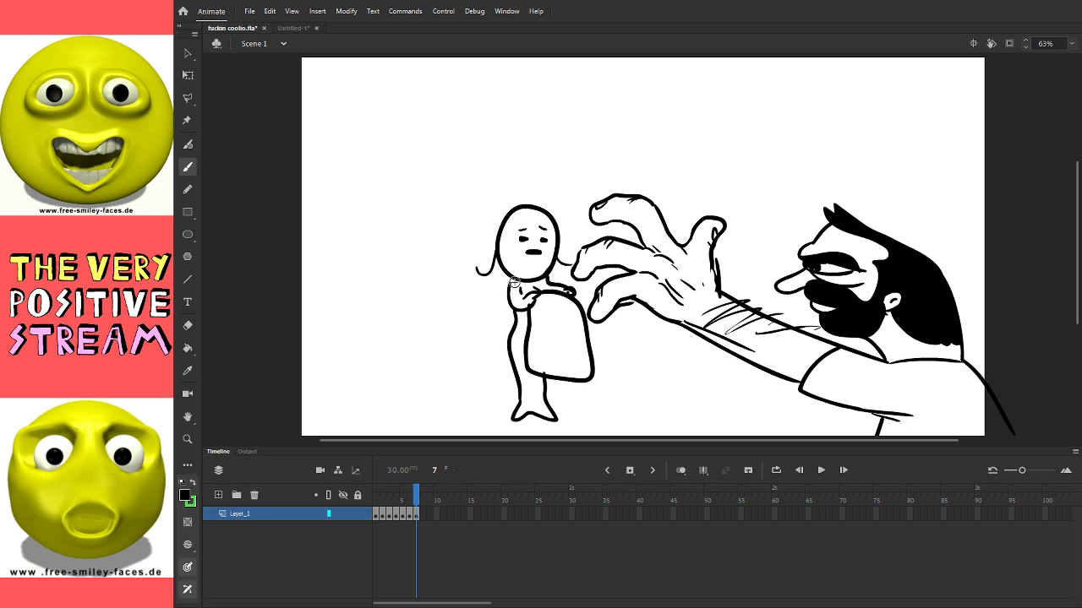
Step: Lasso the whole small figure and move it slightly away from the reaching fingers
{"action": "left_click", "coordinate": [188, 97]}
{"action": "mouse_move", "coordinate": [490, 458]}
{"action": "left_mouse_down"}
{"action": "mouse_move", "coordinate": [621, 389]}
{"action": "mouse_move", "coordinate": [591, 324]}
{"action": "left_mouse_up"}
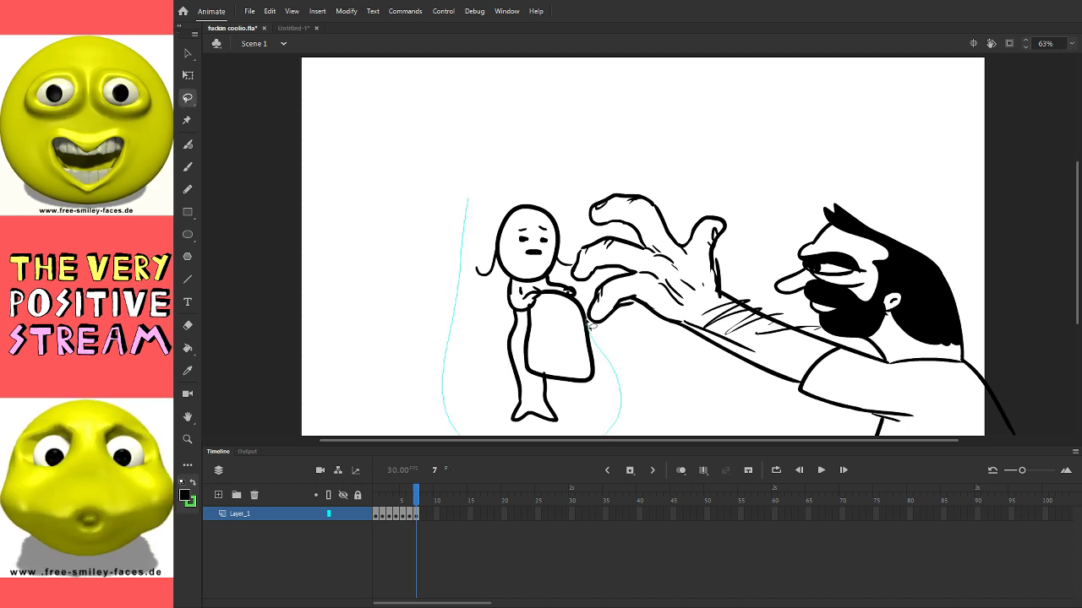
{"action": "mouse_move", "coordinate": [579, 280]}
{"action": "left_mouse_down"}
{"action": "mouse_move", "coordinate": [562, 208]}
{"action": "mouse_move", "coordinate": [507, 203]}
{"action": "left_mouse_up"}
{"action": "key", "text": "q"}
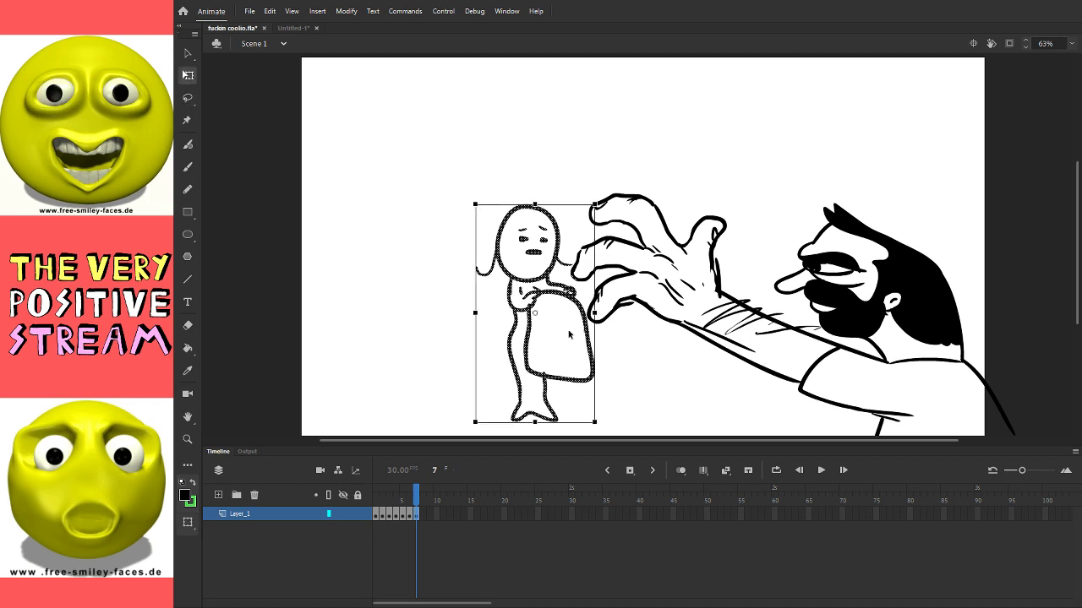
{"action": "left_click_drag", "start_coordinate": [580, 345], "coordinate": [568, 345]}
{"action": "key", "text": "b"}
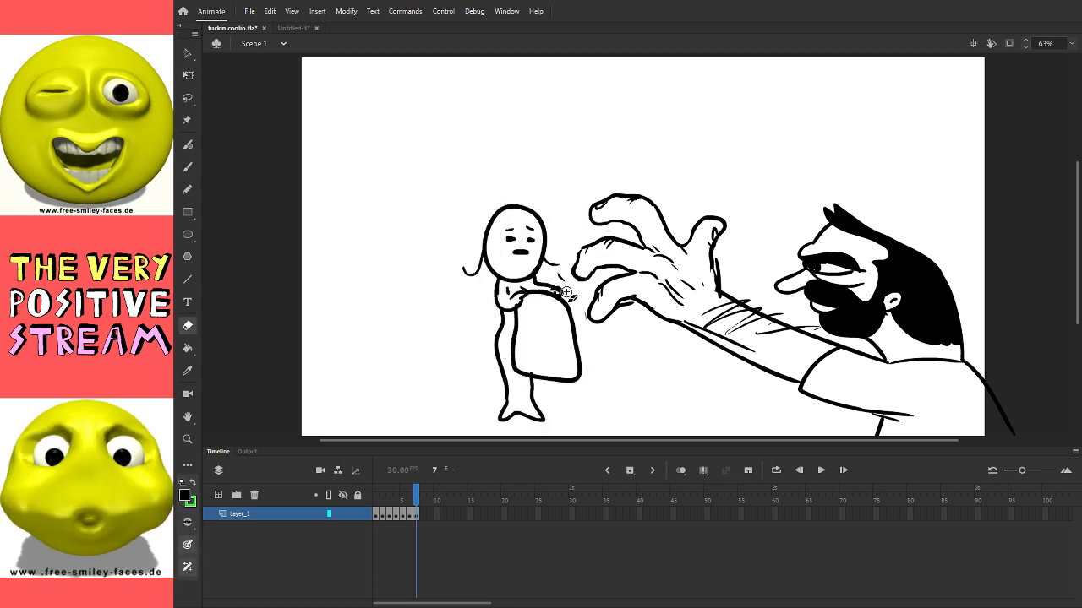
Step: Erase the stray marks beside the small figure's hand, then add a line between its legs and a waist line
{"action": "key", "text": "e"}
{"action": "key", "text": "b"}
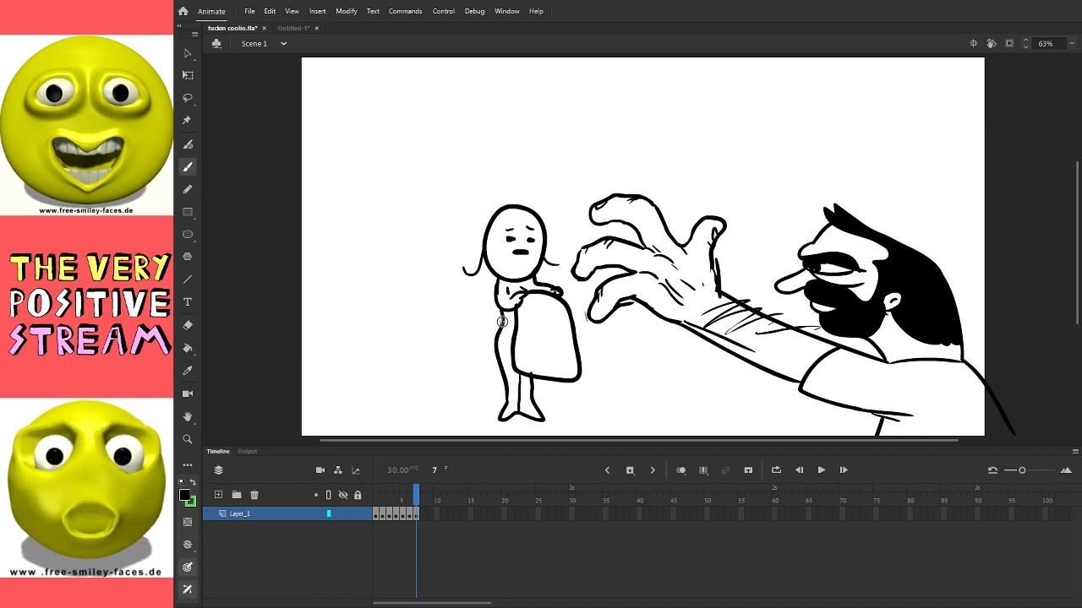
{"action": "left_click_drag", "start_coordinate": [497, 326], "coordinate": [514, 321]}
Step: Fill the small figure's cloth with bright lime green using the Paint Bucket
{"action": "left_click", "coordinate": [187, 347]}
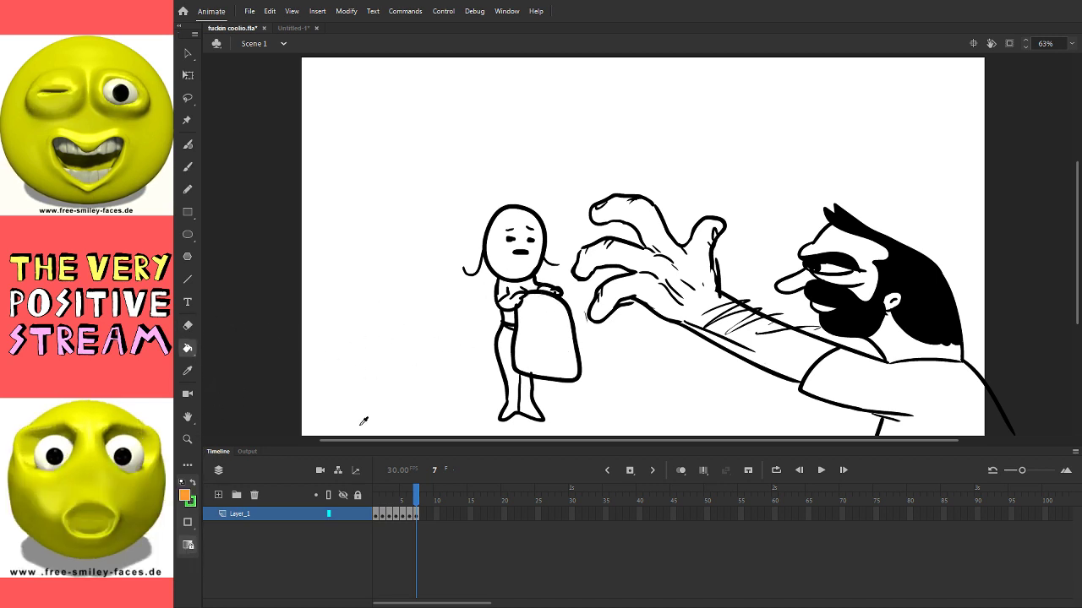
{"action": "left_click", "coordinate": [553, 357]}
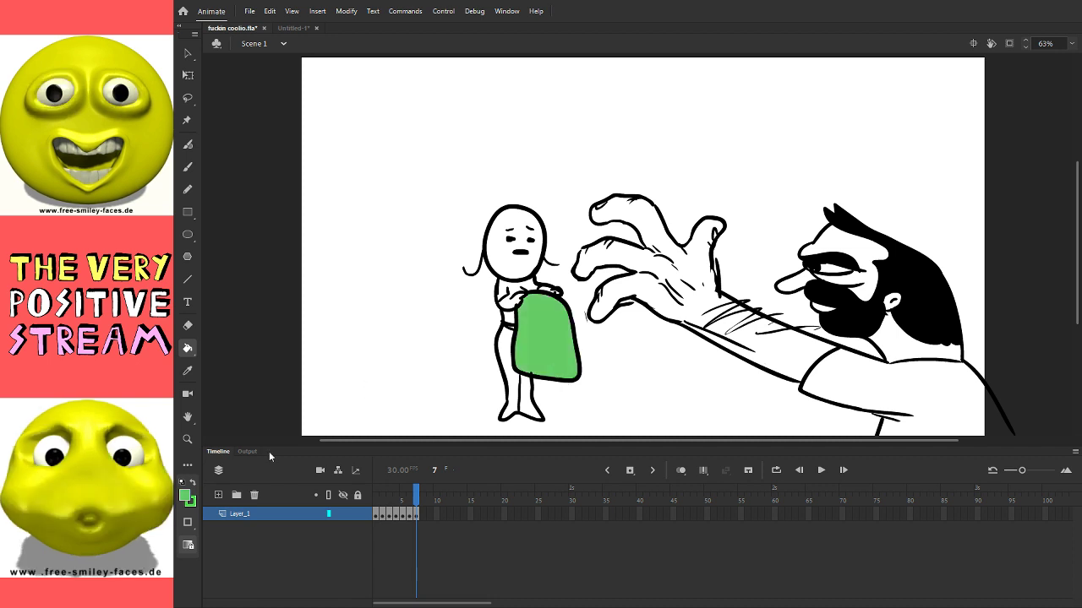
{"action": "left_click", "coordinate": [378, 377]}
{"action": "left_click", "coordinate": [558, 346]}
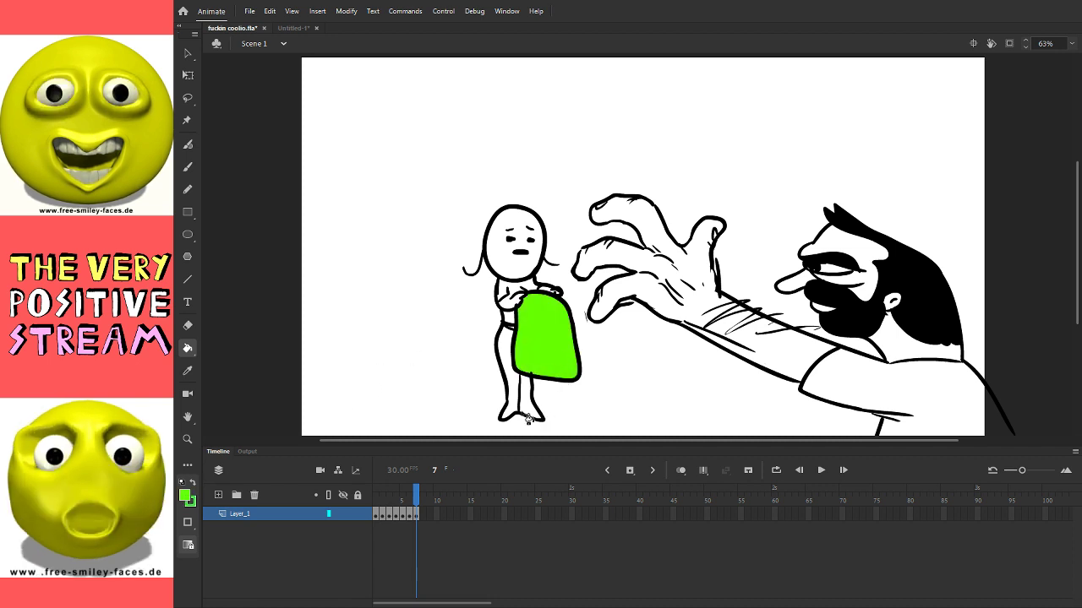
Step: Set the fill colour to black, try brush strokes in the empty area behind the small figure, and undo them
{"action": "left_click", "coordinate": [187, 76]}
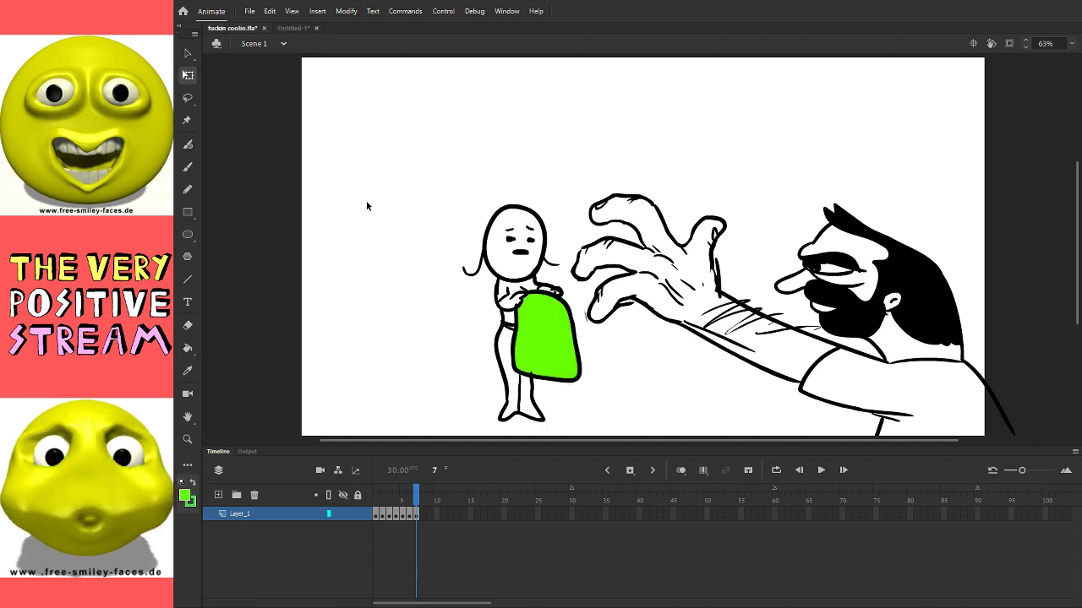
{"action": "left_click", "coordinate": [188, 166]}
{"action": "mouse_move", "coordinate": [420, 212]}
{"action": "left_mouse_down"}
{"action": "mouse_move", "coordinate": [386, 291]}
{"action": "mouse_move", "coordinate": [486, 419]}
{"action": "left_mouse_up"}
{"action": "left_click", "coordinate": [185, 496]}
{"action": "left_click", "coordinate": [234, 374]}
{"action": "key", "text": "ctrl+z"}
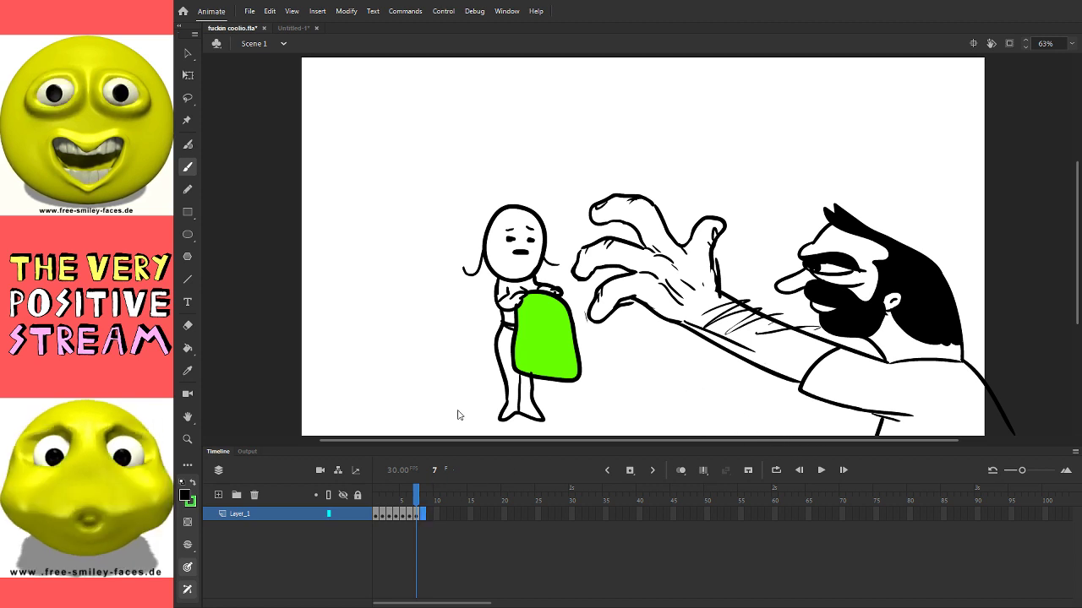
{"action": "left_click_drag", "start_coordinate": [370, 285], "coordinate": [389, 358]}
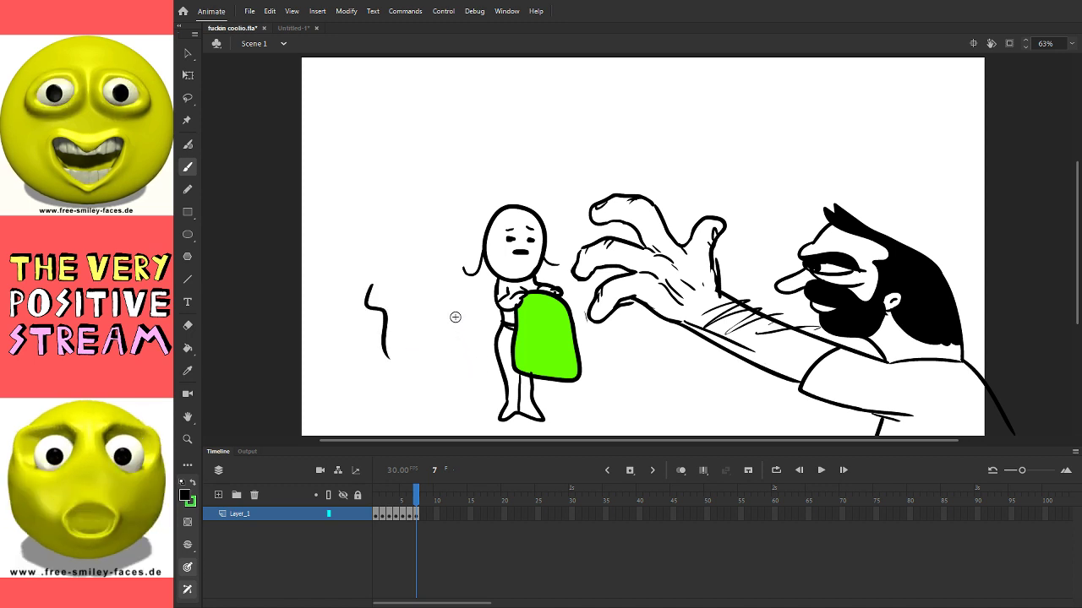
{"action": "key", "text": "ctrl+z"}
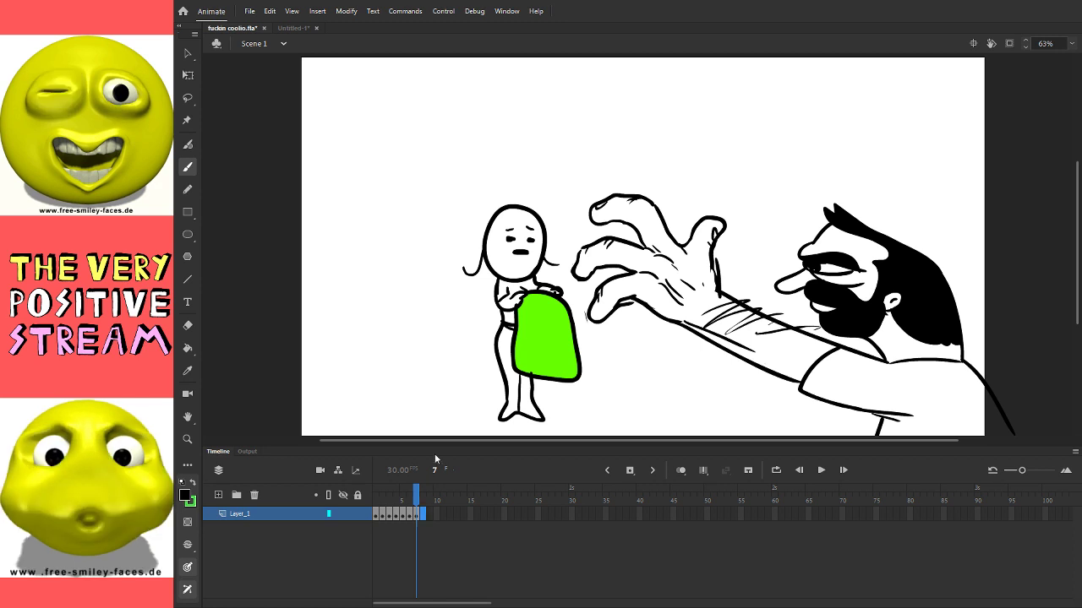
Step: Insert a blank keyframe at frame 8 and draw a face's half-closed eyes, pointed nose, cheek line and wide mouth
{"action": "key", "text": "F7"}
{"action": "mouse_move", "coordinate": [535, 235]}
{"action": "left_mouse_down"}
{"action": "mouse_move", "coordinate": [515, 267]}
{"action": "mouse_move", "coordinate": [596, 329]}
{"action": "left_mouse_up"}
{"action": "key", "text": "ctrl+z"}
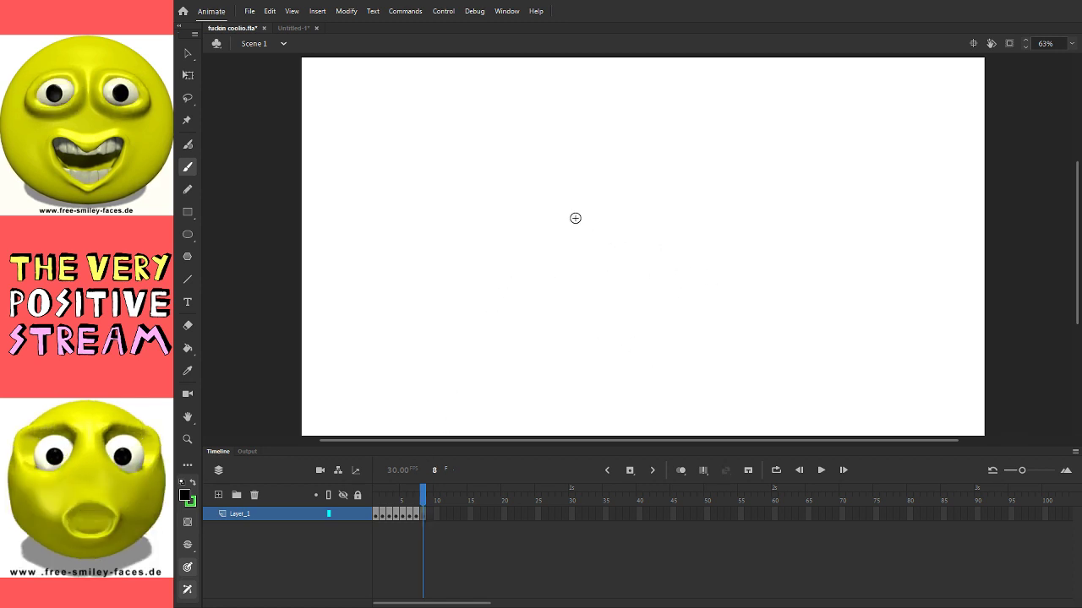
{"action": "mouse_move", "coordinate": [544, 184]}
{"action": "left_mouse_down"}
{"action": "mouse_move", "coordinate": [524, 216]}
{"action": "mouse_move", "coordinate": [564, 214]}
{"action": "left_mouse_up"}
{"action": "mouse_move", "coordinate": [564, 214]}
{"action": "left_mouse_down"}
{"action": "mouse_move", "coordinate": [696, 222]}
{"action": "mouse_move", "coordinate": [560, 222]}
{"action": "mouse_move", "coordinate": [642, 225]}
{"action": "mouse_move", "coordinate": [574, 225]}
{"action": "mouse_move", "coordinate": [611, 237]}
{"action": "mouse_move", "coordinate": [569, 245]}
{"action": "mouse_move", "coordinate": [568, 293]}
{"action": "left_mouse_up"}
{"action": "key", "text": "ctrl+z"}
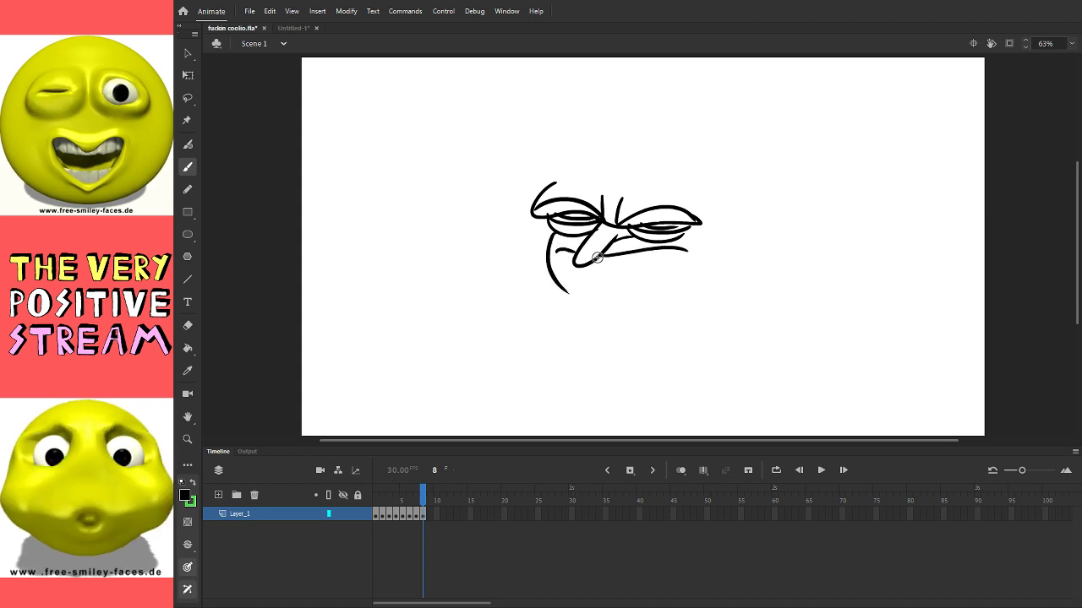
{"action": "left_click_drag", "start_coordinate": [571, 253], "coordinate": [700, 254]}
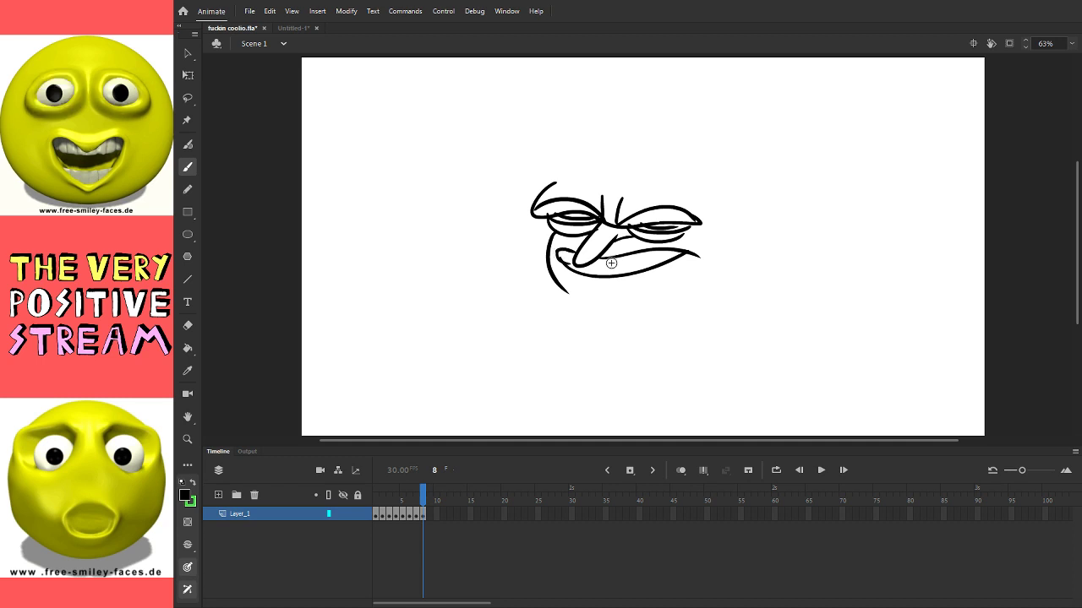
Step: Draw the bearded head's outline around the face, with a rounded jaw, an ear and a swept-back hairline
{"action": "mouse_move", "coordinate": [549, 268]}
{"action": "left_mouse_down"}
{"action": "mouse_move", "coordinate": [572, 294]}
{"action": "mouse_move", "coordinate": [707, 285]}
{"action": "left_mouse_up"}
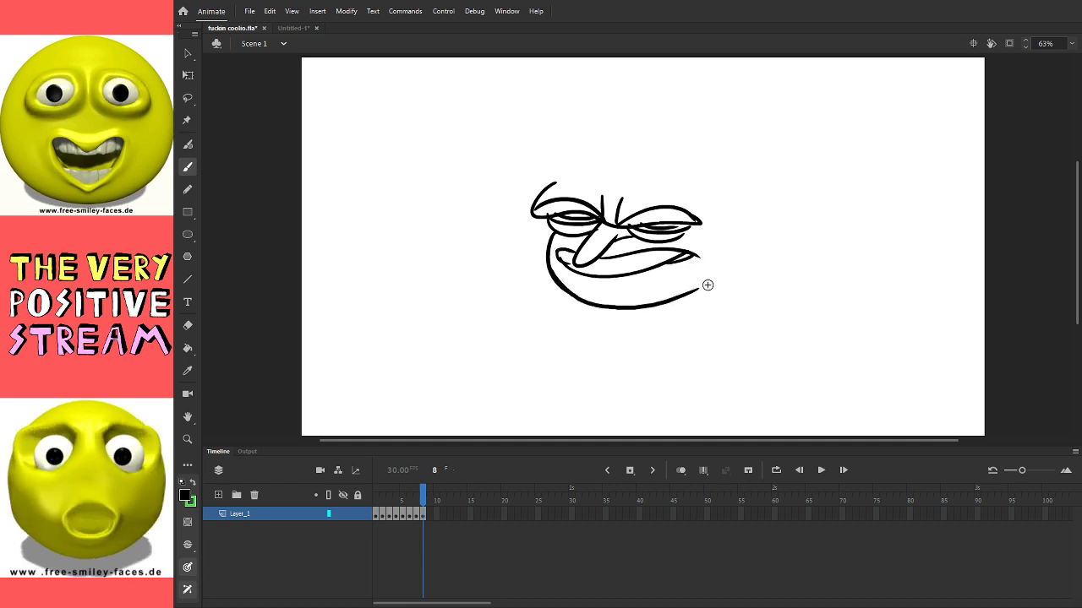
{"action": "key", "text": "ctrl+z"}
{"action": "mouse_move", "coordinate": [550, 269]}
{"action": "left_mouse_down"}
{"action": "mouse_move", "coordinate": [694, 302]}
{"action": "mouse_move", "coordinate": [737, 263]}
{"action": "mouse_move", "coordinate": [736, 240]}
{"action": "mouse_move", "coordinate": [701, 198]}
{"action": "mouse_move", "coordinate": [631, 176]}
{"action": "left_mouse_up"}
{"action": "mouse_move", "coordinate": [543, 150]}
{"action": "left_mouse_down"}
{"action": "mouse_move", "coordinate": [682, 166]}
{"action": "mouse_move", "coordinate": [732, 208]}
{"action": "mouse_move", "coordinate": [557, 188]}
{"action": "left_mouse_up"}
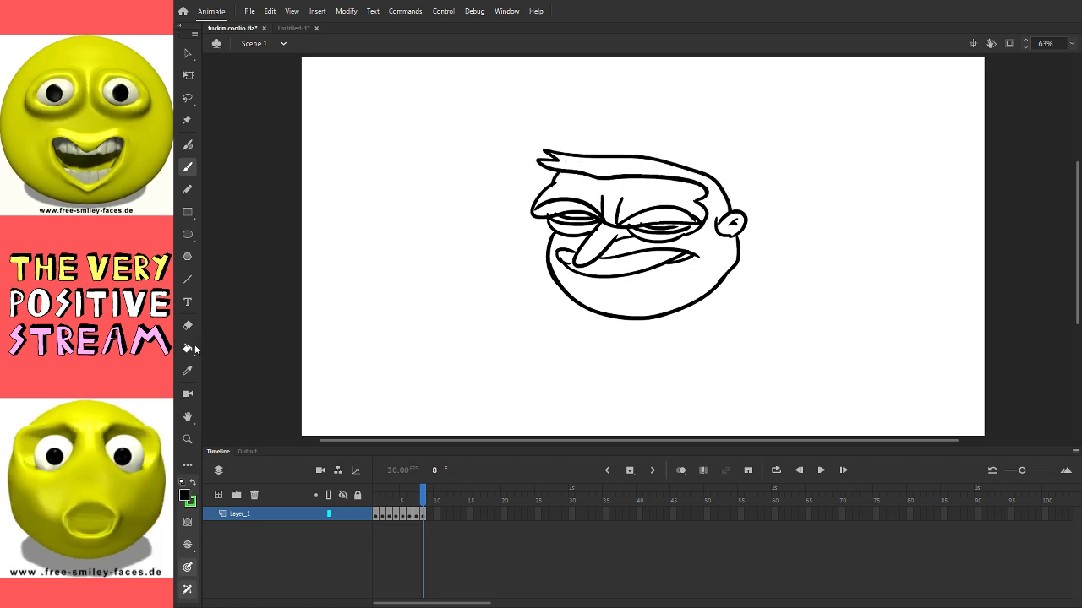
Step: Fill the upper eyelids, hair and beard area with black using the Paint Bucket, and undo the stray stroke below the beard
{"action": "key", "text": "k"}
{"action": "left_click", "coordinate": [565, 207]}
{"action": "left_click", "coordinate": [663, 216]}
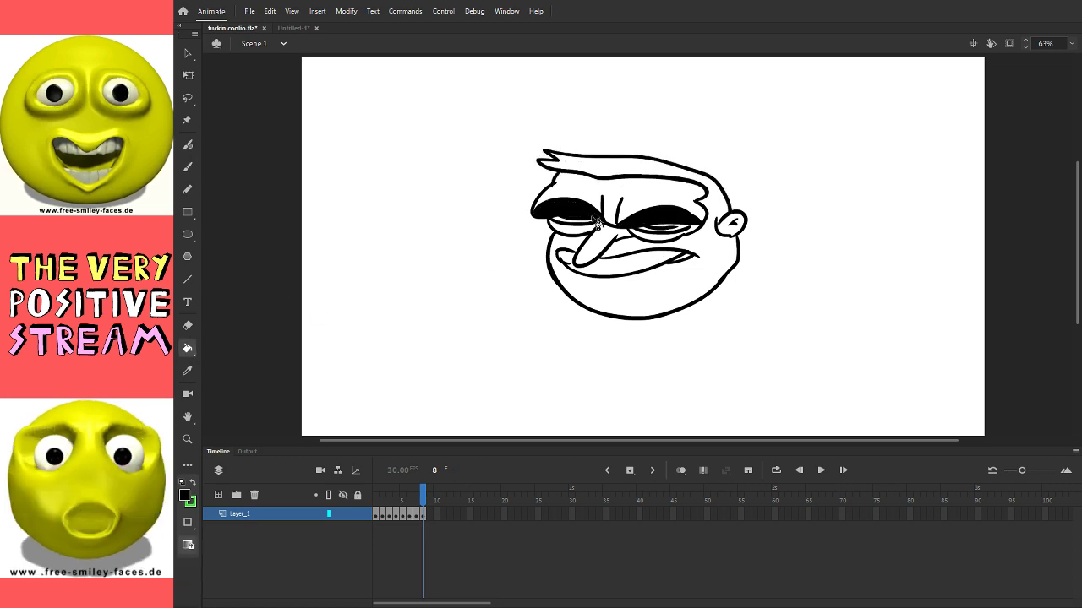
{"action": "key", "text": "ctrl+z"}
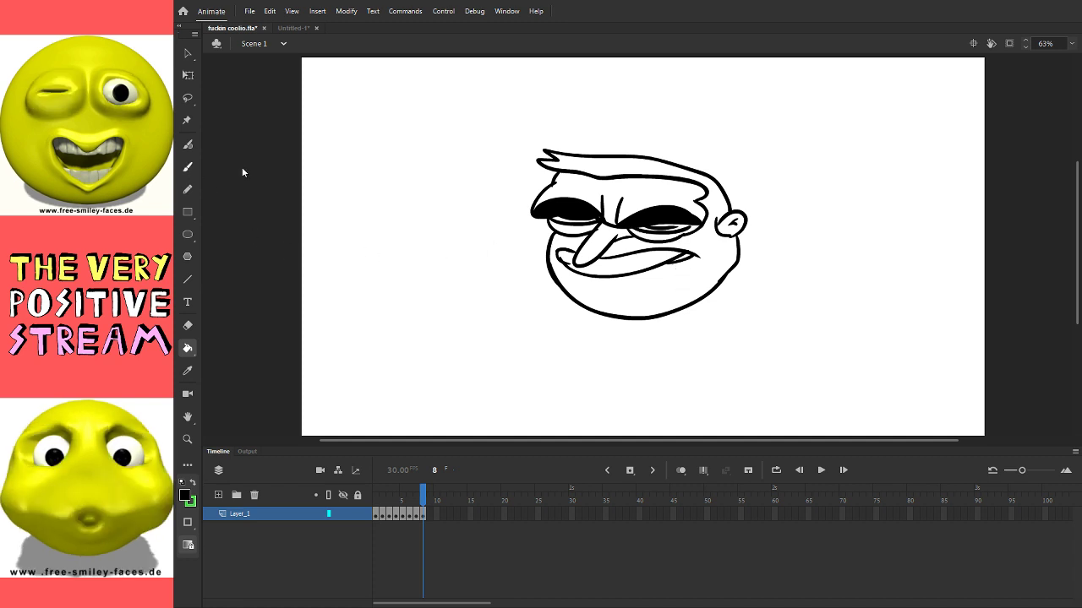
{"action": "key", "text": "b"}
{"action": "left_click", "coordinate": [187, 347]}
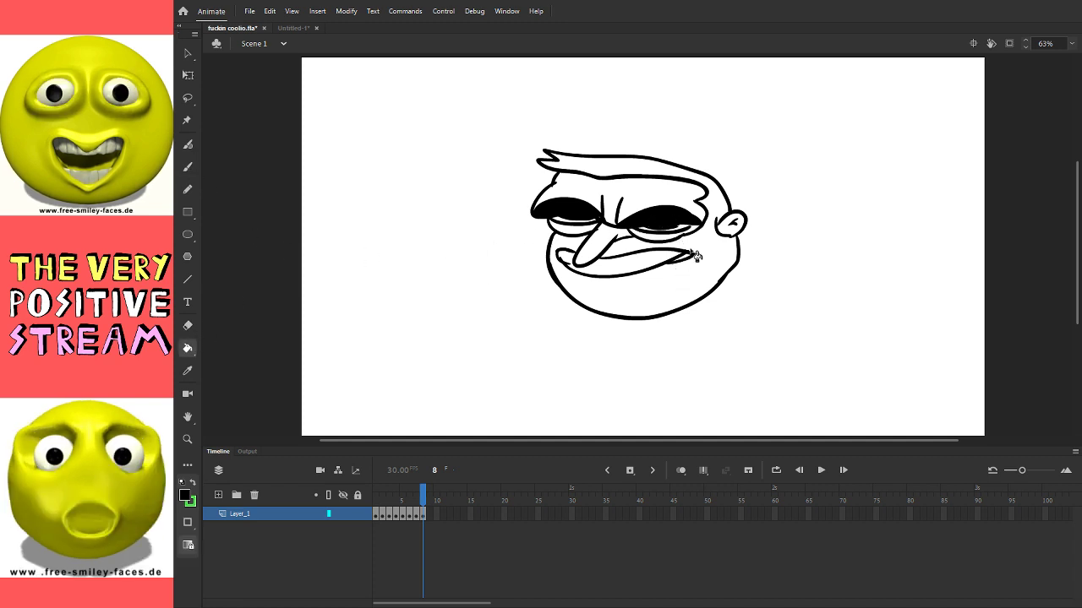
{"action": "left_click", "coordinate": [671, 285]}
{"action": "left_click_drag", "start_coordinate": [684, 309], "coordinate": [723, 355]}
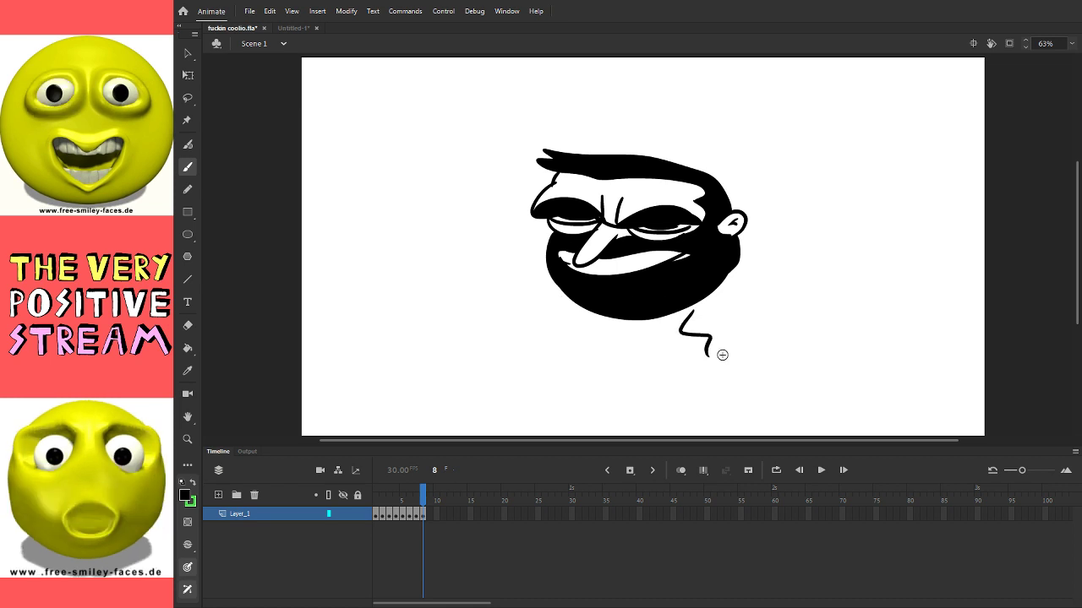
{"action": "key", "text": "ctrl+z"}
Step: Try brushing a long bent leg out from the left side of the beard
{"action": "key", "text": "k"}
{"action": "key", "text": "e"}
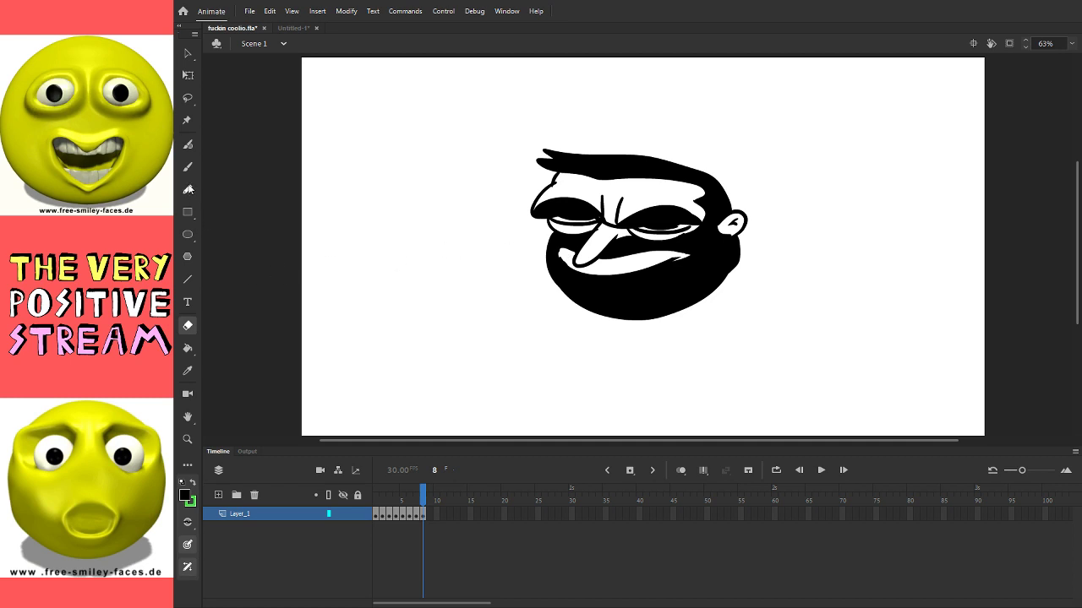
{"action": "left_click", "coordinate": [188, 166]}
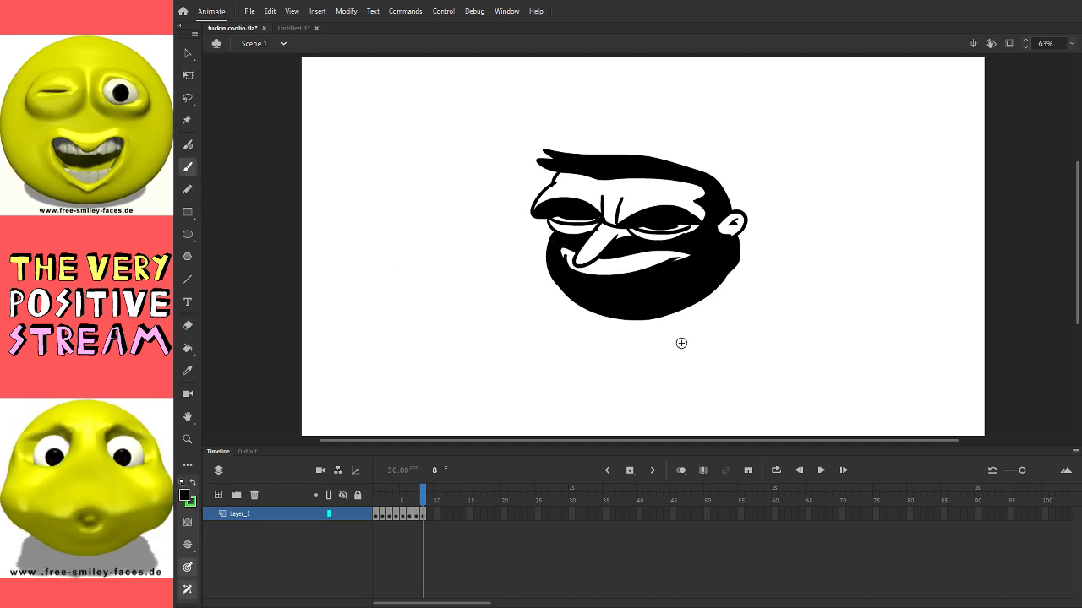
{"action": "mouse_move", "coordinate": [551, 251]}
{"action": "left_mouse_down"}
{"action": "mouse_move", "coordinate": [469, 264]}
{"action": "mouse_move", "coordinate": [437, 333]}
{"action": "left_mouse_up"}
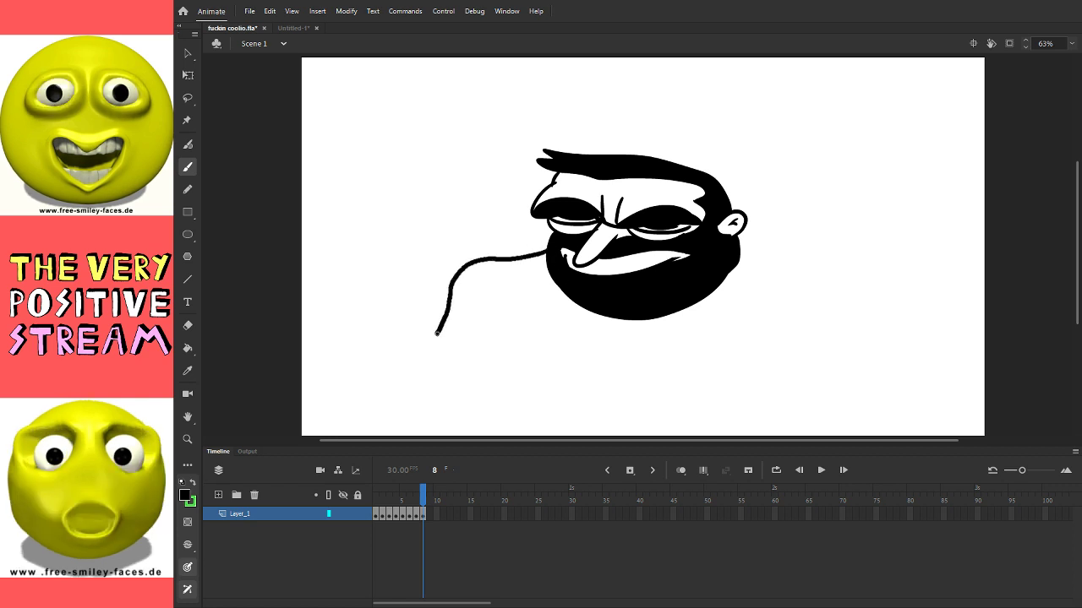
{"action": "left_click_drag", "start_coordinate": [440, 396], "coordinate": [443, 354]}
{"action": "left_click_drag", "start_coordinate": [459, 301], "coordinate": [548, 267]}
{"action": "key", "text": "ctrl+z"}
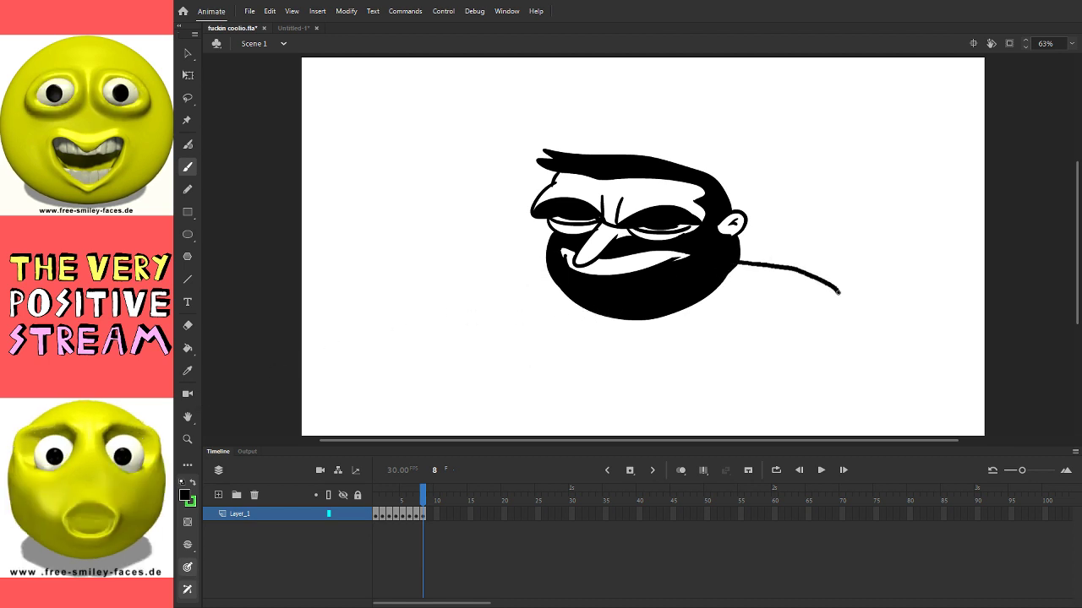
Step: Draw two long, thin bent spider legs reaching down from the right side of the beard
{"action": "mouse_move", "coordinate": [741, 273]}
{"action": "left_mouse_down"}
{"action": "mouse_move", "coordinate": [810, 289]}
{"action": "mouse_move", "coordinate": [849, 328]}
{"action": "mouse_move", "coordinate": [866, 390]}
{"action": "left_mouse_up"}
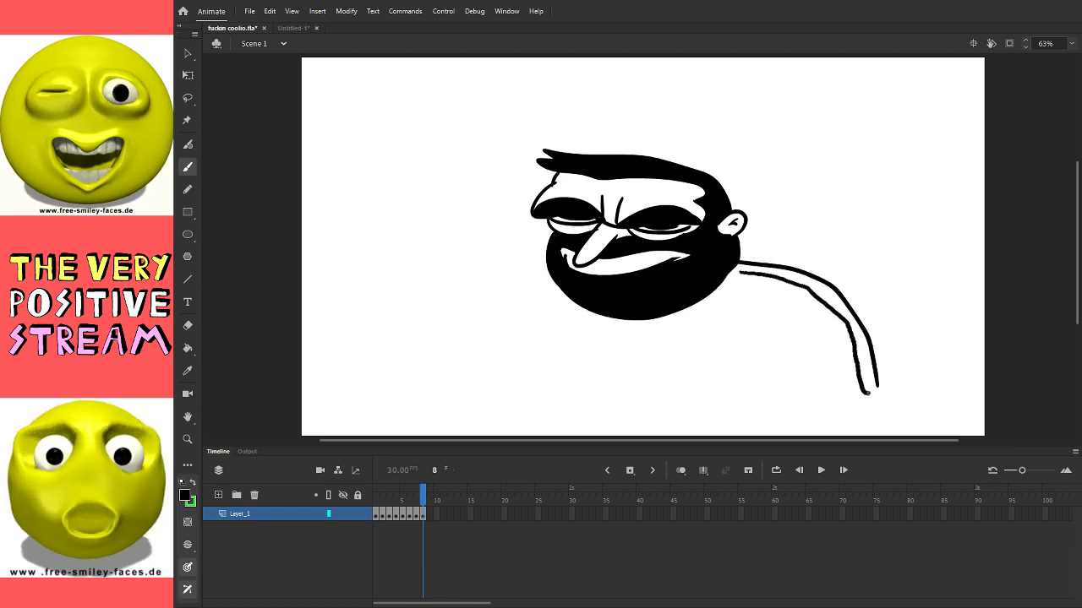
{"action": "mouse_move", "coordinate": [739, 273]}
{"action": "left_mouse_down"}
{"action": "mouse_move", "coordinate": [769, 293]}
{"action": "mouse_move", "coordinate": [817, 375]}
{"action": "left_mouse_up"}
{"action": "left_click_drag", "start_coordinate": [809, 413], "coordinate": [787, 326]}
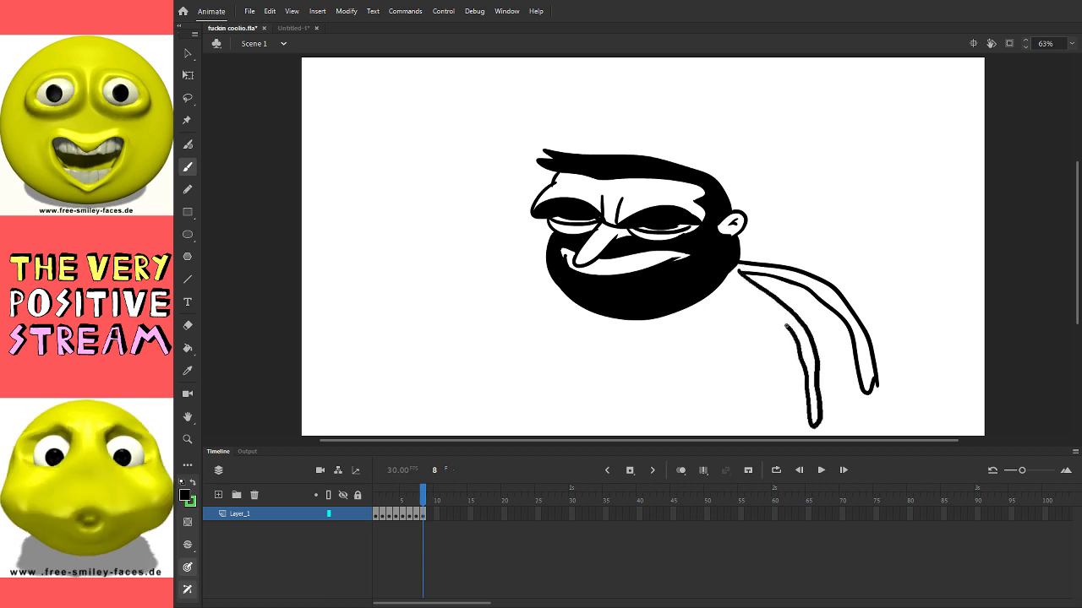
Step: Draw two matching long bent spider legs reaching down from the left side of the beard
{"action": "mouse_move", "coordinate": [546, 263]}
{"action": "left_mouse_down"}
{"action": "mouse_move", "coordinate": [485, 281]}
{"action": "mouse_move", "coordinate": [442, 348]}
{"action": "mouse_move", "coordinate": [443, 377]}
{"action": "mouse_move", "coordinate": [465, 313]}
{"action": "mouse_move", "coordinate": [537, 279]}
{"action": "mouse_move", "coordinate": [489, 279]}
{"action": "mouse_move", "coordinate": [434, 356]}
{"action": "mouse_move", "coordinate": [437, 389]}
{"action": "mouse_move", "coordinate": [461, 324]}
{"action": "mouse_move", "coordinate": [499, 286]}
{"action": "mouse_move", "coordinate": [543, 272]}
{"action": "left_mouse_up"}
{"action": "key", "text": "ctrl+z"}
{"action": "key", "text": "ctrl+z"}
{"action": "mouse_move", "coordinate": [467, 329]}
{"action": "left_mouse_down"}
{"action": "mouse_move", "coordinate": [447, 405]}
{"action": "mouse_move", "coordinate": [479, 315]}
{"action": "mouse_move", "coordinate": [549, 272]}
{"action": "left_mouse_up"}
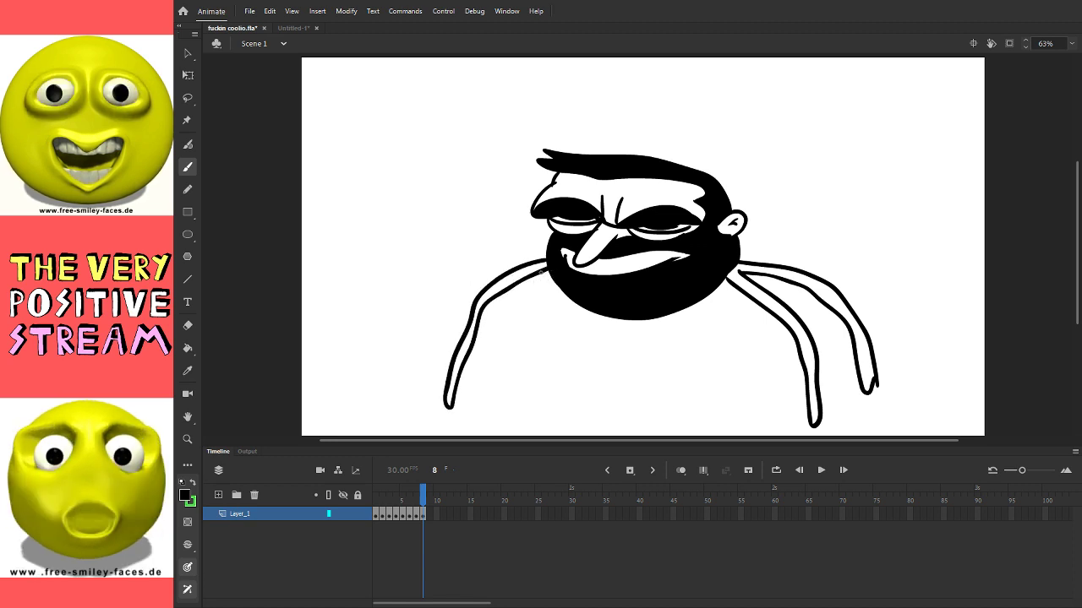
{"action": "left_click_drag", "start_coordinate": [474, 408], "coordinate": [492, 365]}
{"action": "left_click_drag", "start_coordinate": [535, 289], "coordinate": [553, 293]}
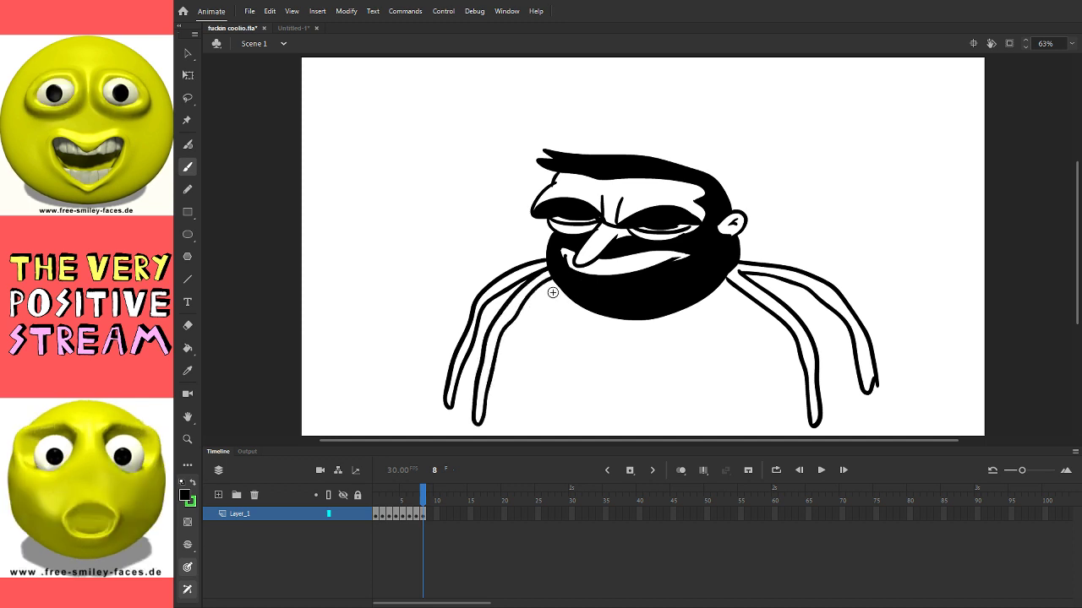
Step: Draw the shorter rear legs on both sides of the head and a row of stubby legs beneath the beard
{"action": "mouse_move", "coordinate": [504, 262]}
{"action": "left_mouse_down"}
{"action": "mouse_move", "coordinate": [487, 324]}
{"action": "mouse_move", "coordinate": [496, 354]}
{"action": "mouse_move", "coordinate": [505, 317]}
{"action": "left_mouse_up"}
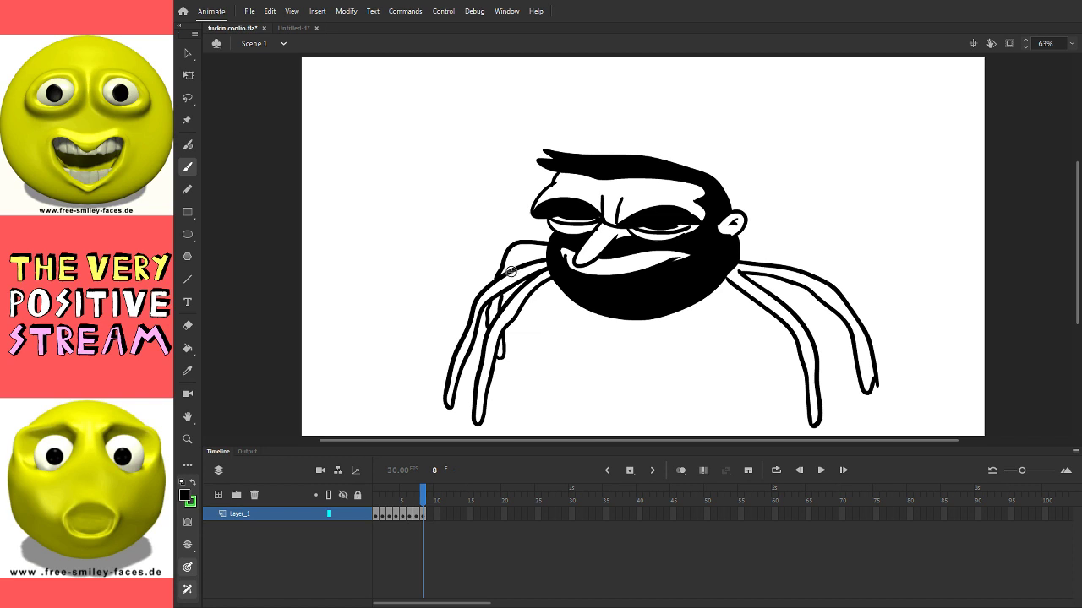
{"action": "mouse_move", "coordinate": [740, 248]}
{"action": "left_mouse_down"}
{"action": "mouse_move", "coordinate": [809, 240]}
{"action": "mouse_move", "coordinate": [820, 275]}
{"action": "mouse_move", "coordinate": [782, 251]}
{"action": "mouse_move", "coordinate": [751, 262]}
{"action": "mouse_move", "coordinate": [778, 317]}
{"action": "left_mouse_up"}
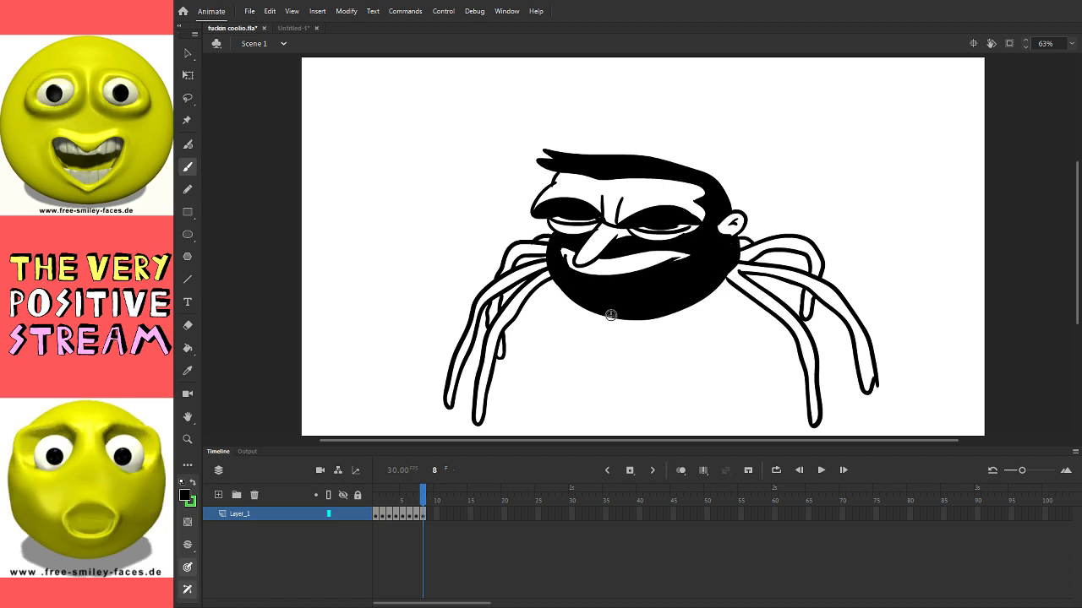
{"action": "mouse_move", "coordinate": [534, 294]}
{"action": "left_mouse_down"}
{"action": "mouse_move", "coordinate": [547, 350]}
{"action": "mouse_move", "coordinate": [556, 277]}
{"action": "left_mouse_up"}
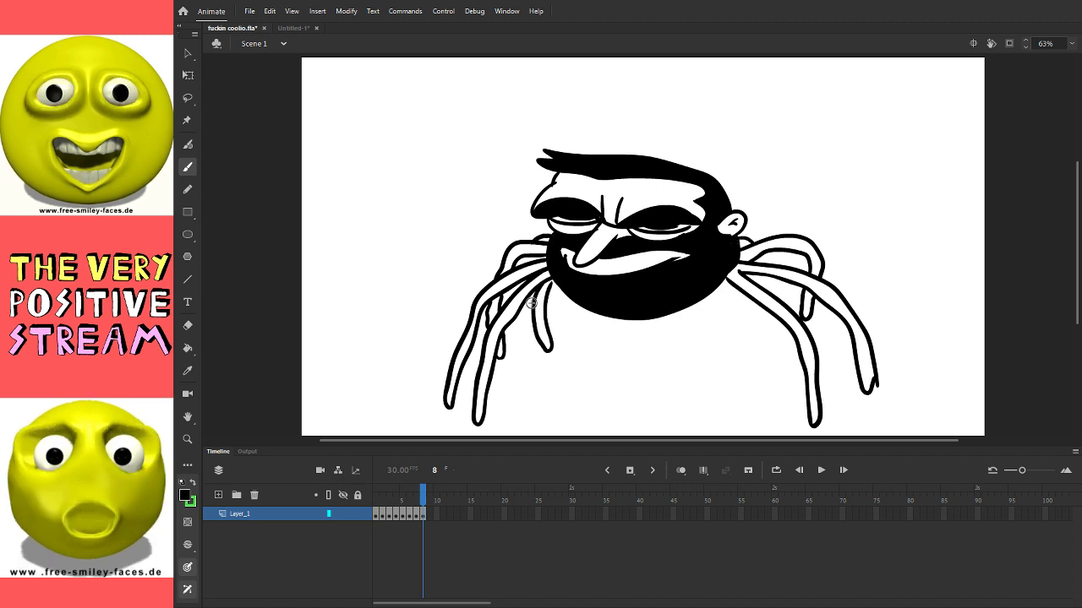
{"action": "mouse_move", "coordinate": [719, 291]}
{"action": "left_mouse_down"}
{"action": "mouse_move", "coordinate": [740, 312]}
{"action": "mouse_move", "coordinate": [750, 355]}
{"action": "left_mouse_up"}
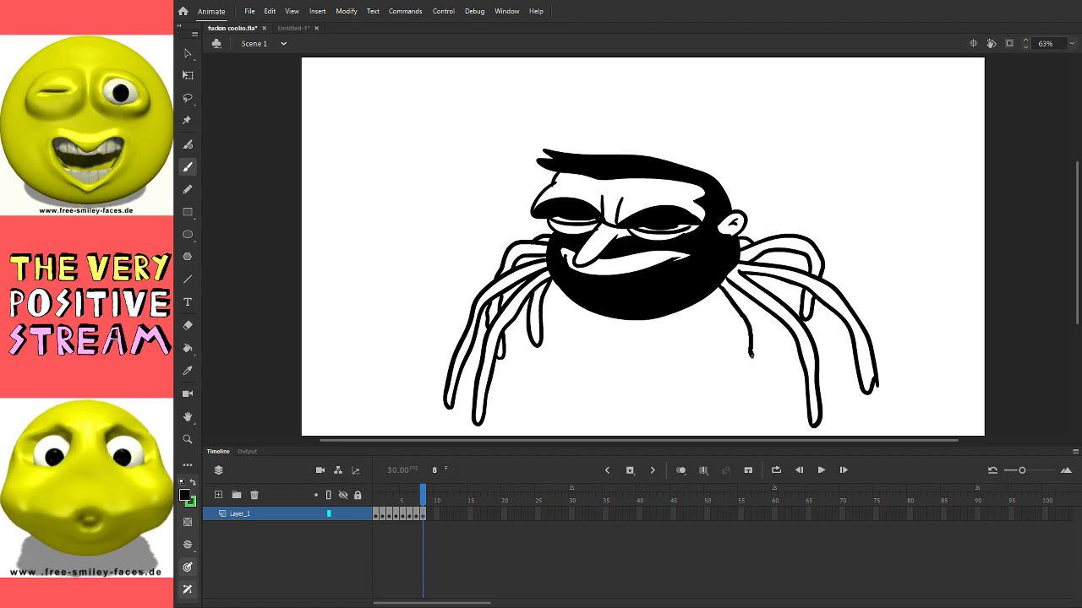
{"action": "key", "text": "ctrl+z"}
{"action": "mouse_move", "coordinate": [744, 290]}
{"action": "left_mouse_down"}
{"action": "mouse_move", "coordinate": [739, 352]}
{"action": "mouse_move", "coordinate": [750, 359]}
{"action": "mouse_move", "coordinate": [761, 317]}
{"action": "mouse_move", "coordinate": [749, 356]}
{"action": "left_mouse_up"}
{"action": "key", "text": "ctrl+z"}
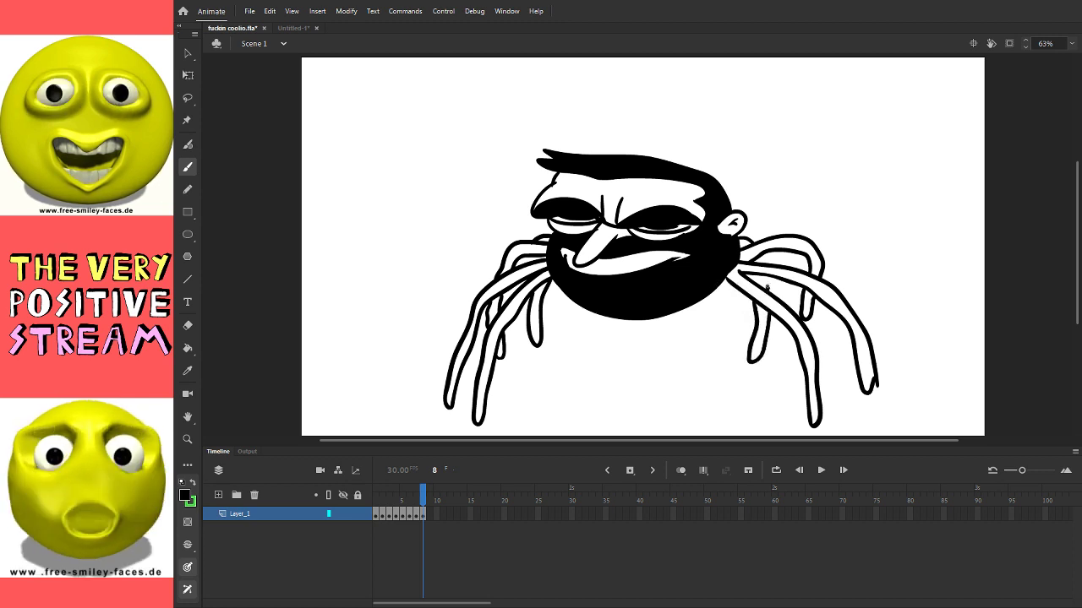
{"action": "left_click_drag", "start_coordinate": [596, 314], "coordinate": [635, 319]}
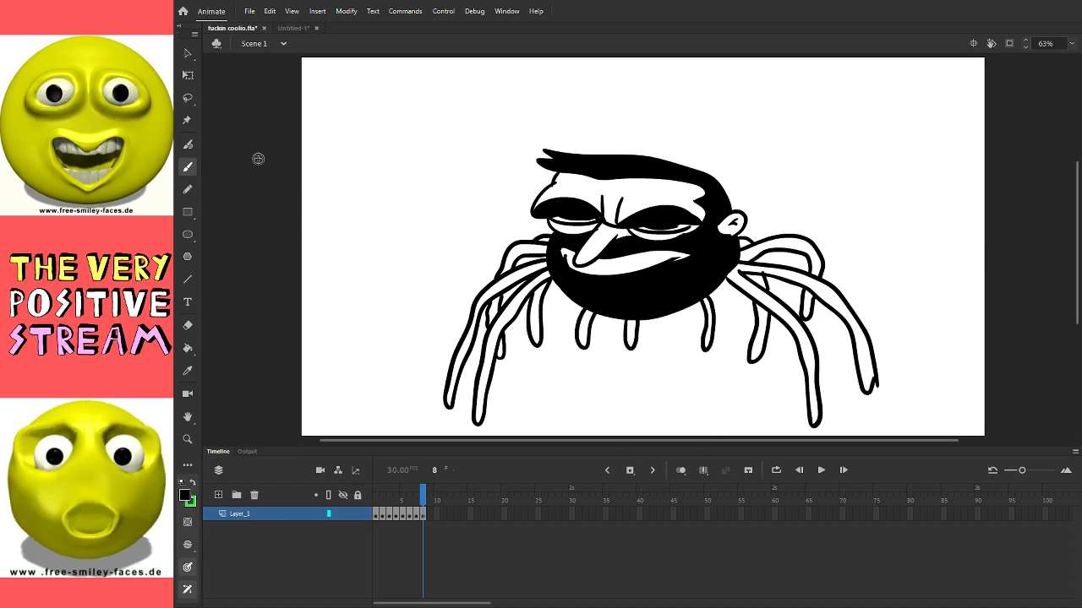
Step: Move the whole spider-legged head up and to the left on the stage and deselect it
{"action": "key", "text": "q"}
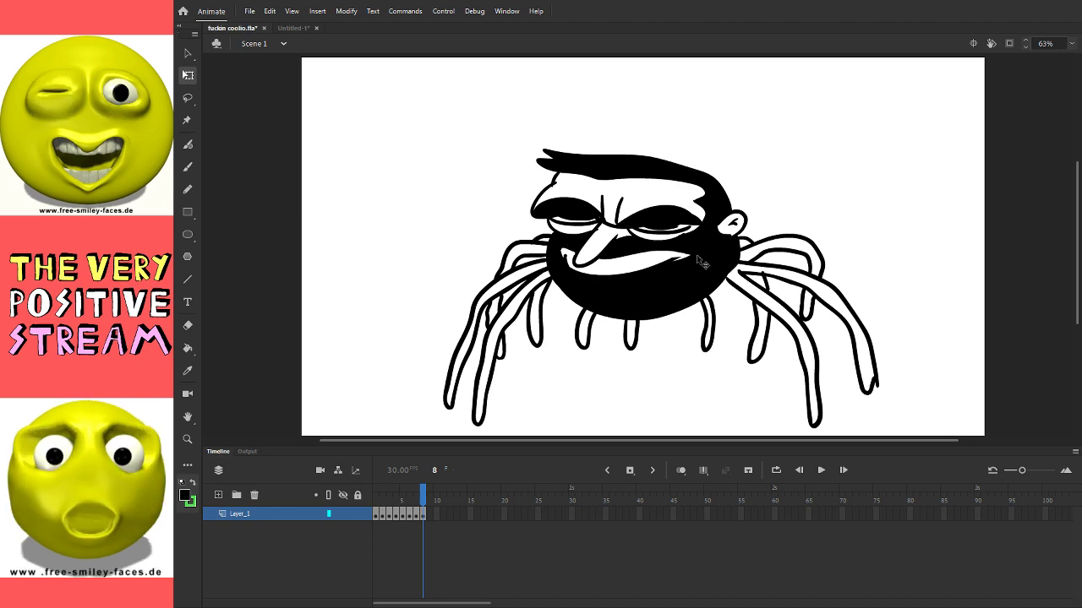
{"action": "left_click_drag", "start_coordinate": [693, 275], "coordinate": [646, 213]}
{"action": "left_click", "coordinate": [742, 182]}
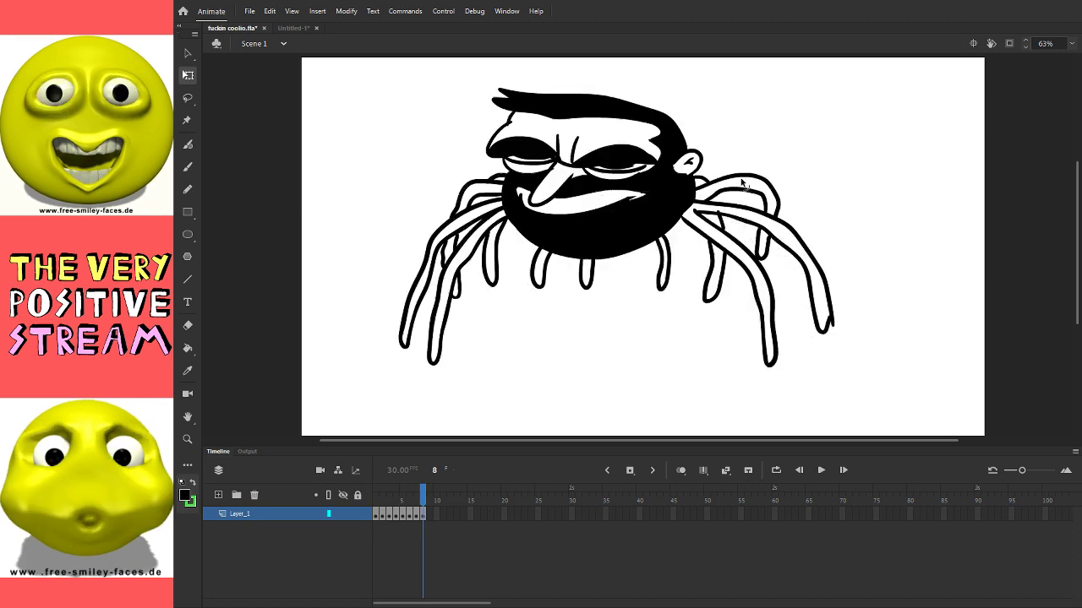
Step: Sample the brown skin colour from the moustached man on frame 4 as the fill for frame 8
{"action": "left_click", "coordinate": [187, 370]}
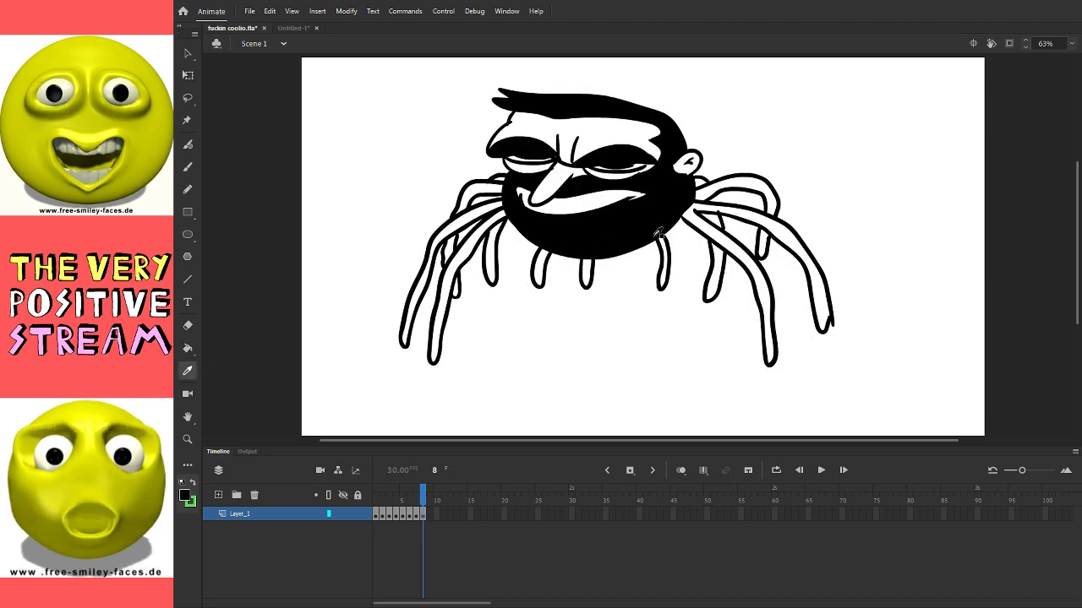
{"action": "key", "text": "Return"}
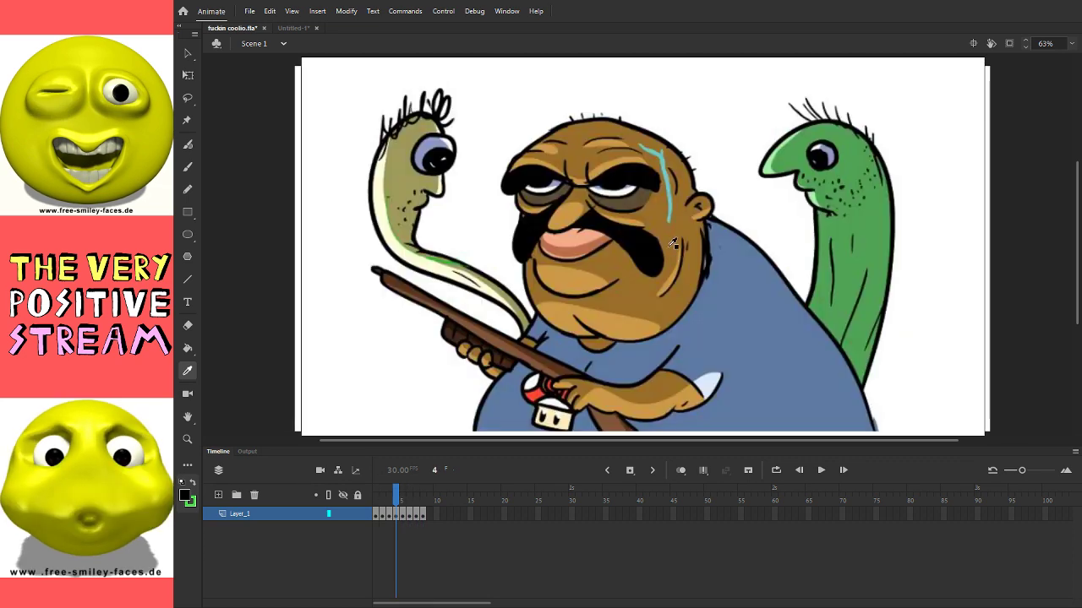
{"action": "left_click", "coordinate": [655, 222]}
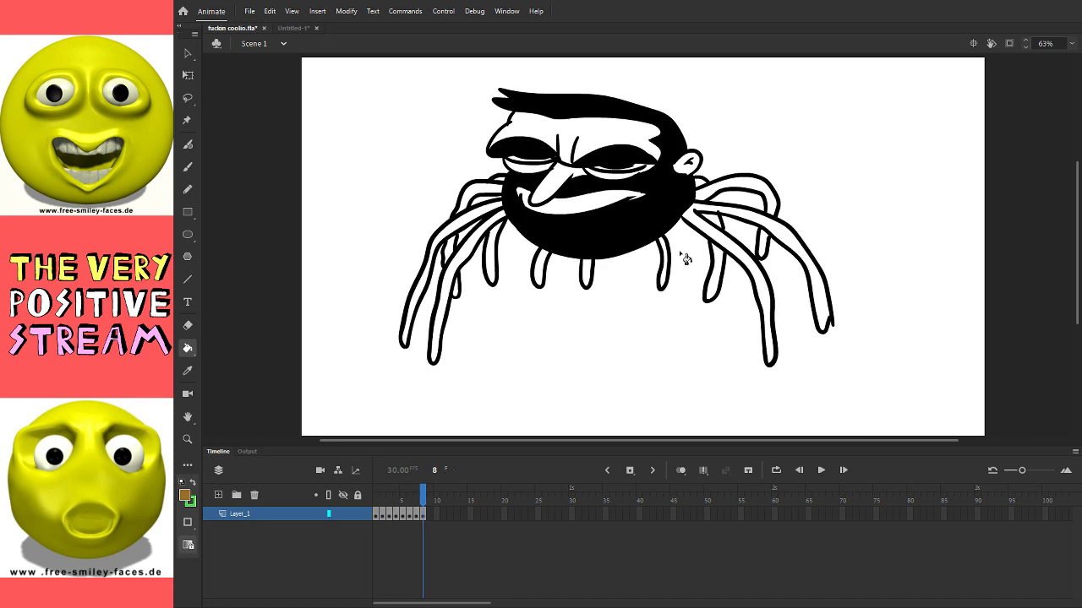
Step: Fill the forehead, nose, under-eye areas and mouth with the sampled brown, undoing any fill that spreads over the black outlines
{"action": "left_click", "coordinate": [575, 165]}
{"action": "left_click", "coordinate": [532, 172]}
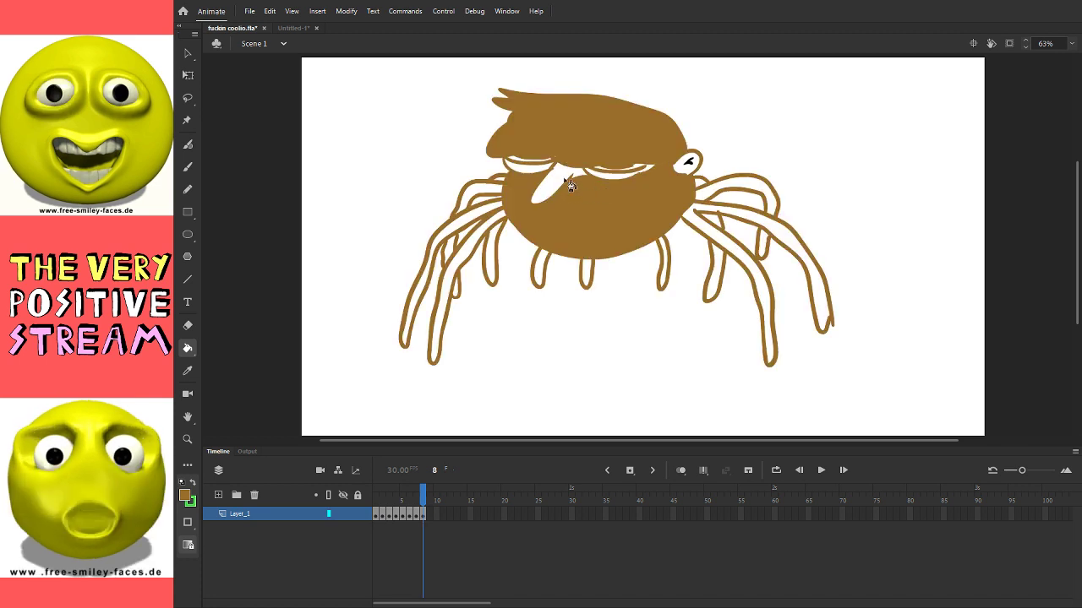
{"action": "key", "text": "ctrl+z"}
{"action": "left_click", "coordinate": [554, 177]}
{"action": "left_click", "coordinate": [525, 167]}
{"action": "left_click", "coordinate": [592, 174]}
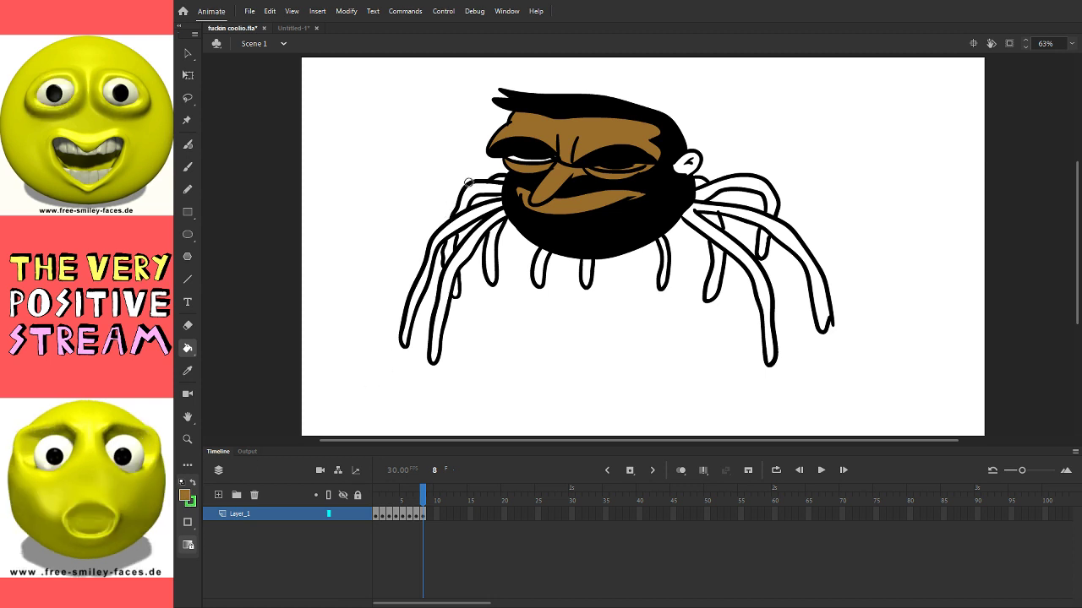
Step: Refill the forehead, nose, under-eye areas and mouth with a lighter tan, and fill the ear with it
{"action": "left_click", "coordinate": [558, 182]}
{"action": "left_click", "coordinate": [520, 131]}
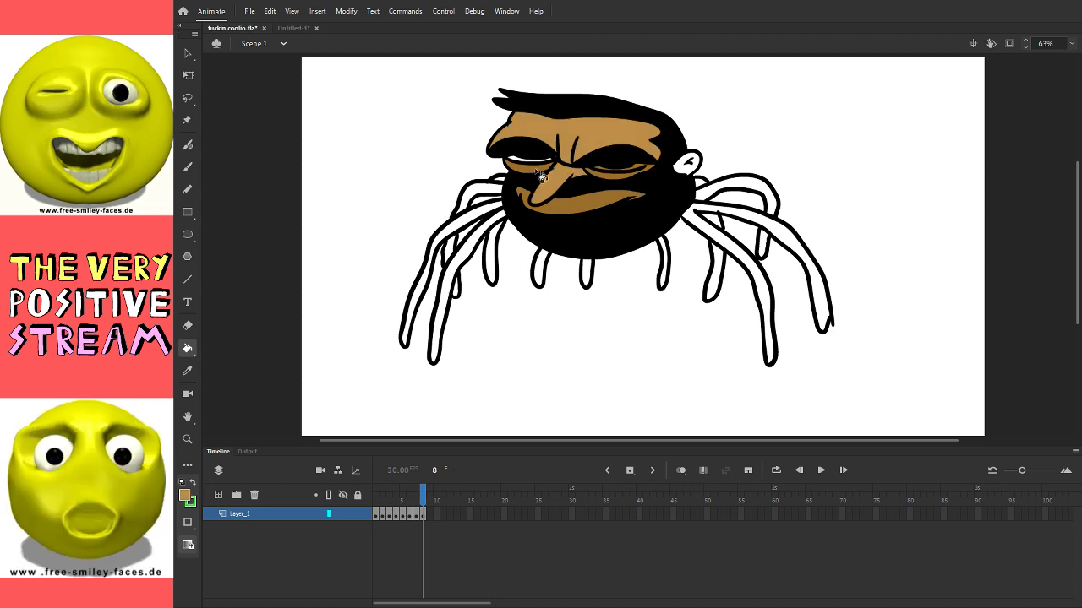
{"action": "left_click", "coordinate": [525, 169]}
{"action": "left_click", "coordinate": [625, 198]}
{"action": "left_click", "coordinate": [686, 166]}
Step: Fill the legs on the left side of the head with the light tan, undoing the fill that recolours the black outlines
{"action": "left_click", "coordinate": [491, 239]}
{"action": "left_click", "coordinate": [499, 197]}
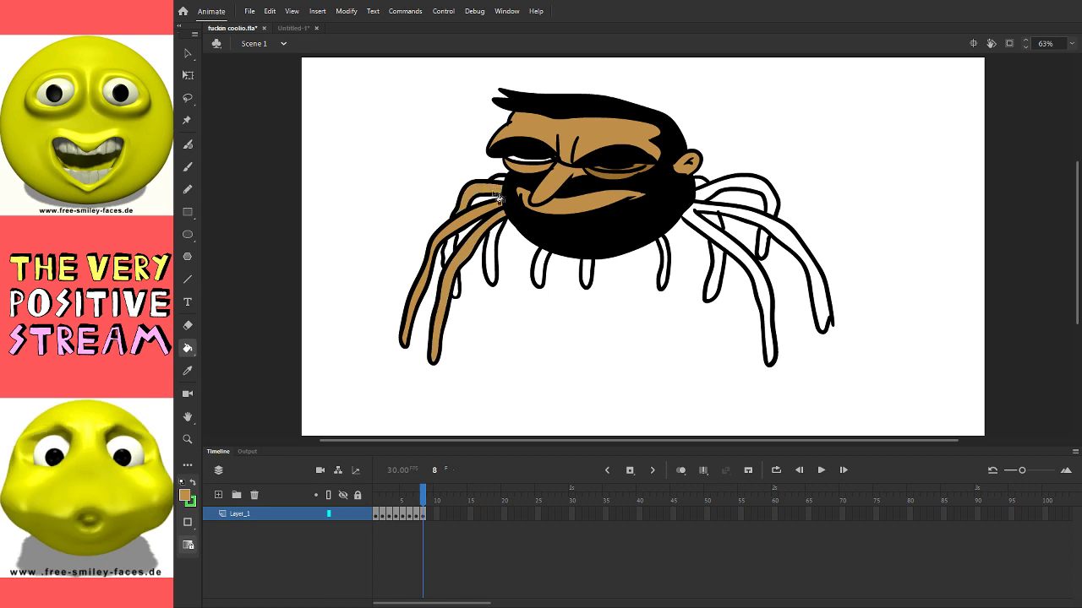
{"action": "left_click", "coordinate": [495, 255]}
{"action": "left_click", "coordinate": [513, 191]}
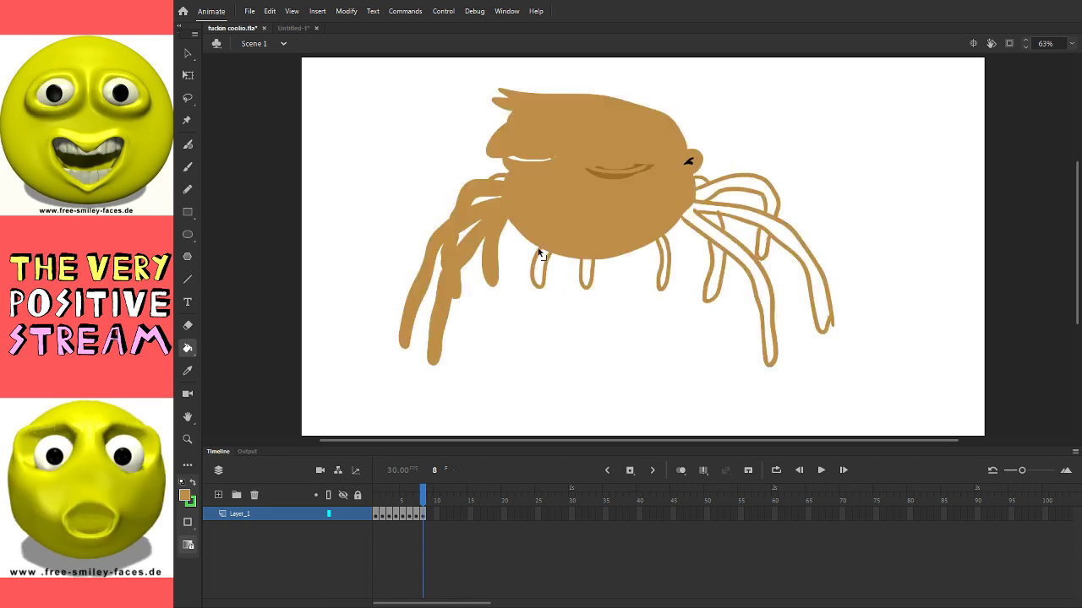
{"action": "key", "text": "ctrl+z"}
Step: Fill the stubby legs beneath the beard and all the legs on the right side with the light tan
{"action": "left_click", "coordinate": [543, 270]}
{"action": "left_click", "coordinate": [588, 272]}
{"action": "left_click", "coordinate": [664, 266]}
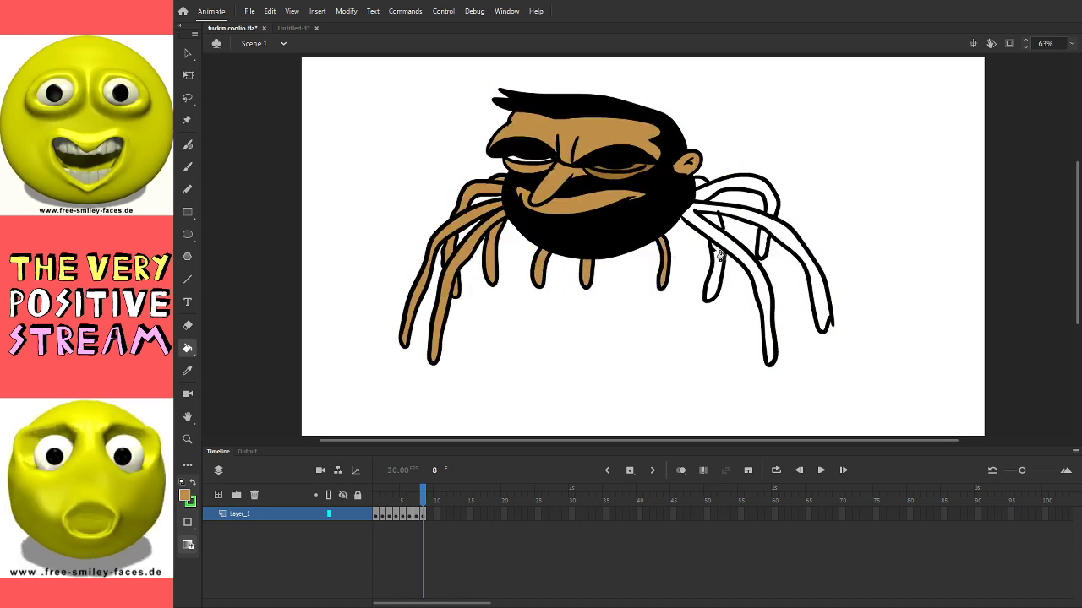
{"action": "left_click", "coordinate": [722, 269]}
{"action": "left_click", "coordinate": [741, 191]}
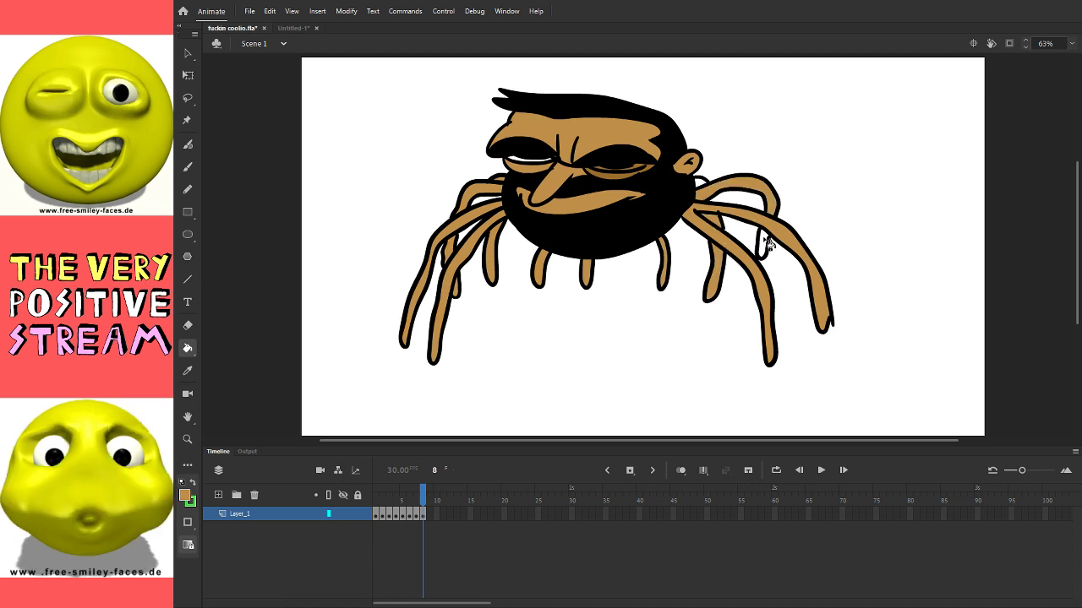
{"action": "left_click", "coordinate": [765, 243]}
{"action": "left_click", "coordinate": [712, 190]}
Step: Close the gap at the corner of the right-hand eye with a pencil line, and fill both eyes with light orange
{"action": "key", "text": "shift+y"}
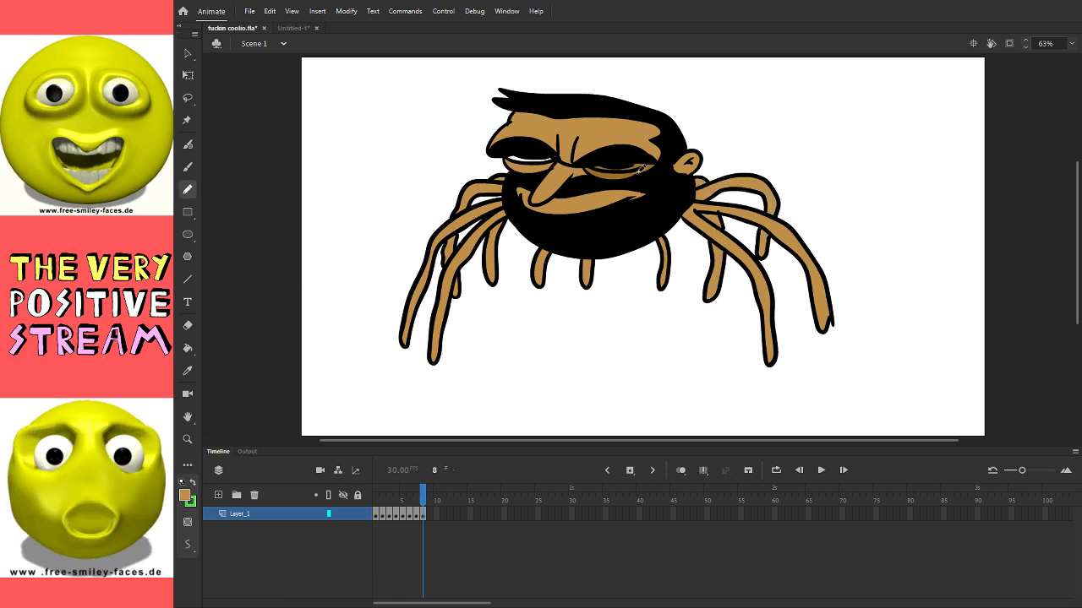
{"action": "key", "text": "i"}
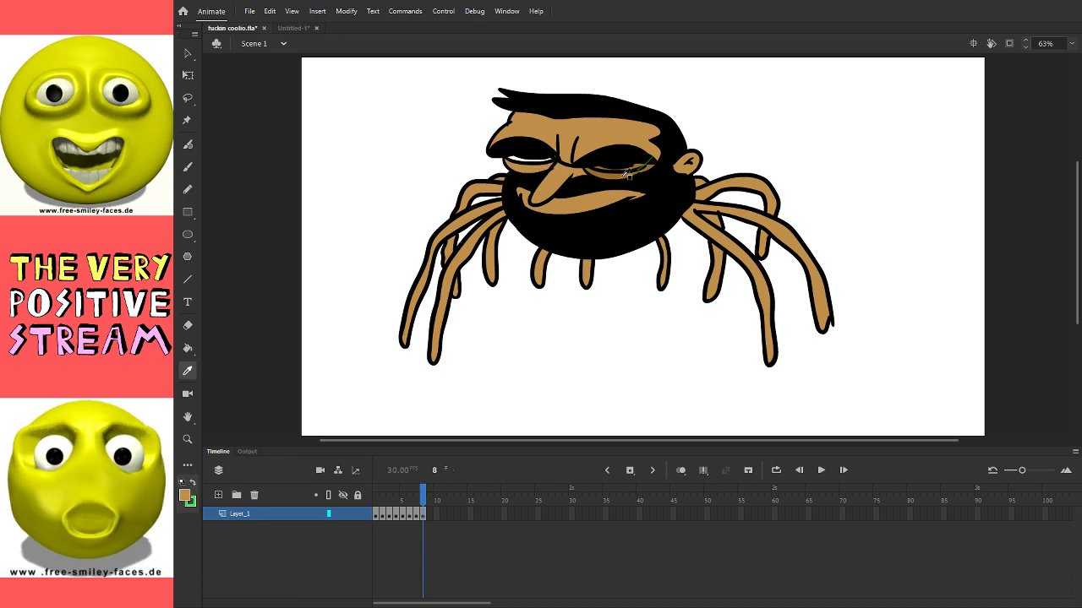
{"action": "left_click", "coordinate": [589, 180]}
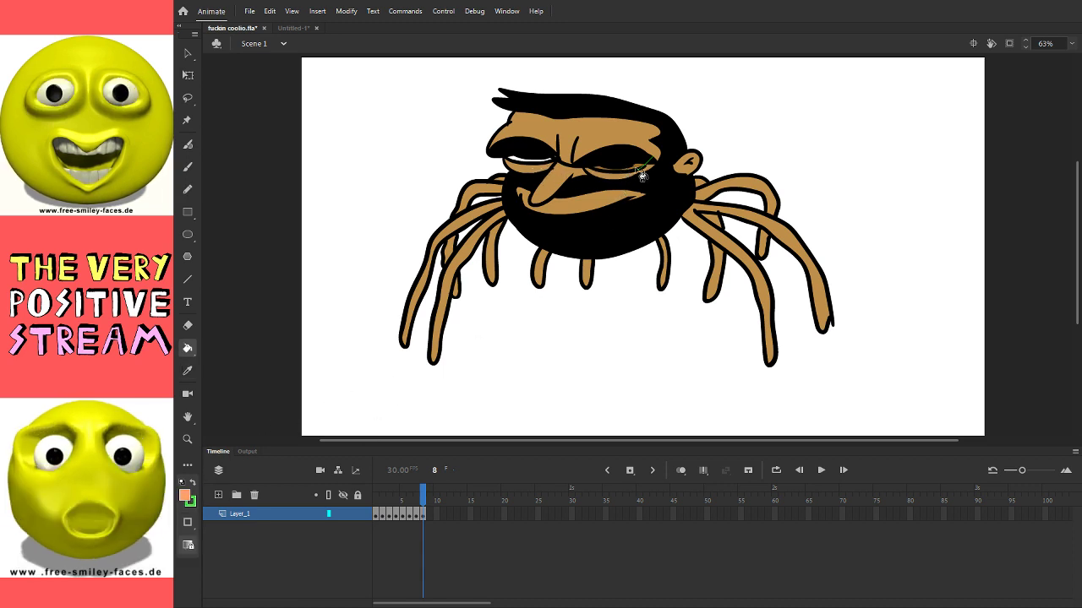
{"action": "left_click", "coordinate": [531, 158]}
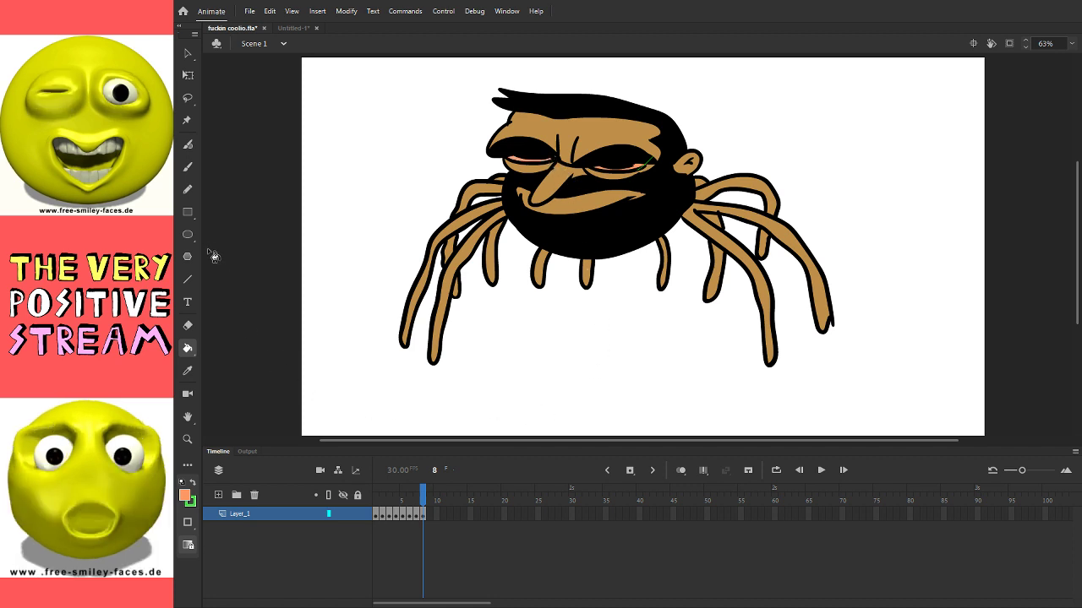
Step: Close both corners of the mouth with pencil lines, fill it with light orange, and remove the green stroke lines
{"action": "left_click", "coordinate": [190, 193]}
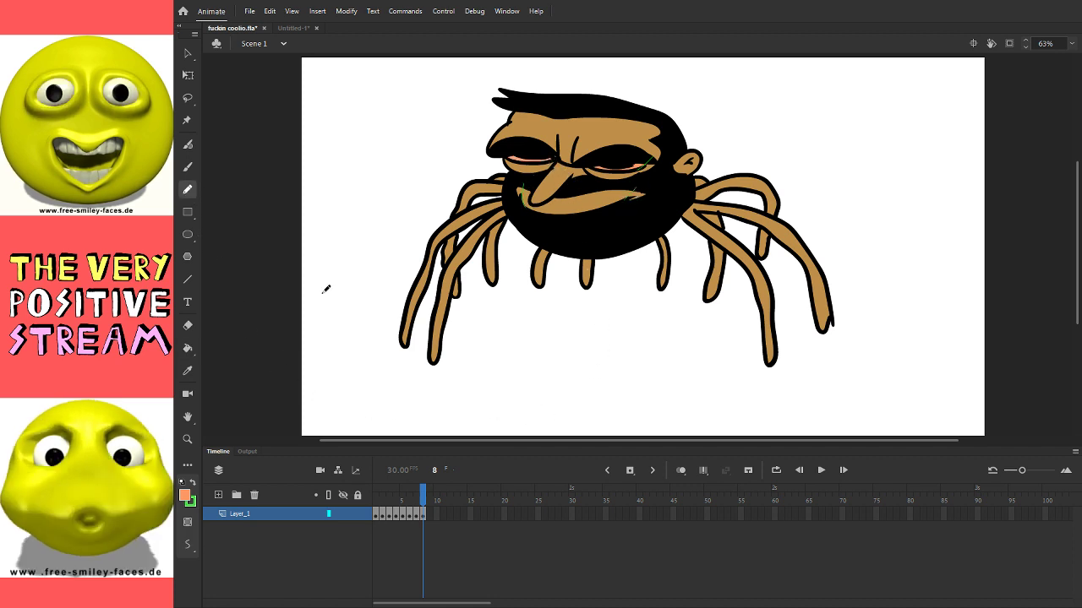
{"action": "key", "text": "k"}
{"action": "left_click", "coordinate": [583, 203]}
{"action": "key", "text": "ctrl+a"}
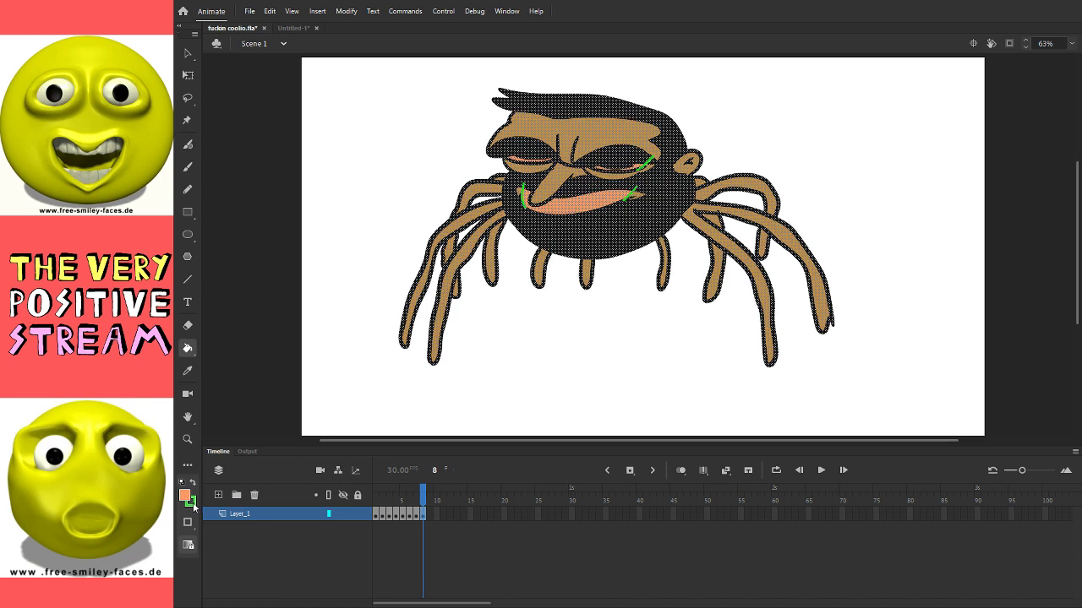
{"action": "key", "text": "q"}
{"action": "left_click", "coordinate": [657, 336]}
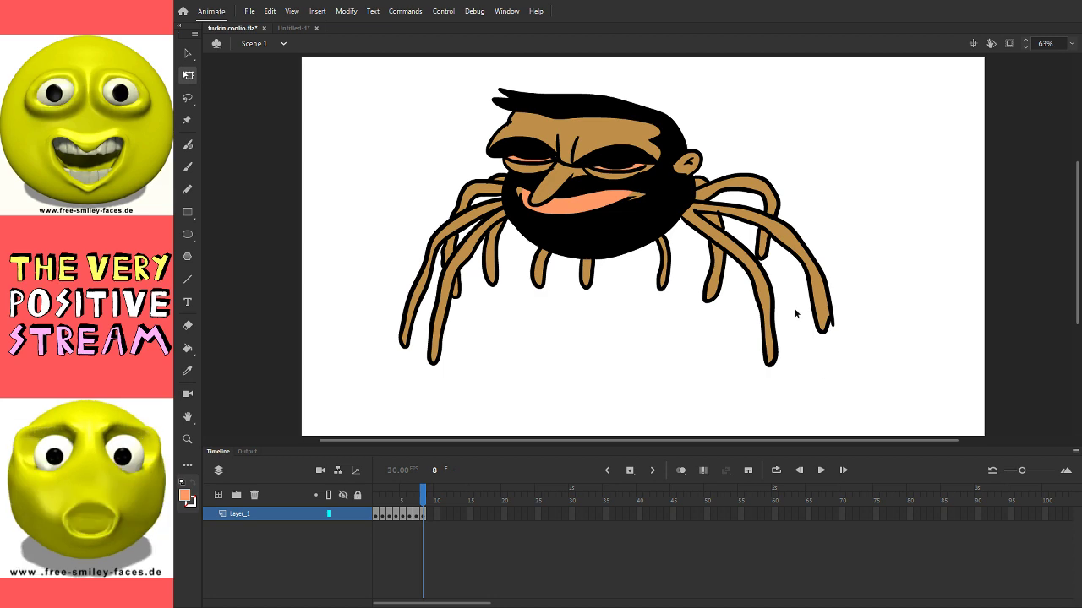
Step: Select the whole spider head and move it slightly right and down towards the middle of the canvas
{"action": "left_click", "coordinate": [809, 340]}
{"action": "key", "text": "ctrl+a"}
{"action": "left_click_drag", "start_coordinate": [833, 331], "coordinate": [834, 346]}
{"action": "key", "text": "ctrl+z"}
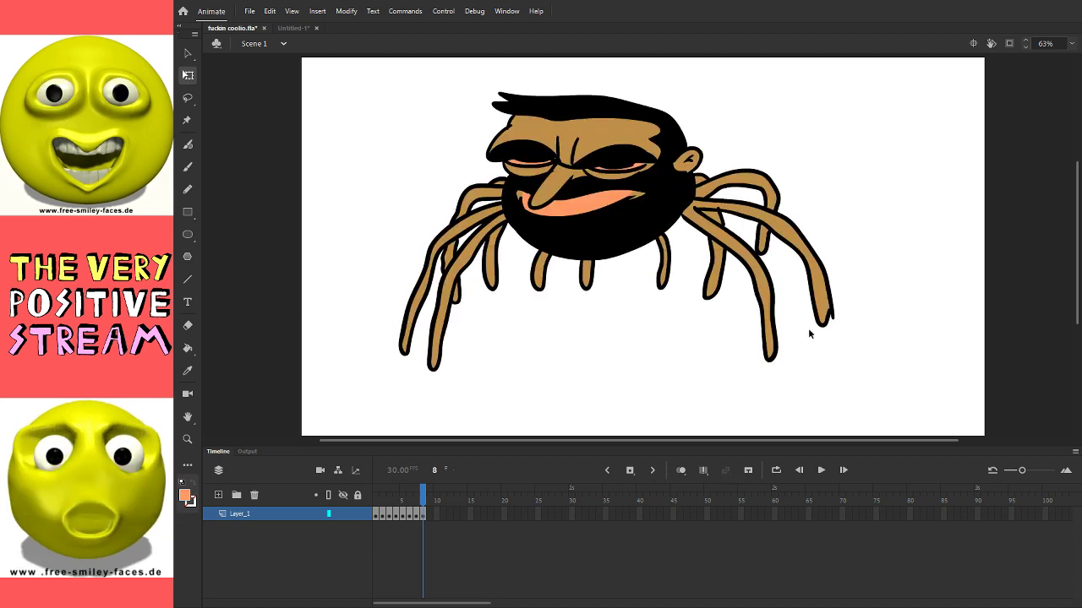
{"action": "key", "text": "ctrl+a"}
{"action": "left_click_drag", "start_coordinate": [775, 312], "coordinate": [817, 325]}
{"action": "left_click", "coordinate": [920, 318]}
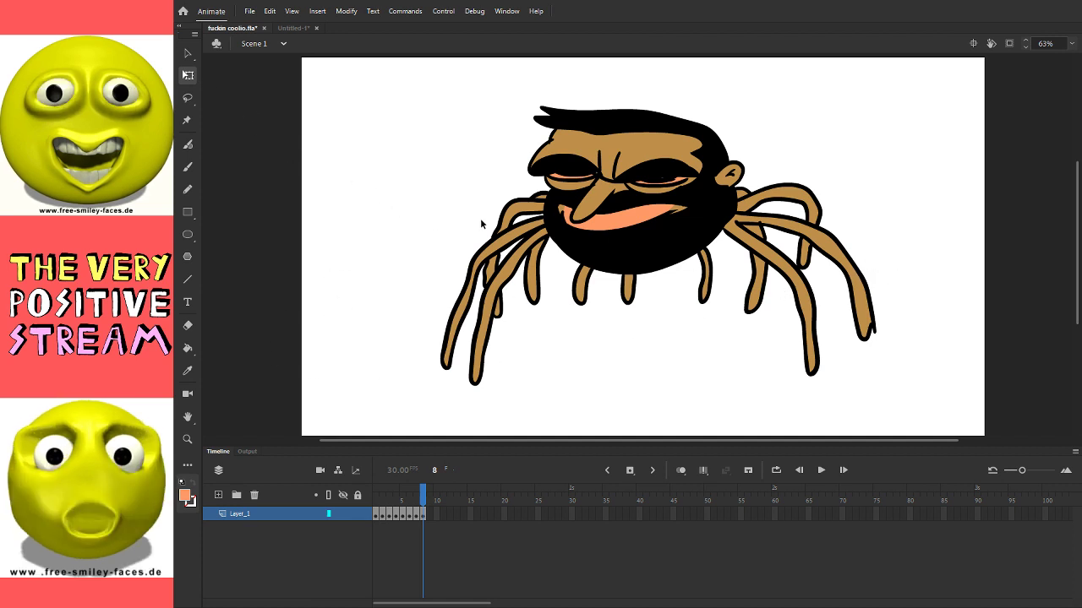
Step: Convert the whole spider head drawing to a symbol, open it for editing, and add a second keyframe
{"action": "key", "text": "ctrl+a"}
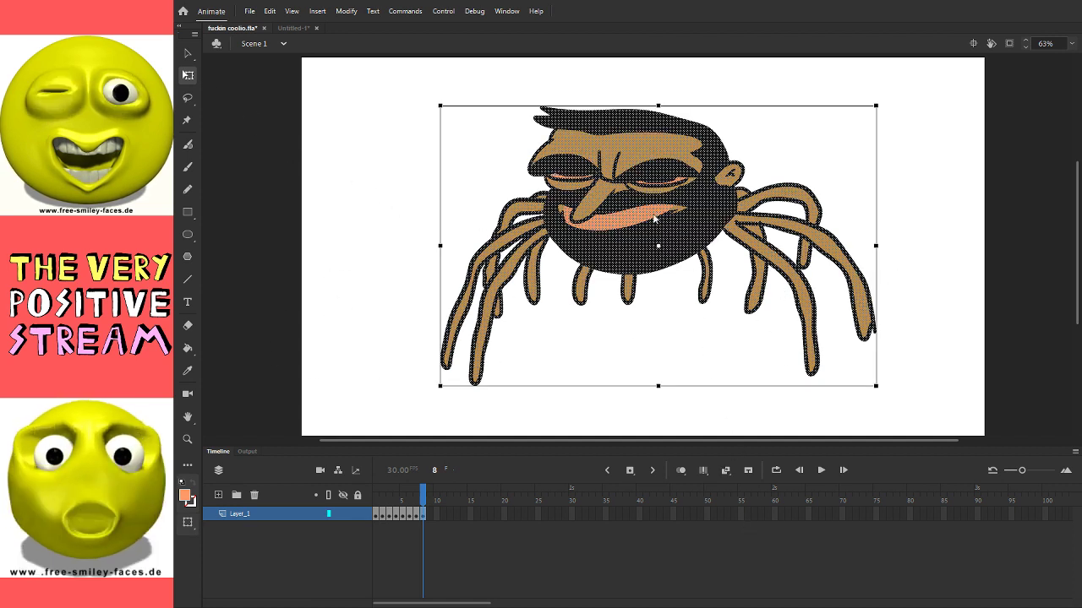
{"action": "key", "text": "F8"}
{"action": "key", "text": "Return"}
{"action": "double_click", "coordinate": [661, 237]}
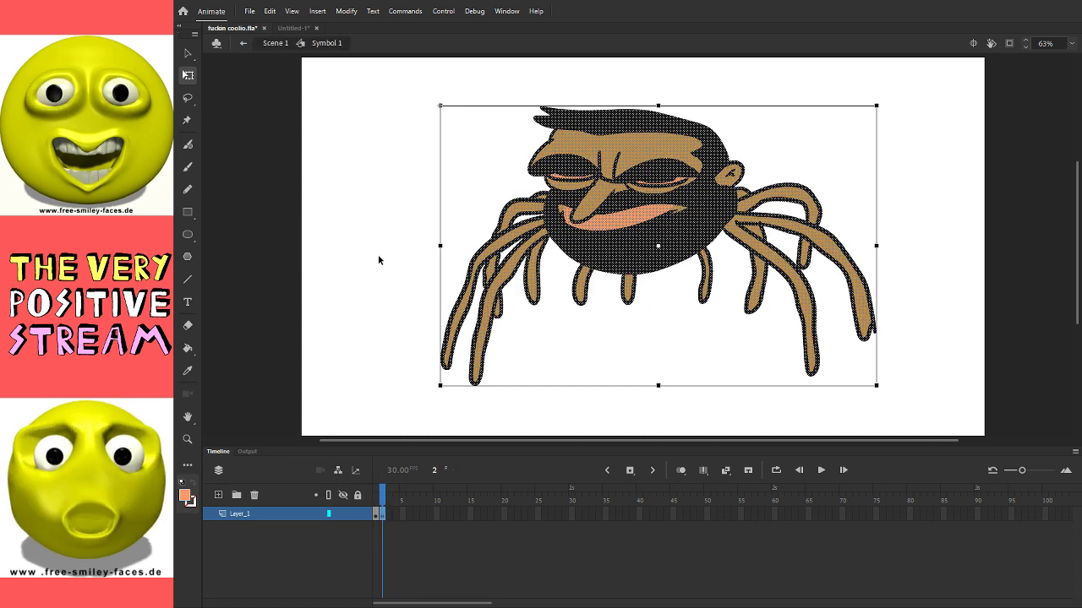
Step: Delete the drawing from frame 2 of the symbol, turn on onion skinning, and set the brush to black
{"action": "key", "text": "b"}
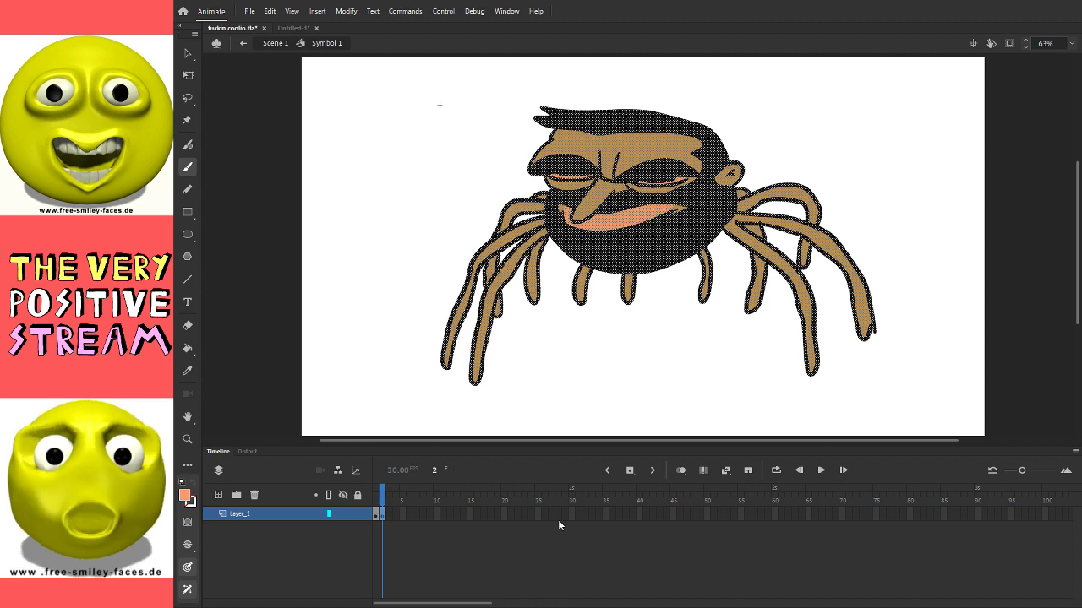
{"action": "key", "text": "Delete"}
{"action": "left_click", "coordinate": [681, 470]}
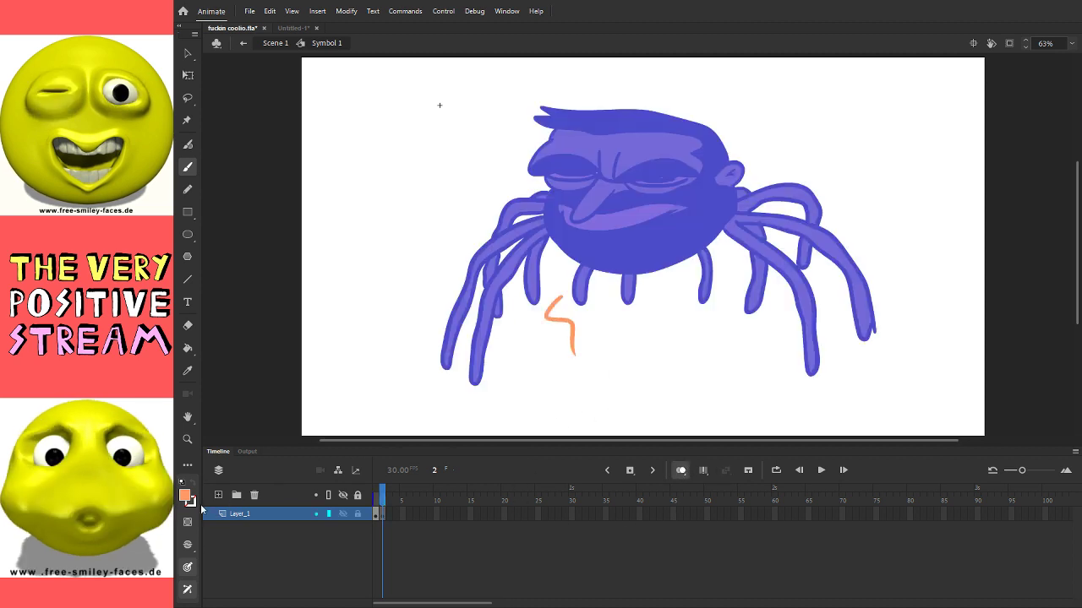
{"action": "key", "text": "ctrl+z"}
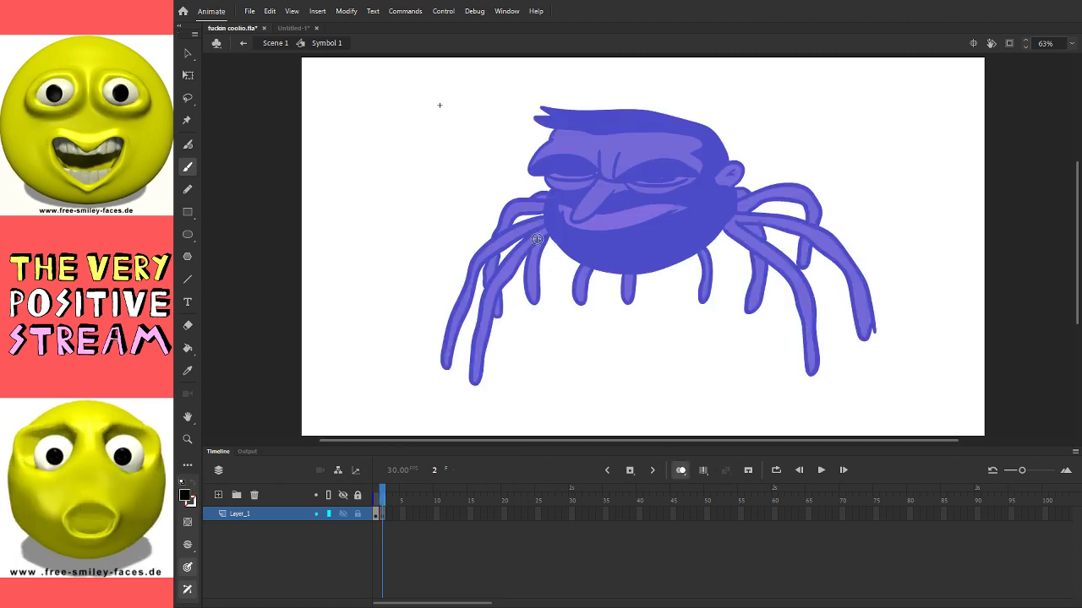
{"action": "mouse_move", "coordinate": [505, 234]}
{"action": "left_mouse_down"}
{"action": "mouse_move", "coordinate": [449, 284]}
{"action": "mouse_move", "coordinate": [422, 337]}
{"action": "left_mouse_up"}
{"action": "key", "text": "ctrl+z"}
{"action": "mouse_move", "coordinate": [541, 226]}
{"action": "left_mouse_down"}
{"action": "mouse_move", "coordinate": [479, 238]}
{"action": "mouse_move", "coordinate": [411, 305]}
{"action": "mouse_move", "coordinate": [394, 357]}
{"action": "mouse_move", "coordinate": [440, 272]}
{"action": "left_mouse_up"}
{"action": "key", "text": "ctrl+z"}
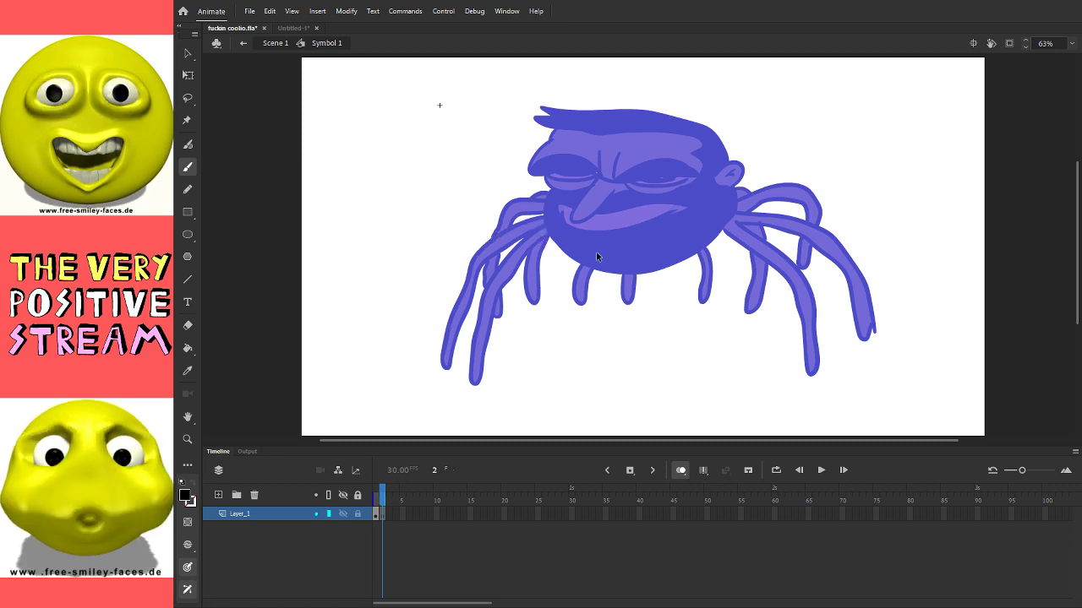
{"action": "mouse_move", "coordinate": [597, 291]}
{"action": "left_mouse_down"}
{"action": "mouse_move", "coordinate": [583, 311]}
{"action": "mouse_move", "coordinate": [617, 350]}
{"action": "left_mouse_up"}
{"action": "key", "text": "ctrl+z"}
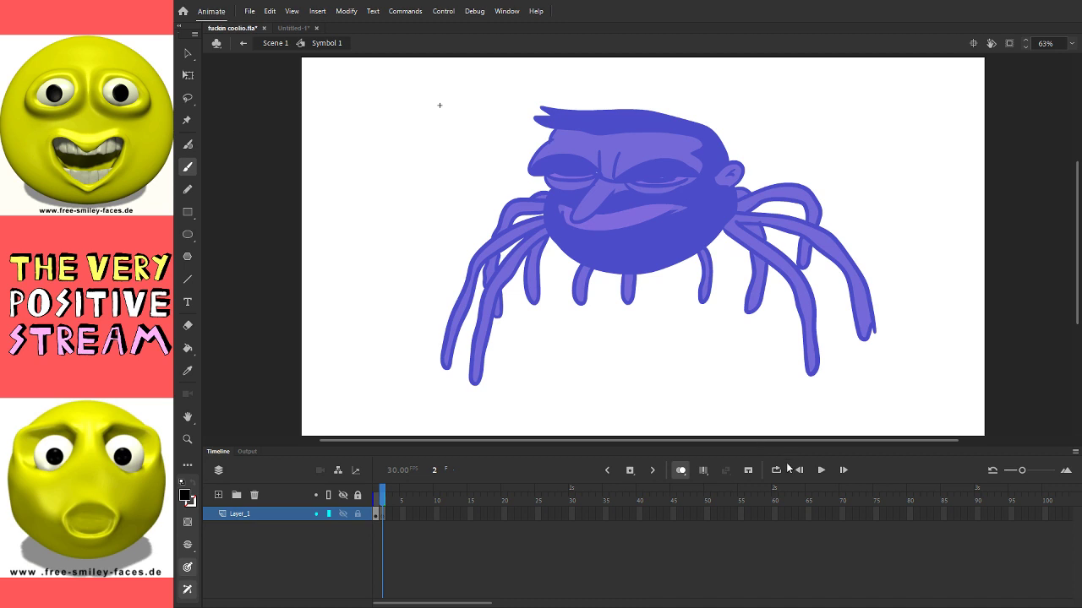
{"action": "mouse_move", "coordinate": [544, 226]}
{"action": "left_mouse_down"}
{"action": "mouse_move", "coordinate": [466, 255]}
{"action": "mouse_move", "coordinate": [422, 313]}
{"action": "mouse_move", "coordinate": [413, 362]}
{"action": "mouse_move", "coordinate": [459, 272]}
{"action": "left_mouse_up"}
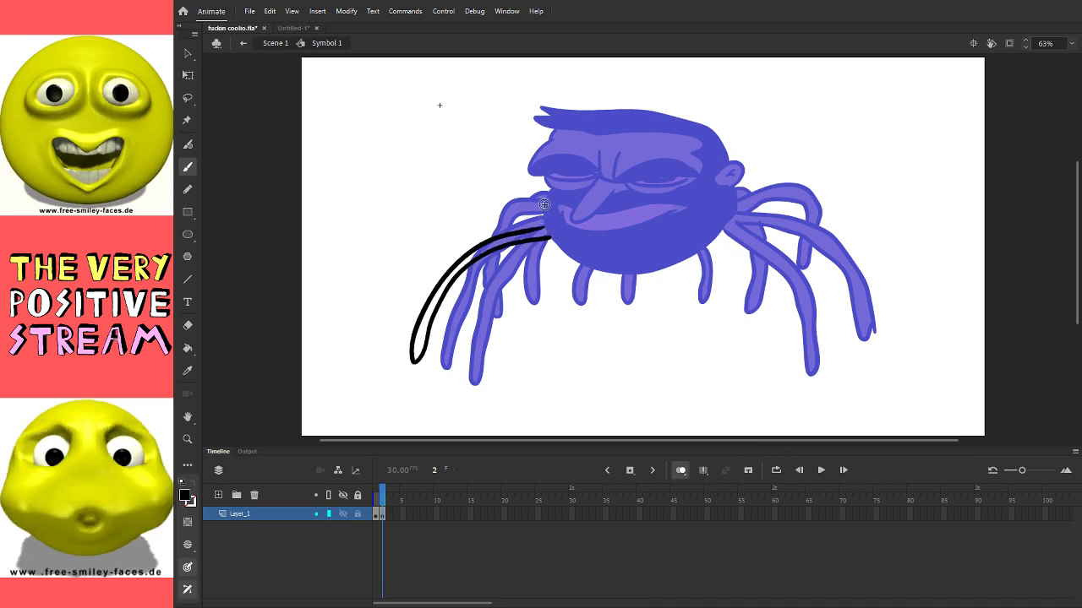
{"action": "key", "text": "ctrl+z"}
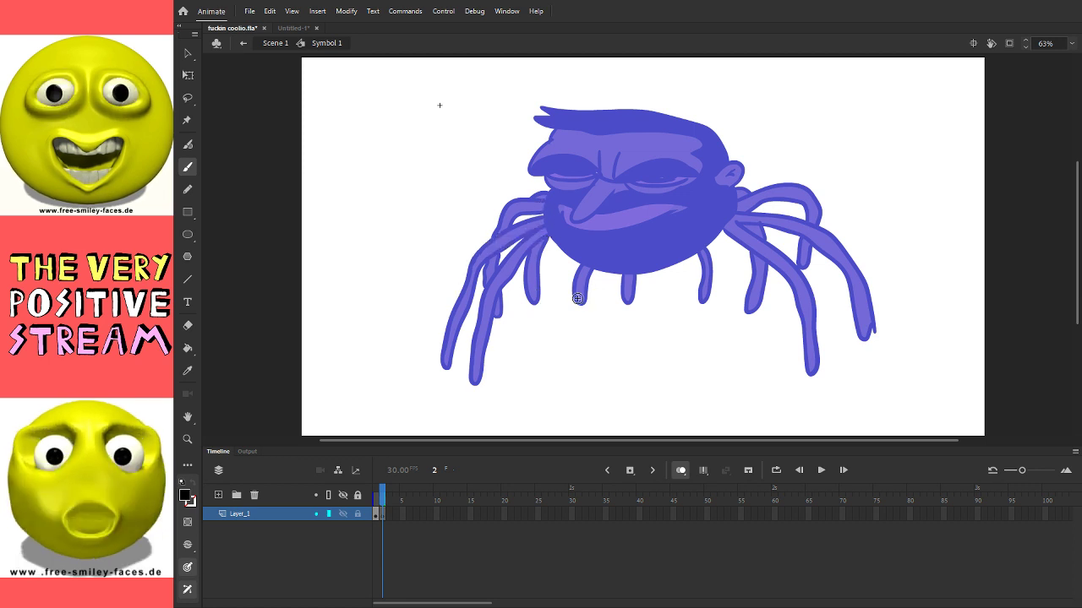
{"action": "left_click_drag", "start_coordinate": [570, 321], "coordinate": [597, 382]}
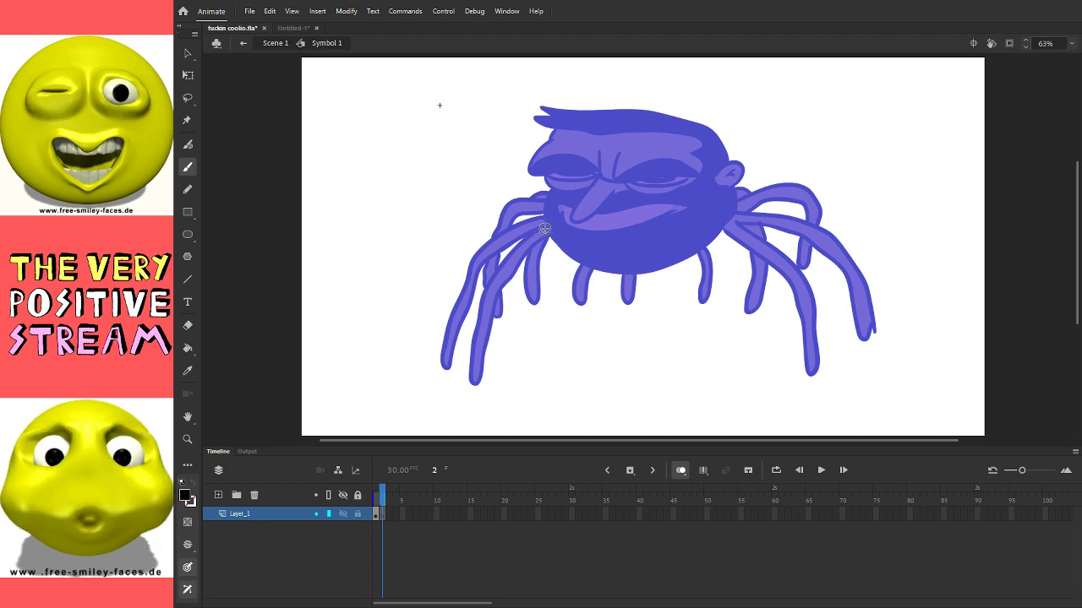
Step: Outline the legs on the left side of the head stretched outwards in black, undoing the rear and inner legs
{"action": "mouse_move", "coordinate": [544, 230]}
{"action": "left_mouse_down"}
{"action": "mouse_move", "coordinate": [497, 258]}
{"action": "mouse_move", "coordinate": [503, 239]}
{"action": "mouse_move", "coordinate": [453, 287]}
{"action": "mouse_move", "coordinate": [417, 379]}
{"action": "mouse_move", "coordinate": [470, 284]}
{"action": "mouse_move", "coordinate": [543, 236]}
{"action": "mouse_move", "coordinate": [521, 209]}
{"action": "mouse_move", "coordinate": [412, 291]}
{"action": "mouse_move", "coordinate": [371, 352]}
{"action": "mouse_move", "coordinate": [377, 367]}
{"action": "mouse_move", "coordinate": [413, 305]}
{"action": "mouse_move", "coordinate": [546, 211]}
{"action": "left_mouse_up"}
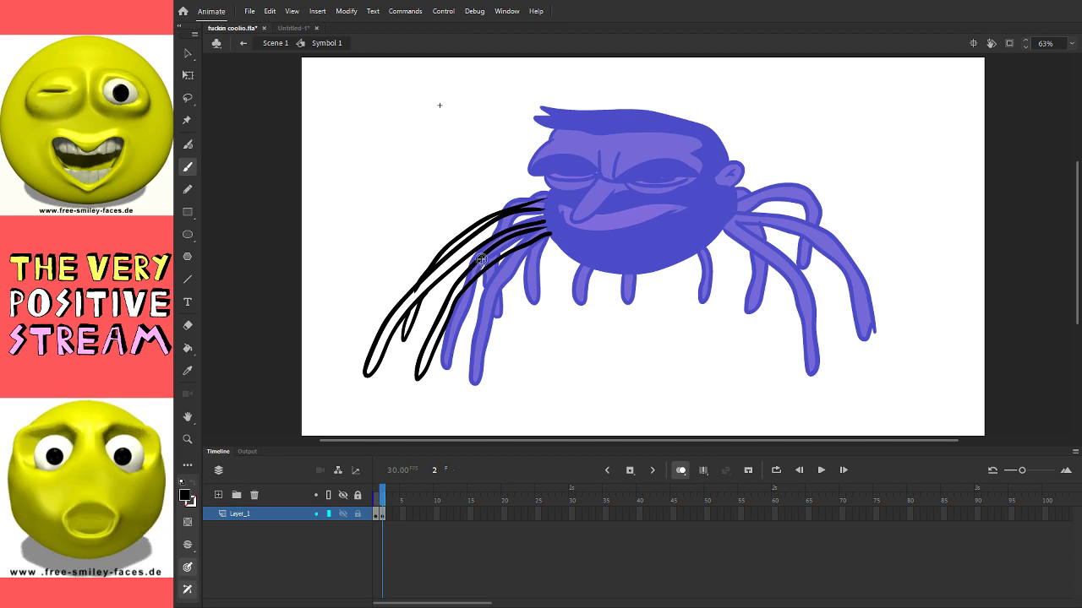
{"action": "left_click_drag", "start_coordinate": [451, 262], "coordinate": [426, 311]}
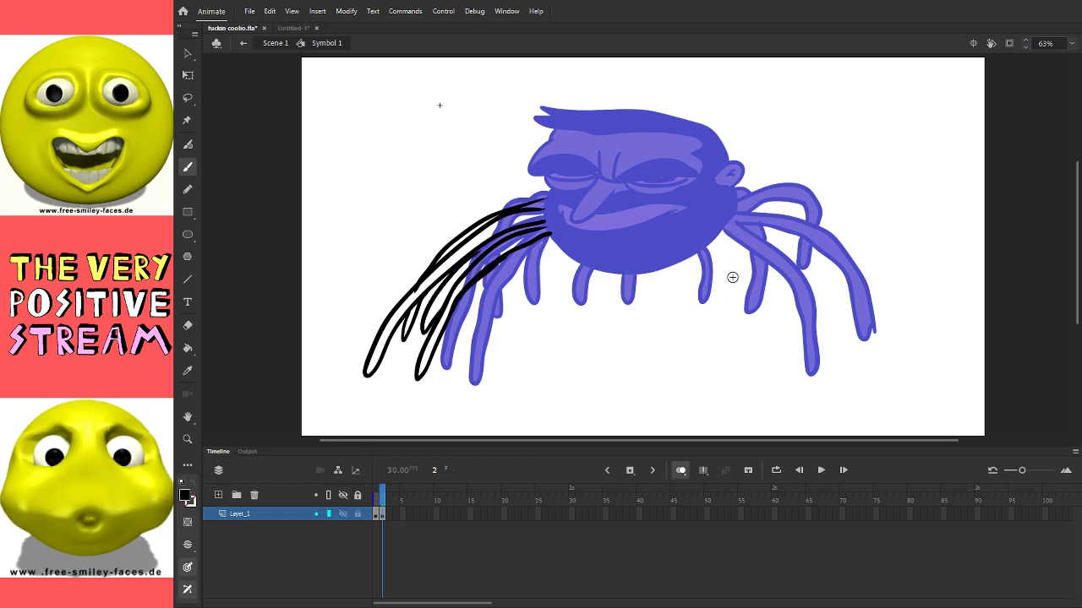
{"action": "mouse_move", "coordinate": [795, 262]}
{"action": "left_mouse_down"}
{"action": "mouse_move", "coordinate": [856, 322]}
{"action": "mouse_move", "coordinate": [830, 365]}
{"action": "left_mouse_up"}
{"action": "key", "text": "ctrl+z"}
{"action": "key", "text": "ctrl+z"}
{"action": "key", "text": "ctrl+z"}
{"action": "key", "text": "ctrl+z"}
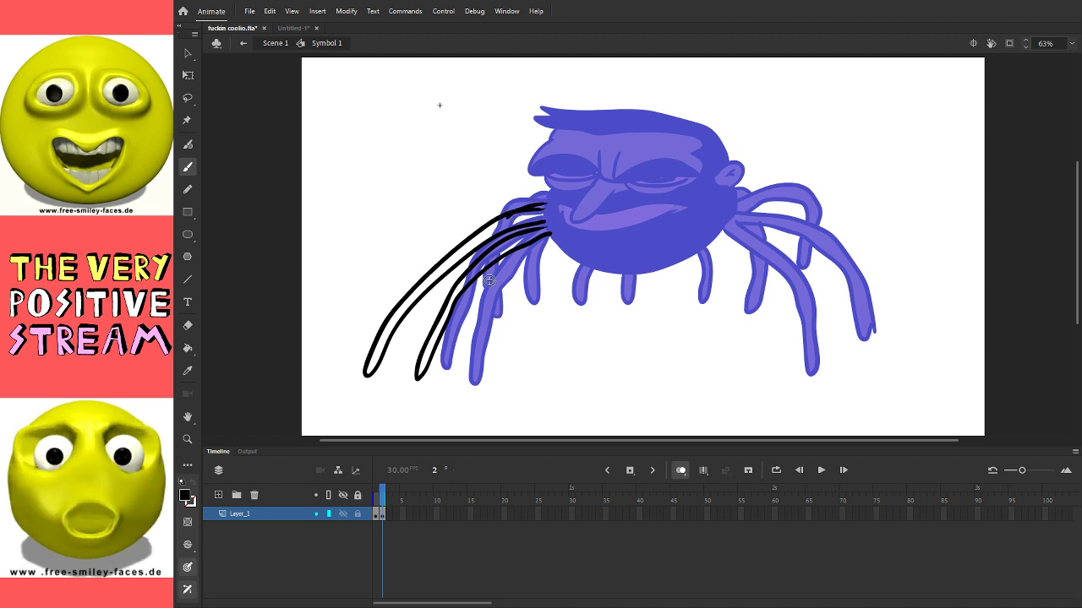
Step: Redraw the rear and inner legs on the left side, stretched outwards like the front ones
{"action": "left_click_drag", "start_coordinate": [489, 274], "coordinate": [497, 338]}
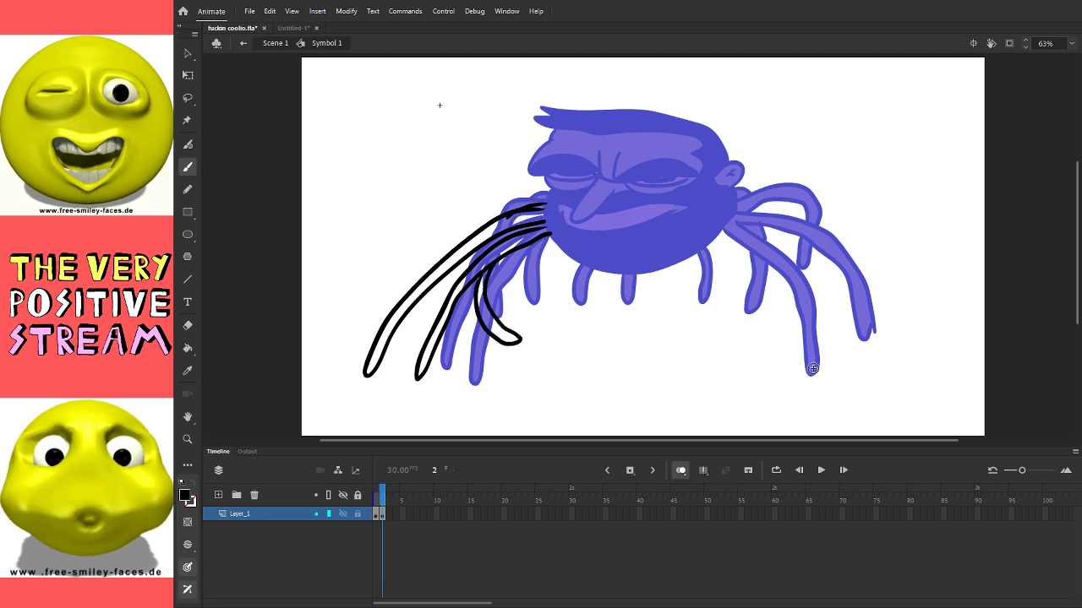
{"action": "key", "text": "ctrl+z"}
{"action": "left_click_drag", "start_coordinate": [543, 204], "coordinate": [476, 218]}
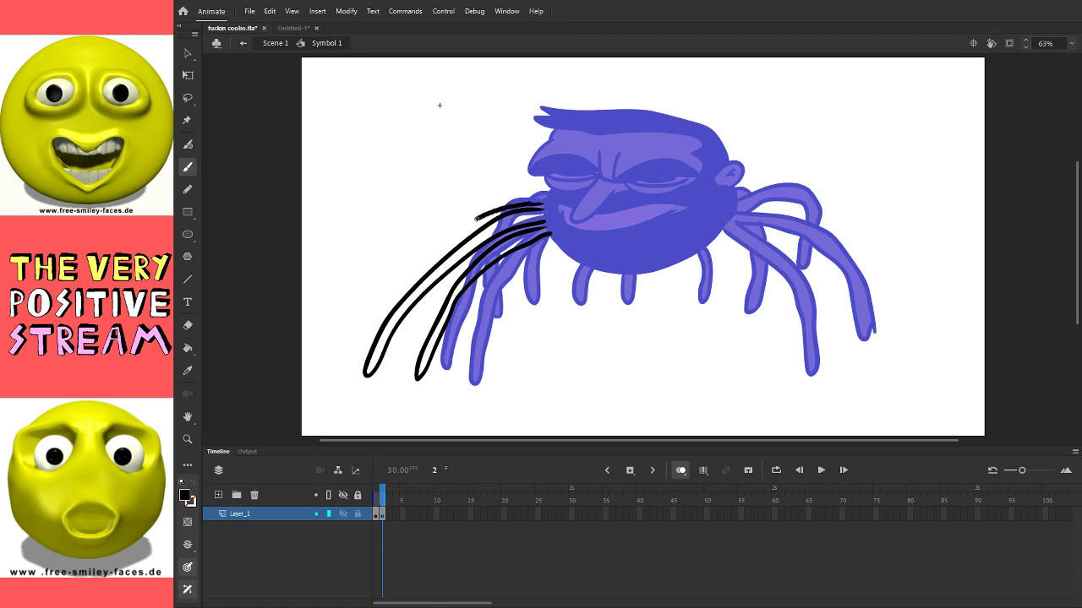
{"action": "left_click_drag", "start_coordinate": [376, 321], "coordinate": [389, 343]}
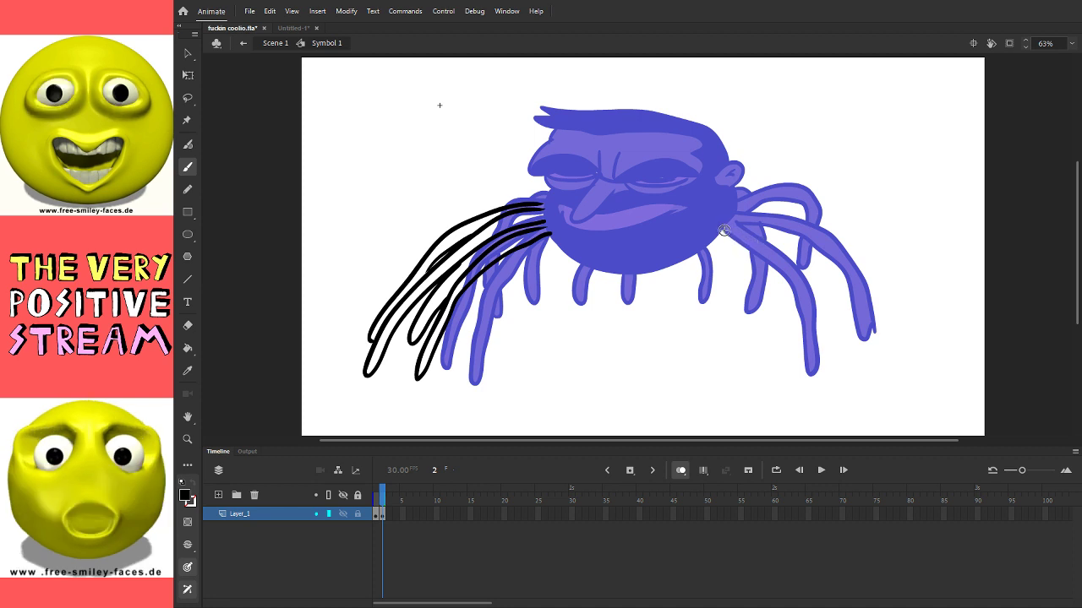
{"action": "left_click_drag", "start_coordinate": [727, 231], "coordinate": [795, 297]}
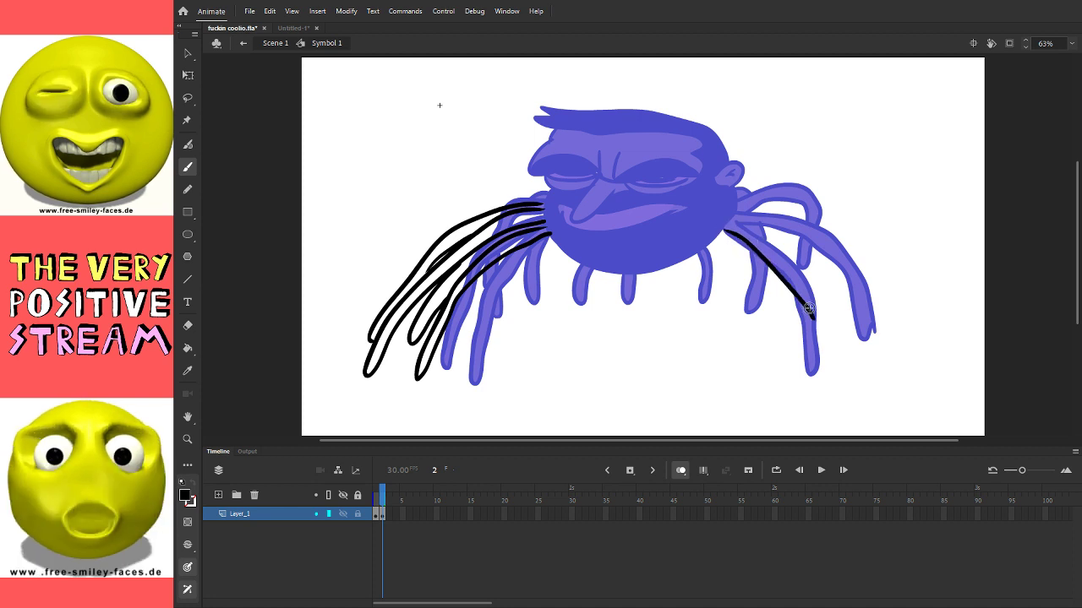
{"action": "left_click_drag", "start_coordinate": [725, 233], "coordinate": [774, 272]}
{"action": "left_click_drag", "start_coordinate": [810, 375], "coordinate": [818, 309]}
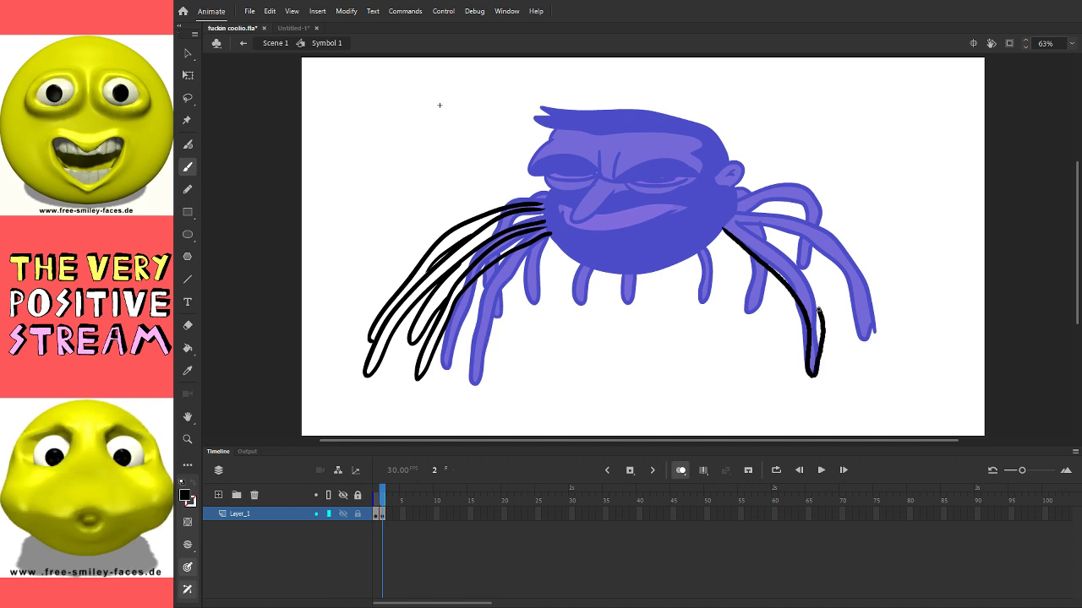
{"action": "left_click_drag", "start_coordinate": [727, 236], "coordinate": [798, 308]}
{"action": "key", "text": "ctrl+z"}
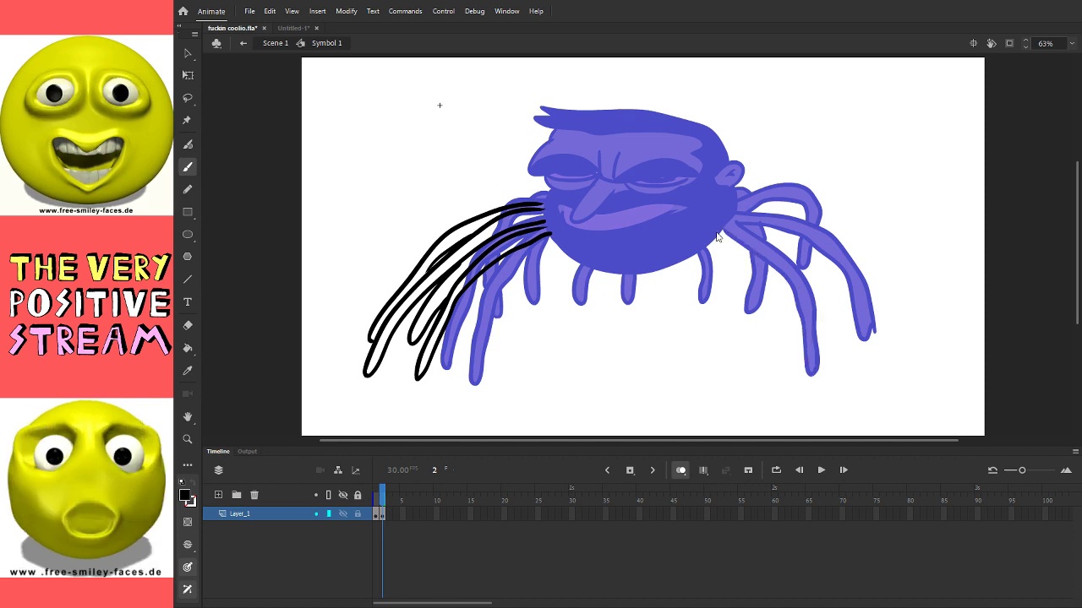
{"action": "key", "text": "ctrl+z"}
Step: Outline the long and inner legs on the right side of the head in black, splayed outwards from the onion-skinned pose
{"action": "mouse_move", "coordinate": [722, 233]}
{"action": "left_mouse_down"}
{"action": "mouse_move", "coordinate": [829, 329]}
{"action": "mouse_move", "coordinate": [859, 374]}
{"action": "left_mouse_up"}
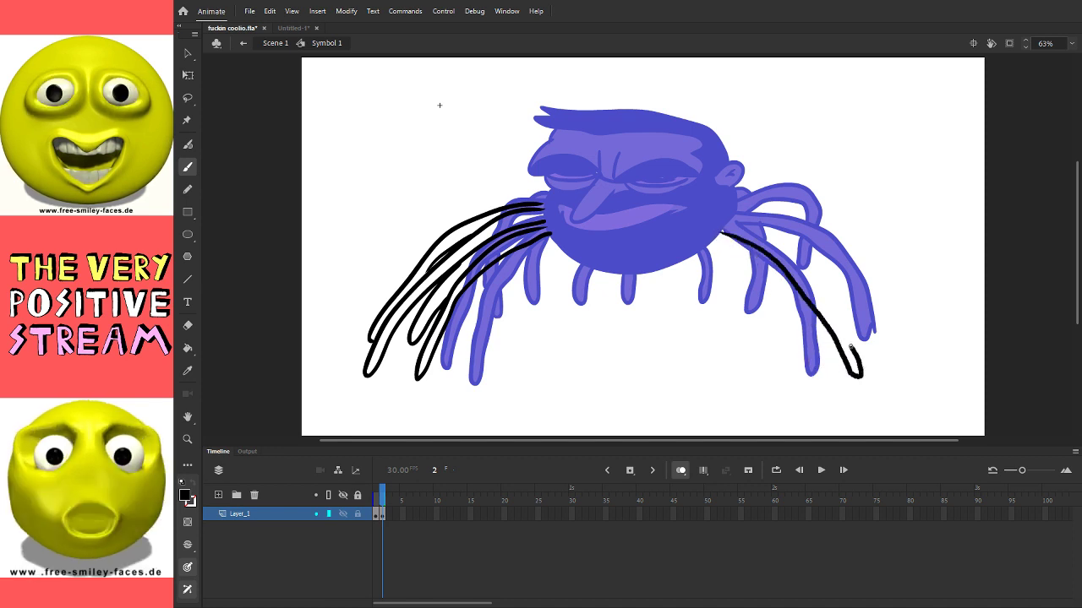
{"action": "mouse_move", "coordinate": [725, 222]}
{"action": "left_mouse_down"}
{"action": "mouse_move", "coordinate": [806, 247]}
{"action": "mouse_move", "coordinate": [901, 372]}
{"action": "left_mouse_up"}
{"action": "mouse_move", "coordinate": [745, 207]}
{"action": "left_mouse_down"}
{"action": "mouse_move", "coordinate": [861, 255]}
{"action": "mouse_move", "coordinate": [901, 317]}
{"action": "mouse_move", "coordinate": [901, 341]}
{"action": "mouse_move", "coordinate": [879, 297]}
{"action": "left_mouse_up"}
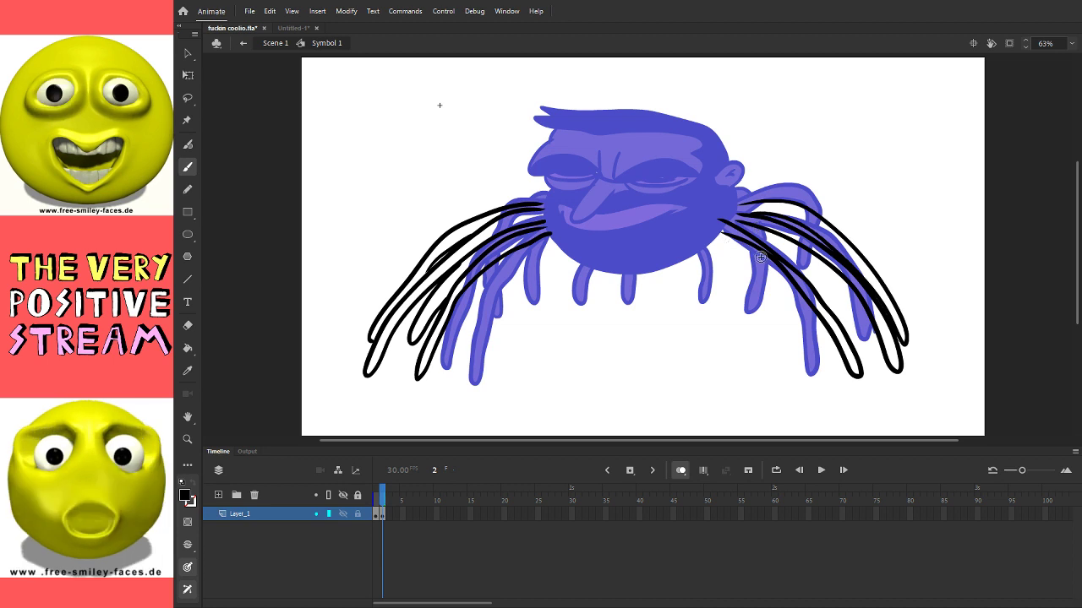
{"action": "left_click_drag", "start_coordinate": [727, 242], "coordinate": [798, 314]}
{"action": "left_click_drag", "start_coordinate": [780, 279], "coordinate": [827, 319]}
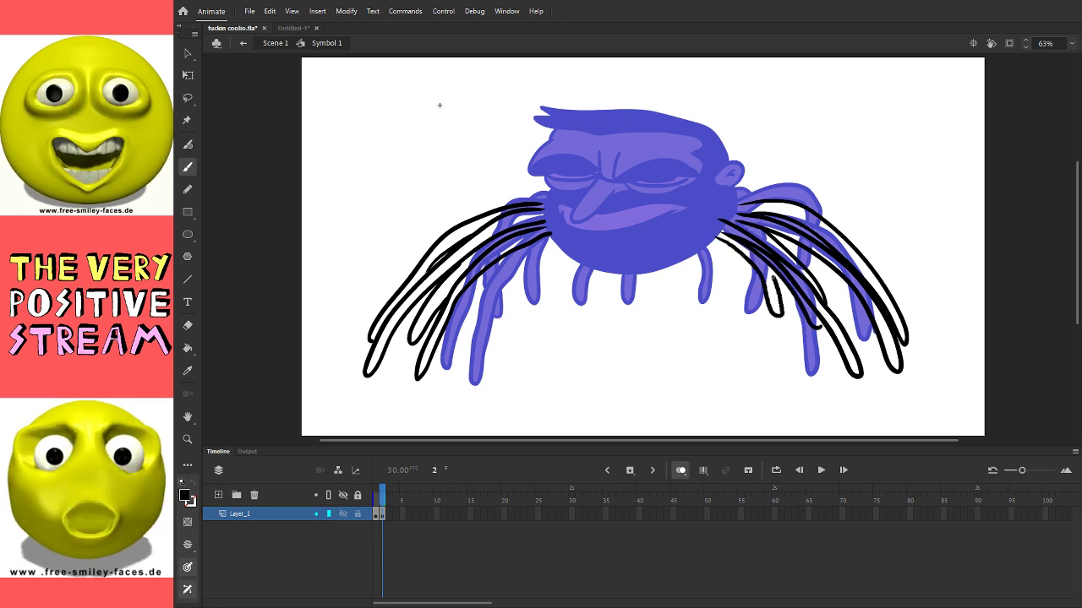
Step: Outline the short legs beneath the beard angled outwards, undoing the stray stroke
{"action": "mouse_move", "coordinate": [505, 308]}
{"action": "left_mouse_down"}
{"action": "mouse_move", "coordinate": [558, 254]}
{"action": "mouse_move", "coordinate": [535, 249]}
{"action": "mouse_move", "coordinate": [484, 299]}
{"action": "mouse_move", "coordinate": [554, 243]}
{"action": "mouse_move", "coordinate": [494, 286]}
{"action": "mouse_move", "coordinate": [560, 251]}
{"action": "mouse_move", "coordinate": [568, 288]}
{"action": "left_mouse_up"}
{"action": "key", "text": "ctrl+z"}
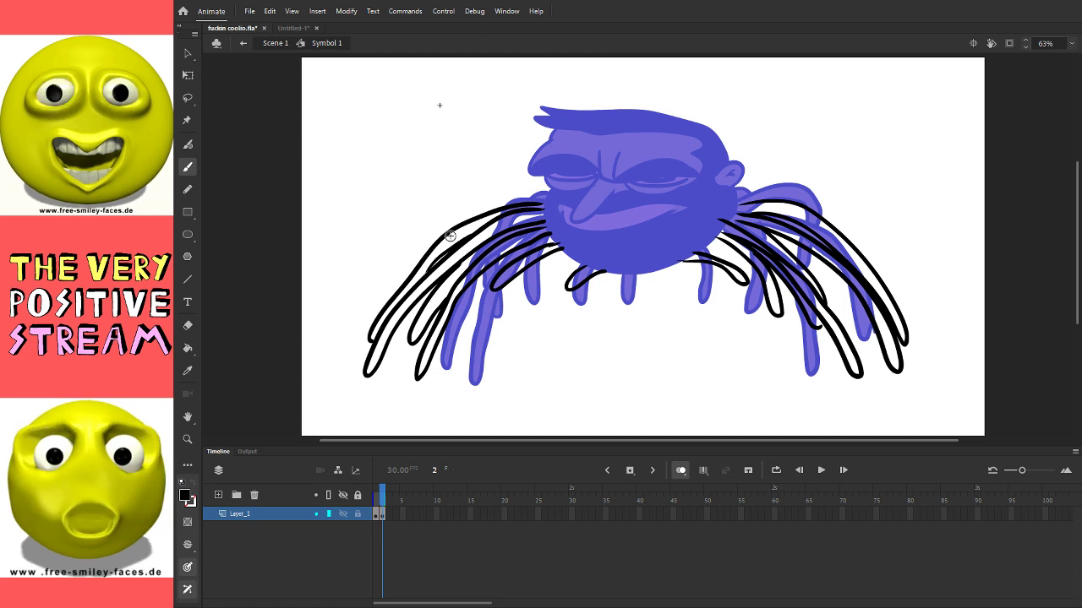
{"action": "left_click_drag", "start_coordinate": [589, 336], "coordinate": [616, 385]}
Step: Try to lasso the head separately from its legs on frame 1, with onion skinning turned off
{"action": "left_click", "coordinate": [606, 471]}
{"action": "key", "text": "q"}
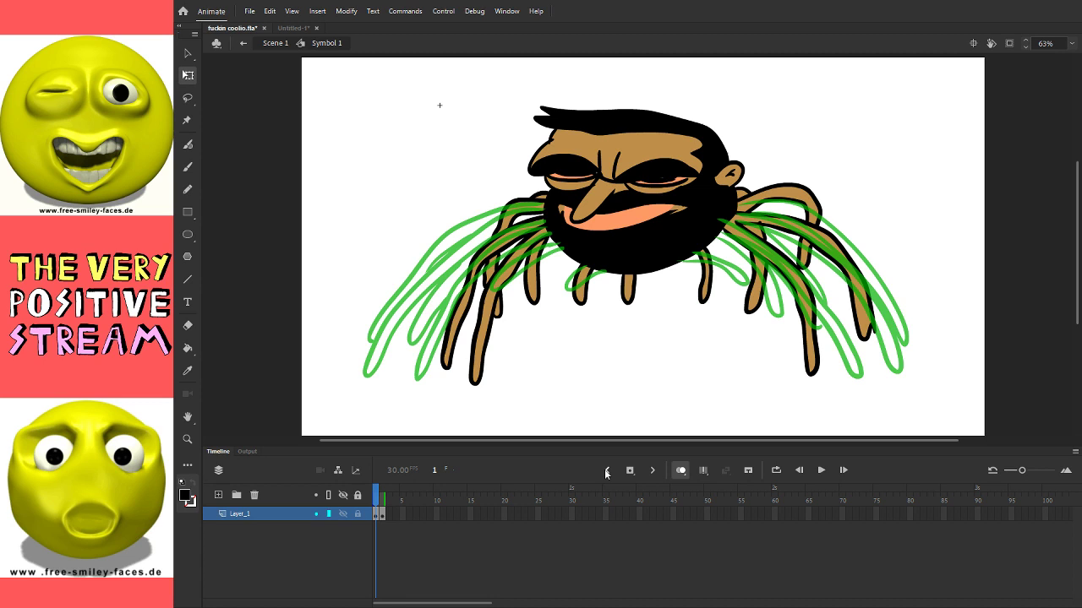
{"action": "left_click", "coordinate": [680, 470]}
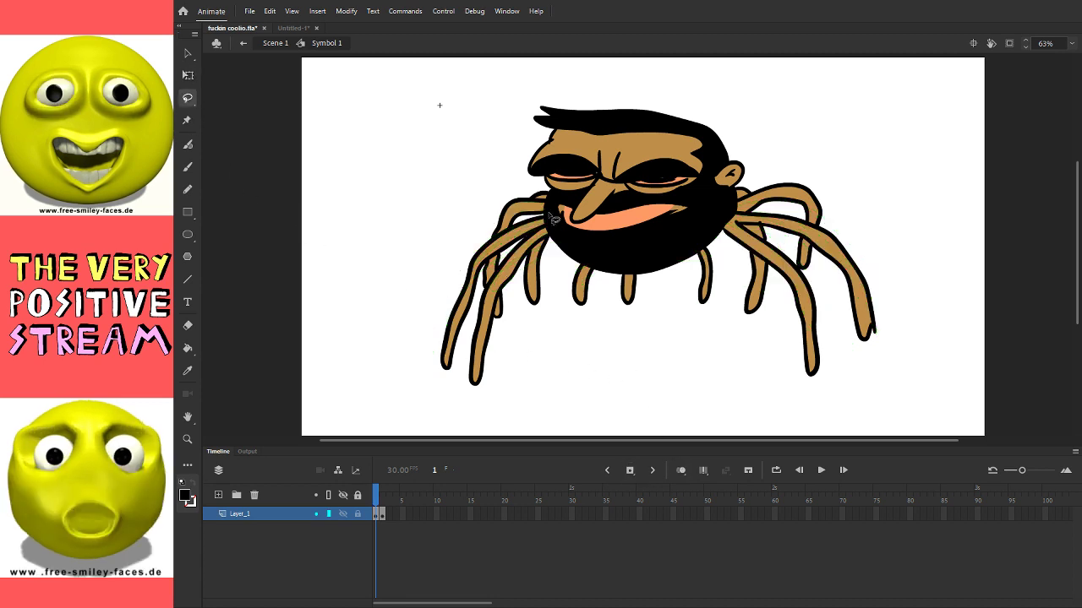
{"action": "mouse_move", "coordinate": [549, 196]}
{"action": "left_mouse_down"}
{"action": "mouse_move", "coordinate": [563, 256]}
{"action": "mouse_move", "coordinate": [626, 275]}
{"action": "mouse_move", "coordinate": [694, 257]}
{"action": "mouse_move", "coordinate": [723, 236]}
{"action": "mouse_move", "coordinate": [738, 210]}
{"action": "left_mouse_up"}
{"action": "left_click_drag", "start_coordinate": [727, 101], "coordinate": [549, 173]}
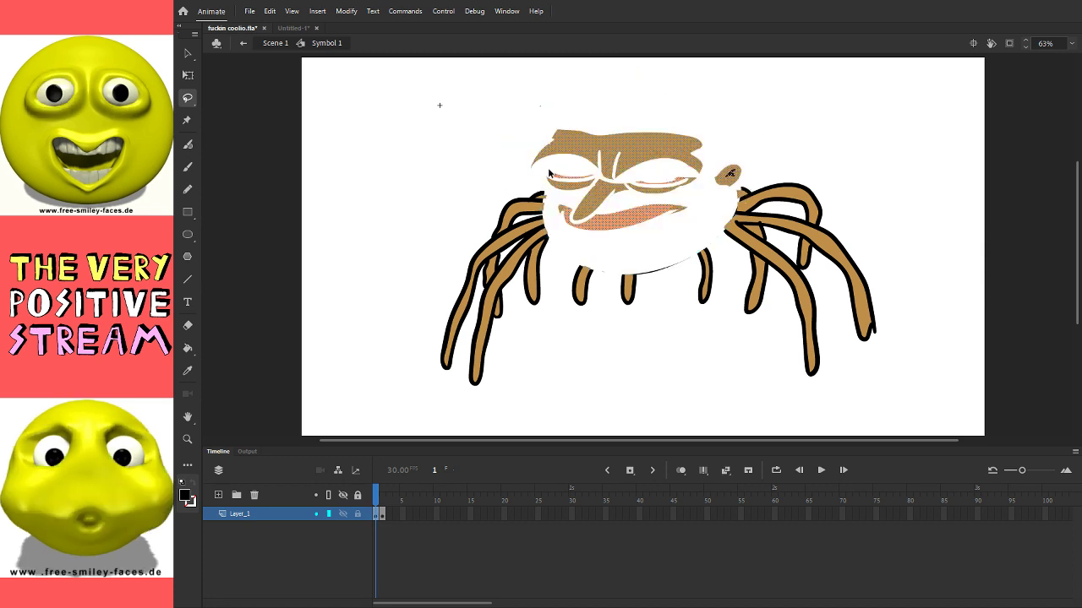
{"action": "left_click", "coordinate": [660, 310]}
{"action": "mouse_move", "coordinate": [506, 163]}
{"action": "left_mouse_down"}
{"action": "mouse_move", "coordinate": [535, 181]}
{"action": "mouse_move", "coordinate": [563, 260]}
{"action": "mouse_move", "coordinate": [697, 265]}
{"action": "mouse_move", "coordinate": [769, 153]}
{"action": "mouse_move", "coordinate": [495, 142]}
{"action": "left_mouse_up"}
{"action": "left_click", "coordinate": [647, 345]}
{"action": "key", "text": "."}
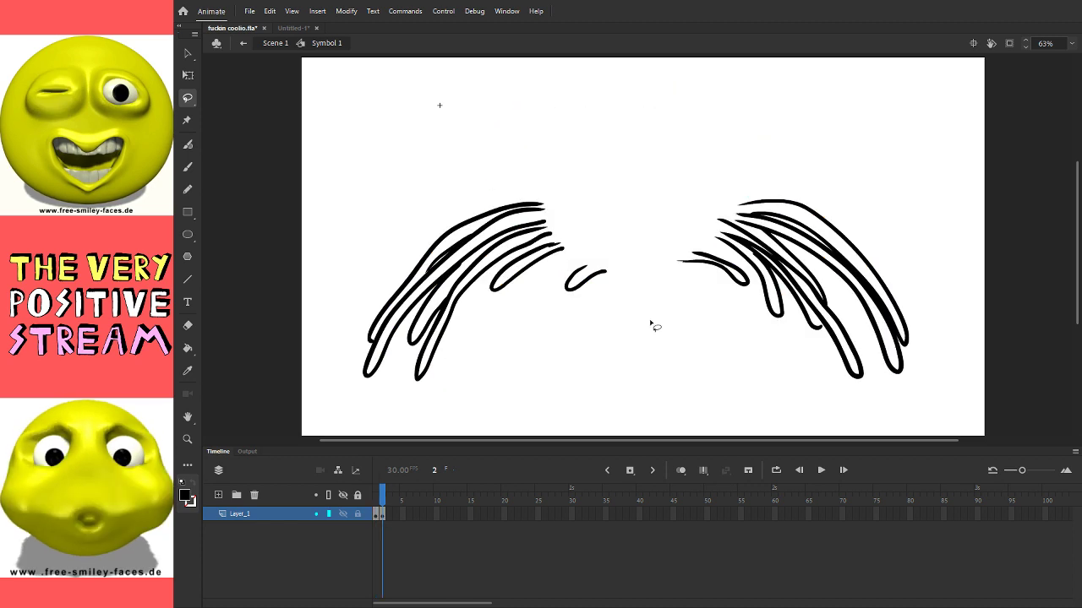
{"action": "left_click", "coordinate": [681, 469]}
Step: Trace the heavy brow line across the onion-skinned face on frame 2 in black, undoing the first attempt
{"action": "key", "text": "b"}
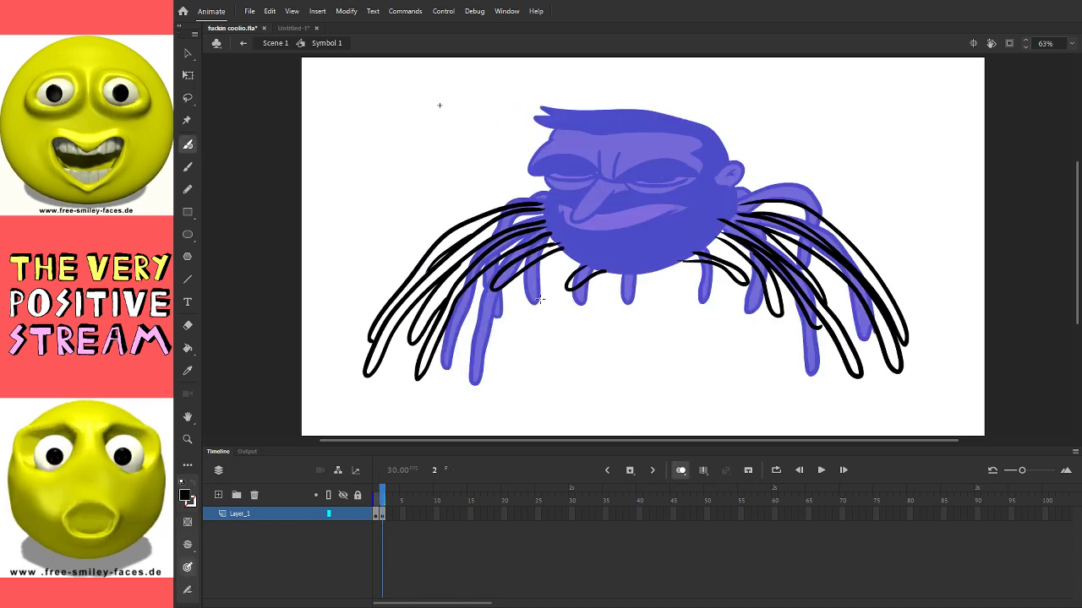
{"action": "left_click", "coordinate": [190, 169]}
{"action": "left_click_drag", "start_coordinate": [619, 338], "coordinate": [647, 349]}
{"action": "key", "text": "z"}
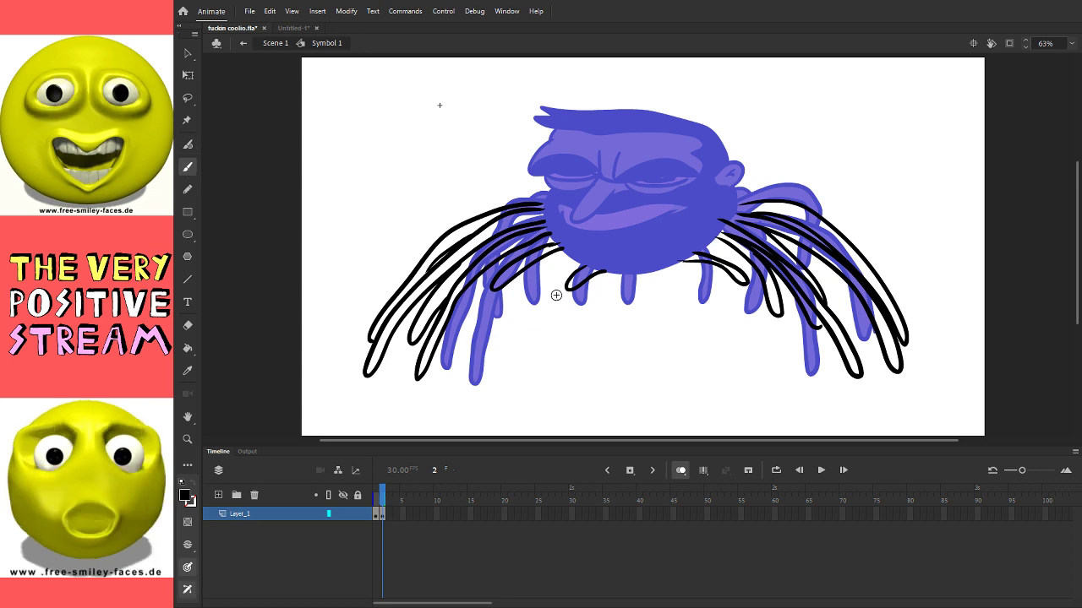
{"action": "left_click", "coordinate": [597, 239]}
{"action": "key", "text": "b"}
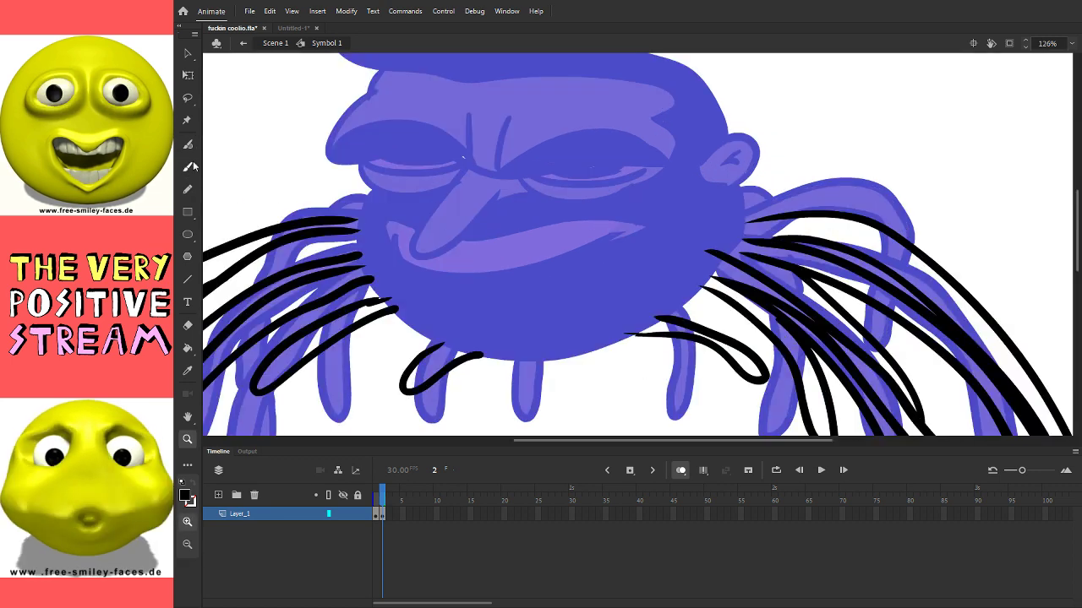
{"action": "left_click_drag", "start_coordinate": [562, 216], "coordinate": [582, 272]}
{"action": "scroll", "coordinate": [553, 227], "scroll_direction": "up", "scroll_amount": 1}
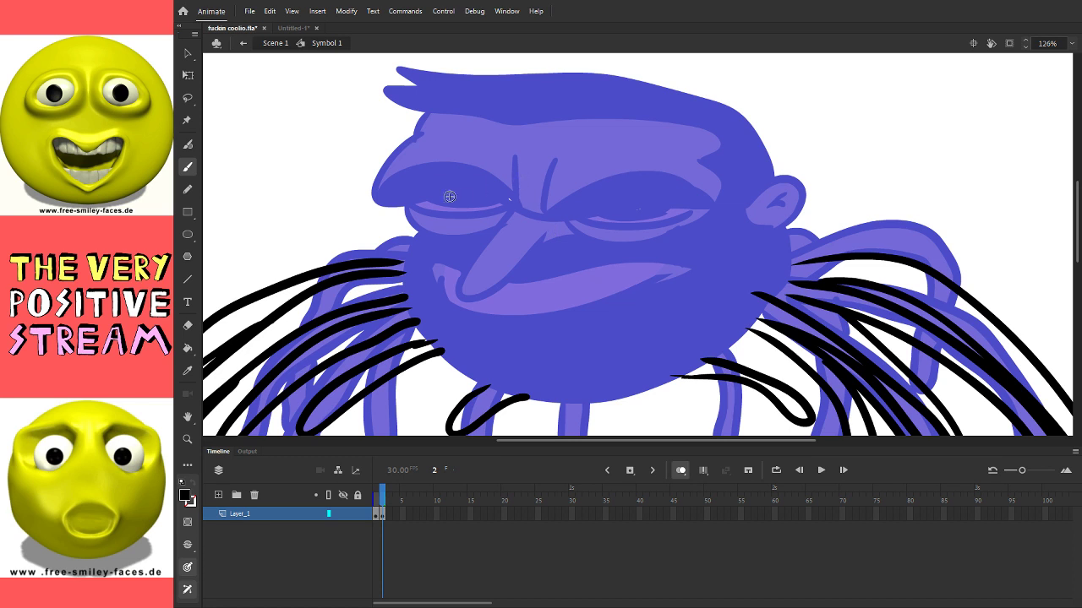
{"action": "mouse_move", "coordinate": [421, 133]}
{"action": "left_mouse_down"}
{"action": "mouse_move", "coordinate": [373, 192]}
{"action": "mouse_move", "coordinate": [554, 215]}
{"action": "left_mouse_up"}
{"action": "key", "text": "ctrl+z"}
{"action": "left_click_drag", "start_coordinate": [709, 207], "coordinate": [604, 213]}
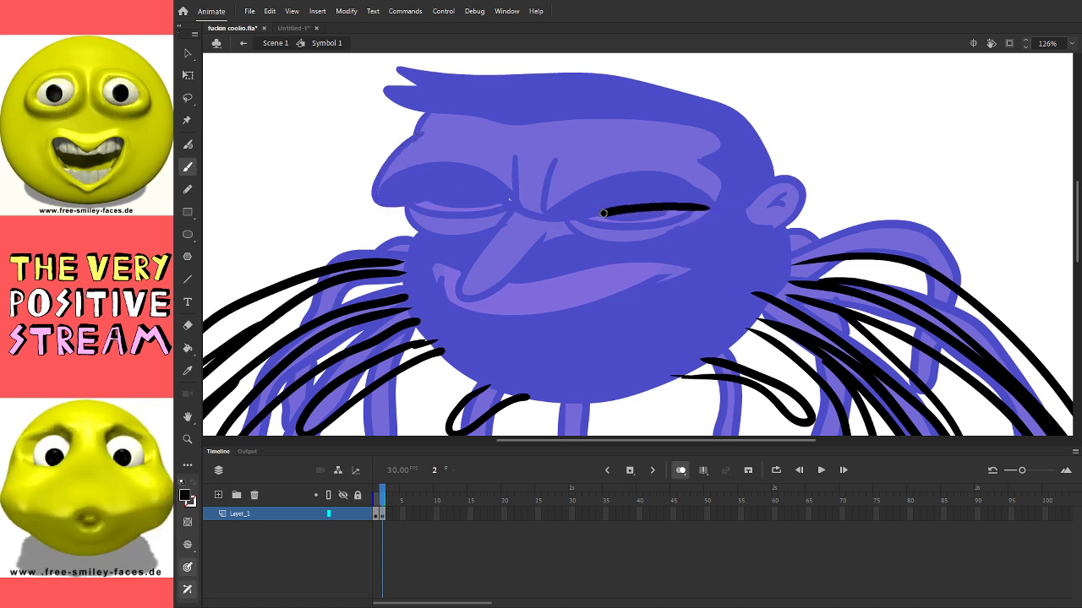
{"action": "mouse_move", "coordinate": [510, 202]}
{"action": "left_mouse_down"}
{"action": "mouse_move", "coordinate": [466, 191]}
{"action": "mouse_move", "coordinate": [381, 201]}
{"action": "mouse_move", "coordinate": [382, 169]}
{"action": "mouse_move", "coordinate": [421, 133]}
{"action": "left_mouse_up"}
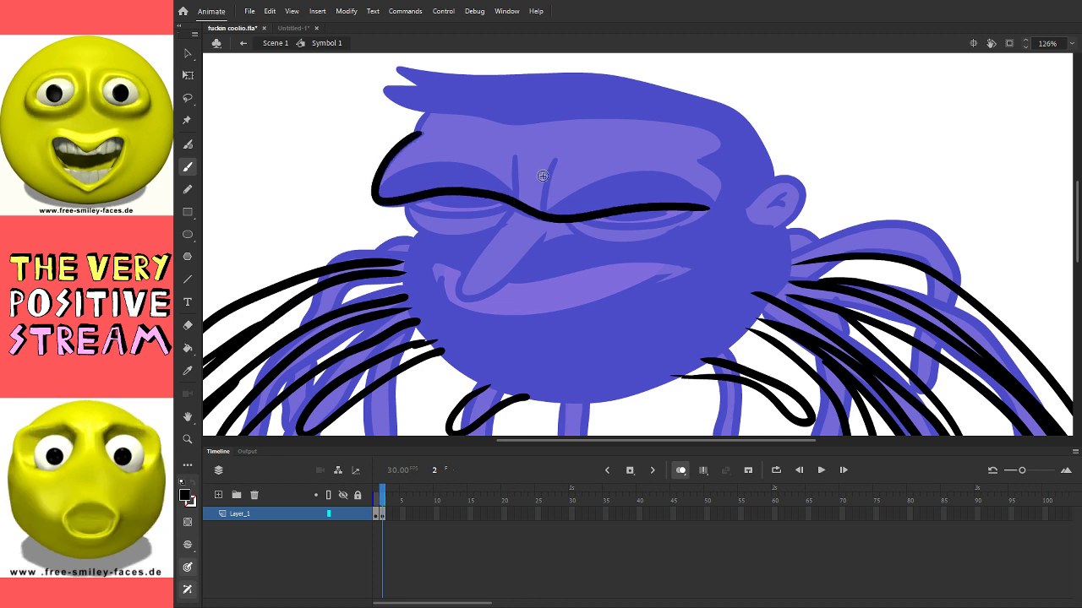
Step: Trace the two frown lines, the long nose and the half-closed eye on the left side of the face
{"action": "left_click_drag", "start_coordinate": [514, 159], "coordinate": [514, 200]}
{"action": "mouse_move", "coordinate": [555, 159]}
{"action": "left_mouse_down"}
{"action": "mouse_move", "coordinate": [545, 209]}
{"action": "mouse_move", "coordinate": [461, 296]}
{"action": "mouse_move", "coordinate": [548, 238]}
{"action": "left_mouse_up"}
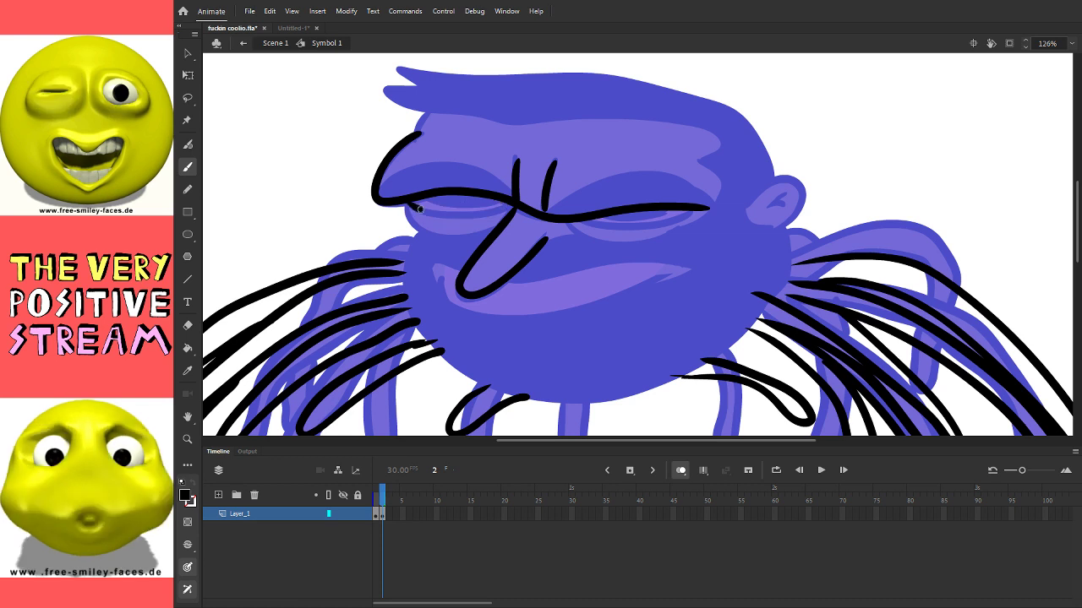
{"action": "mouse_move", "coordinate": [417, 210]}
{"action": "left_mouse_down"}
{"action": "mouse_move", "coordinate": [501, 203]}
{"action": "mouse_move", "coordinate": [427, 197]}
{"action": "mouse_move", "coordinate": [500, 200]}
{"action": "mouse_move", "coordinate": [406, 203]}
{"action": "mouse_move", "coordinate": [446, 237]}
{"action": "mouse_move", "coordinate": [509, 220]}
{"action": "mouse_move", "coordinate": [425, 246]}
{"action": "mouse_move", "coordinate": [421, 233]}
{"action": "mouse_move", "coordinate": [401, 295]}
{"action": "left_mouse_up"}
Step: Outline the head's beard, ear and spiky hair, and trace the hairline down to the brow
{"action": "mouse_move", "coordinate": [481, 380]}
{"action": "left_mouse_down"}
{"action": "mouse_move", "coordinate": [573, 402]}
{"action": "mouse_move", "coordinate": [681, 375]}
{"action": "mouse_move", "coordinate": [765, 301]}
{"action": "mouse_move", "coordinate": [781, 231]}
{"action": "mouse_move", "coordinate": [750, 204]}
{"action": "mouse_move", "coordinate": [789, 198]}
{"action": "mouse_move", "coordinate": [681, 88]}
{"action": "mouse_move", "coordinate": [400, 68]}
{"action": "mouse_move", "coordinate": [433, 108]}
{"action": "left_mouse_up"}
{"action": "left_click_drag", "start_coordinate": [710, 208], "coordinate": [711, 165]}
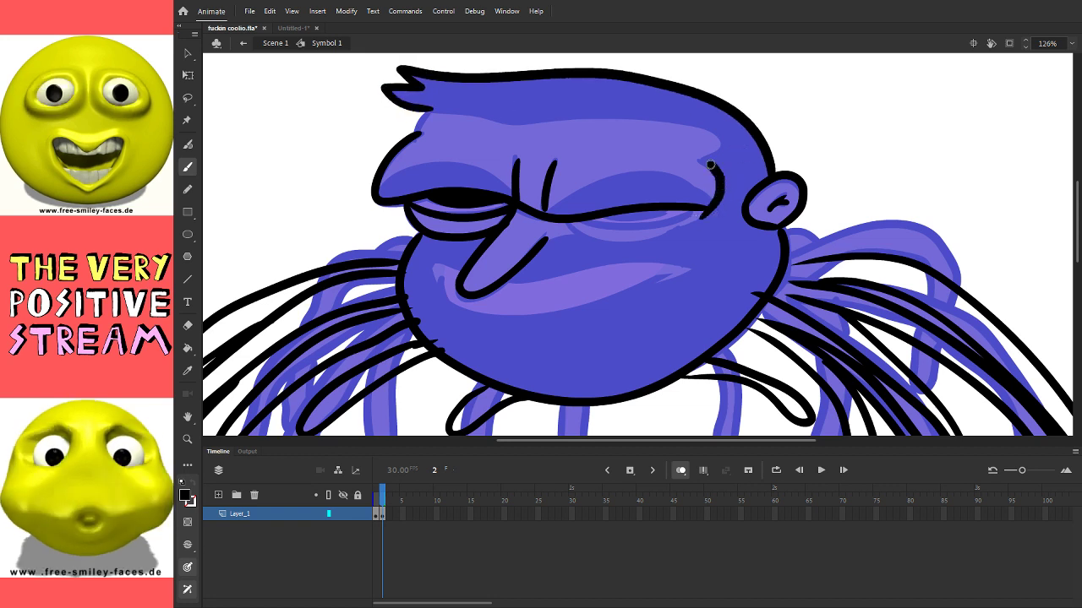
{"action": "mouse_move", "coordinate": [668, 118]}
{"action": "left_mouse_down"}
{"action": "mouse_move", "coordinate": [450, 110]}
{"action": "mouse_move", "coordinate": [414, 134]}
{"action": "left_mouse_up"}
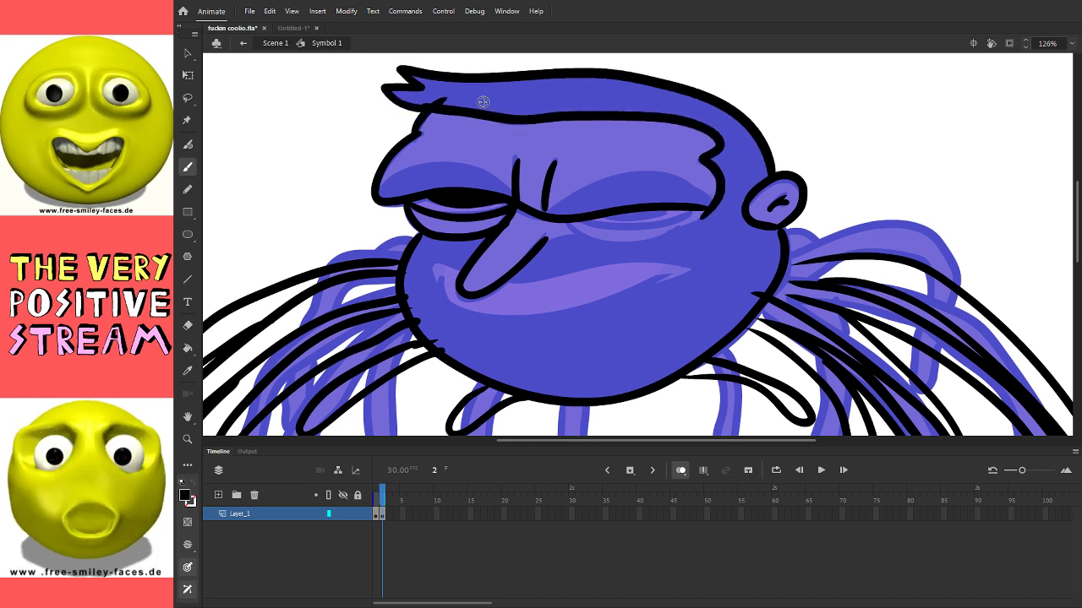
Step: Trace both upper eyelids and the right-side eye with its bag and dark pupil, and extend the nose line towards it
{"action": "mouse_move", "coordinate": [507, 199]}
{"action": "left_mouse_down"}
{"action": "mouse_move", "coordinate": [492, 176]}
{"action": "mouse_move", "coordinate": [393, 179]}
{"action": "left_mouse_up"}
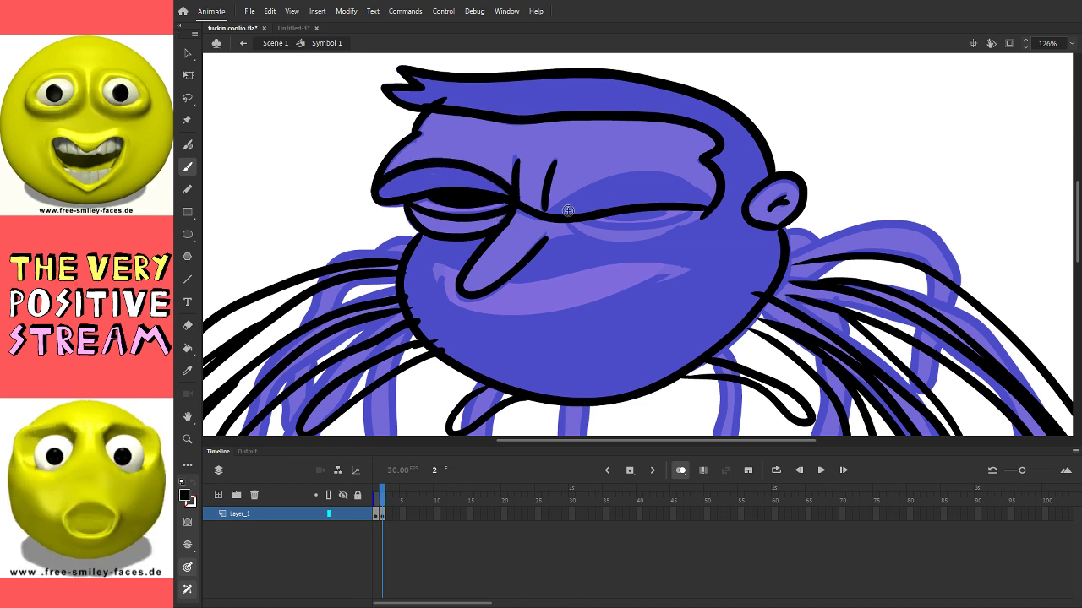
{"action": "left_click_drag", "start_coordinate": [545, 212], "coordinate": [669, 174]}
{"action": "mouse_move", "coordinate": [563, 217]}
{"action": "left_mouse_down"}
{"action": "mouse_move", "coordinate": [657, 242]}
{"action": "mouse_move", "coordinate": [701, 215]}
{"action": "left_mouse_up"}
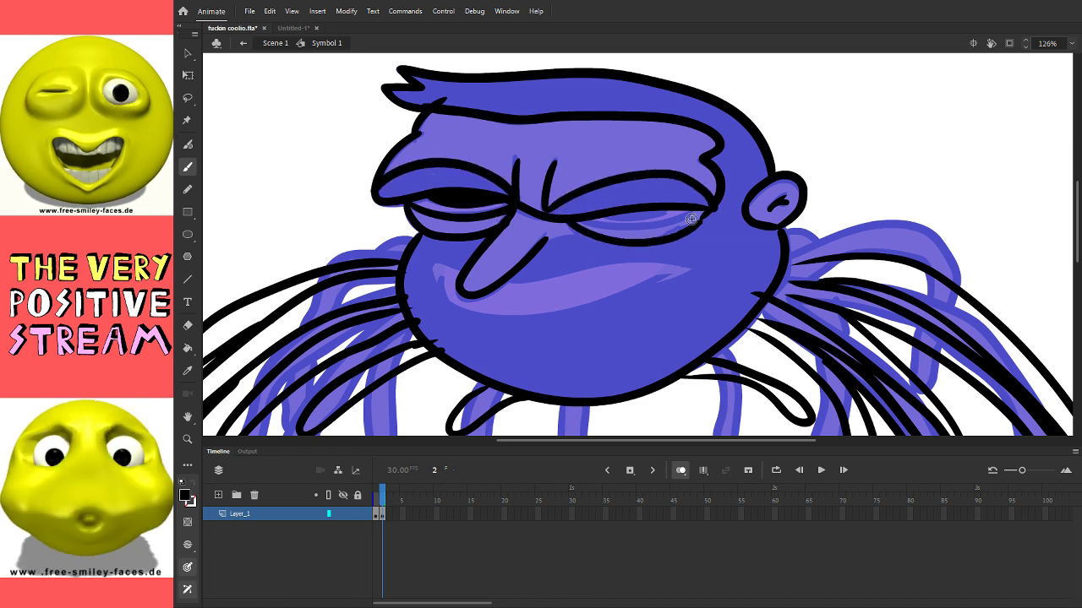
{"action": "mouse_move", "coordinate": [621, 225]}
{"action": "left_mouse_down"}
{"action": "mouse_move", "coordinate": [701, 206]}
{"action": "mouse_move", "coordinate": [601, 218]}
{"action": "left_mouse_up"}
{"action": "left_click_drag", "start_coordinate": [538, 245], "coordinate": [585, 233]}
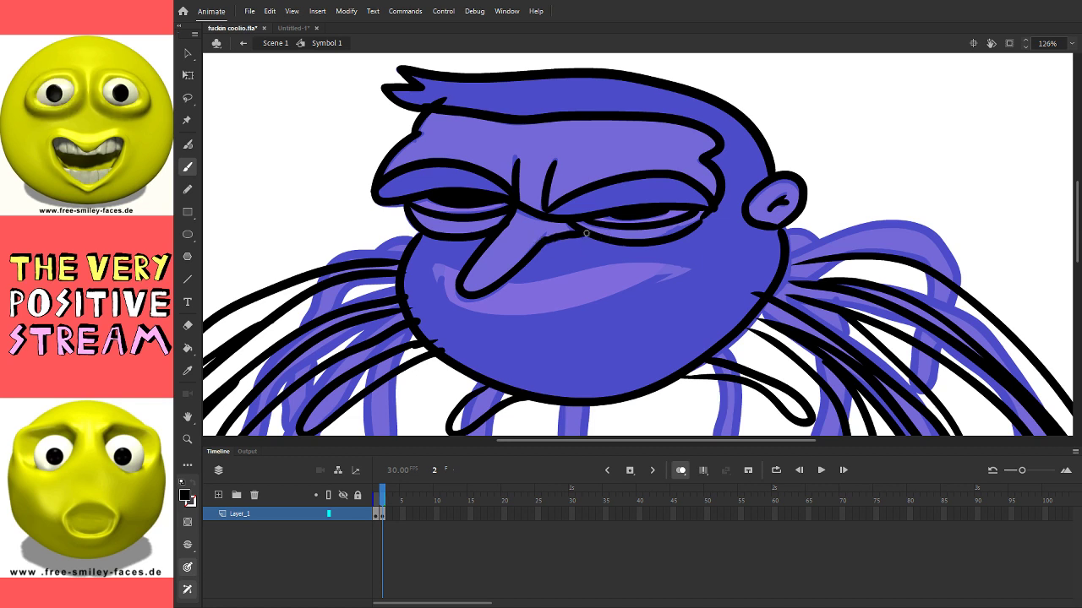
Step: Ink the character's smiling mouth on frame 2, redrawing the strokes over the onion-skinned drawing until the curve fits
{"action": "mouse_move", "coordinate": [460, 269]}
{"action": "left_mouse_down"}
{"action": "mouse_move", "coordinate": [441, 291]}
{"action": "mouse_move", "coordinate": [621, 309]}
{"action": "mouse_move", "coordinate": [668, 272]}
{"action": "left_mouse_up"}
{"action": "key", "text": "ctrl+z"}
{"action": "mouse_move", "coordinate": [439, 284]}
{"action": "left_mouse_down"}
{"action": "mouse_move", "coordinate": [550, 320]}
{"action": "mouse_move", "coordinate": [672, 276]}
{"action": "left_mouse_up"}
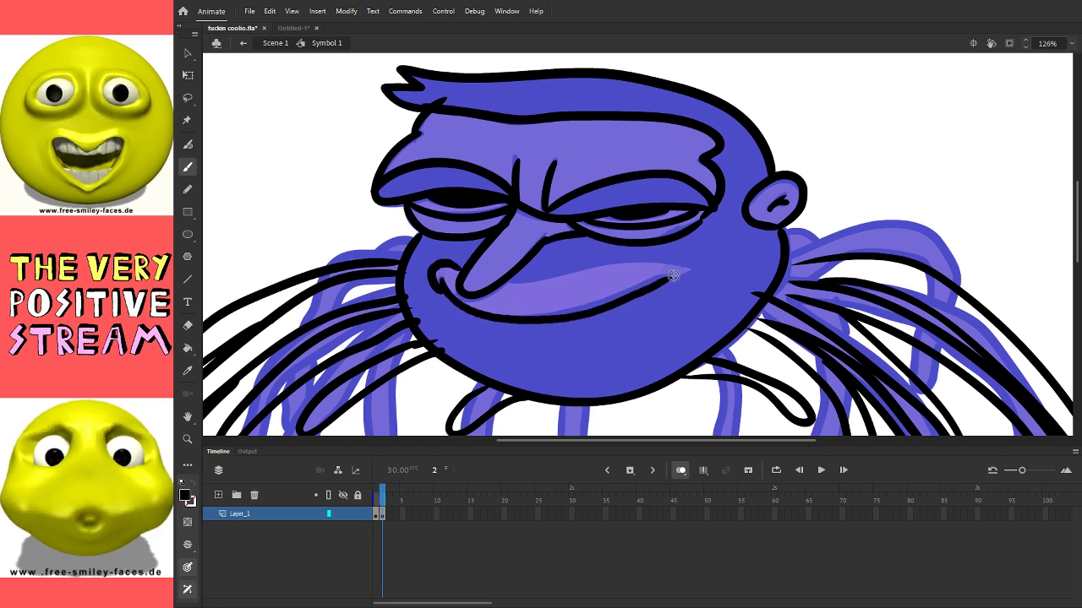
{"action": "key", "text": "ctrl+z"}
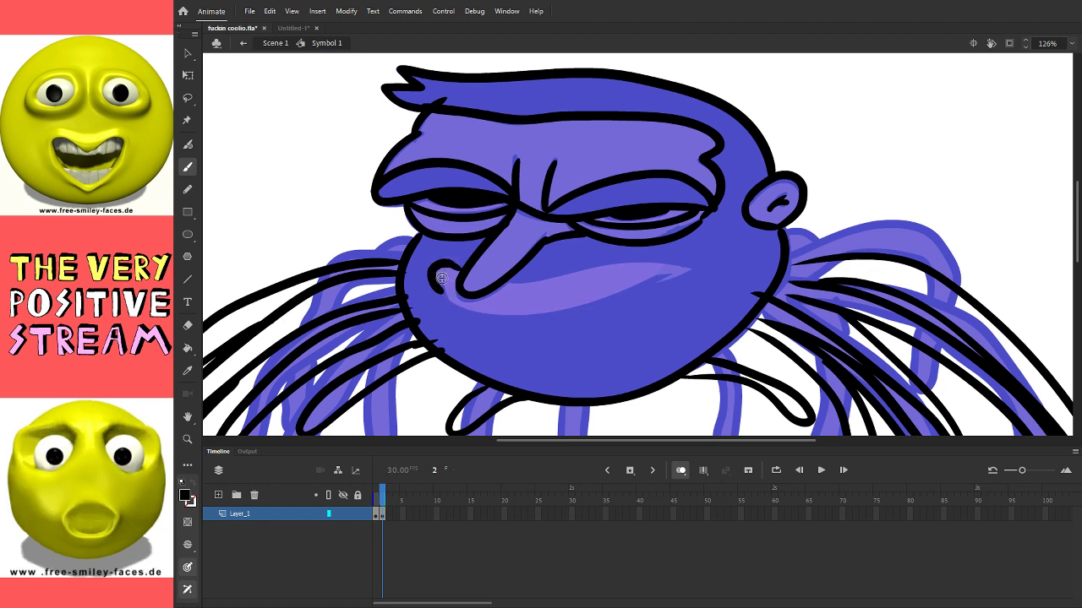
{"action": "mouse_move", "coordinate": [441, 279]}
{"action": "left_mouse_down"}
{"action": "mouse_move", "coordinate": [559, 320]}
{"action": "mouse_move", "coordinate": [691, 273]}
{"action": "mouse_move", "coordinate": [593, 267]}
{"action": "mouse_move", "coordinate": [507, 281]}
{"action": "left_mouse_up"}
Step: Fill the hair and beard area and both upper eyelids with black
{"action": "left_click", "coordinate": [189, 348]}
{"action": "left_click", "coordinate": [580, 351]}
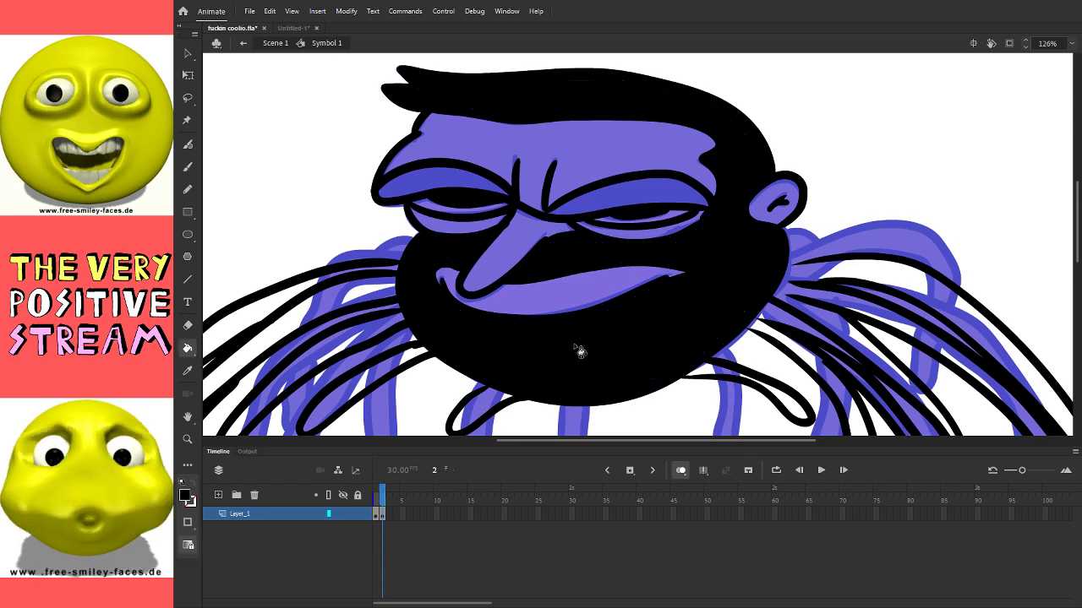
{"action": "left_click", "coordinate": [444, 184]}
{"action": "left_click", "coordinate": [624, 196]}
{"action": "scroll", "coordinate": [625, 197], "scroll_direction": "down", "scroll_amount": 2}
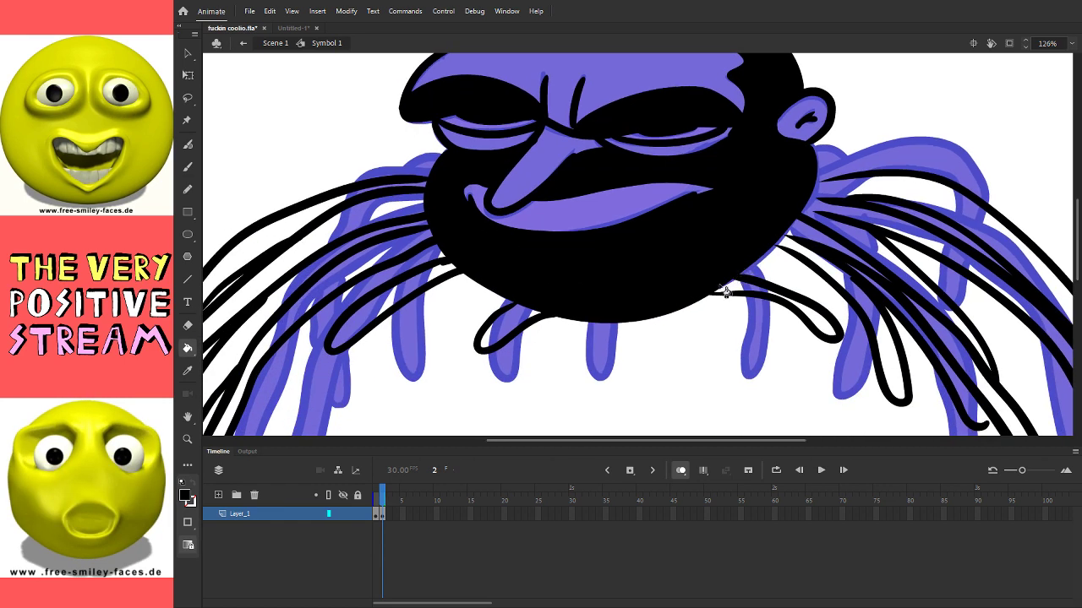
Step: Turn off onion skinning and check the whole inked character on frame 2
{"action": "left_click", "coordinate": [188, 166]}
{"action": "scroll", "coordinate": [556, 186], "scroll_direction": "right", "scroll_amount": 4}
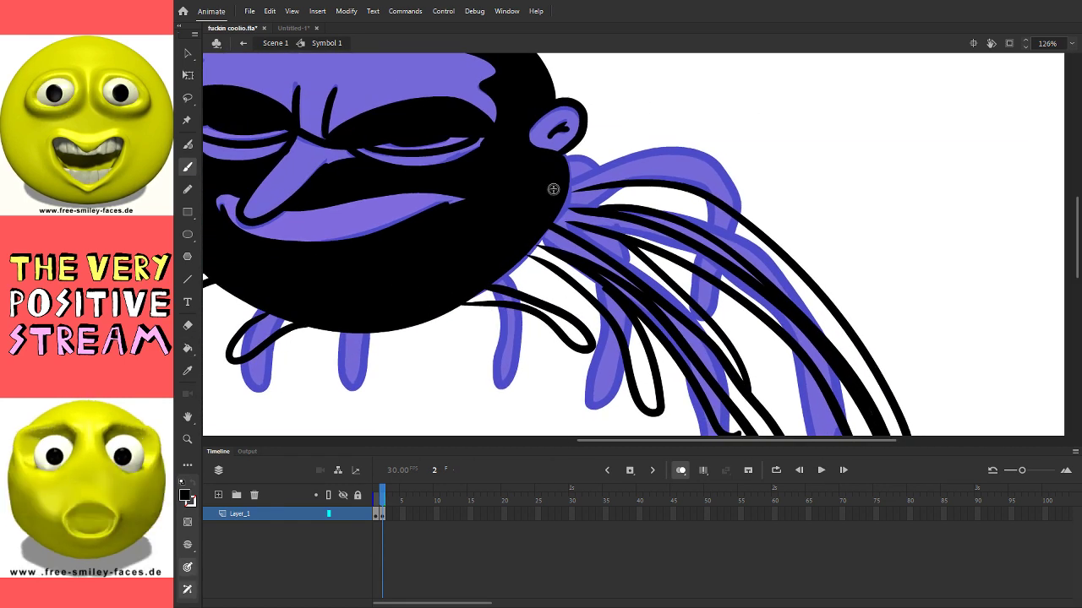
{"action": "scroll", "coordinate": [652, 215], "scroll_direction": "left", "scroll_amount": 2}
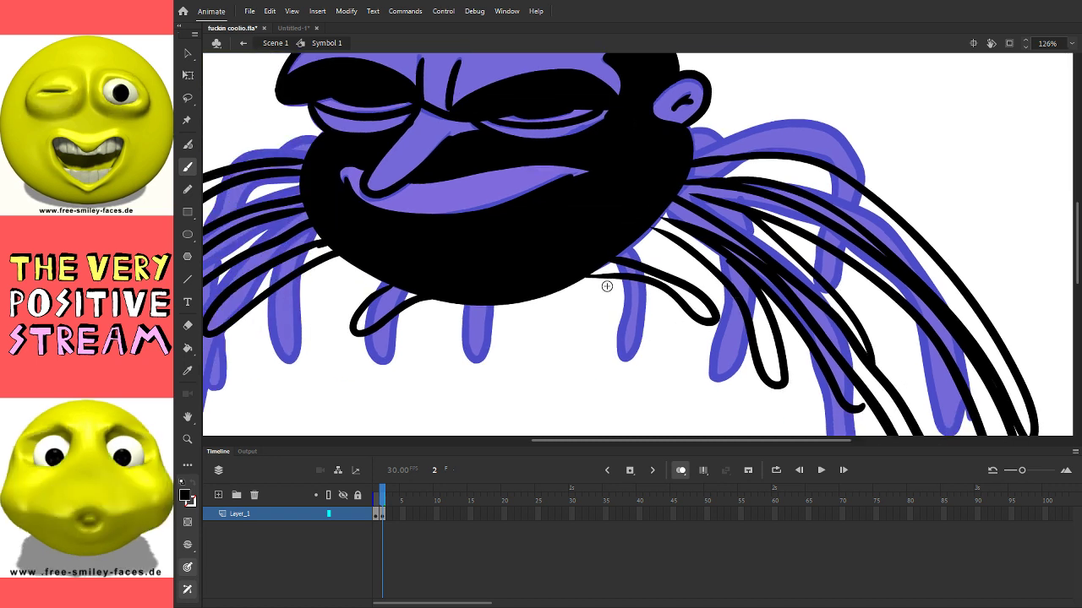
{"action": "scroll", "coordinate": [624, 273], "scroll_direction": "left", "scroll_amount": 3}
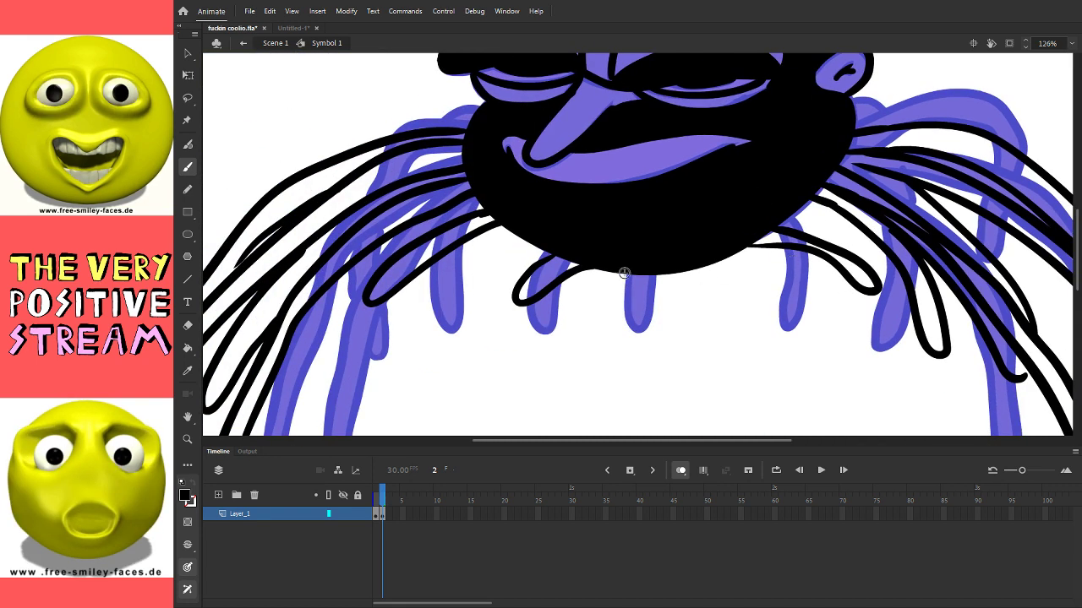
{"action": "left_click", "coordinate": [187, 76]}
{"action": "key", "text": "ctrl+minus"}
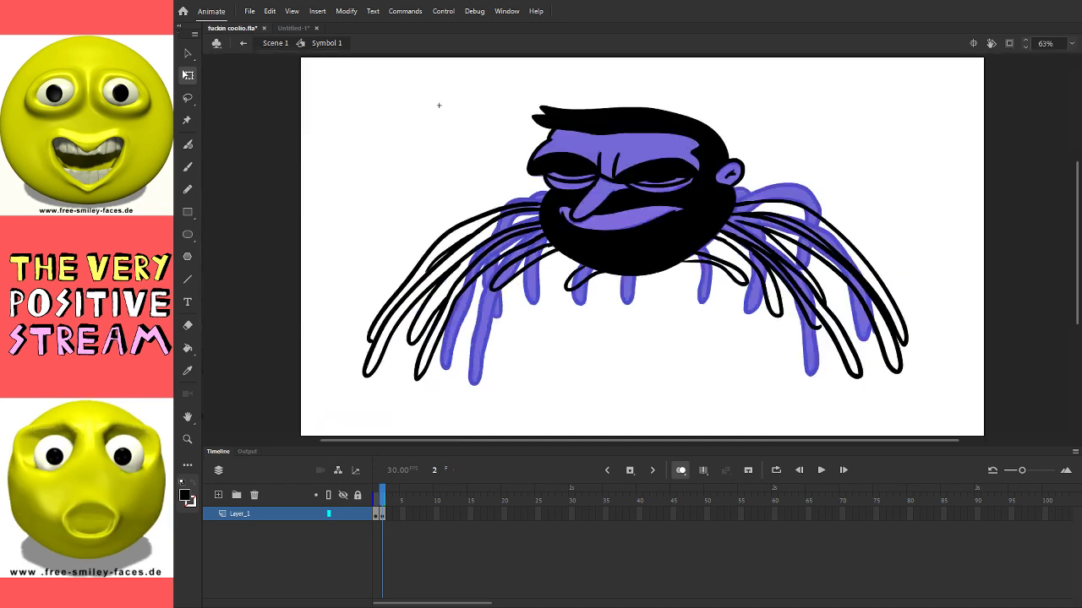
{"action": "left_click", "coordinate": [681, 471]}
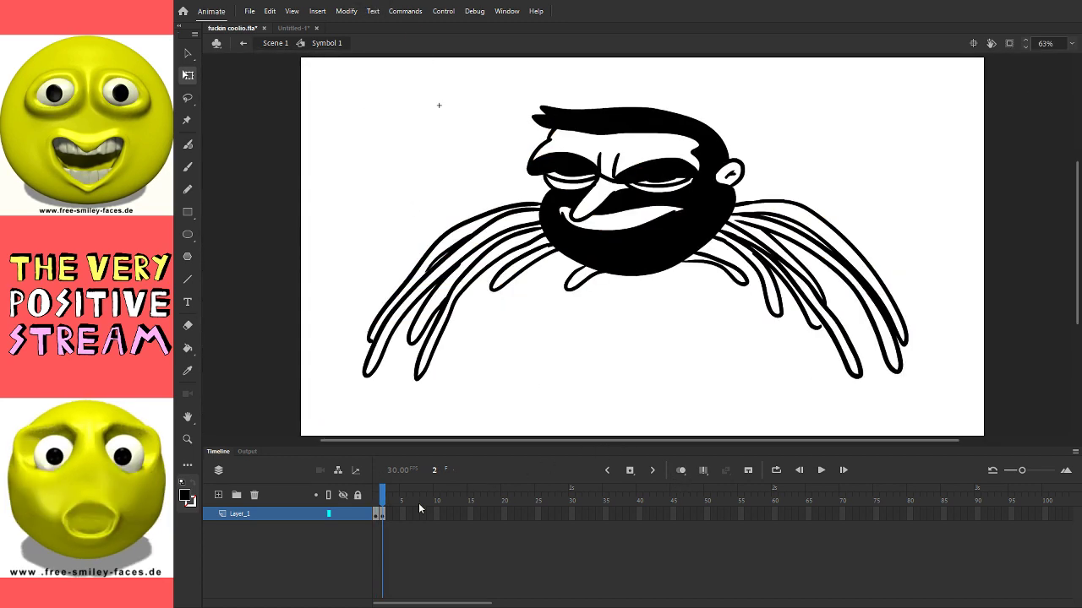
Step: Copy the coloured spider drawing from frame 1 to the frames following the inked drawing on Layer_1
{"action": "left_click", "coordinate": [378, 513]}
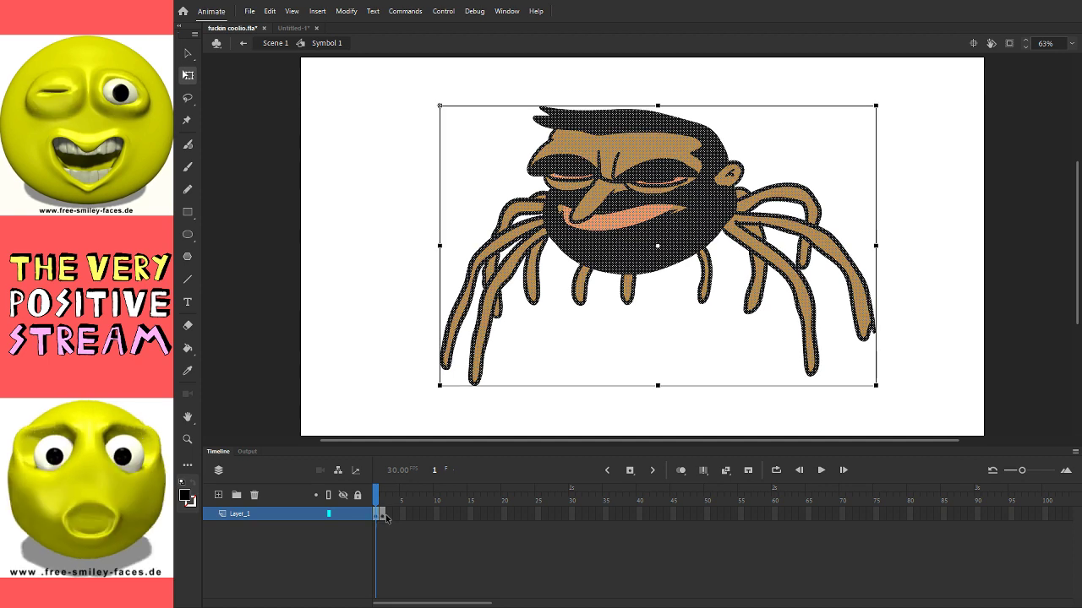
{"action": "left_click", "coordinate": [390, 521]}
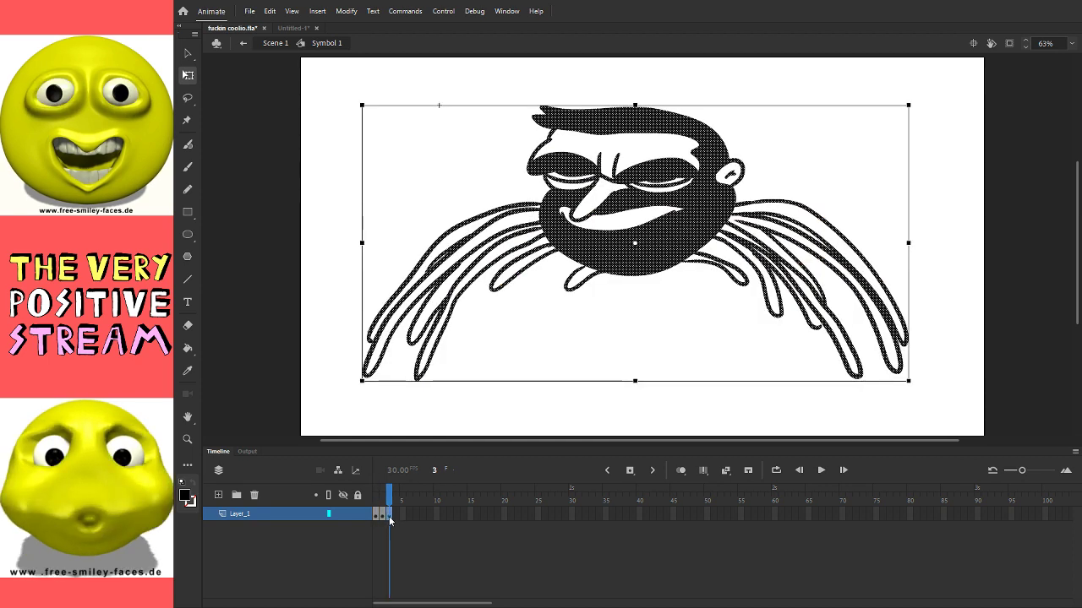
{"action": "left_click", "coordinate": [384, 517]}
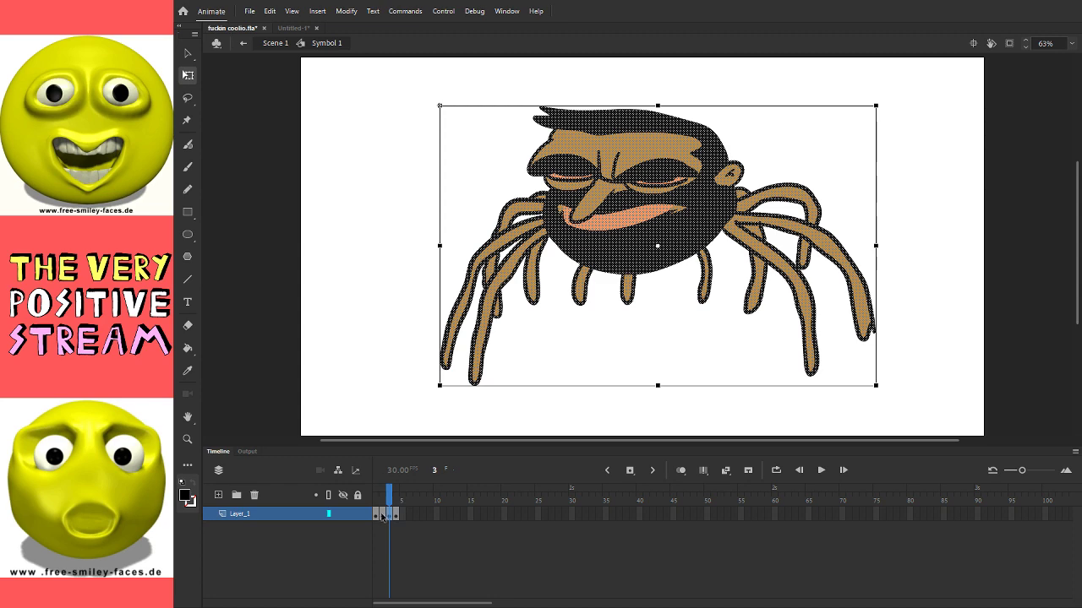
{"action": "key", "text": "F7"}
{"action": "key", "text": "ctrl+shift+v"}
{"action": "left_click", "coordinate": [395, 516]}
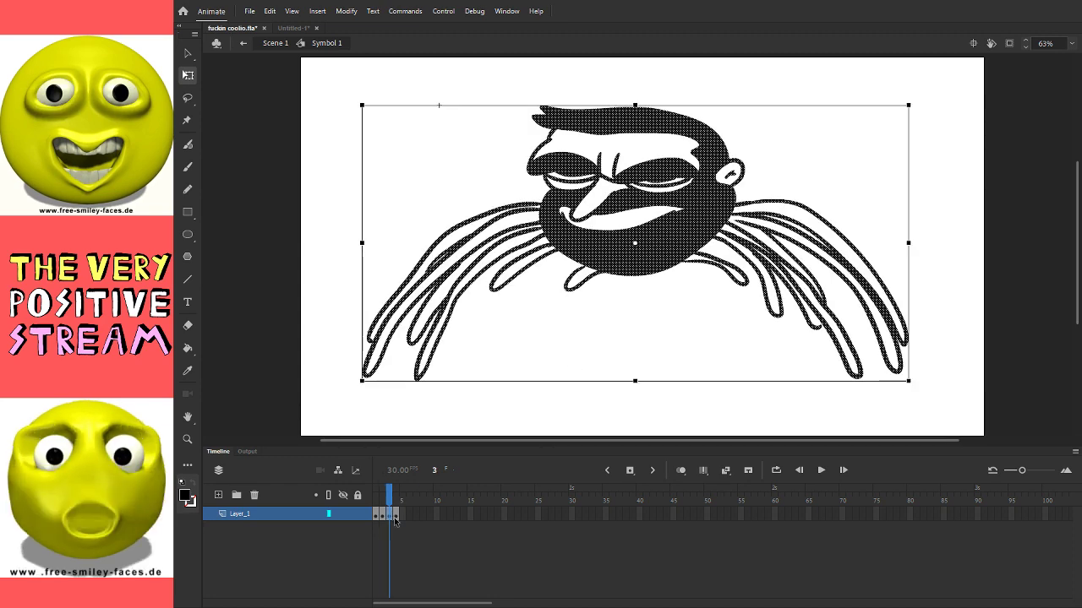
{"action": "left_click", "coordinate": [385, 517]}
{"action": "left_click", "coordinate": [395, 517]}
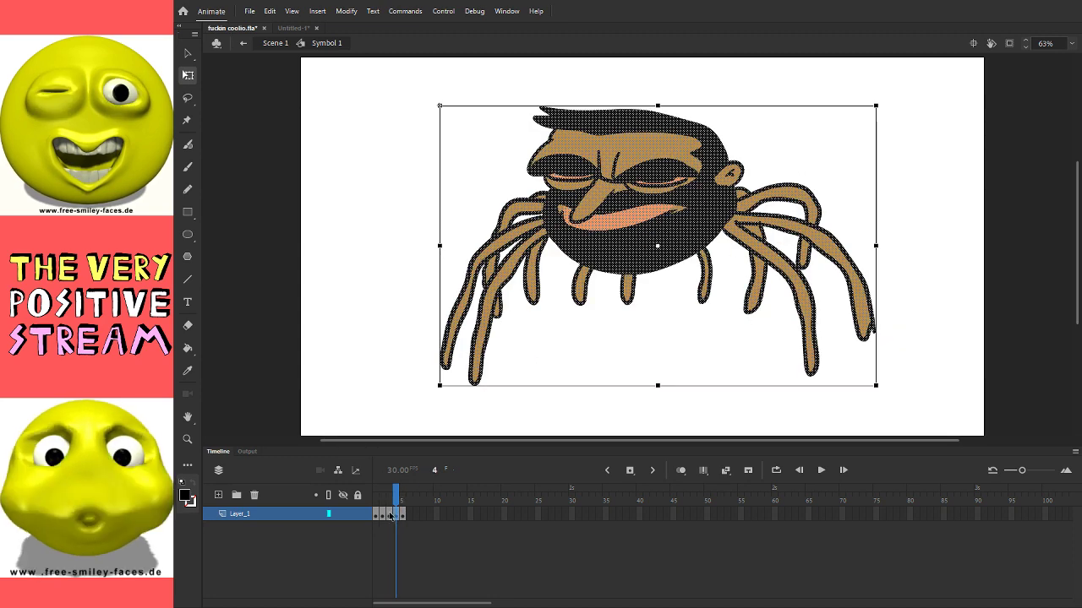
Step: Arrange Layer_1 with a blank keyframe at frame 2 before the keyframe on frame 3, and turn onion skinning on
{"action": "left_click", "coordinate": [404, 517]}
{"action": "key", "text": "F7"}
{"action": "key", "text": "ctrl+shift+v"}
{"action": "mouse_move", "coordinate": [397, 497]}
{"action": "left_mouse_down"}
{"action": "mouse_move", "coordinate": [375, 497]}
{"action": "mouse_move", "coordinate": [395, 498]}
{"action": "left_mouse_up"}
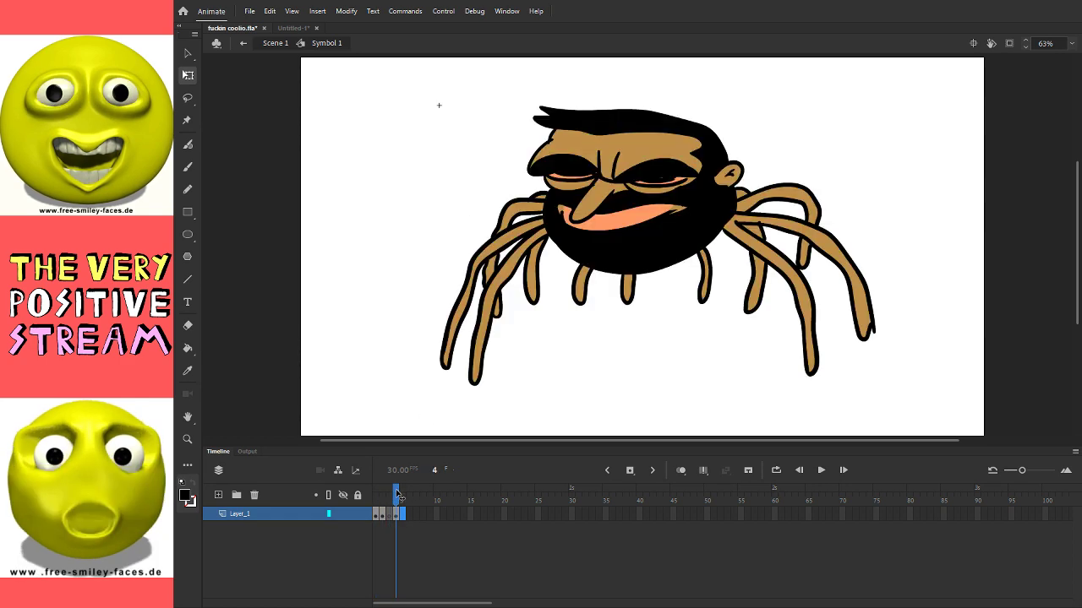
{"action": "left_click", "coordinate": [376, 517]}
{"action": "key", "text": "."}
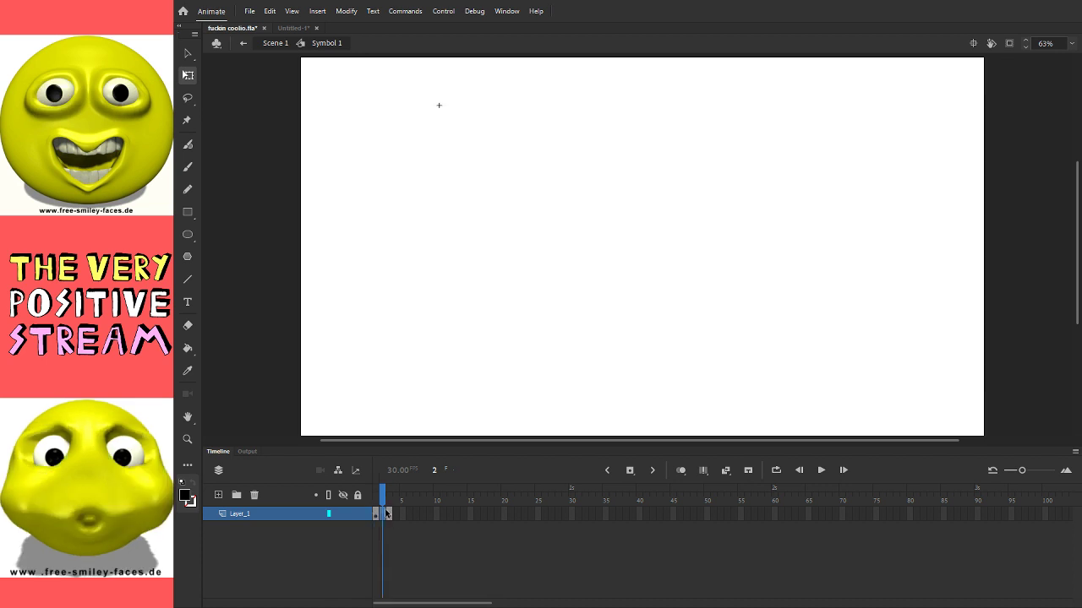
{"action": "left_click", "coordinate": [680, 470]}
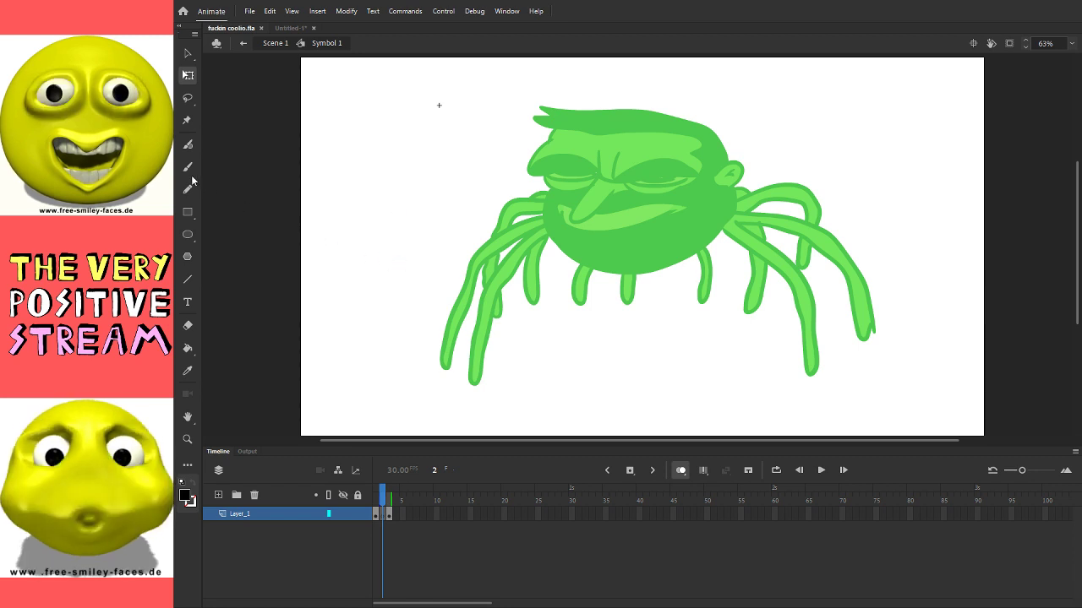
Step: Outline the long pointed nose on frame 2 with the brush, tracing the onion-skinned face
{"action": "left_click_drag", "start_coordinate": [414, 215], "coordinate": [439, 301]}
{"action": "key", "text": "ctrl+z"}
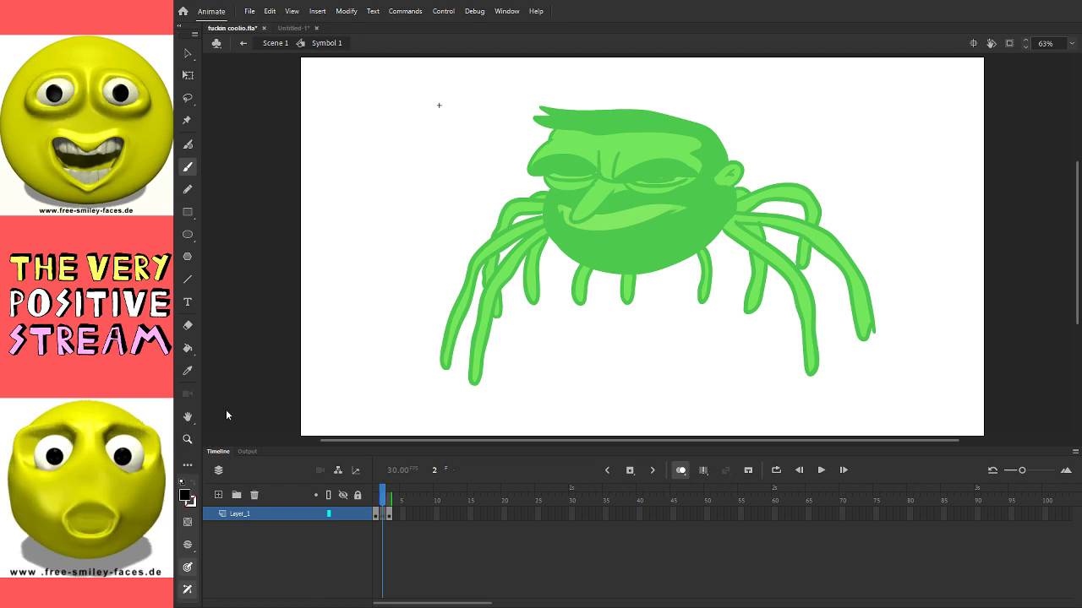
{"action": "left_click", "coordinate": [187, 439]}
{"action": "left_click", "coordinate": [659, 233]}
{"action": "key", "text": "b"}
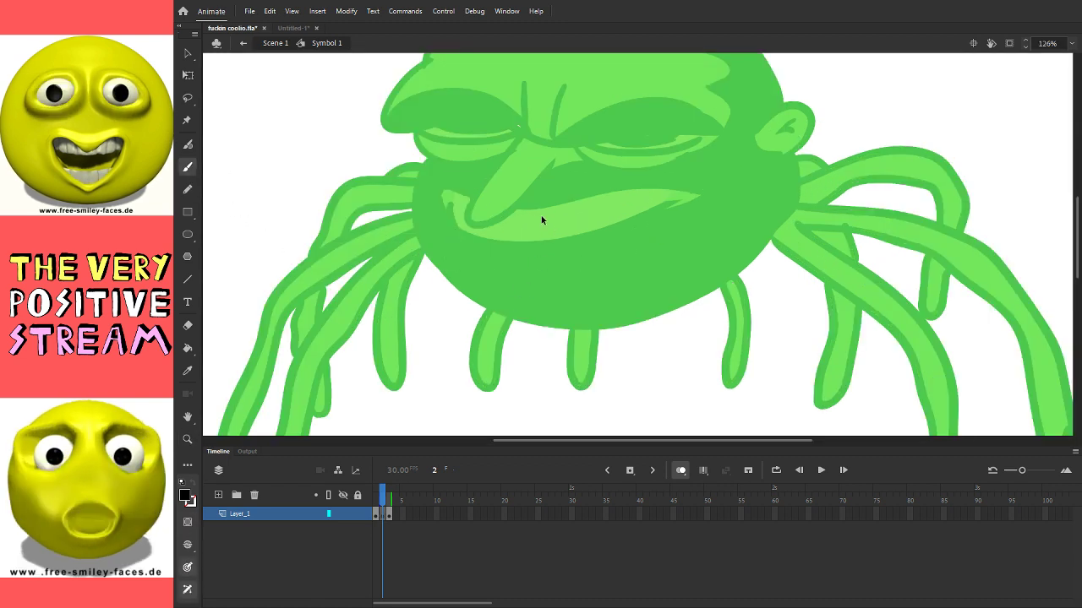
{"action": "left_click_drag", "start_coordinate": [541, 217], "coordinate": [538, 275]}
{"action": "mouse_move", "coordinate": [493, 230]}
{"action": "left_mouse_down"}
{"action": "mouse_move", "coordinate": [474, 283]}
{"action": "mouse_move", "coordinate": [514, 264]}
{"action": "mouse_move", "coordinate": [551, 221]}
{"action": "left_mouse_up"}
Step: Ink the brow line across both eyes, the left upper eyelid, the left forehead edge and the frown lines
{"action": "left_click_drag", "start_coordinate": [710, 191], "coordinate": [683, 189]}
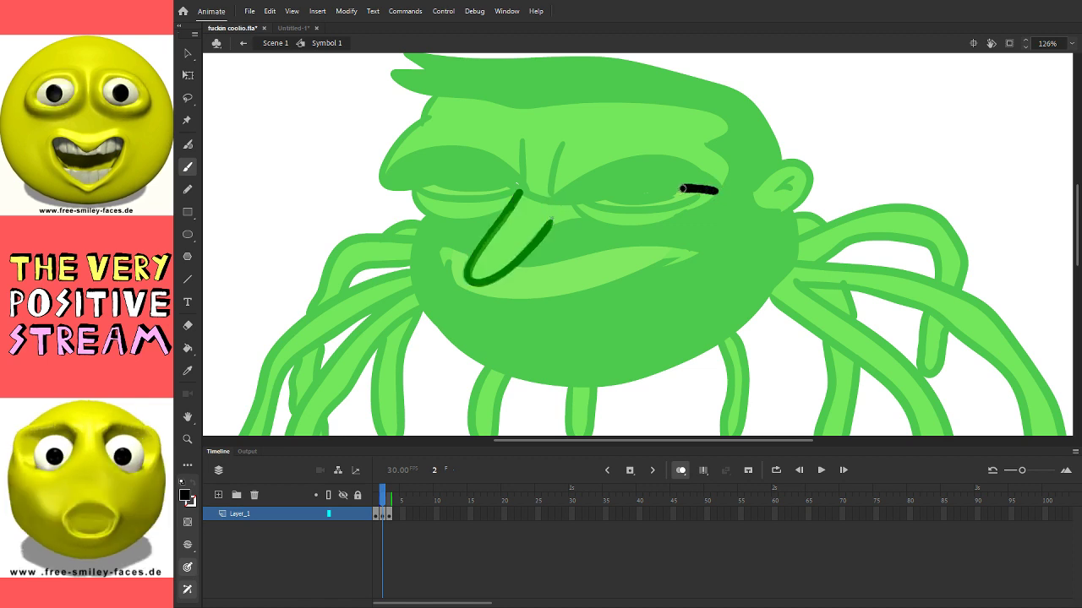
{"action": "left_click_drag", "start_coordinate": [578, 199], "coordinate": [514, 185]}
{"action": "left_click_drag", "start_coordinate": [428, 180], "coordinate": [396, 183]}
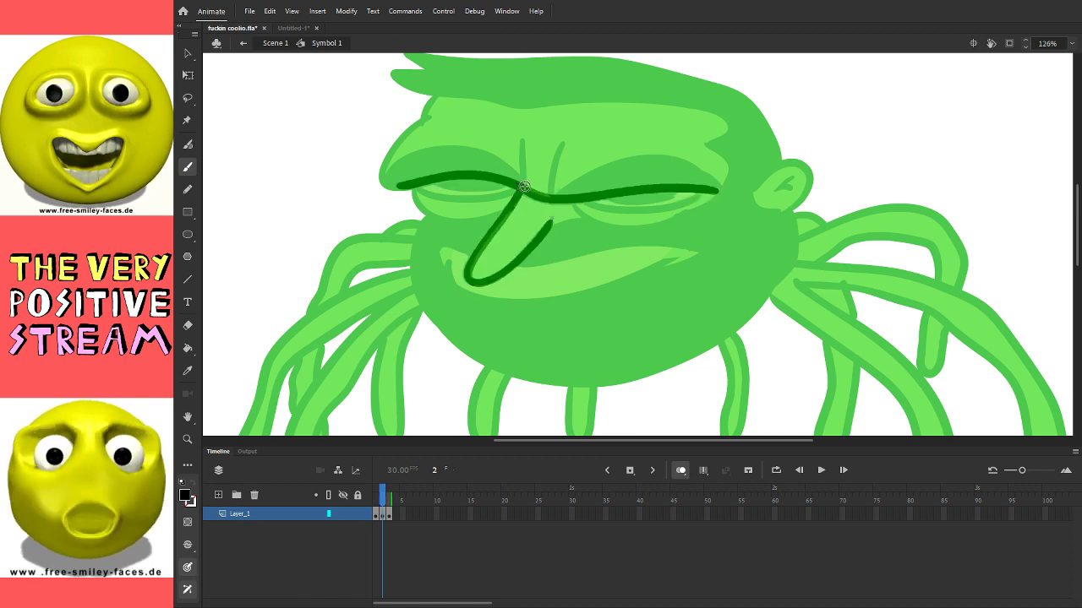
{"action": "mouse_move", "coordinate": [524, 188]}
{"action": "left_mouse_down"}
{"action": "mouse_move", "coordinate": [502, 161]}
{"action": "mouse_move", "coordinate": [462, 149]}
{"action": "mouse_move", "coordinate": [391, 182]}
{"action": "left_mouse_up"}
{"action": "mouse_move", "coordinate": [426, 121]}
{"action": "left_mouse_down"}
{"action": "mouse_move", "coordinate": [390, 154]}
{"action": "mouse_move", "coordinate": [398, 186]}
{"action": "mouse_move", "coordinate": [387, 178]}
{"action": "mouse_move", "coordinate": [463, 157]}
{"action": "mouse_move", "coordinate": [506, 165]}
{"action": "mouse_move", "coordinate": [519, 181]}
{"action": "left_mouse_up"}
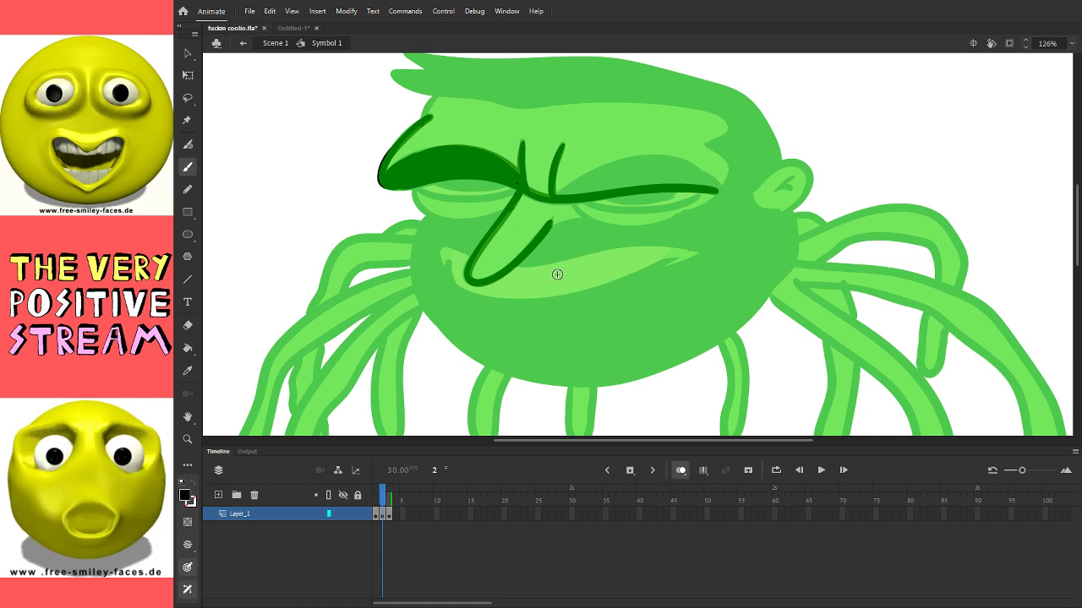
Step: Ink the lower lid and the eye bag of the left eye, undoing strokes that miss
{"action": "mouse_move", "coordinate": [414, 190]}
{"action": "left_mouse_down"}
{"action": "mouse_move", "coordinate": [451, 200]}
{"action": "mouse_move", "coordinate": [515, 199]}
{"action": "left_mouse_up"}
{"action": "key", "text": "ctrl+z"}
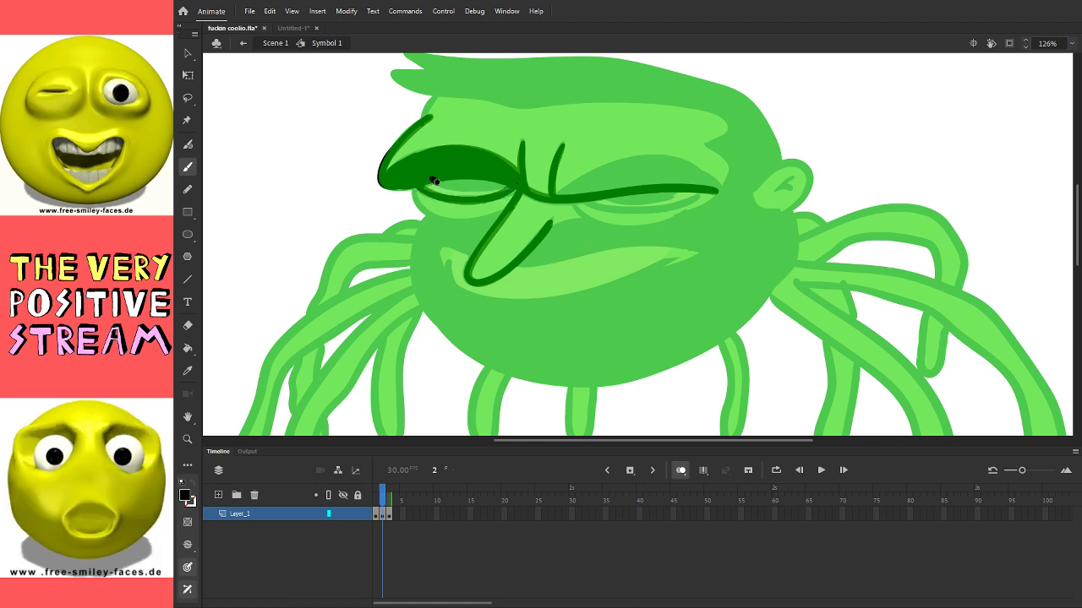
{"action": "left_click_drag", "start_coordinate": [435, 180], "coordinate": [467, 181]}
{"action": "key", "text": "ctrl+z"}
{"action": "mouse_move", "coordinate": [484, 218]}
{"action": "left_mouse_down"}
{"action": "mouse_move", "coordinate": [618, 226]}
{"action": "mouse_move", "coordinate": [676, 218]}
{"action": "left_mouse_up"}
{"action": "key", "text": "ctrl+z"}
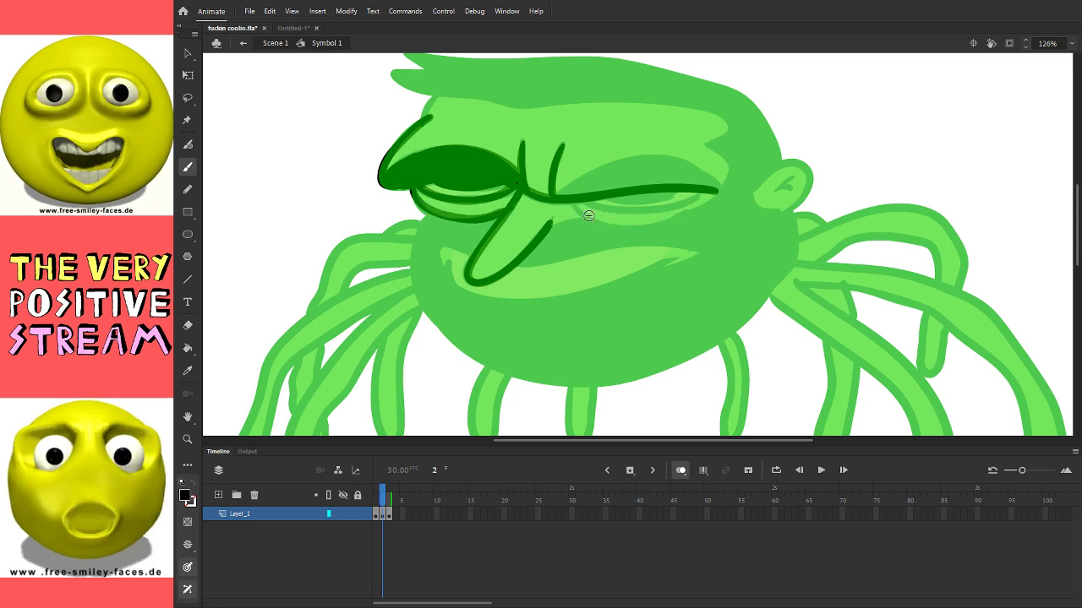
Step: Outline the right eye with its bag, and fill its upper eyelid with black
{"action": "mouse_move", "coordinate": [568, 200]}
{"action": "left_mouse_down"}
{"action": "mouse_move", "coordinate": [621, 224]}
{"action": "mouse_move", "coordinate": [637, 207]}
{"action": "mouse_move", "coordinate": [694, 194]}
{"action": "mouse_move", "coordinate": [609, 209]}
{"action": "mouse_move", "coordinate": [719, 186]}
{"action": "mouse_move", "coordinate": [685, 164]}
{"action": "mouse_move", "coordinate": [623, 164]}
{"action": "mouse_move", "coordinate": [556, 196]}
{"action": "left_mouse_up"}
{"action": "key", "text": "ctrl+z"}
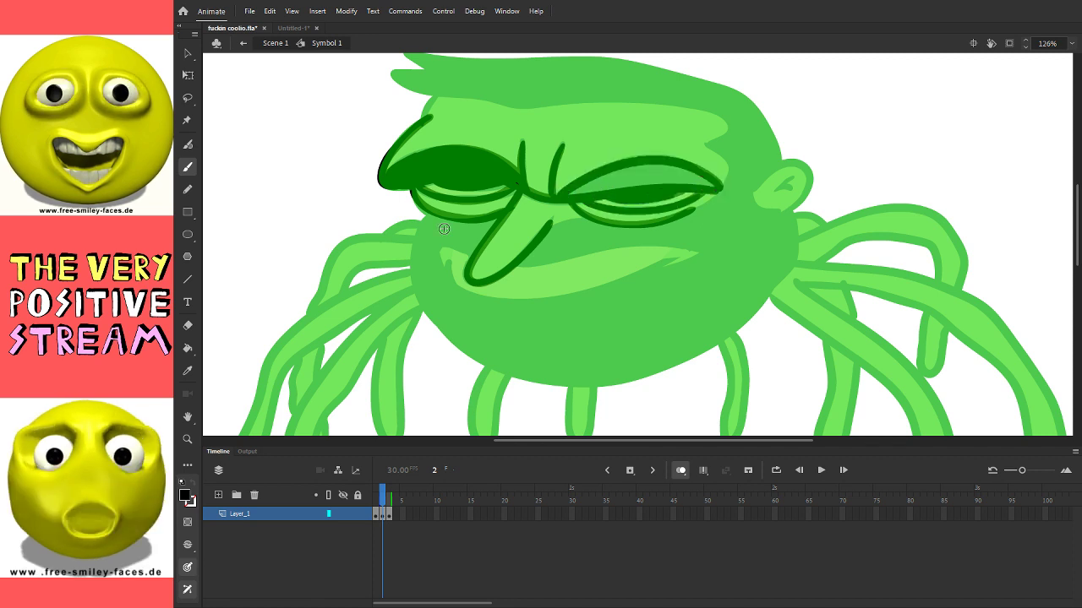
{"action": "left_click", "coordinate": [187, 348]}
{"action": "left_click", "coordinate": [640, 192]}
{"action": "left_click", "coordinate": [188, 167]}
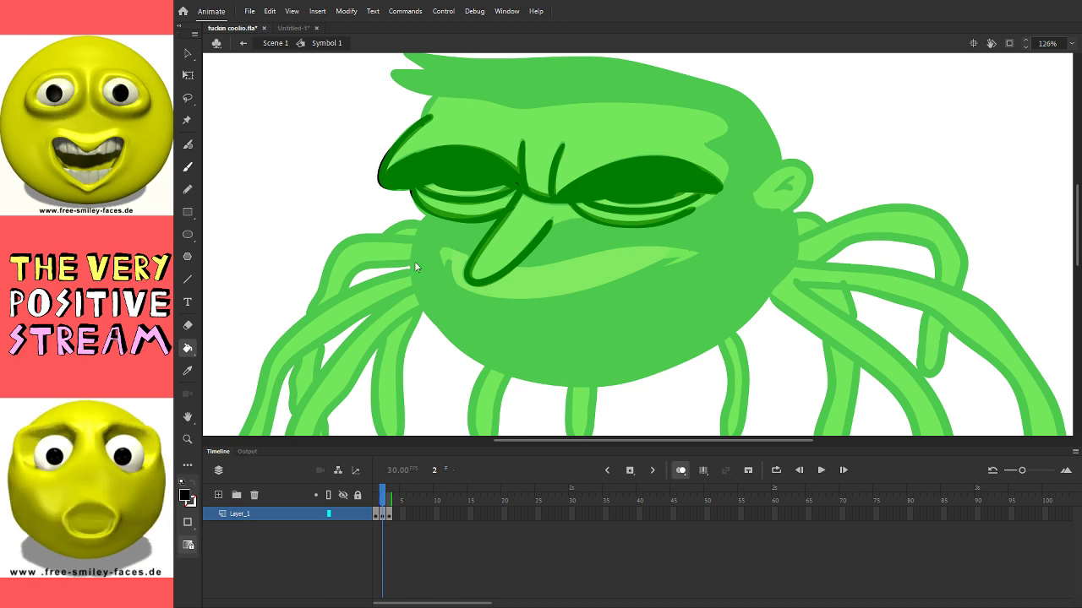
Step: Outline the jaw and the ear, and join the nose line to the right eye bag
{"action": "mouse_move", "coordinate": [431, 211]}
{"action": "left_mouse_down"}
{"action": "mouse_move", "coordinate": [417, 296]}
{"action": "mouse_move", "coordinate": [464, 345]}
{"action": "mouse_move", "coordinate": [518, 373]}
{"action": "mouse_move", "coordinate": [573, 378]}
{"action": "mouse_move", "coordinate": [681, 359]}
{"action": "mouse_move", "coordinate": [741, 323]}
{"action": "mouse_move", "coordinate": [775, 282]}
{"action": "mouse_move", "coordinate": [786, 212]}
{"action": "left_mouse_up"}
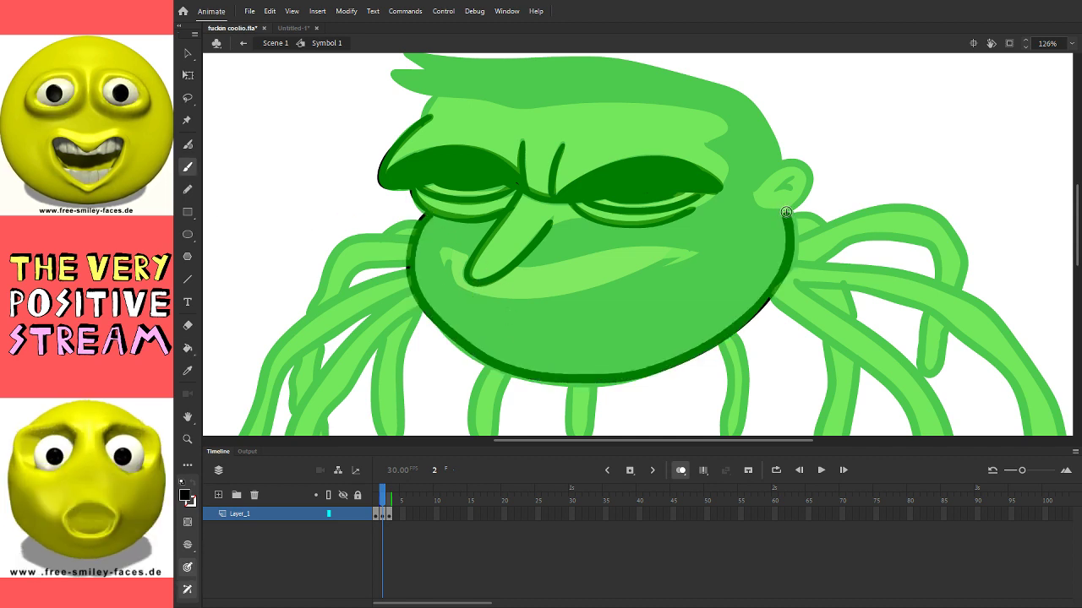
{"action": "mouse_move", "coordinate": [799, 163]}
{"action": "left_mouse_down"}
{"action": "mouse_move", "coordinate": [748, 193]}
{"action": "mouse_move", "coordinate": [776, 190]}
{"action": "left_mouse_up"}
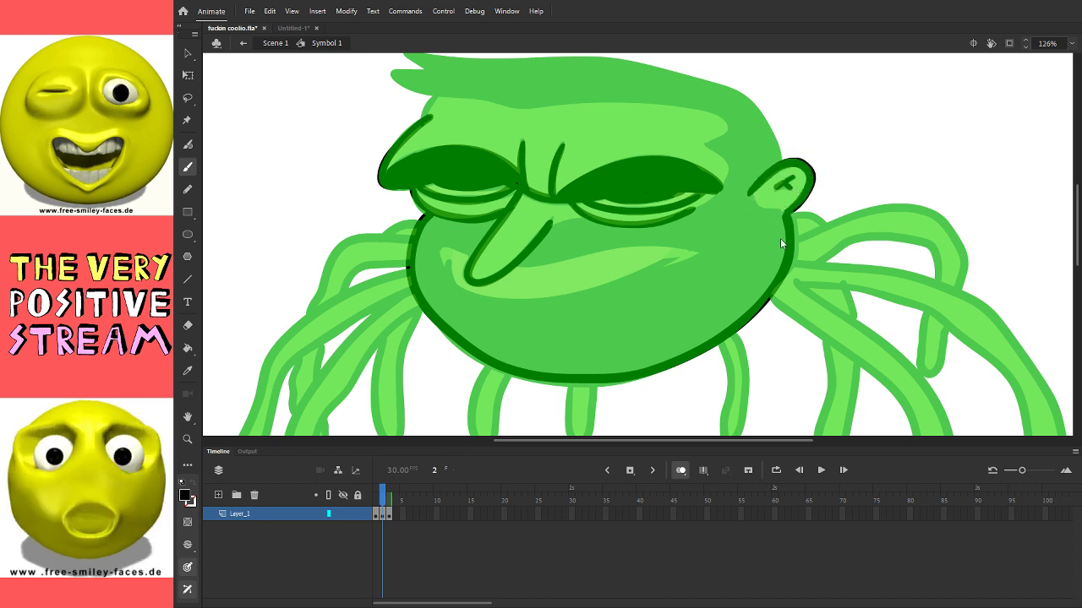
{"action": "left_click_drag", "start_coordinate": [723, 218], "coordinate": [743, 258]}
{"action": "left_click_drag", "start_coordinate": [572, 266], "coordinate": [610, 259]}
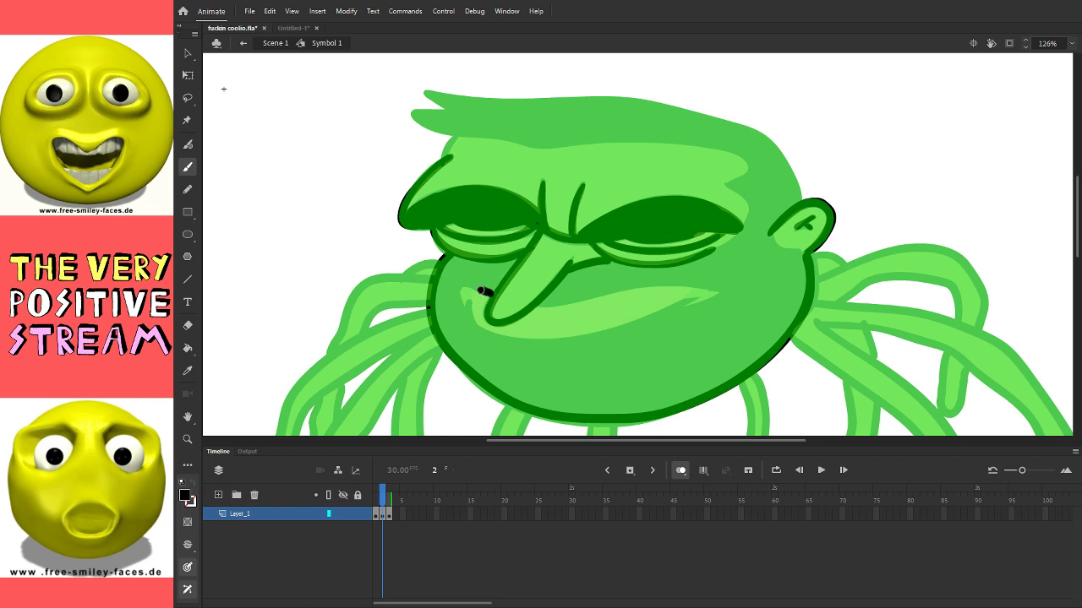
Step: Ink the outline of the smiling mouth around the nose tip, redoing the left corner stroke
{"action": "mouse_move", "coordinate": [456, 289]}
{"action": "left_mouse_down"}
{"action": "mouse_move", "coordinate": [507, 342]}
{"action": "mouse_move", "coordinate": [566, 343]}
{"action": "left_mouse_up"}
{"action": "key", "text": "ctrl+z"}
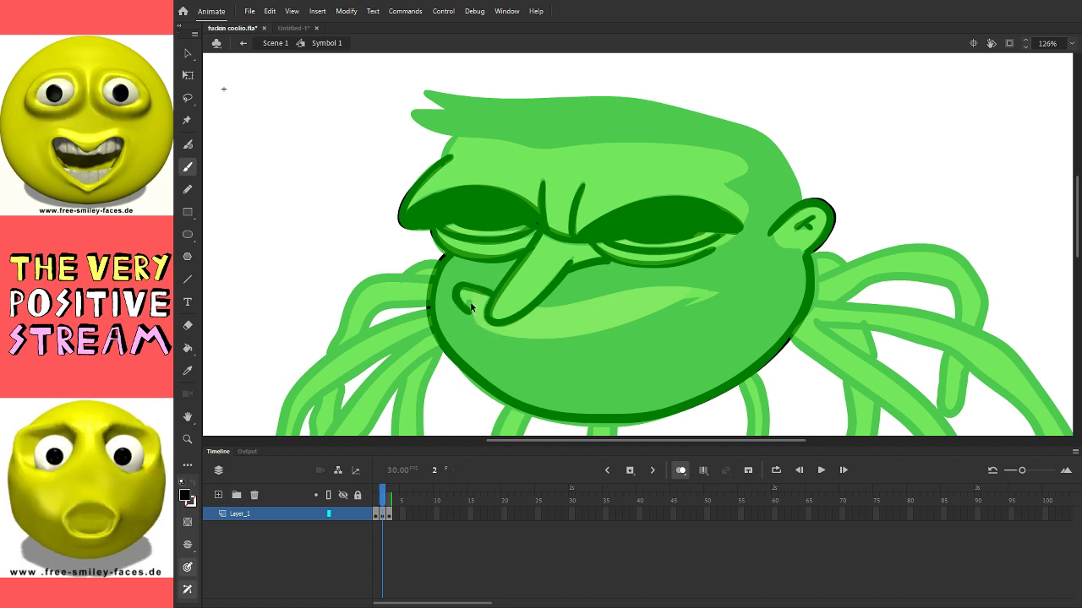
{"action": "left_click_drag", "start_coordinate": [466, 300], "coordinate": [497, 333]}
{"action": "mouse_move", "coordinate": [696, 300]}
{"action": "left_mouse_down"}
{"action": "mouse_move", "coordinate": [700, 310]}
{"action": "mouse_move", "coordinate": [683, 284]}
{"action": "mouse_move", "coordinate": [534, 306]}
{"action": "left_mouse_up"}
Step: Outline the hairline, the top of the head and the pointed front tuft of hair
{"action": "mouse_move", "coordinate": [738, 240]}
{"action": "left_mouse_down"}
{"action": "mouse_move", "coordinate": [740, 277]}
{"action": "mouse_move", "coordinate": [747, 216]}
{"action": "left_mouse_up"}
{"action": "left_click_drag", "start_coordinate": [740, 177], "coordinate": [745, 166]}
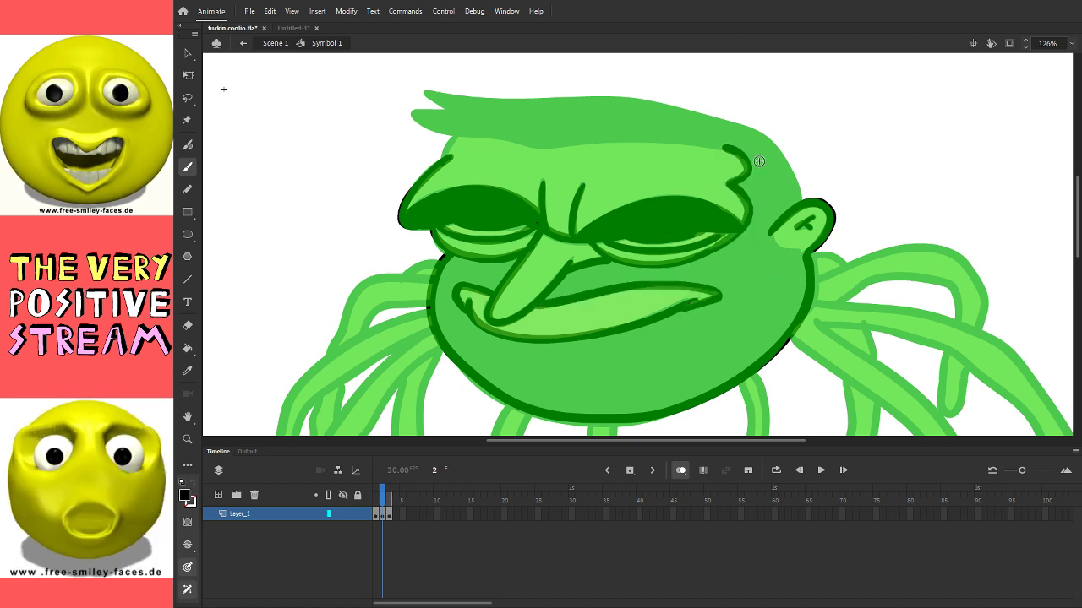
{"action": "mouse_move", "coordinate": [801, 205]}
{"action": "left_mouse_down"}
{"action": "mouse_move", "coordinate": [758, 133]}
{"action": "mouse_move", "coordinate": [687, 109]}
{"action": "mouse_move", "coordinate": [431, 96]}
{"action": "mouse_move", "coordinate": [453, 131]}
{"action": "left_mouse_up"}
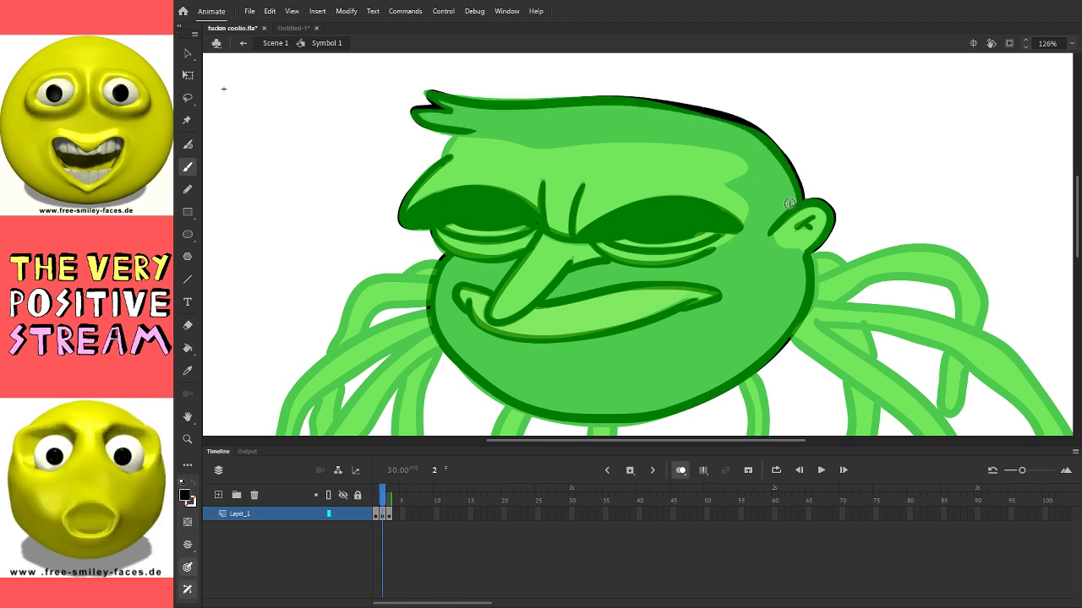
{"action": "mouse_move", "coordinate": [703, 252]}
{"action": "left_mouse_down"}
{"action": "mouse_move", "coordinate": [745, 209]}
{"action": "mouse_move", "coordinate": [735, 189]}
{"action": "mouse_move", "coordinate": [751, 163]}
{"action": "mouse_move", "coordinate": [715, 144]}
{"action": "mouse_move", "coordinate": [578, 141]}
{"action": "left_mouse_up"}
{"action": "left_click_drag", "start_coordinate": [473, 133], "coordinate": [453, 134]}
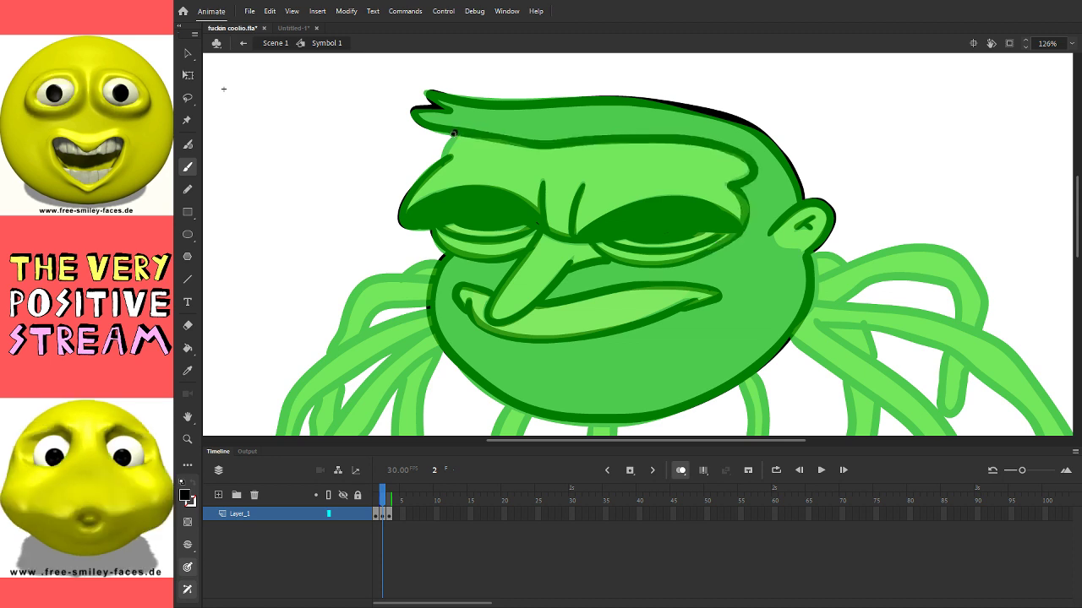
Step: Try to fill the hair and beard area with black, and undo the fill
{"action": "left_click", "coordinate": [564, 142]}
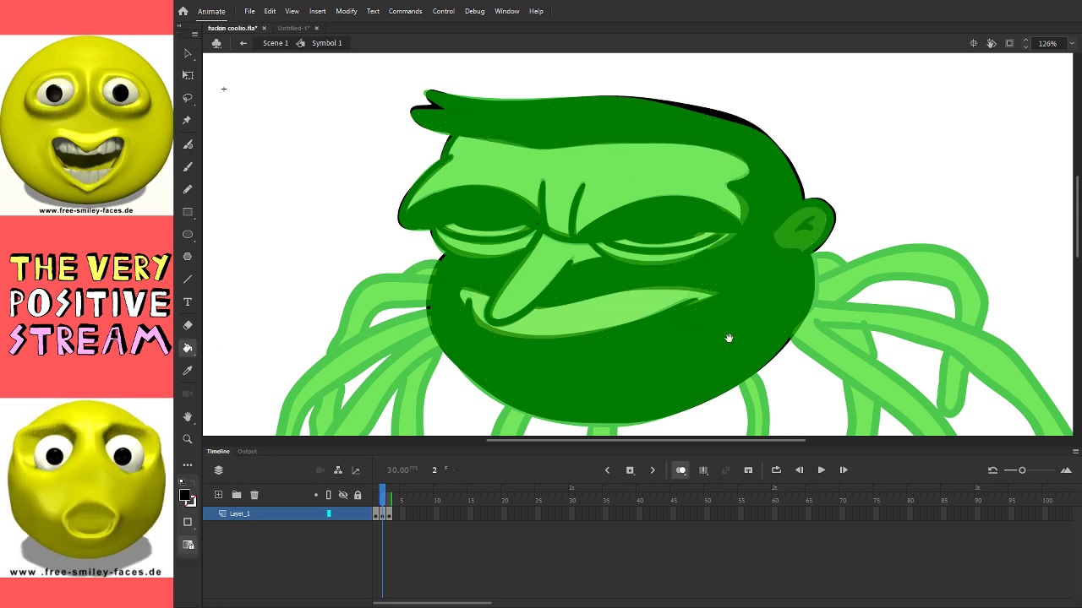
{"action": "left_click_drag", "start_coordinate": [725, 338], "coordinate": [651, 314]}
{"action": "key", "text": "b"}
{"action": "key", "text": "ctrl+z"}
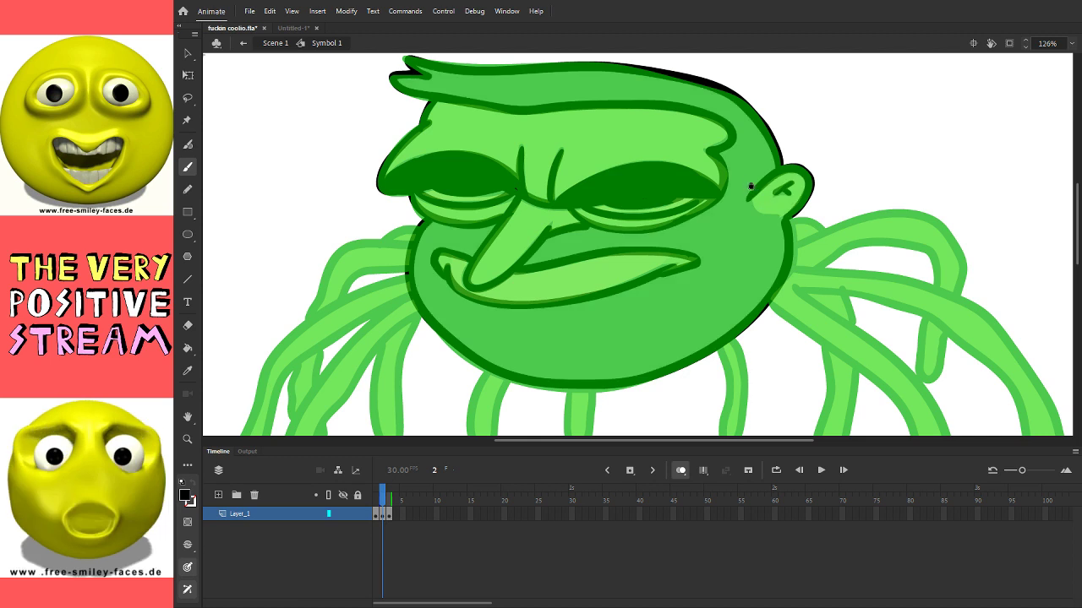
Step: Fill the hair, beard and the surrounding head area on frame 2 with solid black
{"action": "key", "text": "k"}
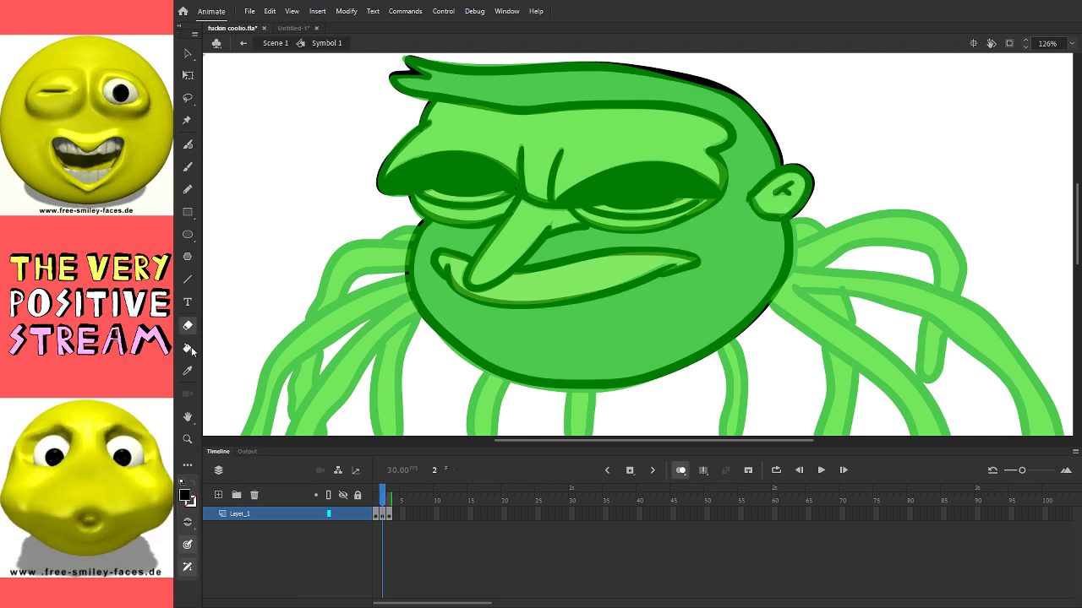
{"action": "left_click", "coordinate": [634, 346]}
{"action": "left_click_drag", "start_coordinate": [634, 347], "coordinate": [688, 259]}
{"action": "key", "text": "b"}
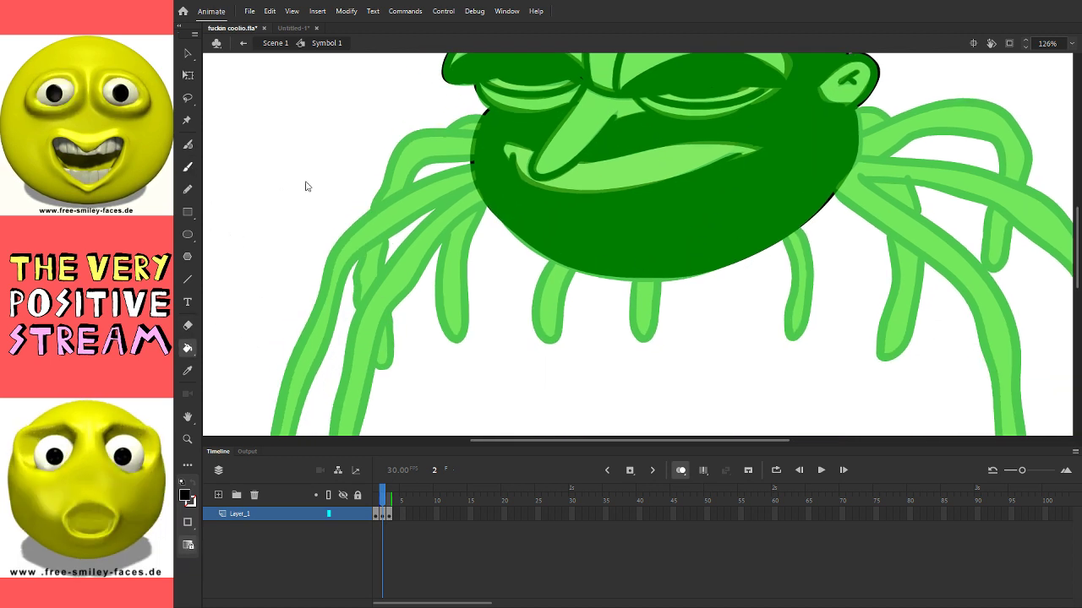
{"action": "key", "text": "ctrl+z"}
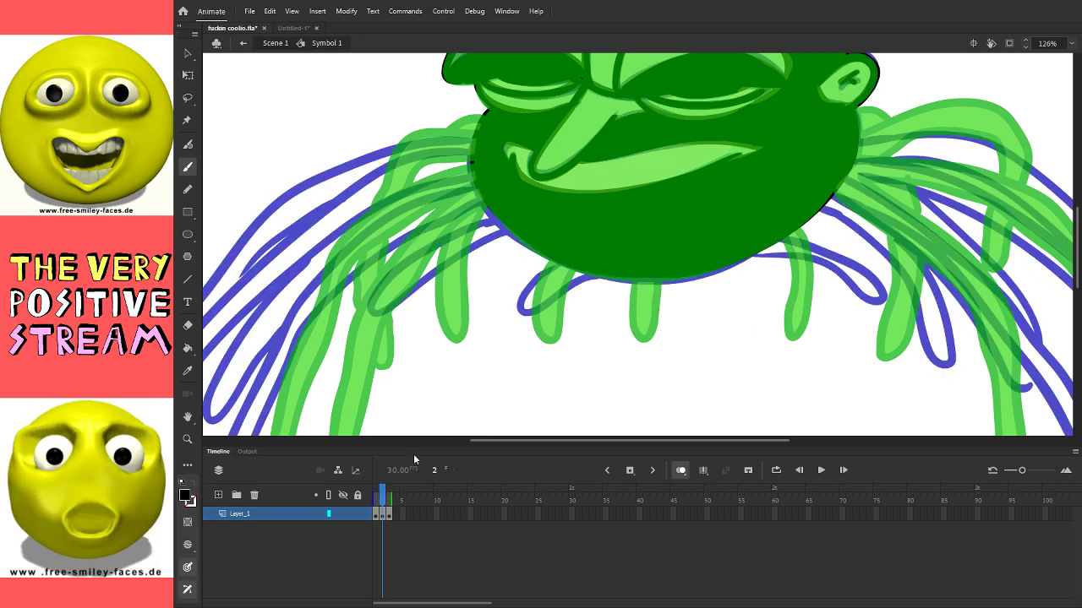
Step: Ink two inward-curving legs below the right side of the head on frame 2, leaving frame 1 out of the onion skin
{"action": "scroll", "coordinate": [452, 367], "scroll_direction": "down", "scroll_amount": 3}
{"action": "scroll", "coordinate": [451, 357], "scroll_direction": "up", "scroll_amount": 1}
{"action": "left_click", "coordinate": [187, 439]}
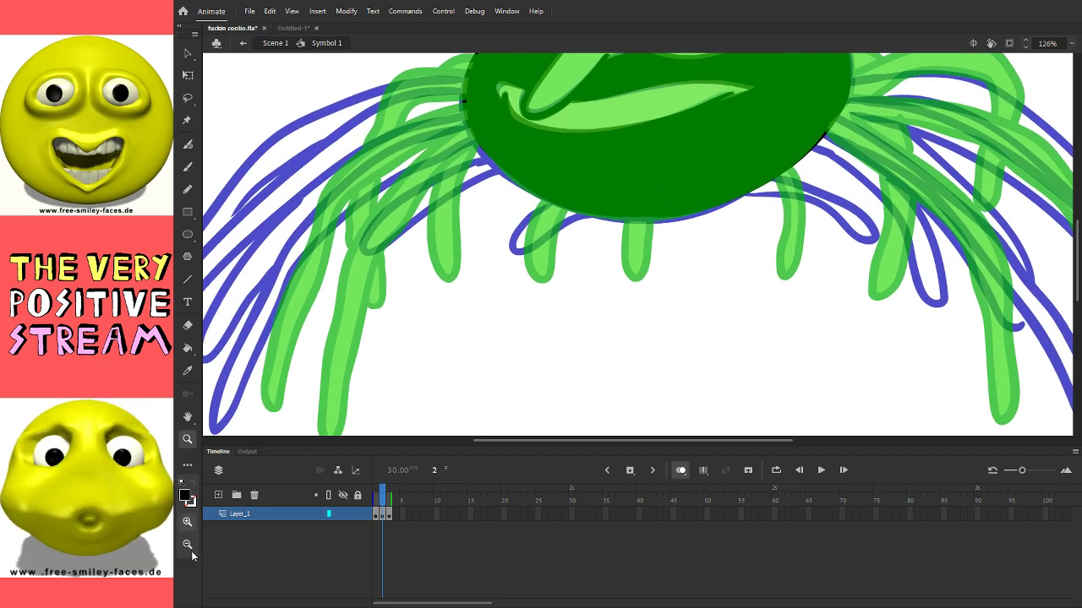
{"action": "key", "text": "ctrl+minus"}
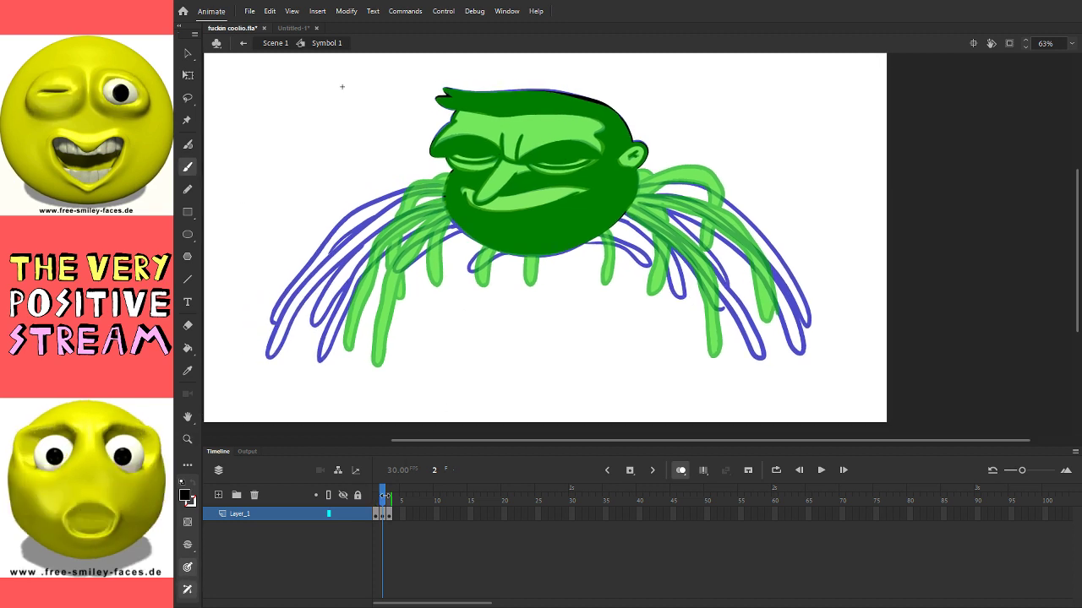
{"action": "left_click", "coordinate": [376, 494]}
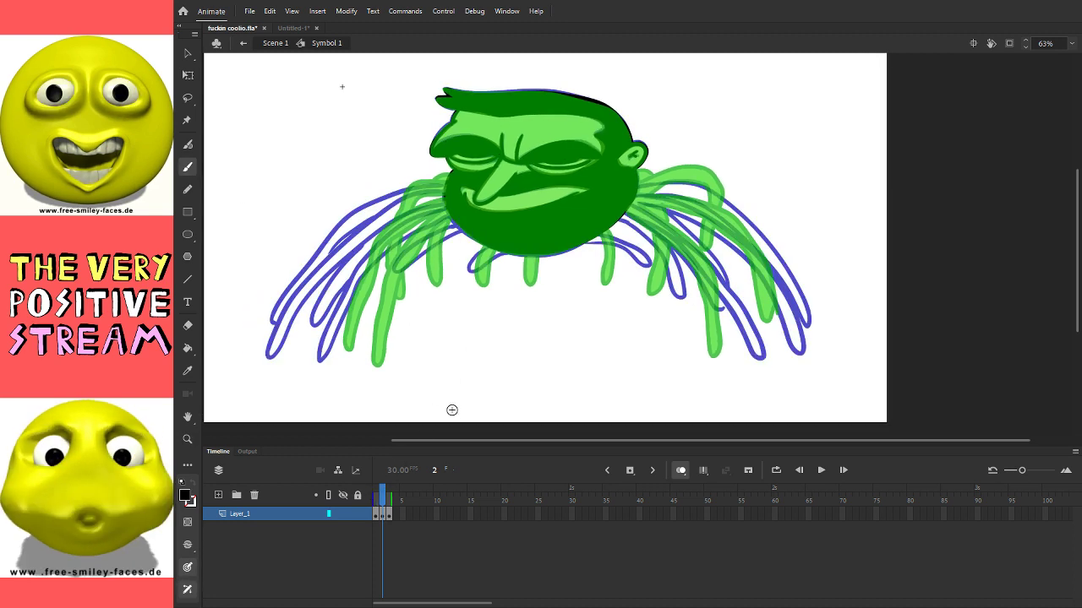
{"action": "mouse_move", "coordinate": [624, 217]}
{"action": "left_mouse_down"}
{"action": "mouse_move", "coordinate": [639, 304]}
{"action": "mouse_move", "coordinate": [620, 363]}
{"action": "mouse_move", "coordinate": [632, 362]}
{"action": "left_mouse_up"}
{"action": "mouse_move", "coordinate": [653, 308]}
{"action": "left_mouse_down"}
{"action": "mouse_move", "coordinate": [673, 263]}
{"action": "mouse_move", "coordinate": [630, 213]}
{"action": "left_mouse_up"}
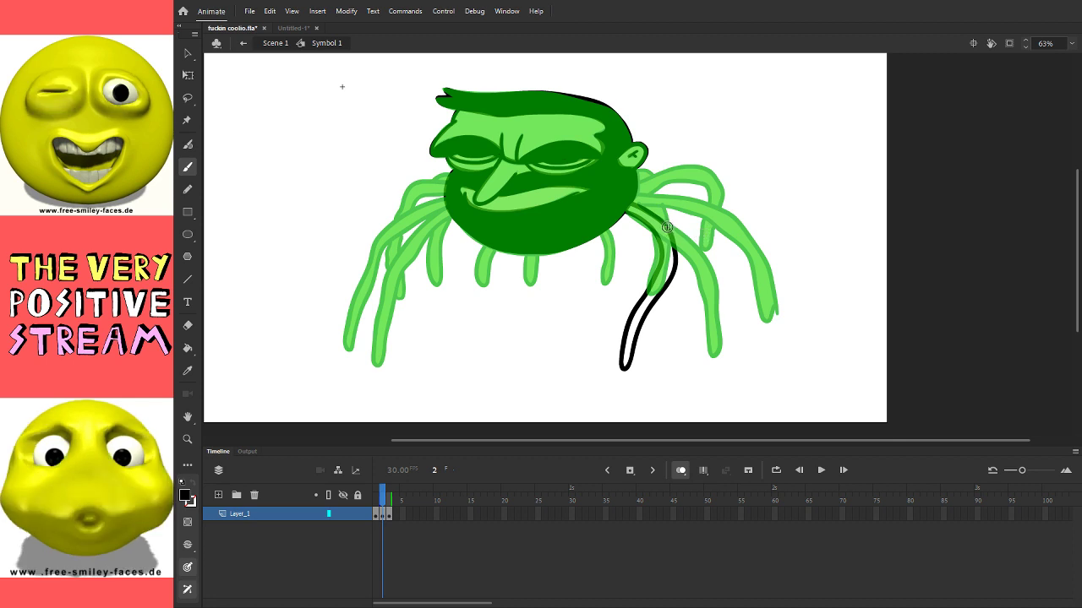
{"action": "mouse_move", "coordinate": [667, 224]}
{"action": "left_mouse_down"}
{"action": "mouse_move", "coordinate": [703, 273]}
{"action": "mouse_move", "coordinate": [679, 369]}
{"action": "mouse_move", "coordinate": [718, 305]}
{"action": "mouse_move", "coordinate": [718, 269]}
{"action": "mouse_move", "coordinate": [655, 206]}
{"action": "mouse_move", "coordinate": [706, 210]}
{"action": "mouse_move", "coordinate": [723, 246]}
{"action": "mouse_move", "coordinate": [661, 325]}
{"action": "left_mouse_up"}
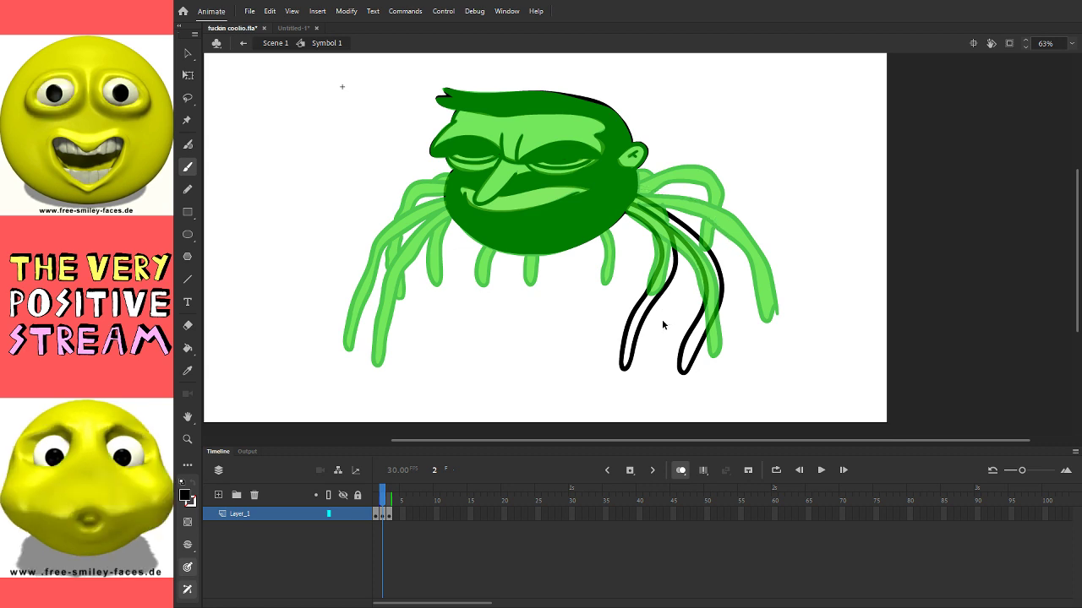
Step: Turn off onion skin and cut the whole right-hand group of legs from frame 1 with a lasso selection
{"action": "key", "text": "comma"}
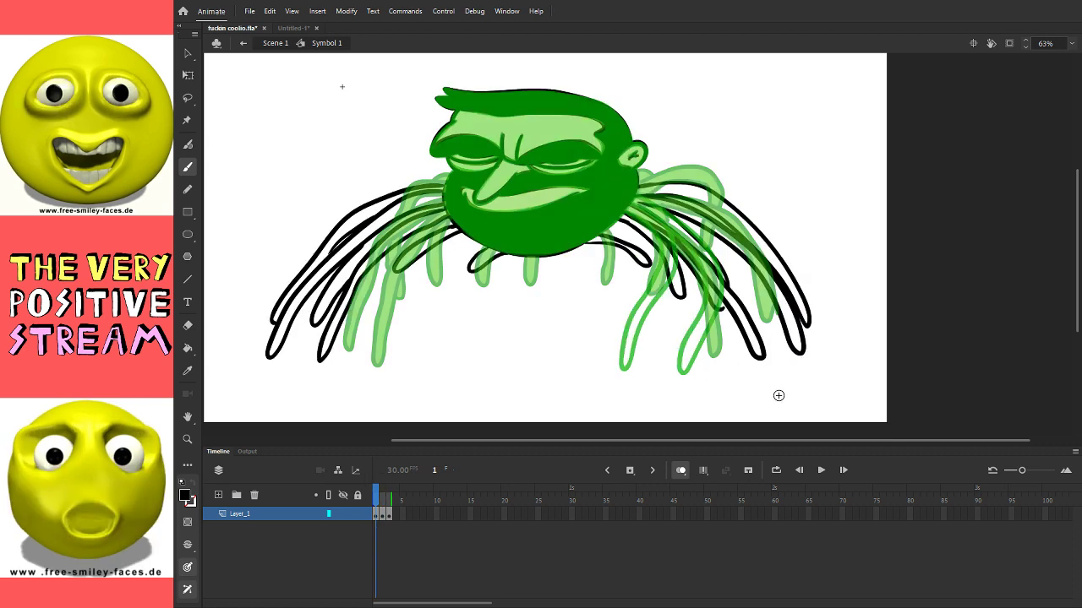
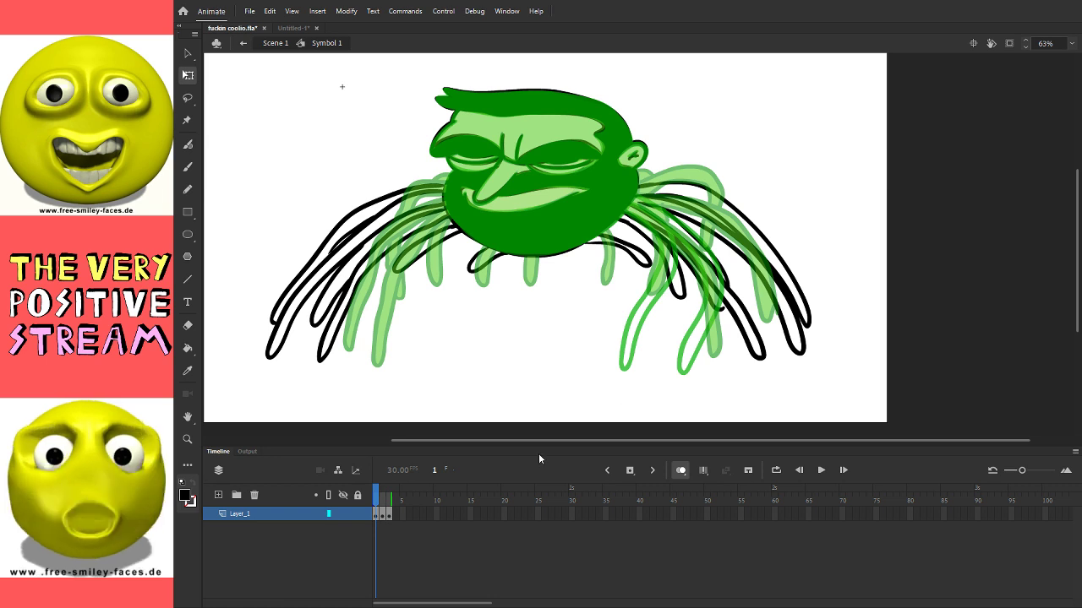
{"action": "left_click", "coordinate": [681, 471]}
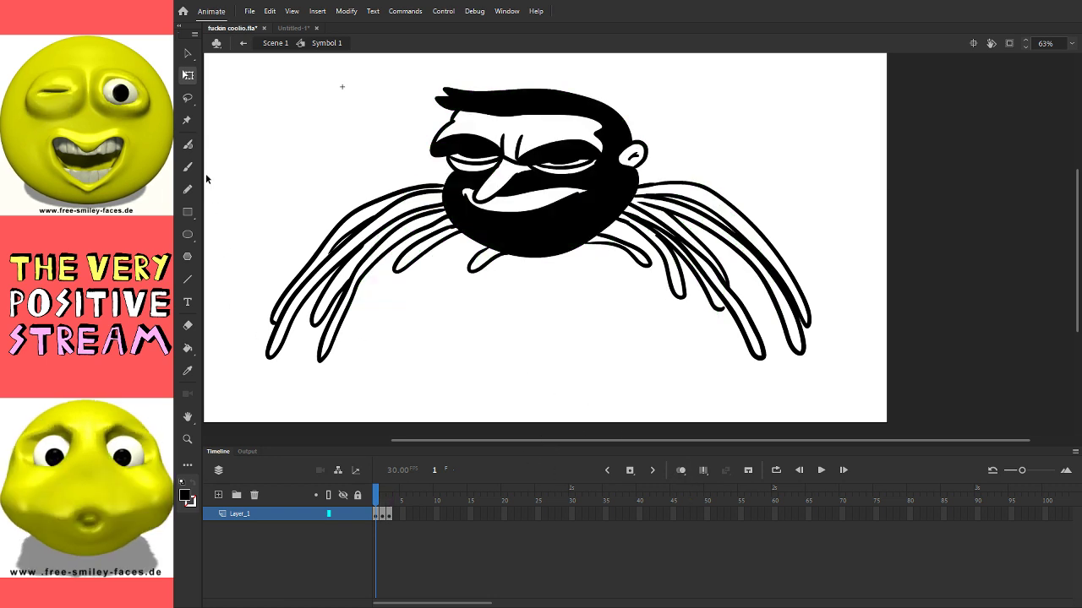
{"action": "key", "text": "l"}
{"action": "mouse_move", "coordinate": [698, 152]}
{"action": "left_mouse_down"}
{"action": "mouse_move", "coordinate": [643, 178]}
{"action": "mouse_move", "coordinate": [621, 224]}
{"action": "left_mouse_up"}
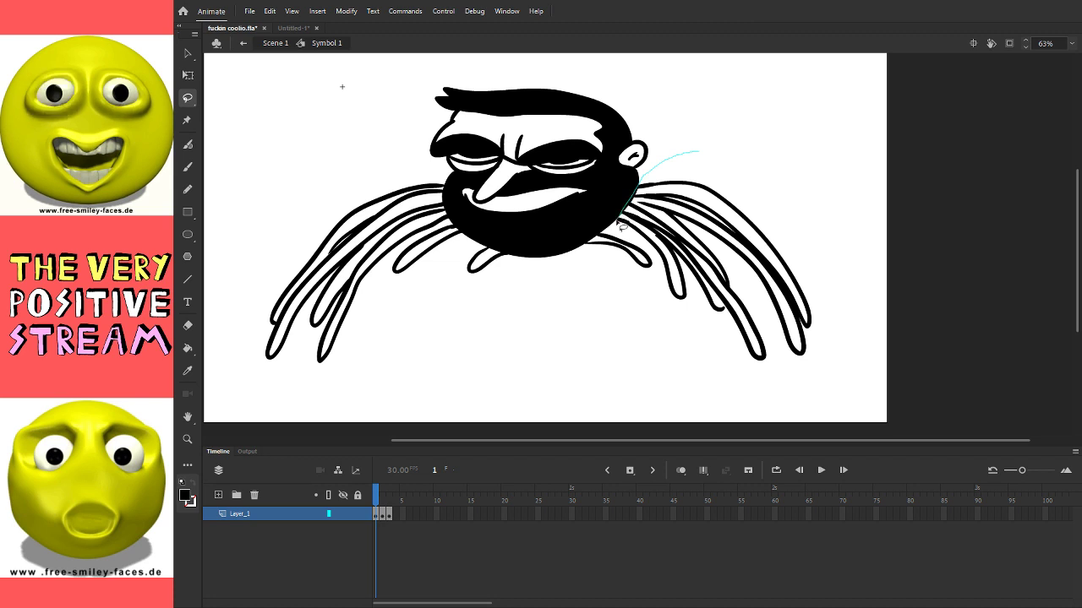
{"action": "mouse_move", "coordinate": [666, 173]}
{"action": "left_mouse_down"}
{"action": "mouse_move", "coordinate": [632, 202]}
{"action": "mouse_move", "coordinate": [655, 176]}
{"action": "left_mouse_up"}
{"action": "mouse_move", "coordinate": [596, 243]}
{"action": "left_mouse_down"}
{"action": "mouse_move", "coordinate": [688, 367]}
{"action": "mouse_move", "coordinate": [713, 166]}
{"action": "mouse_move", "coordinate": [664, 171]}
{"action": "left_mouse_up"}
{"action": "key", "text": "Delete"}
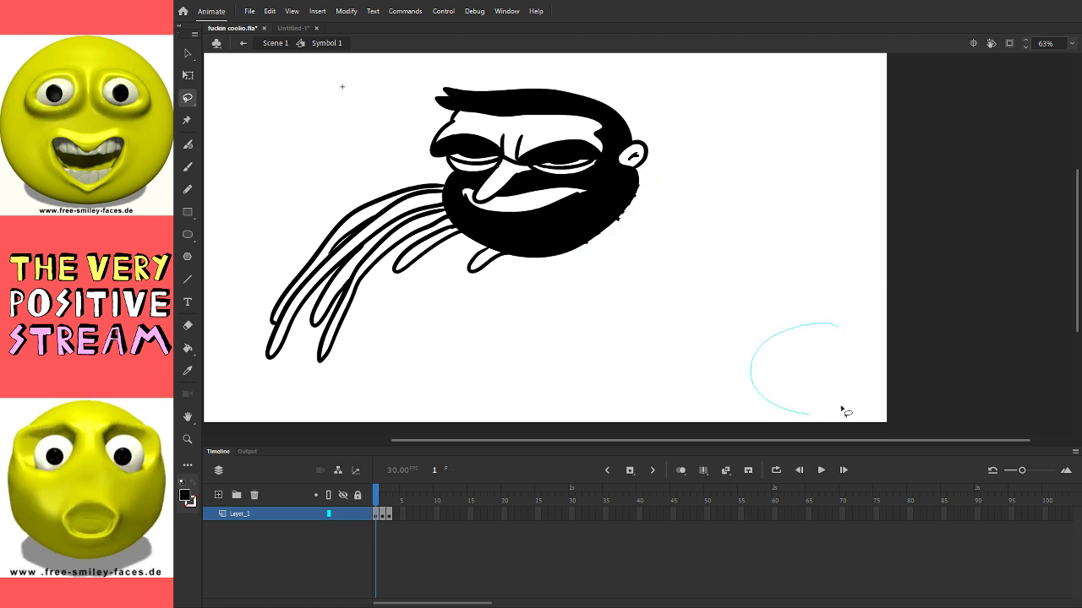
Step: Replace the two curved legs on frame 2 with the right-hand leg group from frame 1, and compare the neighbouring frames
{"action": "key", "text": "period"}
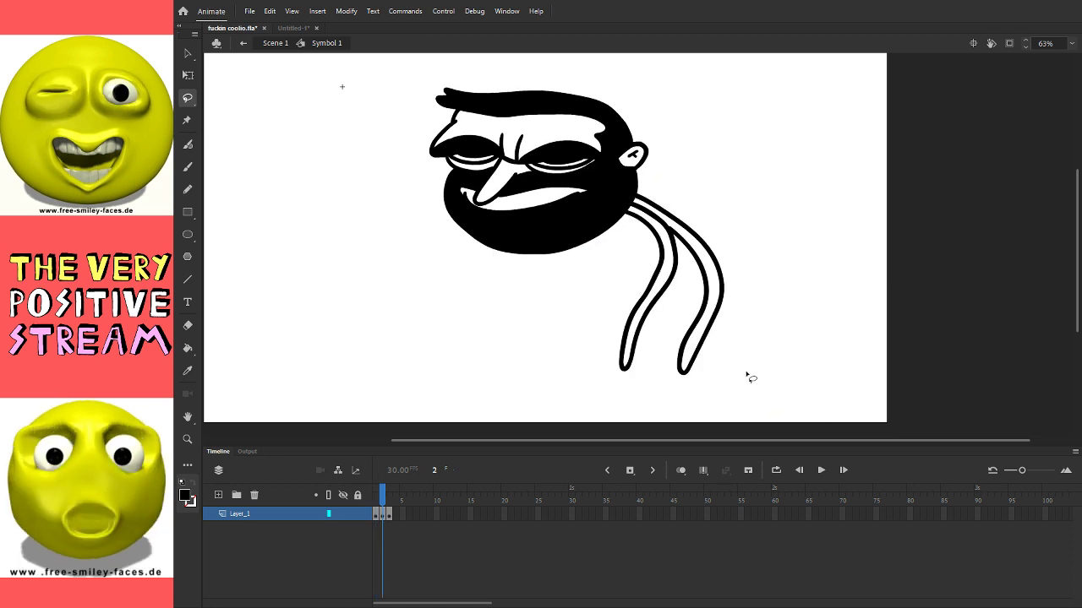
{"action": "mouse_move", "coordinate": [626, 222]}
{"action": "left_mouse_down"}
{"action": "mouse_move", "coordinate": [645, 191]}
{"action": "mouse_move", "coordinate": [613, 239]}
{"action": "mouse_move", "coordinate": [641, 418]}
{"action": "mouse_move", "coordinate": [801, 299]}
{"action": "mouse_move", "coordinate": [793, 305]}
{"action": "mouse_move", "coordinate": [831, 356]}
{"action": "left_mouse_up"}
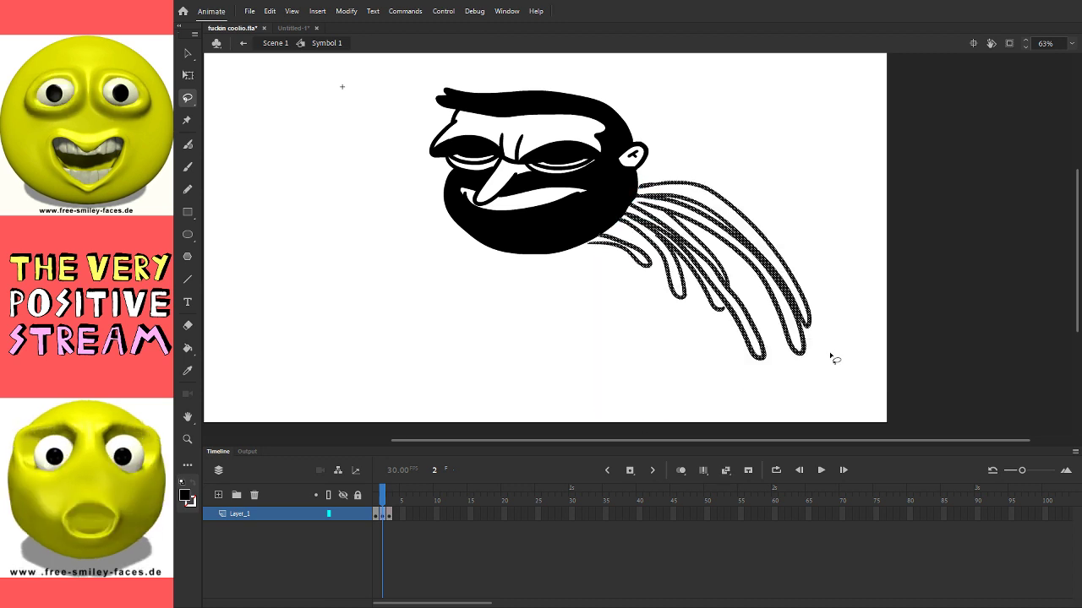
{"action": "left_click", "coordinate": [188, 74]}
{"action": "left_click", "coordinate": [590, 362]}
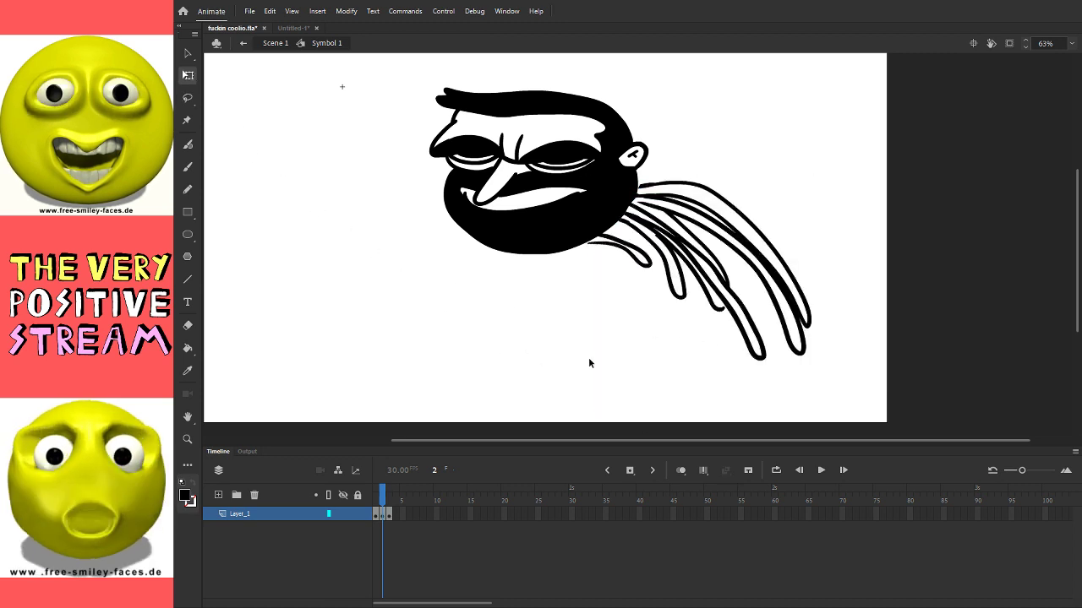
{"action": "key", "text": "period"}
{"action": "key", "text": "comma"}
{"action": "key", "text": "comma"}
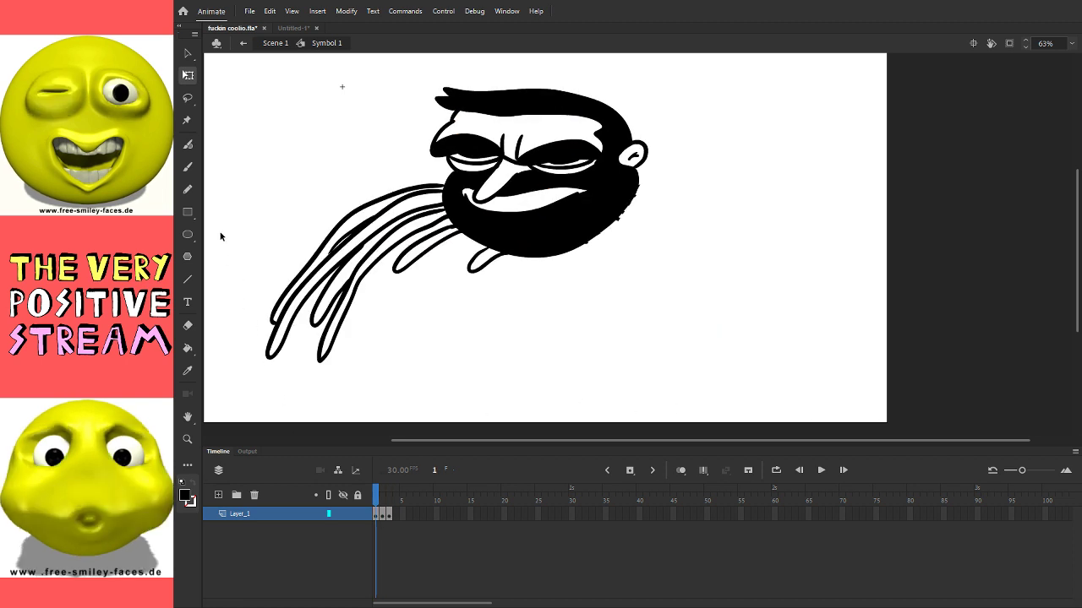
Step: Turn onion skin on and ink a long front leg from the right side of the beard on frame 1
{"action": "left_click", "coordinate": [188, 166]}
{"action": "left_click", "coordinate": [682, 470]}
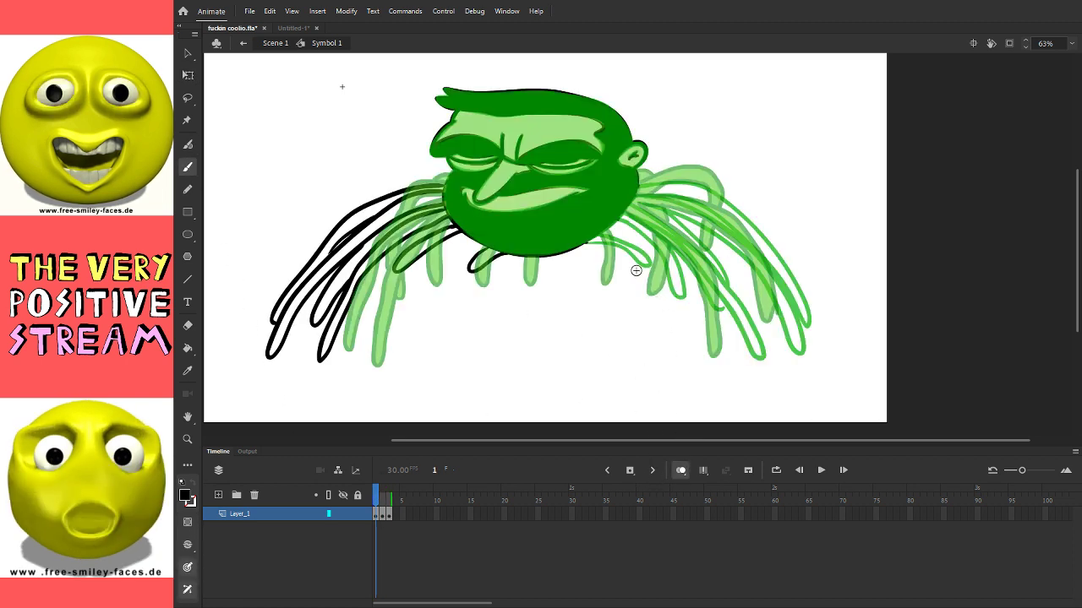
{"action": "left_click_drag", "start_coordinate": [385, 499], "coordinate": [401, 496]}
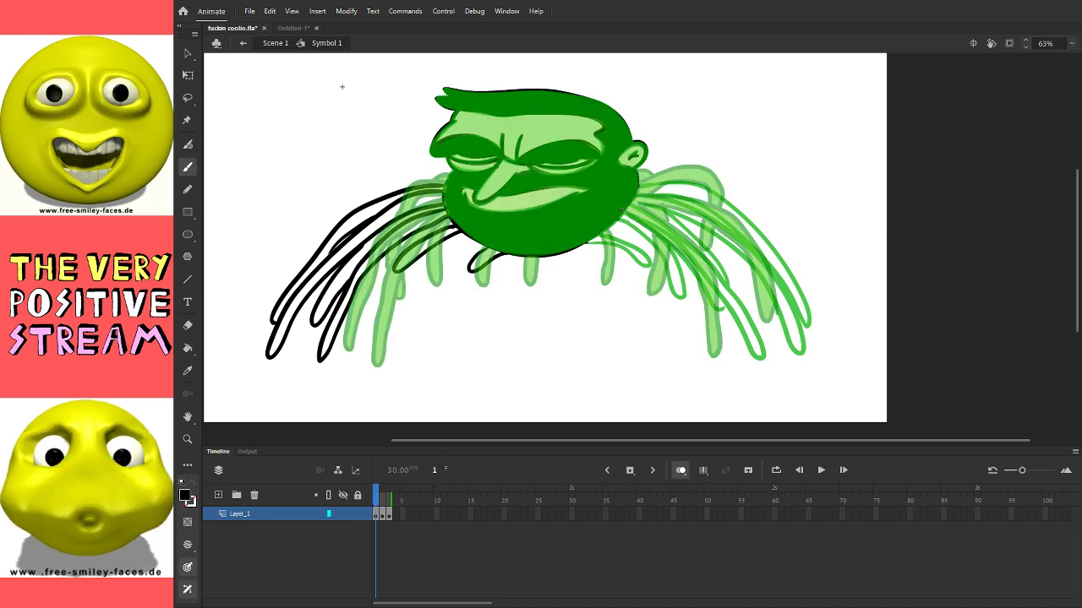
{"action": "mouse_move", "coordinate": [622, 210]}
{"action": "left_mouse_down"}
{"action": "mouse_move", "coordinate": [690, 263]}
{"action": "mouse_move", "coordinate": [706, 335]}
{"action": "left_mouse_up"}
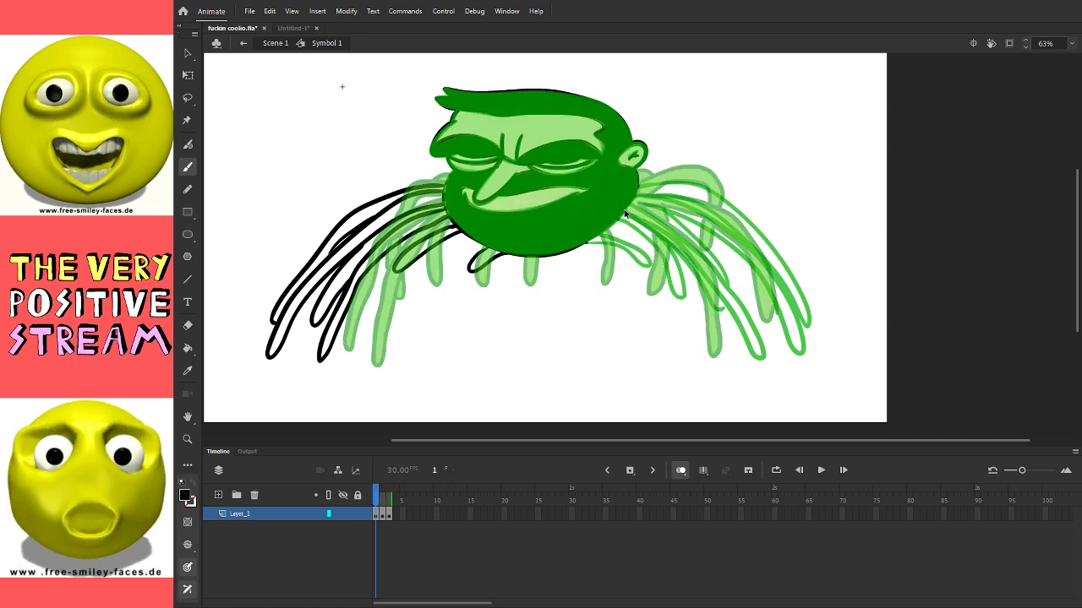
{"action": "mouse_move", "coordinate": [686, 262]}
{"action": "left_mouse_down"}
{"action": "mouse_move", "coordinate": [723, 356]}
{"action": "mouse_move", "coordinate": [675, 250]}
{"action": "mouse_move", "coordinate": [724, 339]}
{"action": "mouse_move", "coordinate": [728, 311]}
{"action": "left_mouse_up"}
{"action": "key", "text": "ctrl+z"}
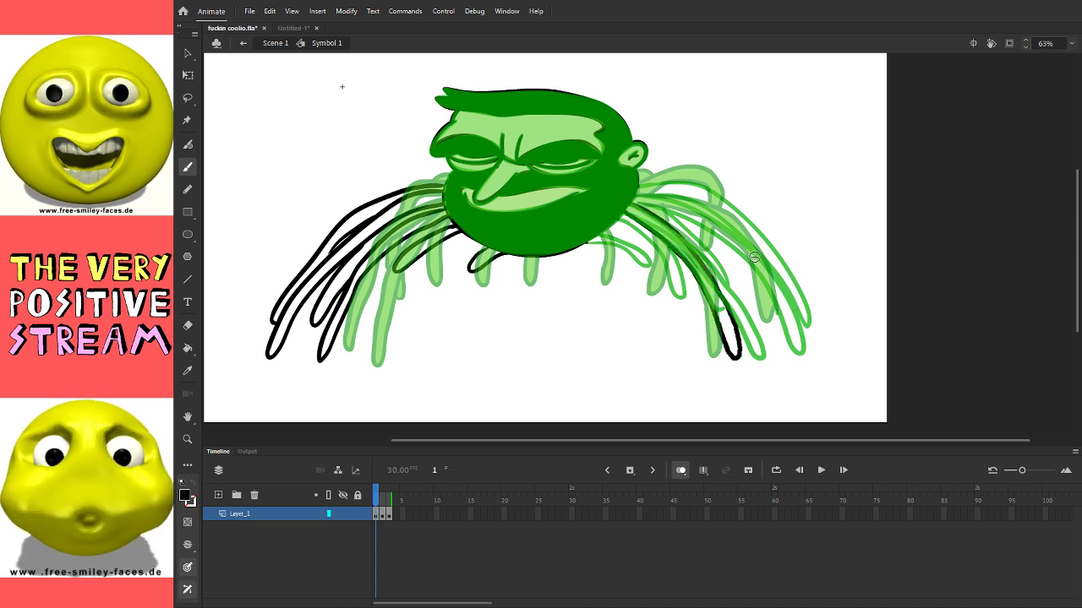
Step: Ink the long outer leg and the short upper leg on the right of frame 1, and go to frame 2
{"action": "mouse_move", "coordinate": [782, 352]}
{"action": "left_mouse_down"}
{"action": "mouse_move", "coordinate": [762, 266]}
{"action": "mouse_move", "coordinate": [725, 224]}
{"action": "mouse_move", "coordinate": [653, 197]}
{"action": "left_mouse_up"}
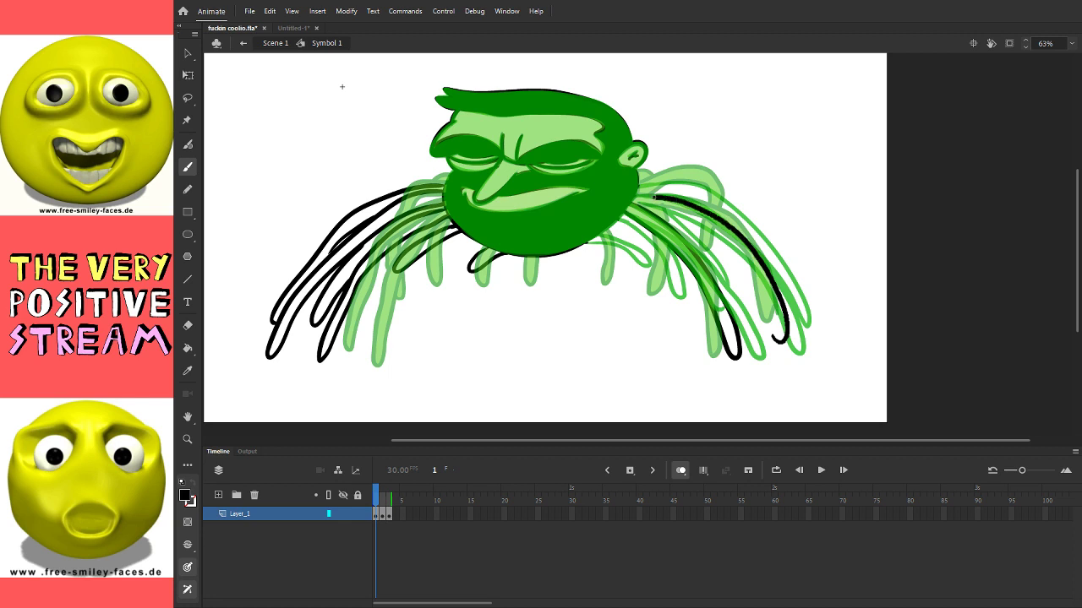
{"action": "mouse_move", "coordinate": [771, 336]}
{"action": "left_mouse_down"}
{"action": "mouse_move", "coordinate": [739, 252]}
{"action": "mouse_move", "coordinate": [686, 218]}
{"action": "left_mouse_up"}
{"action": "key", "text": "ctrl+z"}
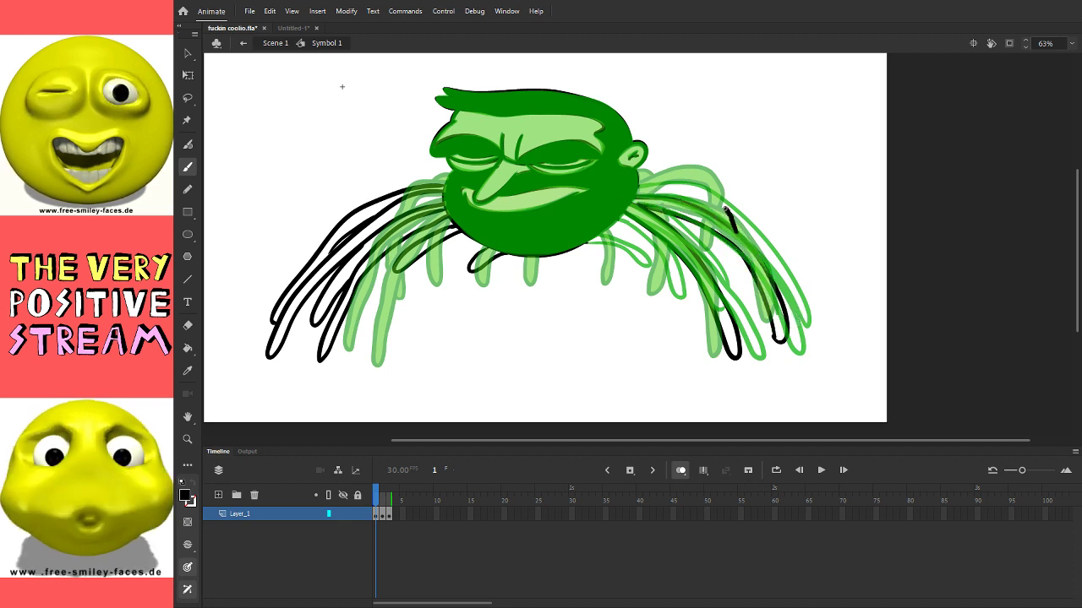
{"action": "left_click_drag", "start_coordinate": [735, 233], "coordinate": [644, 201]}
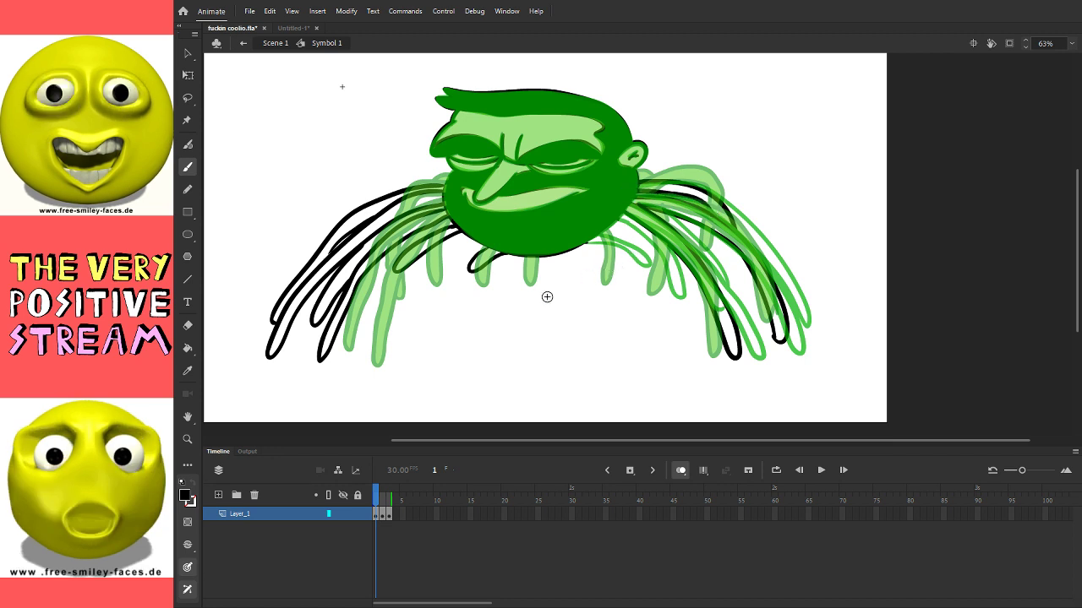
{"action": "left_click", "coordinate": [382, 500]}
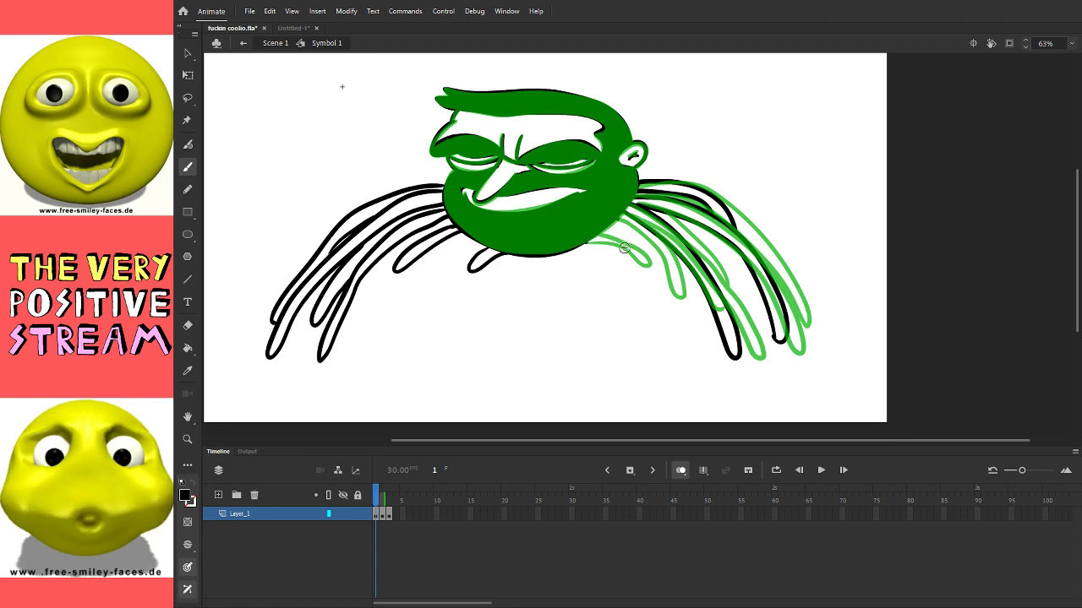
{"action": "key", "text": "period"}
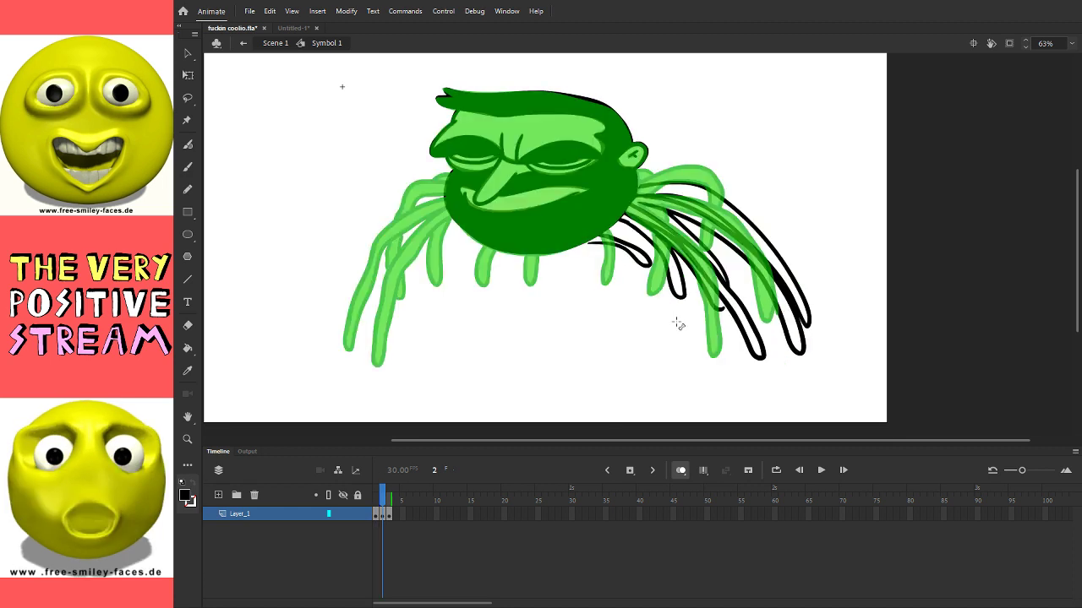
Step: Turn off onion skin, erase the joints between head and right-hand legs on frame 2, and remove those legs
{"action": "key", "text": "q"}
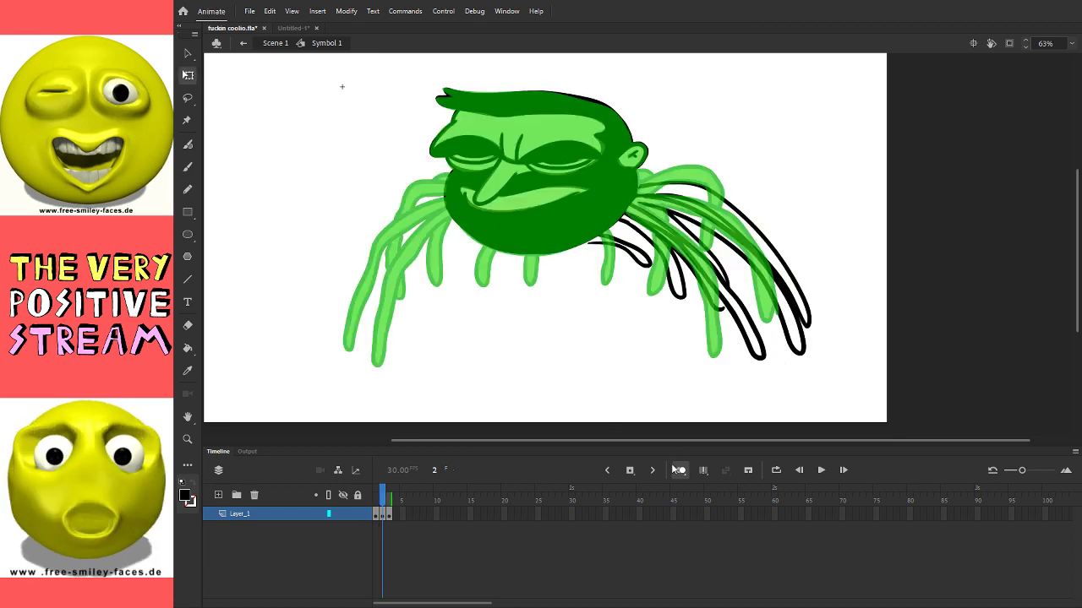
{"action": "key", "text": "alt+shift+o"}
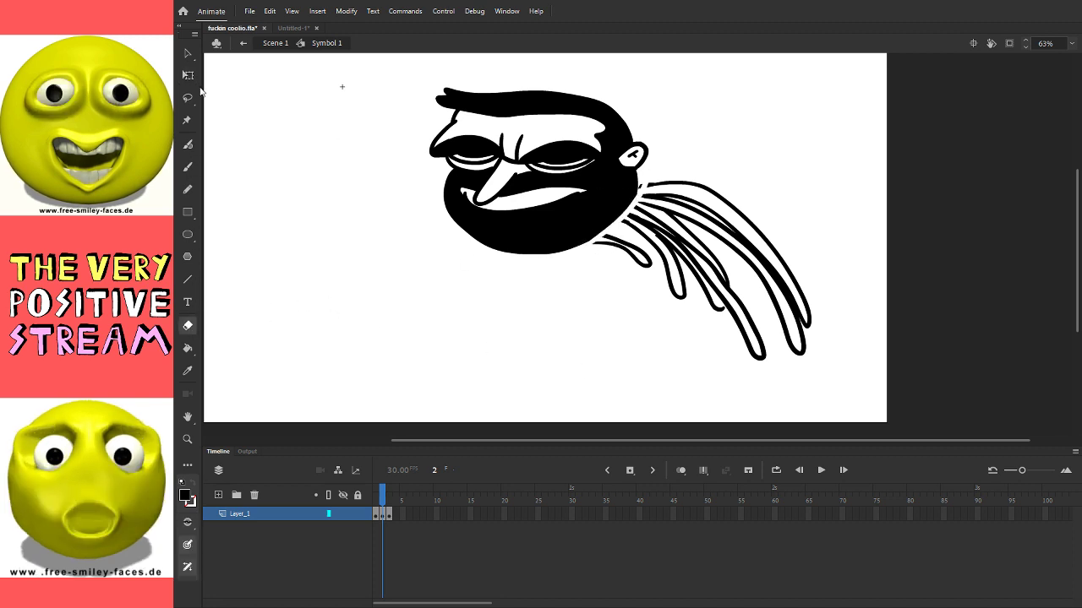
{"action": "key", "text": "v"}
{"action": "left_click", "coordinate": [668, 237]}
{"action": "key", "text": "Delete"}
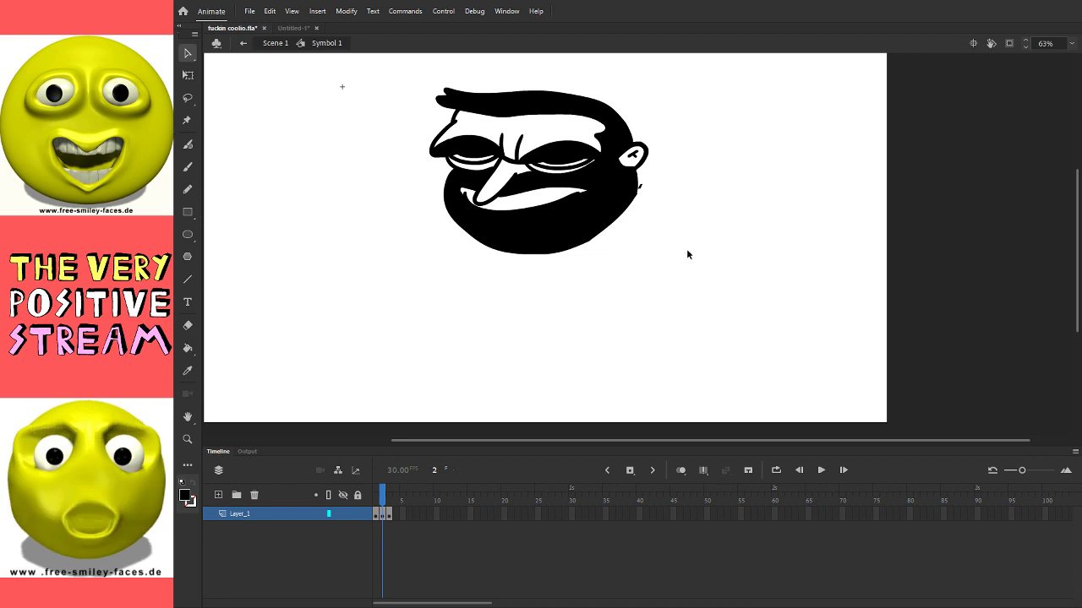
Step: Put the right-hand leg group back beside the head on frame 2, with onion skin turned on
{"action": "key", "text": "ctrl+z"}
{"action": "key", "text": "ctrl+z"}
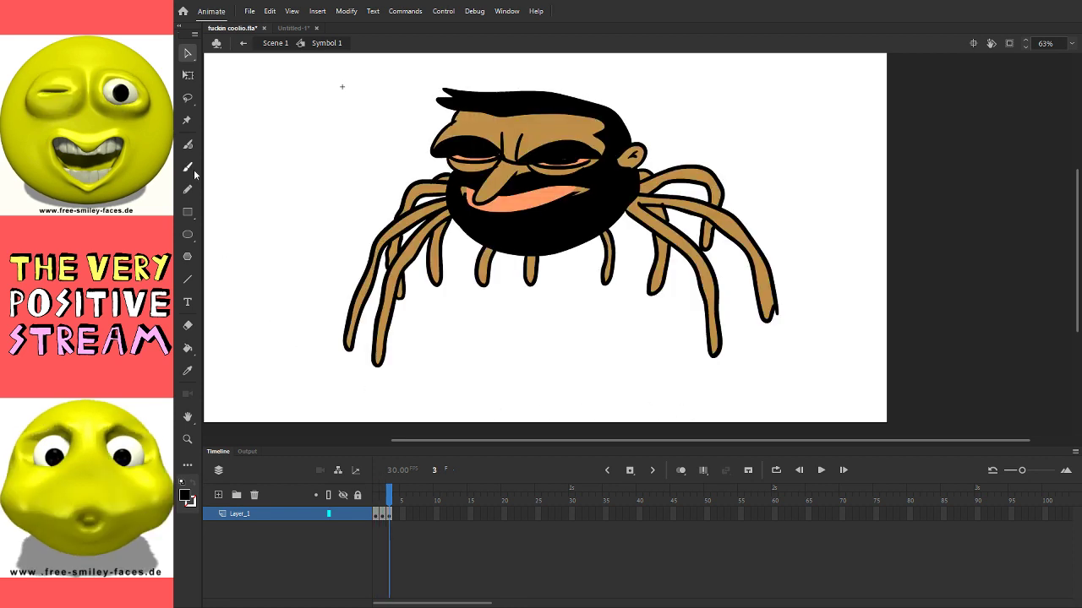
{"action": "key", "text": "ctrl+y"}
{"action": "key", "text": "ctrl+y"}
{"action": "key", "text": "b"}
{"action": "left_click", "coordinate": [680, 470]}
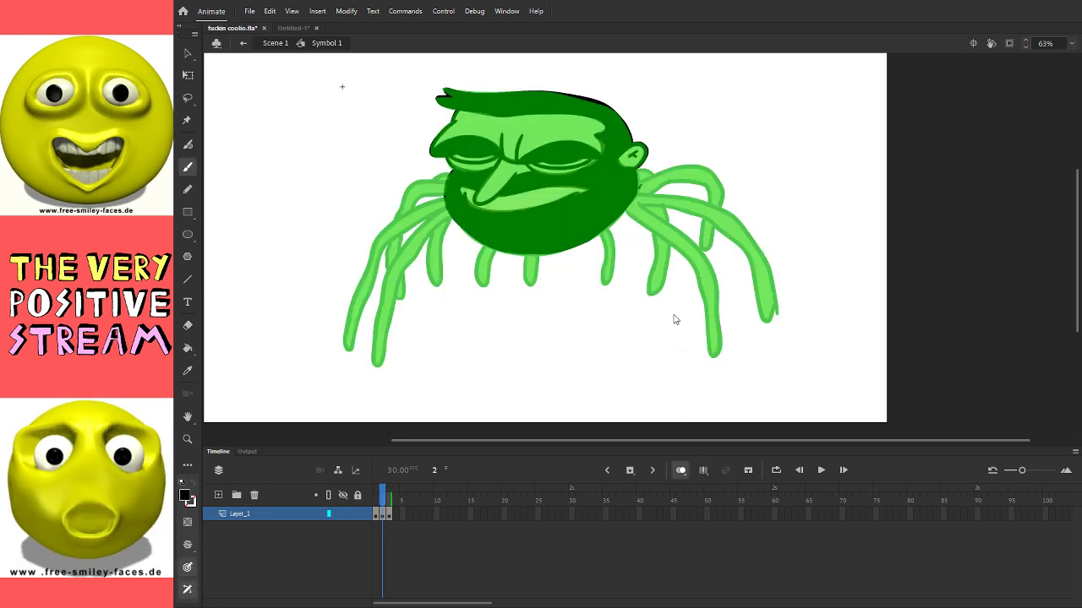
{"action": "key", "text": "ctrl+v"}
{"action": "key", "text": "Escape"}
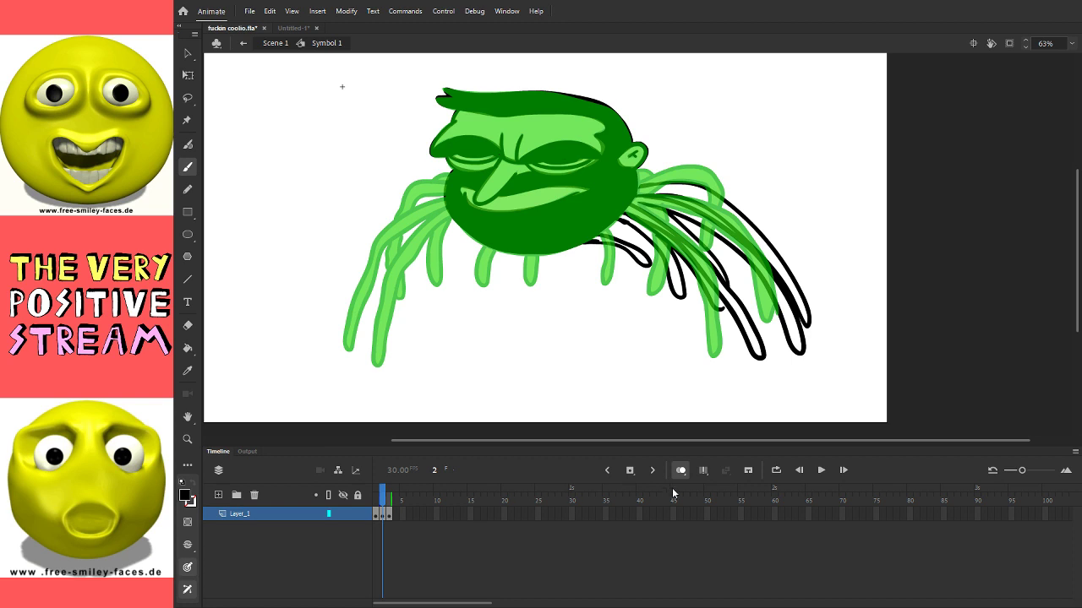
Step: Ink the long outer legs, the short inner legs and the upper leg on the left side of frame 2's head
{"action": "scroll", "coordinate": [524, 386], "scroll_direction": "left", "scroll_amount": 2}
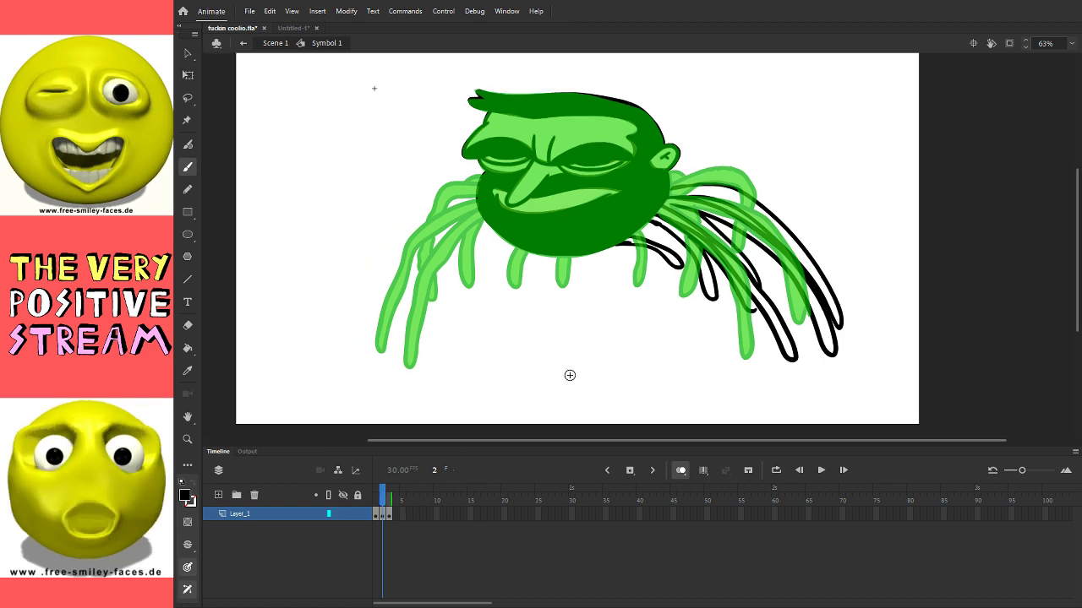
{"action": "left_click_drag", "start_coordinate": [424, 313], "coordinate": [439, 329]}
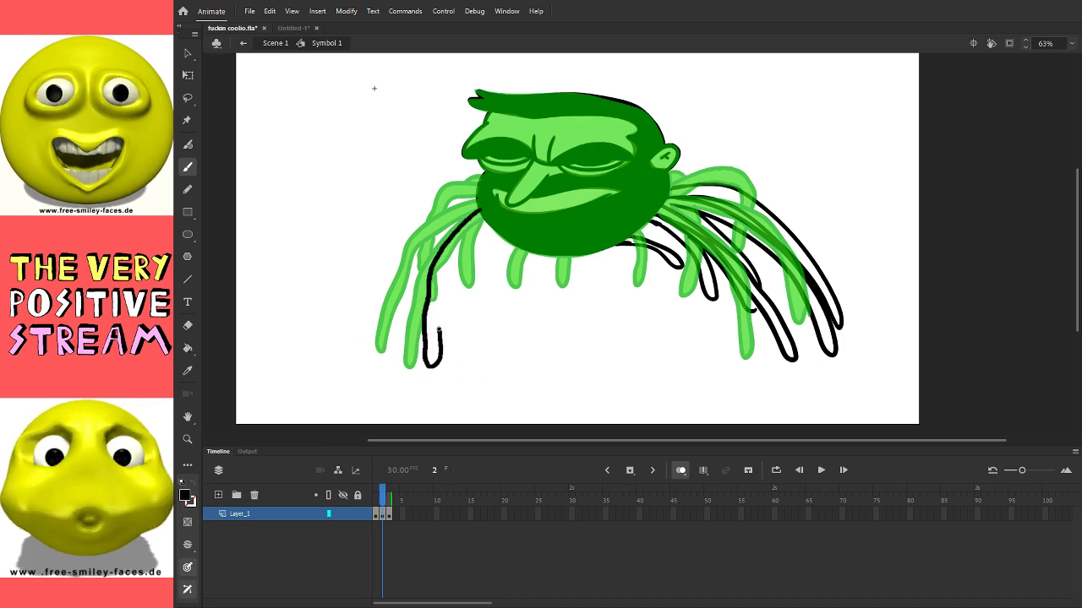
{"action": "key", "text": "ctrl+z"}
{"action": "mouse_move", "coordinate": [469, 228]}
{"action": "left_mouse_down"}
{"action": "mouse_move", "coordinate": [450, 372]}
{"action": "mouse_move", "coordinate": [440, 279]}
{"action": "mouse_move", "coordinate": [475, 247]}
{"action": "mouse_move", "coordinate": [471, 305]}
{"action": "mouse_move", "coordinate": [483, 235]}
{"action": "mouse_move", "coordinate": [520, 247]}
{"action": "left_mouse_up"}
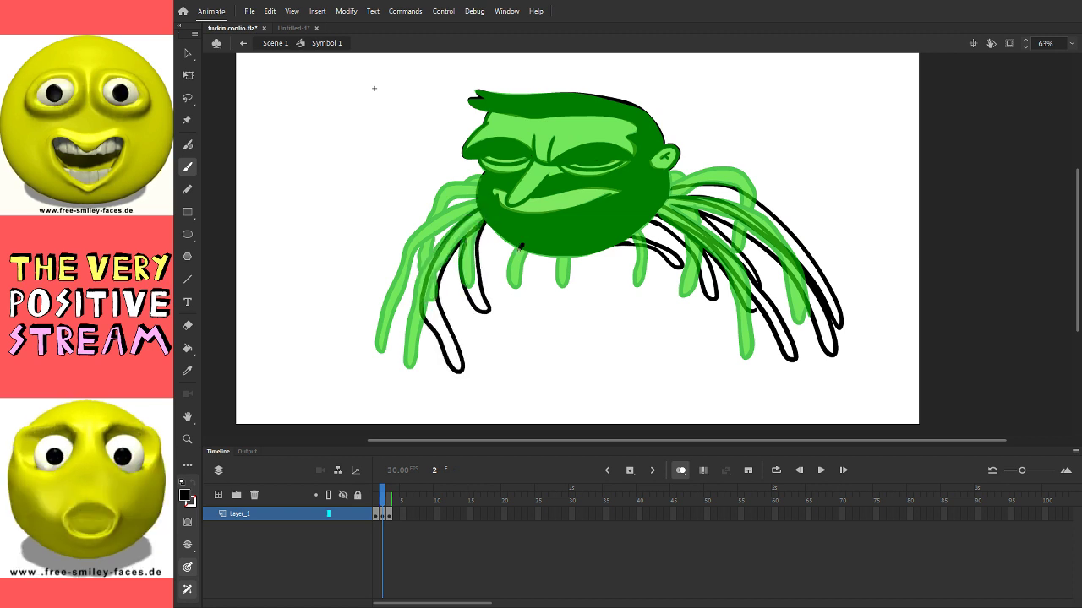
{"action": "left_click_drag", "start_coordinate": [406, 327], "coordinate": [422, 345]}
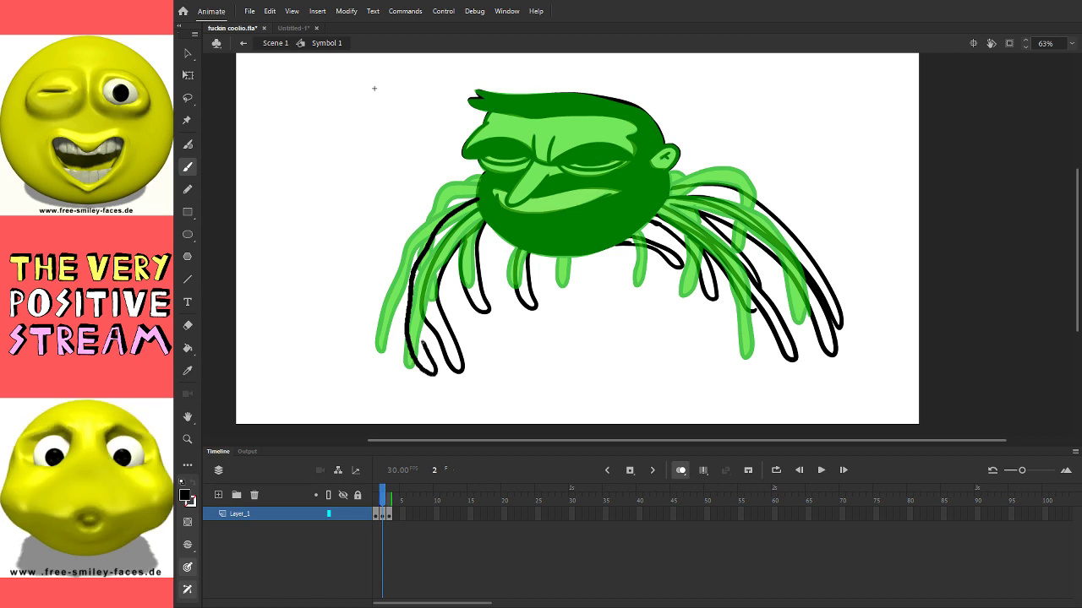
{"action": "left_click_drag", "start_coordinate": [473, 188], "coordinate": [460, 207]}
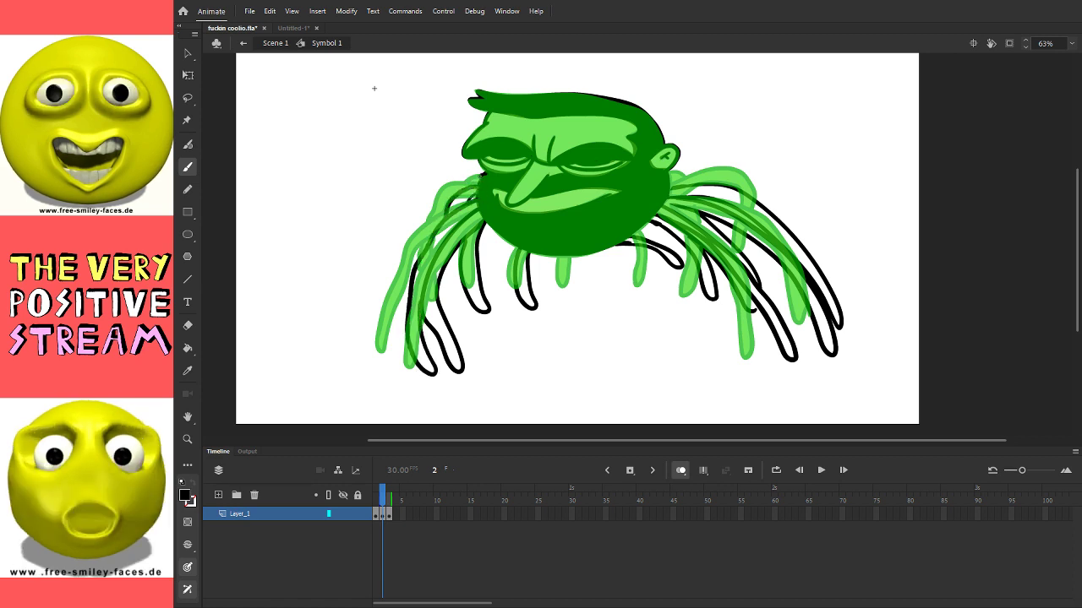
Step: Extend the onion skin range to frame 3 and ink the missing back and short legs on the right side of frame 1
{"action": "left_click", "coordinate": [680, 472]}
{"action": "key", "text": "comma"}
{"action": "key", "text": "period"}
{"action": "key", "text": "period"}
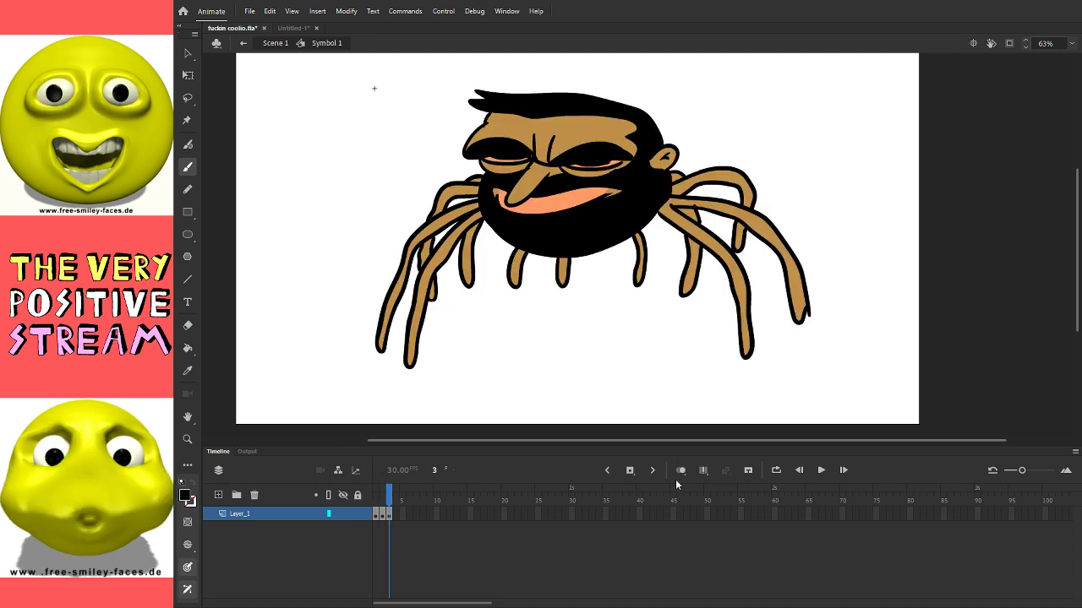
{"action": "key", "text": "comma"}
{"action": "key", "text": "comma"}
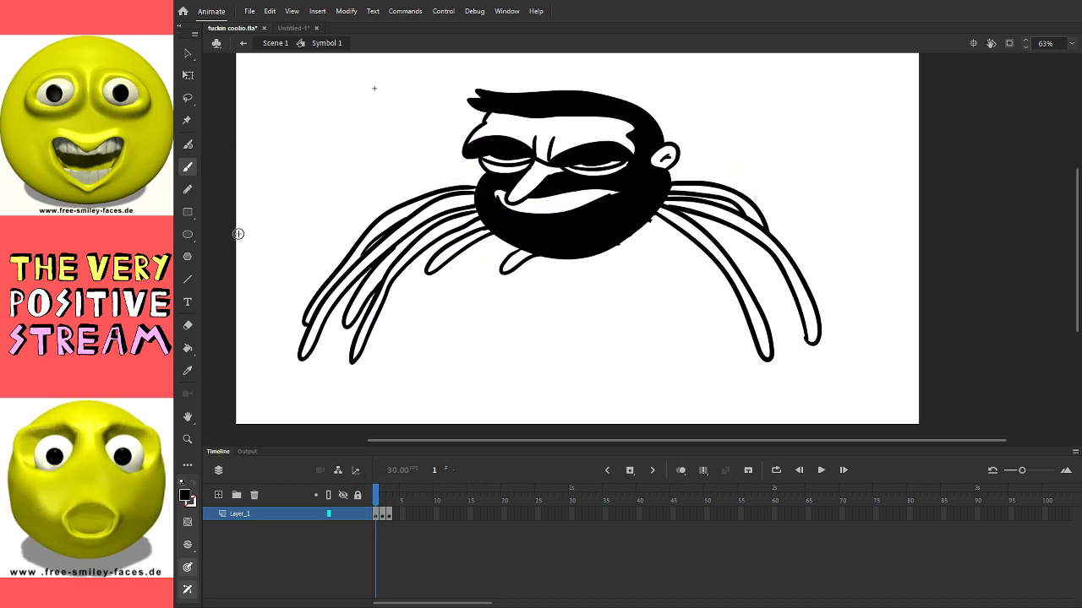
{"action": "left_click", "coordinate": [681, 471]}
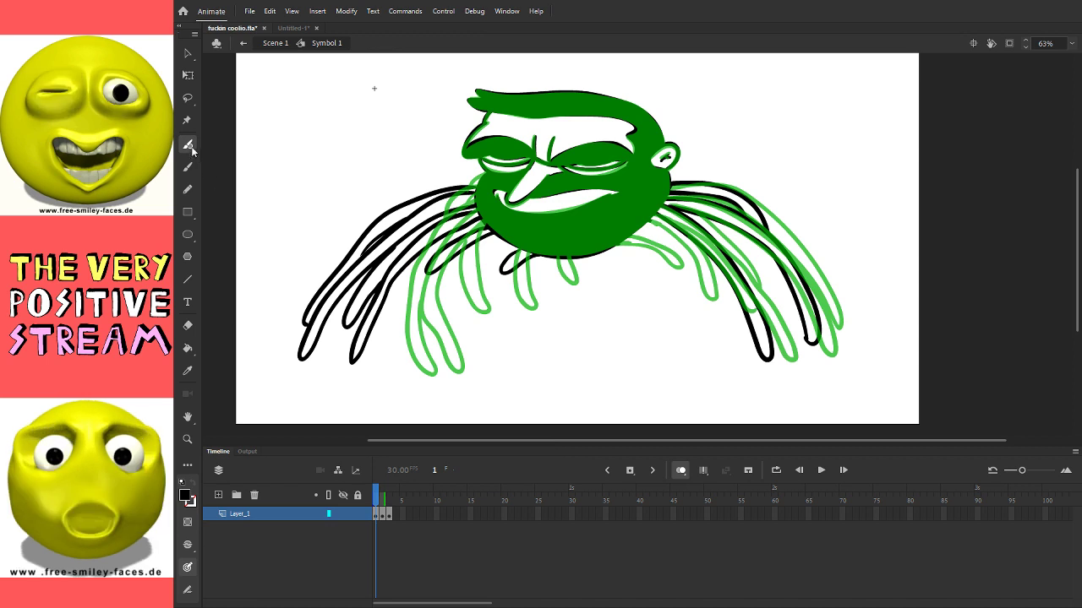
{"action": "left_click_drag", "start_coordinate": [665, 329], "coordinate": [686, 383]}
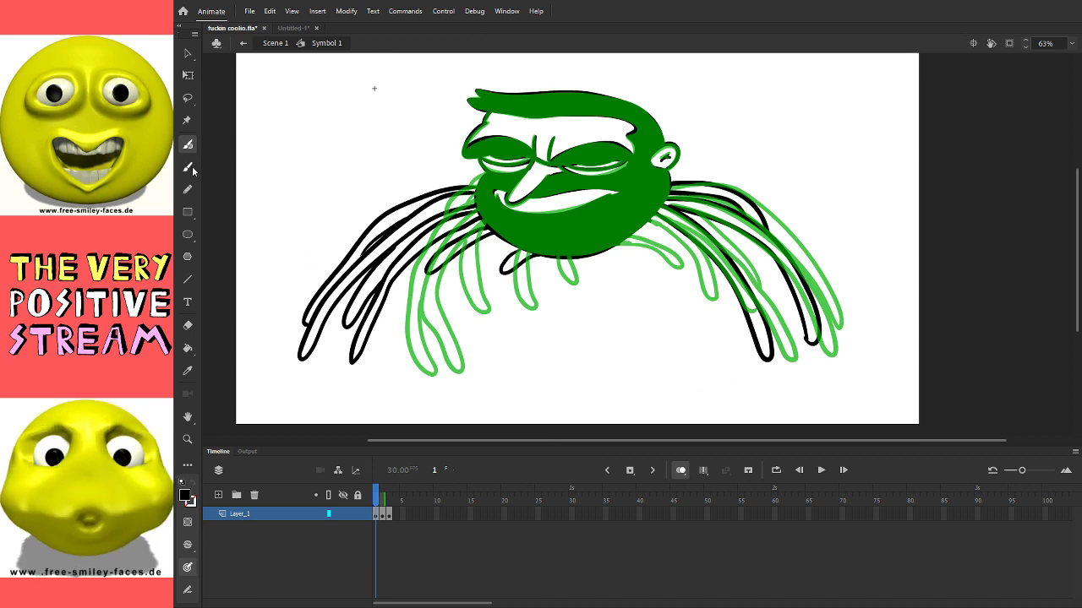
{"action": "key", "text": "ctrl+z"}
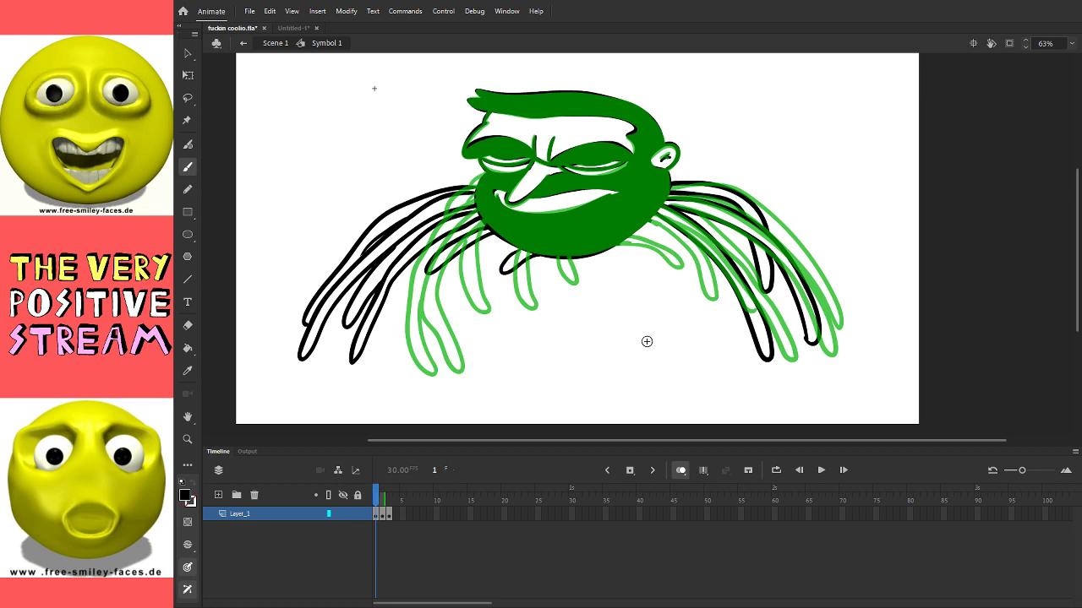
{"action": "left_click_drag", "start_coordinate": [388, 499], "coordinate": [392, 499]}
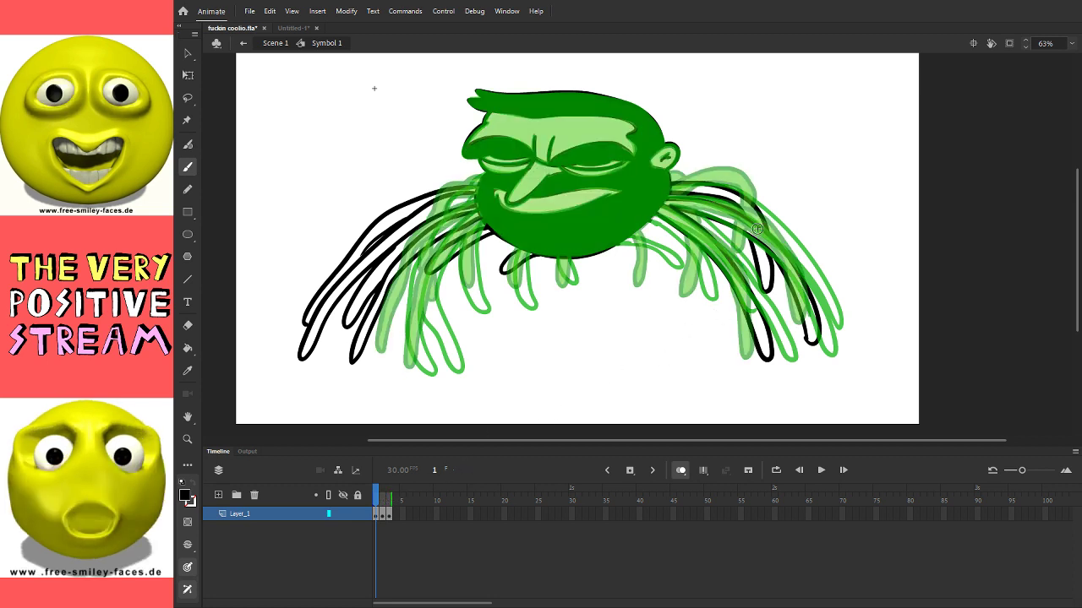
{"action": "mouse_move", "coordinate": [641, 234]}
{"action": "left_mouse_down"}
{"action": "mouse_move", "coordinate": [665, 277]}
{"action": "mouse_move", "coordinate": [656, 245]}
{"action": "left_mouse_up"}
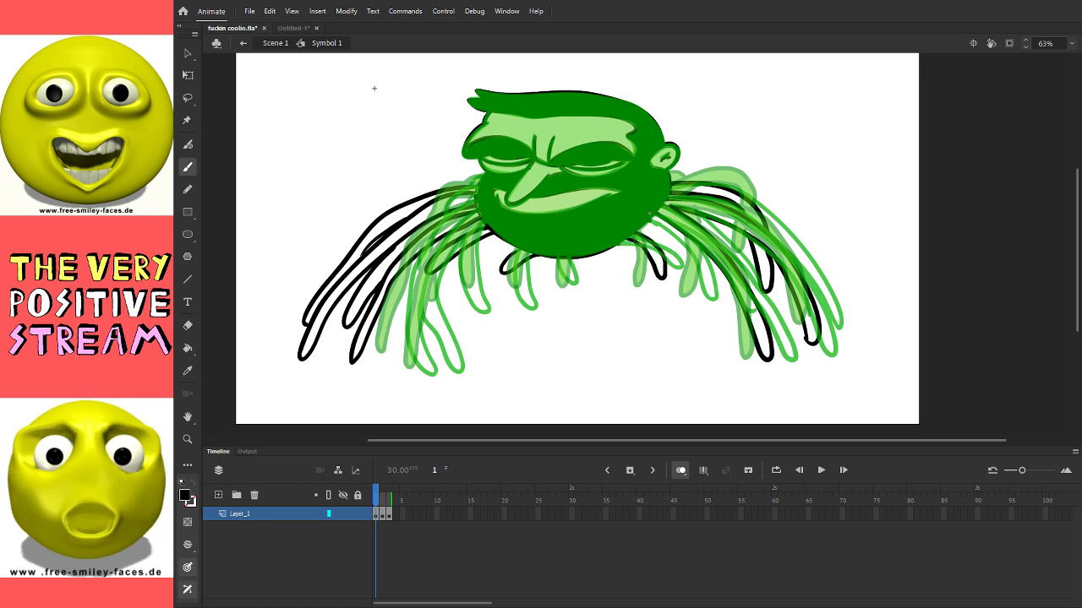
Step: Turn off onion skin and step back and forth through frames 1 to 3 to check the leg movement
{"action": "left_click", "coordinate": [680, 470]}
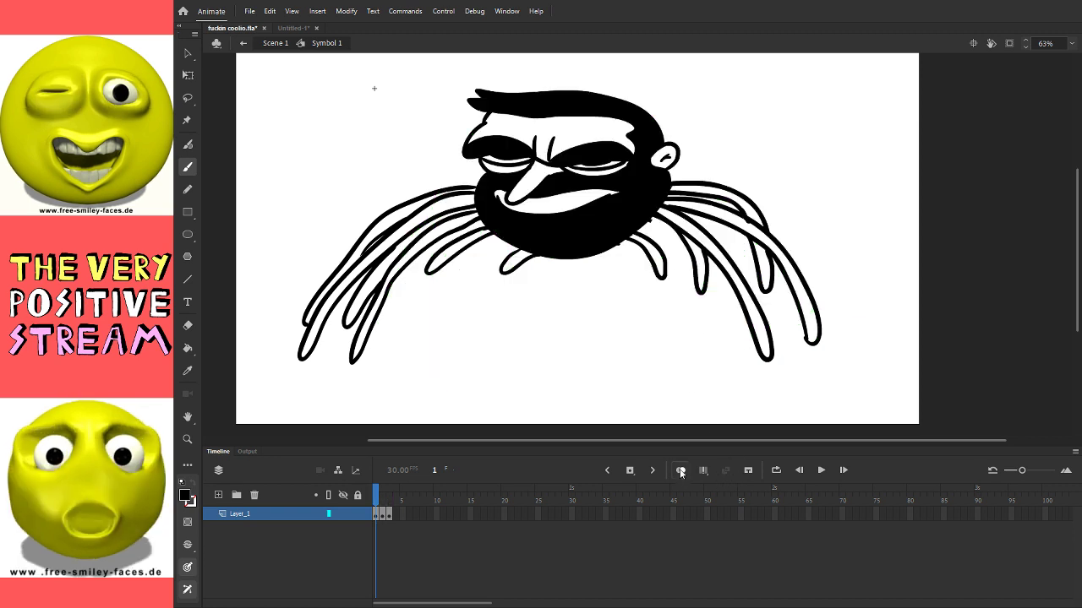
{"action": "key", "text": "period"}
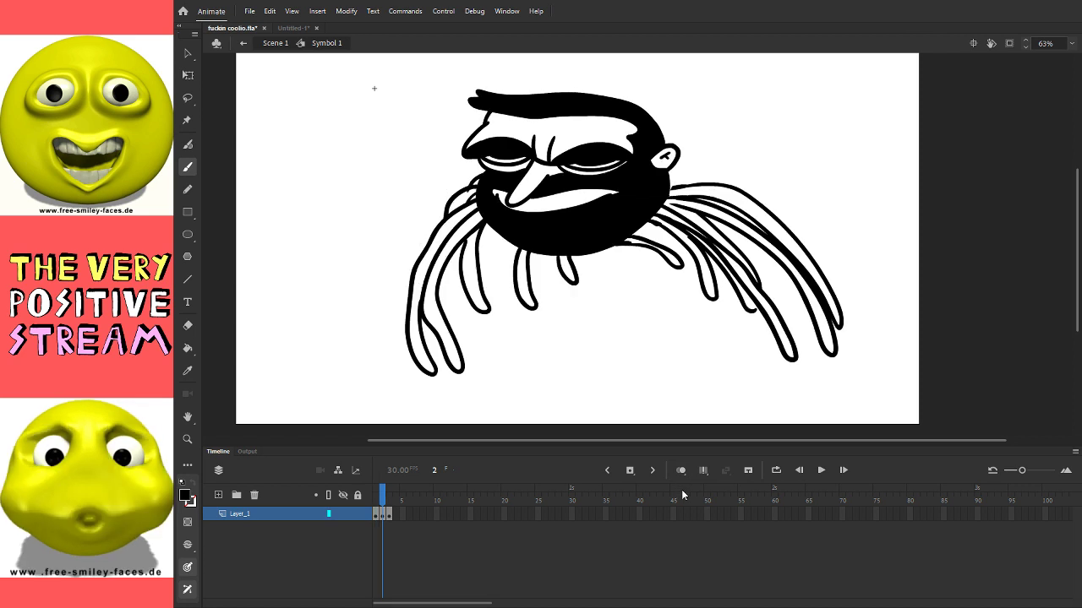
{"action": "key", "text": "period"}
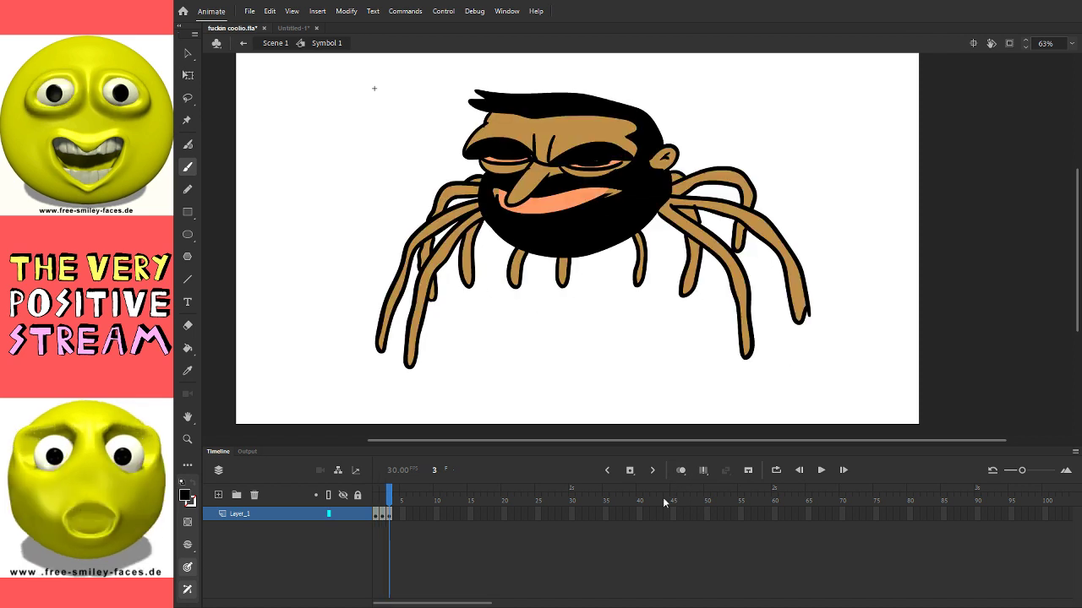
{"action": "key", "text": "comma"}
{"action": "key", "text": "period"}
{"action": "key", "text": "comma"}
{"action": "key", "text": "comma"}
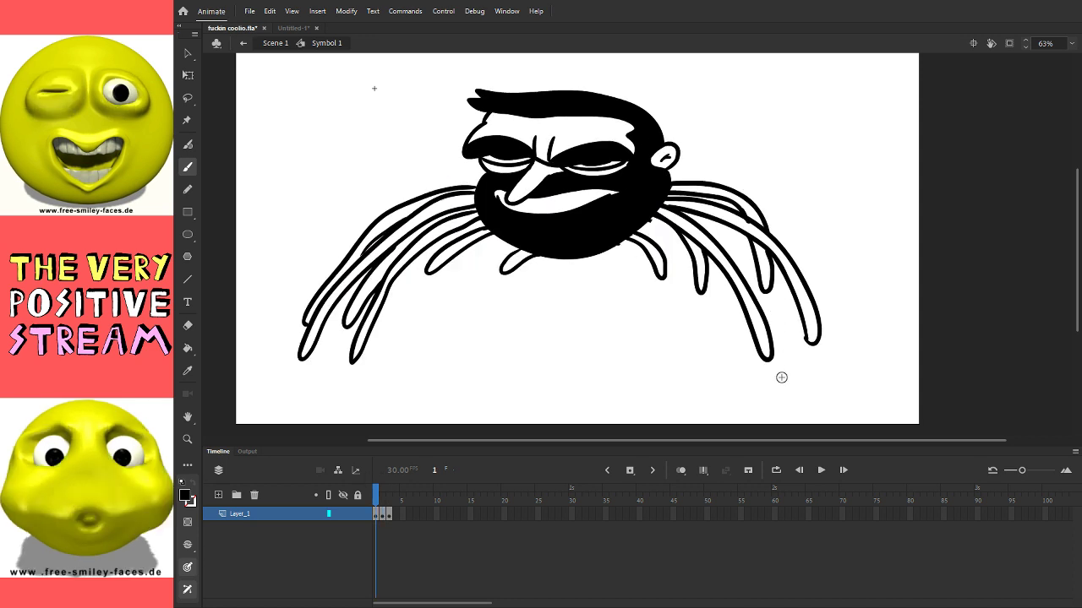
{"action": "key", "text": "period"}
{"action": "key", "text": "period"}
{"action": "key", "text": "comma"}
{"action": "key", "text": "period"}
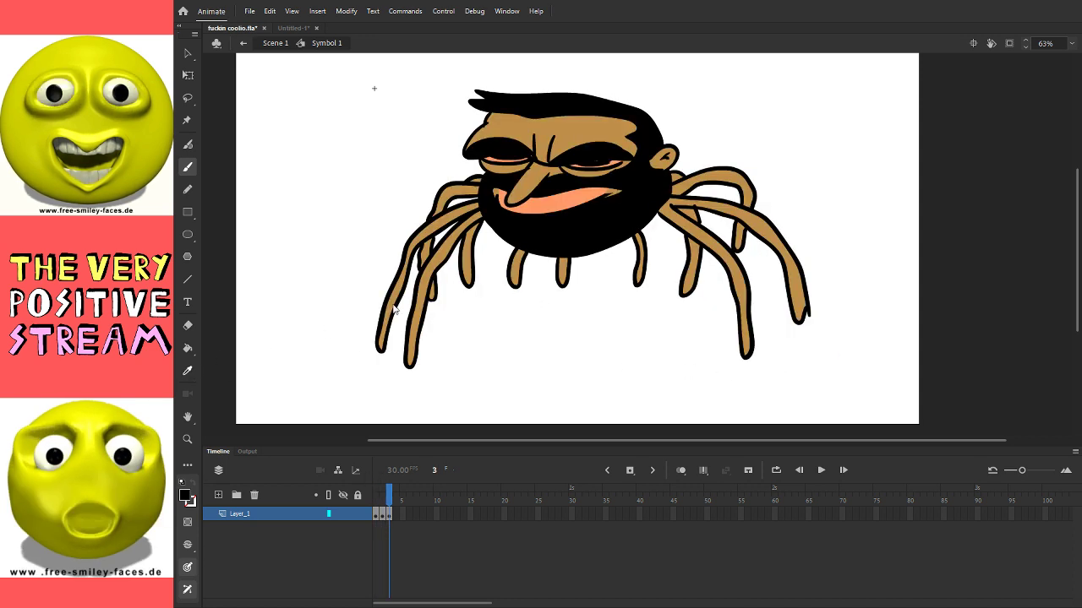
Step: Sample the brown skin colour from frame 3 and fill the left-hand and underside legs on frame 2 with it
{"action": "left_click", "coordinate": [446, 251]}
{"action": "key", "text": "comma"}
{"action": "left_click", "coordinate": [471, 221]}
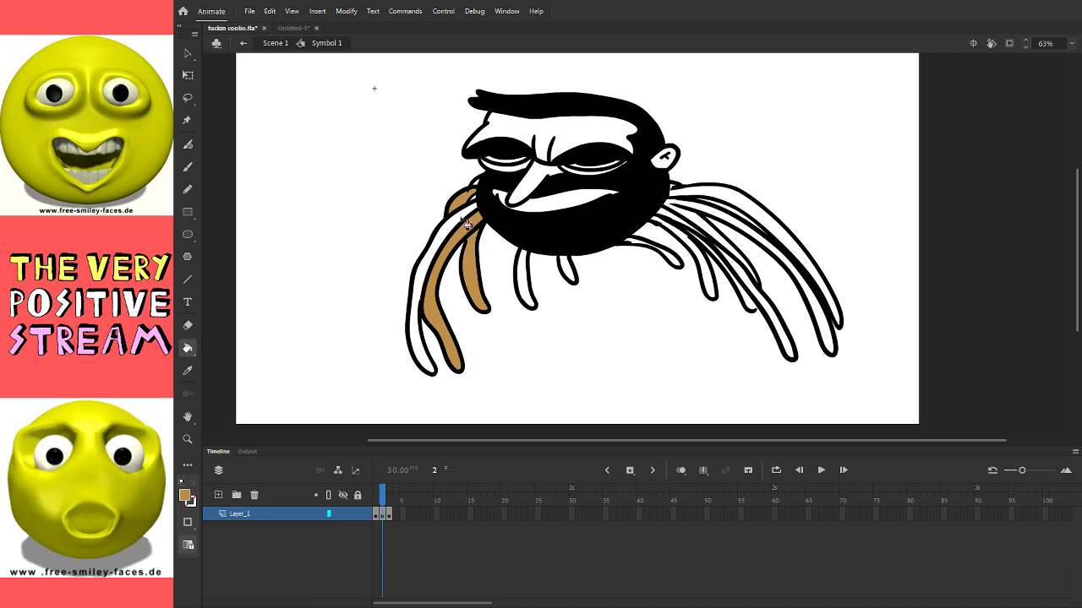
{"action": "left_click", "coordinate": [423, 304]}
{"action": "left_click", "coordinate": [529, 283]}
{"action": "left_click", "coordinate": [574, 270]}
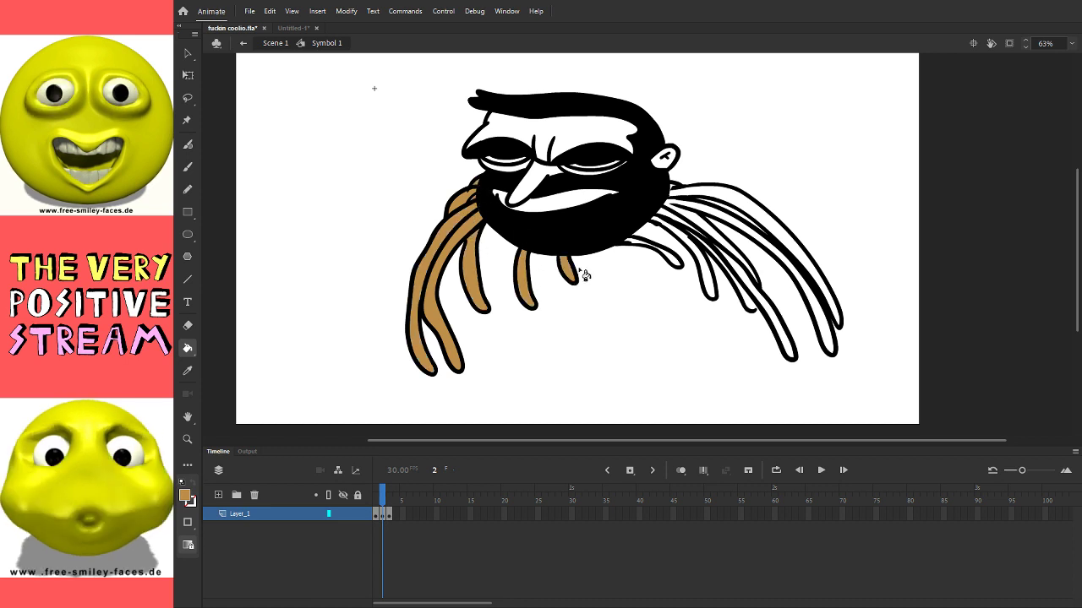
Step: Fill the right-hand legs on frame 2 with brown, undoing the fill that recolours the black linework
{"action": "left_click", "coordinate": [659, 252]}
{"action": "left_click", "coordinate": [702, 245]}
{"action": "left_click", "coordinate": [712, 248]}
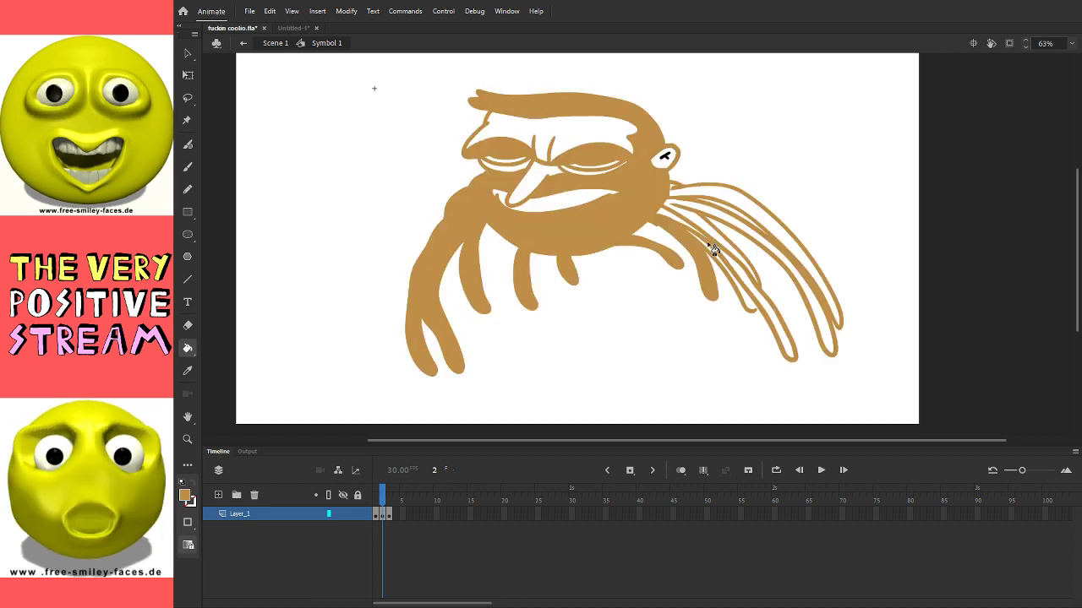
{"action": "key", "text": "ctrl+z"}
{"action": "left_click", "coordinate": [703, 239]}
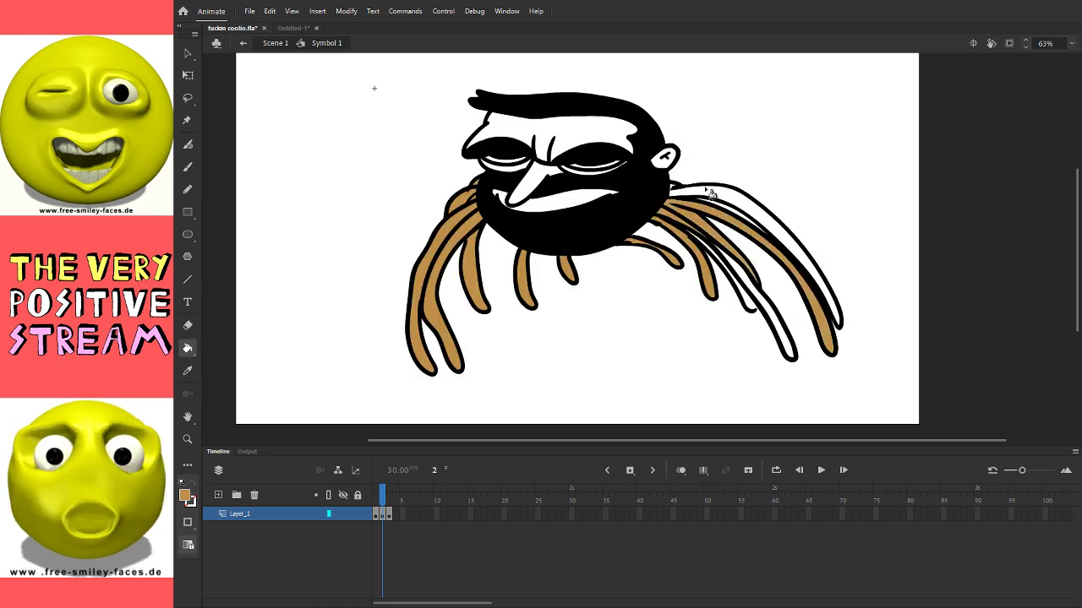
{"action": "left_click", "coordinate": [712, 239]}
{"action": "left_click", "coordinate": [768, 311]}
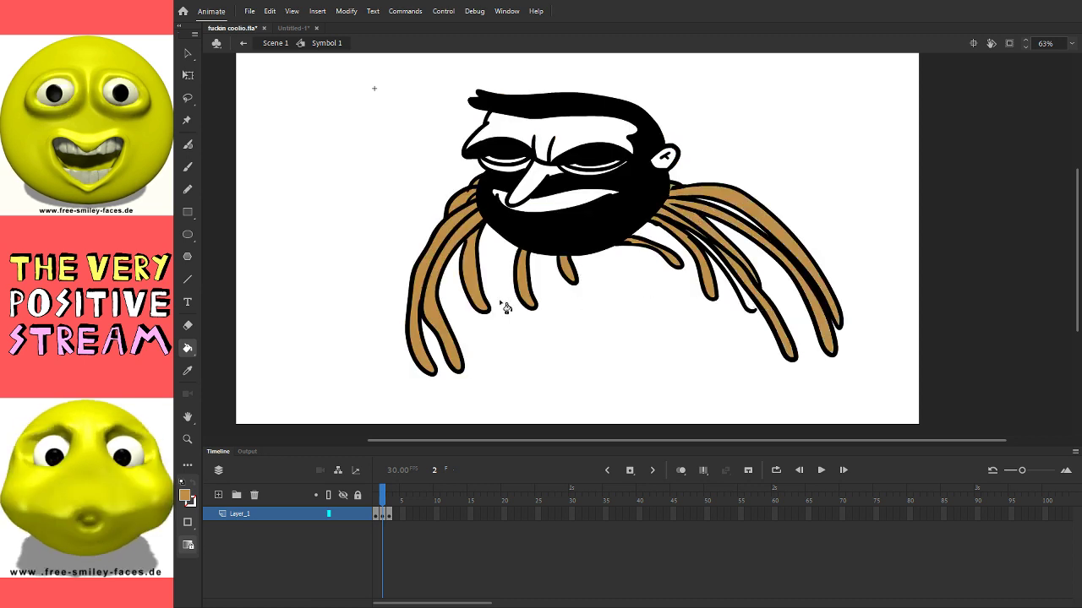
Step: Fill the remaining right-hand leg gap, nose, eye bags, forehead and ear on frame 2 with brown
{"action": "left_click", "coordinate": [188, 166]}
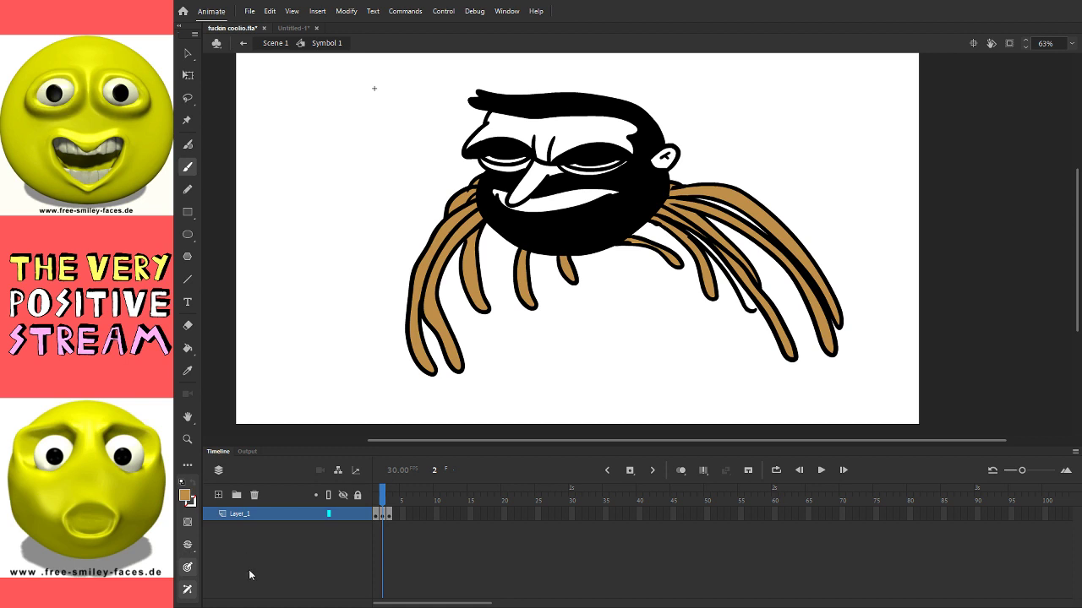
{"action": "key", "text": "k"}
{"action": "left_click", "coordinate": [512, 169]}
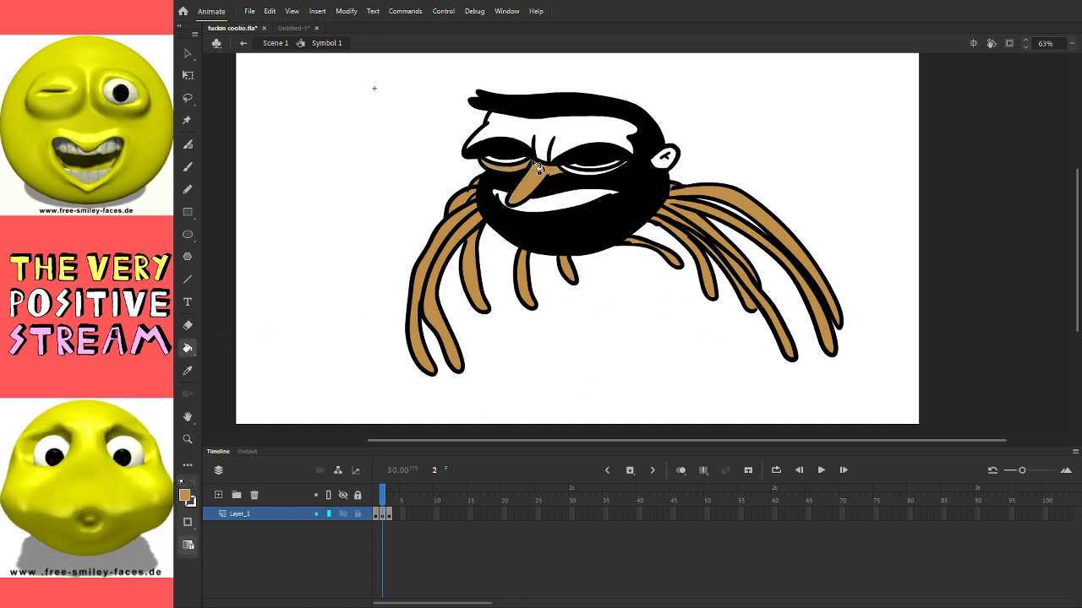
{"action": "left_click", "coordinate": [557, 135]}
{"action": "left_click", "coordinate": [665, 158]}
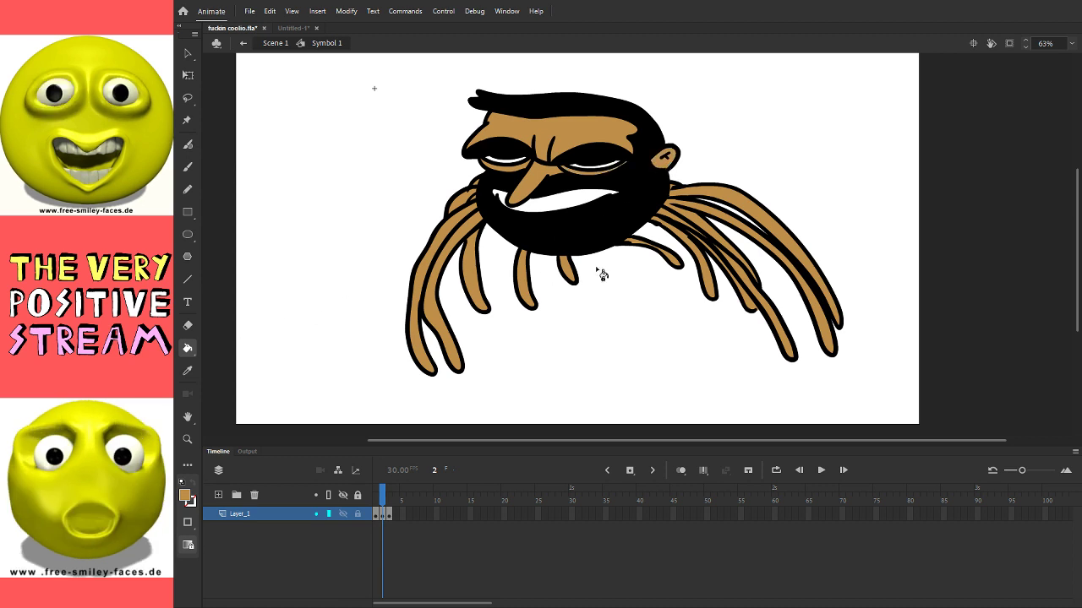
Step: Go to frame 1 and fill the forehead and eye bags with brown
{"action": "key", "text": "period"}
{"action": "key", "text": "comma"}
{"action": "key", "text": "comma"}
{"action": "left_click", "coordinate": [571, 152]}
{"action": "left_click", "coordinate": [595, 176]}
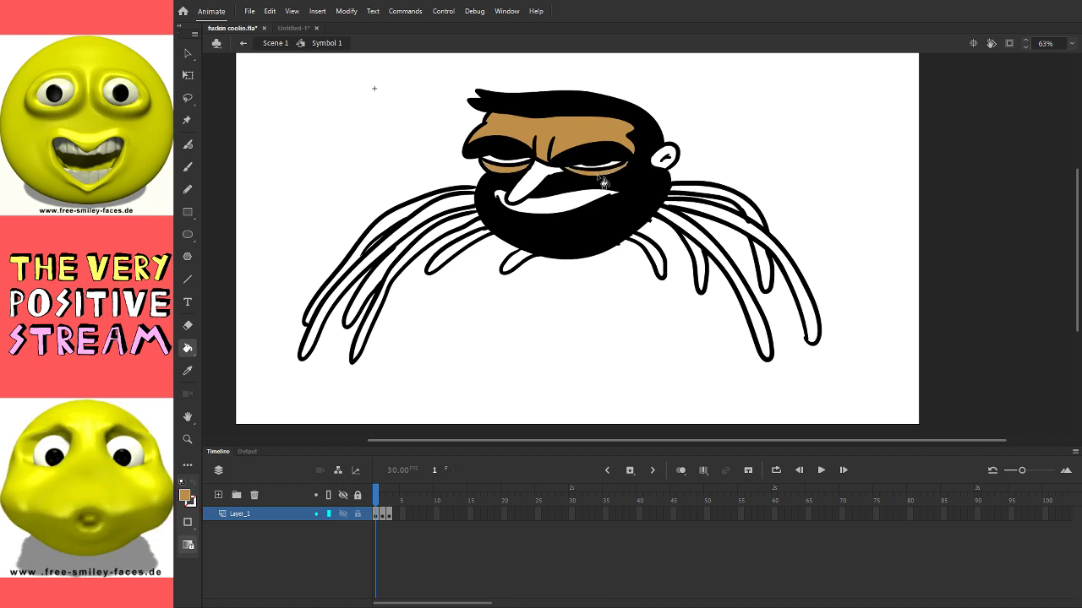
Step: Sample the orange mouth colour from frame 3 and pencil green lines across the mouth corners on frames 2 and 1
{"action": "key", "text": "period"}
{"action": "key", "text": "period"}
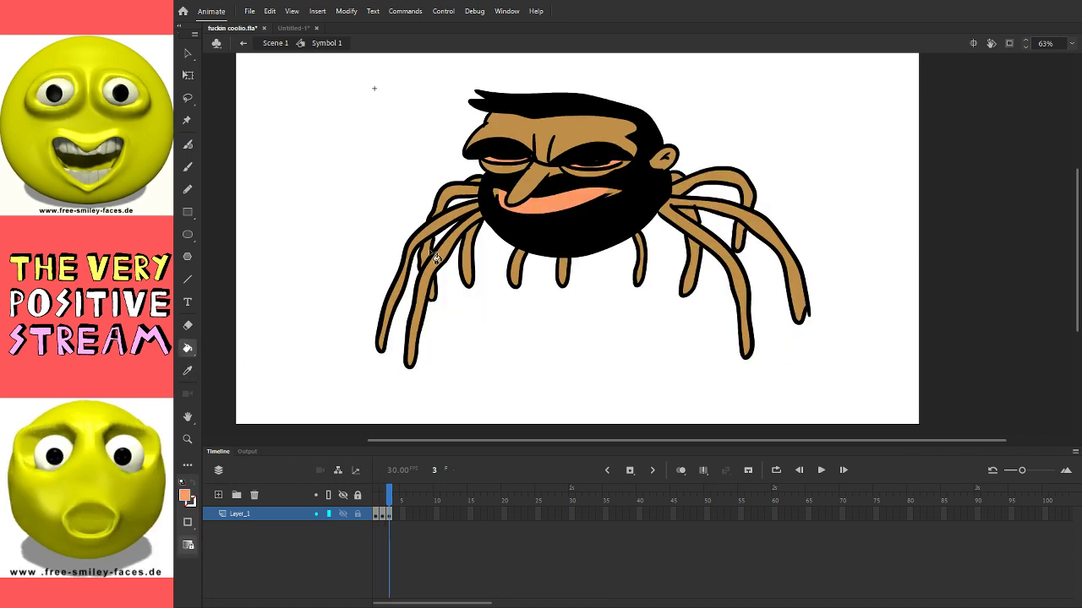
{"action": "key", "text": "comma"}
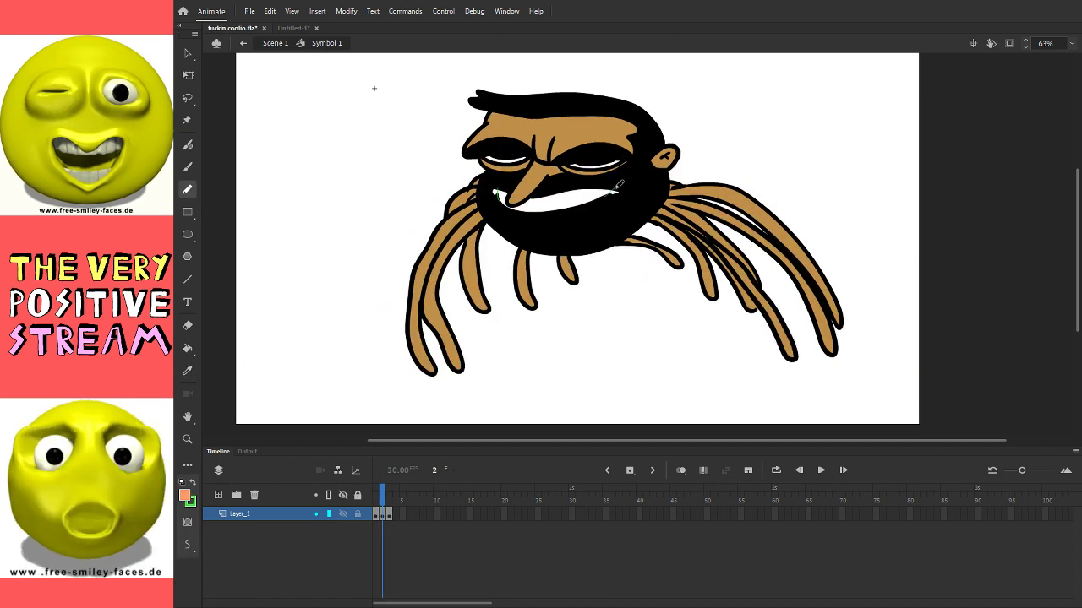
{"action": "key", "text": "period"}
{"action": "key", "text": "y"}
{"action": "key", "text": "comma"}
{"action": "key", "text": "comma"}
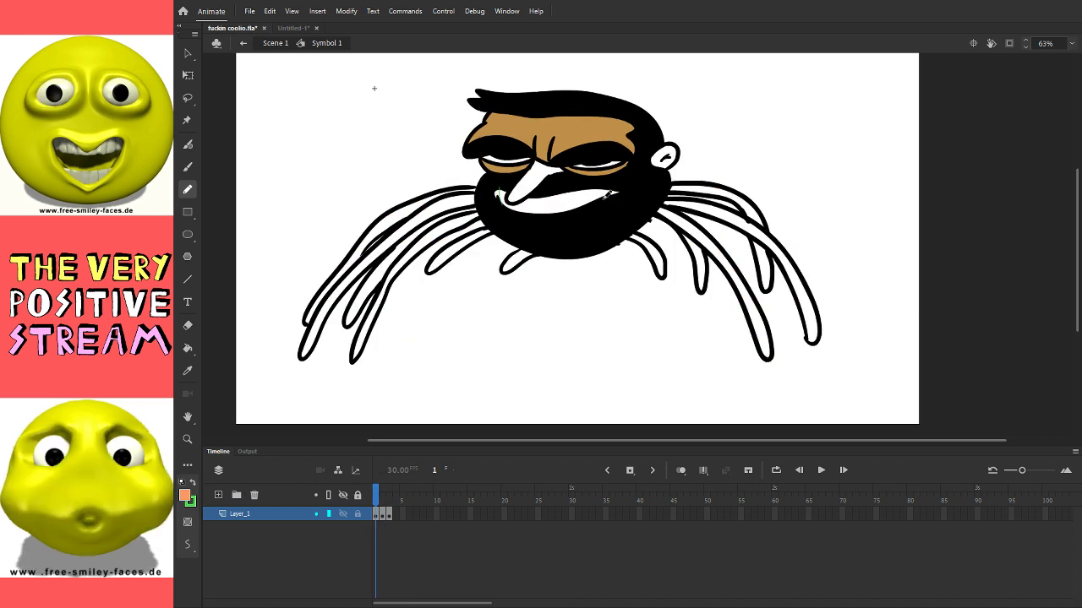
Step: Fill the mouths on frames 1 and 2 with the orange mouth colour
{"action": "key", "text": "k"}
{"action": "left_click", "coordinate": [564, 203]}
{"action": "key", "text": "period"}
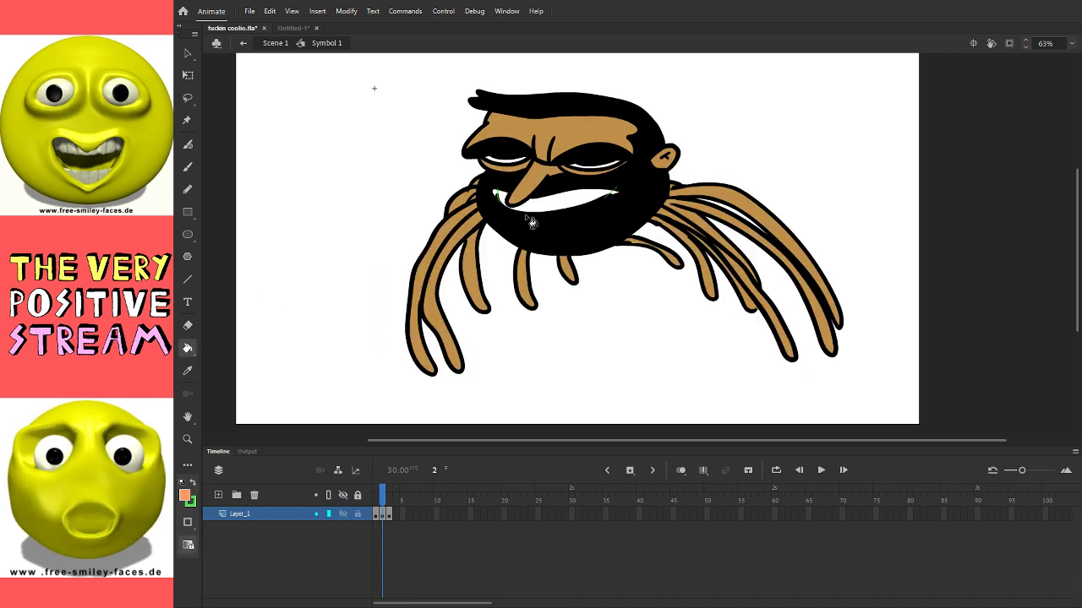
{"action": "left_click", "coordinate": [548, 203]}
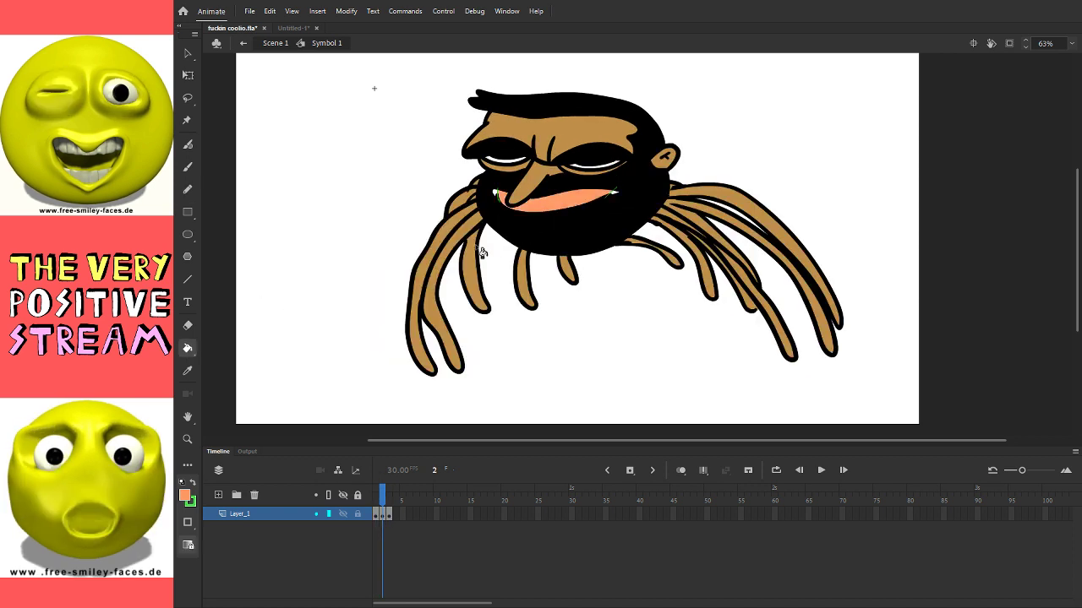
Step: Sample the brown skin colour and fill the white mouth corners on frame 2 with it
{"action": "left_click", "coordinate": [524, 167], "text": "alt"}
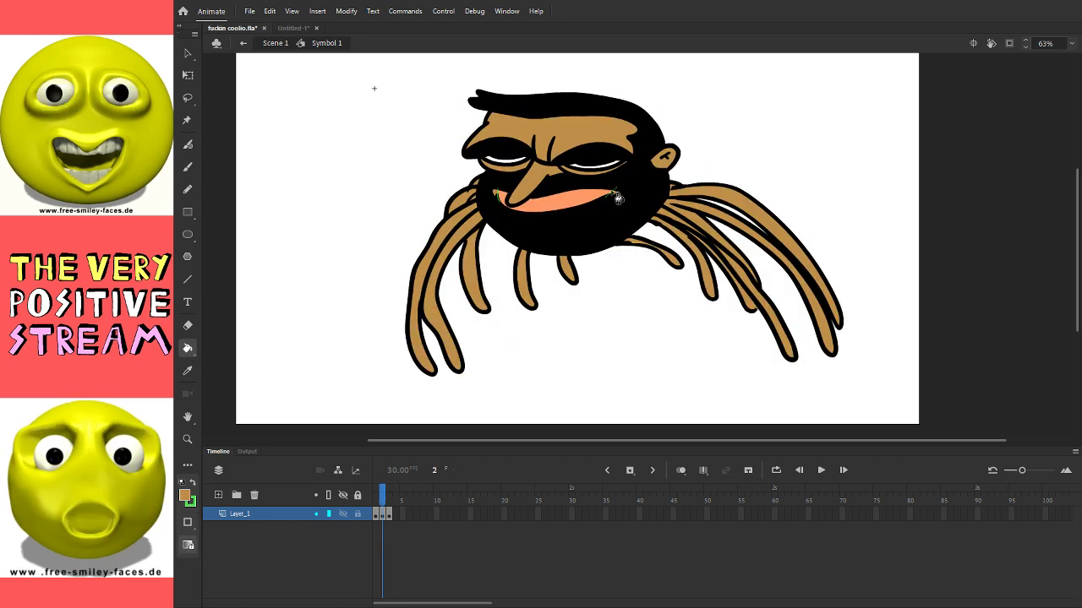
{"action": "key", "text": "period"}
{"action": "key", "text": "comma"}
{"action": "key", "text": "period"}
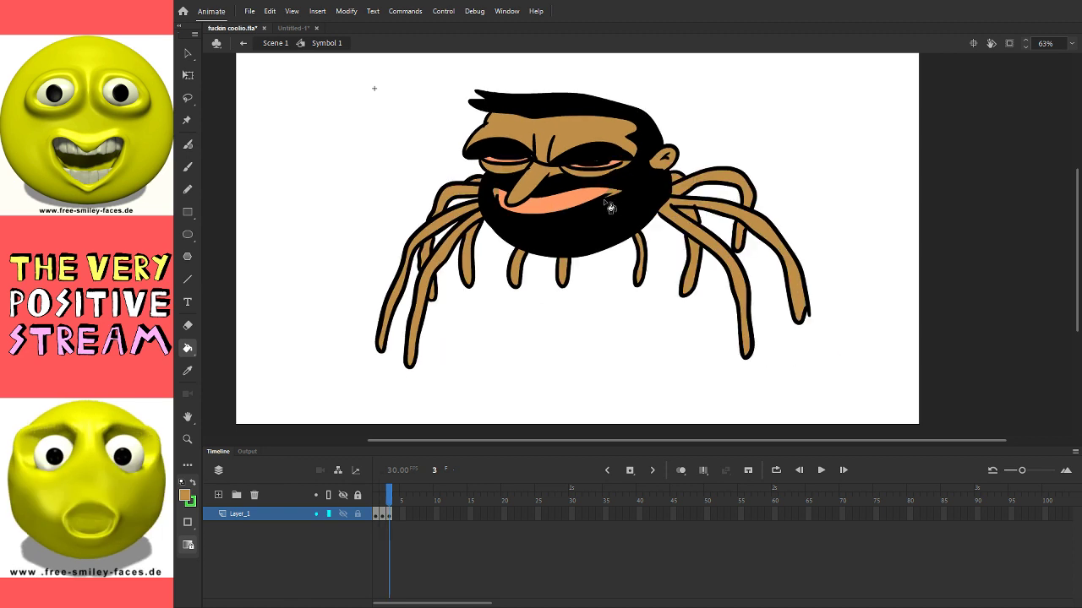
{"action": "key", "text": "comma"}
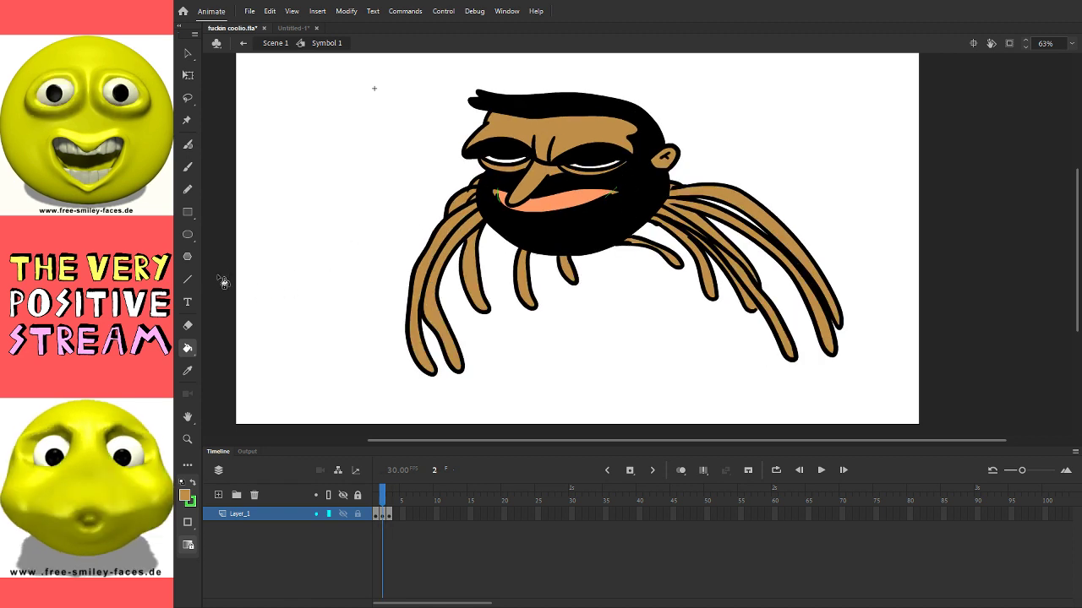
Step: Pencil a green line across the right mouth corner on frame 3, fill the corner with the mouth orange and remove the line
{"action": "left_click", "coordinate": [188, 188]}
{"action": "key", "text": "period"}
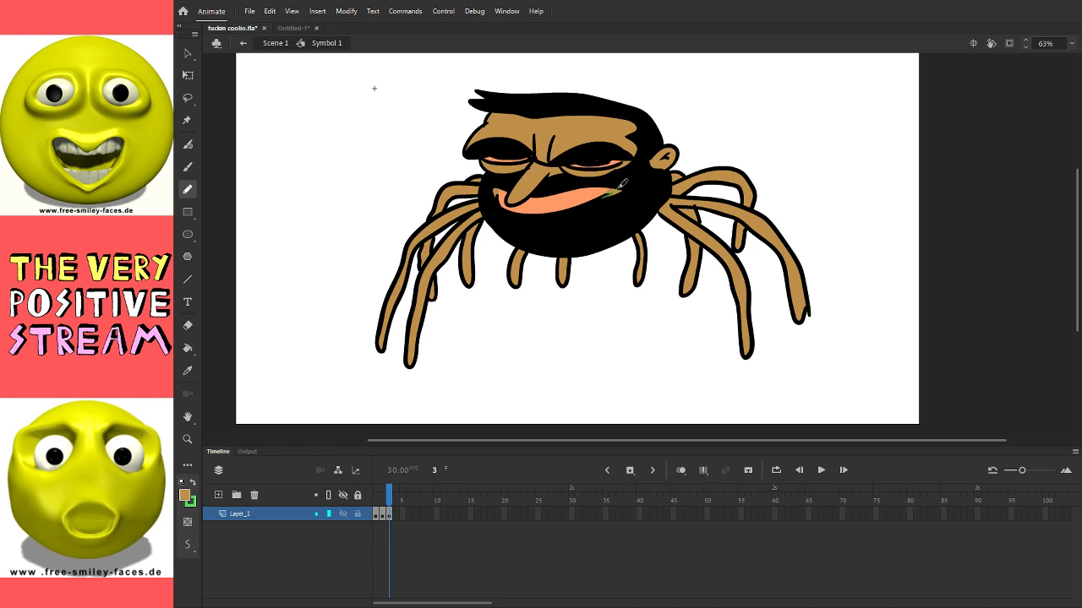
{"action": "left_click", "coordinate": [187, 371]}
{"action": "left_click", "coordinate": [507, 199]}
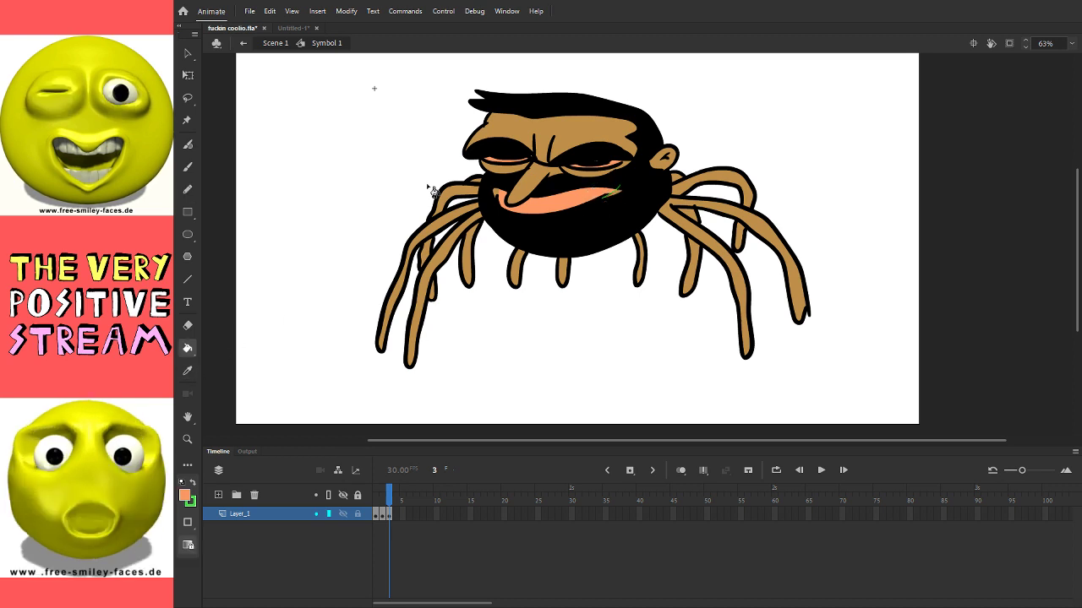
{"action": "key", "text": "v"}
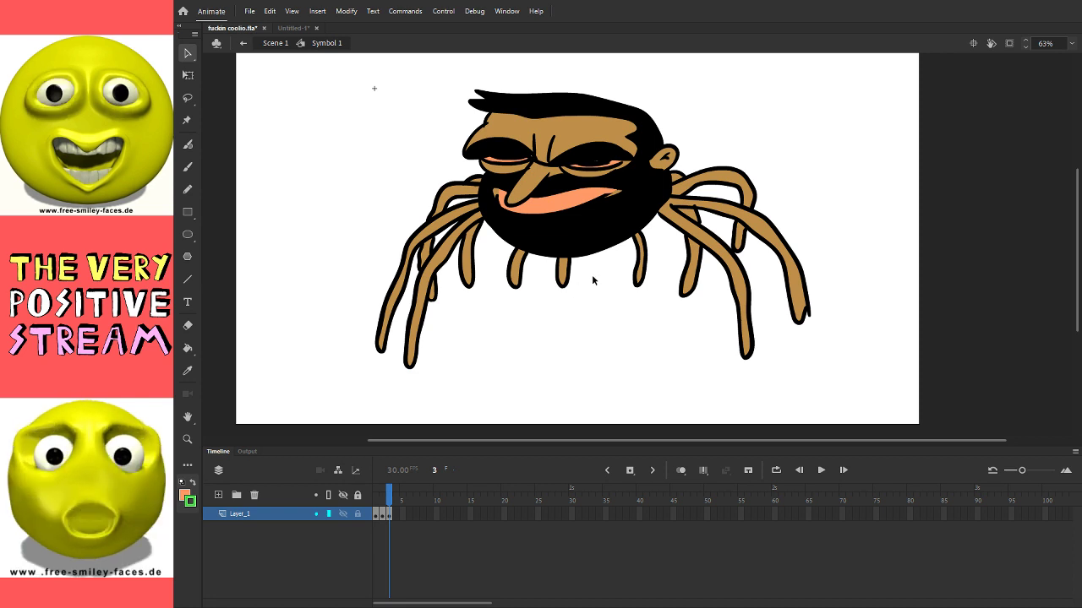
Step: On frame 1, sample the brown skin colour and fill the nose, mouth corners and ear with it
{"action": "key", "text": "comma"}
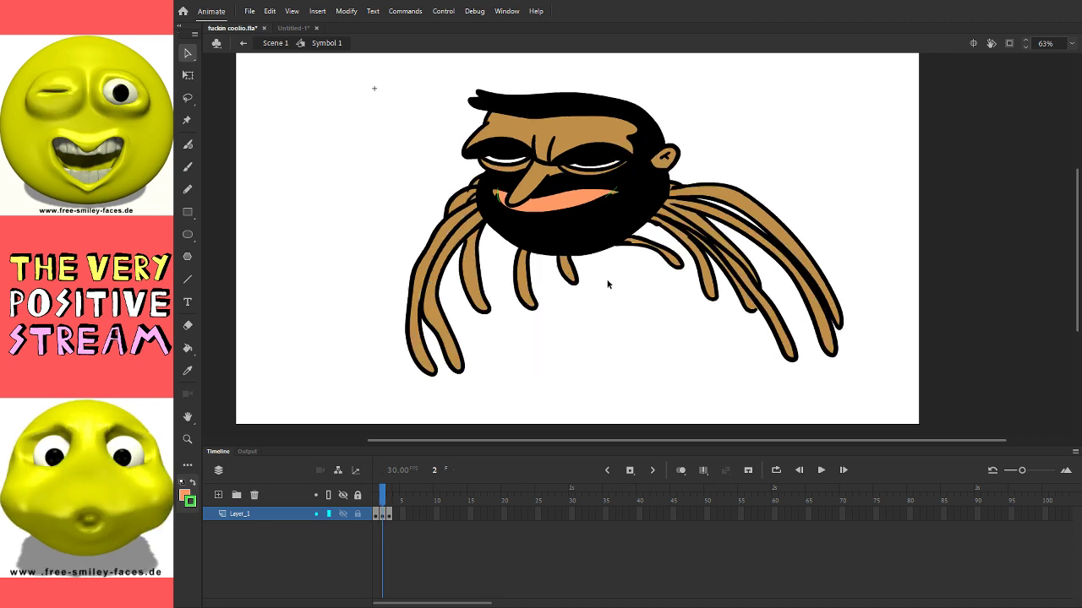
{"action": "key", "text": "comma"}
{"action": "key", "text": "i"}
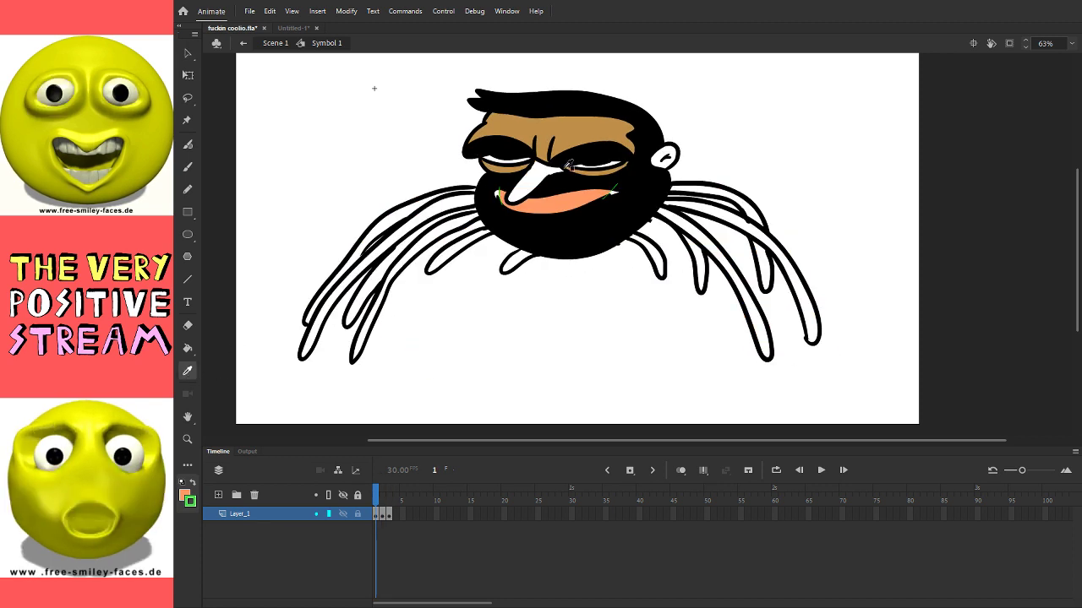
{"action": "left_click", "coordinate": [548, 177]}
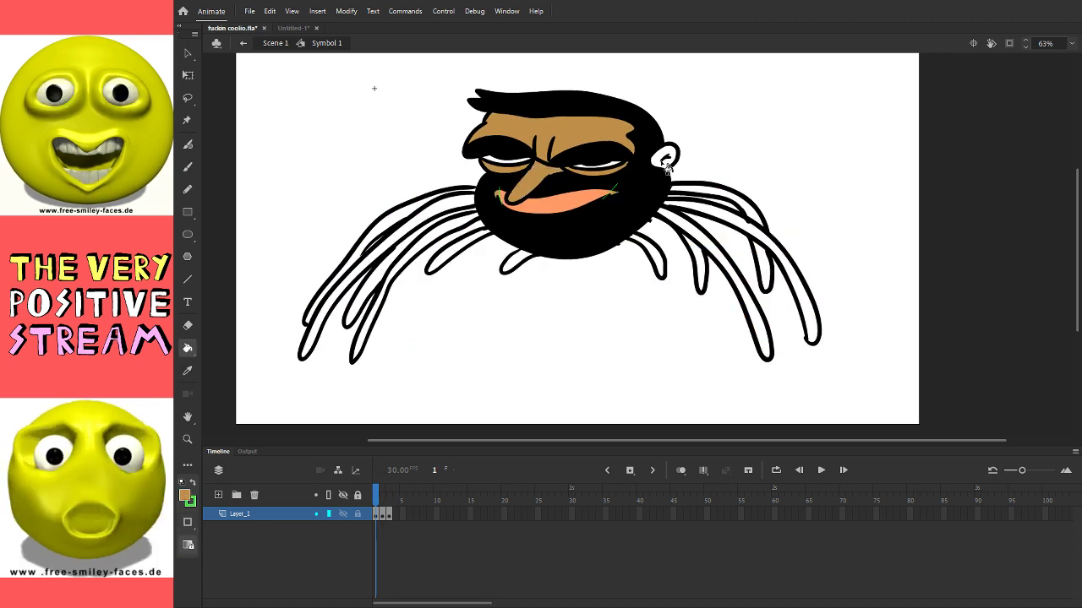
{"action": "left_click", "coordinate": [666, 160]}
Step: Fill the legs on both sides of the character on frame 1 with brown, leaving the thin inner right-hand leg
{"action": "left_click", "coordinate": [664, 259]}
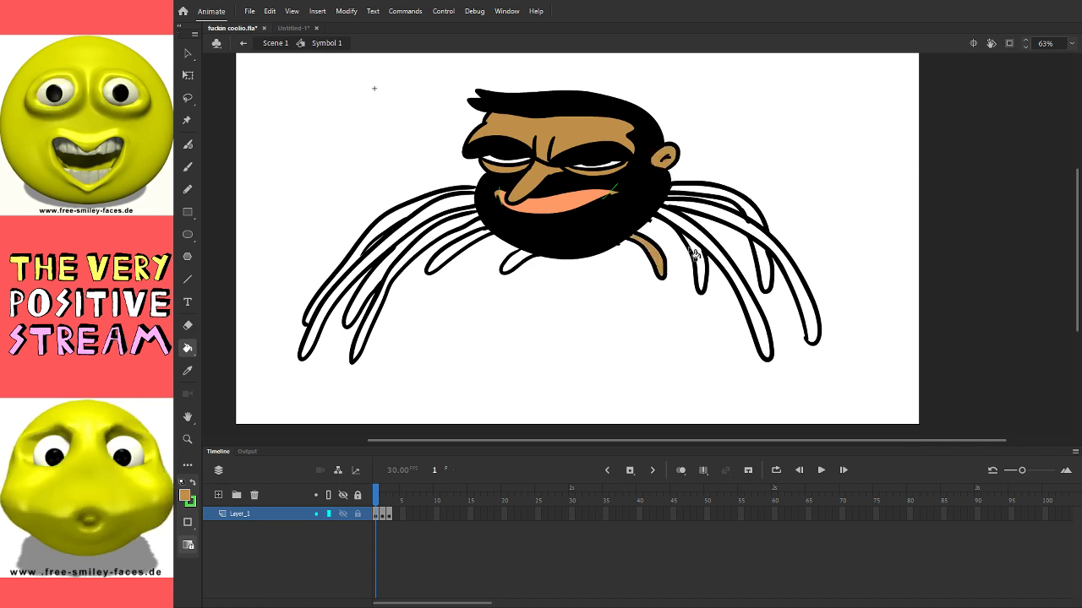
{"action": "left_click", "coordinate": [696, 263]}
{"action": "left_click", "coordinate": [744, 296]}
{"action": "left_click", "coordinate": [794, 295]}
{"action": "left_click", "coordinate": [727, 203]}
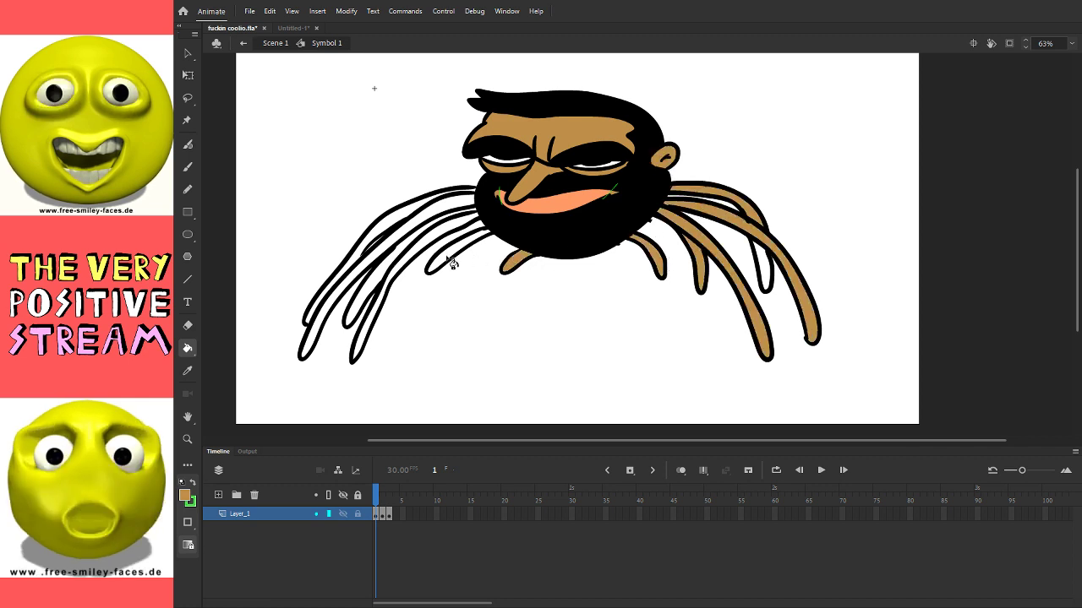
{"action": "left_click", "coordinate": [383, 263]}
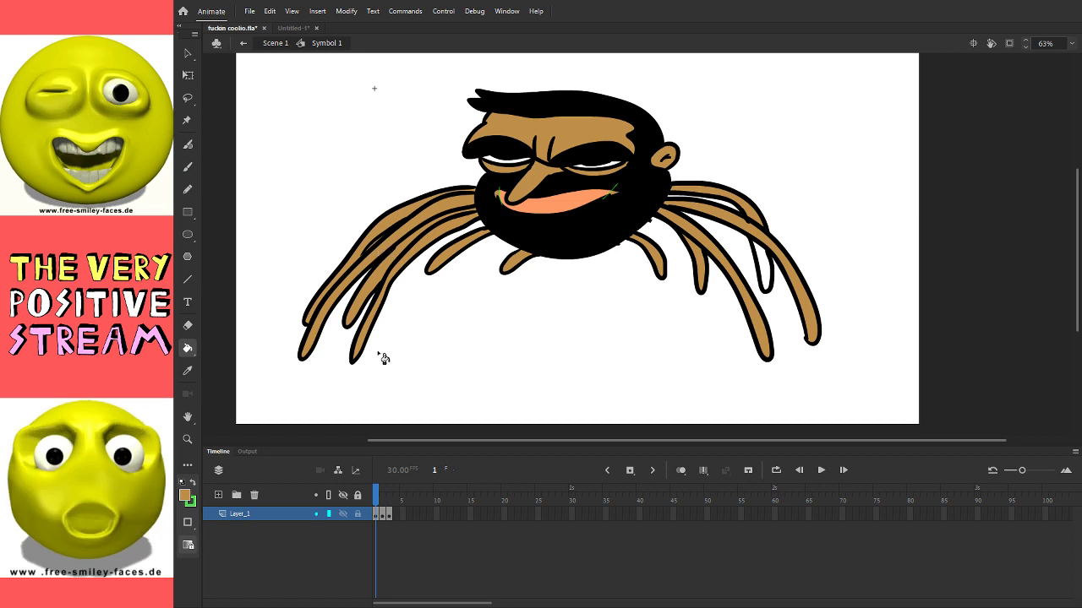
Step: Select all artwork on frames 1 and 2 in turn and set its stroke colour to none to remove the green lines
{"action": "key", "text": "ctrl+a"}
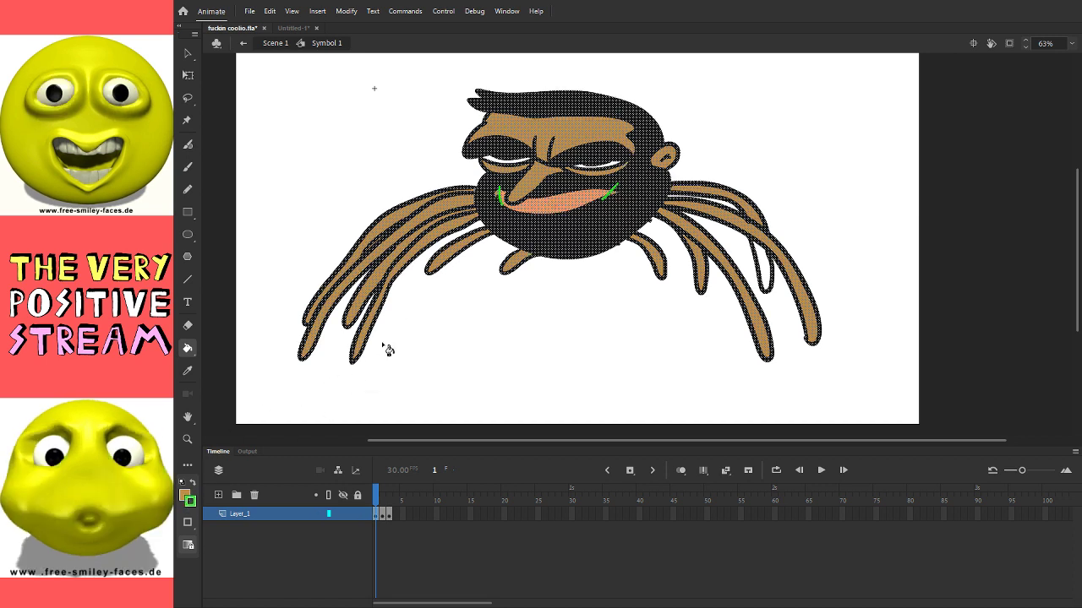
{"action": "left_click", "coordinate": [187, 75]}
{"action": "left_click", "coordinate": [296, 218]}
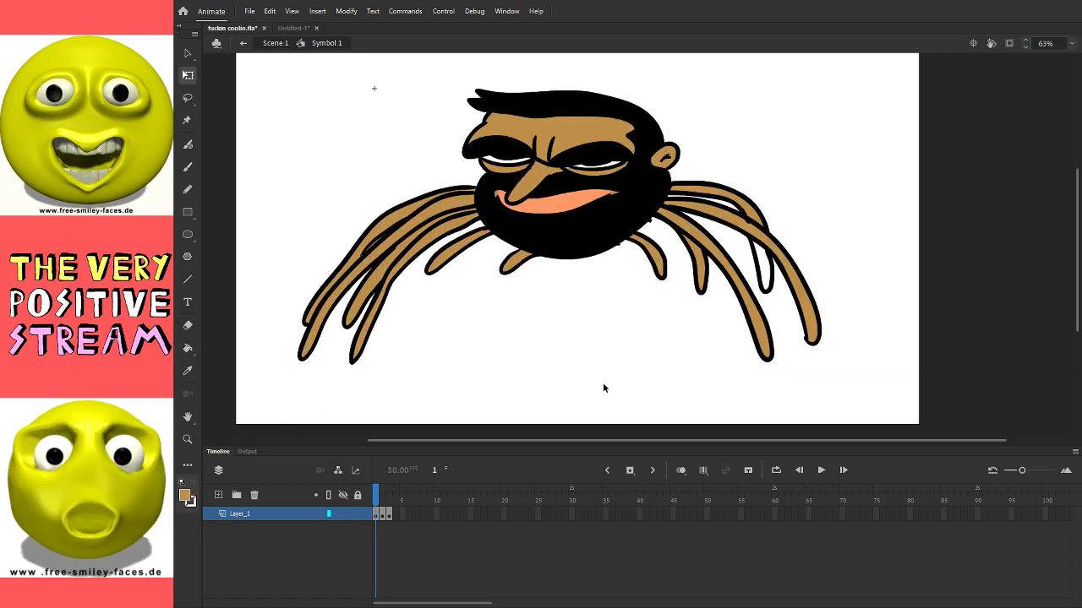
{"action": "key", "text": "period"}
{"action": "key", "text": "ctrl+a"}
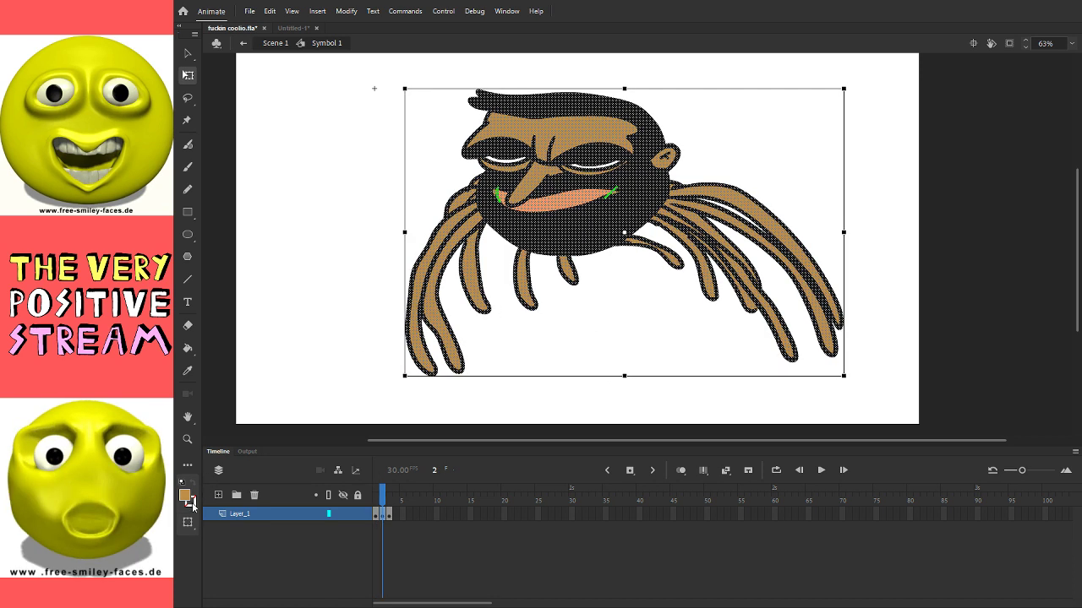
{"action": "left_click", "coordinate": [592, 340]}
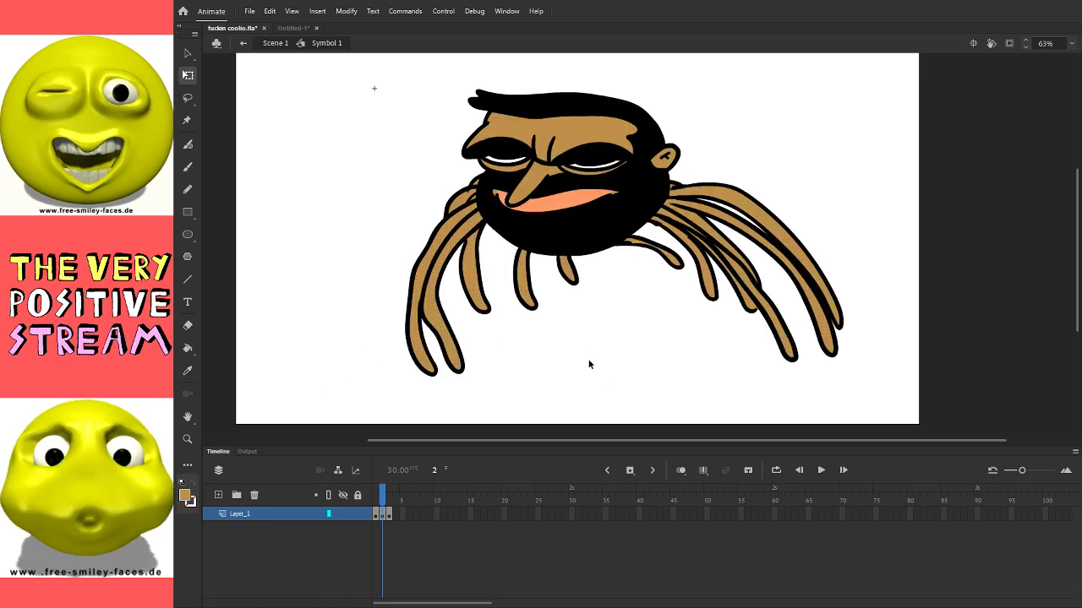
Step: Sample the orange eye colour from frame 3 and fill the white eye slits on frames 2 and 1
{"action": "key", "text": "period"}
{"action": "key", "text": "comma"}
{"action": "key", "text": "period"}
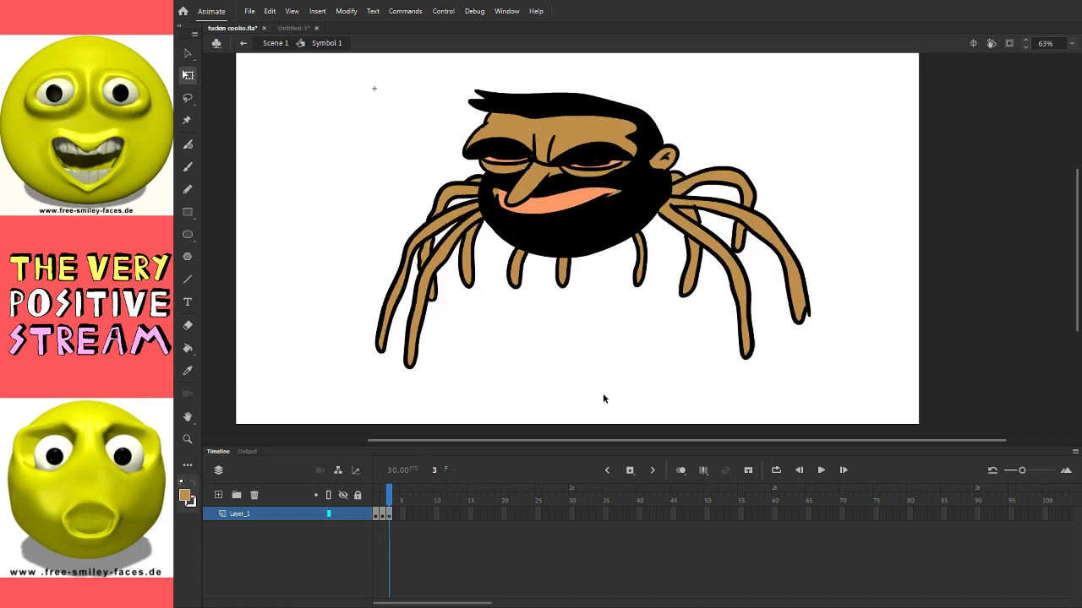
{"action": "left_click", "coordinate": [188, 371]}
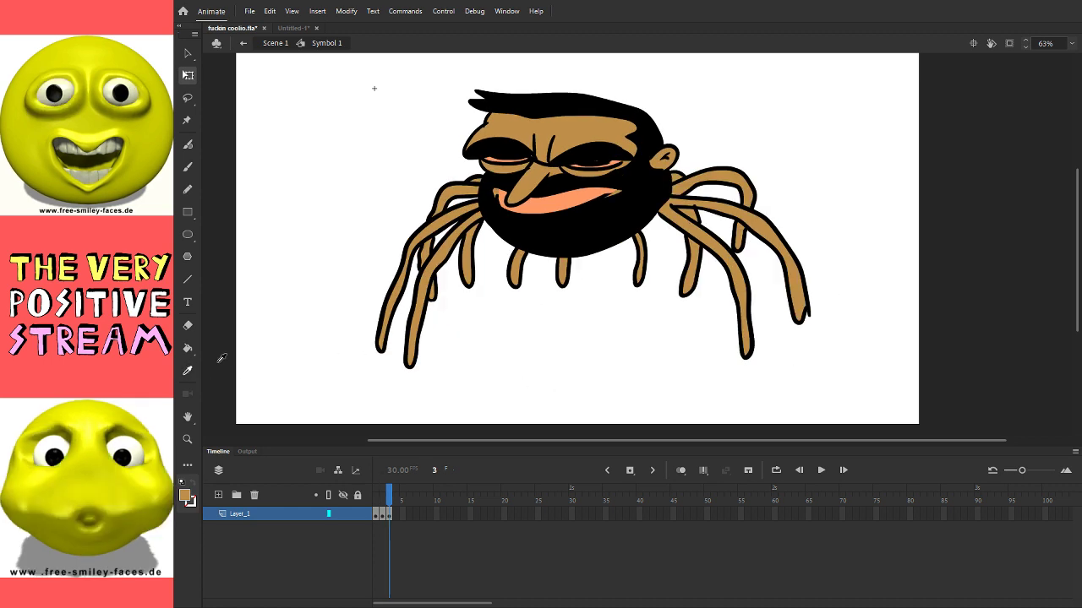
{"action": "left_click", "coordinate": [506, 161]}
{"action": "key", "text": "comma"}
{"action": "key", "text": "comma"}
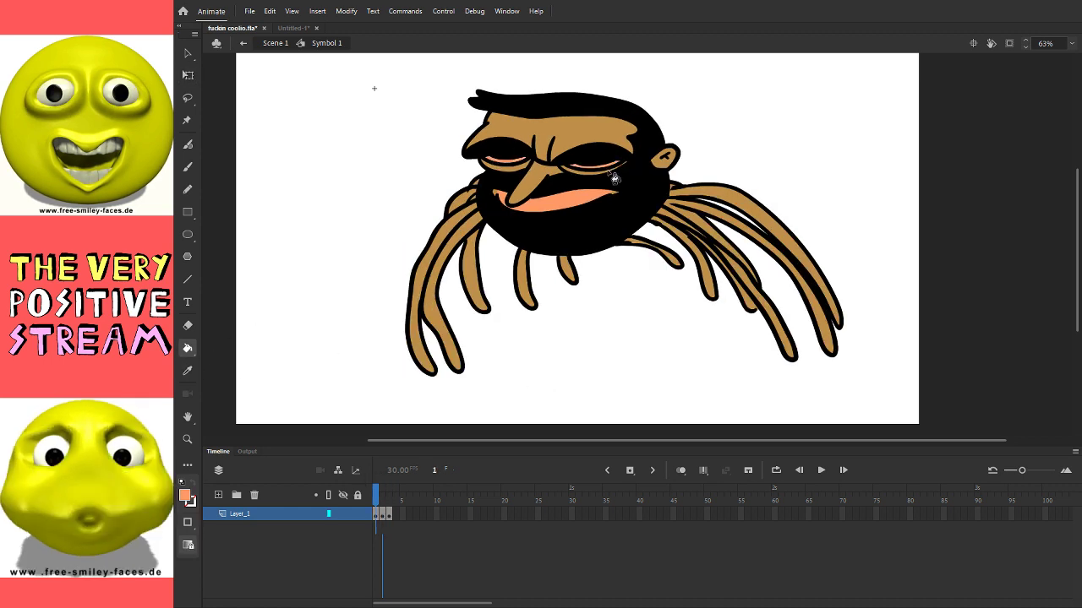
Step: Flip back and forth between frames 1, 2 and 3 to check the colouring for unfilled areas
{"action": "key", "text": "period"}
{"action": "key", "text": "period"}
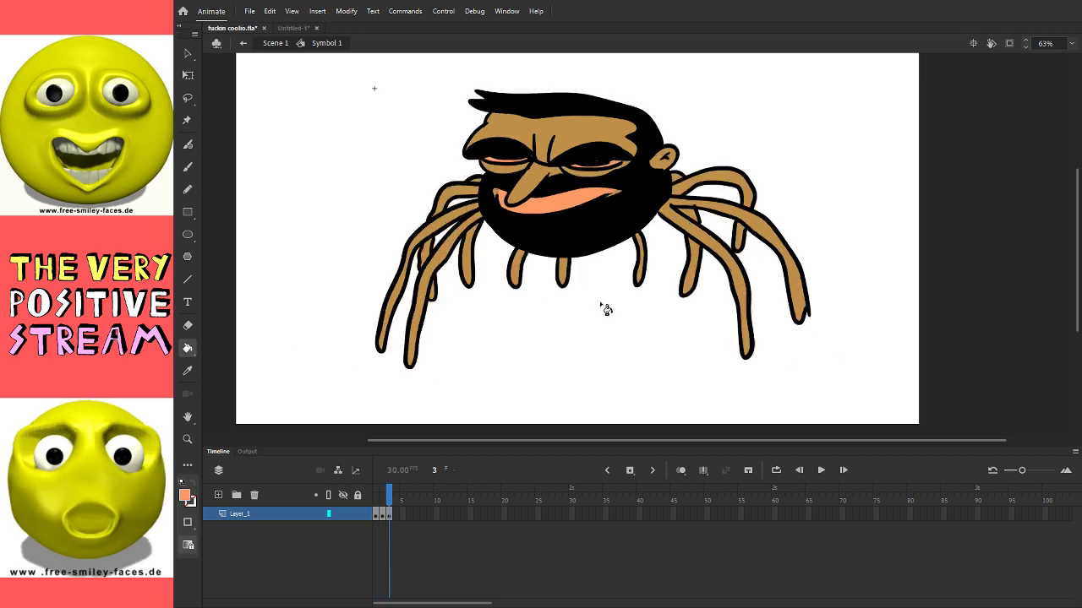
{"action": "key", "text": "comma"}
{"action": "key", "text": "comma"}
{"action": "key", "text": "period"}
{"action": "key", "text": "q"}
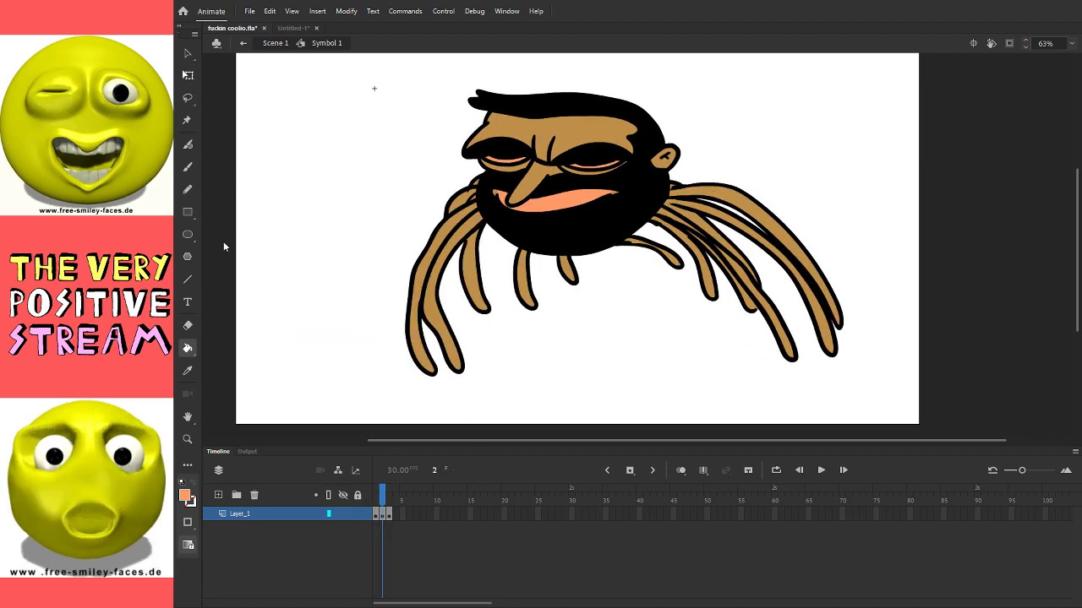
{"action": "key", "text": "period"}
{"action": "key", "text": "comma"}
{"action": "key", "text": "period"}
{"action": "key", "text": "comma"}
{"action": "key", "text": "comma"}
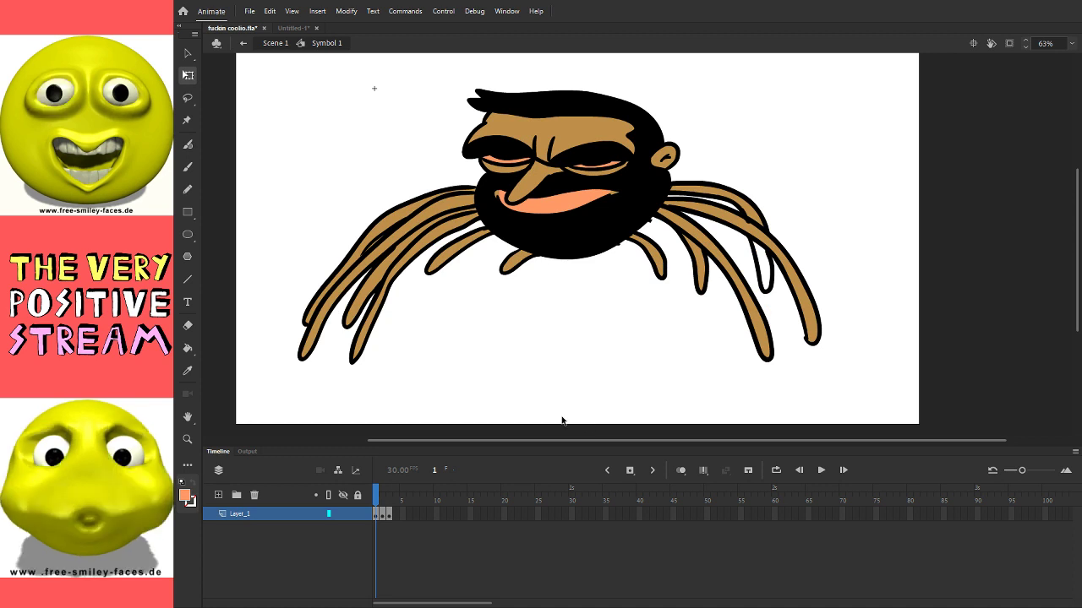
Step: Sample the leg brown, fill the remaining white right-hand leg on frame 1 and flip through the three frames to check
{"action": "key", "text": "i"}
{"action": "left_click", "coordinate": [370, 298]}
{"action": "key", "text": "period"}
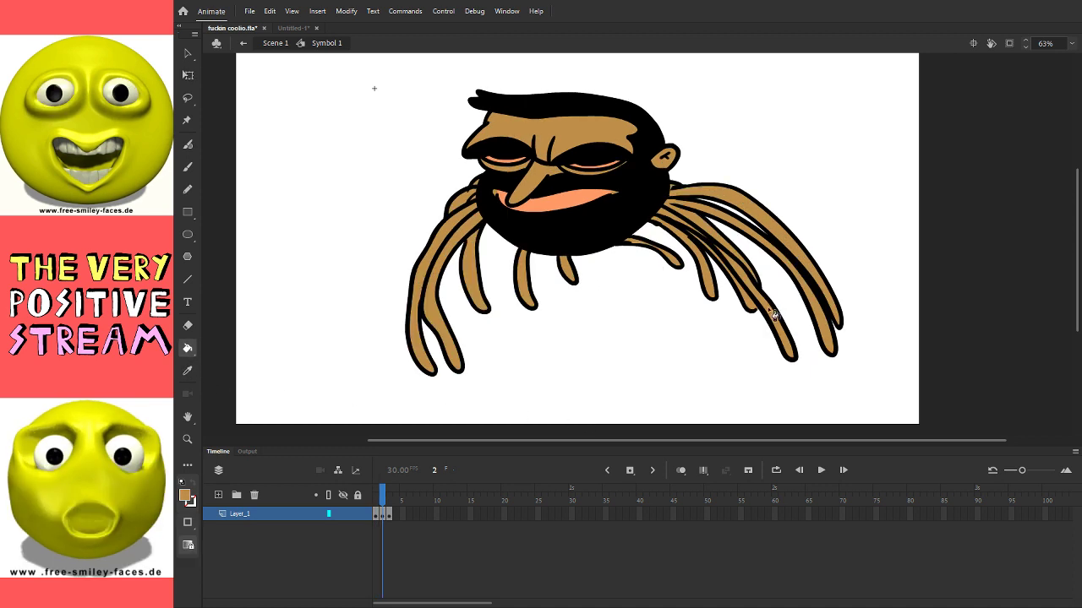
{"action": "key", "text": "period"}
{"action": "key", "text": "comma"}
{"action": "key", "text": "period"}
{"action": "key", "text": "comma"}
{"action": "key", "text": "comma"}
{"action": "key", "text": "period"}
{"action": "key", "text": "period"}
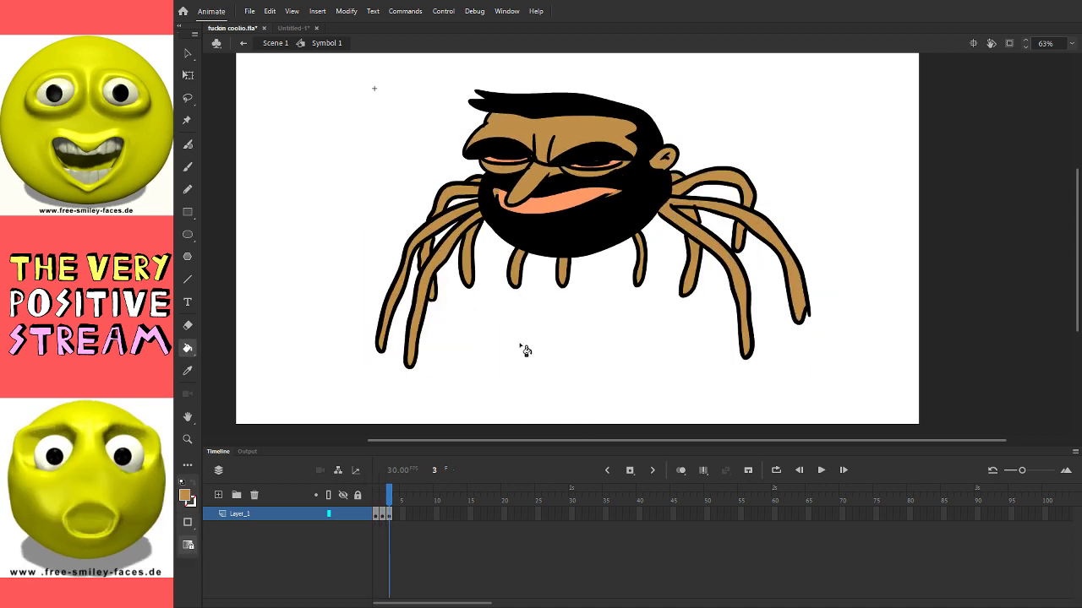
Step: Return to Scene 1, copy the character symbol and paste it into the Untitled-1 document with the whole stage in view
{"action": "left_click", "coordinate": [242, 43]}
{"action": "key", "text": "q"}
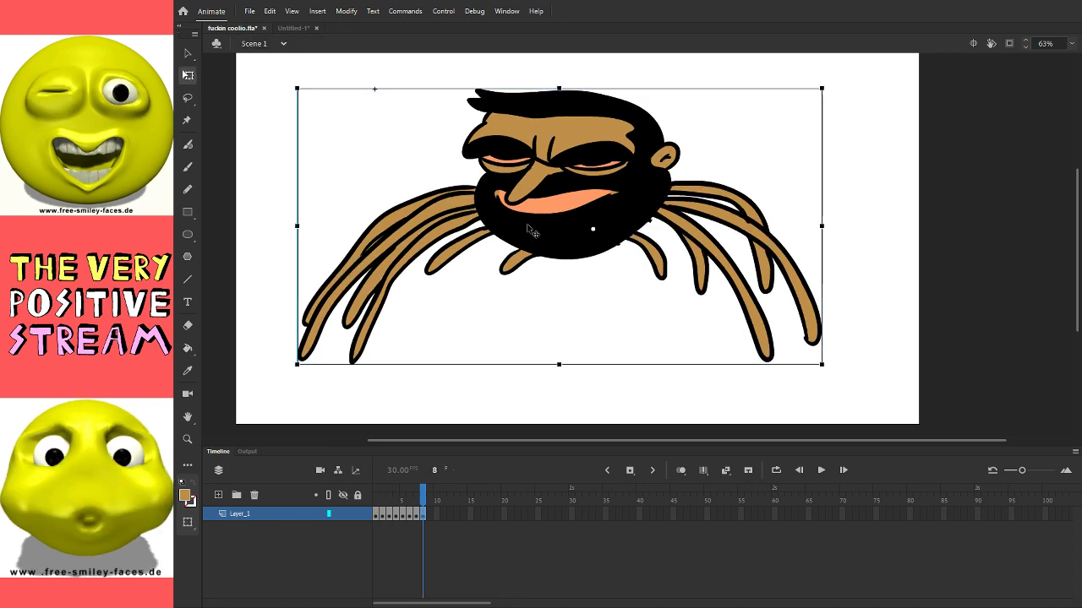
{"action": "key", "text": "ctrl+Tab"}
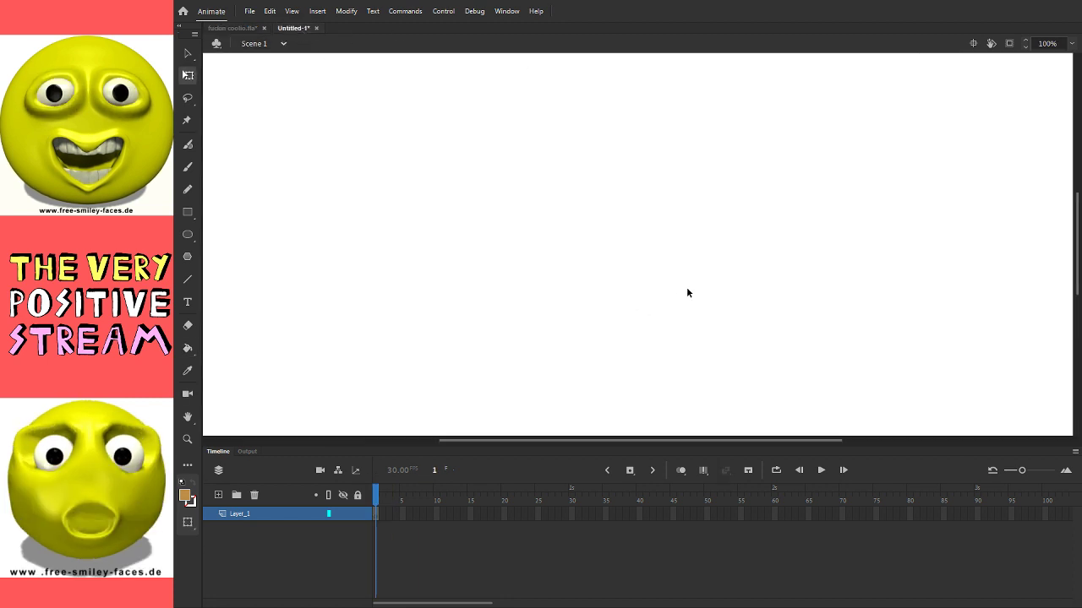
{"action": "key", "text": "ctrl+2"}
{"action": "key", "text": "ctrl+v"}
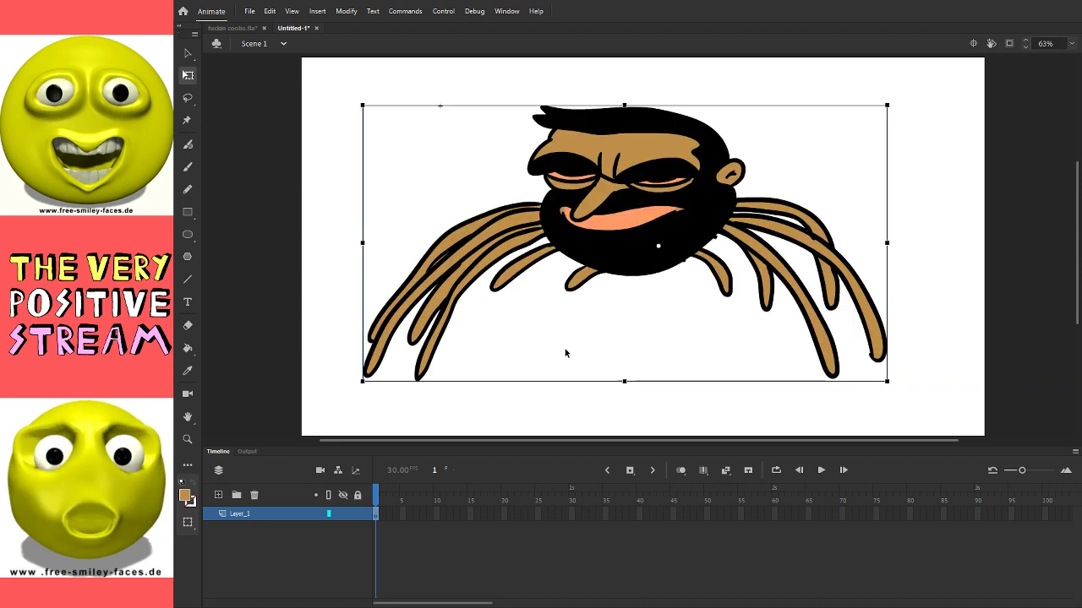
Step: Scale the pasted character down to a tiny figure and place it near the stage's lower-right corner
{"action": "left_click_drag", "start_coordinate": [364, 108], "coordinate": [568, 243]}
{"action": "key", "text": "v"}
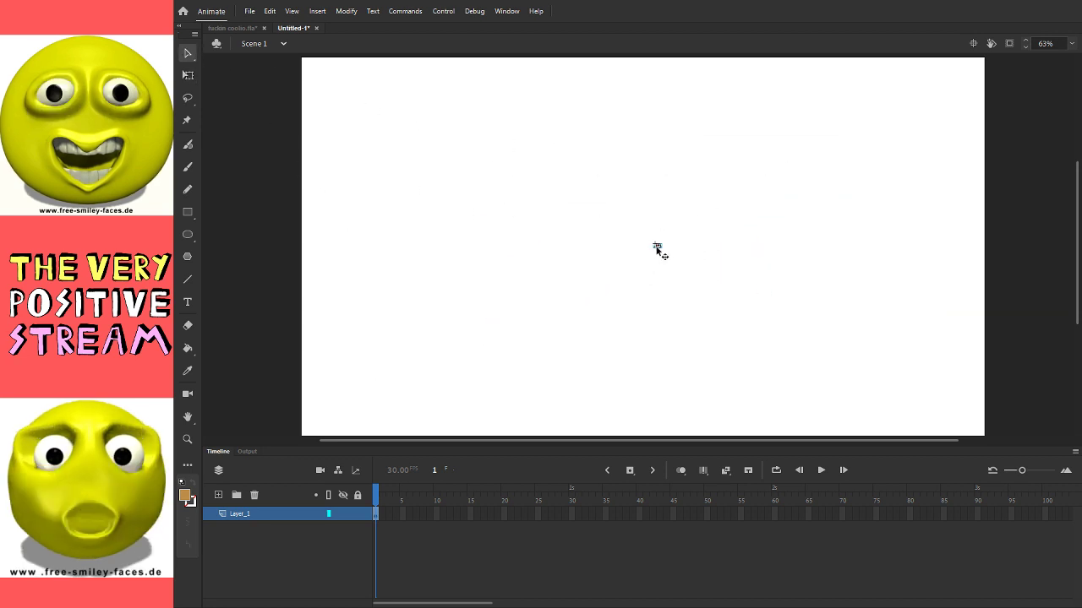
{"action": "left_click_drag", "start_coordinate": [832, 359], "coordinate": [897, 391]}
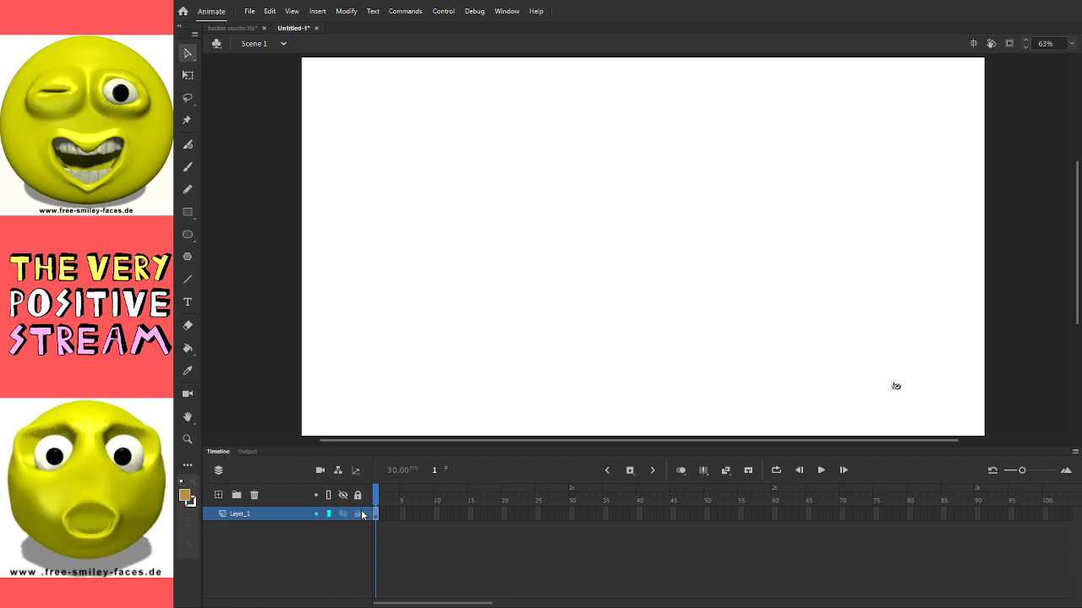
Step: Lock Layer_1, add a new layer above it and set up the Brush with a light grey fill
{"action": "left_click", "coordinate": [218, 495]}
{"action": "left_click", "coordinate": [188, 166]}
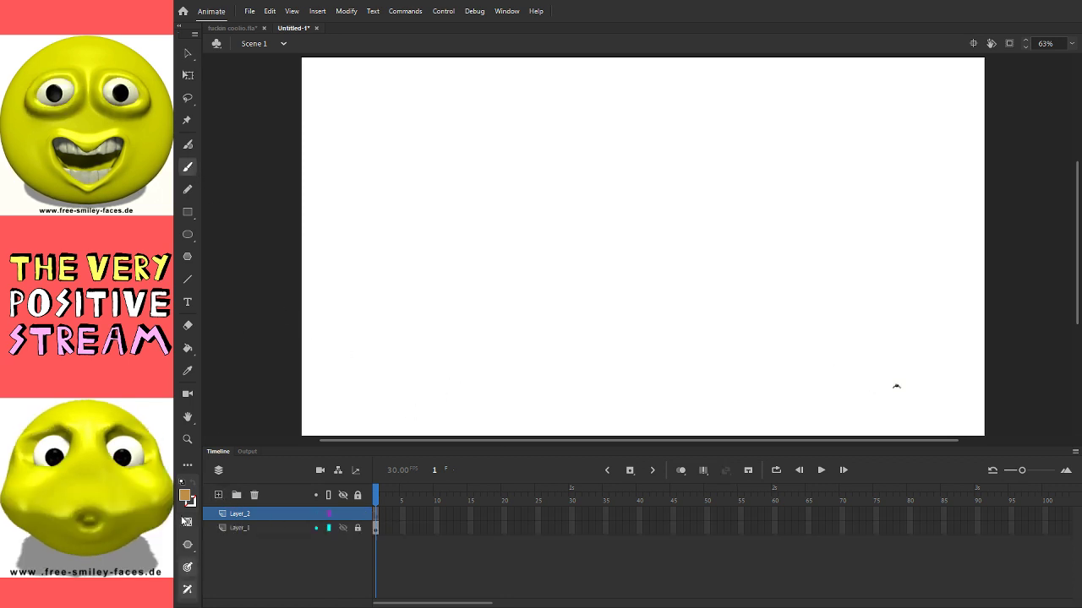
{"action": "left_click", "coordinate": [185, 495]}
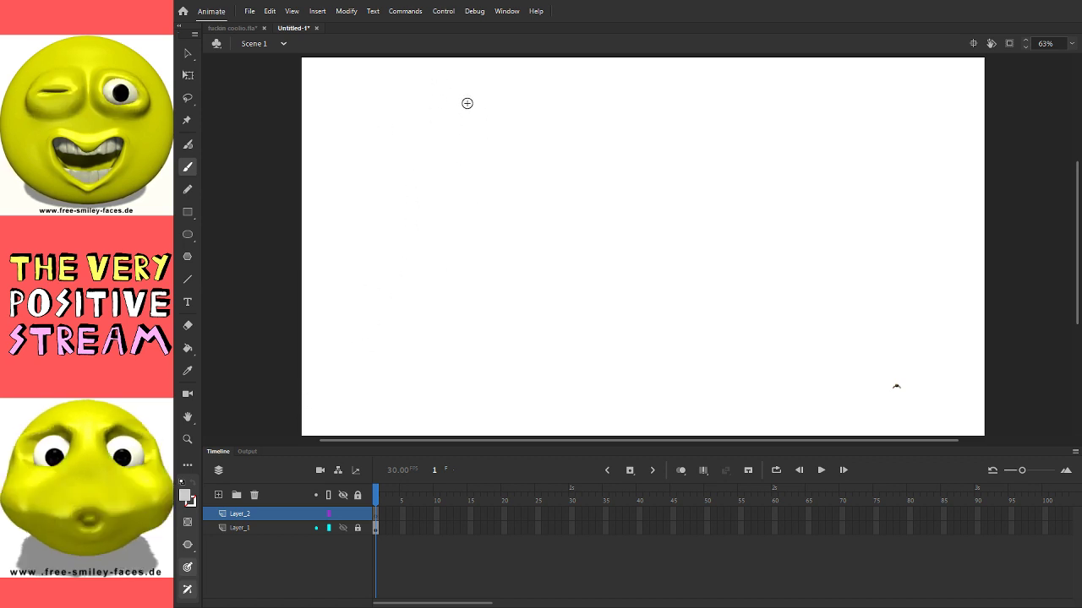
{"action": "left_click_drag", "start_coordinate": [448, 83], "coordinate": [455, 322]}
{"action": "left_click_drag", "start_coordinate": [458, 380], "coordinate": [459, 379]}
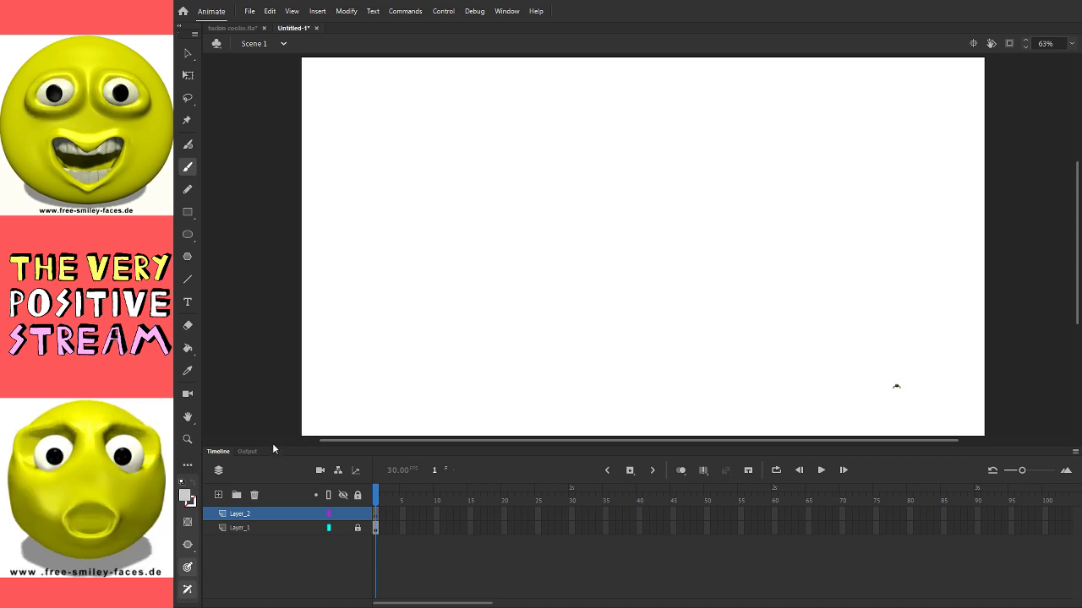
{"action": "left_click_drag", "start_coordinate": [294, 406], "coordinate": [406, 396]}
{"action": "left_click_drag", "start_coordinate": [385, 267], "coordinate": [319, 202]}
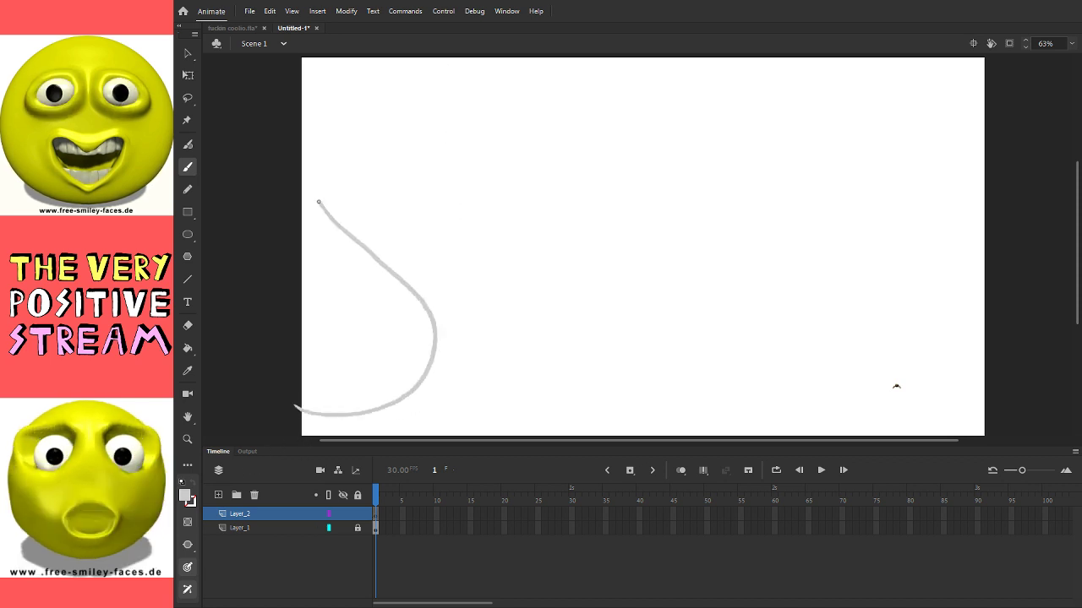
{"action": "left_click_drag", "start_coordinate": [381, 266], "coordinate": [323, 229]}
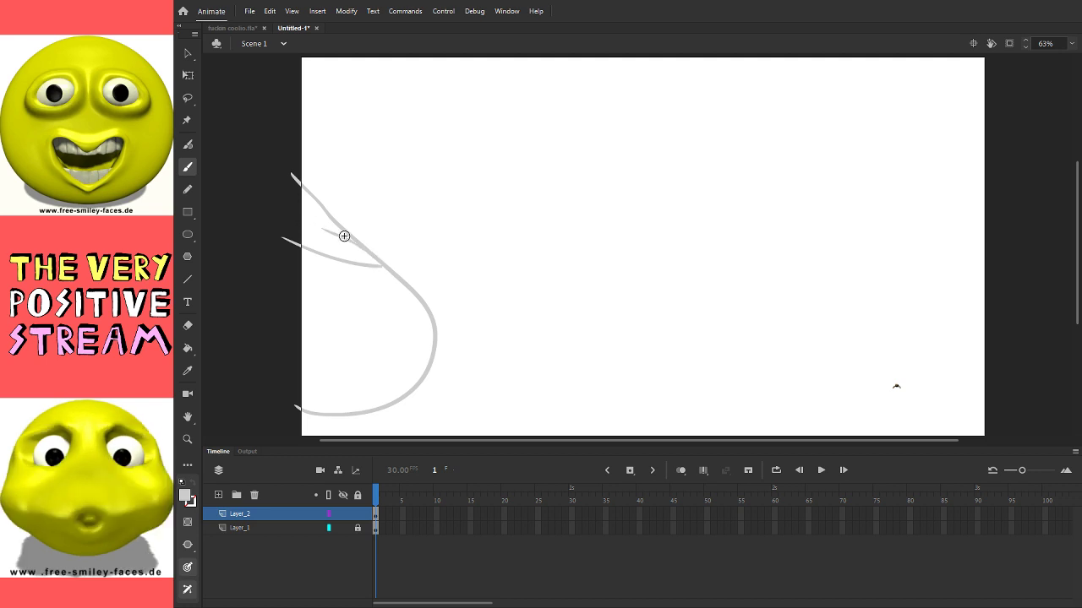
{"action": "left_click_drag", "start_coordinate": [354, 415], "coordinate": [359, 436]}
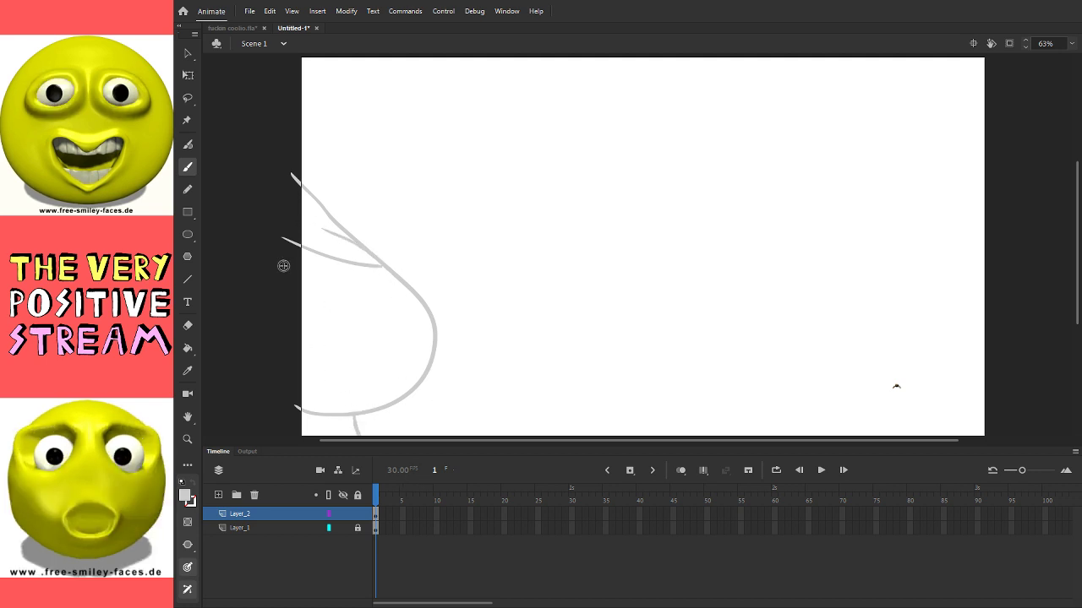
{"action": "left_click", "coordinate": [189, 77]}
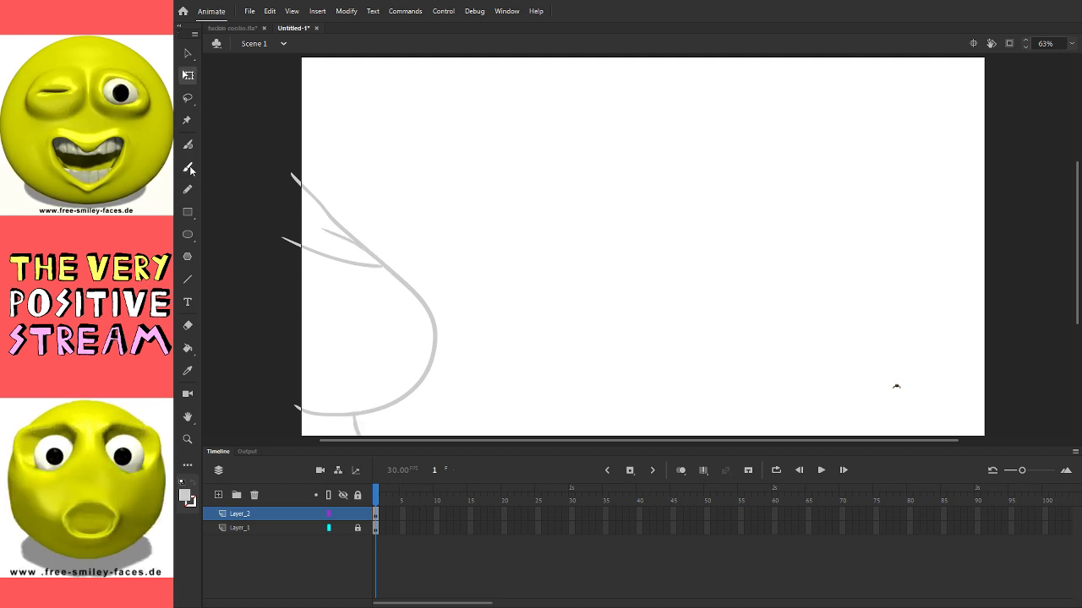
{"action": "key", "text": "b"}
{"action": "left_click_drag", "start_coordinate": [483, 246], "coordinate": [524, 330]}
{"action": "key", "text": "ctrl+a"}
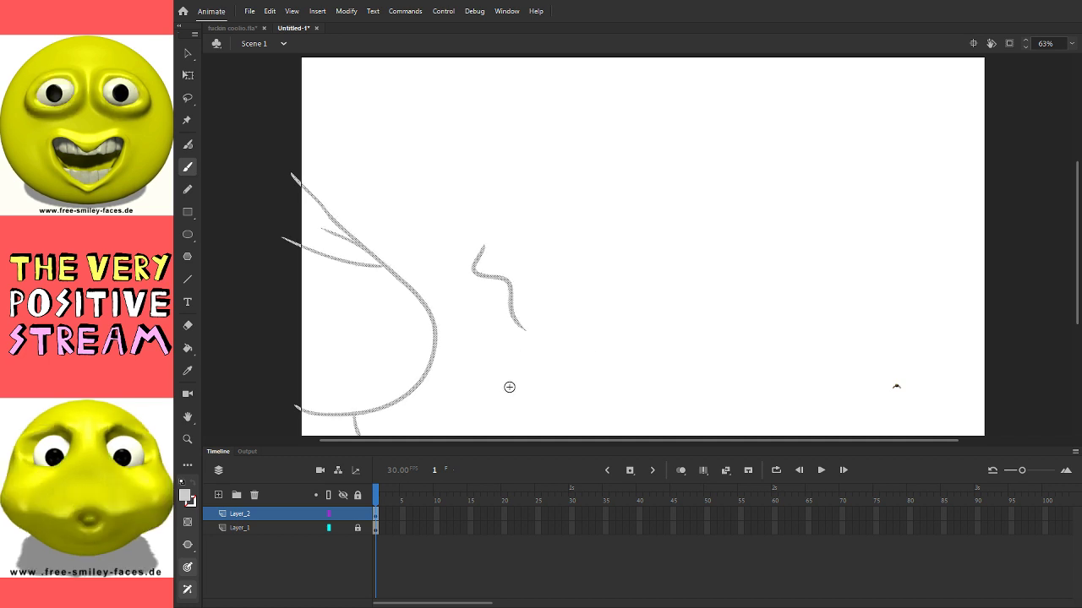
{"action": "key", "text": "Delete"}
Step: Sketch a large trouser leg ending in a heeled shoe on Layer_2, with short strokes running off the stage beside the shoe
{"action": "left_click_drag", "start_coordinate": [467, 100], "coordinate": [475, 321]}
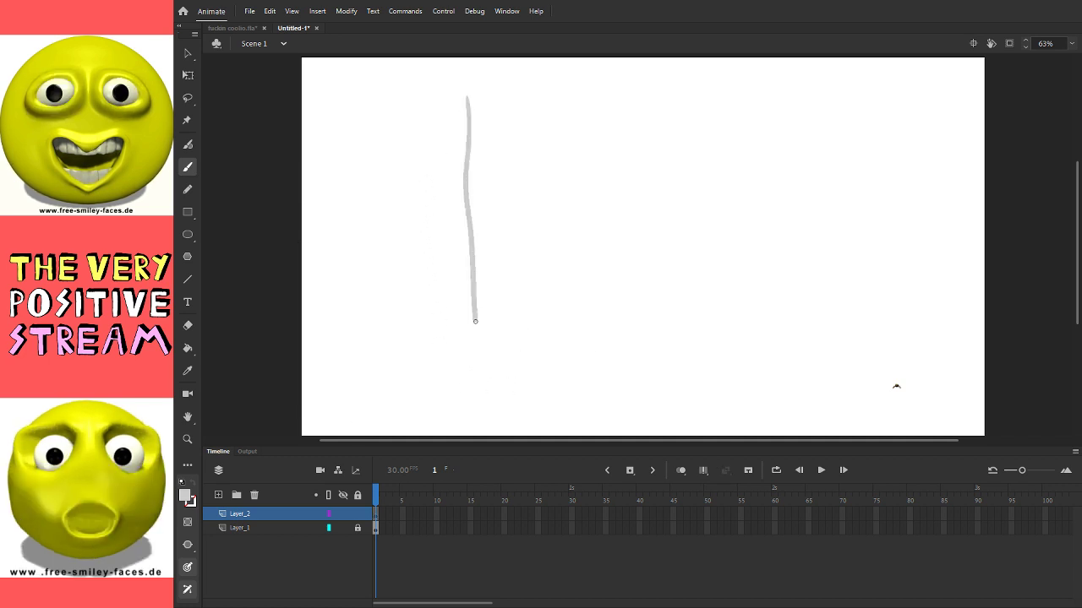
{"action": "left_click_drag", "start_coordinate": [319, 103], "coordinate": [335, 367]}
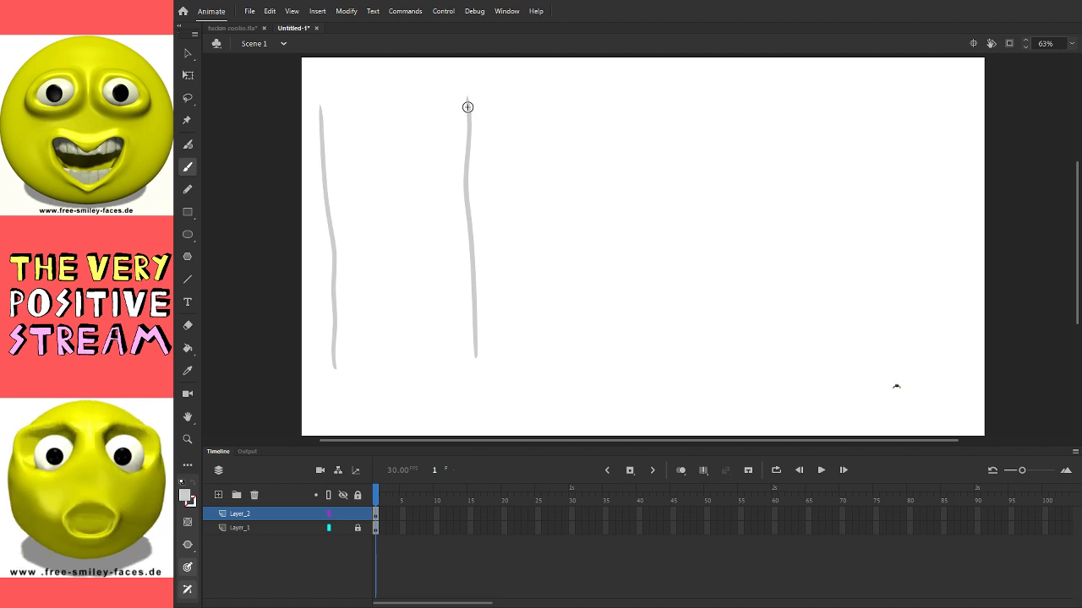
{"action": "left_click_drag", "start_coordinate": [466, 107], "coordinate": [461, 53]}
{"action": "mouse_move", "coordinate": [363, 251]}
{"action": "left_mouse_down"}
{"action": "mouse_move", "coordinate": [340, 413]}
{"action": "mouse_move", "coordinate": [498, 426]}
{"action": "mouse_move", "coordinate": [491, 368]}
{"action": "left_mouse_up"}
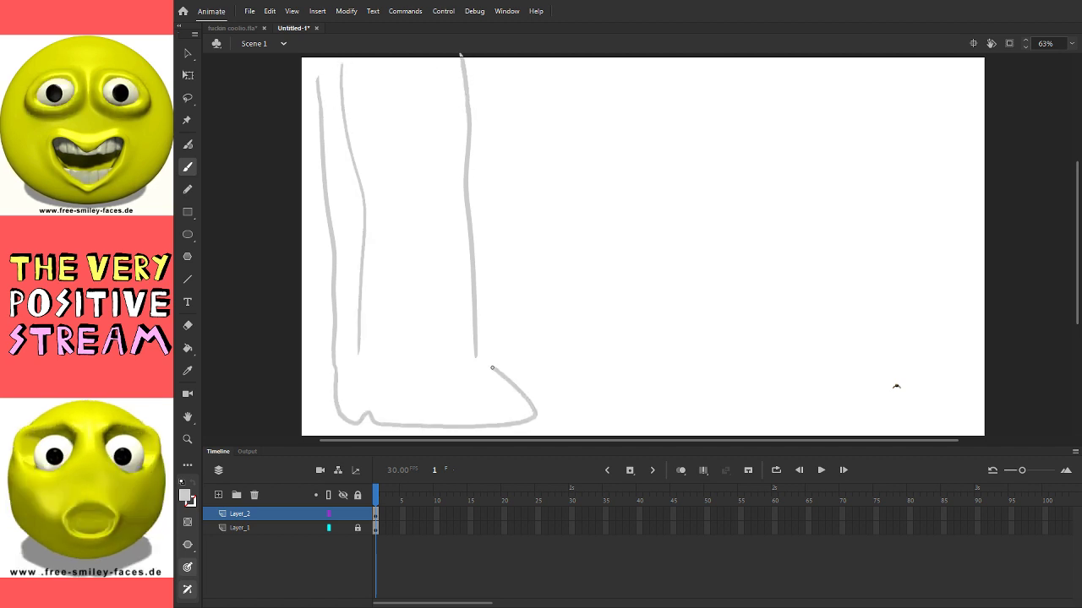
{"action": "left_click_drag", "start_coordinate": [340, 384], "coordinate": [482, 356]}
{"action": "left_click_drag", "start_coordinate": [334, 414], "coordinate": [283, 416]}
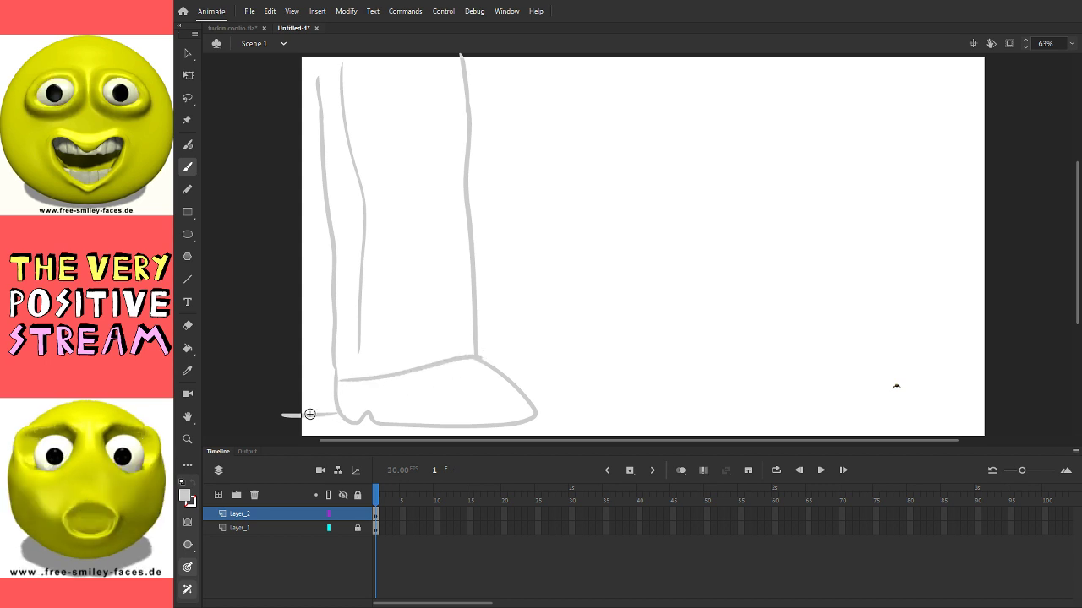
{"action": "left_click_drag", "start_coordinate": [335, 381], "coordinate": [285, 381]}
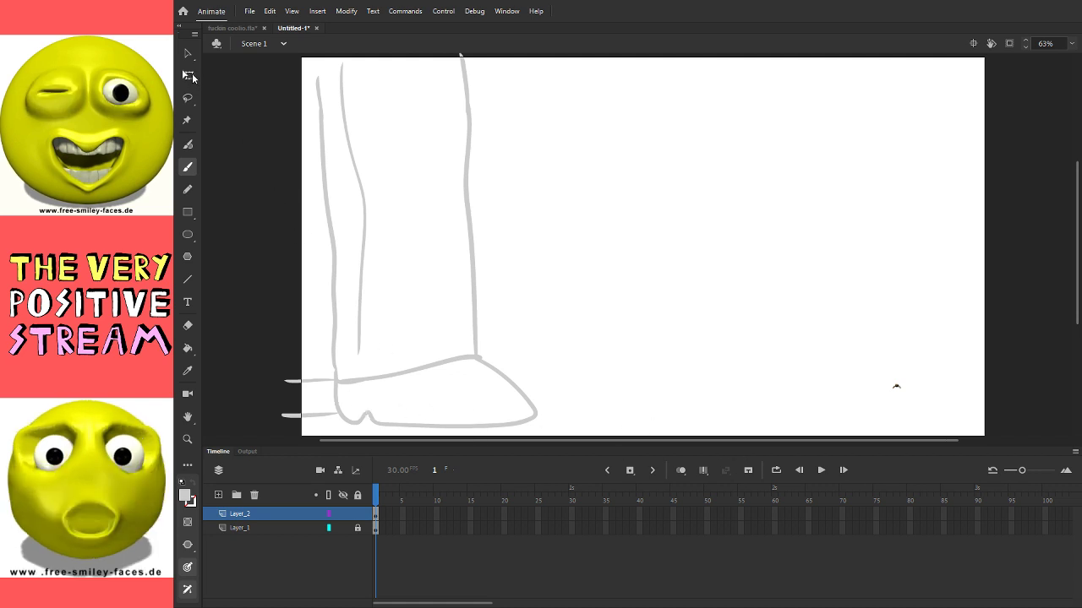
Step: Erase the leg's inner line, redraw it closer to the back edge and add curved fold strokes near the top of the leg
{"action": "key", "text": "q"}
{"action": "key", "text": "ctrl+z"}
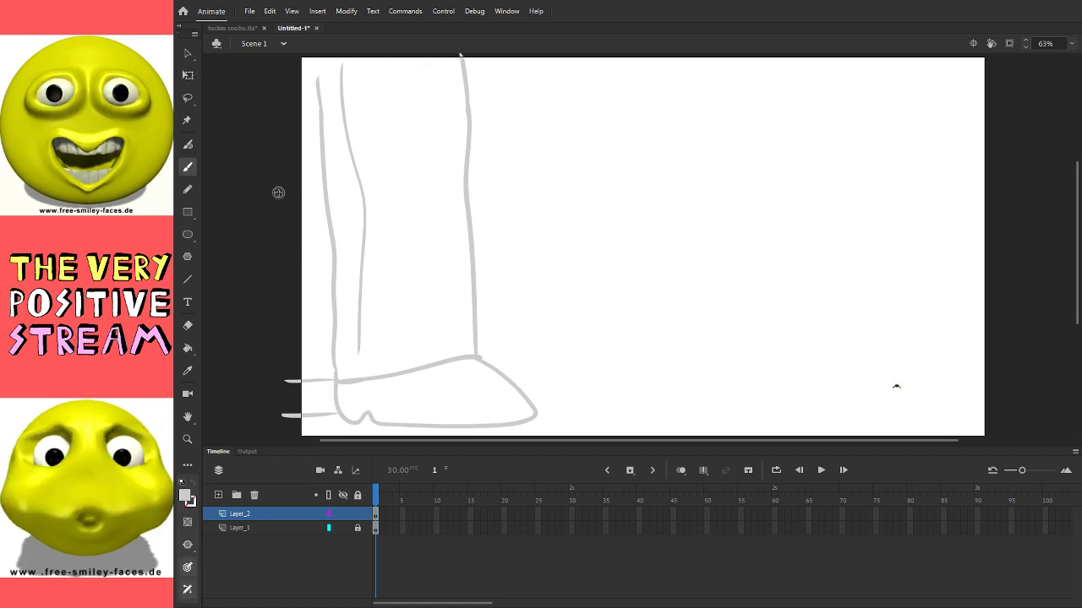
{"action": "key", "text": "e"}
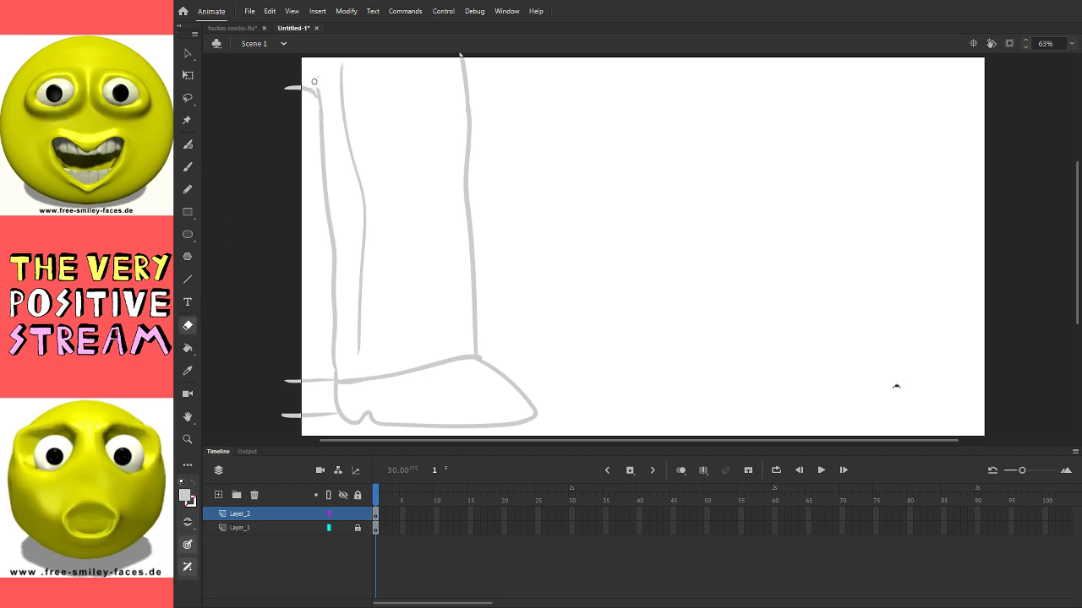
{"action": "left_click_drag", "start_coordinate": [305, 94], "coordinate": [333, 75]}
{"action": "left_click", "coordinate": [183, 169]}
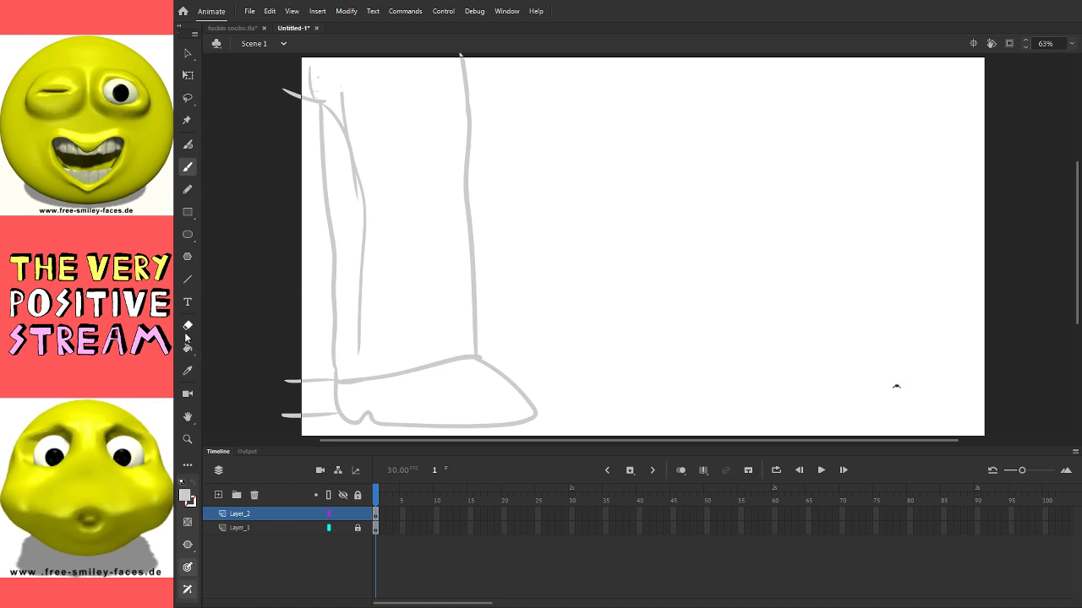
{"action": "left_click_drag", "start_coordinate": [359, 147], "coordinate": [359, 282]}
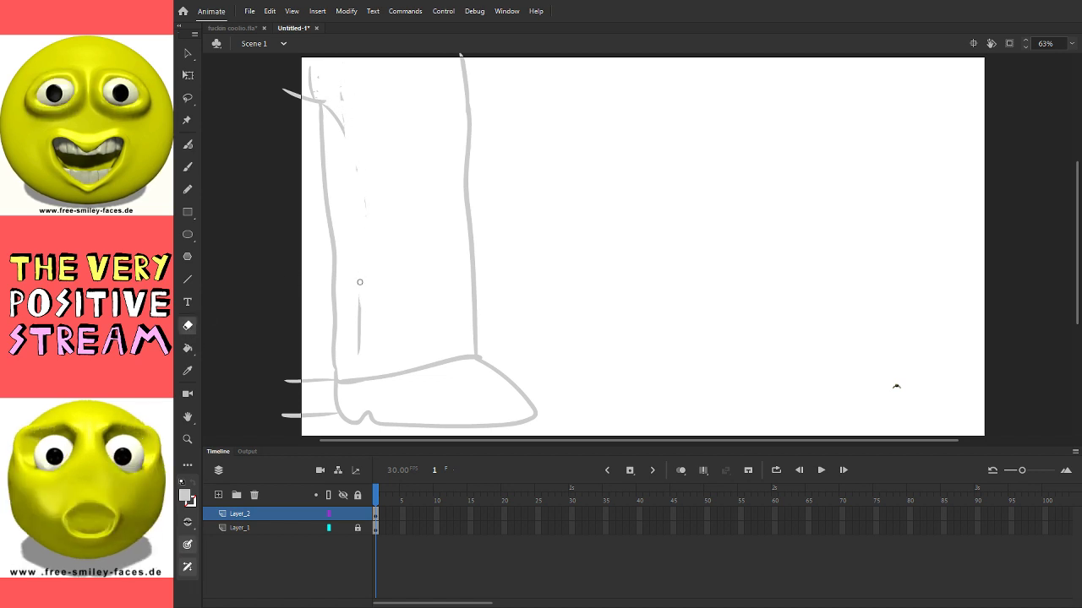
{"action": "left_click_drag", "start_coordinate": [364, 325], "coordinate": [343, 93]}
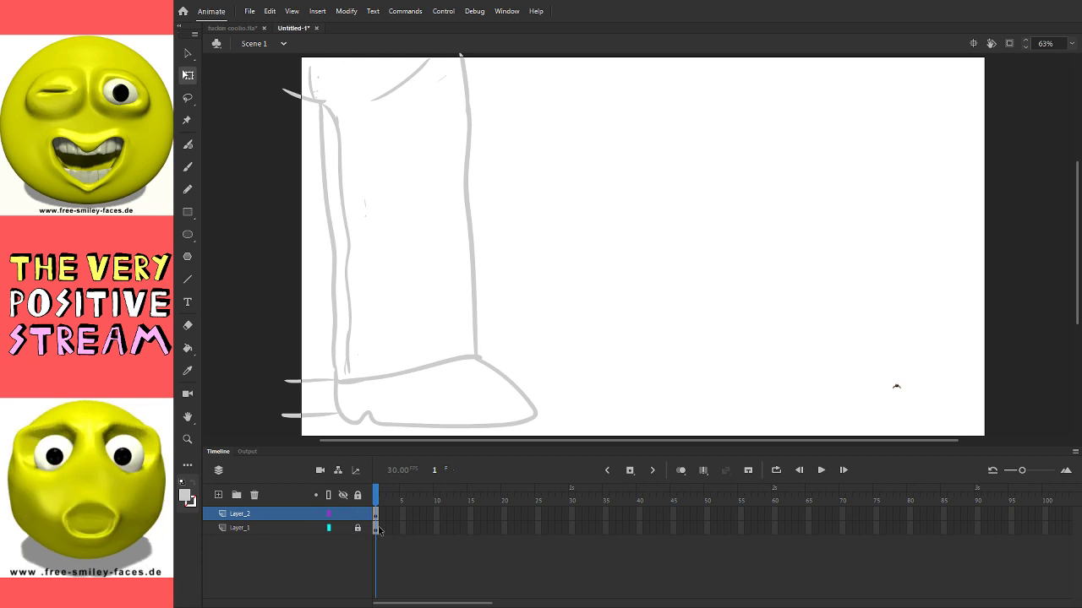
Step: Extend both layers to frame 89, then lock Layer_2 and unlock Layer_1
{"action": "left_click_drag", "start_coordinate": [971, 519], "coordinate": [971, 527]}
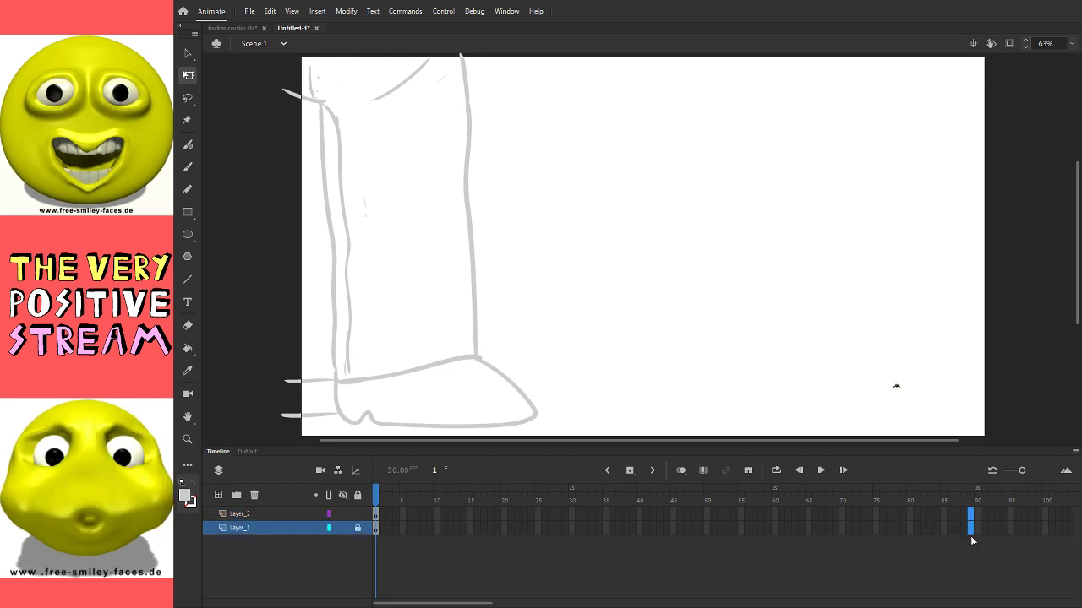
{"action": "key", "text": "F5"}
{"action": "left_click_drag", "start_coordinate": [475, 603], "coordinate": [729, 579]}
{"action": "scroll", "coordinate": [802, 537], "scroll_direction": "left", "scroll_amount": 10}
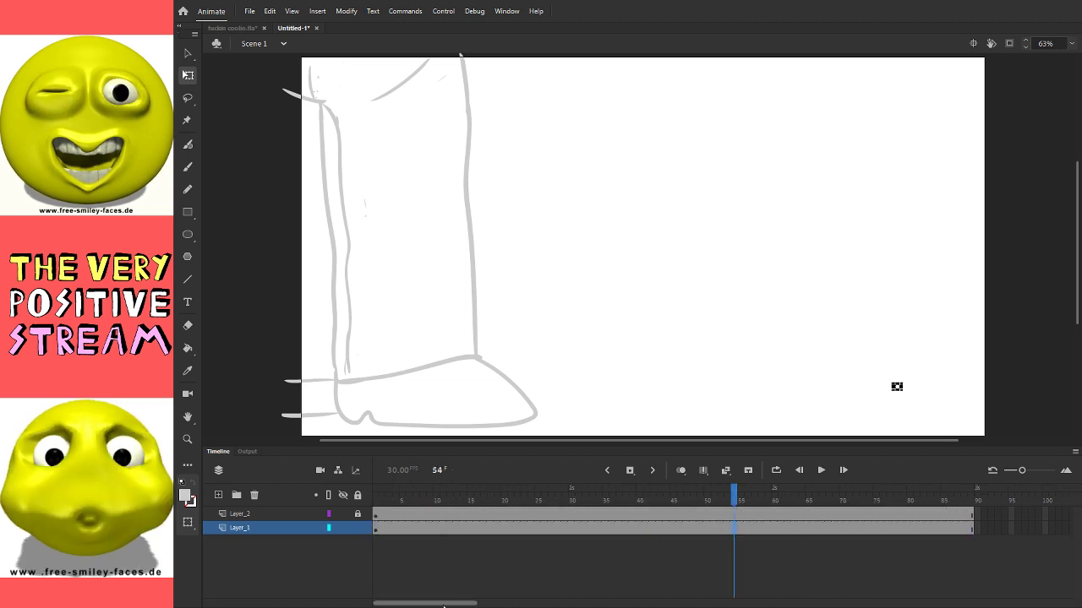
Step: Insert a keyframe on Layer_1 at frame 75 and select the tiny character there
{"action": "scroll", "coordinate": [765, 530], "scroll_direction": "right", "scroll_amount": 2}
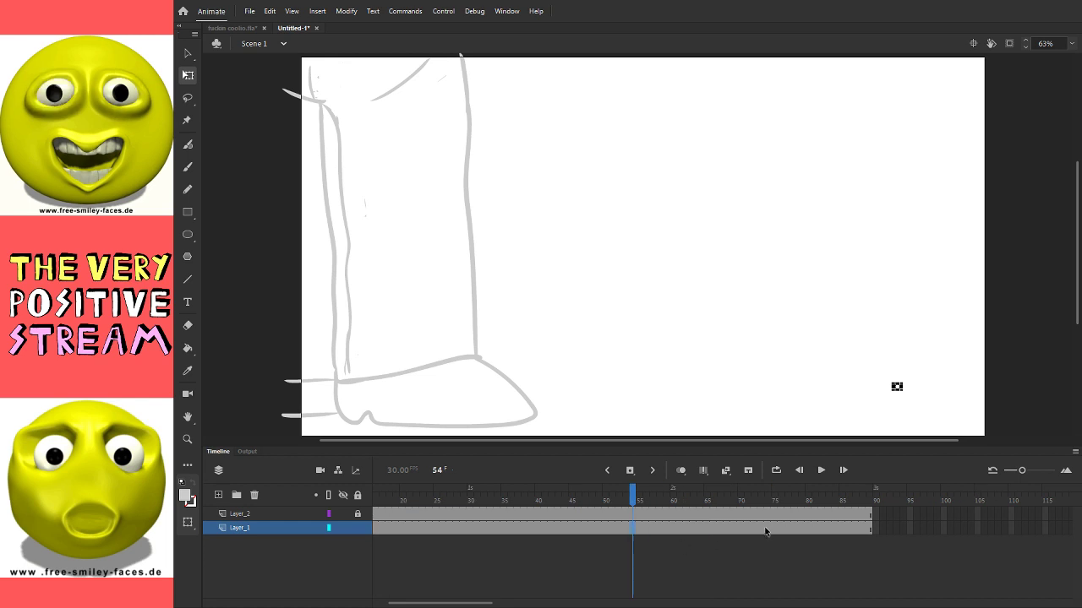
{"action": "left_click", "coordinate": [775, 531]}
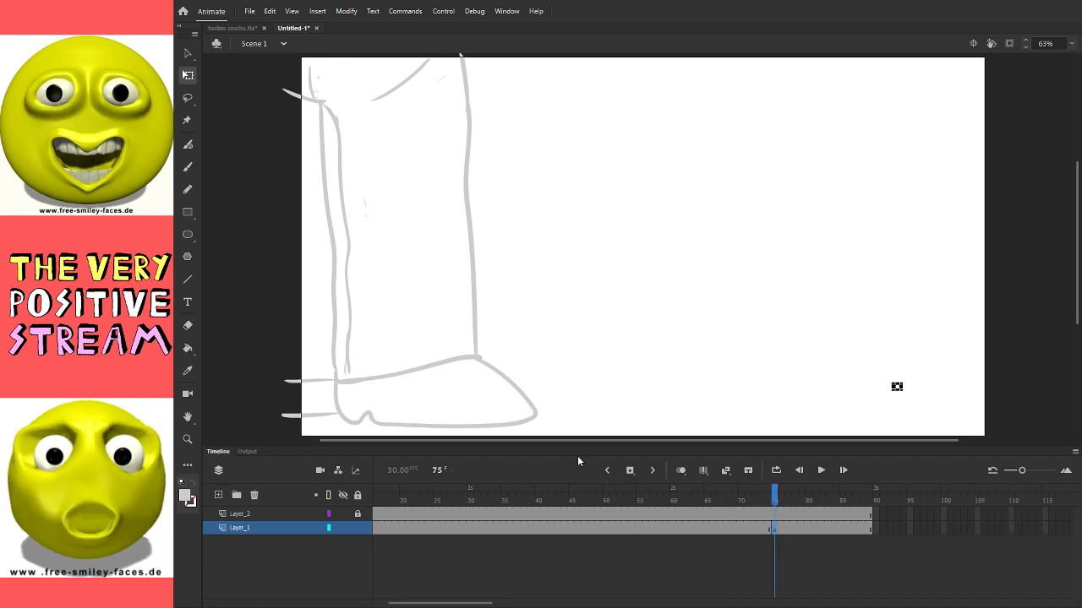
{"action": "key", "text": "v"}
{"action": "left_click", "coordinate": [764, 531]}
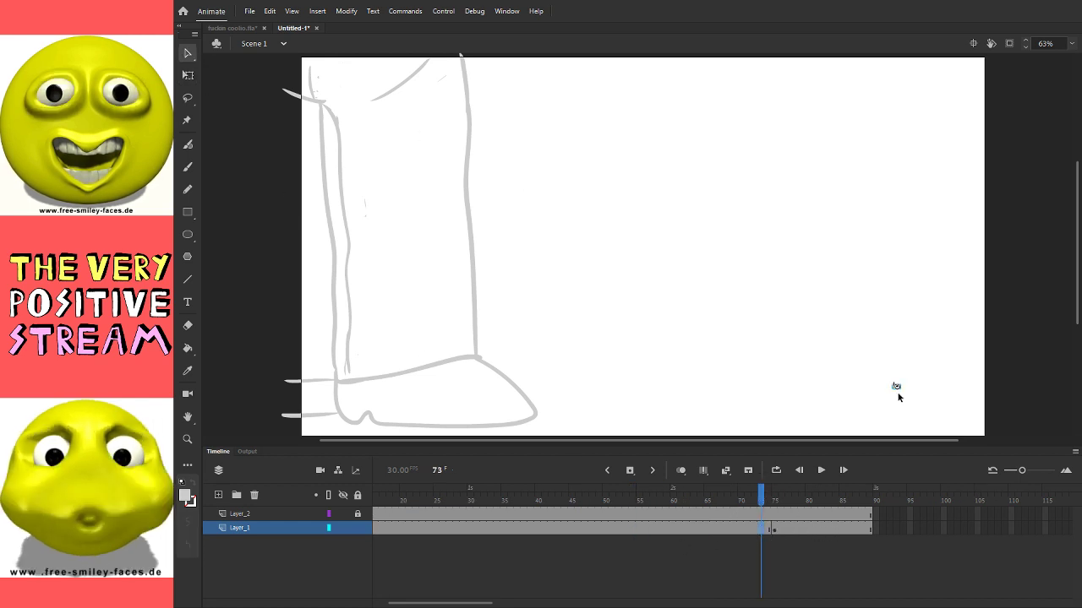
{"action": "left_click", "coordinate": [781, 532]}
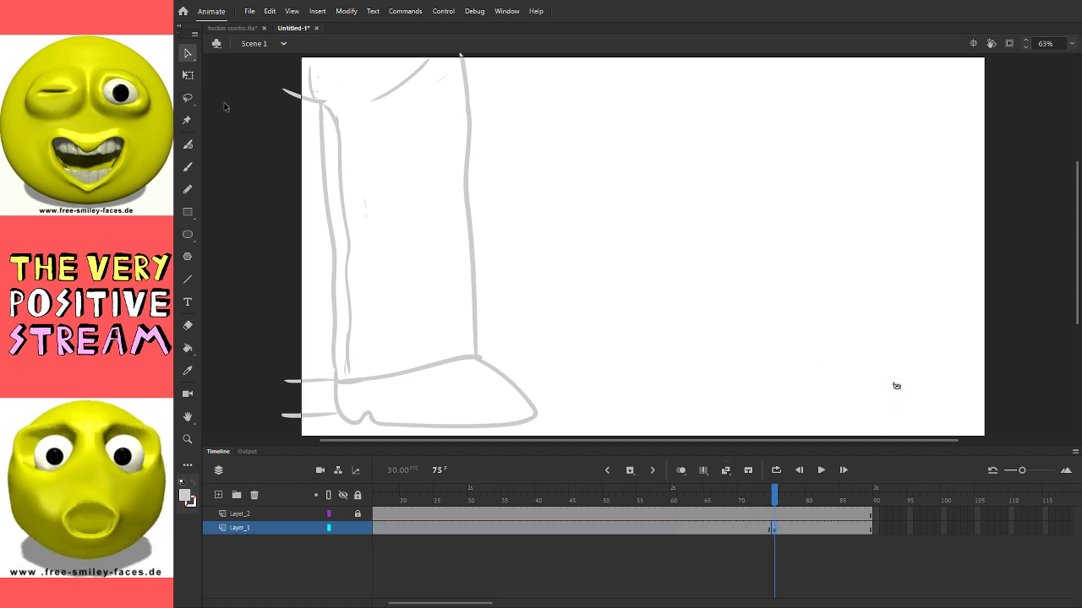
Step: Scale the character up many times on frame 75 and move it over to the toe of the sketched shoe
{"action": "key", "text": "q"}
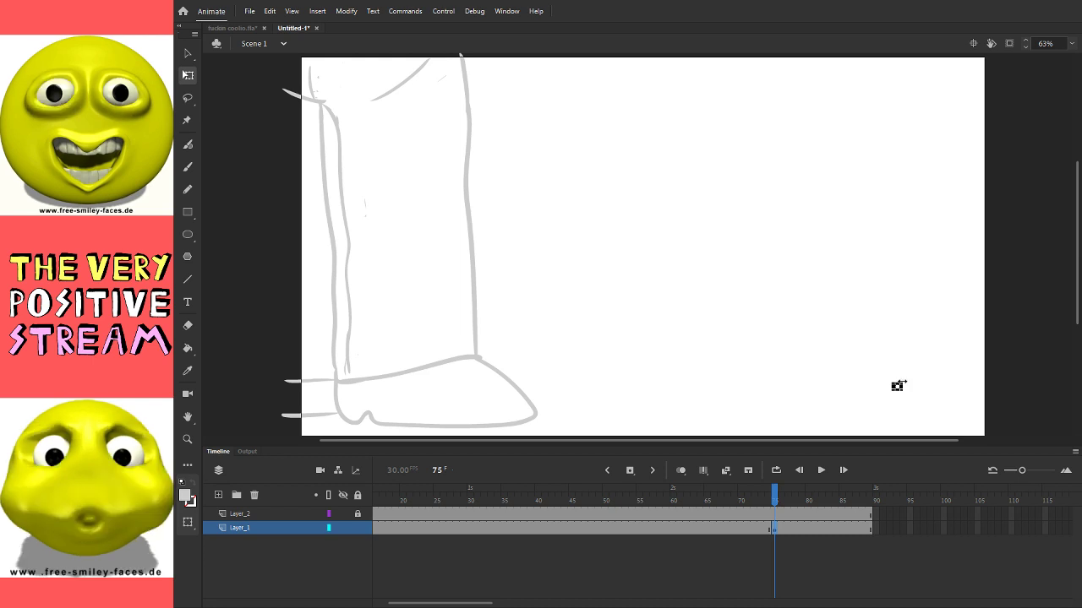
{"action": "key", "text": "z"}
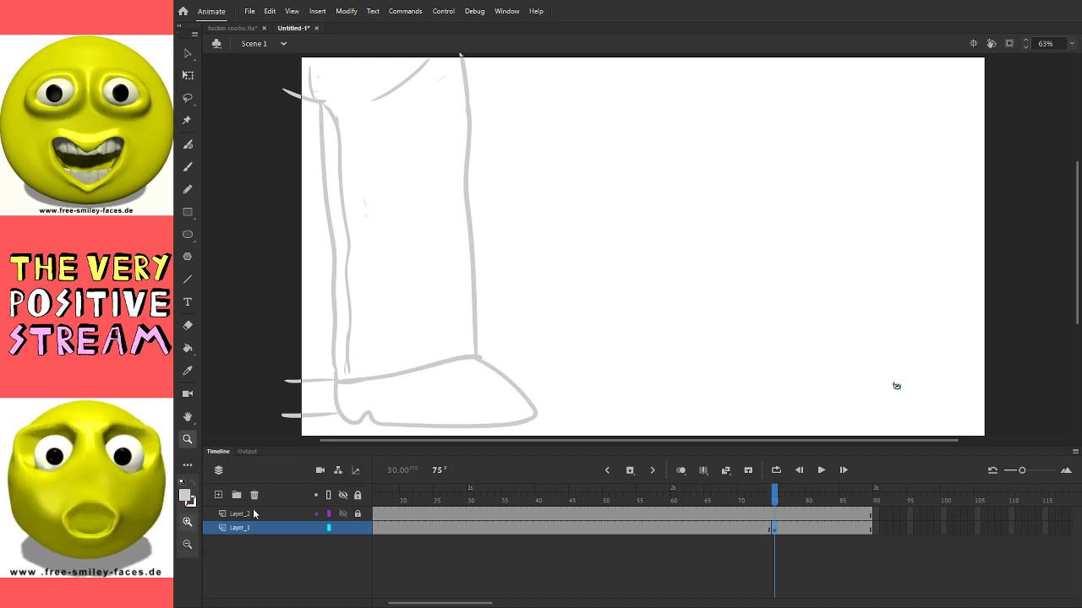
{"action": "left_click", "coordinate": [849, 366]}
{"action": "left_click", "coordinate": [717, 296]}
{"action": "left_click", "coordinate": [707, 287]}
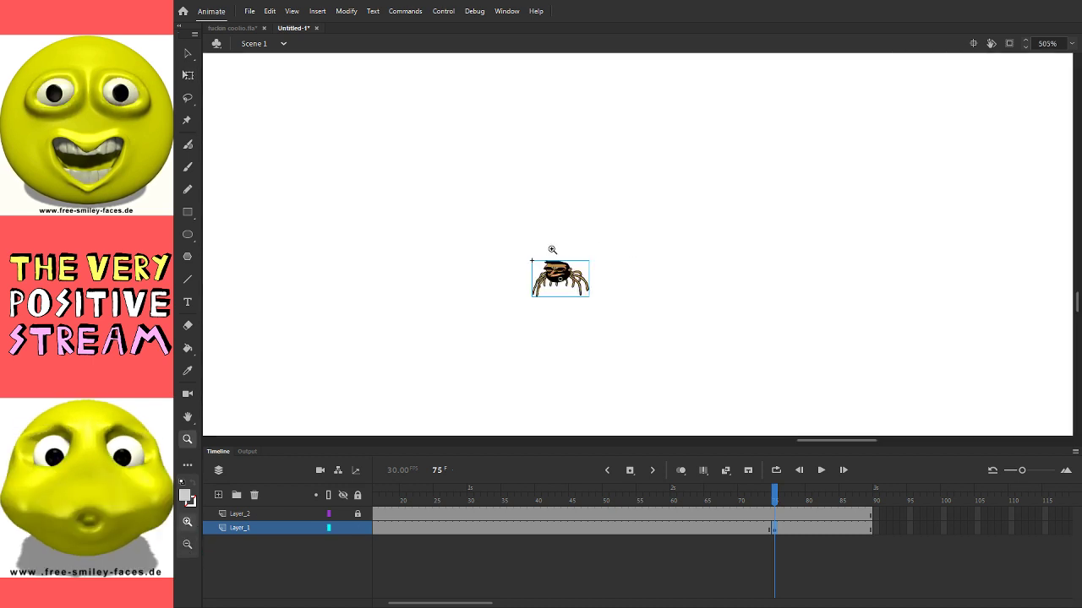
{"action": "left_click", "coordinate": [188, 75]}
{"action": "left_click_drag", "start_coordinate": [584, 262], "coordinate": [926, 58]}
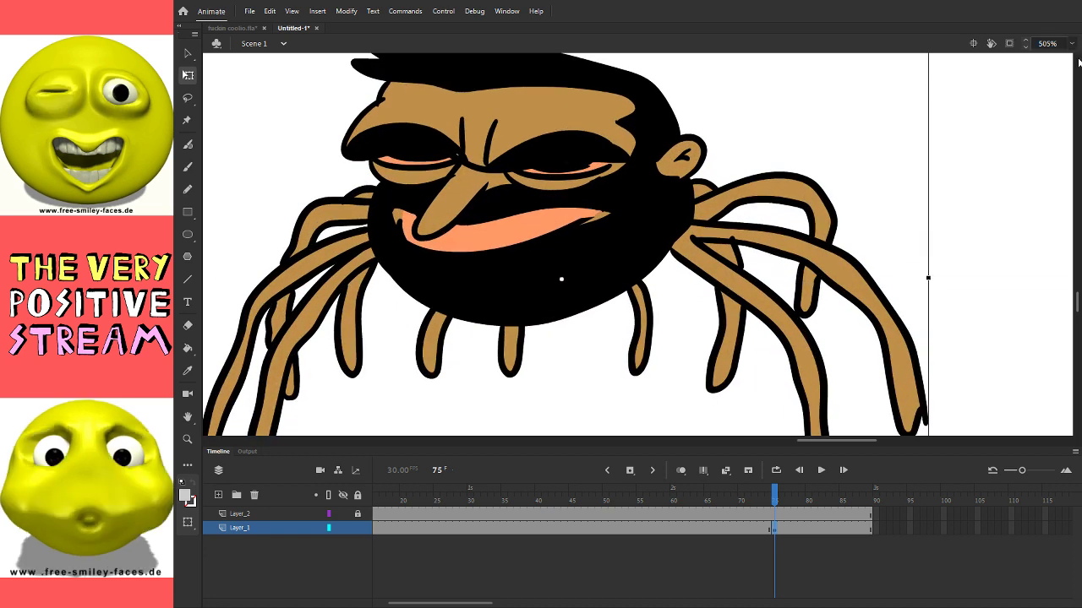
{"action": "key", "text": "ctrl+2"}
{"action": "left_click_drag", "start_coordinate": [936, 381], "coordinate": [676, 386]}
Step: Raise the tiny character in the opening span, then enlarge the frame 75 character slightly and shift it up
{"action": "left_click", "coordinate": [402, 529]}
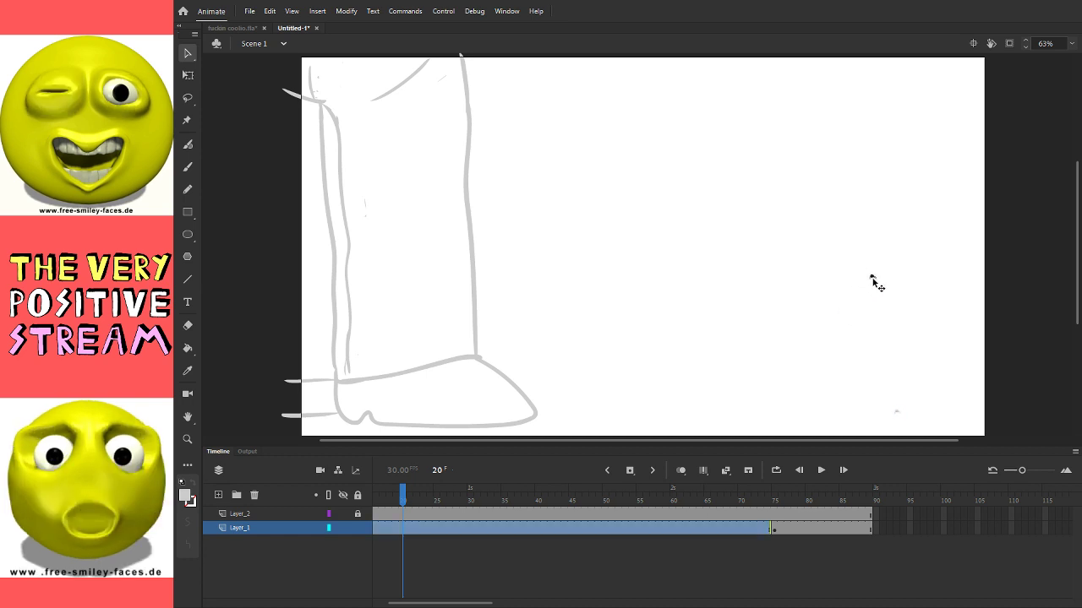
{"action": "left_click", "coordinate": [775, 500]}
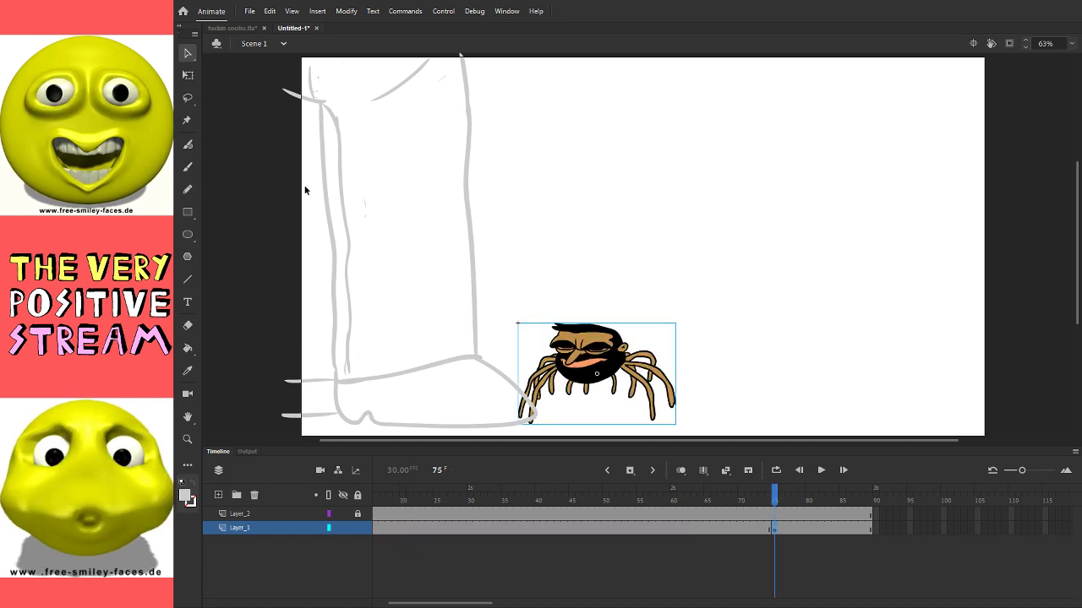
{"action": "left_click_drag", "start_coordinate": [675, 373], "coordinate": [690, 372]}
{"action": "left_click_drag", "start_coordinate": [626, 359], "coordinate": [626, 339]}
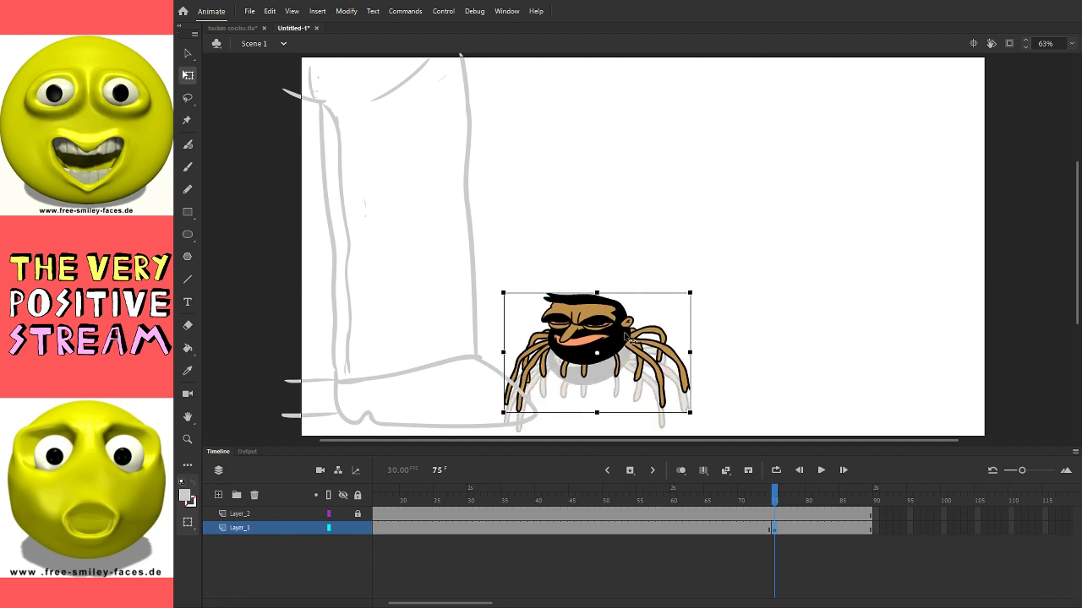
Step: Step back to frame 70 and move the tiny character sideways, close to the stage's right edge
{"action": "key", "text": "comma"}
{"action": "key", "text": "comma"}
{"action": "key", "text": "comma"}
{"action": "key", "text": "comma"}
{"action": "key", "text": "comma"}
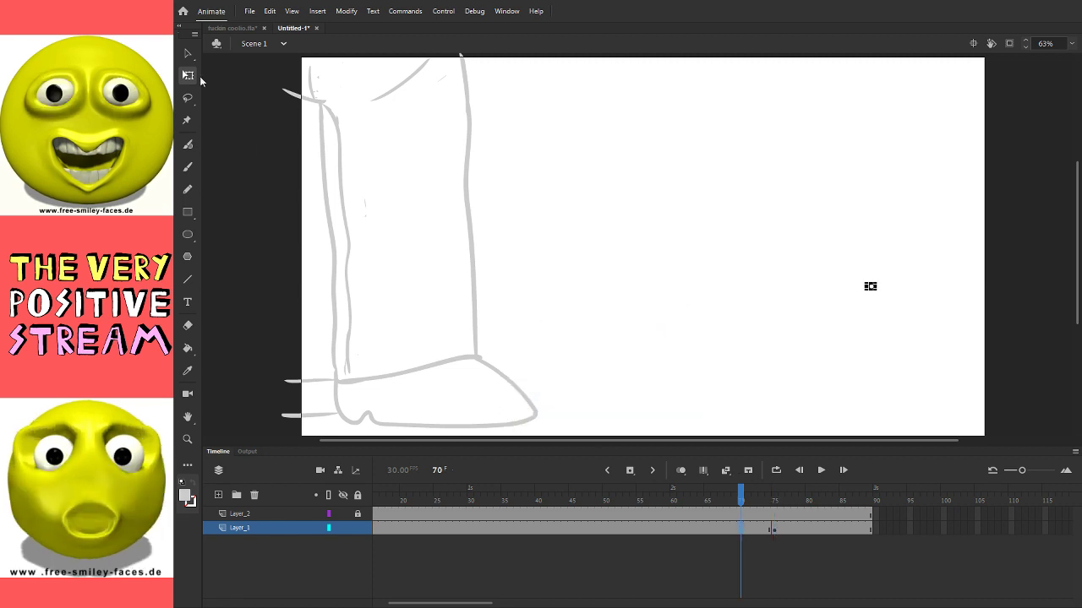
{"action": "key", "text": "v"}
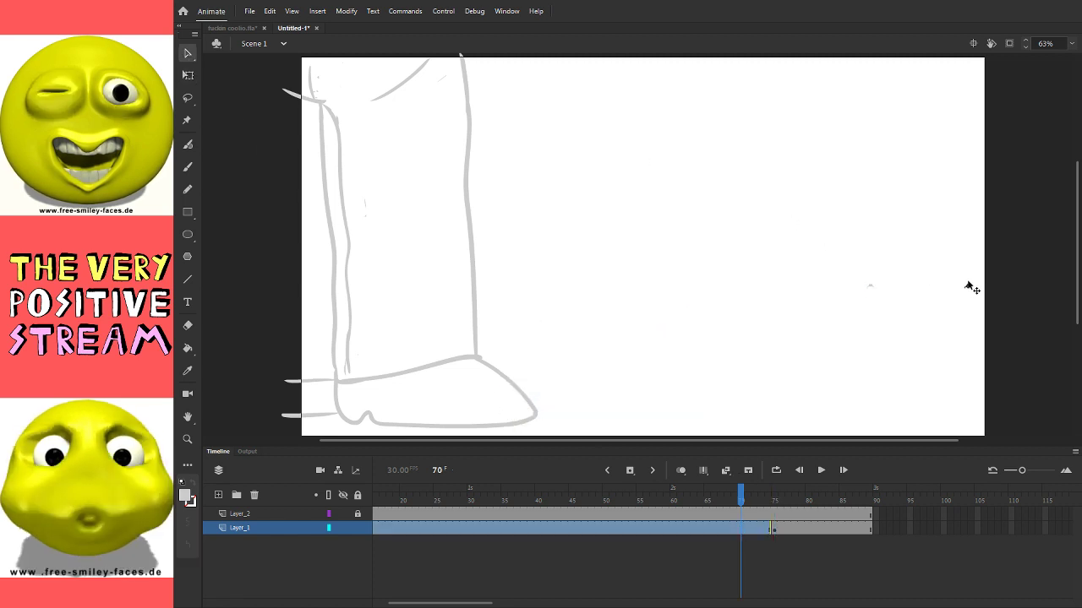
Step: Try a motion tween on Layer_1's first span and scrub through its frames to check the movement
{"action": "left_click", "coordinate": [717, 345]}
{"action": "key", "text": "comma"}
{"action": "key", "text": "comma"}
{"action": "key", "text": "comma"}
{"action": "key", "text": "comma"}
{"action": "key", "text": "comma"}
{"action": "key", "text": "comma"}
{"action": "key", "text": "comma"}
{"action": "key", "text": "comma"}
{"action": "key", "text": "comma"}
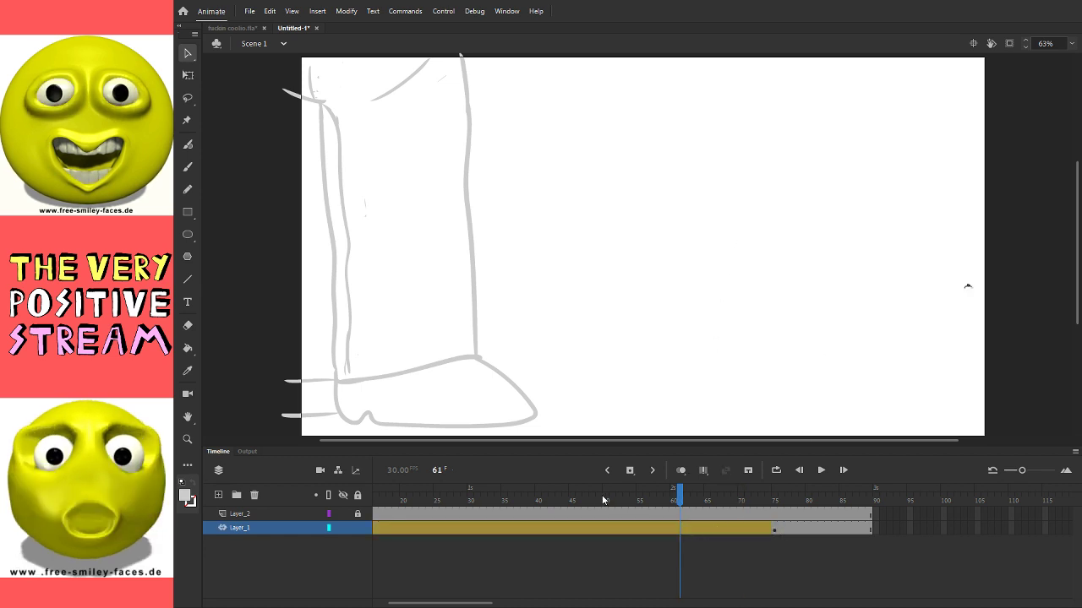
{"action": "left_click", "coordinate": [737, 499]}
{"action": "left_click_drag", "start_coordinate": [739, 498], "coordinate": [680, 499]}
Step: Undo the motion tween, create a classic tween on Layer_1 up to frame 75 and play it back
{"action": "left_click", "coordinate": [638, 533]}
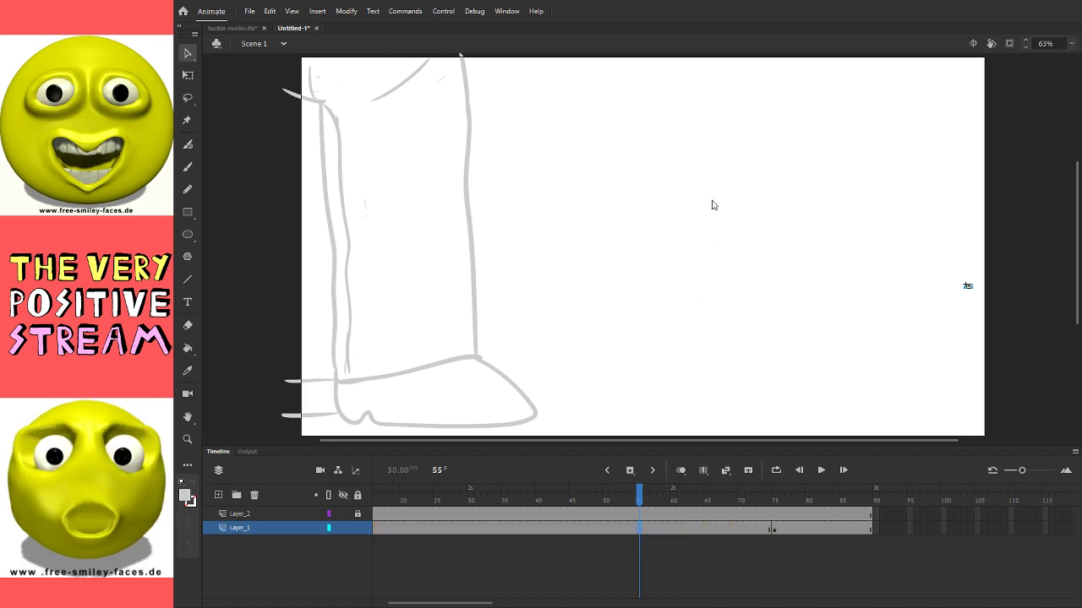
{"action": "key", "text": "ctrl+z"}
{"action": "key", "text": "Return"}
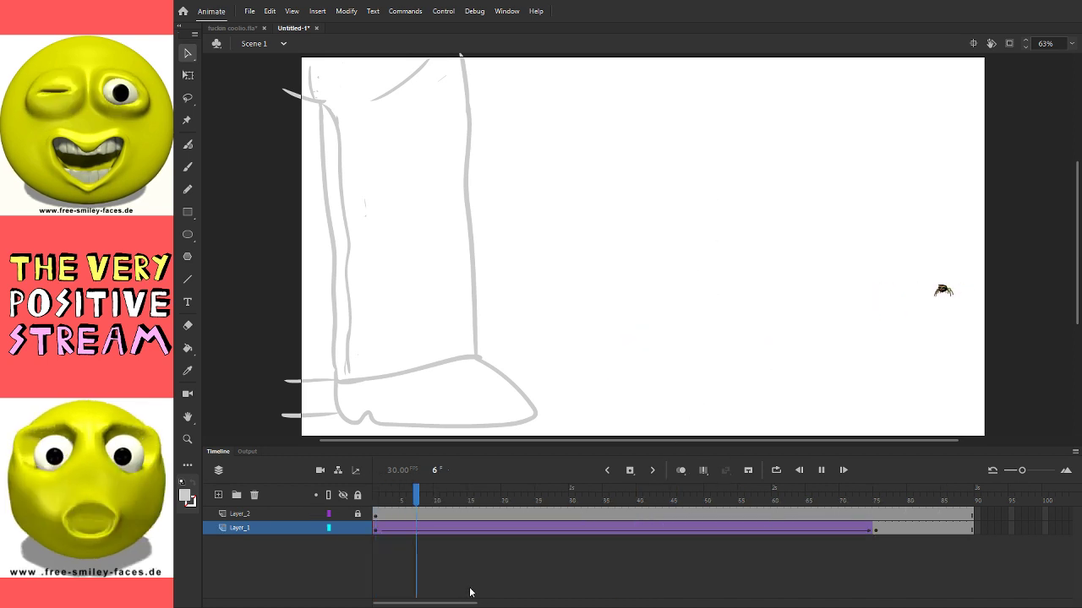
{"action": "left_click", "coordinate": [780, 559]}
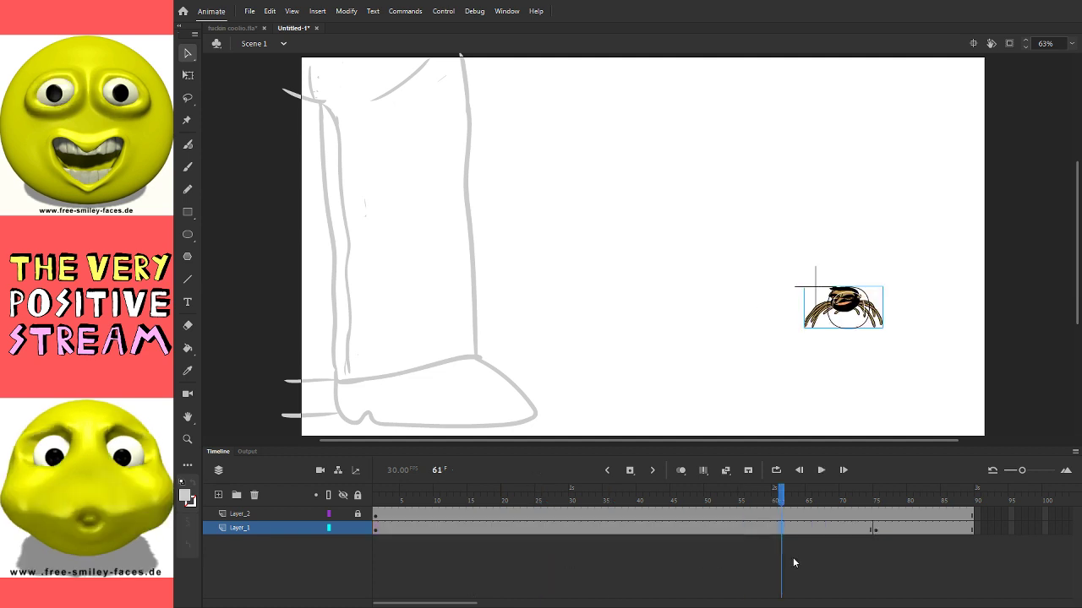
Step: Remove Layer_1's frames from 75 onward and add a keyframe at frame 25
{"action": "left_click", "coordinate": [882, 529]}
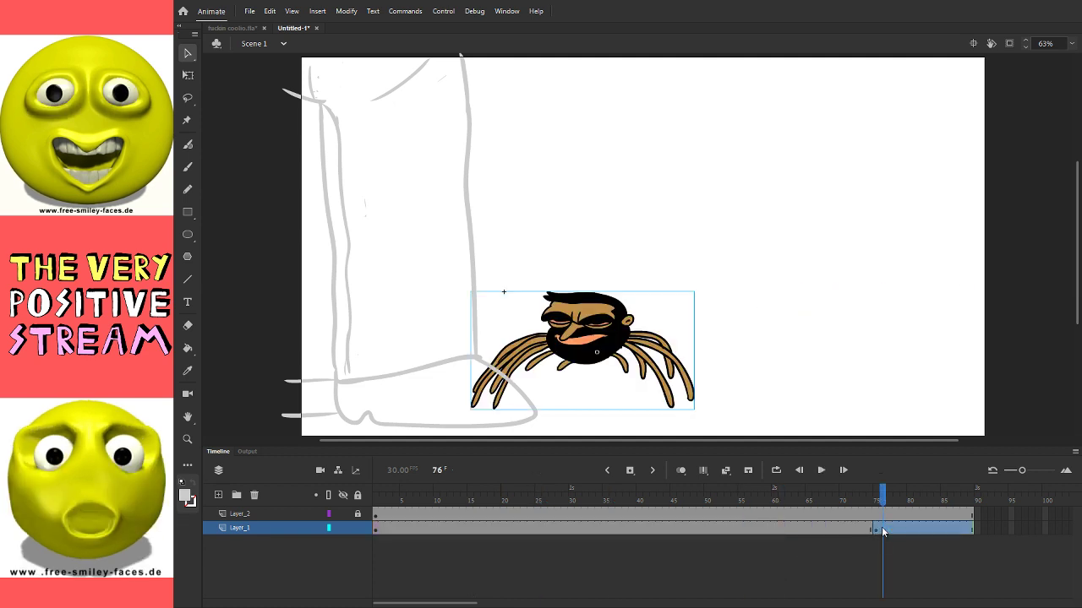
{"action": "key", "text": "Delete"}
{"action": "left_click_drag", "start_coordinate": [486, 498], "coordinate": [636, 507]}
{"action": "left_click", "coordinate": [538, 530]}
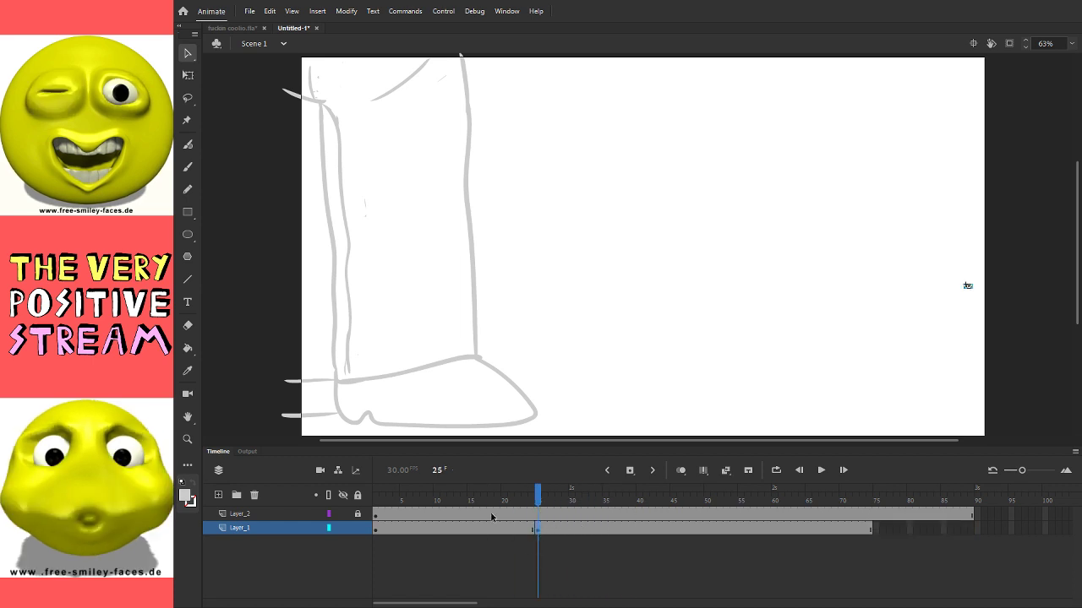
Step: Insert 15 frames in the opening span of both layers, shifting Layer_1's second keyframe to frame 40
{"action": "left_click", "coordinate": [188, 75]}
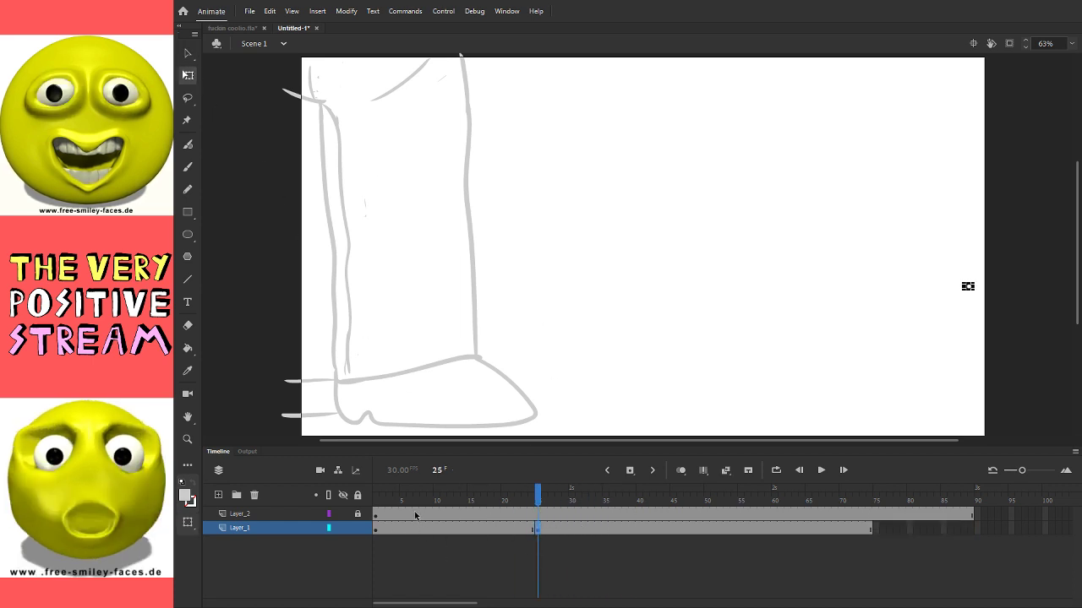
{"action": "key", "text": "F5"}
{"action": "key", "text": "F5"}
Step: Add a Layer_1 keyframe at frame 10 and leave the frames before it empty
{"action": "left_click", "coordinate": [470, 535]}
{"action": "left_click", "coordinate": [437, 528]}
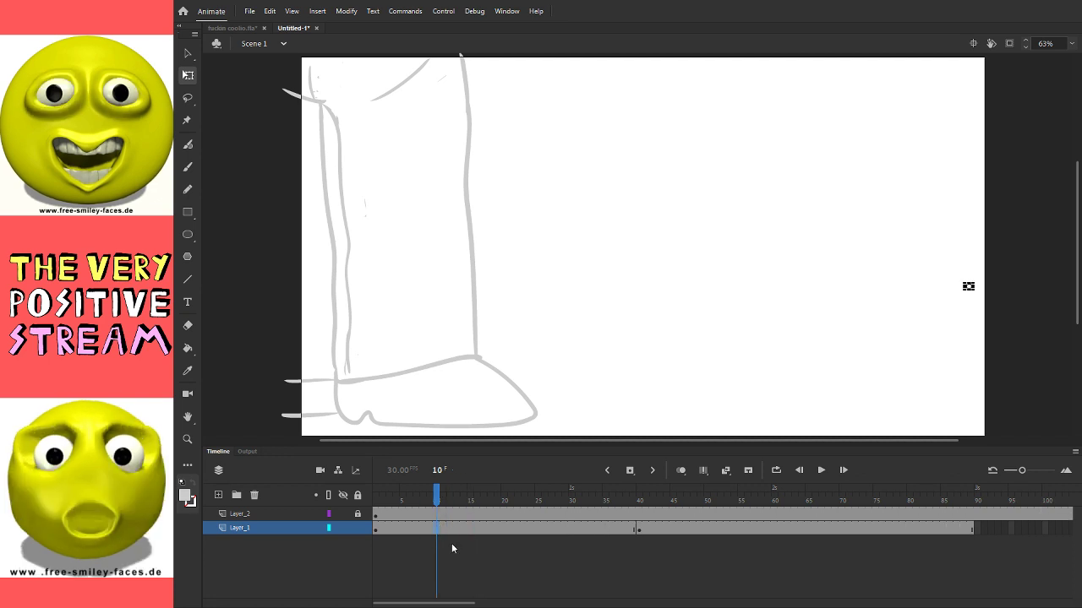
{"action": "key", "text": "F7"}
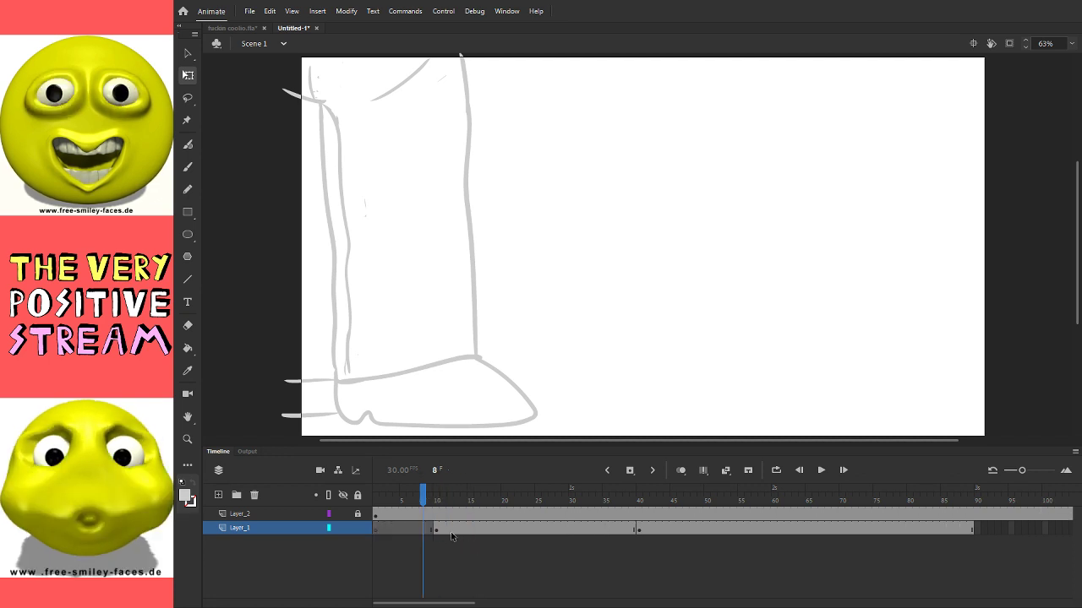
Step: Shrink the tiny character at frame 10 to a barely visible speck, scaling it around its centre
{"action": "key", "text": "z"}
{"action": "left_click", "coordinate": [749, 263]}
{"action": "left_click", "coordinate": [749, 263]}
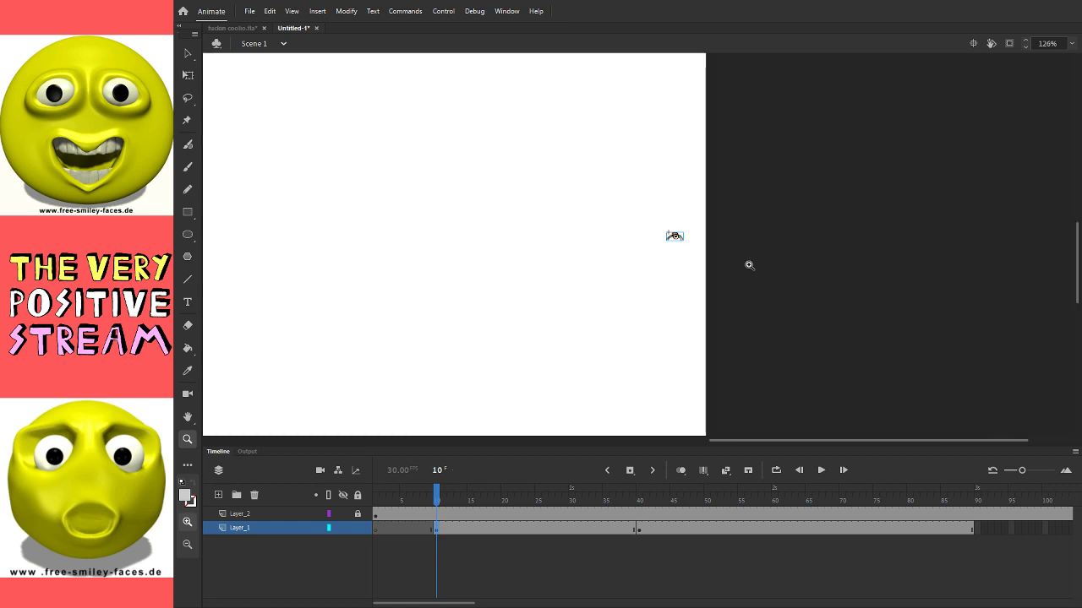
{"action": "left_click", "coordinate": [709, 213]}
{"action": "left_click", "coordinate": [709, 213]}
{"action": "key", "text": "q"}
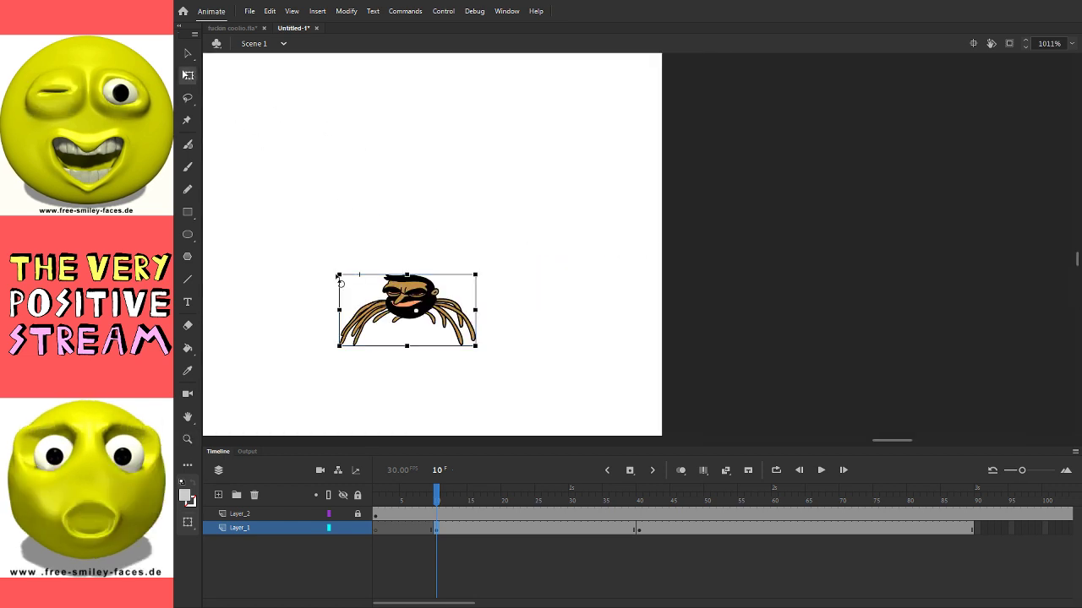
{"action": "left_click_drag", "start_coordinate": [358, 290], "coordinate": [396, 308]}
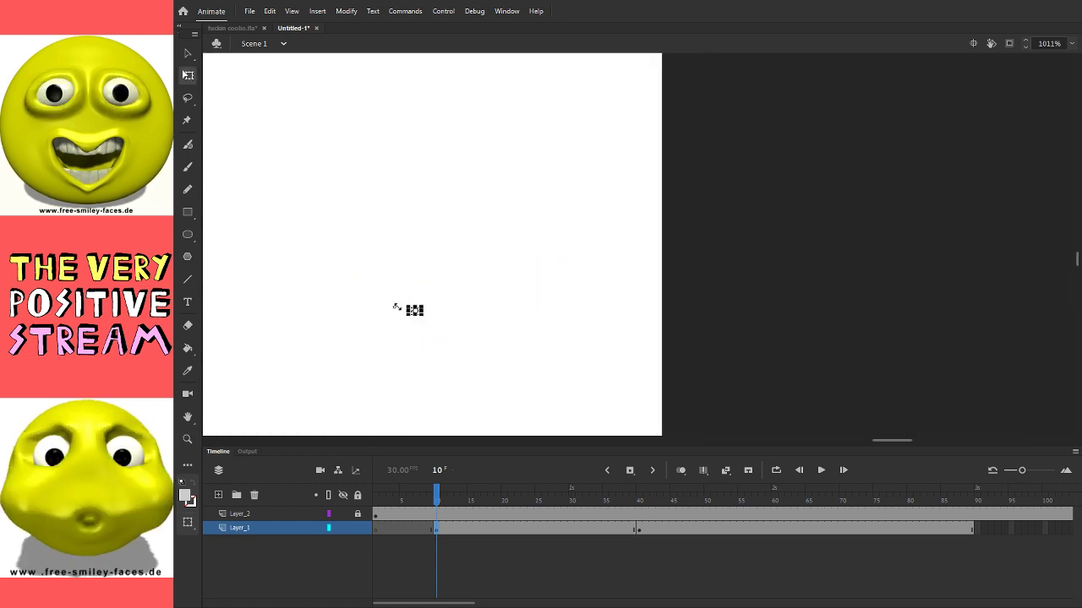
Step: Move the frame 10 speck sideways to the stage's right edge and lower it to about the shoe's height
{"action": "key", "text": "v"}
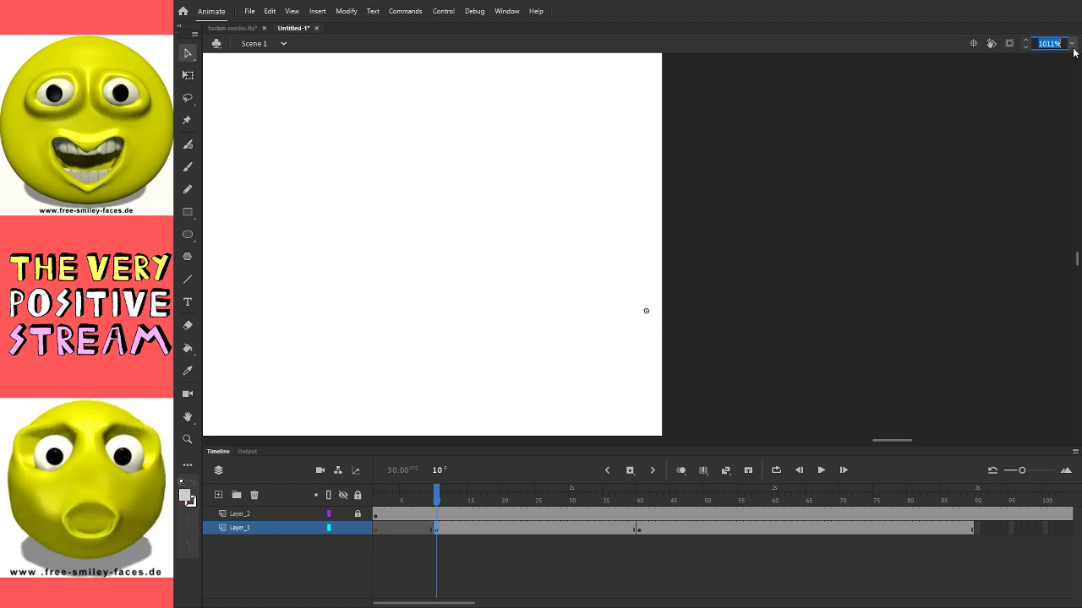
{"action": "key", "text": "ctrl+2"}
{"action": "left_click", "coordinate": [980, 314]}
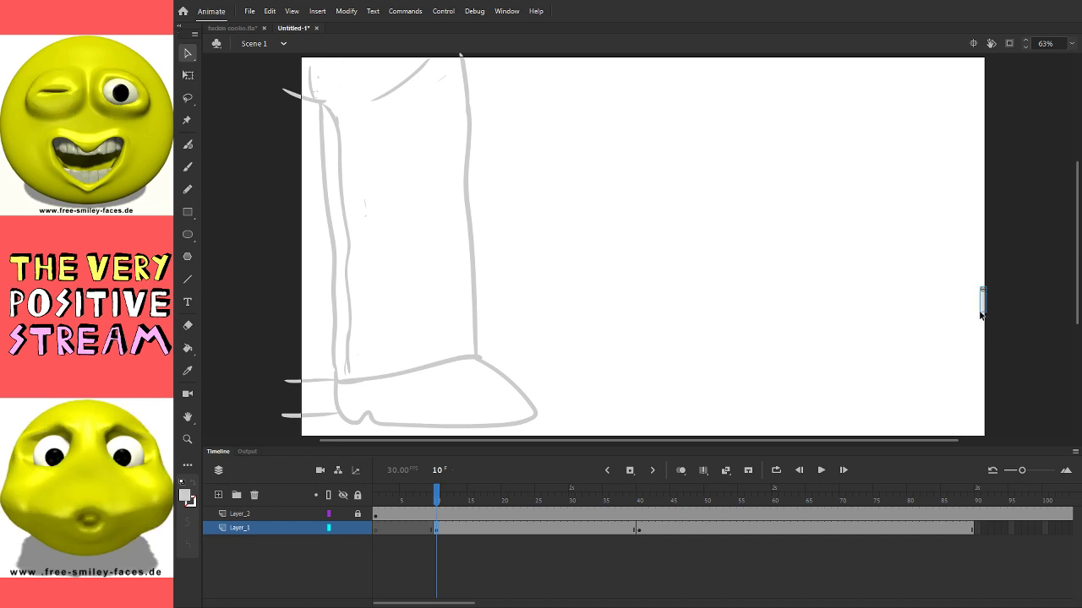
{"action": "key", "text": "Delete"}
{"action": "left_click", "coordinate": [973, 341]}
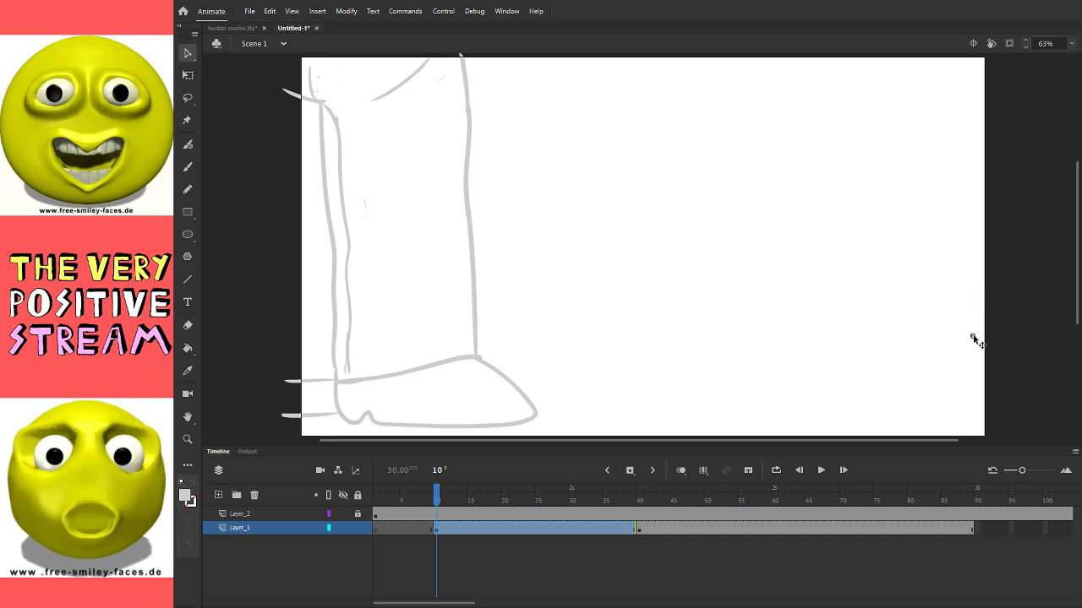
Step: Enlarge the tiny character at the frame 40 keyframe to several times its size
{"action": "left_click", "coordinate": [660, 531]}
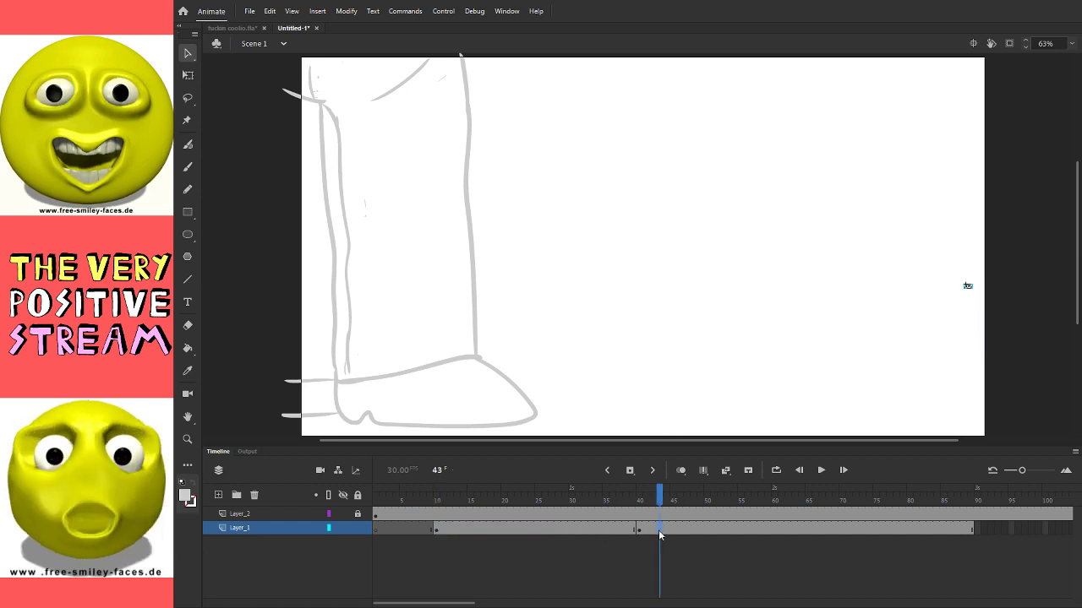
{"action": "left_click", "coordinate": [640, 529]}
{"action": "key", "text": "q"}
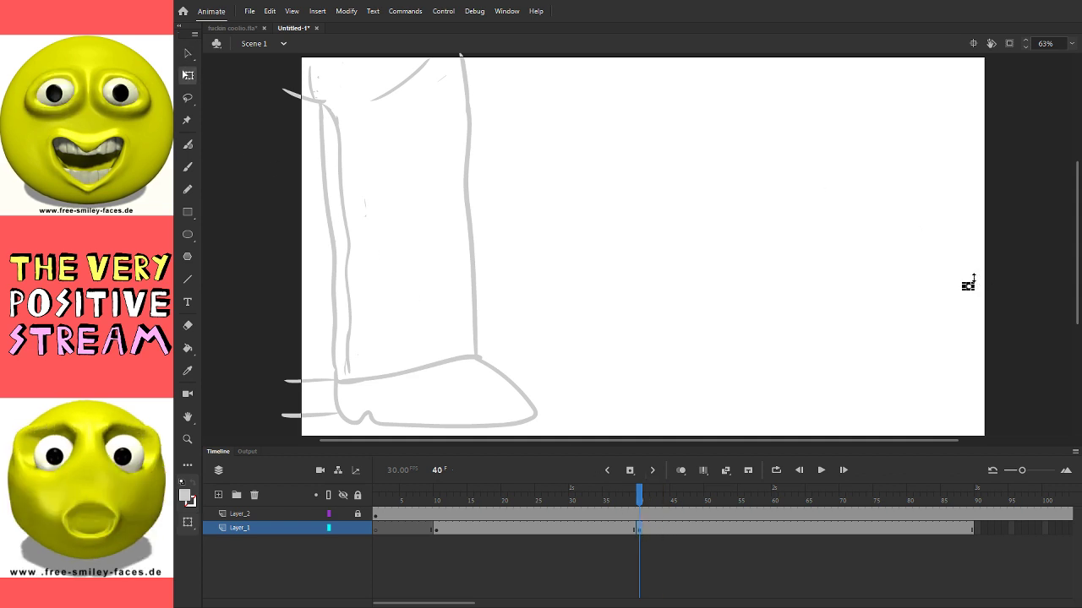
{"action": "key", "text": "z"}
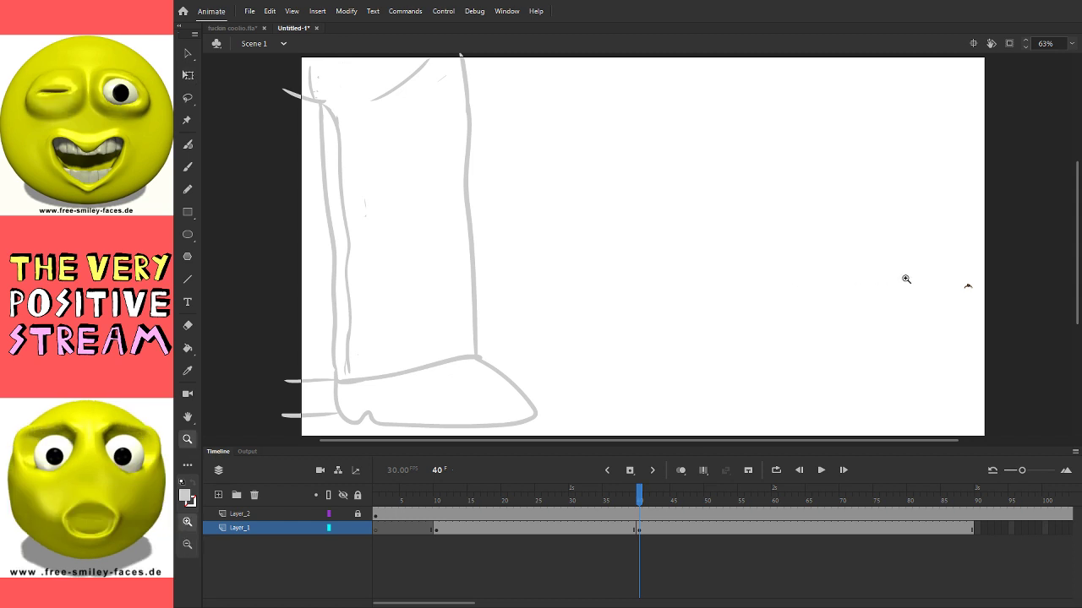
{"action": "left_click", "coordinate": [905, 280]}
{"action": "left_click", "coordinate": [725, 287]}
{"action": "left_click", "coordinate": [448, 251]}
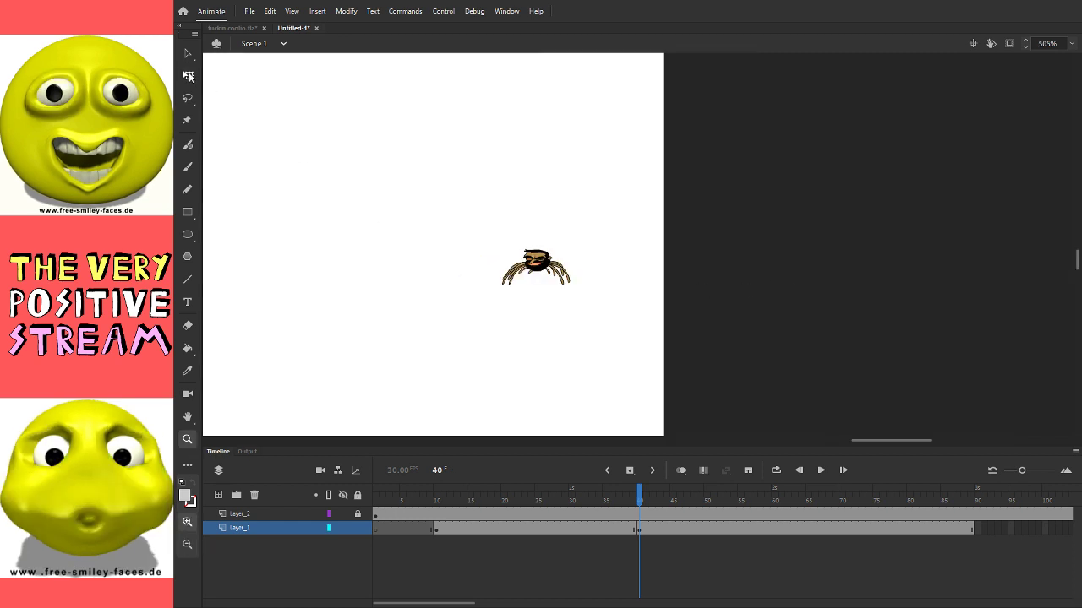
{"action": "left_click_drag", "start_coordinate": [571, 250], "coordinate": [732, 148]}
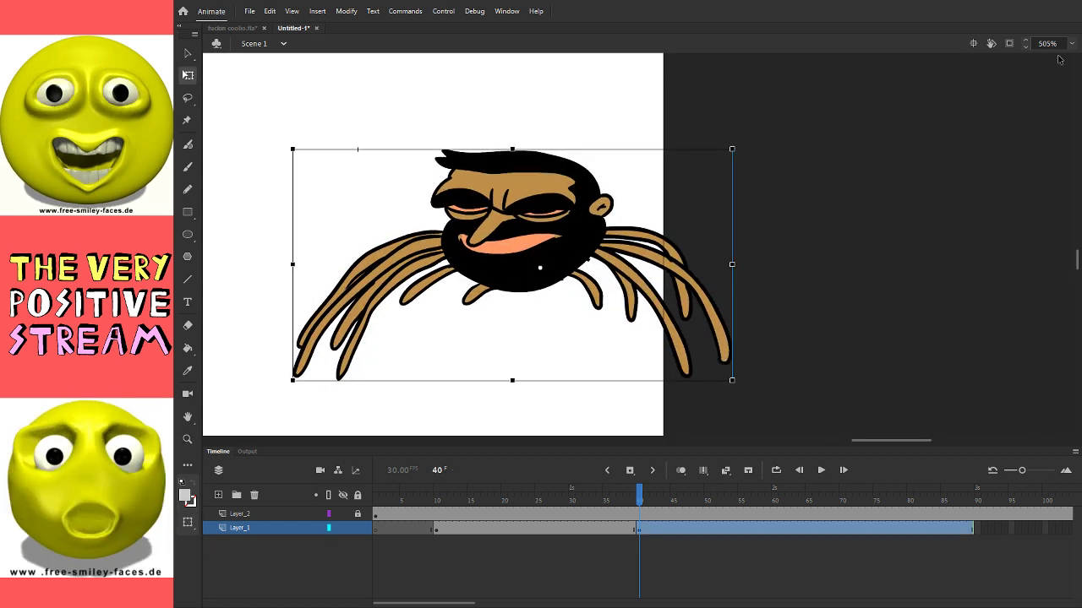
Step: Enlarge the frame 40 character further and place it beside the sketched leg, its legs overlapping the shoe's toe
{"action": "key", "text": "ctrl+2"}
{"action": "mouse_move", "coordinate": [965, 282]}
{"action": "left_mouse_down"}
{"action": "mouse_move", "coordinate": [548, 366]}
{"action": "mouse_move", "coordinate": [543, 383]}
{"action": "mouse_move", "coordinate": [699, 293]}
{"action": "left_mouse_up"}
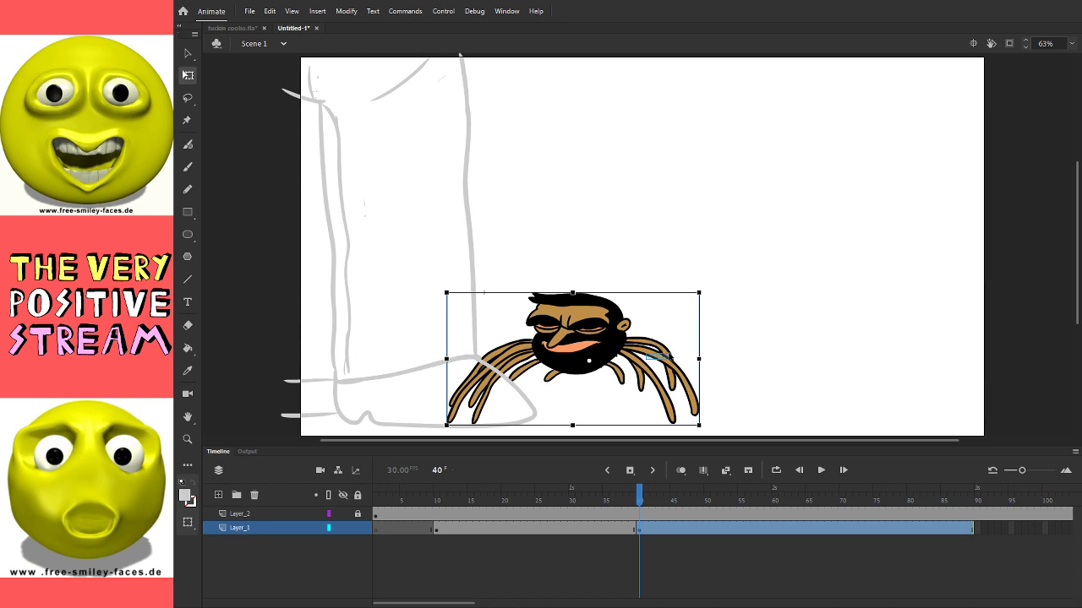
{"action": "mouse_move", "coordinate": [657, 359]}
{"action": "left_mouse_down"}
{"action": "mouse_move", "coordinate": [681, 360]}
{"action": "mouse_move", "coordinate": [641, 355]}
{"action": "left_mouse_up"}
{"action": "left_click", "coordinate": [737, 363]}
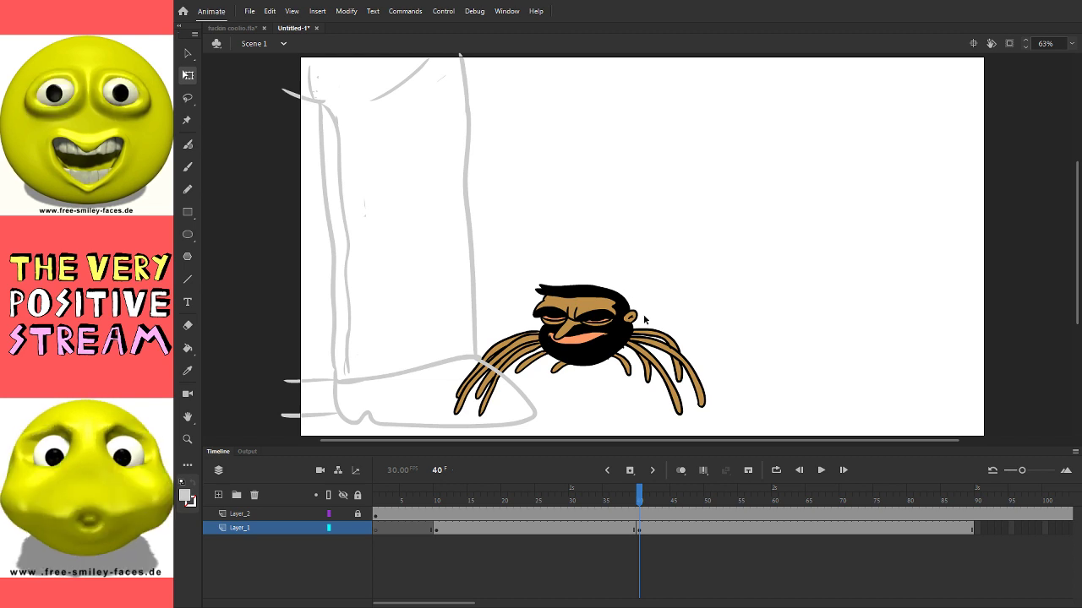
Step: Try a motion tween on Layer_1's span between frames 10 and 40, and undo it
{"action": "left_click", "coordinate": [558, 494]}
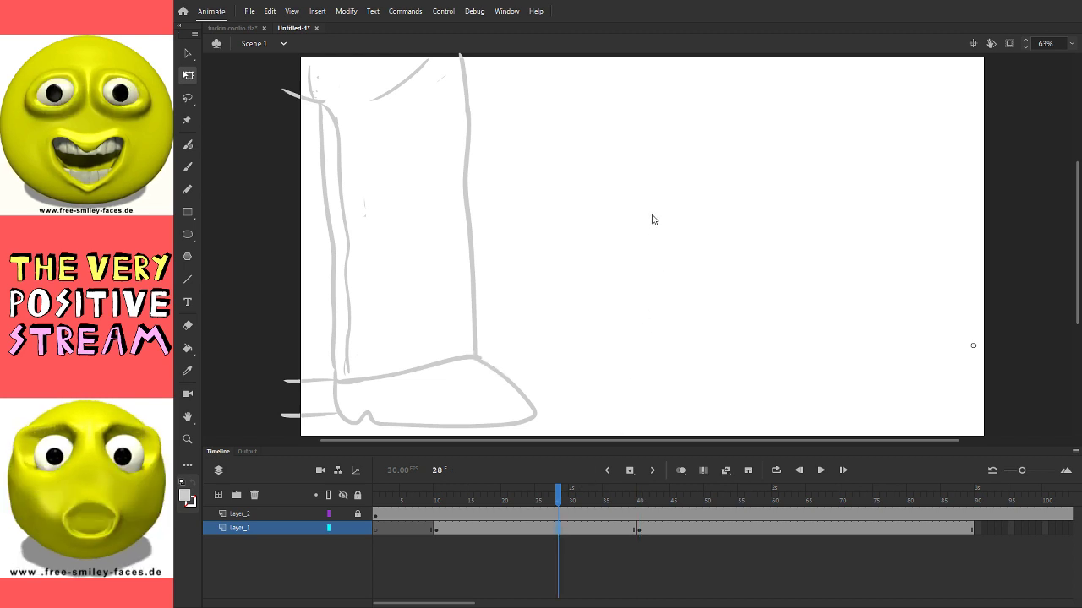
{"action": "left_click", "coordinate": [580, 528]}
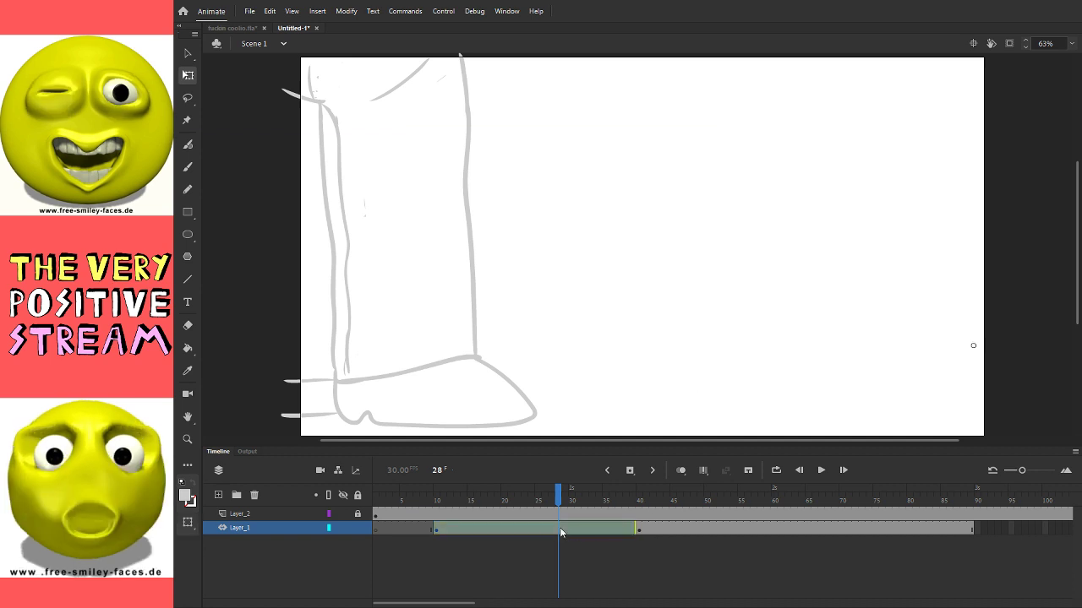
{"action": "left_click", "coordinate": [557, 529]}
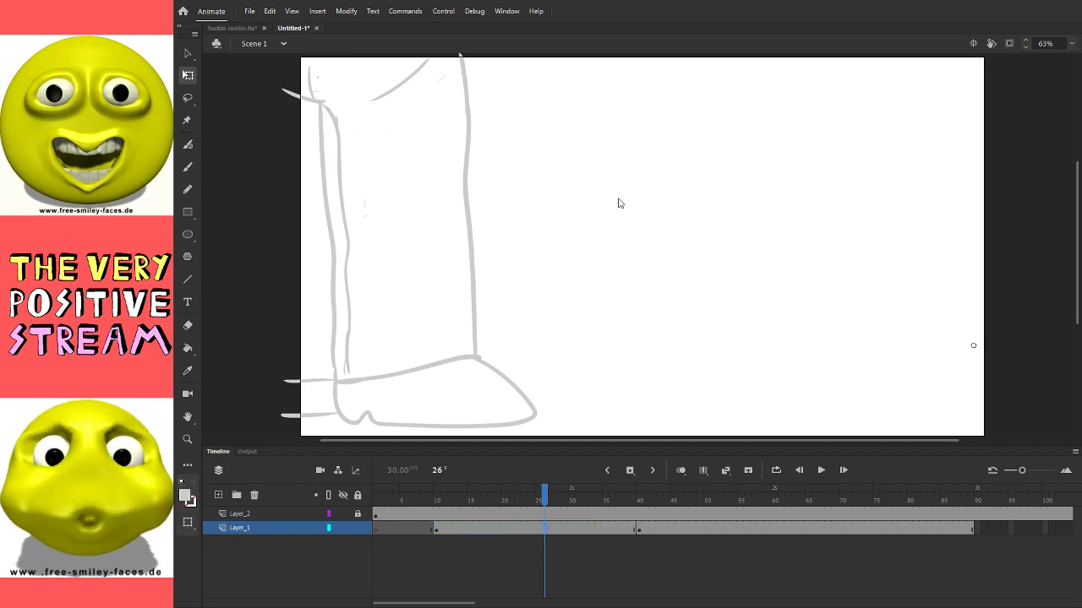
{"action": "key", "text": "ctrl+z"}
Step: Create a classic tween on Layer_1 between frames 10 and 40 and play the character's approach back several times
{"action": "left_click", "coordinate": [398, 494]}
{"action": "key", "text": "Return"}
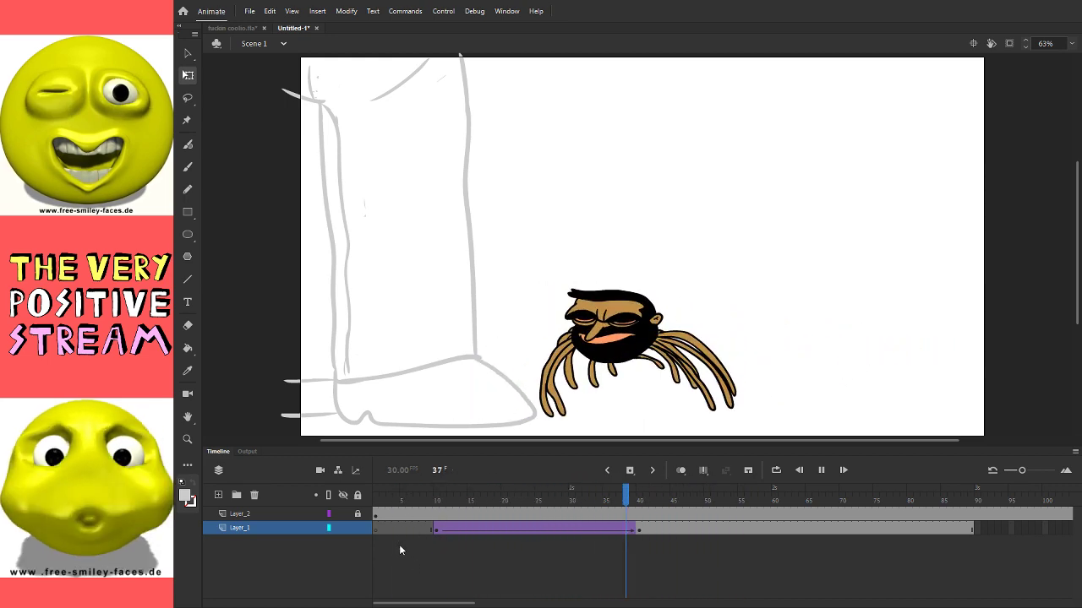
{"action": "key", "text": "Return"}
{"action": "left_click", "coordinate": [478, 528]}
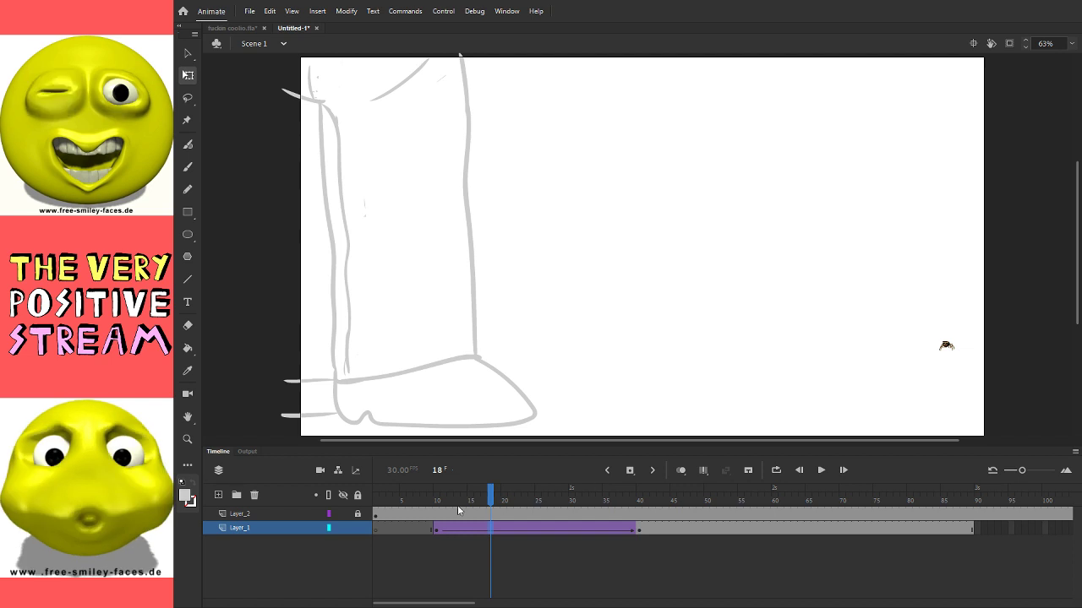
{"action": "key", "text": "Return"}
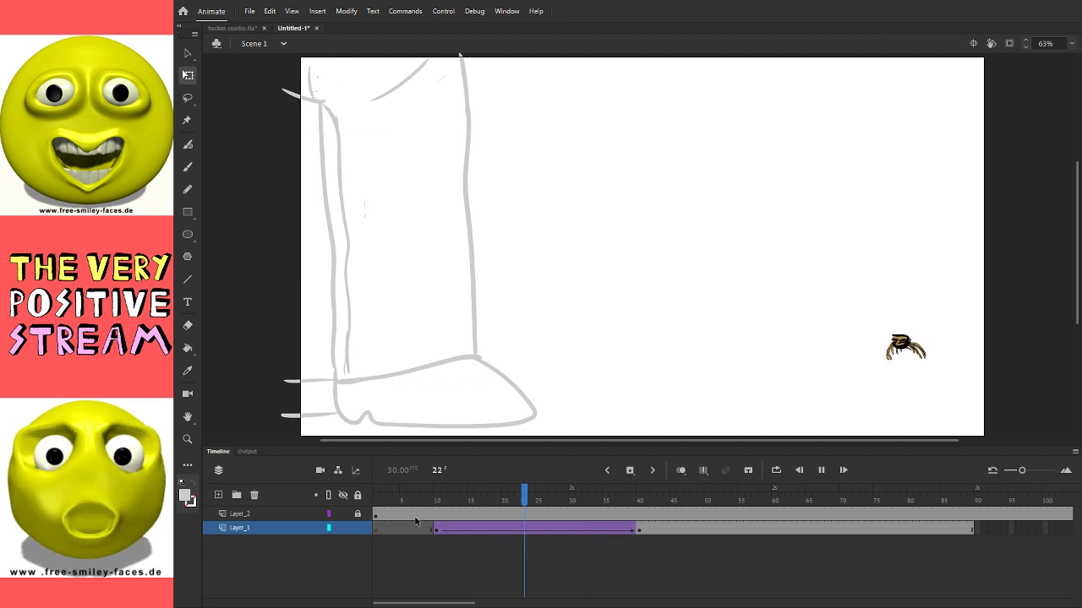
{"action": "left_click", "coordinate": [436, 529]}
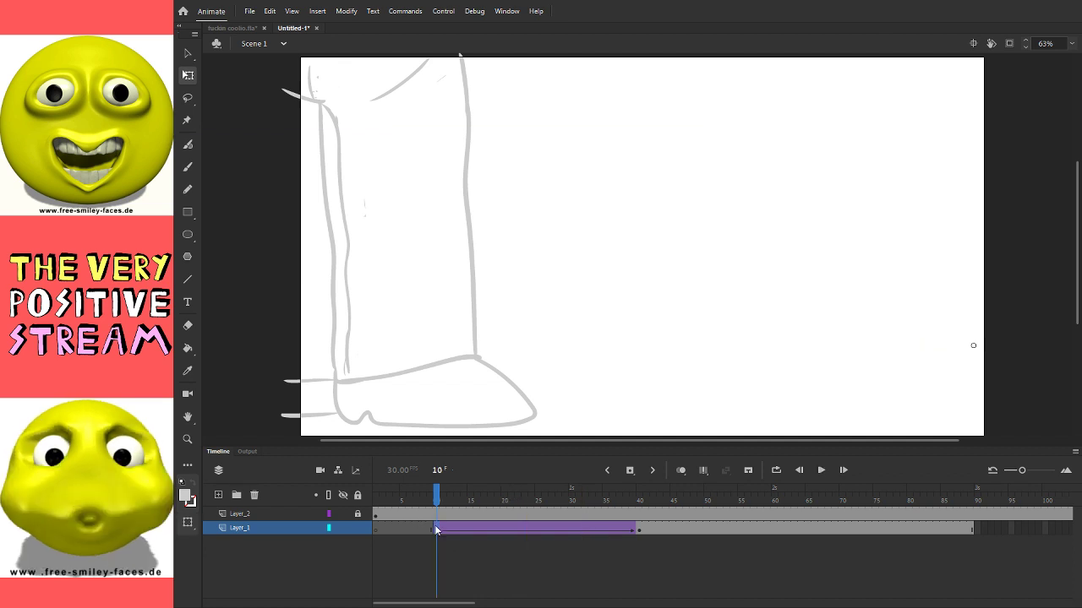
{"action": "key", "text": "Return"}
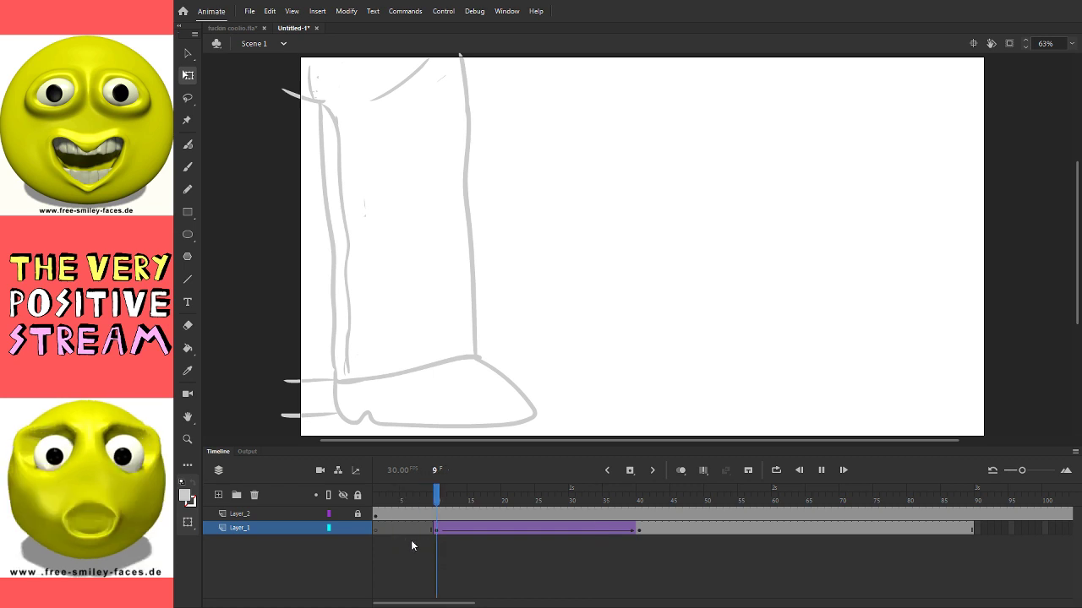
{"action": "key", "text": "Return"}
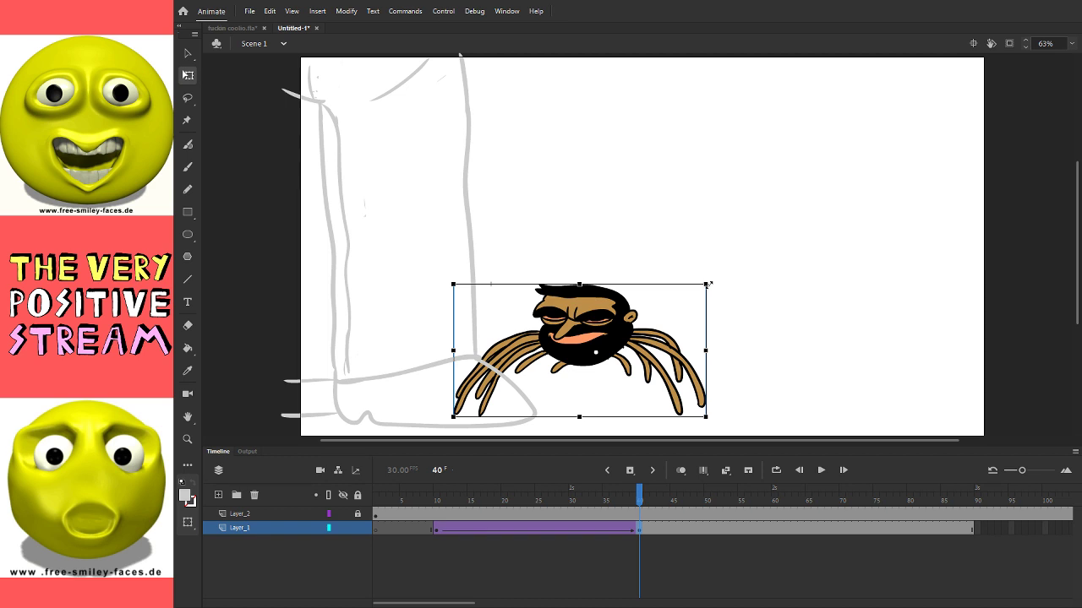
Step: Try rotating the character at frame 40 and at a new frame 45 keyframe, and undo both attempts
{"action": "left_click_drag", "start_coordinate": [709, 285], "coordinate": [720, 326]}
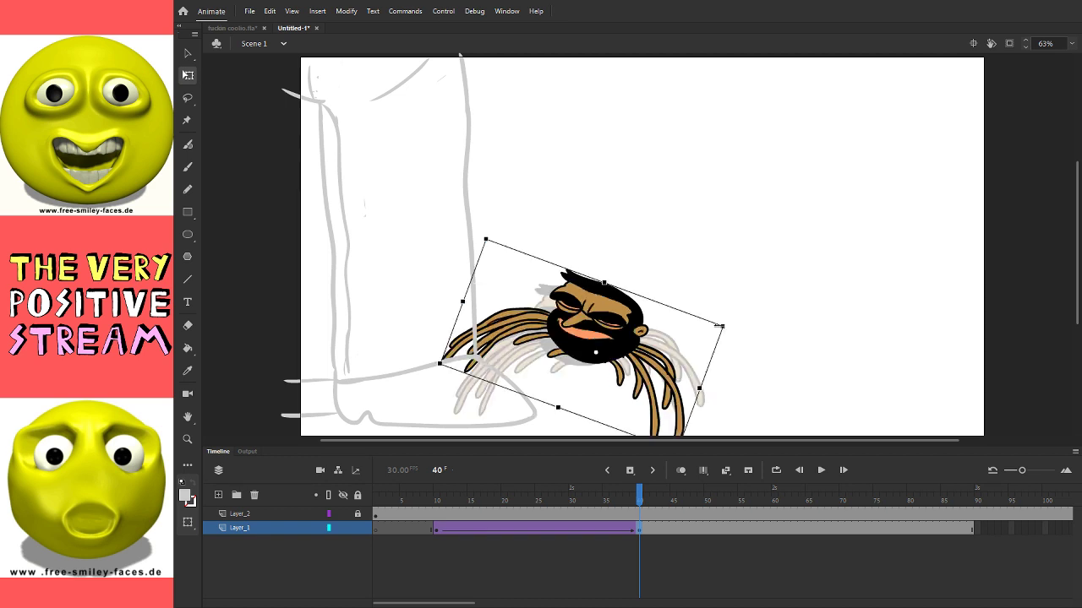
{"action": "key", "text": "ctrl+z"}
{"action": "left_click", "coordinate": [671, 531]}
{"action": "key", "text": "F6"}
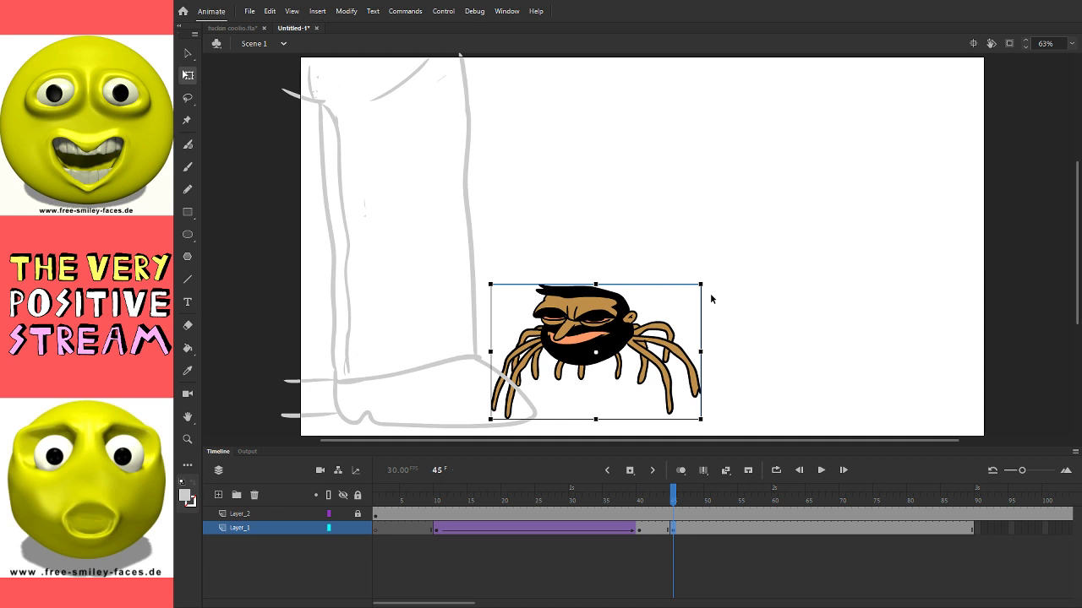
{"action": "left_click_drag", "start_coordinate": [711, 298], "coordinate": [518, 358]}
{"action": "key", "text": "ctrl+z"}
{"action": "key", "text": "ctrl+z"}
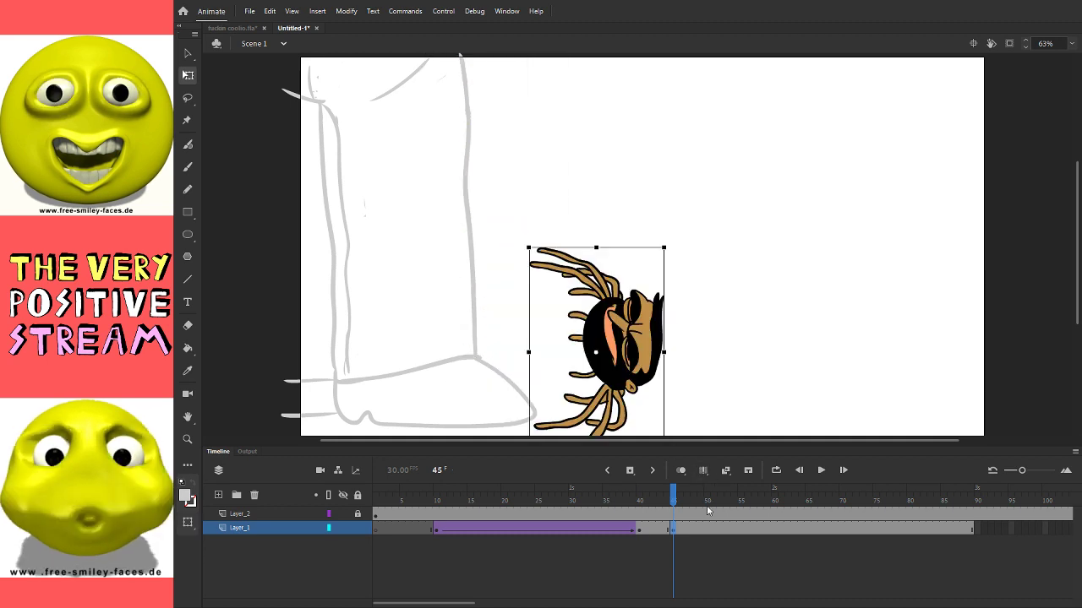
{"action": "key", "text": "ctrl+z"}
{"action": "key", "text": "ctrl+z"}
Step: Add a keyframe at frame 41, rotate the character clockwise and raise it against the sketched leg
{"action": "left_click", "coordinate": [650, 505]}
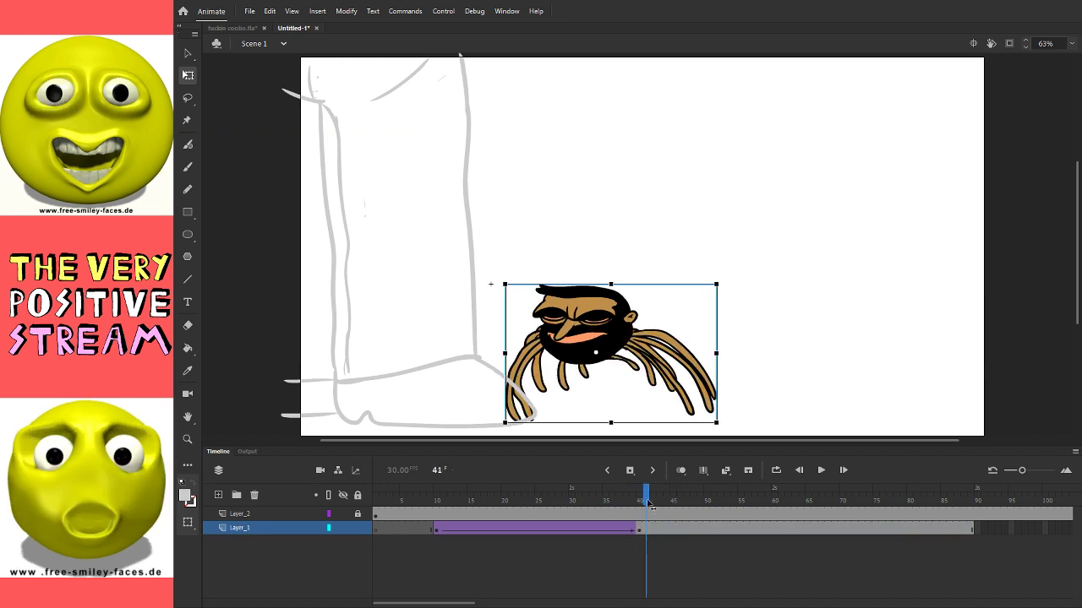
{"action": "left_click", "coordinate": [648, 531]}
{"action": "left_click_drag", "start_coordinate": [724, 290], "coordinate": [529, 321]}
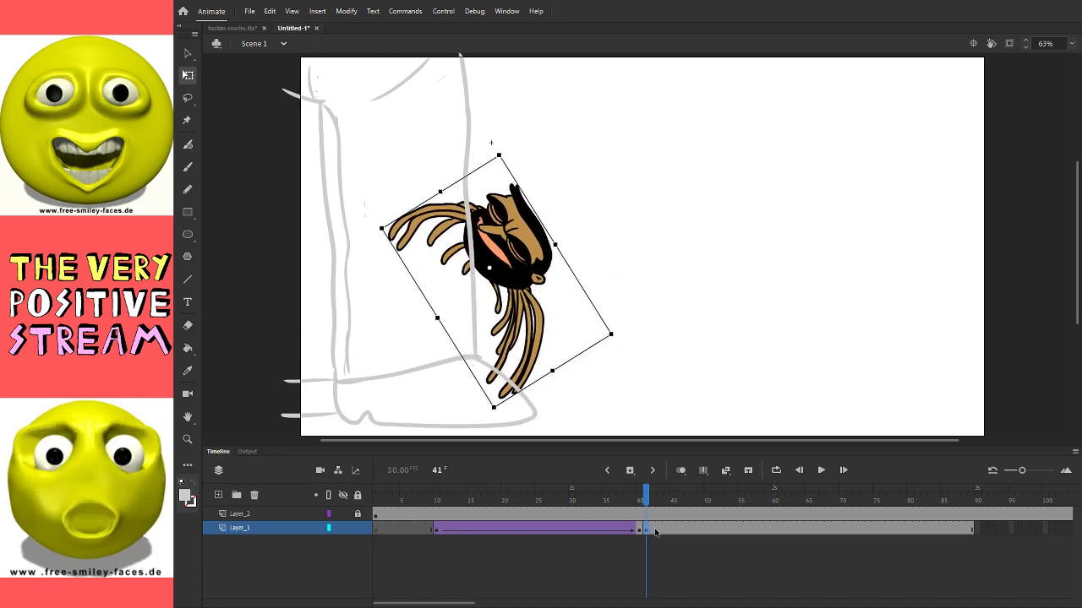
Step: Add a keyframe at frame 44, rotate the character nearly vertical and move it up the leg past the stage's top edge
{"action": "left_click", "coordinate": [667, 531]}
{"action": "key", "text": "F6"}
{"action": "left_click_drag", "start_coordinate": [622, 338], "coordinate": [567, 382]}
{"action": "left_click_drag", "start_coordinate": [520, 350], "coordinate": [505, 98]}
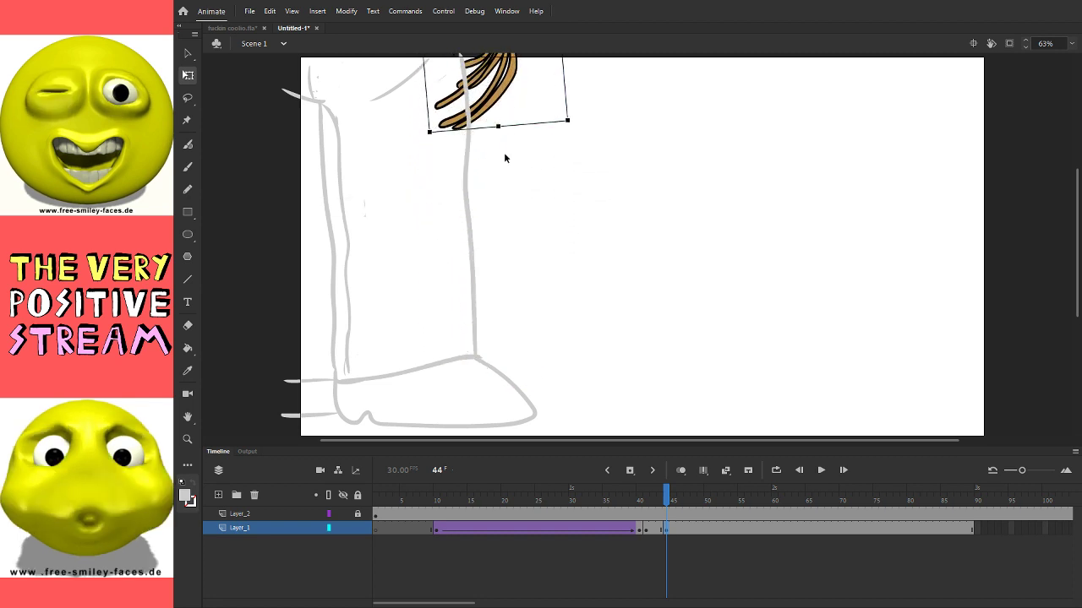
{"action": "mouse_move", "coordinate": [505, 174]}
{"action": "left_mouse_down"}
{"action": "mouse_move", "coordinate": [508, 260]}
{"action": "mouse_move", "coordinate": [507, 186]}
{"action": "left_mouse_up"}
Step: Create a classic tween on Layer_1 between the climbing keyframes at frames 41 and 44
{"action": "left_click", "coordinate": [652, 529]}
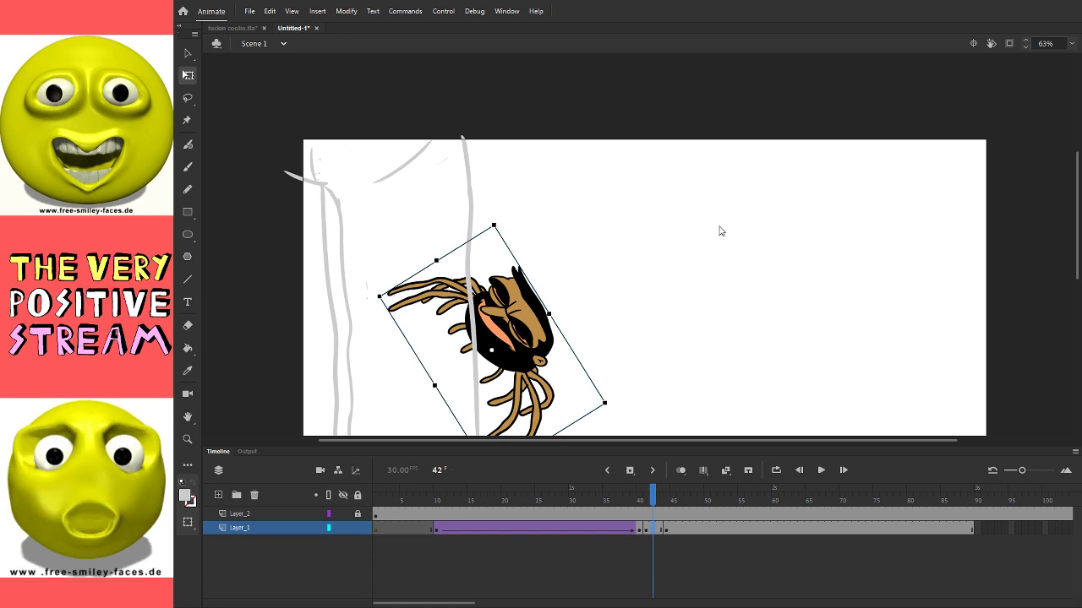
{"action": "key", "text": "ctrl+shift+d"}
{"action": "key", "text": "ctrl+z"}
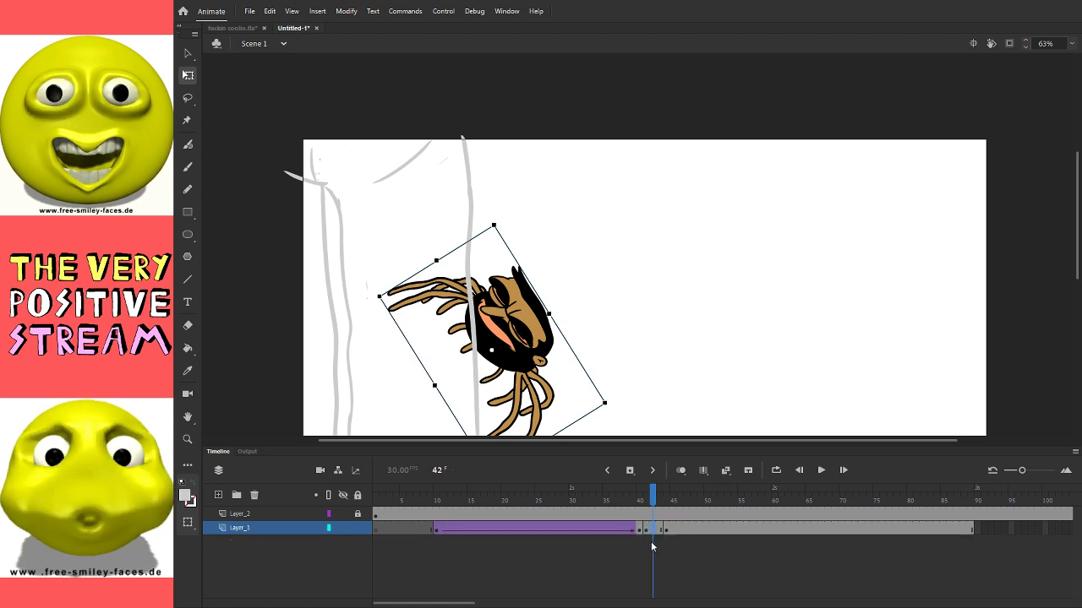
{"action": "key", "text": "ctrl+z"}
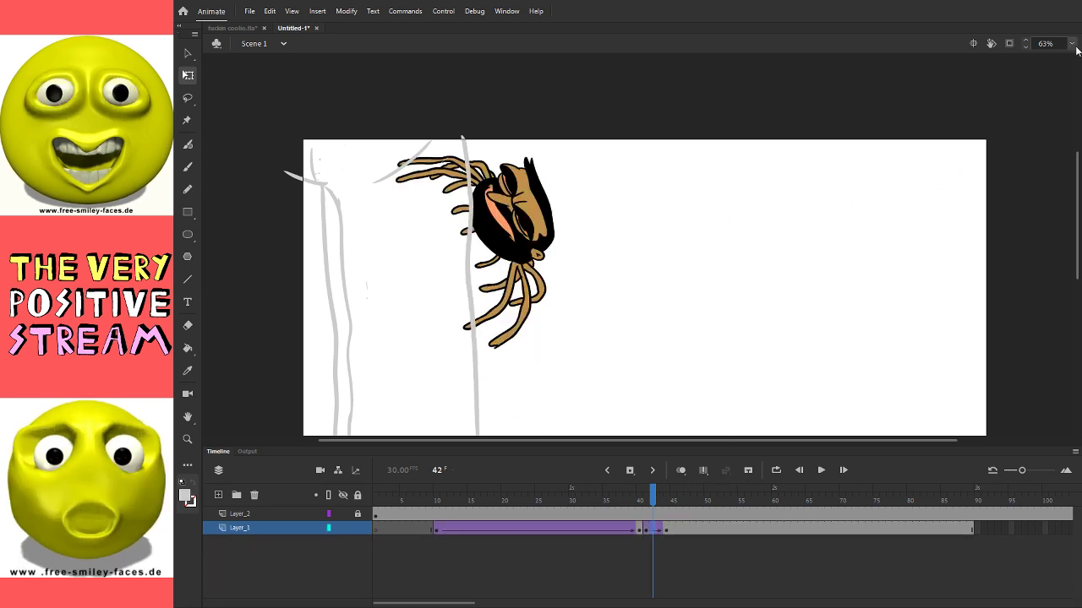
Step: Rotate the character above the stage at frame 44 slightly further clockwise, just past vertical
{"action": "scroll", "coordinate": [581, 309], "scroll_direction": "down", "scroll_amount": 2}
{"action": "key", "text": "period"}
{"action": "key", "text": "period"}
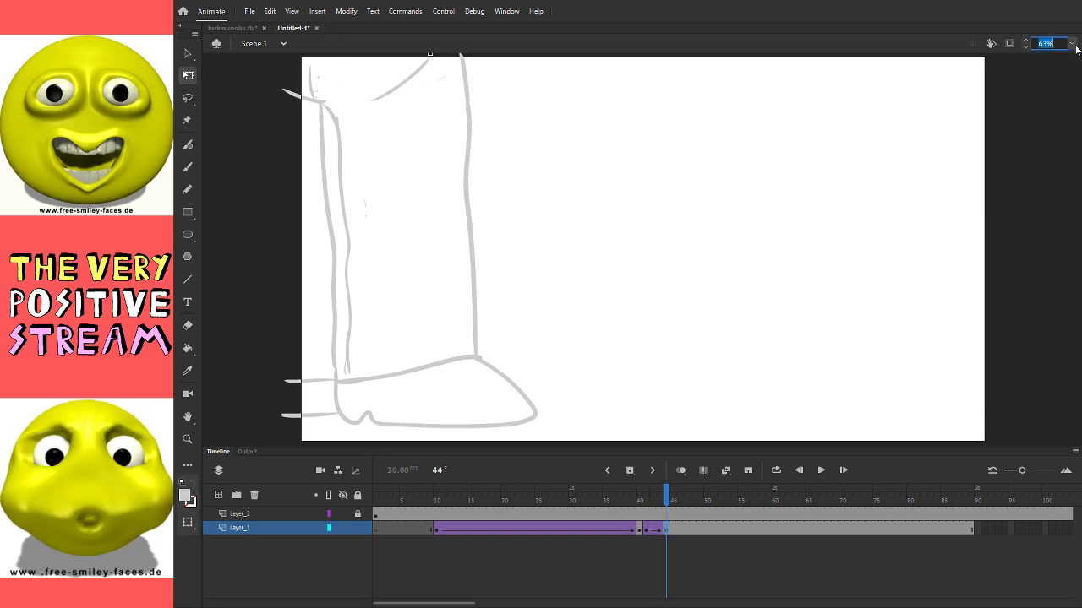
{"action": "left_click_drag", "start_coordinate": [620, 207], "coordinate": [608, 394]}
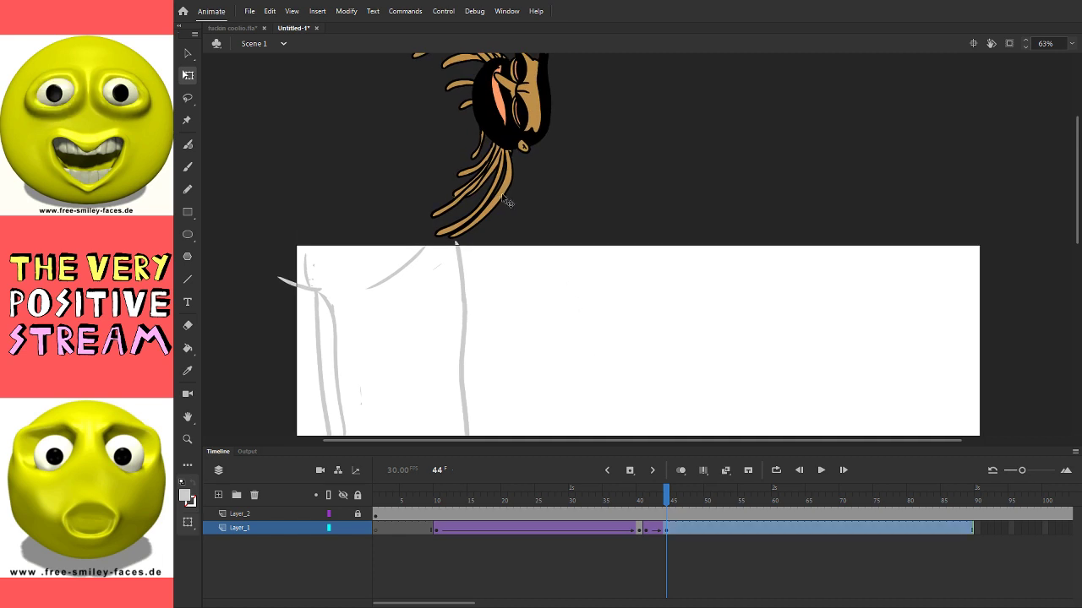
{"action": "left_click", "coordinate": [507, 203]}
{"action": "left_click_drag", "start_coordinate": [565, 234], "coordinate": [555, 259]}
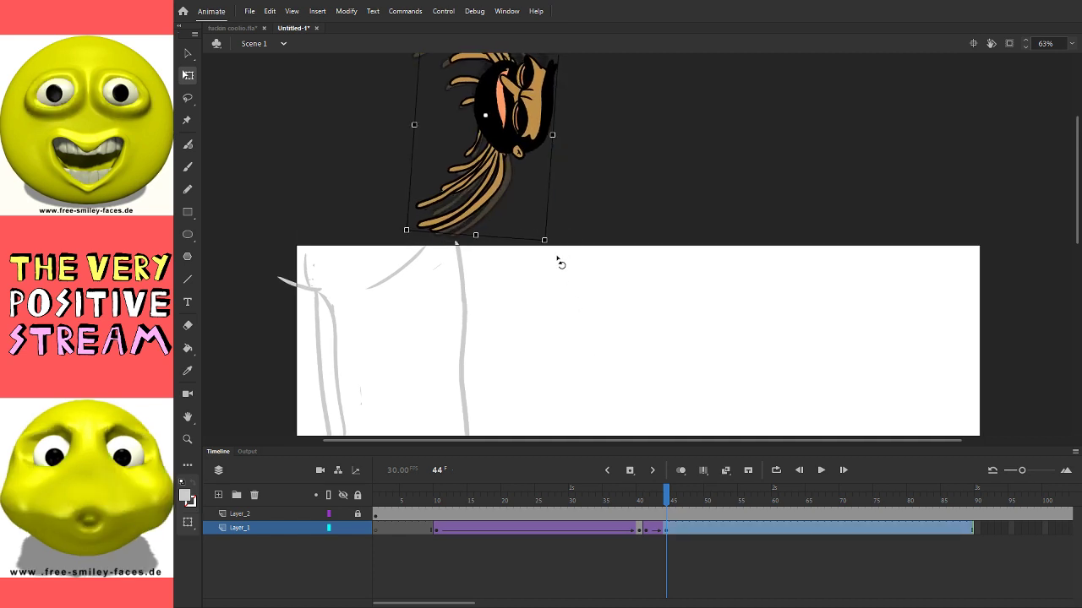
Step: Insert one extra frame after frame 40 on Layer_1 and add a classic tween from frame 40's pose into the climb
{"action": "left_click", "coordinate": [641, 493]}
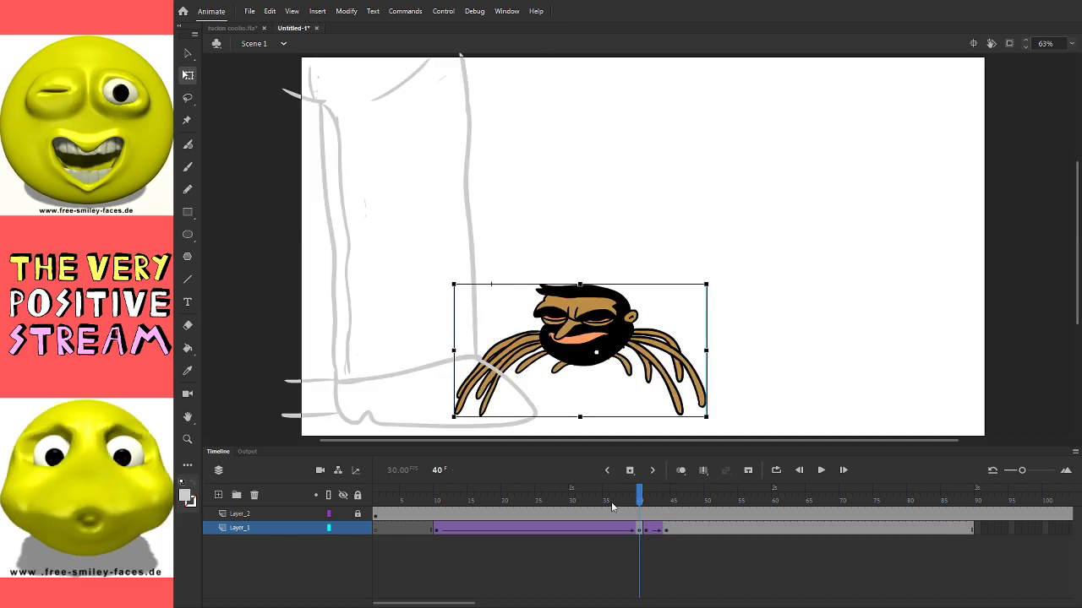
{"action": "left_click", "coordinate": [645, 494]}
{"action": "left_click", "coordinate": [642, 532]}
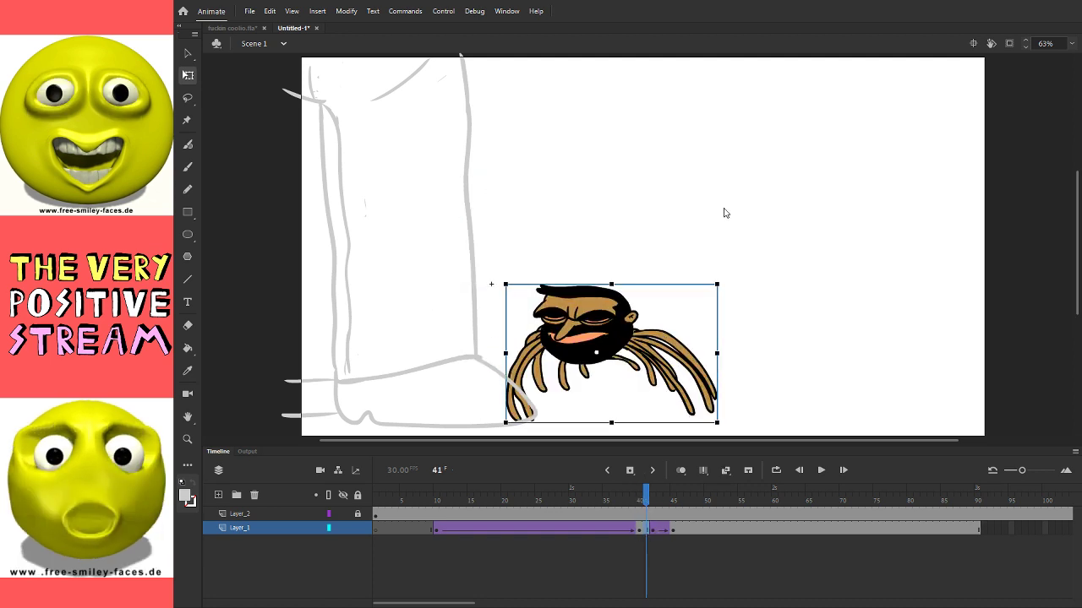
{"action": "left_click_drag", "start_coordinate": [645, 495], "coordinate": [684, 495]}
Step: Play the animation several times from the start to review the character's approach and climb
{"action": "key", "text": "Return"}
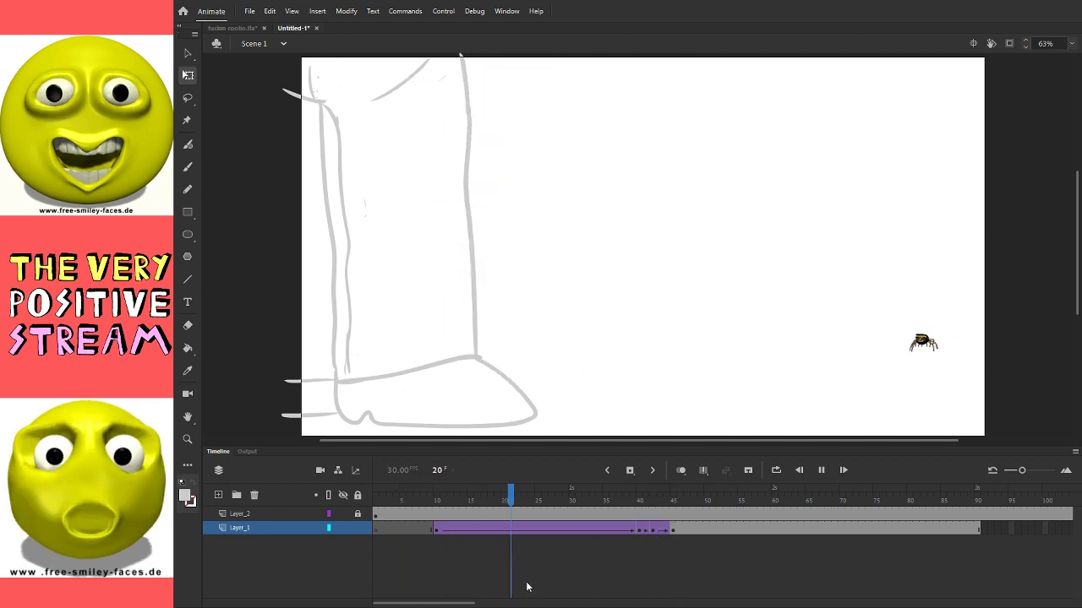
{"action": "left_click", "coordinate": [377, 507]}
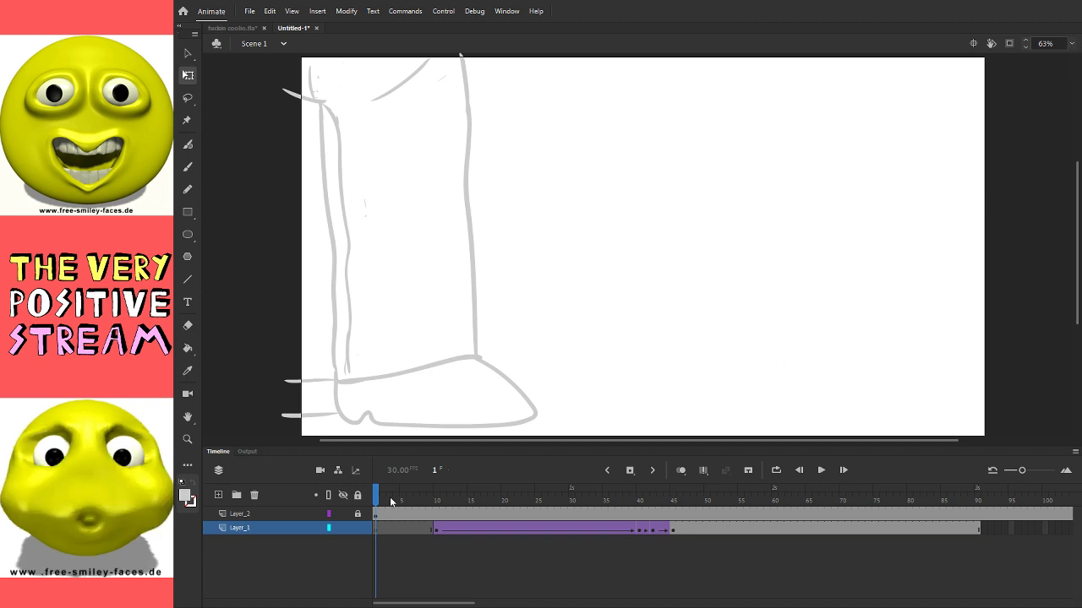
{"action": "key", "text": "Return"}
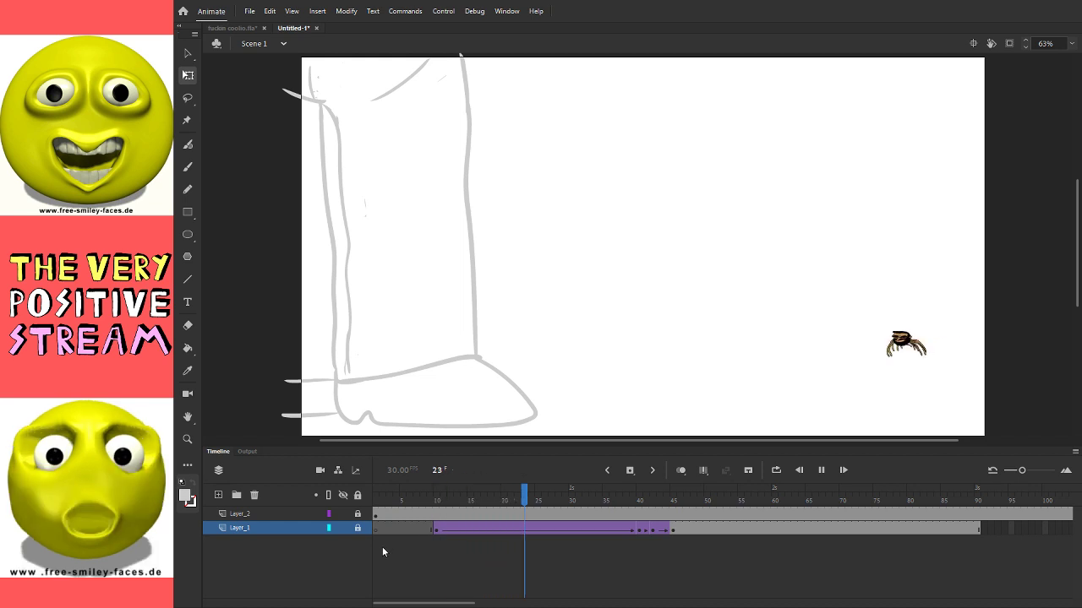
{"action": "left_click", "coordinate": [389, 487]}
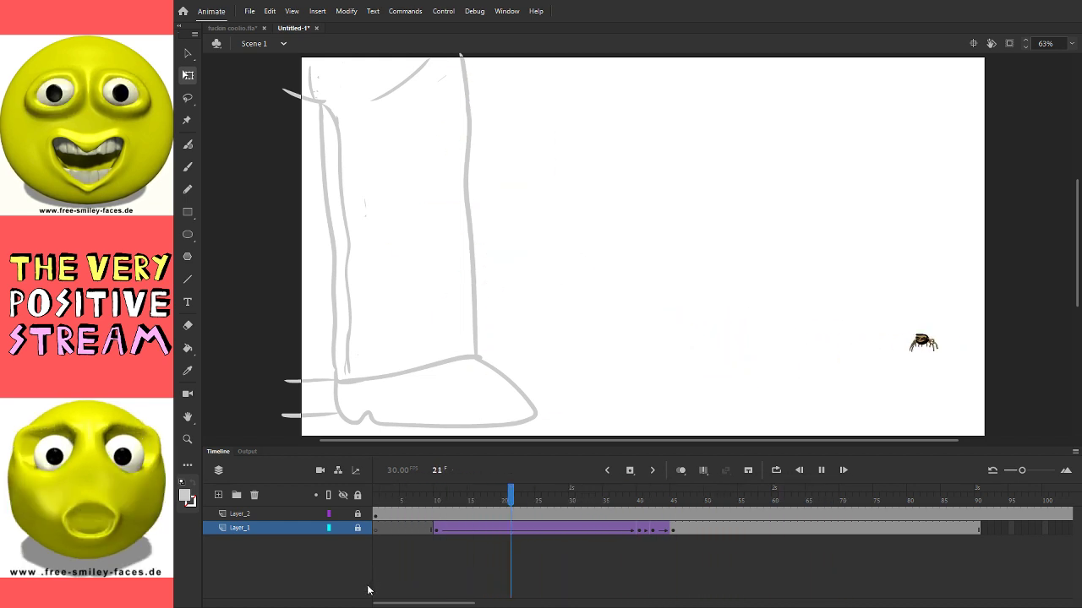
{"action": "key", "text": "Return"}
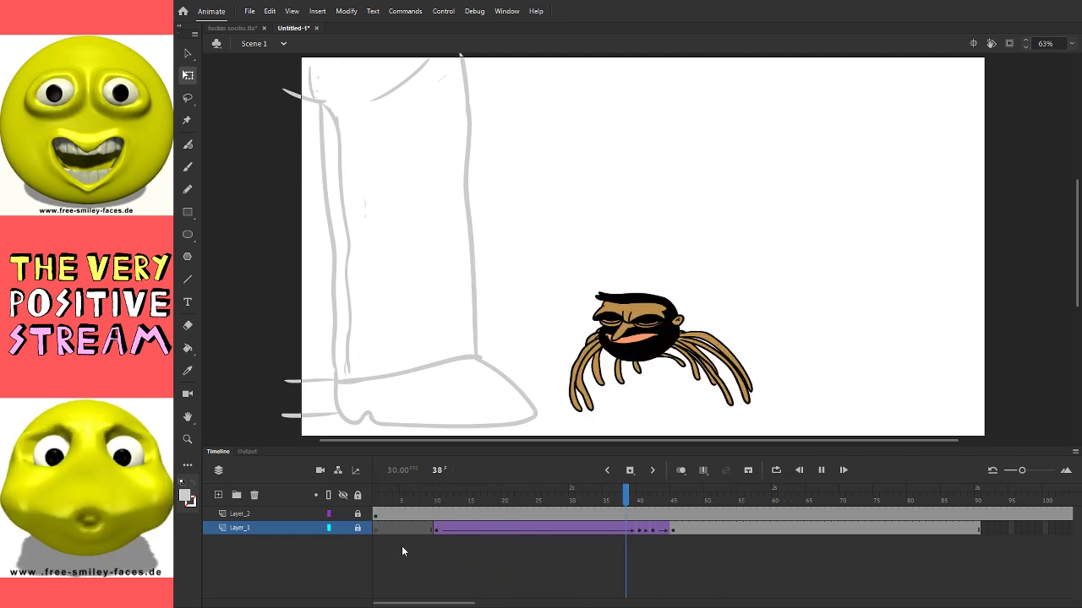
{"action": "key", "text": "Return"}
{"action": "left_click", "coordinate": [378, 500]}
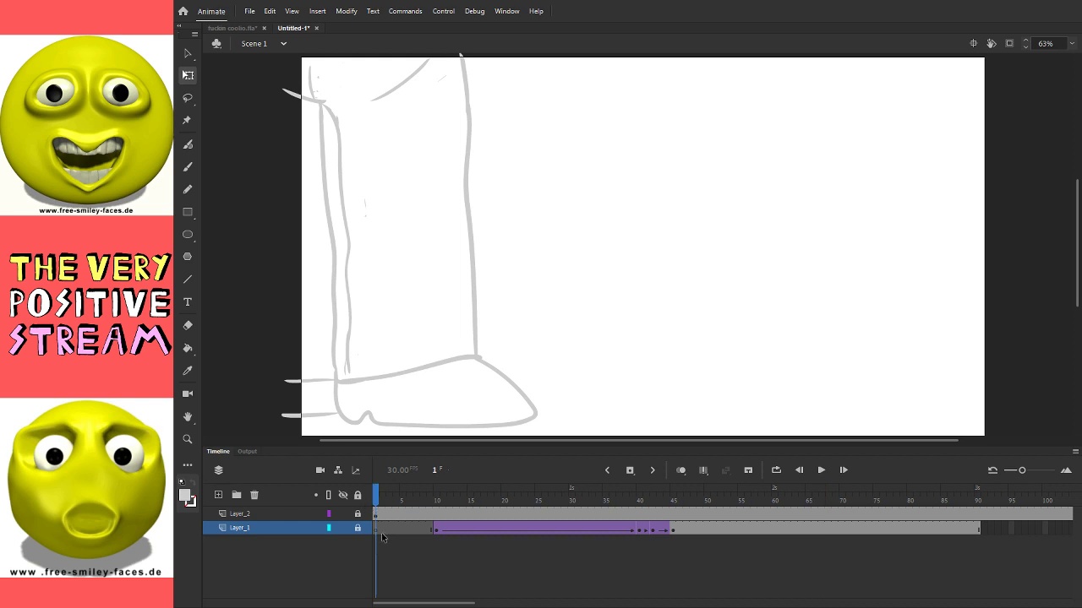
Step: Add a new layer above Layer_2 and draw a large filled rectangle over the middle of the sketched leg
{"action": "left_click", "coordinate": [253, 514]}
{"action": "left_click", "coordinate": [218, 495]}
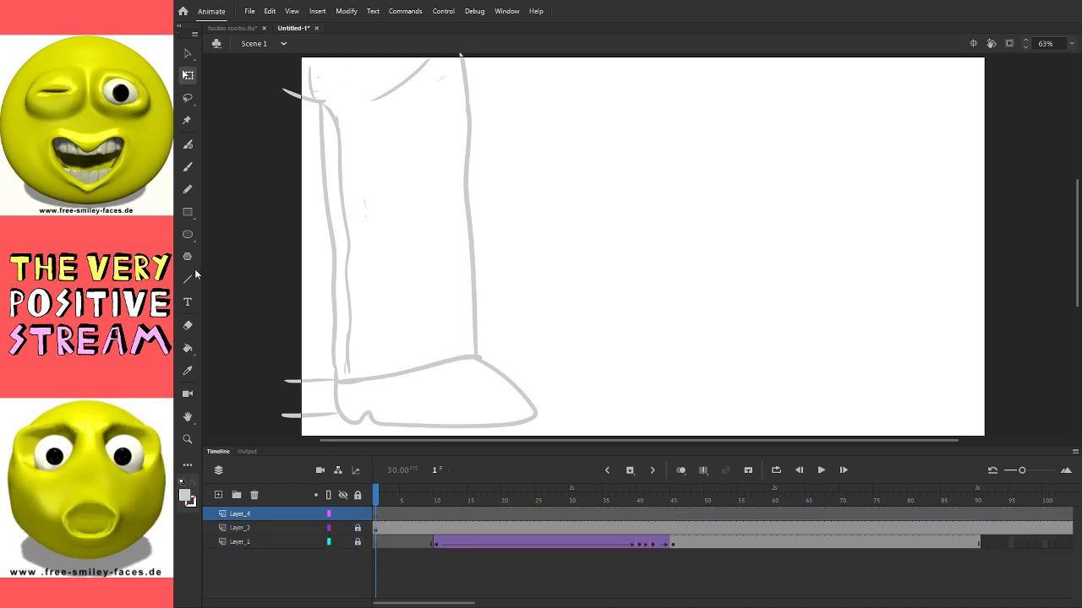
{"action": "key", "text": "t"}
{"action": "left_click", "coordinate": [708, 495]}
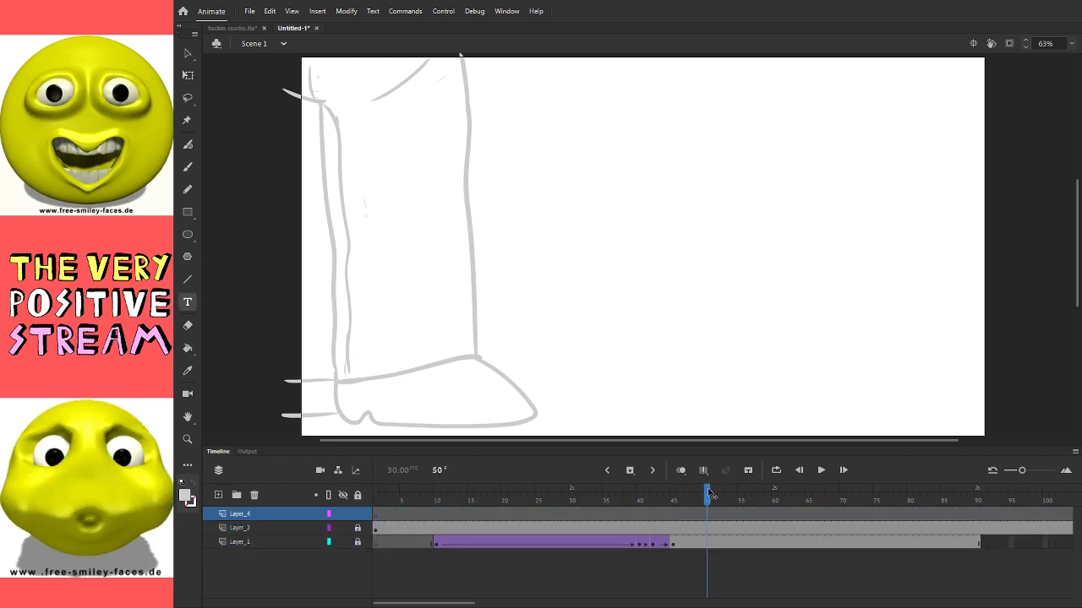
{"action": "left_click", "coordinate": [714, 543]}
{"action": "left_click", "coordinate": [720, 513]}
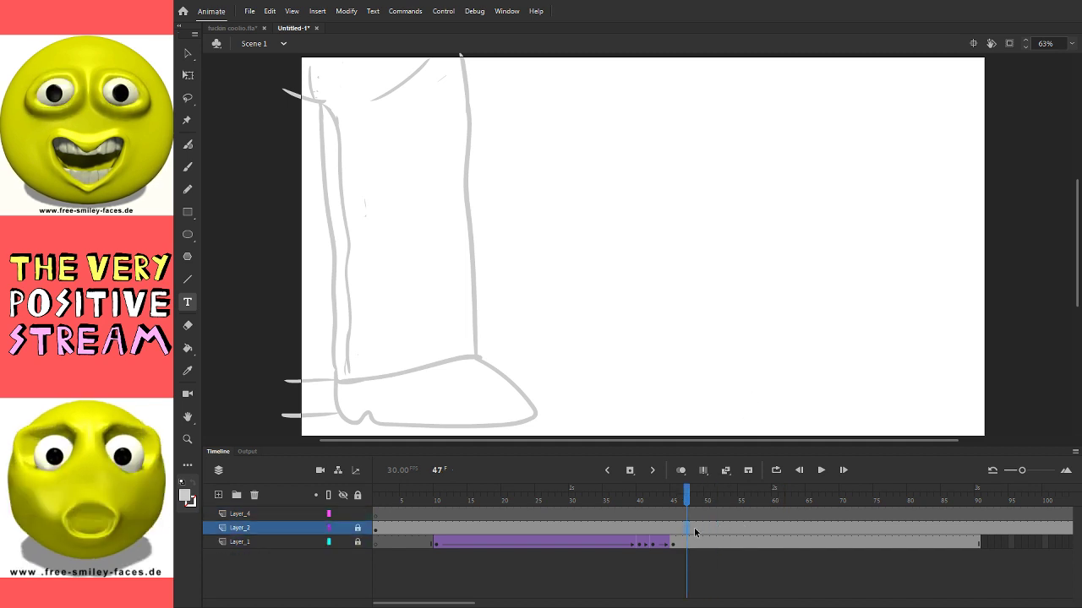
{"action": "key", "text": "r"}
{"action": "left_click_drag", "start_coordinate": [338, 168], "coordinate": [672, 363]}
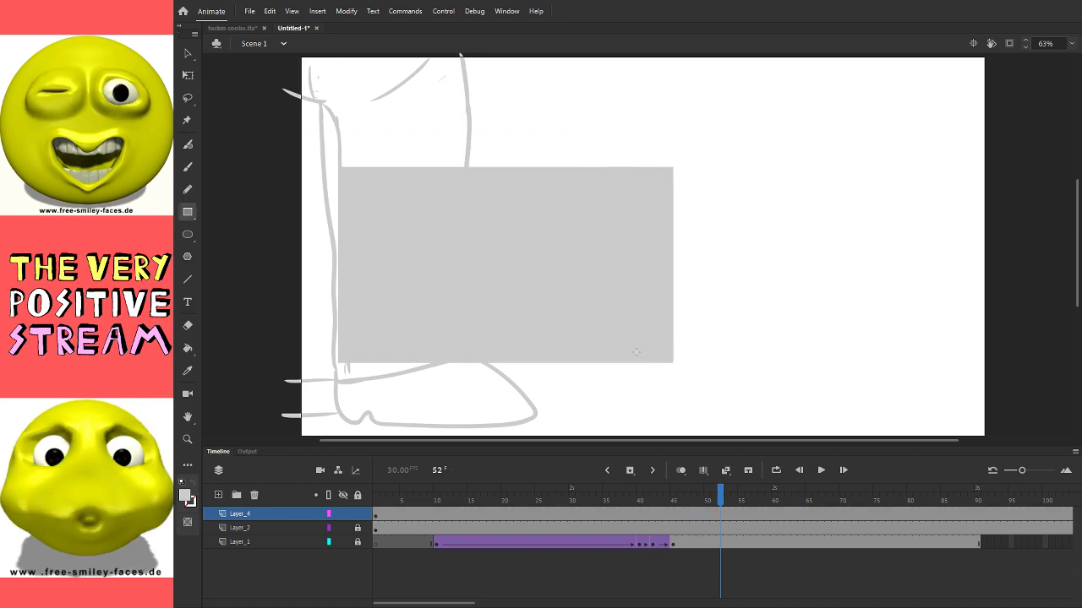
Step: Fill the rectangle with black, centre it on the stage and enlarge it beyond the stage edges
{"action": "left_click", "coordinate": [188, 75]}
{"action": "left_click", "coordinate": [386, 302]}
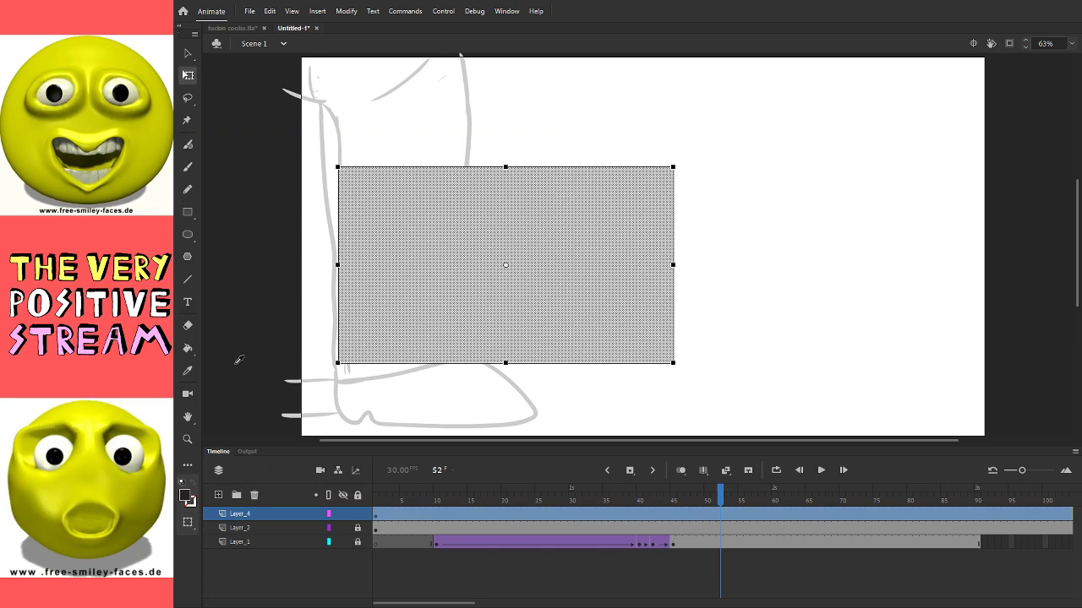
{"action": "left_click", "coordinate": [228, 368]}
{"action": "key", "text": "ctrl+alt+2"}
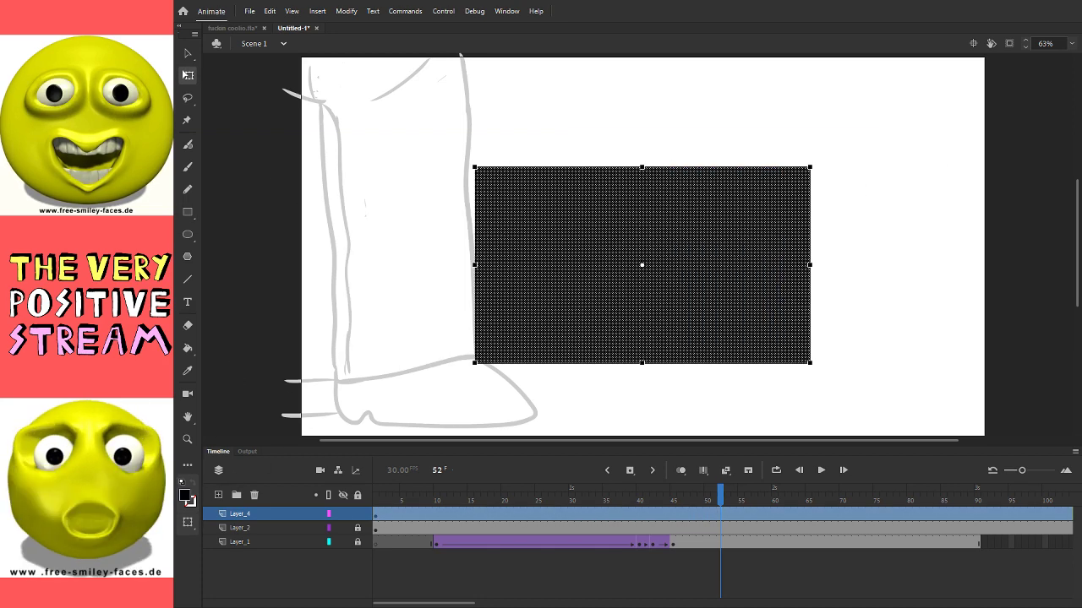
{"action": "key", "text": "ctrl+alt+shift+9"}
{"action": "key", "text": "ctrl+alt+5"}
{"action": "left_click_drag", "start_coordinate": [997, 61], "coordinate": [1012, 54]}
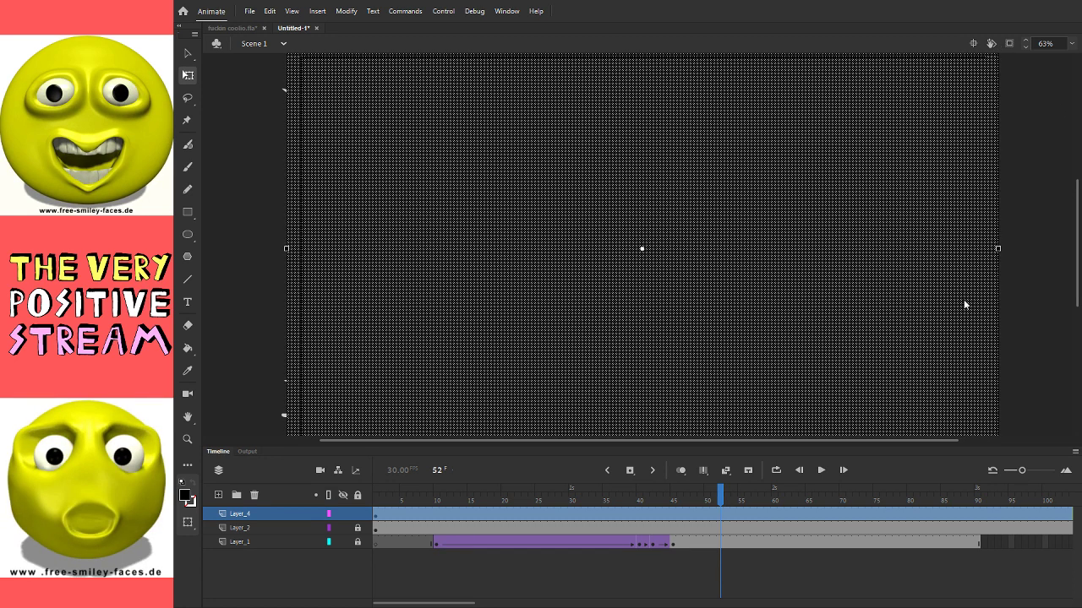
Step: Convert the black rectangle to a symbol and set its Layer_4 keyframes at frames 57 and 71, leaving the earlier frames empty
{"action": "key", "text": "ctrl+shift+a"}
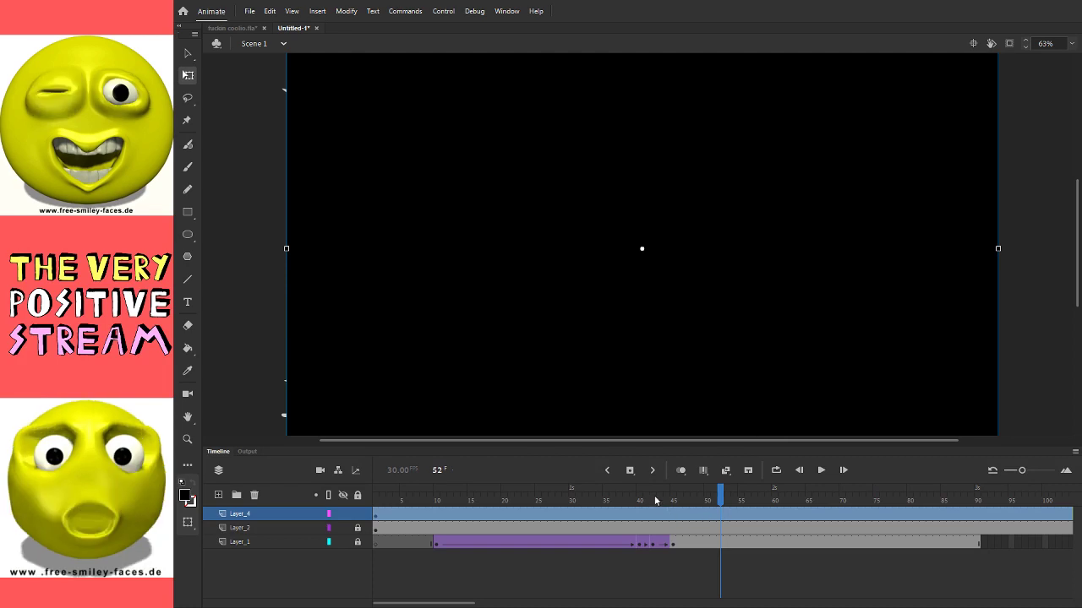
{"action": "left_click", "coordinate": [695, 499]}
{"action": "left_click", "coordinate": [726, 514]}
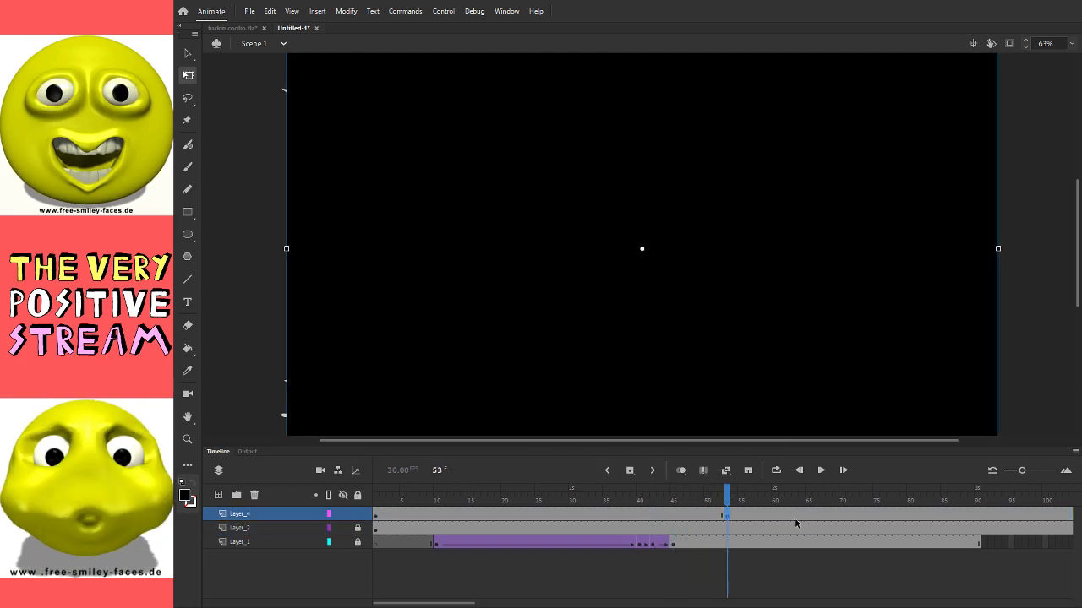
{"action": "left_click", "coordinate": [741, 514]}
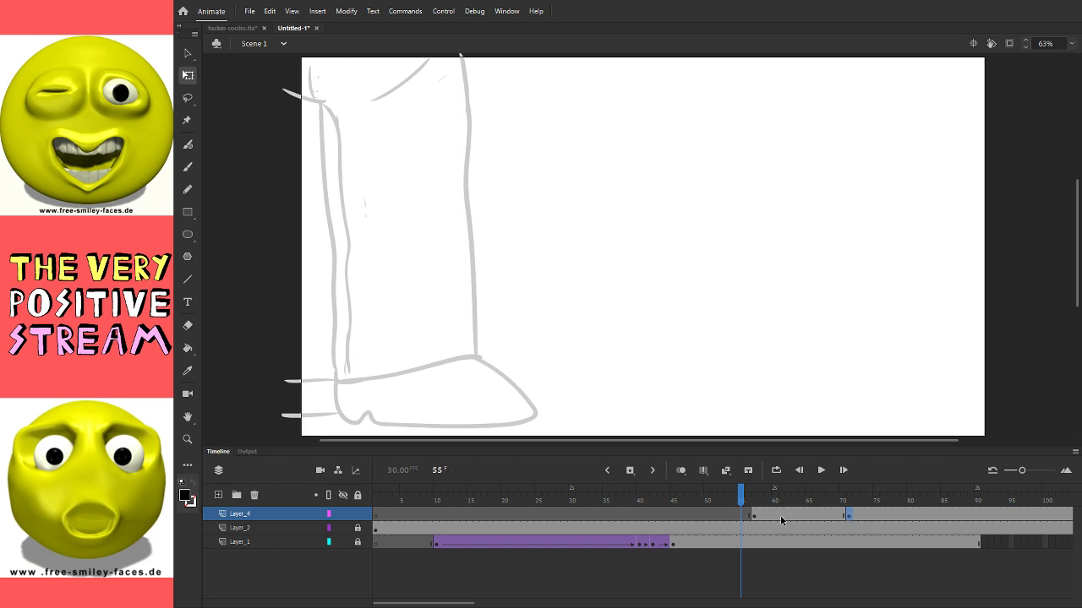
Step: Make the black overlay fully transparent at frame 57, create a classic tween to frame 71 and scrub through the fade
{"action": "left_click", "coordinate": [780, 521]}
{"action": "double_click", "coordinate": [781, 515]}
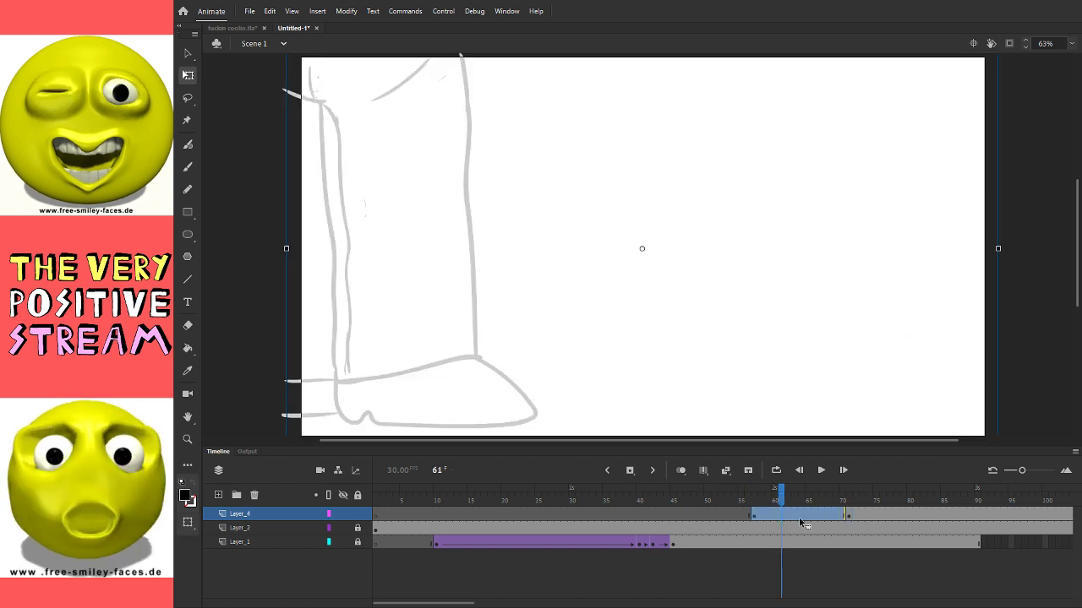
{"action": "left_click", "coordinate": [733, 515]}
{"action": "left_click", "coordinate": [777, 522]}
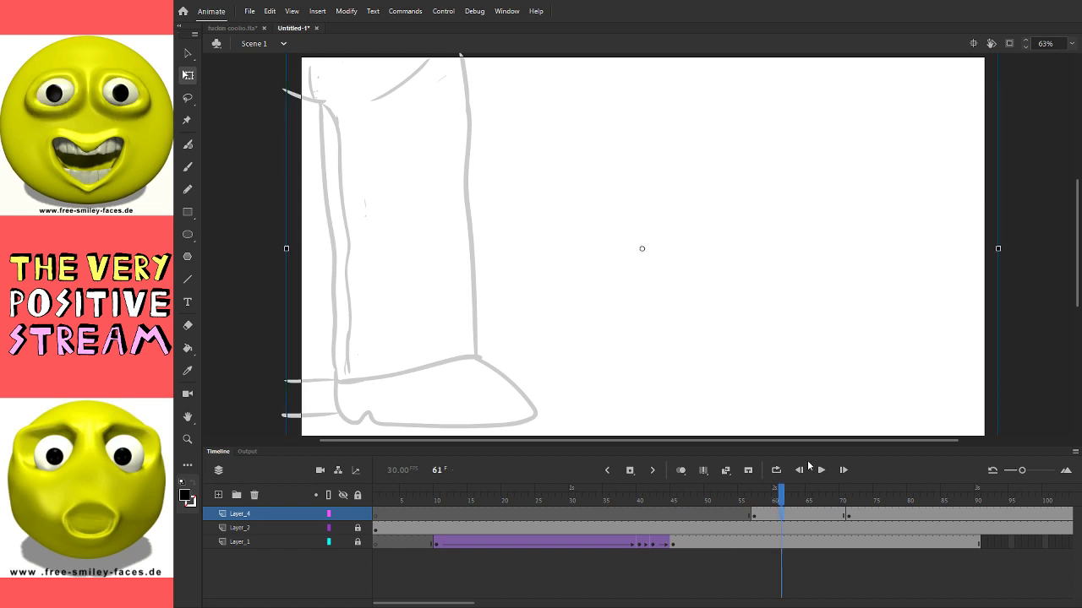
{"action": "right_click", "coordinate": [877, 193]}
{"action": "left_click", "coordinate": [865, 301]}
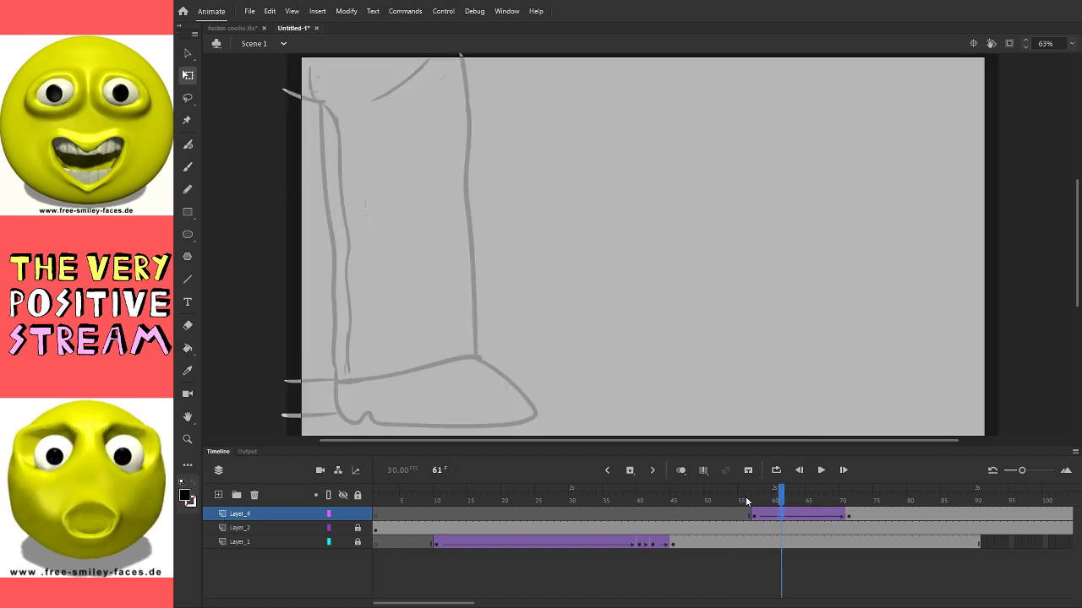
{"action": "left_click_drag", "start_coordinate": [748, 503], "coordinate": [799, 518]}
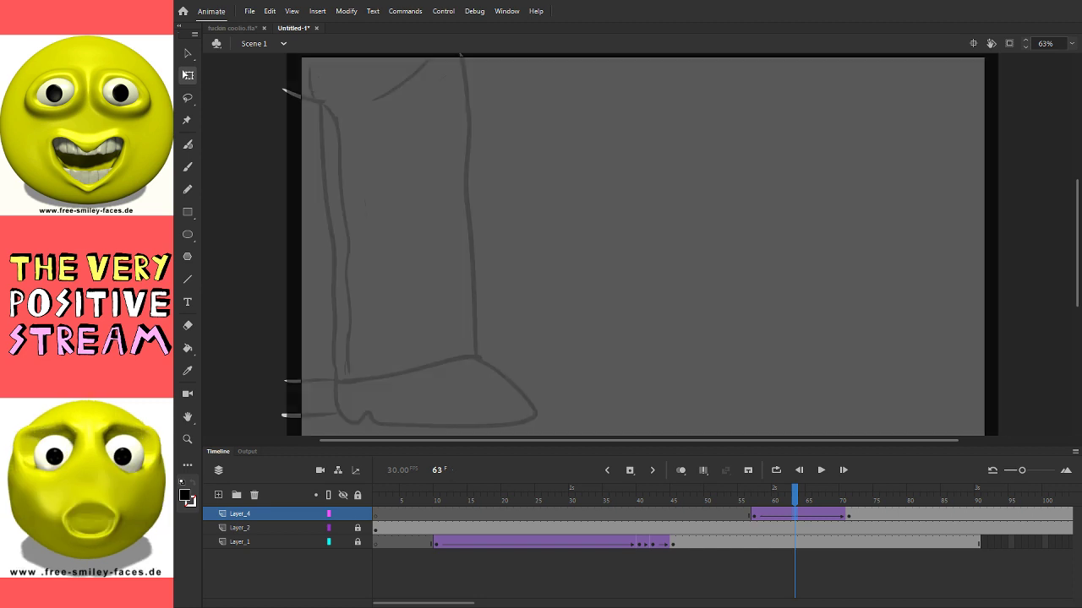
Step: Lock Layer_4, add a new layer above it and enter the text "ADAM VIRUS... yea..." on the stage
{"action": "left_click", "coordinate": [338, 515]}
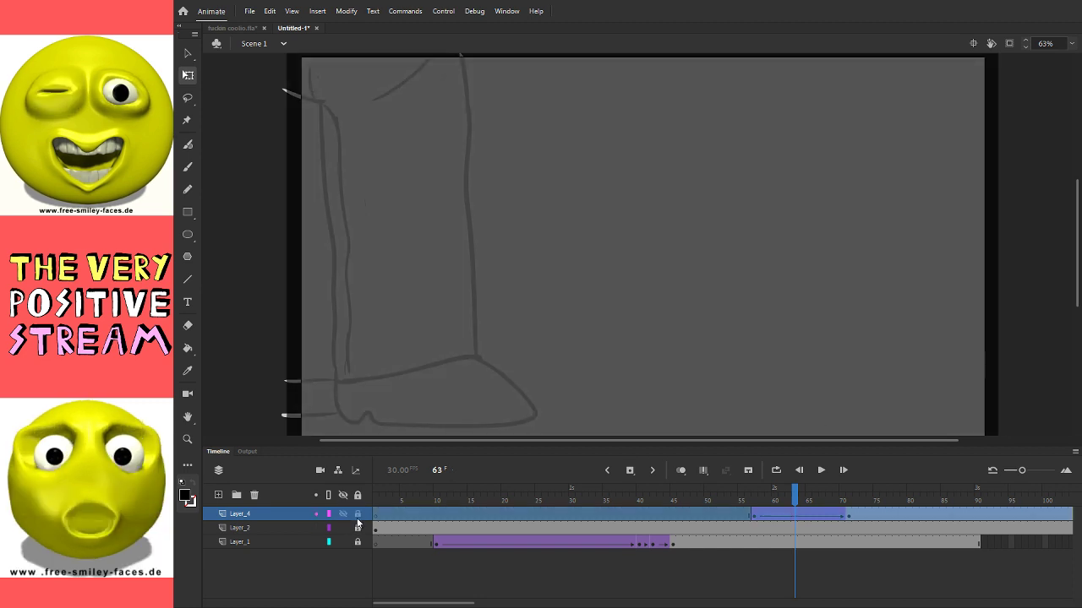
{"action": "left_click", "coordinate": [218, 495]}
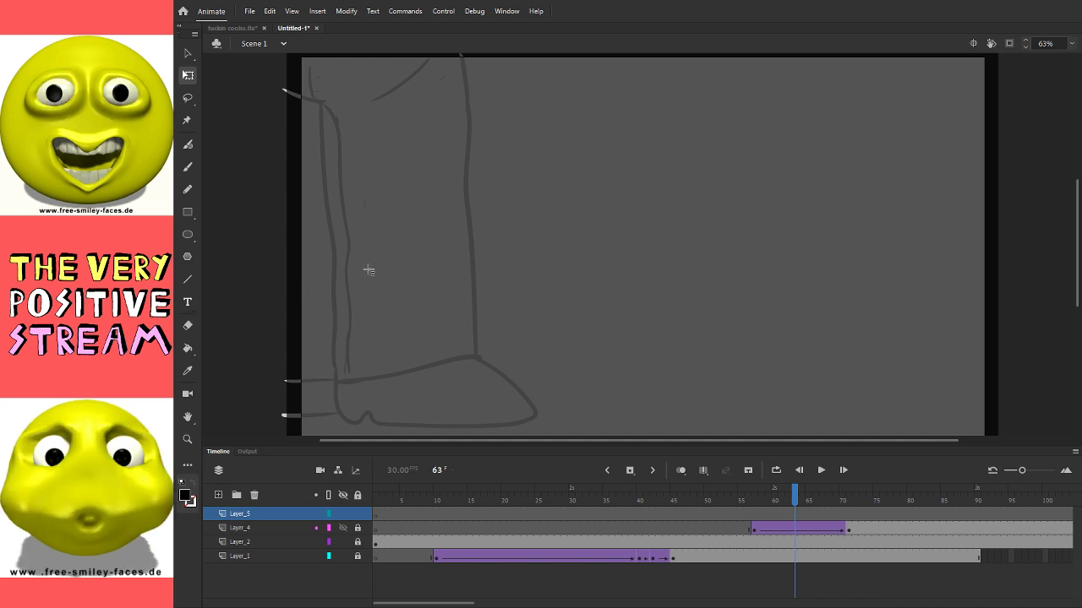
{"action": "key", "text": "t"}
{"action": "left_click", "coordinate": [409, 232]}
{"action": "type", "text": "ADA"}
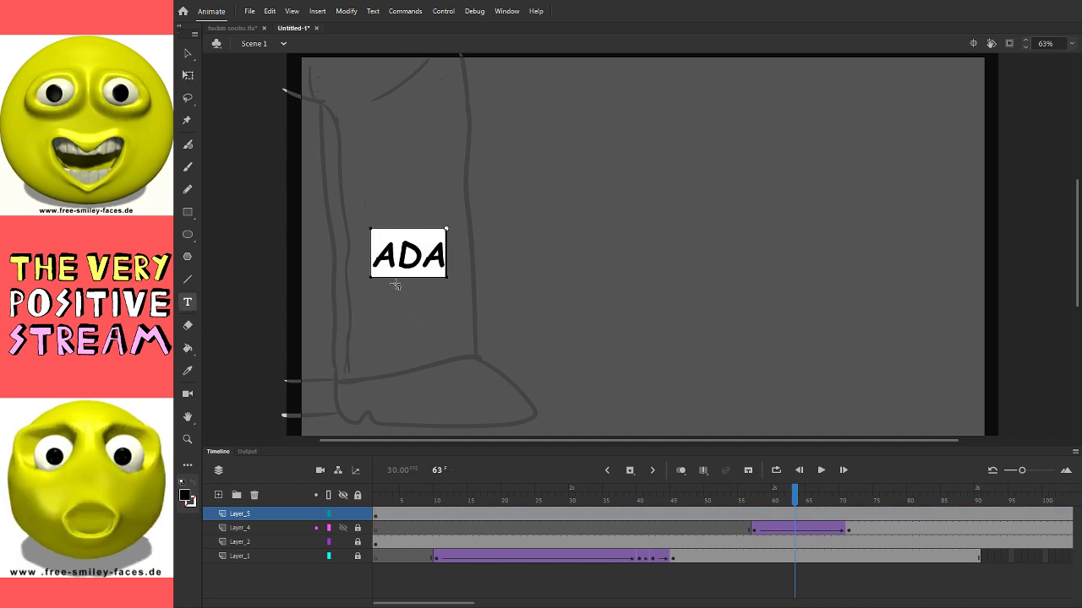
{"action": "type", "text": "M VIRUS"}
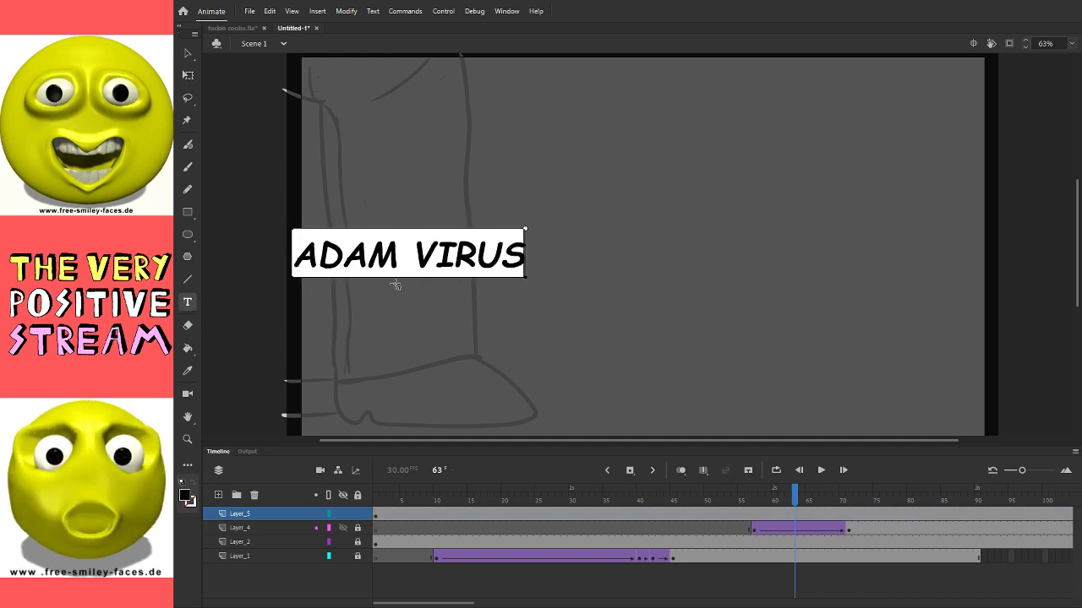
{"action": "type", "text": "... yea"}
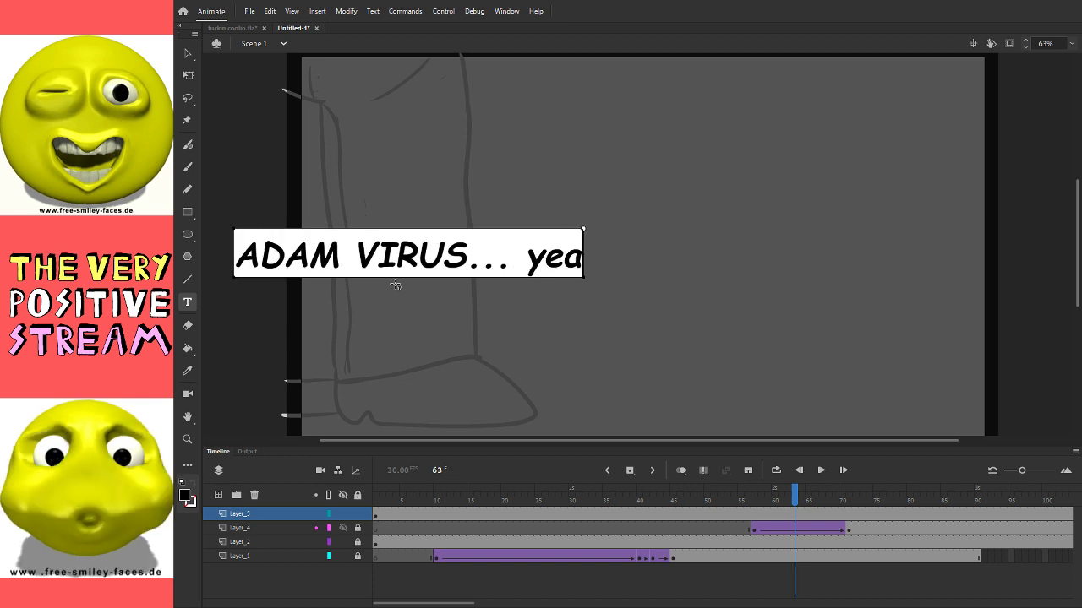
{"action": "type", "text": "..."}
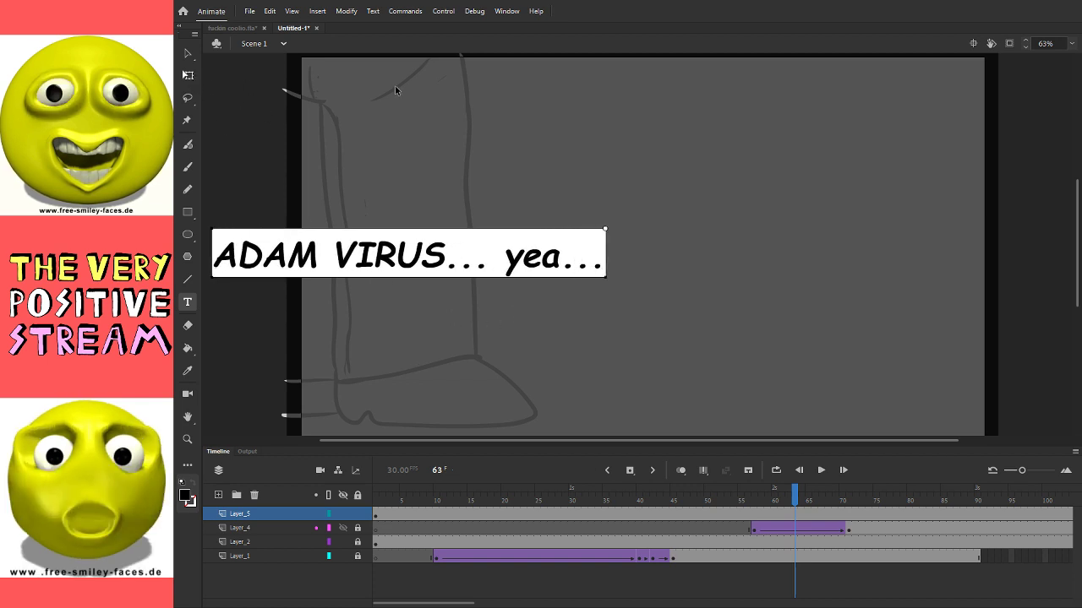
Step: Centre the "ADAM VIRUS... yea..." text on the stage and colour it bright green
{"action": "left_click", "coordinate": [188, 74]}
{"action": "key", "text": "ctrl+alt+2"}
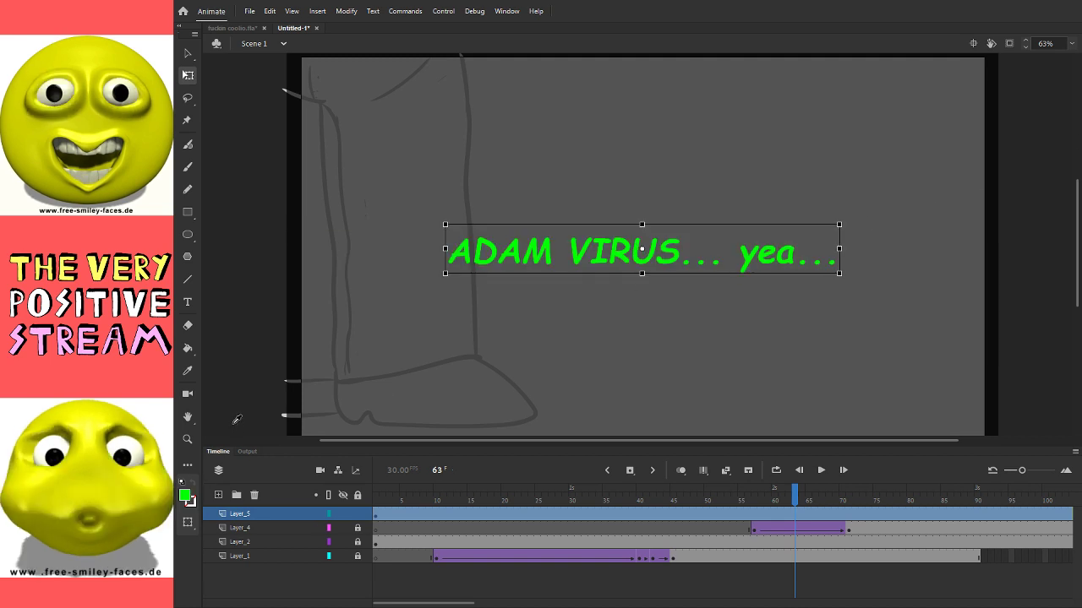
Step: Colour the "ADAM VIRUS... yea..." title blue and check it against the fade up to frame 71
{"action": "left_click", "coordinate": [761, 505]}
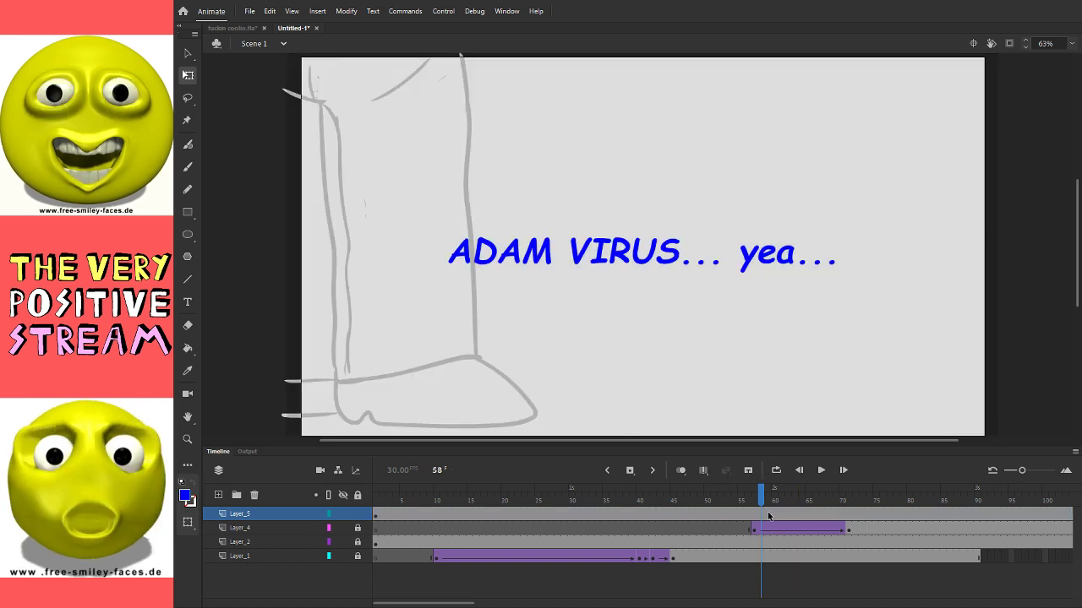
{"action": "left_click", "coordinate": [771, 515]}
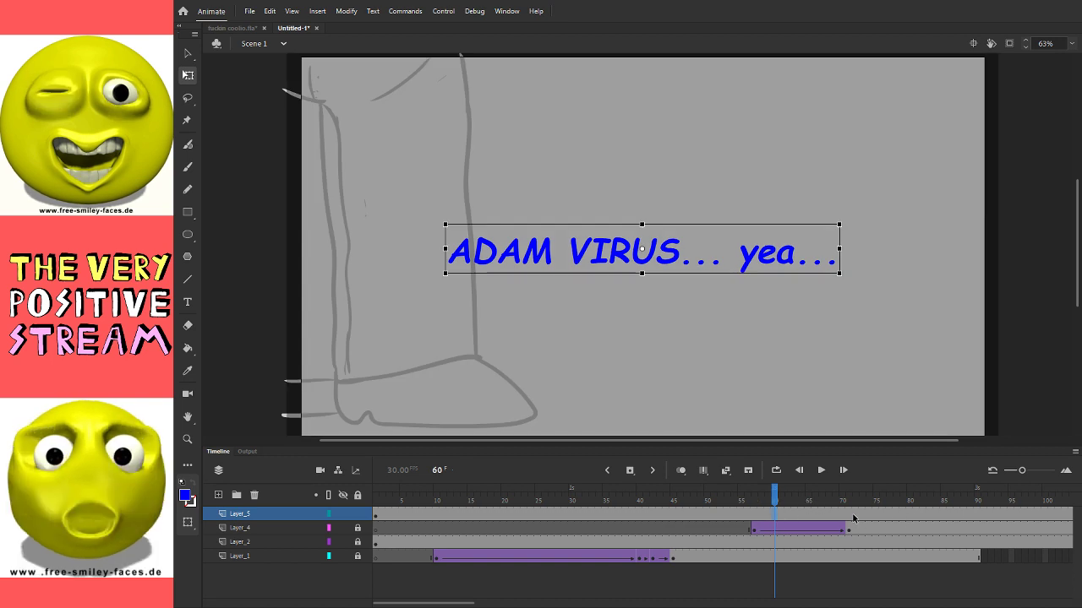
{"action": "left_click", "coordinate": [855, 515]}
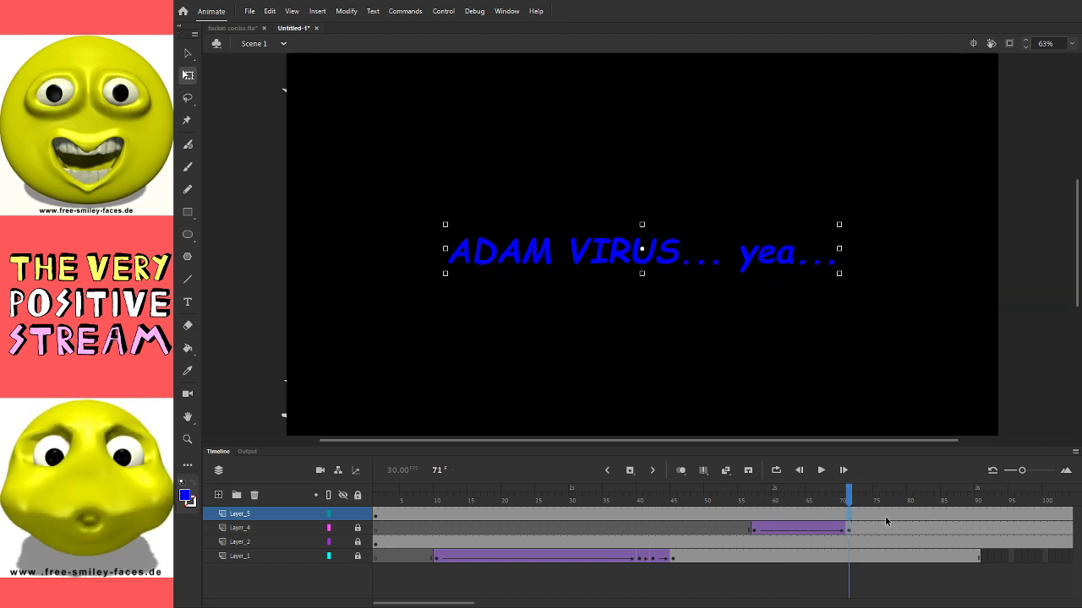
Step: Add a Layer_5 keyframe at frame 76, add the second line "so what?" to the title and move the text slightly up and right
{"action": "left_click", "coordinate": [188, 304]}
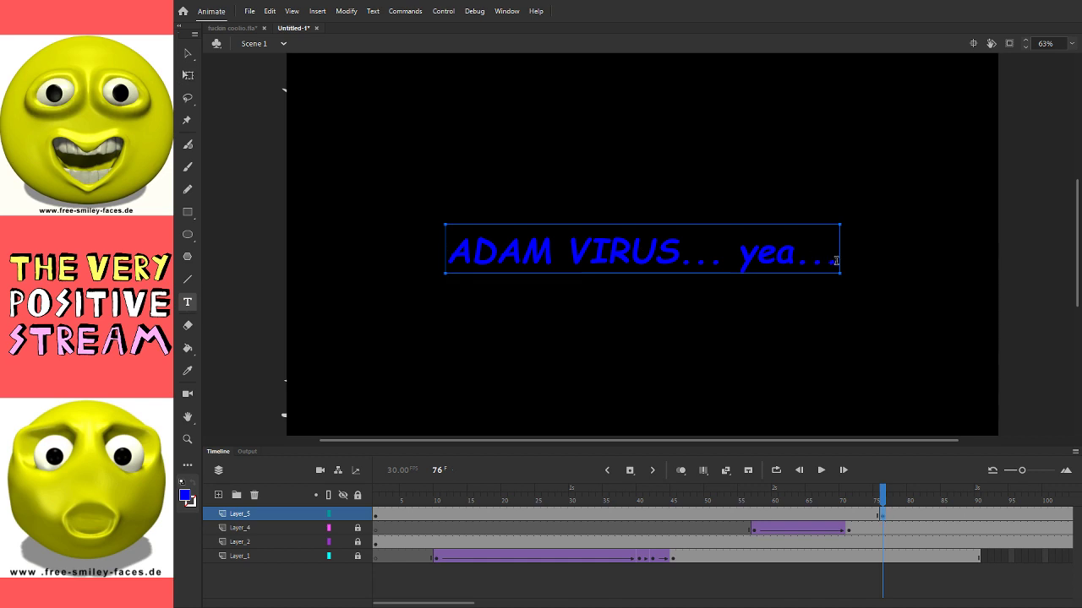
{"action": "left_click", "coordinate": [837, 254]}
{"action": "key", "text": "Return"}
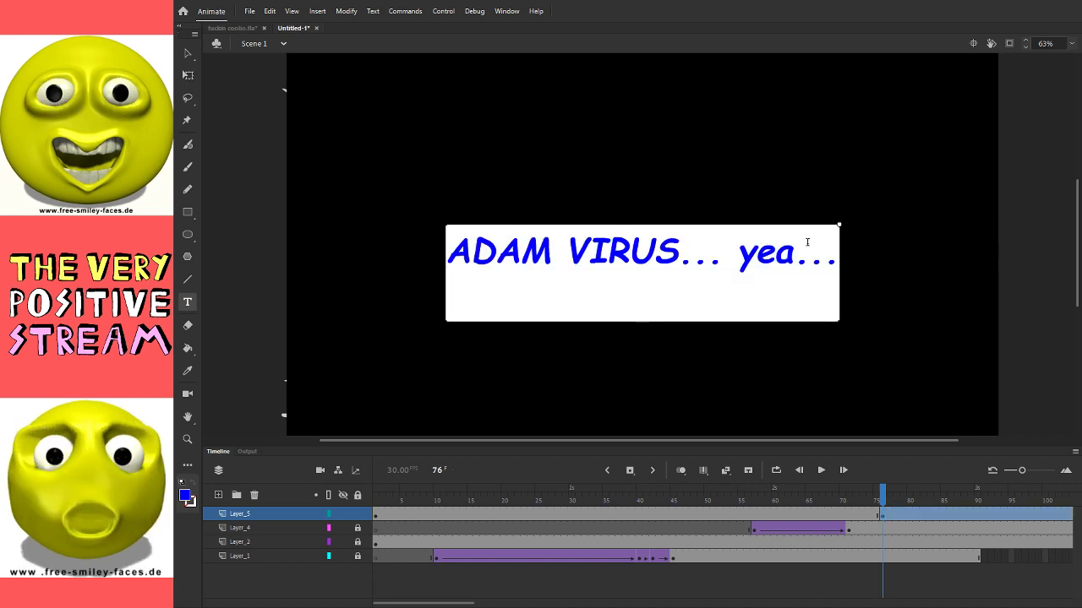
{"action": "type", "text": "so what"}
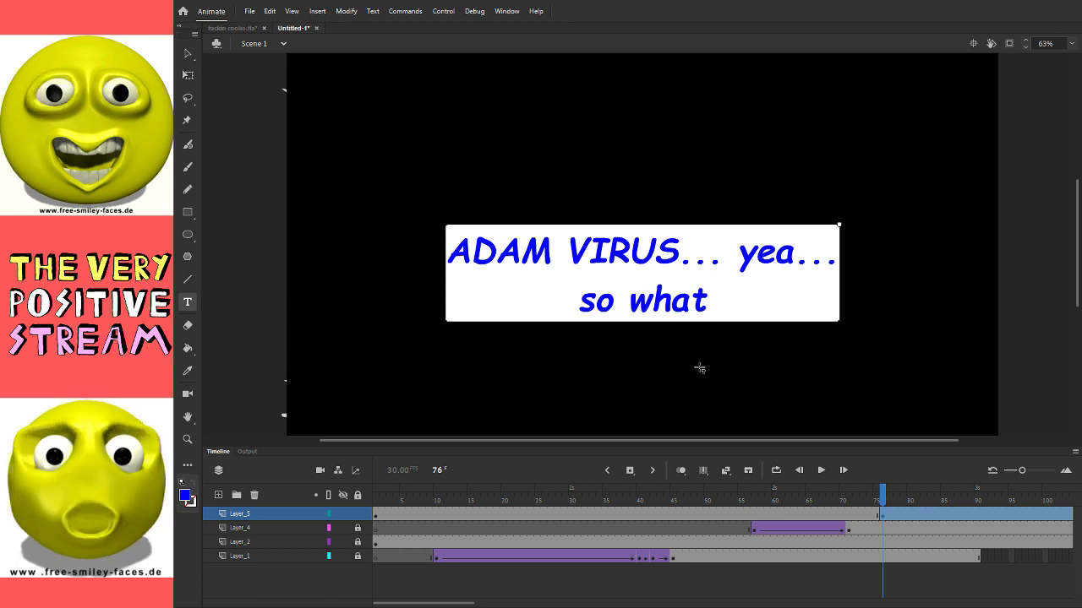
{"action": "type", "text": "?"}
{"action": "key", "text": "Escape"}
{"action": "key", "text": "q"}
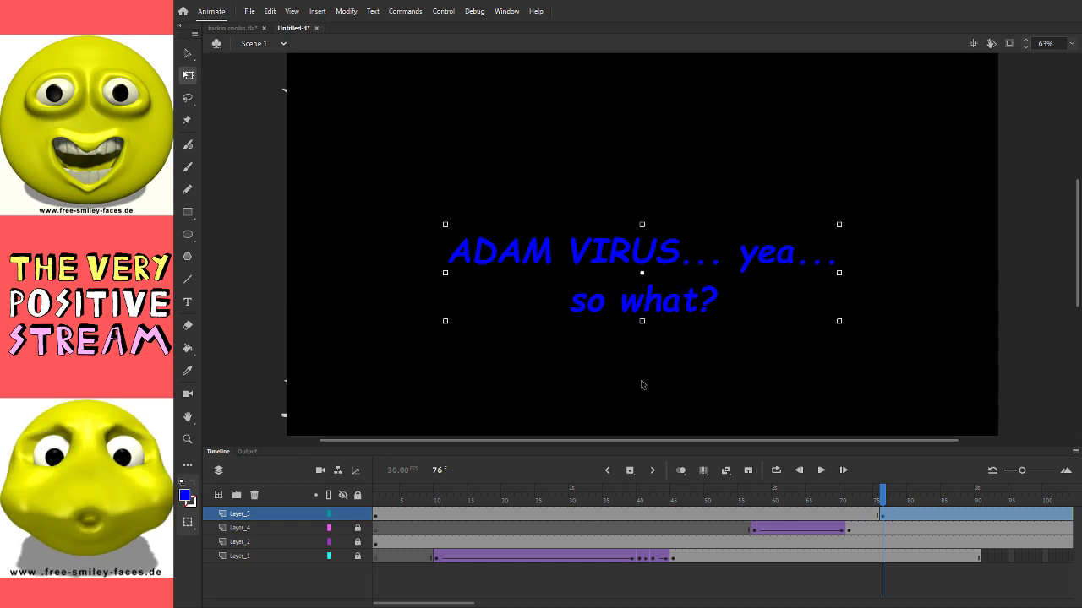
{"action": "left_click_drag", "start_coordinate": [688, 401], "coordinate": [729, 374]}
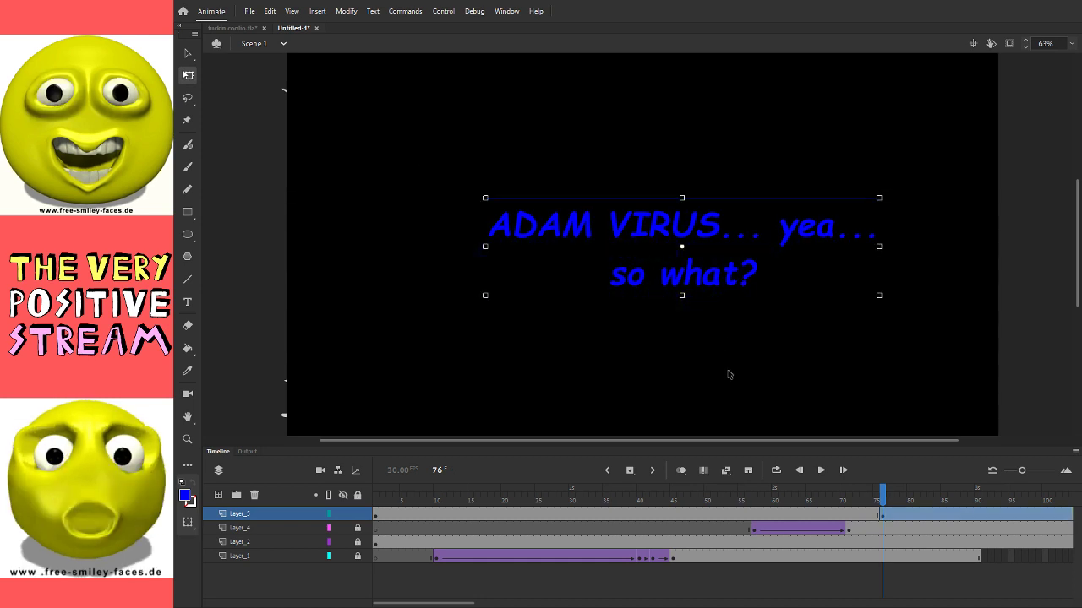
Step: Start the Layer_5 title at a keyframe on frame 77, leaving the layer's earlier frames empty
{"action": "left_click", "coordinate": [890, 518]}
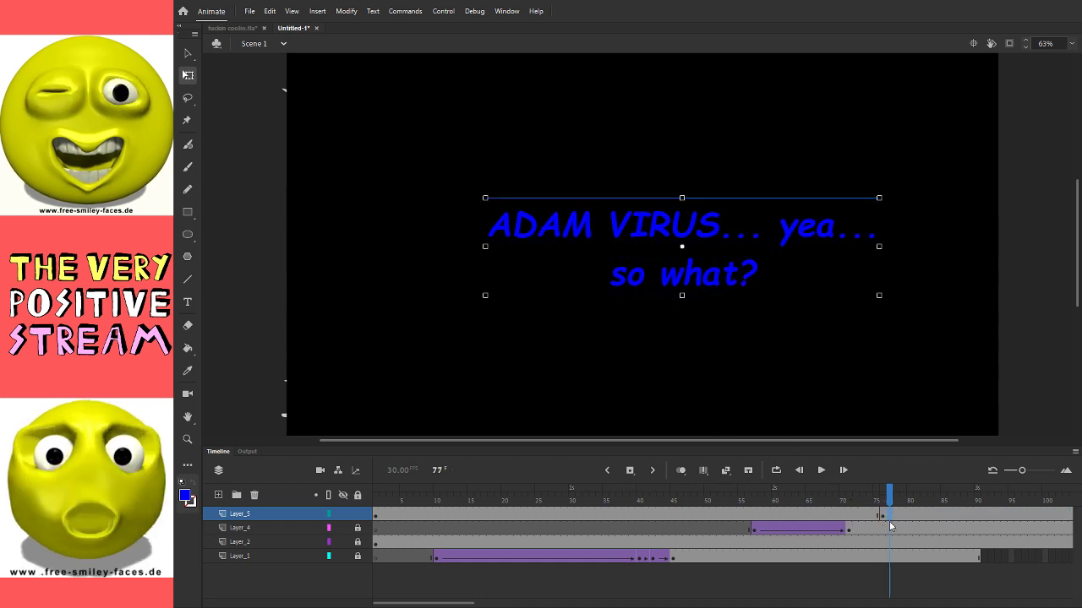
{"action": "left_click", "coordinate": [860, 517]}
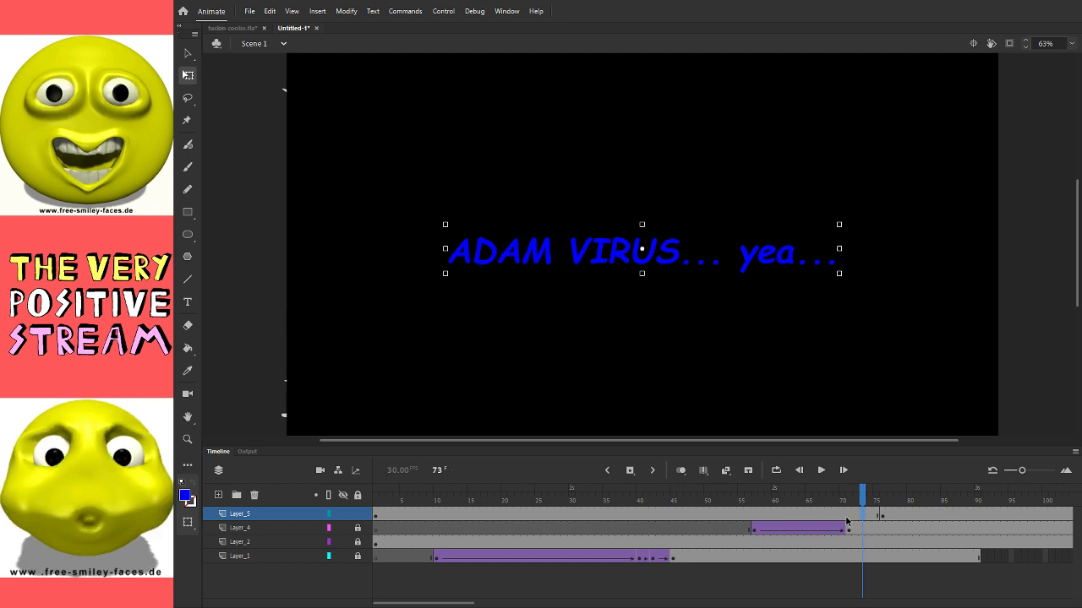
{"action": "left_click", "coordinate": [868, 517]}
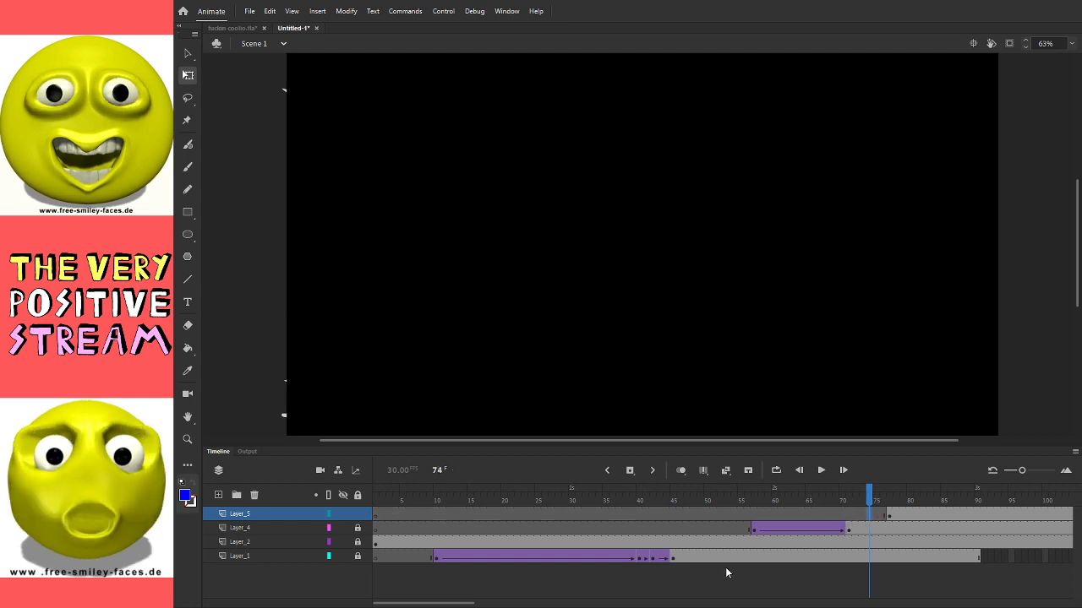
Step: Extend all four layers to frame 120
{"action": "left_click_drag", "start_coordinate": [469, 603], "coordinate": [526, 603]}
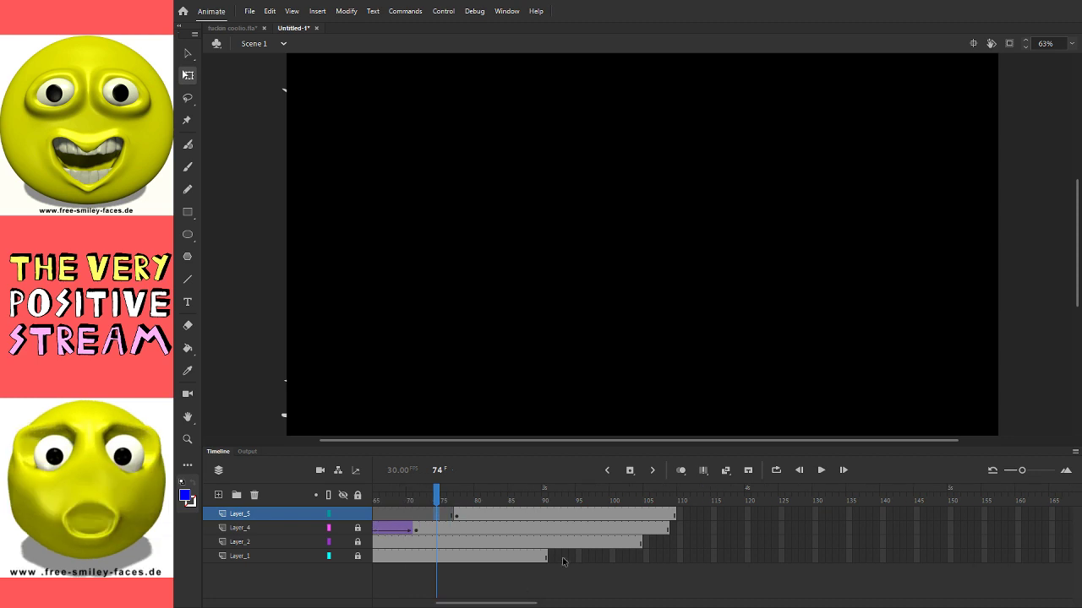
{"action": "left_click_drag", "start_coordinate": [674, 528], "coordinate": [673, 557]}
{"action": "key", "text": "F5"}
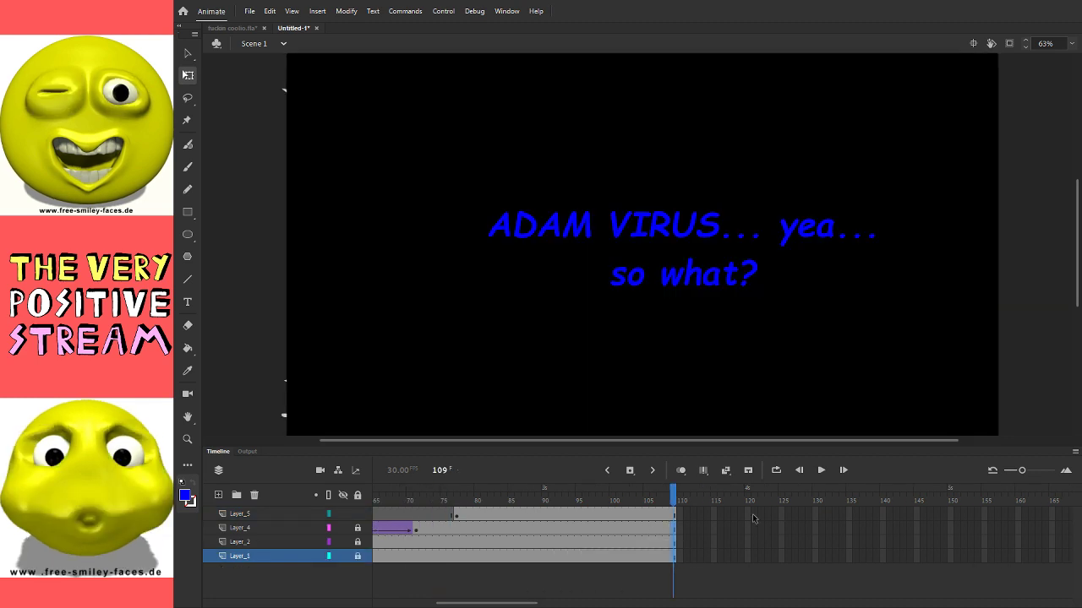
{"action": "left_click_drag", "start_coordinate": [749, 514], "coordinate": [749, 555]}
{"action": "key", "text": "F5"}
Step: Add a Layer_5 keyframe at frame 95, create a classic tween from frame 77 to it and play back the title section
{"action": "left_click", "coordinate": [436, 509]}
{"action": "left_click", "coordinate": [470, 515]}
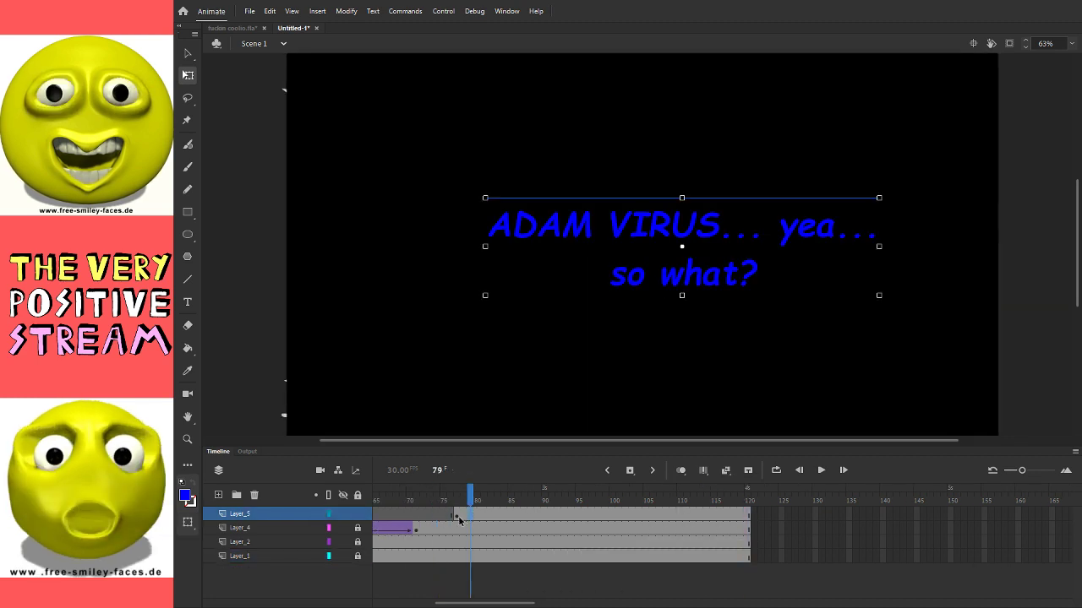
{"action": "left_click", "coordinate": [486, 518]}
{"action": "left_click", "coordinate": [519, 515]}
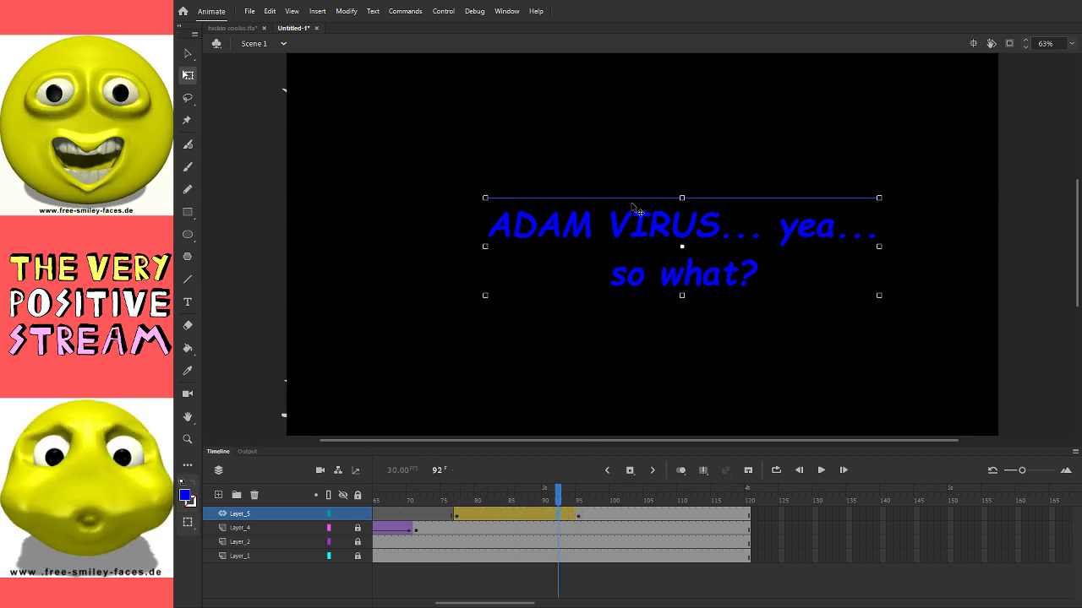
{"action": "left_click", "coordinate": [531, 516]}
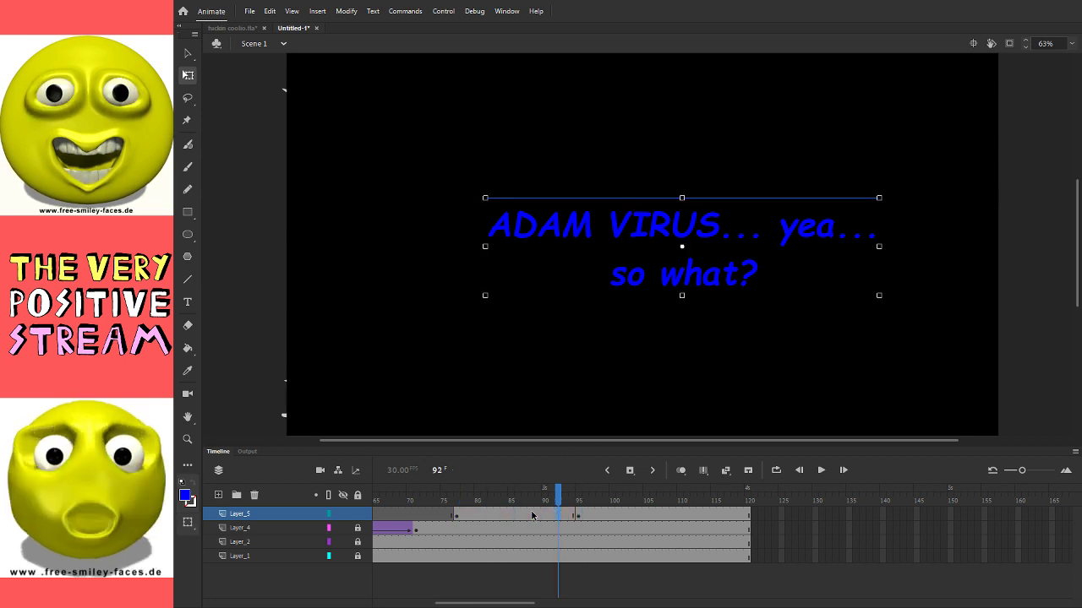
{"action": "right_click", "coordinate": [589, 210]}
{"action": "left_click", "coordinate": [648, 353]}
{"action": "left_click", "coordinate": [458, 516]}
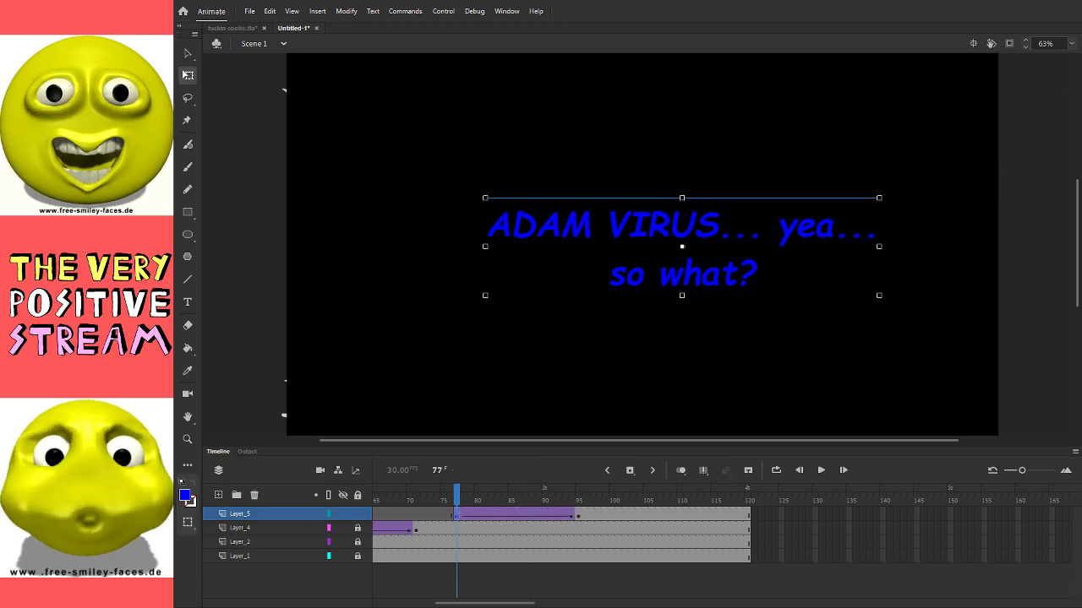
{"action": "left_click", "coordinate": [425, 499]}
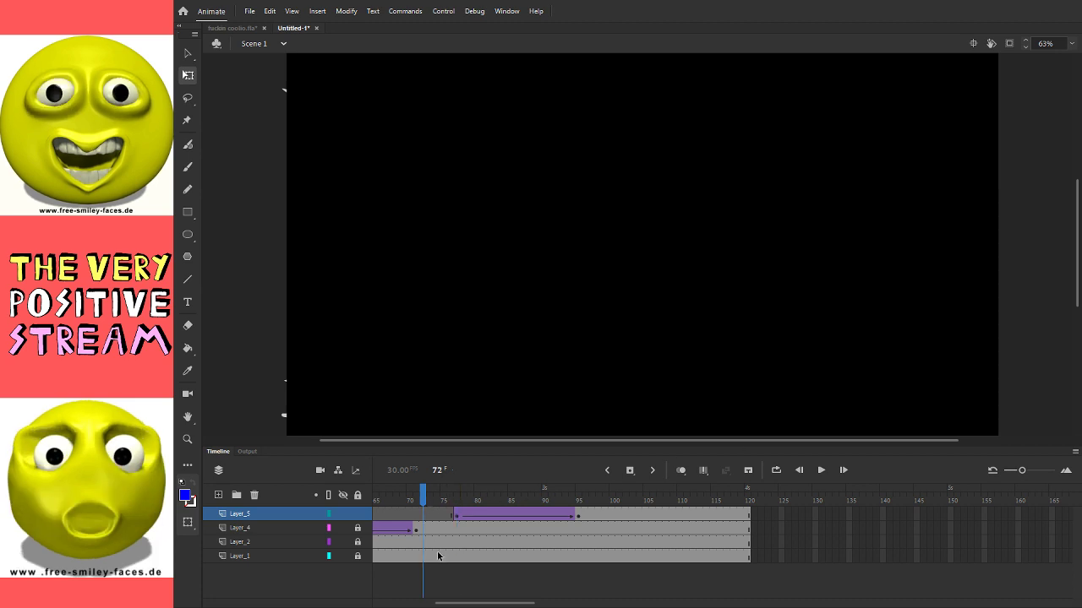
{"action": "key", "text": "Return"}
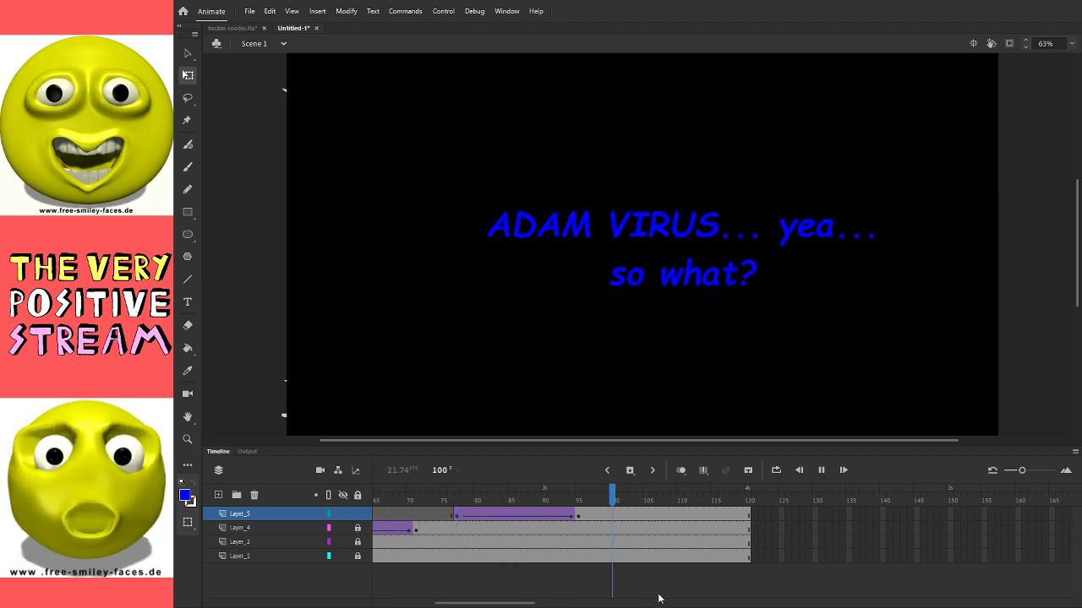
Step: Extend all four layers to frame 217
{"action": "left_click_drag", "start_coordinate": [535, 602], "coordinate": [596, 602]}
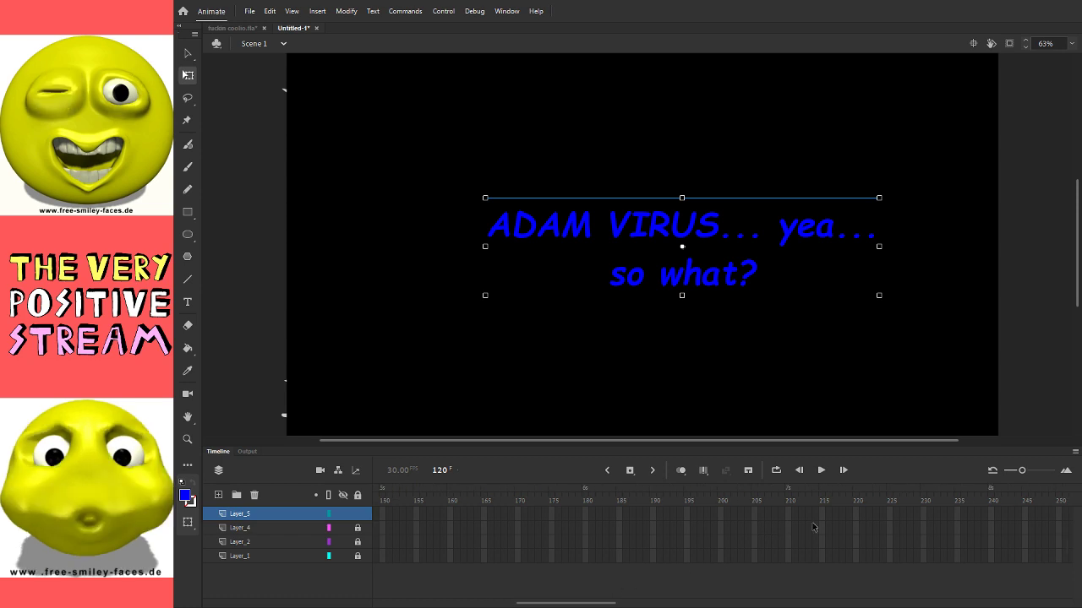
{"action": "left_click_drag", "start_coordinate": [835, 514], "coordinate": [837, 582]}
{"action": "key", "text": "F5"}
{"action": "left_click_drag", "start_coordinate": [583, 602], "coordinate": [457, 603]}
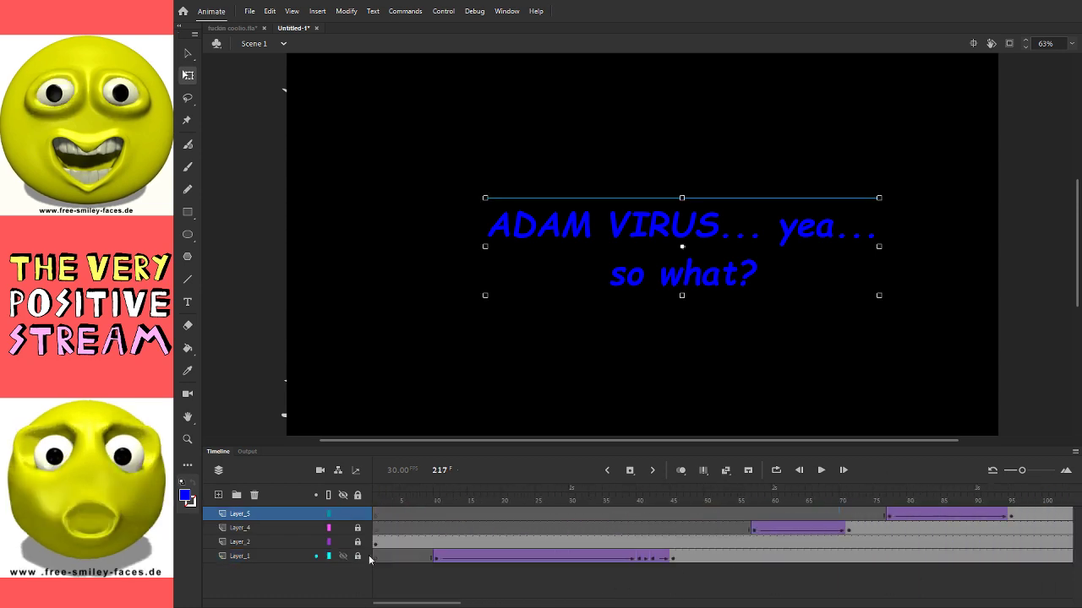
Step: Lock Layer_5 and play the whole animation from frame 1 several times
{"action": "left_click", "coordinate": [378, 497]}
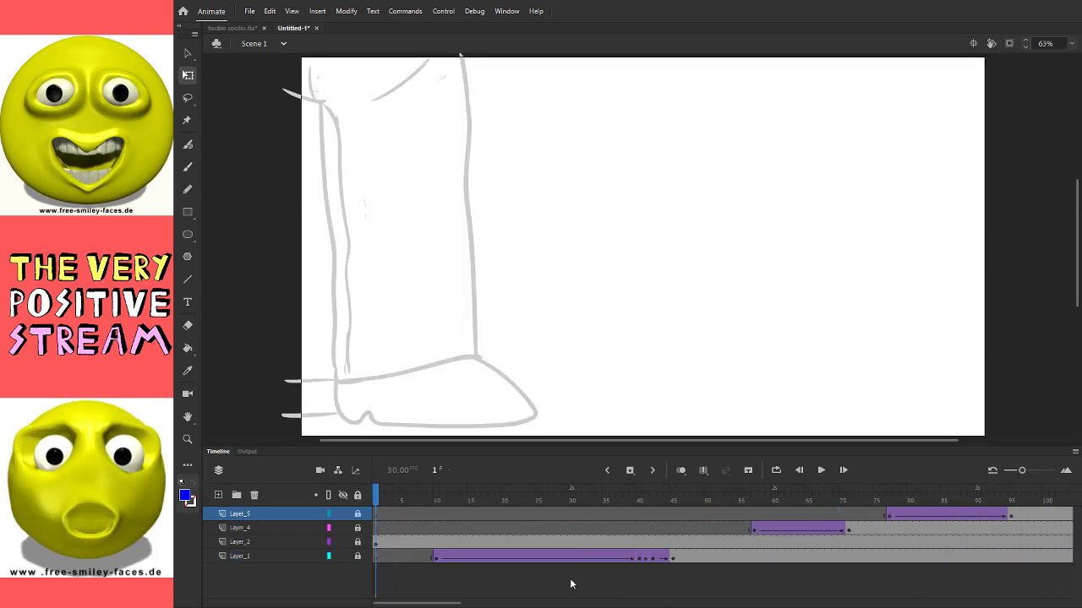
{"action": "key", "text": "Return"}
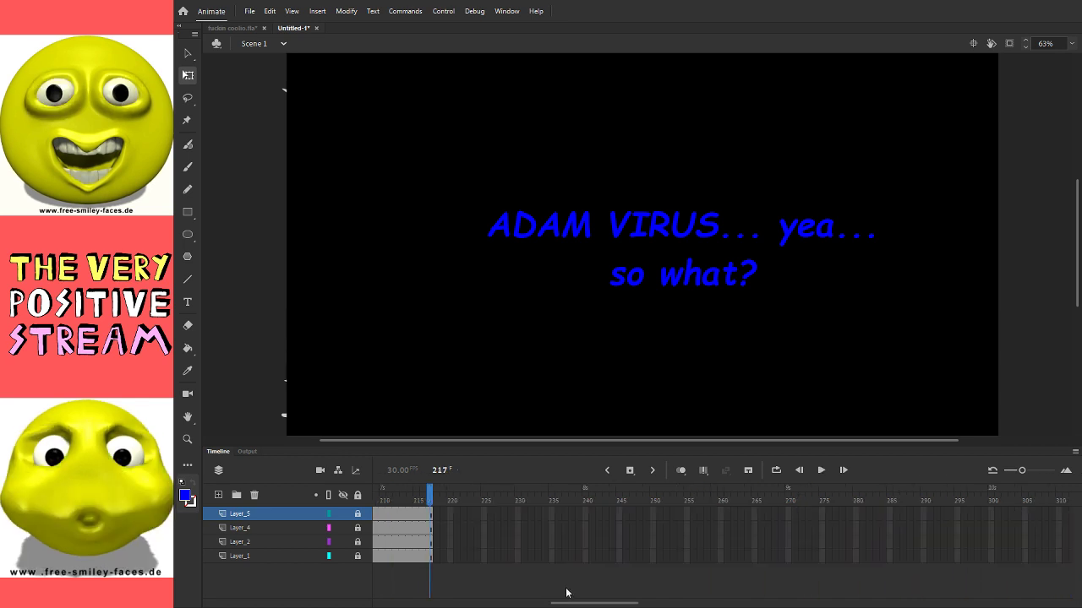
{"action": "key", "text": "Return"}
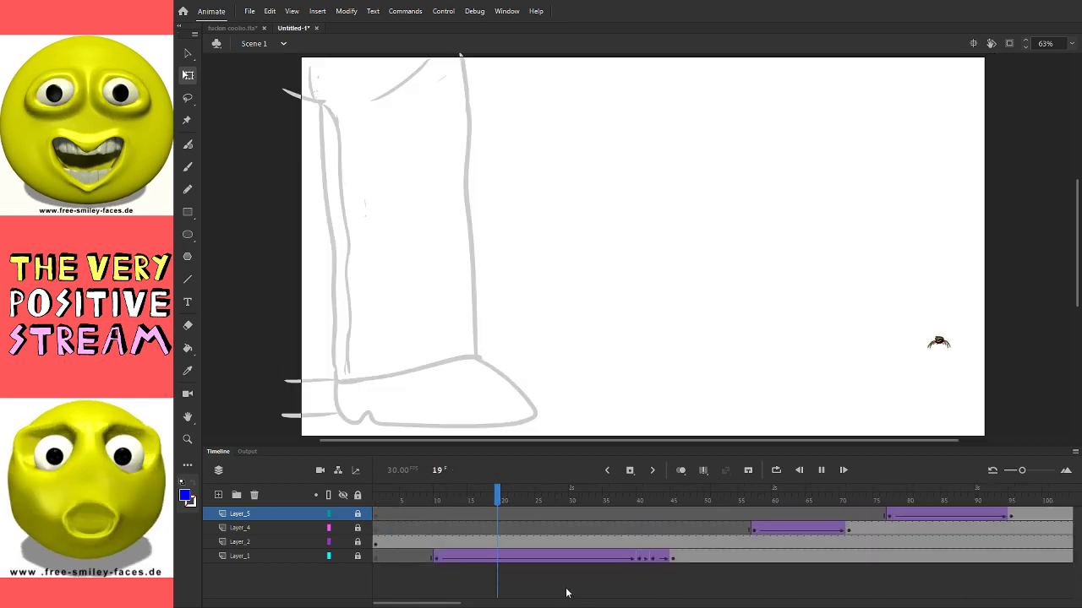
{"action": "key", "text": "Return"}
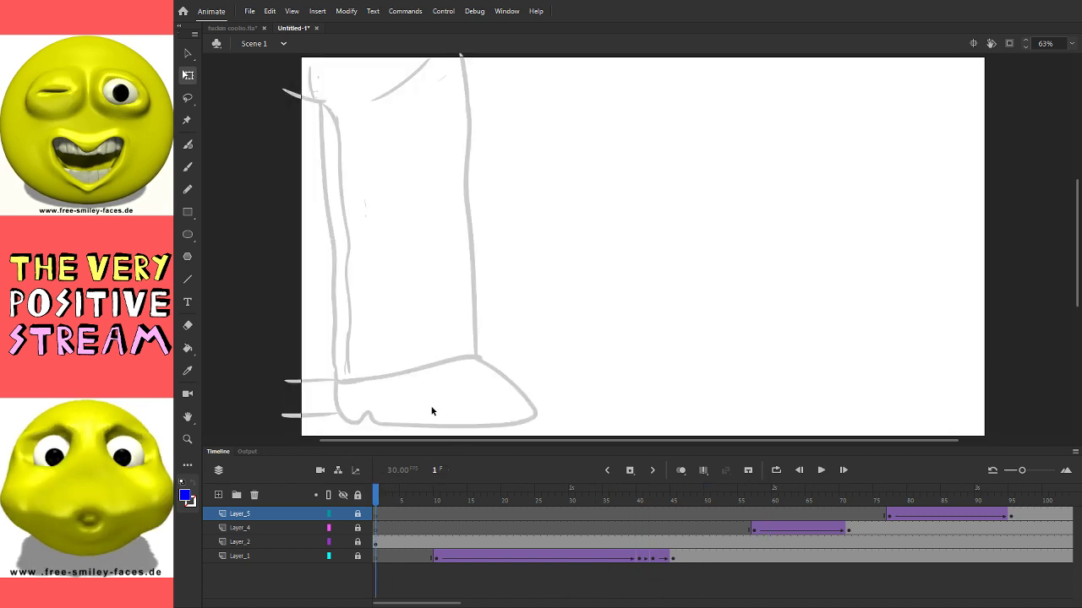
{"action": "key", "text": "Return"}
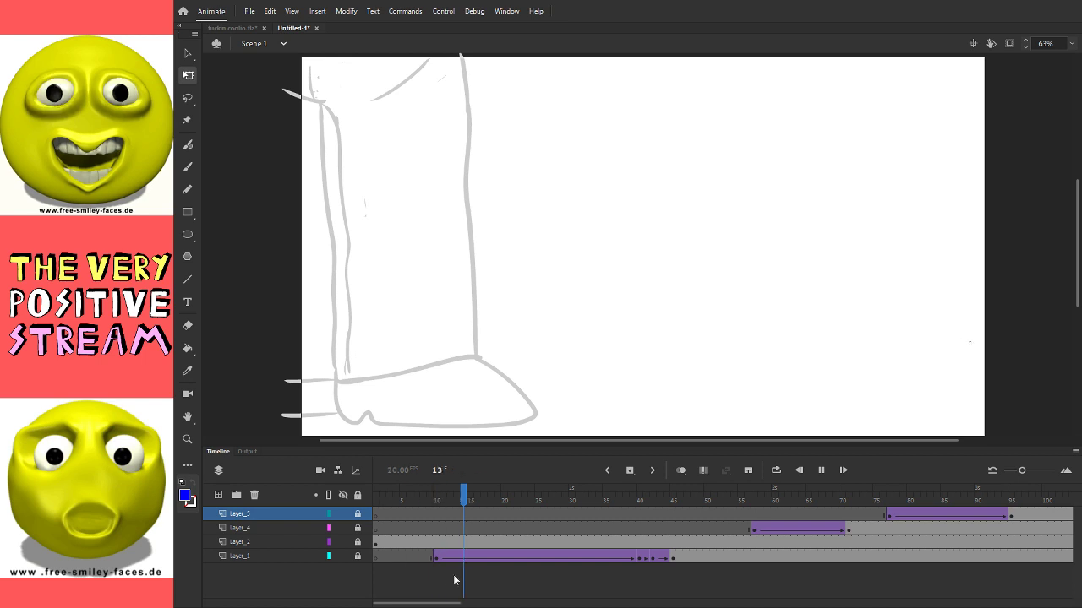
{"action": "key", "text": "Return"}
{"action": "left_click_drag", "start_coordinate": [488, 505], "coordinate": [531, 514]}
{"action": "key", "text": "Return"}
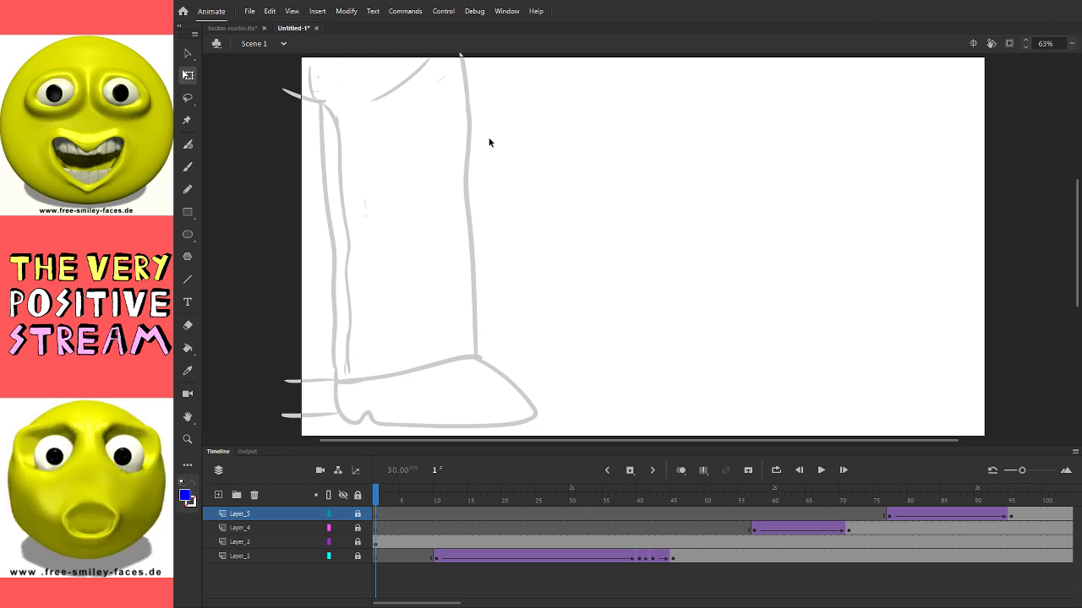
Step: Switch to the fuckin coolio.fla document and go to an empty frame 9 with the Brush tool ready
{"action": "left_click", "coordinate": [232, 28]}
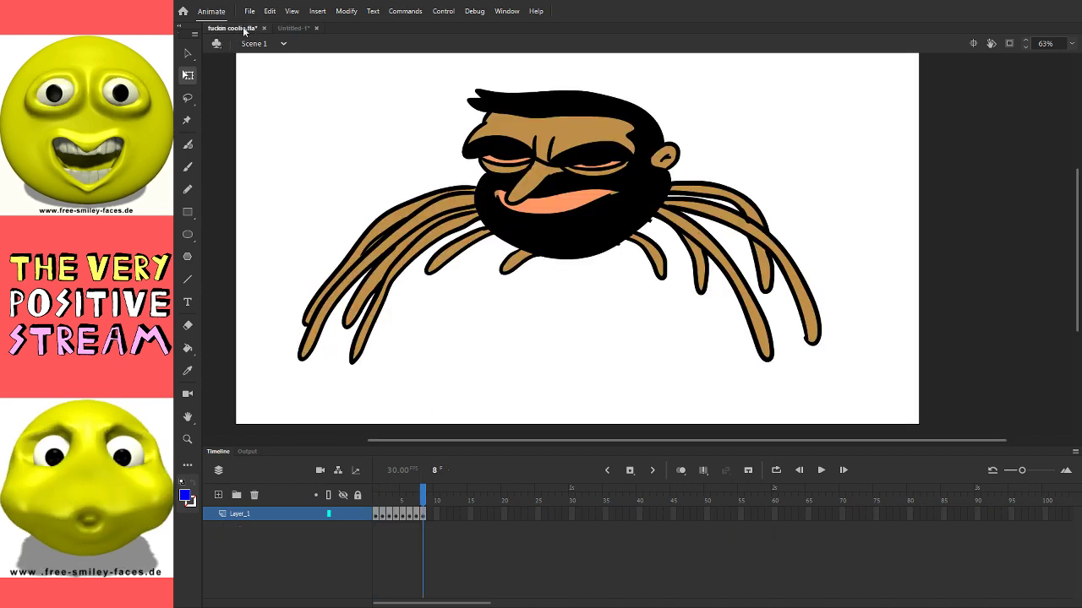
{"action": "key", "text": "F6"}
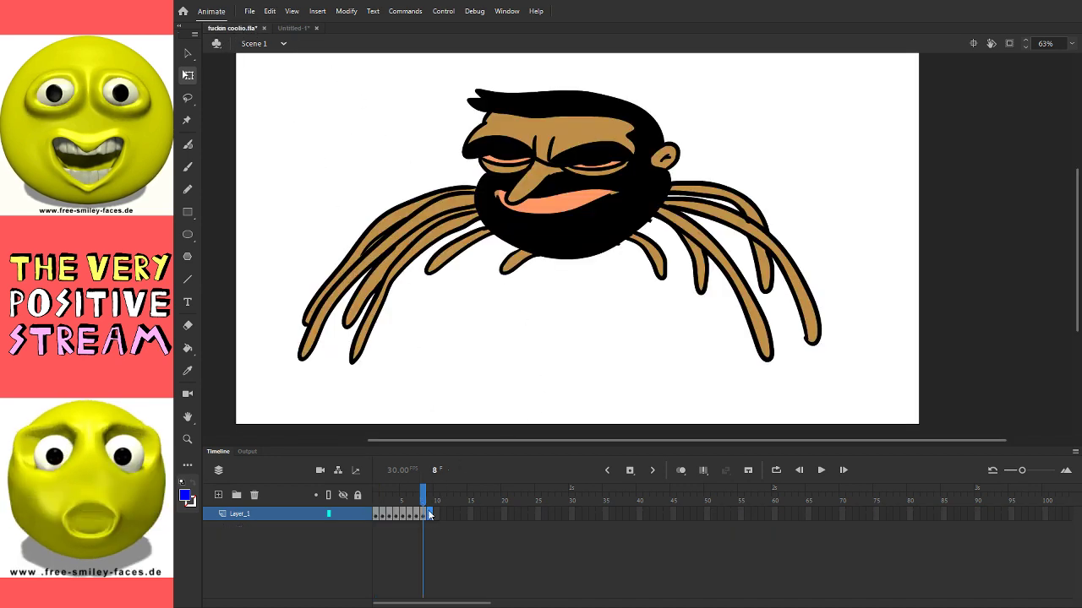
{"action": "key", "text": "b"}
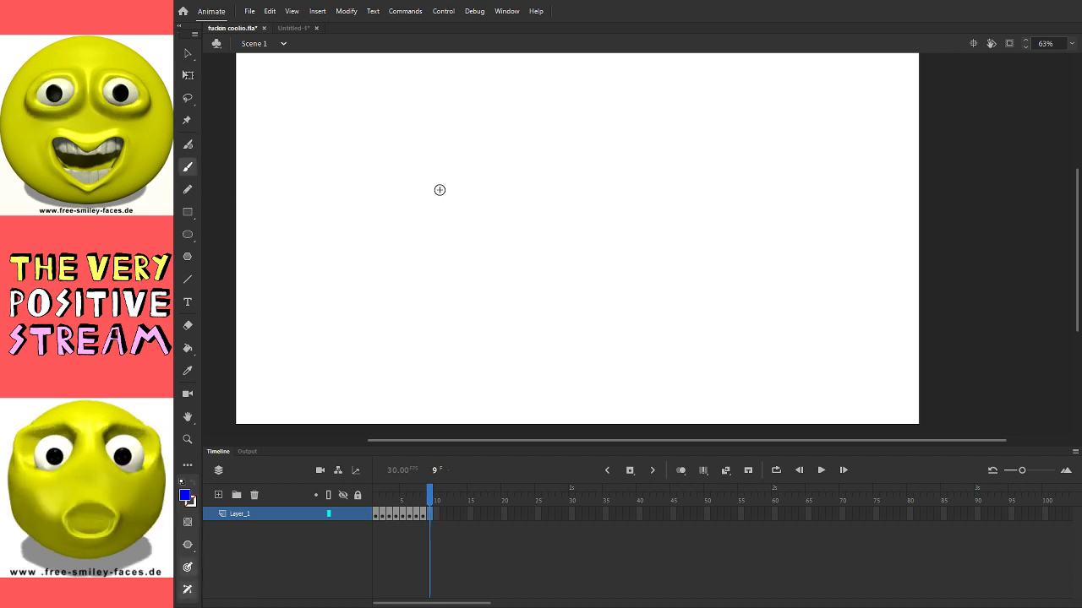
{"action": "mouse_move", "coordinate": [453, 185]}
{"action": "left_mouse_down"}
{"action": "mouse_move", "coordinate": [470, 233]}
{"action": "mouse_move", "coordinate": [538, 286]}
{"action": "left_mouse_up"}
{"action": "left_click_drag", "start_coordinate": [481, 208], "coordinate": [543, 292]}
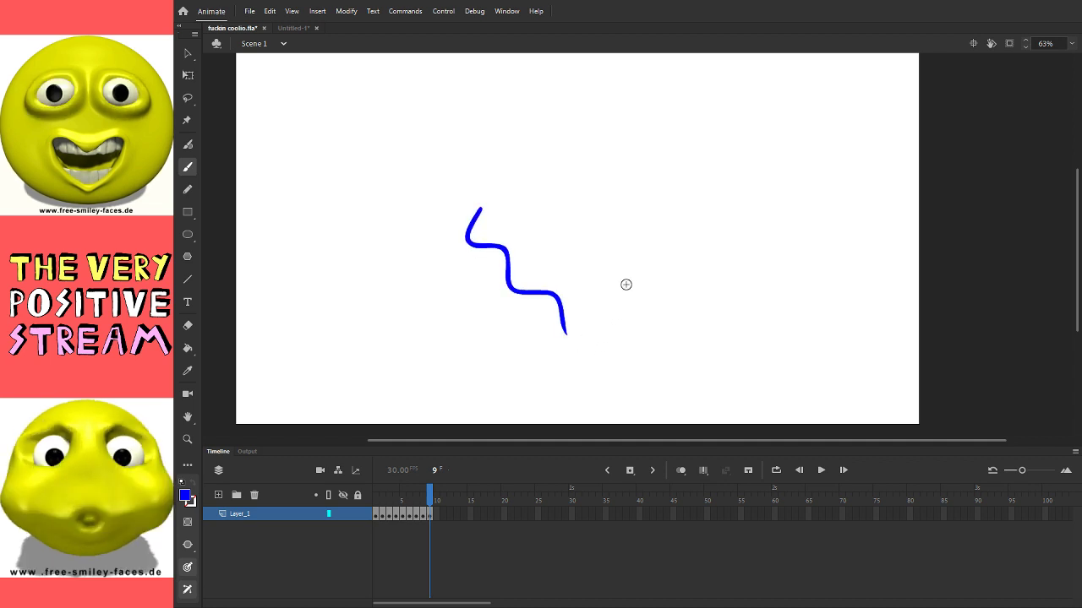
{"action": "key", "text": "ctrl+z"}
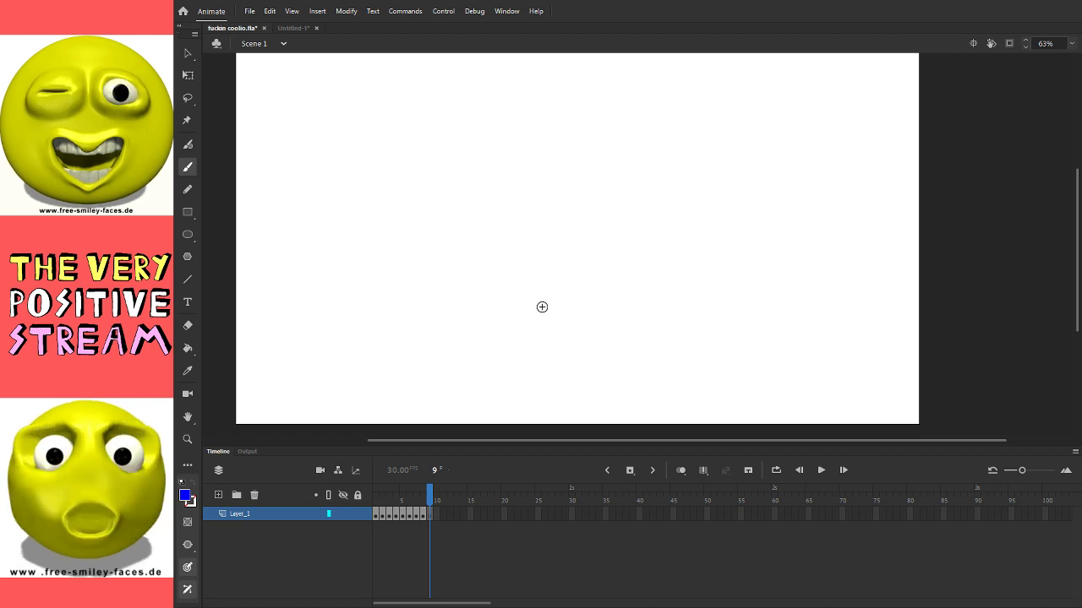
{"action": "left_click_drag", "start_coordinate": [541, 242], "coordinate": [591, 335]}
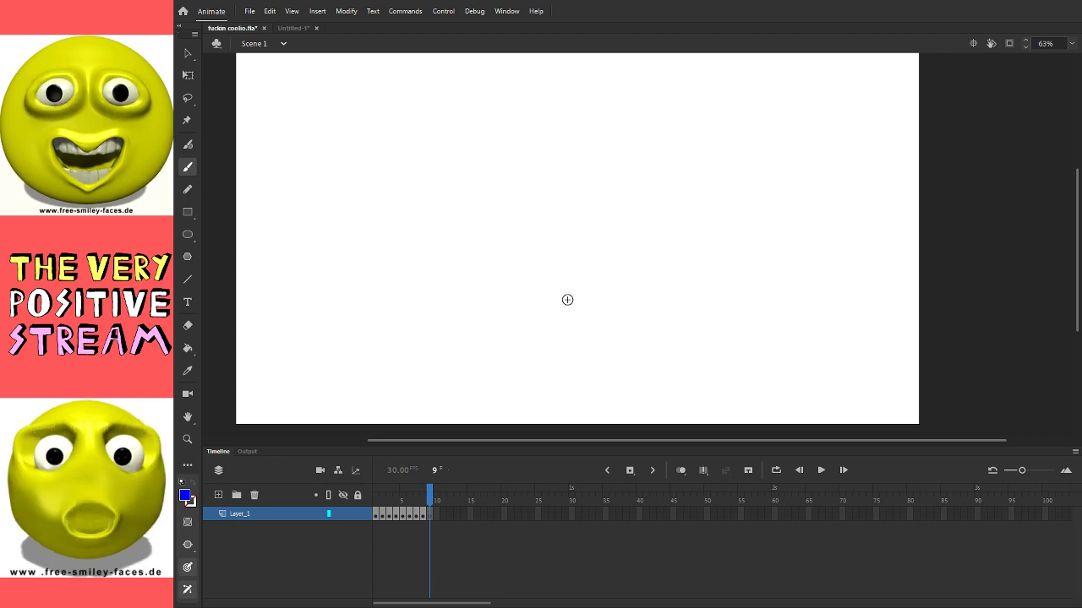
Step: Set the brush colour to dark grey and sketch the character's rounded head, long back line and first eyes on frame 9
{"action": "left_click", "coordinate": [231, 390]}
{"action": "mouse_move", "coordinate": [538, 250]}
{"action": "left_mouse_down"}
{"action": "mouse_move", "coordinate": [622, 345]}
{"action": "mouse_move", "coordinate": [688, 341]}
{"action": "mouse_move", "coordinate": [675, 206]}
{"action": "mouse_move", "coordinate": [631, 225]}
{"action": "mouse_move", "coordinate": [642, 274]}
{"action": "mouse_move", "coordinate": [702, 361]}
{"action": "mouse_move", "coordinate": [666, 295]}
{"action": "mouse_move", "coordinate": [634, 194]}
{"action": "left_mouse_up"}
{"action": "key", "text": "ctrl+z"}
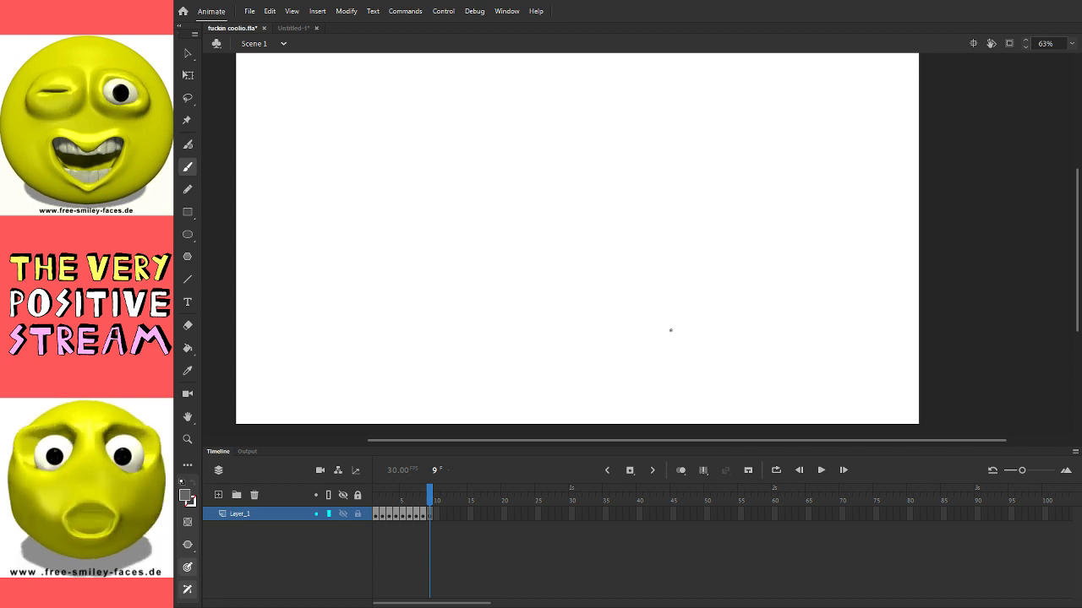
{"action": "mouse_move", "coordinate": [669, 328]}
{"action": "left_mouse_down"}
{"action": "mouse_move", "coordinate": [673, 274]}
{"action": "mouse_move", "coordinate": [647, 202]}
{"action": "mouse_move", "coordinate": [625, 196]}
{"action": "mouse_move", "coordinate": [626, 228]}
{"action": "mouse_move", "coordinate": [621, 211]}
{"action": "mouse_move", "coordinate": [616, 221]}
{"action": "mouse_move", "coordinate": [581, 217]}
{"action": "left_mouse_up"}
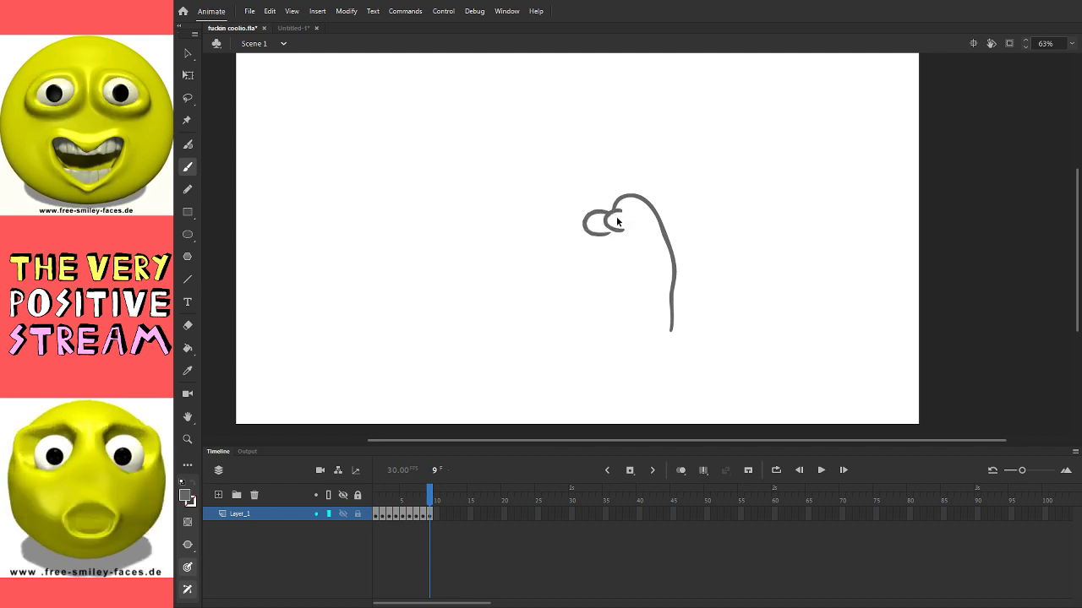
Step: Redraw the eyes as two half-closed ovals, and add the glasses arm, snout and mouth to the head
{"action": "key", "text": "ctrl+z"}
{"action": "key", "text": "ctrl+z"}
{"action": "mouse_move", "coordinate": [629, 221]}
{"action": "left_mouse_down"}
{"action": "mouse_move", "coordinate": [640, 238]}
{"action": "mouse_move", "coordinate": [619, 230]}
{"action": "mouse_move", "coordinate": [636, 234]}
{"action": "left_mouse_up"}
{"action": "key", "text": "ctrl+z"}
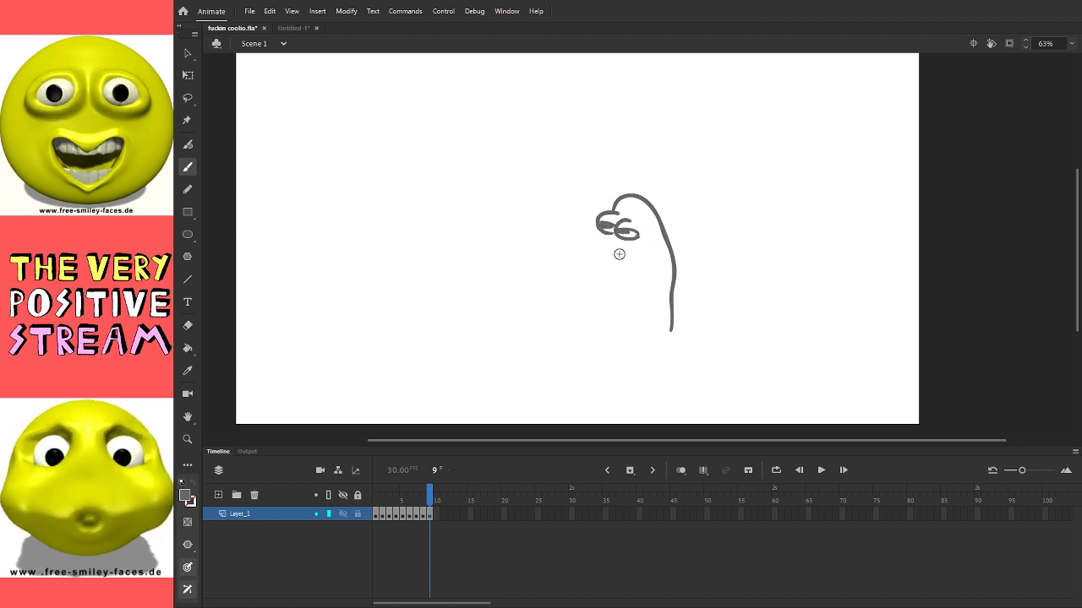
{"action": "left_click_drag", "start_coordinate": [616, 231], "coordinate": [619, 228]}
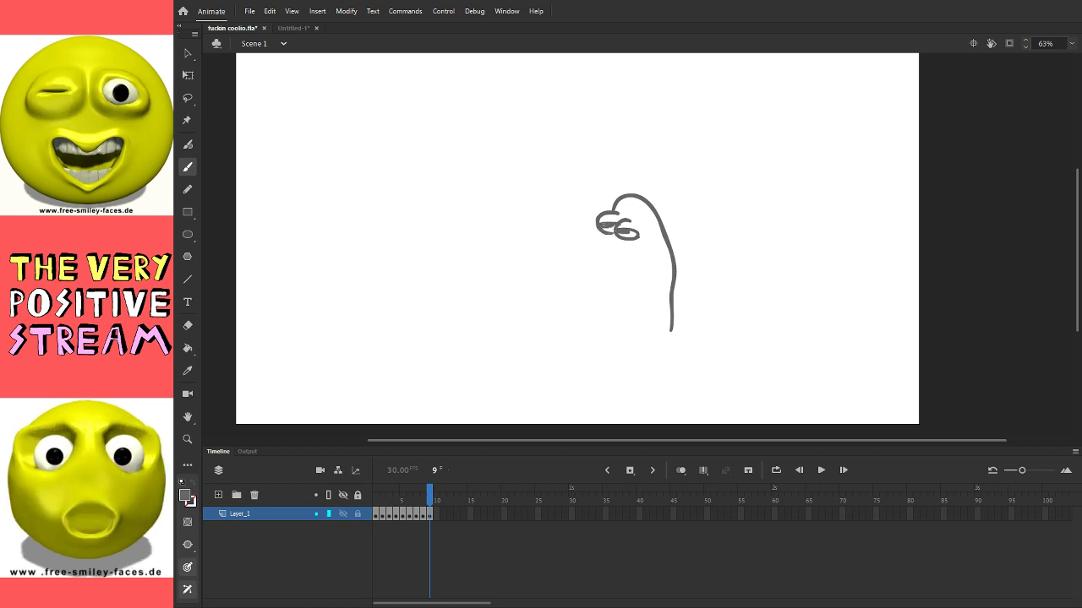
{"action": "key", "text": "ctrl+z"}
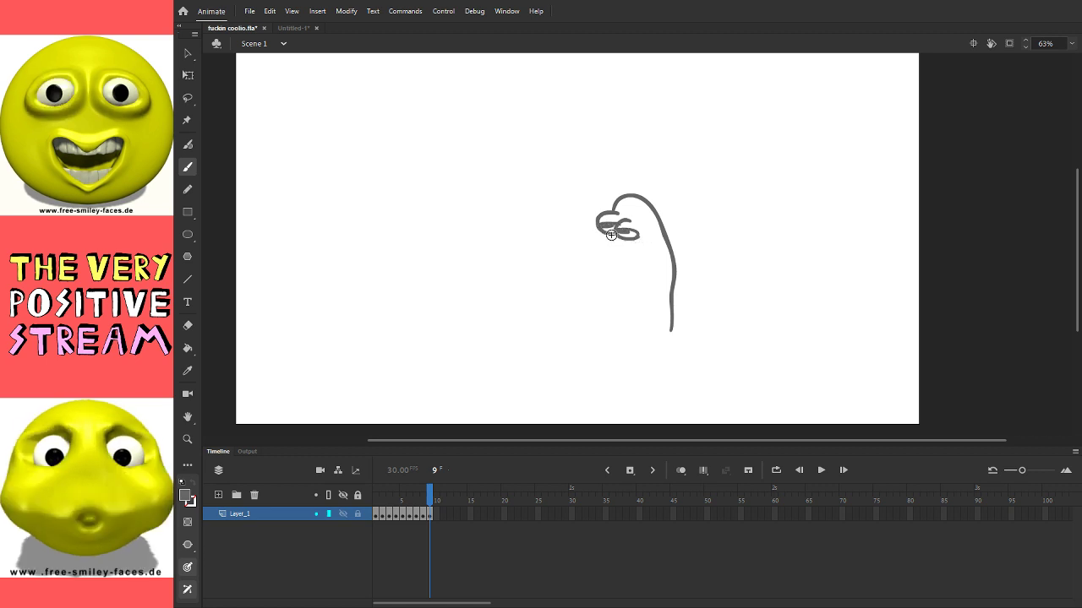
{"action": "mouse_move", "coordinate": [619, 228]}
{"action": "left_mouse_down"}
{"action": "mouse_move", "coordinate": [676, 235]}
{"action": "mouse_move", "coordinate": [685, 246]}
{"action": "mouse_move", "coordinate": [639, 228]}
{"action": "left_mouse_up"}
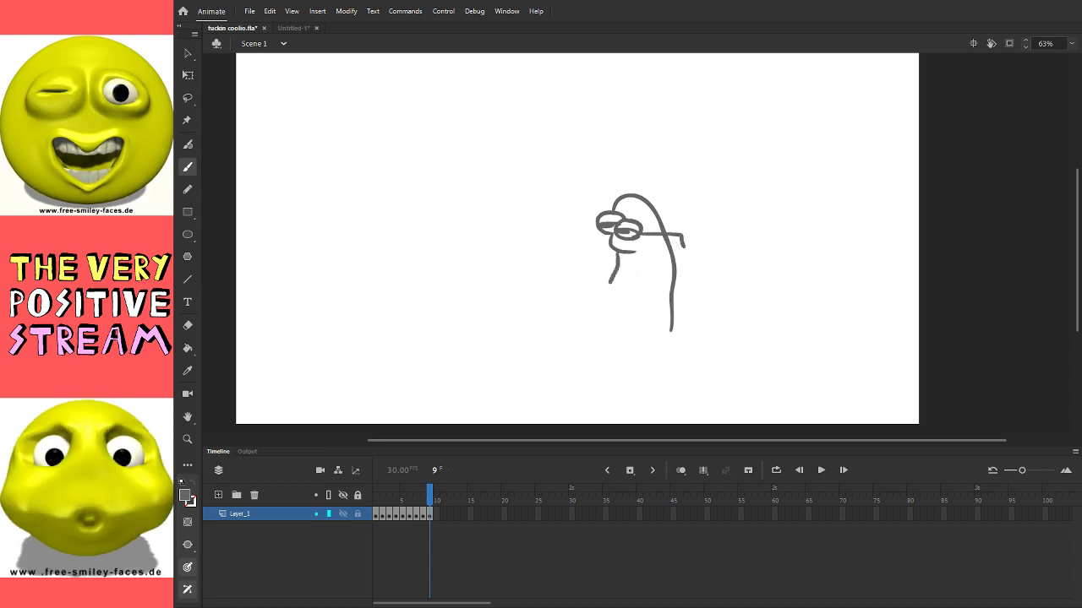
Step: Draw the character's curved belly and back lines below the head, removing the stray end of the original back line
{"action": "left_click_drag", "start_coordinate": [618, 258], "coordinate": [601, 353]}
{"action": "mouse_move", "coordinate": [674, 266]}
{"action": "left_mouse_down"}
{"action": "mouse_move", "coordinate": [653, 318]}
{"action": "mouse_move", "coordinate": [664, 361]}
{"action": "left_mouse_up"}
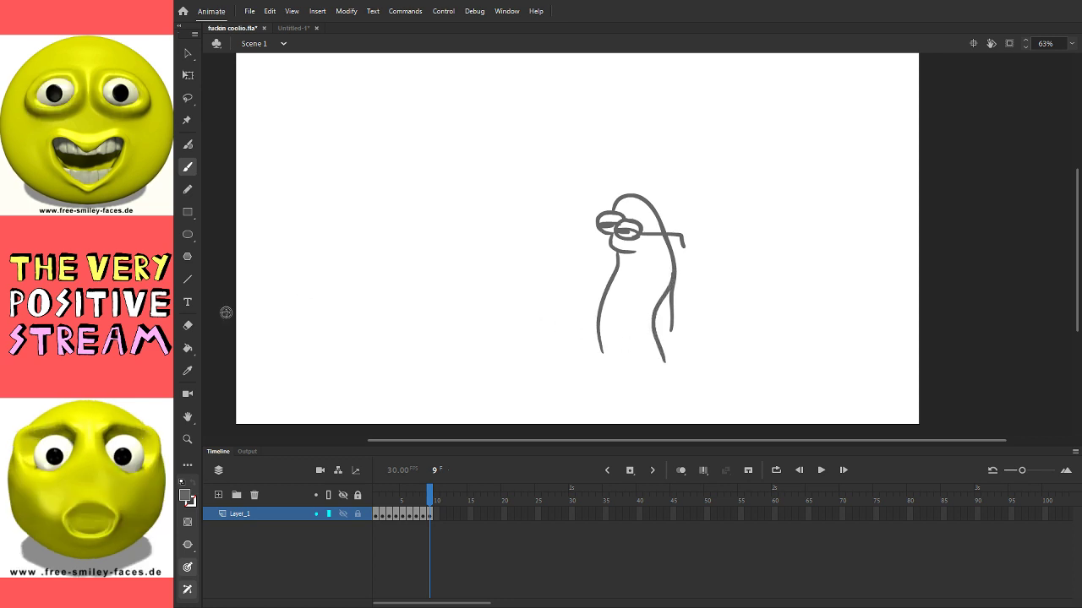
{"action": "mouse_move", "coordinate": [677, 269]}
{"action": "left_mouse_down"}
{"action": "mouse_move", "coordinate": [673, 303]}
{"action": "mouse_move", "coordinate": [614, 366]}
{"action": "left_mouse_up"}
{"action": "key", "text": "b"}
{"action": "key", "text": "ctrl+z"}
{"action": "mouse_move", "coordinate": [664, 297]}
{"action": "left_mouse_down"}
{"action": "mouse_move", "coordinate": [683, 273]}
{"action": "mouse_move", "coordinate": [675, 255]}
{"action": "left_mouse_up"}
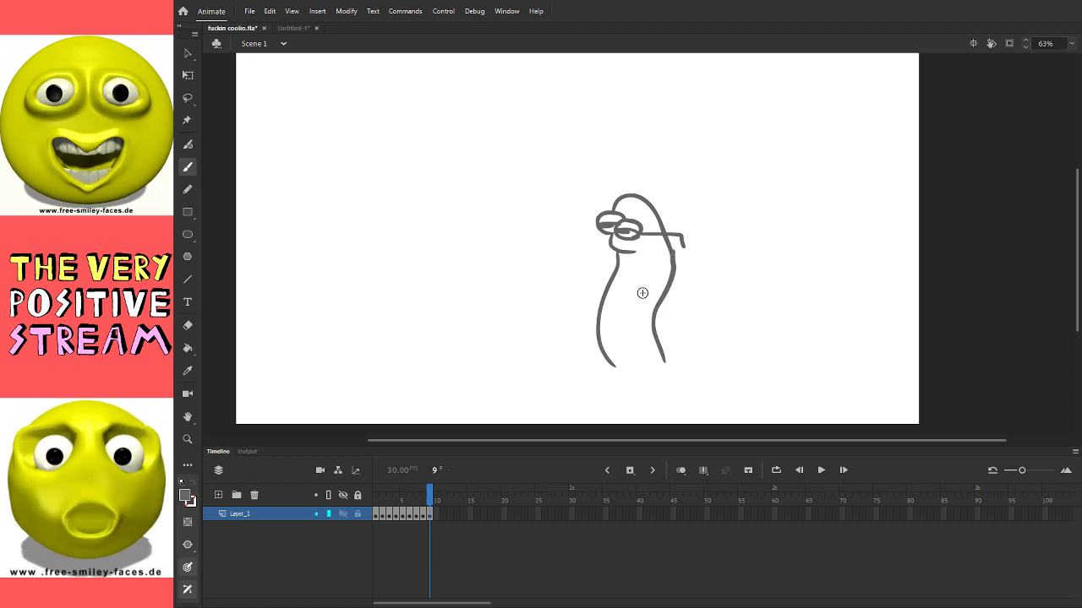
Step: Set the fill colour to blue and recolour the character's grey lines with the Paint Bucket
{"action": "left_click_drag", "start_coordinate": [642, 265], "coordinate": [632, 342]}
{"action": "key", "text": "ctrl+z"}
{"action": "left_click", "coordinate": [189, 498]}
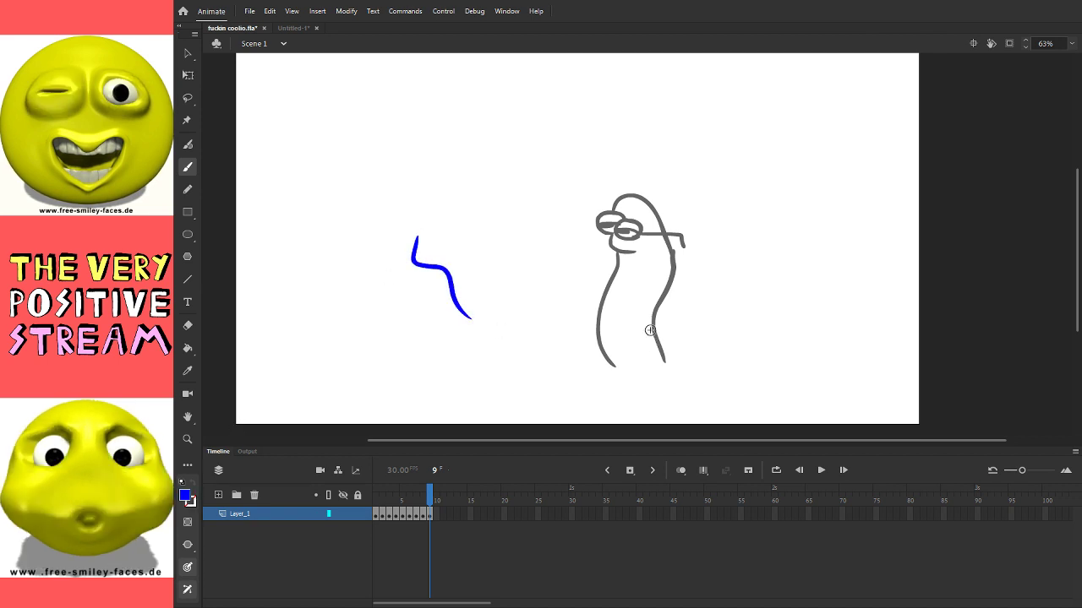
{"action": "key", "text": "ctrl+z"}
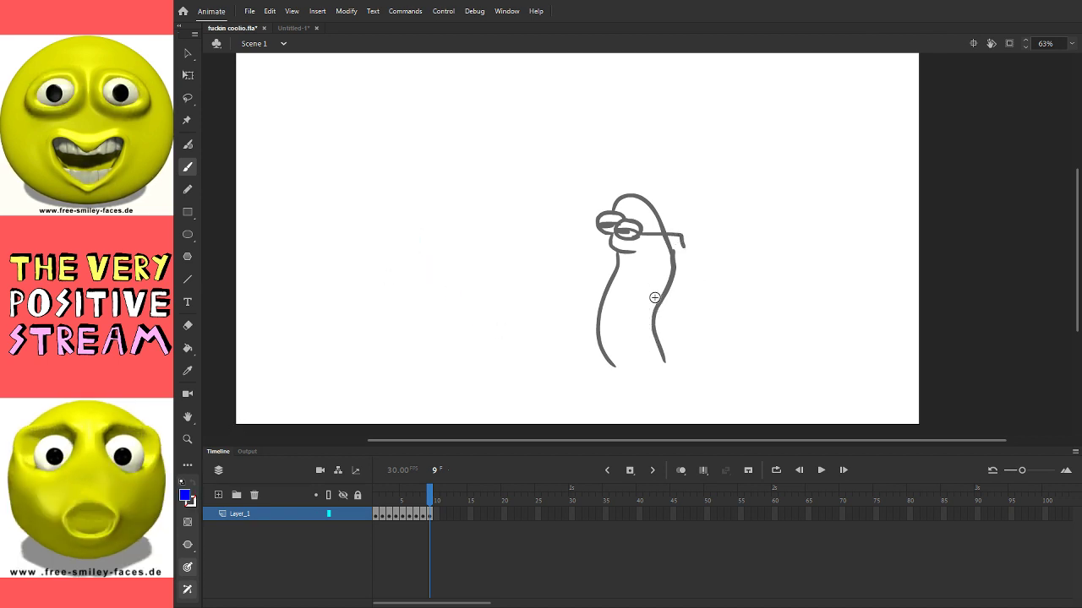
{"action": "key", "text": "k"}
{"action": "left_click", "coordinate": [628, 257]}
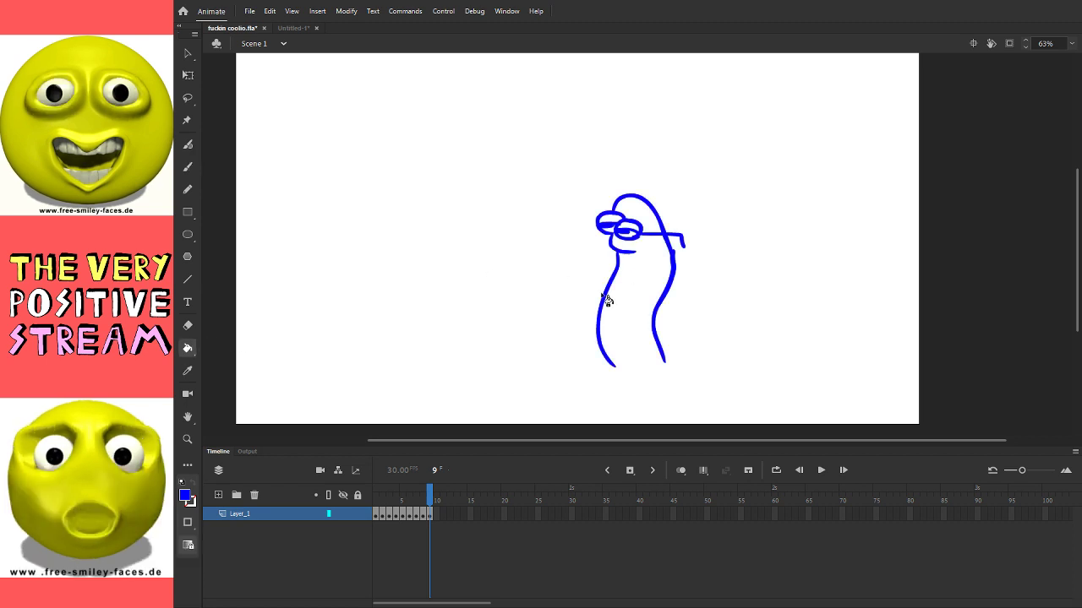
Step: Return to the Brush tool, set its colour to black and try it with a test stroke that is undone
{"action": "left_click", "coordinate": [188, 167]}
{"action": "mouse_move", "coordinate": [473, 232]}
{"action": "left_mouse_down"}
{"action": "mouse_move", "coordinate": [469, 287]}
{"action": "mouse_move", "coordinate": [559, 372]}
{"action": "left_mouse_up"}
{"action": "key", "text": "ctrl+z"}
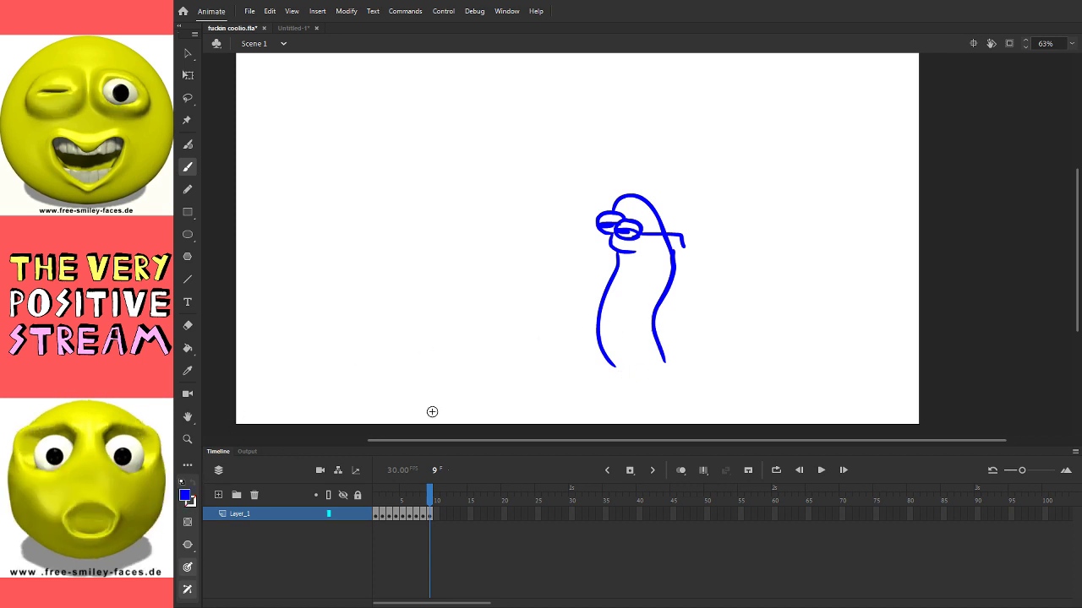
{"action": "left_click", "coordinate": [182, 481]}
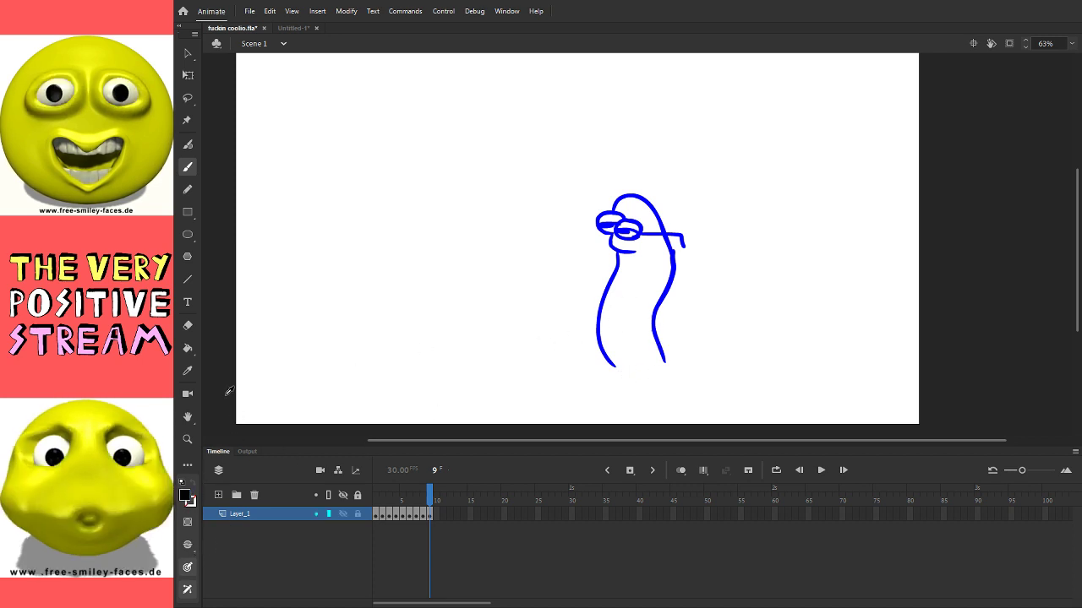
{"action": "left_click_drag", "start_coordinate": [539, 280], "coordinate": [559, 340]}
{"action": "key", "text": "ctrl+z"}
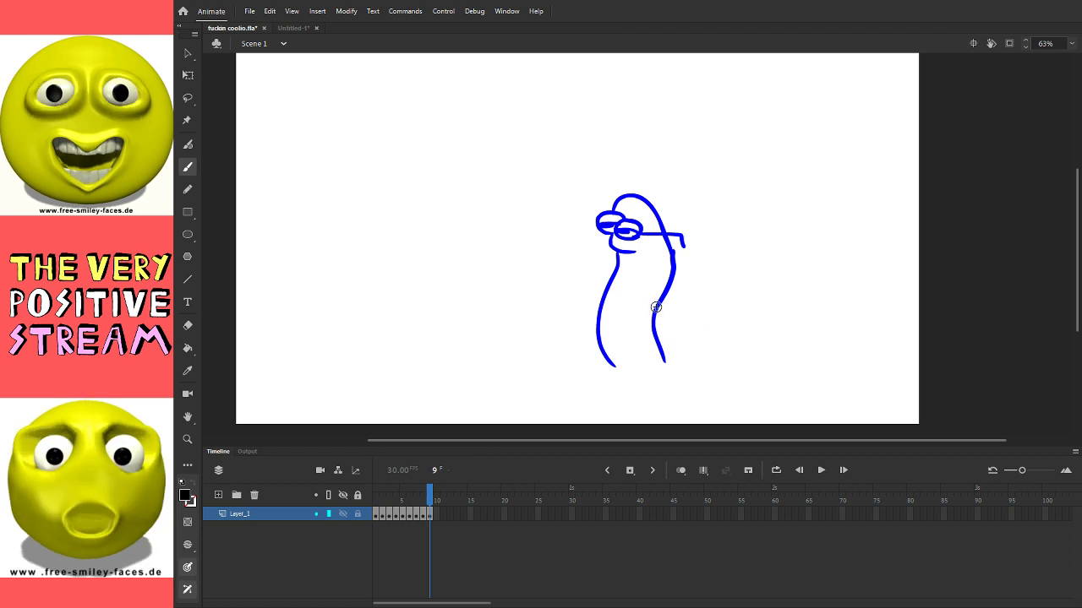
Step: Draw the character's bent rear arm in black from the back, with its hand curled in front of the belly
{"action": "mouse_move", "coordinate": [643, 309]}
{"action": "left_mouse_down"}
{"action": "mouse_move", "coordinate": [576, 337]}
{"action": "mouse_move", "coordinate": [507, 335]}
{"action": "mouse_move", "coordinate": [545, 329]}
{"action": "mouse_move", "coordinate": [535, 349]}
{"action": "left_mouse_up"}
{"action": "key", "text": "ctrl+z"}
{"action": "key", "text": "ctrl+z"}
{"action": "mouse_move", "coordinate": [660, 289]}
{"action": "left_mouse_down"}
{"action": "mouse_move", "coordinate": [685, 324]}
{"action": "mouse_move", "coordinate": [654, 338]}
{"action": "left_mouse_up"}
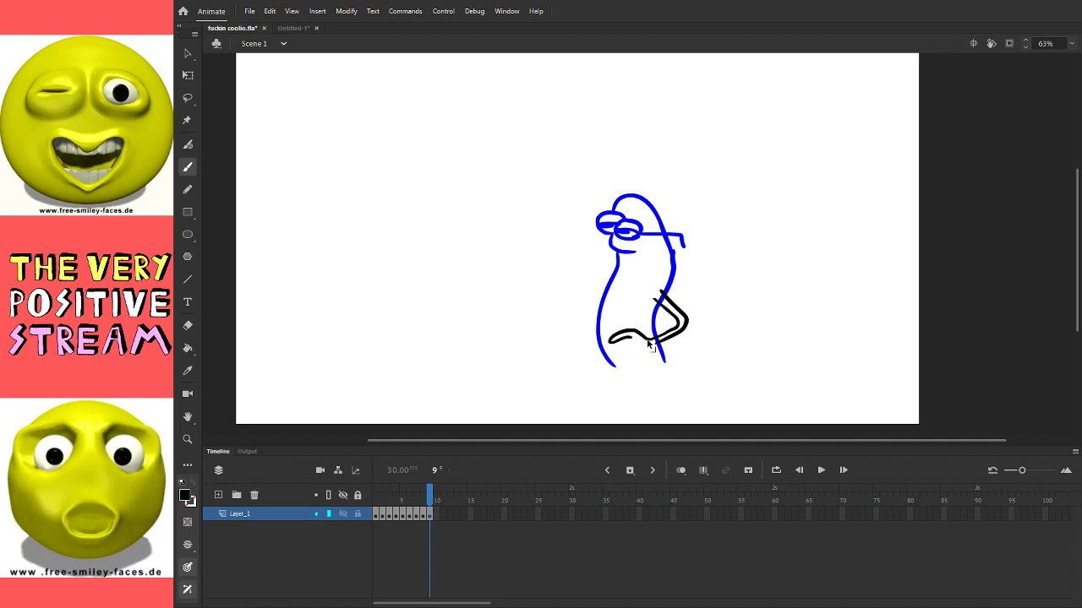
{"action": "mouse_move", "coordinate": [655, 338]}
{"action": "left_mouse_down"}
{"action": "mouse_move", "coordinate": [625, 334]}
{"action": "mouse_move", "coordinate": [616, 348]}
{"action": "mouse_move", "coordinate": [637, 339]}
{"action": "mouse_move", "coordinate": [629, 349]}
{"action": "mouse_move", "coordinate": [641, 356]}
{"action": "mouse_move", "coordinate": [680, 325]}
{"action": "mouse_move", "coordinate": [650, 344]}
{"action": "mouse_move", "coordinate": [679, 330]}
{"action": "mouse_move", "coordinate": [651, 342]}
{"action": "left_mouse_up"}
Step: Draw the shotgun's long slanted barrel with its muzzle and fore-end, plus the fingers of both hands gripping it
{"action": "left_click_drag", "start_coordinate": [626, 333], "coordinate": [594, 319]}
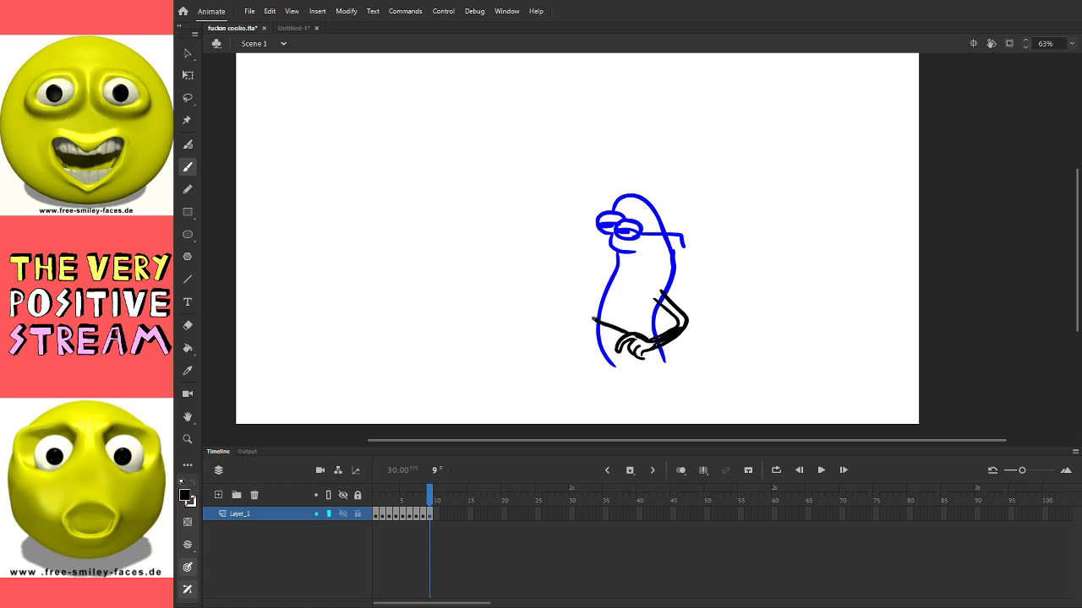
{"action": "mouse_move", "coordinate": [533, 295]}
{"action": "left_mouse_down"}
{"action": "mouse_move", "coordinate": [506, 283]}
{"action": "mouse_move", "coordinate": [565, 330]}
{"action": "left_mouse_up"}
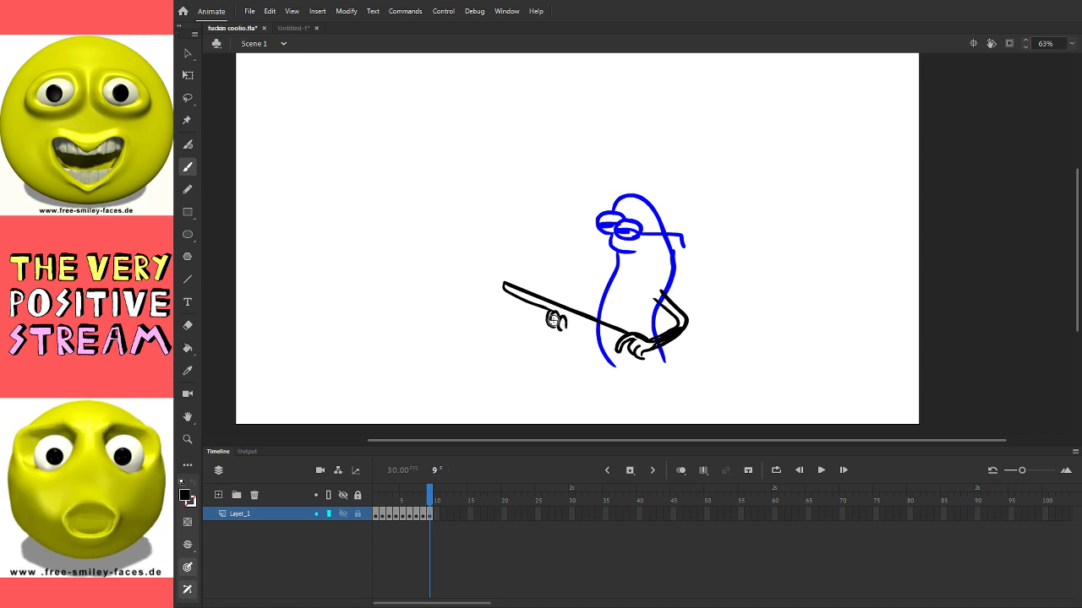
{"action": "left_click_drag", "start_coordinate": [538, 306], "coordinate": [560, 328]}
{"action": "left_click_drag", "start_coordinate": [632, 363], "coordinate": [615, 348]}
{"action": "left_click_drag", "start_coordinate": [501, 285], "coordinate": [507, 294]}
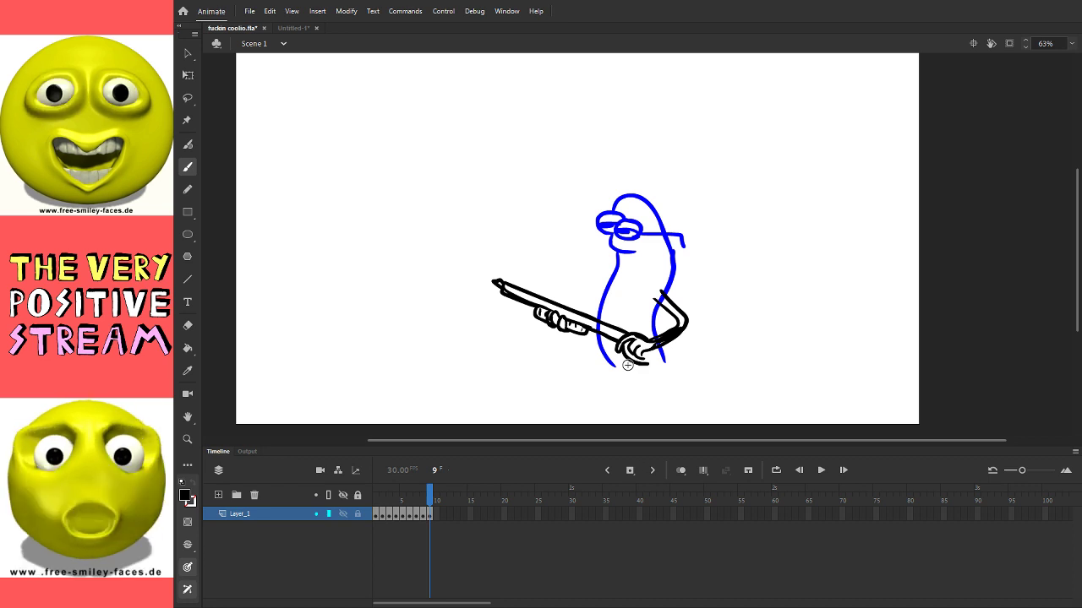
{"action": "left_click_drag", "start_coordinate": [464, 214], "coordinate": [497, 250]}
{"action": "key", "text": "ctrl+z"}
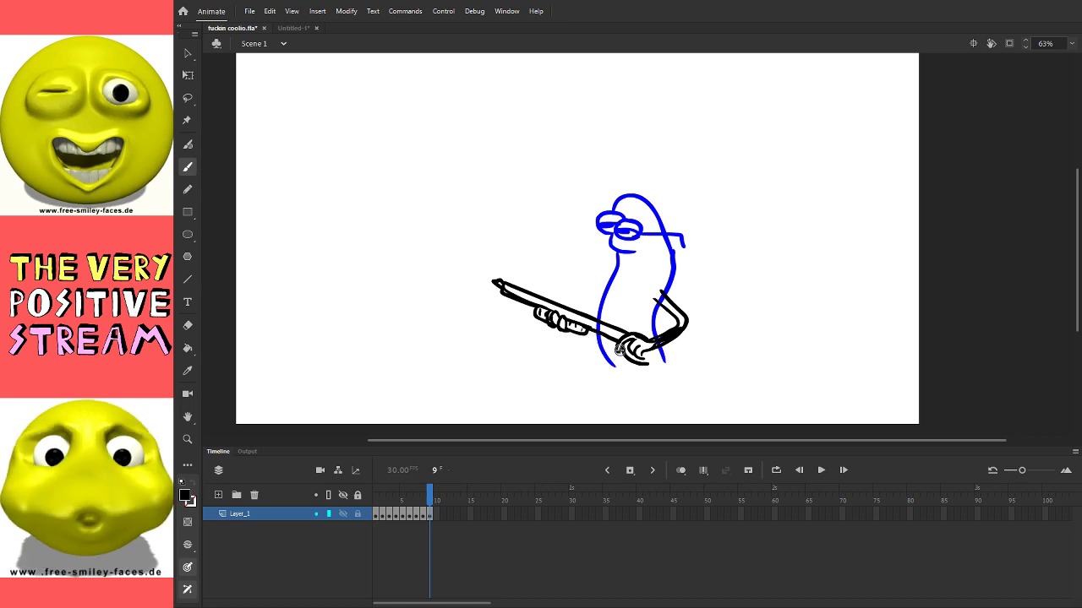
Step: Draw the shotgun's rounded stock behind the rear hand and the front arm reaching to the fore-end
{"action": "mouse_move", "coordinate": [635, 353]}
{"action": "left_mouse_down"}
{"action": "mouse_move", "coordinate": [681, 381]}
{"action": "mouse_move", "coordinate": [701, 366]}
{"action": "mouse_move", "coordinate": [660, 345]}
{"action": "mouse_move", "coordinate": [658, 374]}
{"action": "mouse_move", "coordinate": [675, 351]}
{"action": "left_mouse_up"}
{"action": "key", "text": "ctrl+z"}
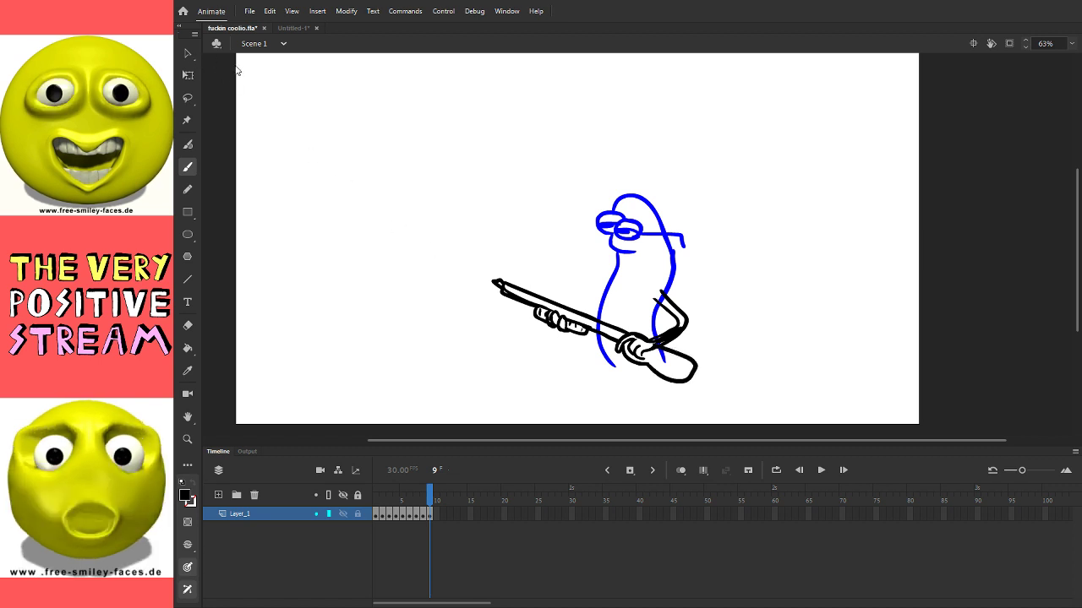
{"action": "left_click_drag", "start_coordinate": [567, 336], "coordinate": [597, 331]}
{"action": "key", "text": "ctrl+z"}
{"action": "key", "text": "ctrl+z"}
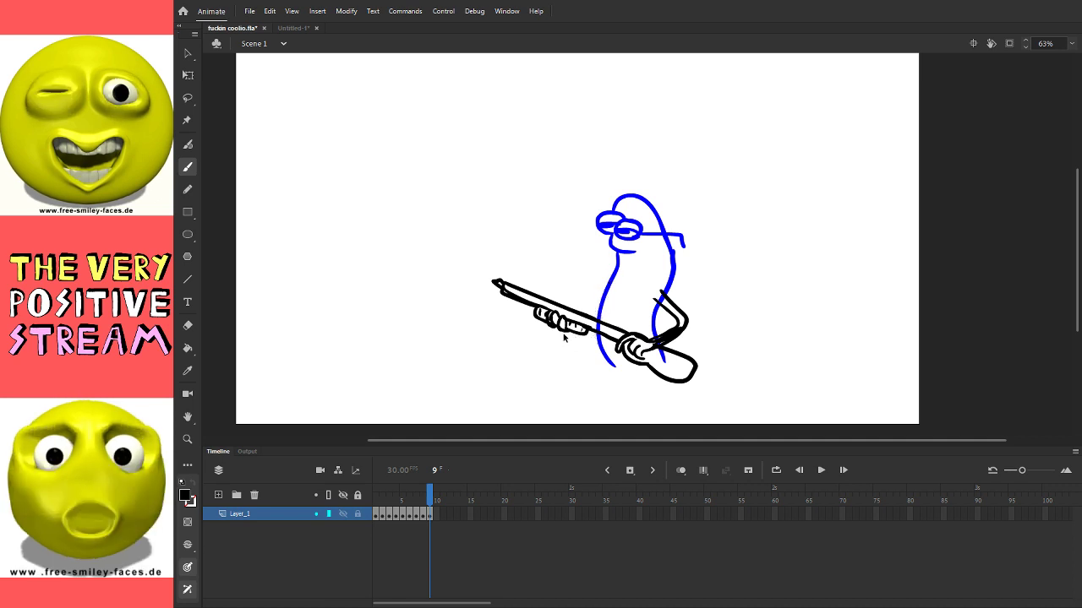
{"action": "left_click_drag", "start_coordinate": [561, 340], "coordinate": [596, 333]}
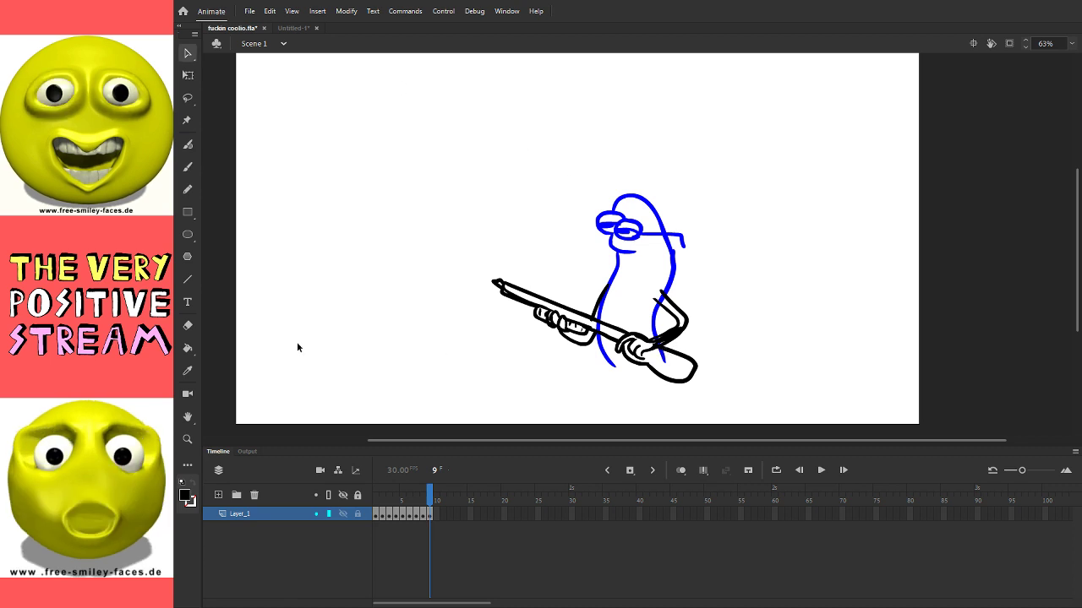
Step: Erase the excess black inside the rear forearm, then return to the Brush and undo a stray stroke beside the character
{"action": "key", "text": "e"}
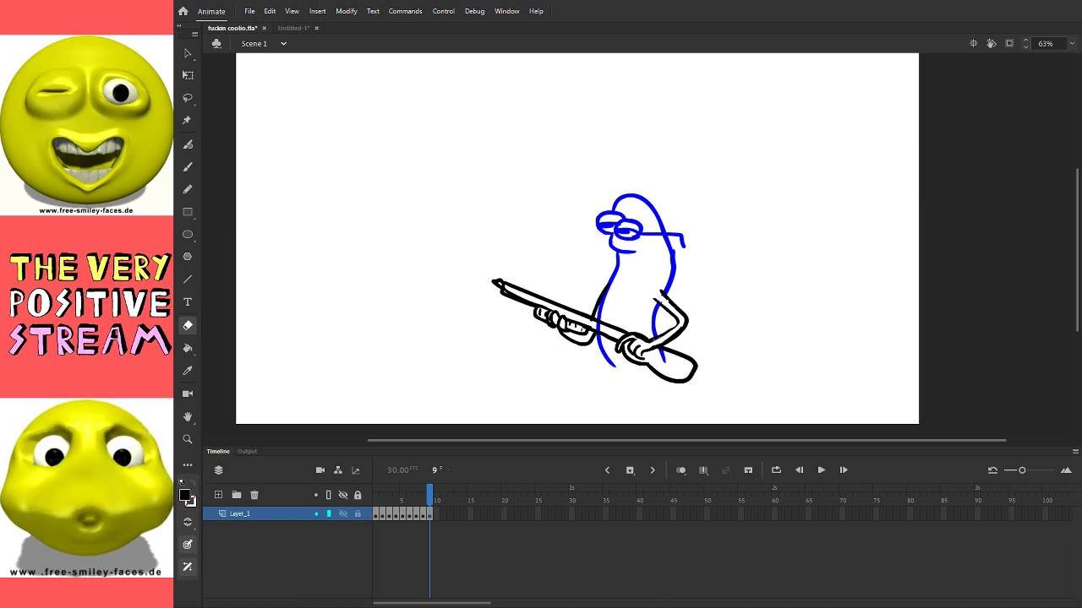
{"action": "key", "text": "b"}
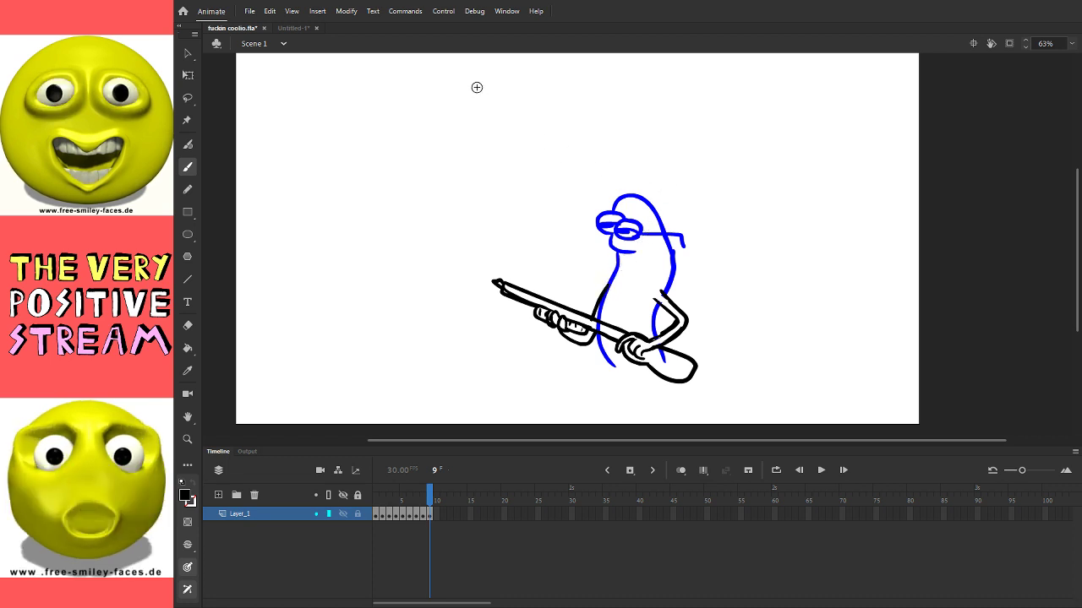
{"action": "left_click_drag", "start_coordinate": [727, 306], "coordinate": [717, 349]}
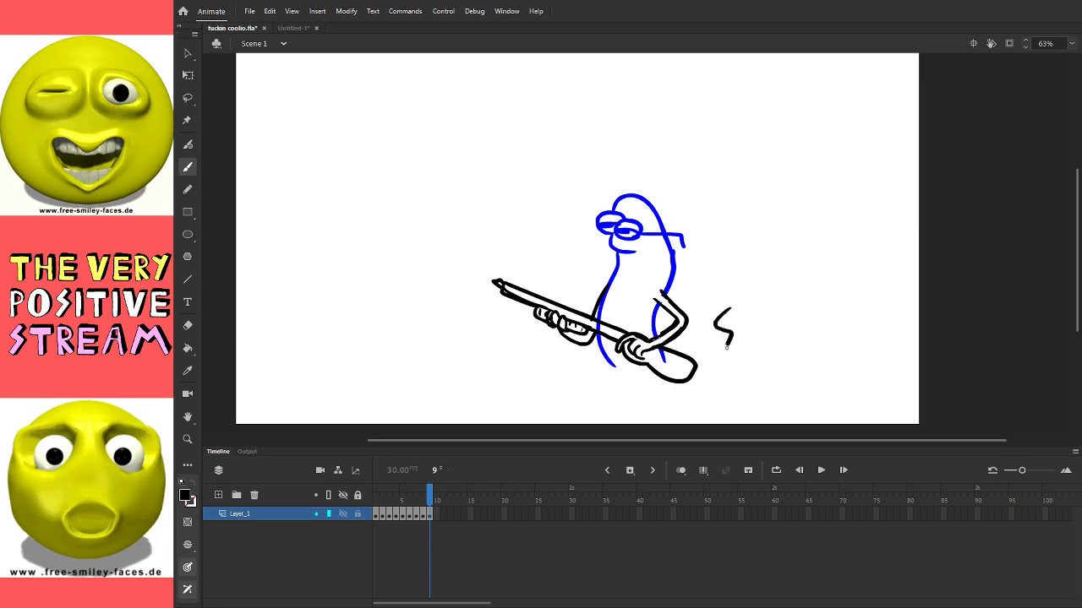
{"action": "key", "text": "ctrl+z"}
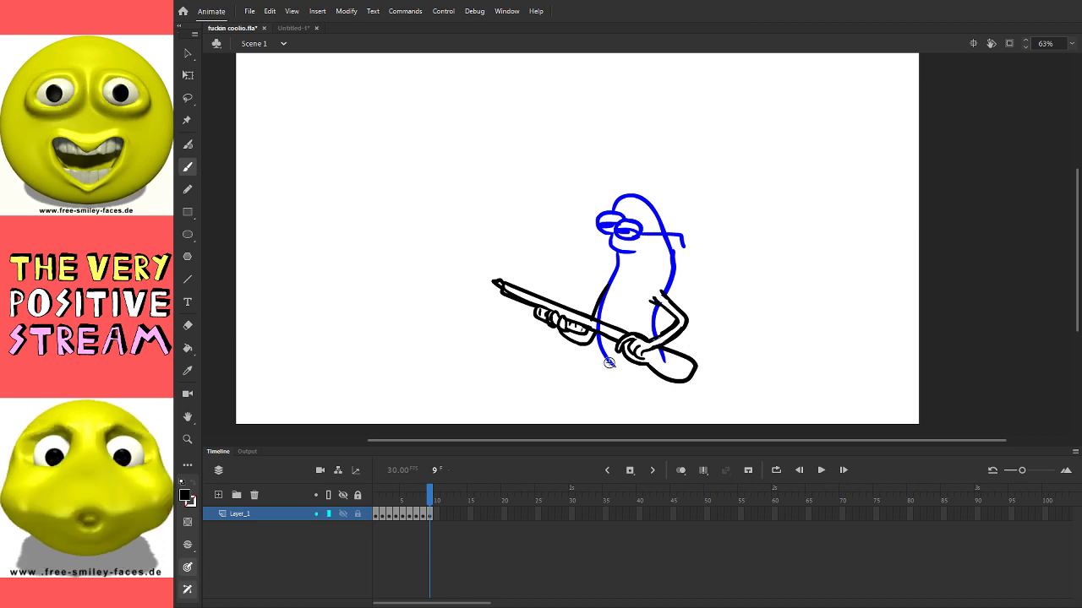
Step: Draw both bent running legs with feet, one stretched forward and one trailing behind the body
{"action": "mouse_move", "coordinate": [630, 376]}
{"action": "left_mouse_down"}
{"action": "mouse_move", "coordinate": [500, 409]}
{"action": "mouse_move", "coordinate": [460, 364]}
{"action": "mouse_move", "coordinate": [501, 413]}
{"action": "mouse_move", "coordinate": [612, 393]}
{"action": "left_mouse_up"}
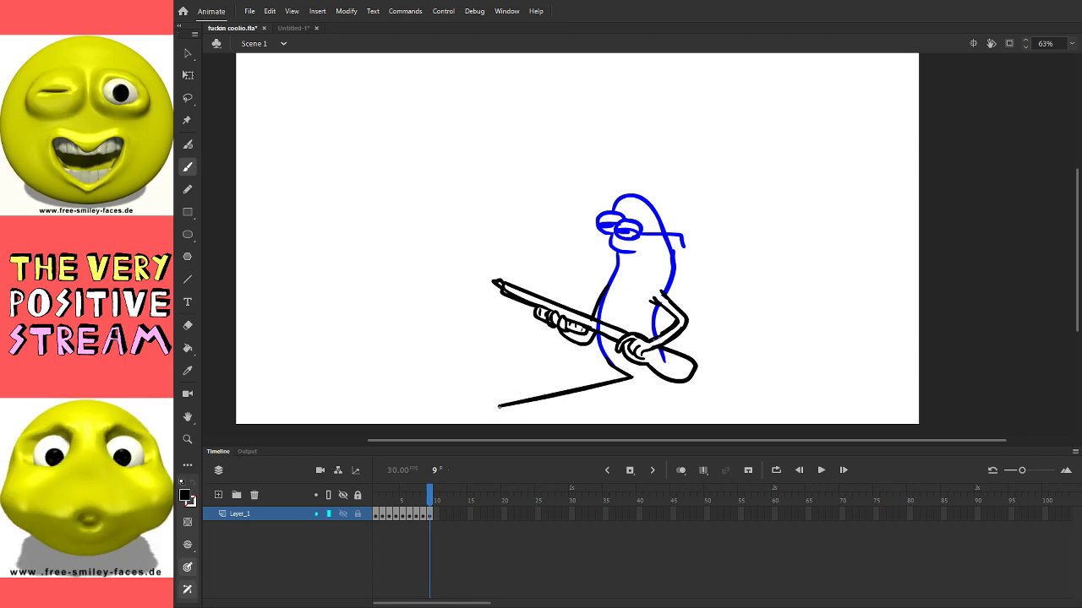
{"action": "mouse_move", "coordinate": [499, 407]}
{"action": "left_mouse_down"}
{"action": "mouse_move", "coordinate": [472, 340]}
{"action": "mouse_move", "coordinate": [490, 404]}
{"action": "mouse_move", "coordinate": [511, 412]}
{"action": "mouse_move", "coordinate": [646, 379]}
{"action": "mouse_move", "coordinate": [638, 381]}
{"action": "mouse_move", "coordinate": [736, 410]}
{"action": "mouse_move", "coordinate": [748, 369]}
{"action": "left_mouse_up"}
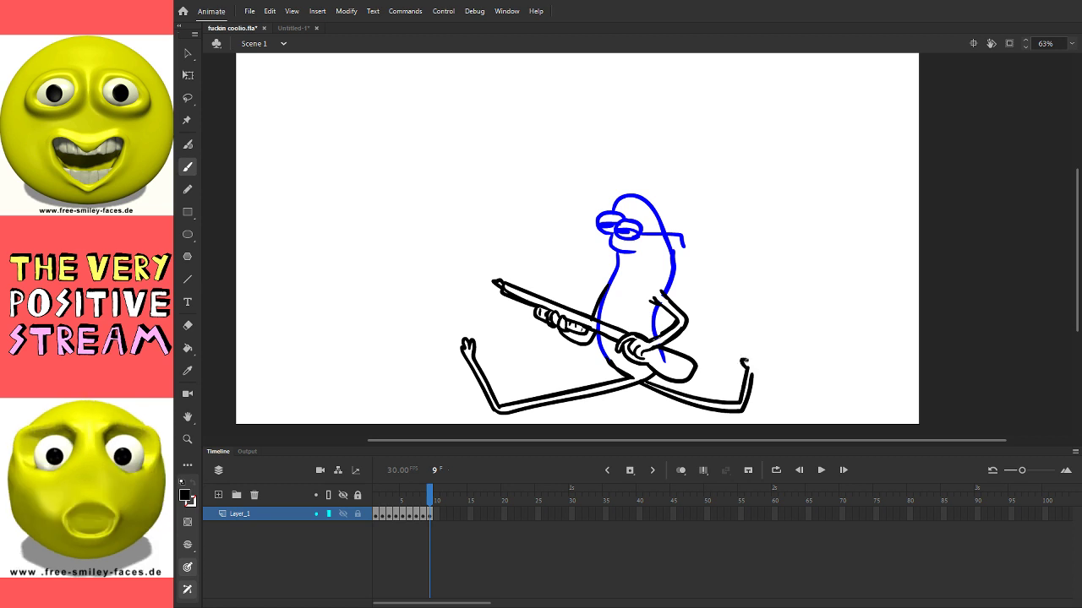
{"action": "left_click_drag", "start_coordinate": [778, 358], "coordinate": [754, 366]}
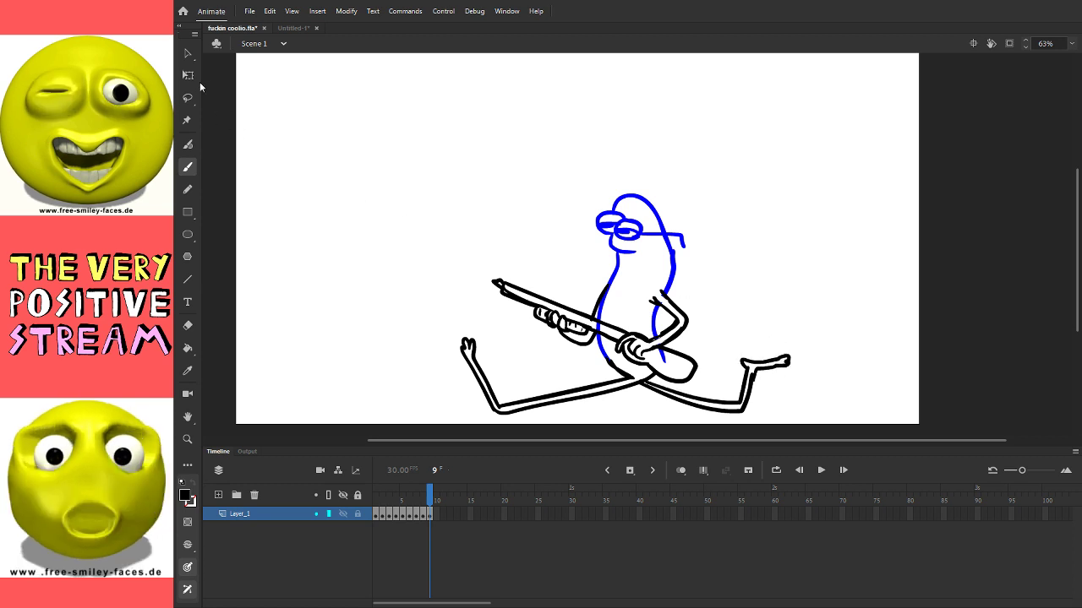
Step: Recolour the whole drawing black and move it up nearer the centre of the stage
{"action": "key", "text": "q"}
{"action": "key", "text": "ctrl+a"}
{"action": "left_click_drag", "start_coordinate": [680, 369], "coordinate": [619, 306]}
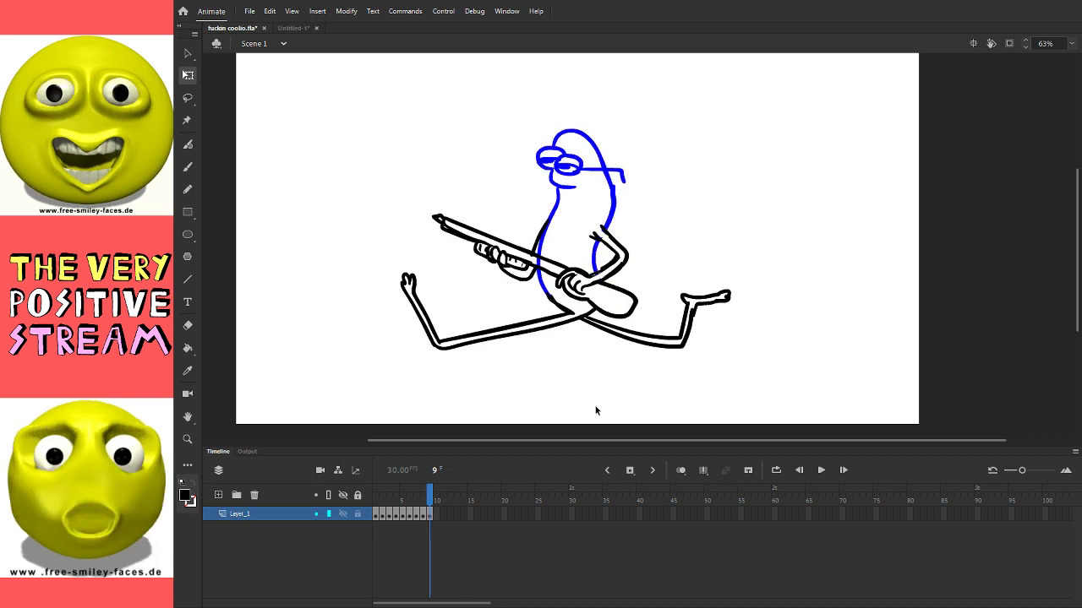
{"action": "key", "text": "ctrl+a"}
{"action": "left_click", "coordinate": [266, 381]}
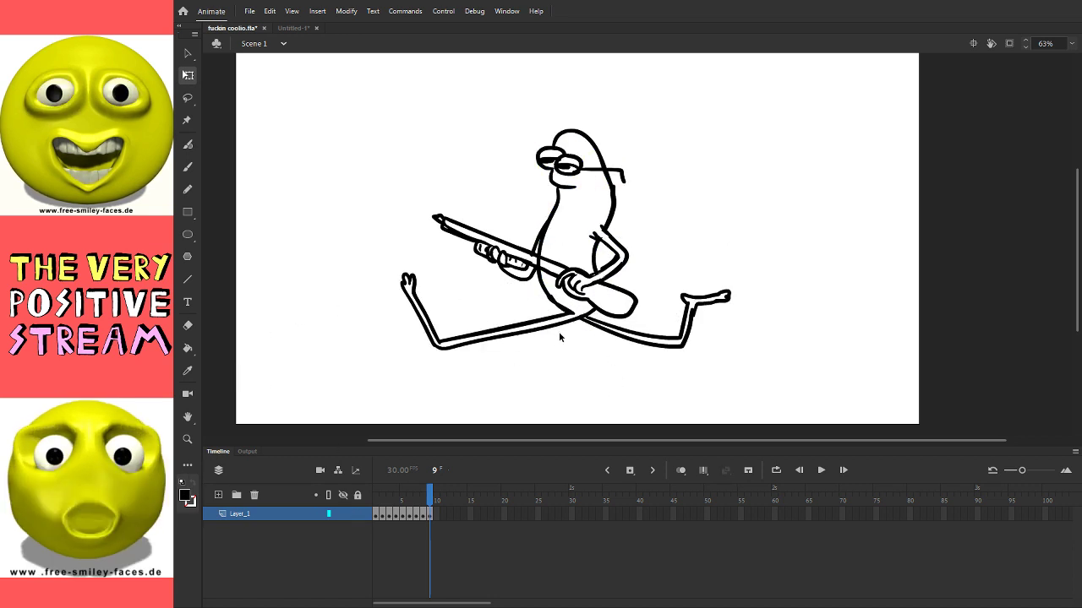
{"action": "key", "text": "ctrl+a"}
{"action": "left_click_drag", "start_coordinate": [598, 312], "coordinate": [616, 349]}
{"action": "left_click", "coordinate": [242, 290]}
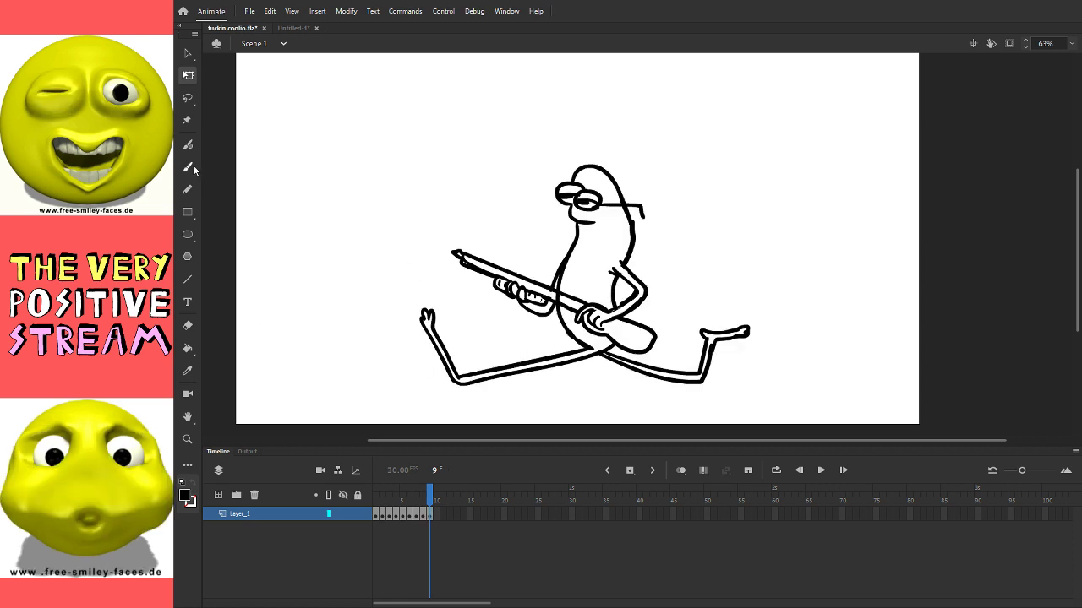
{"action": "key", "text": "b"}
{"action": "left_click_drag", "start_coordinate": [360, 210], "coordinate": [451, 352]}
{"action": "key", "text": "ctrl+z"}
{"action": "mouse_move", "coordinate": [380, 213]}
{"action": "left_mouse_down"}
{"action": "mouse_move", "coordinate": [344, 246]}
{"action": "mouse_move", "coordinate": [395, 343]}
{"action": "left_mouse_up"}
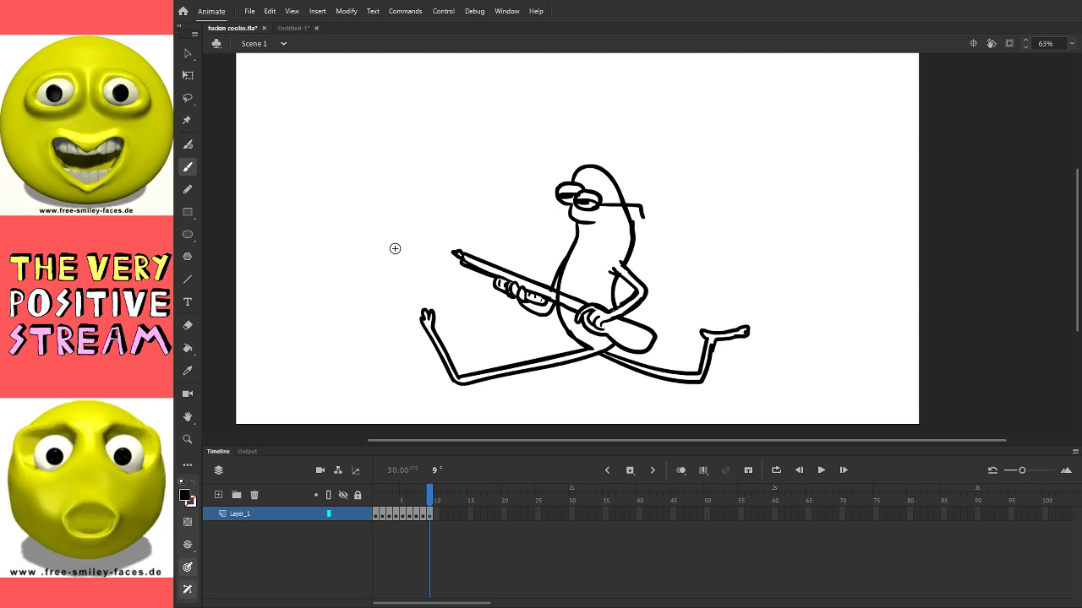
Step: Draw a wide rectangular container outline behind the running character with the Brush, including a first upright line near its front end
{"action": "key", "text": "b"}
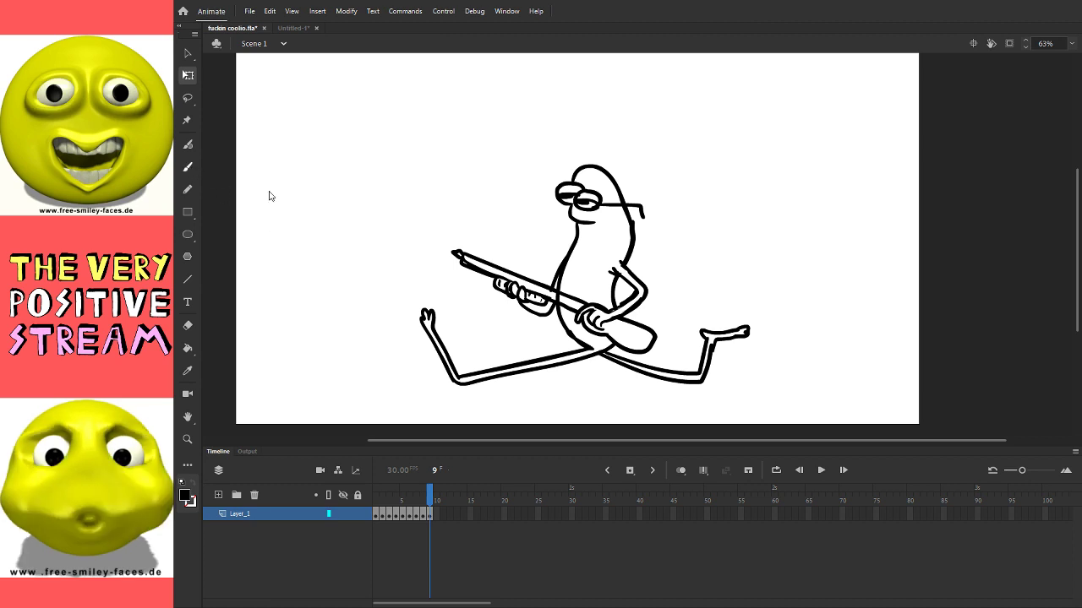
{"action": "left_click_drag", "start_coordinate": [432, 107], "coordinate": [433, 293]}
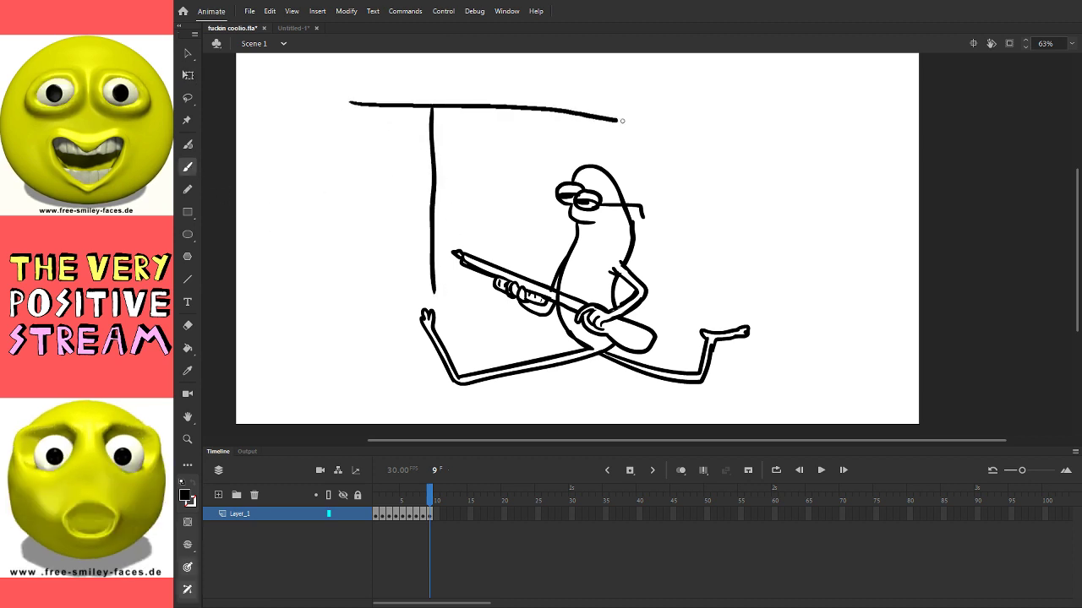
{"action": "mouse_move", "coordinate": [394, 107]}
{"action": "left_mouse_down"}
{"action": "mouse_move", "coordinate": [343, 106]}
{"action": "mouse_move", "coordinate": [313, 120]}
{"action": "mouse_move", "coordinate": [322, 302]}
{"action": "mouse_move", "coordinate": [517, 301]}
{"action": "left_mouse_up"}
{"action": "left_click_drag", "start_coordinate": [776, 235], "coordinate": [772, 132]}
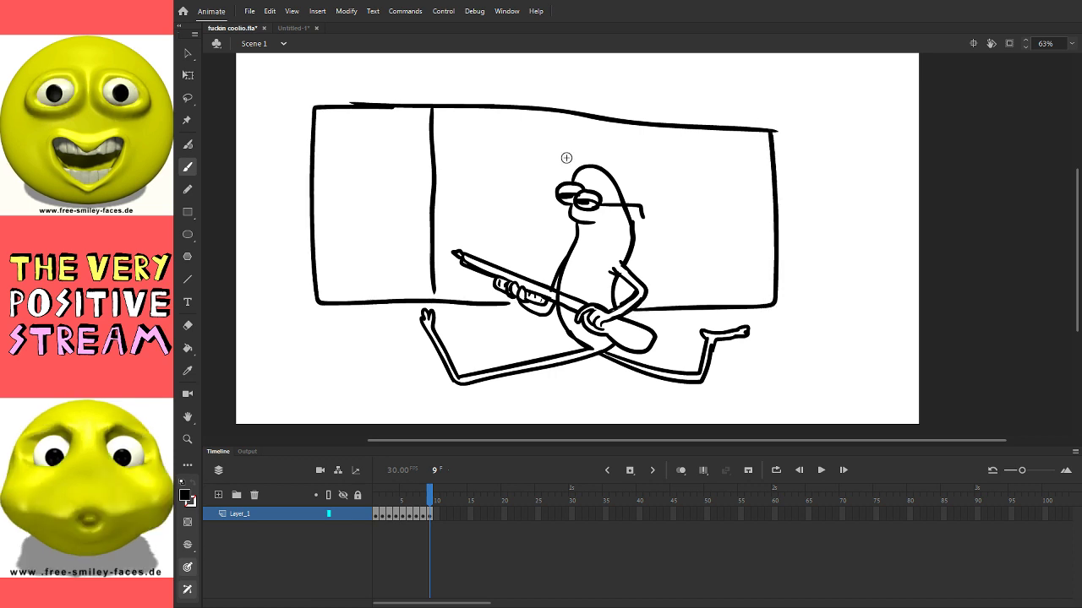
Step: Fill the container with evenly spaced vertical lines along its whole length, breaking them around the character and shotgun
{"action": "left_click_drag", "start_coordinate": [413, 133], "coordinate": [414, 294]}
{"action": "left_click_drag", "start_coordinate": [389, 109], "coordinate": [392, 294]}
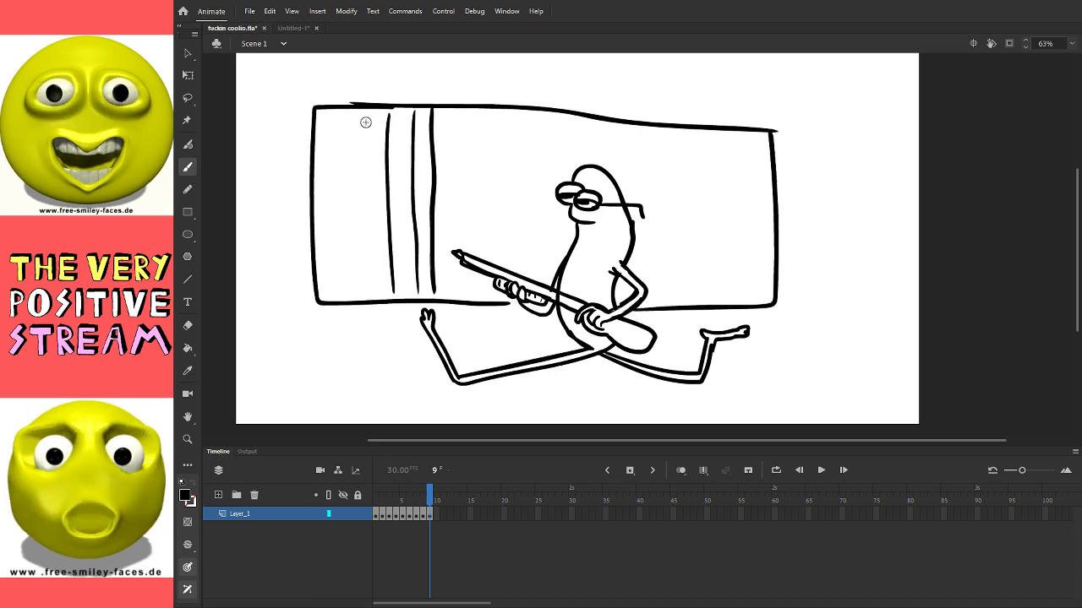
{"action": "left_click_drag", "start_coordinate": [338, 118], "coordinate": [343, 300]}
{"action": "left_click_drag", "start_coordinate": [456, 114], "coordinate": [458, 245]}
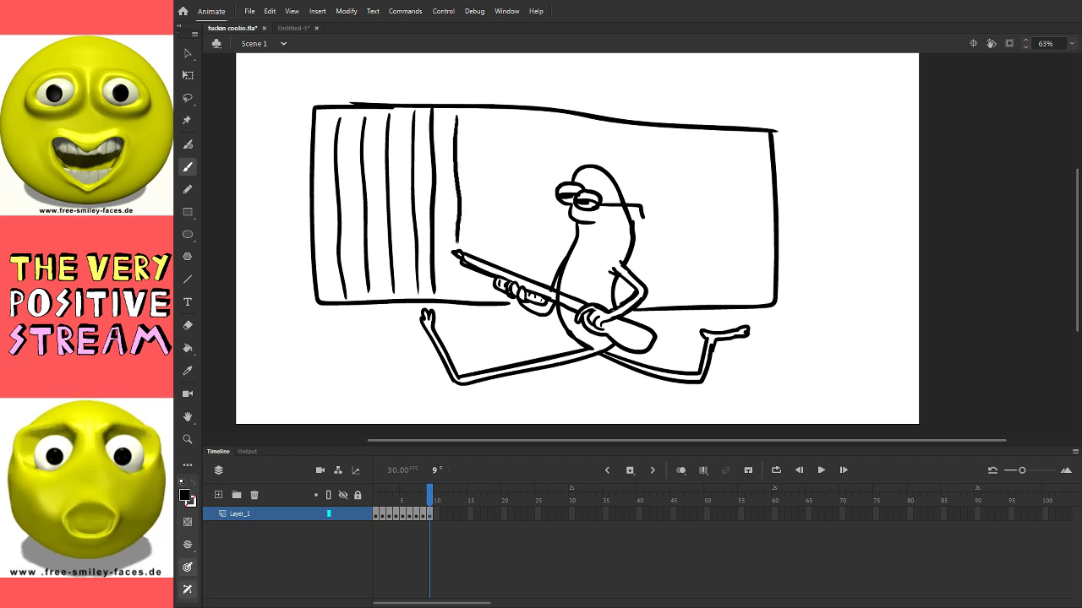
{"action": "mouse_move", "coordinate": [510, 121]}
{"action": "left_mouse_down"}
{"action": "mouse_move", "coordinate": [507, 276]}
{"action": "mouse_move", "coordinate": [490, 297]}
{"action": "left_mouse_up"}
{"action": "left_click_drag", "start_coordinate": [532, 121], "coordinate": [534, 282]}
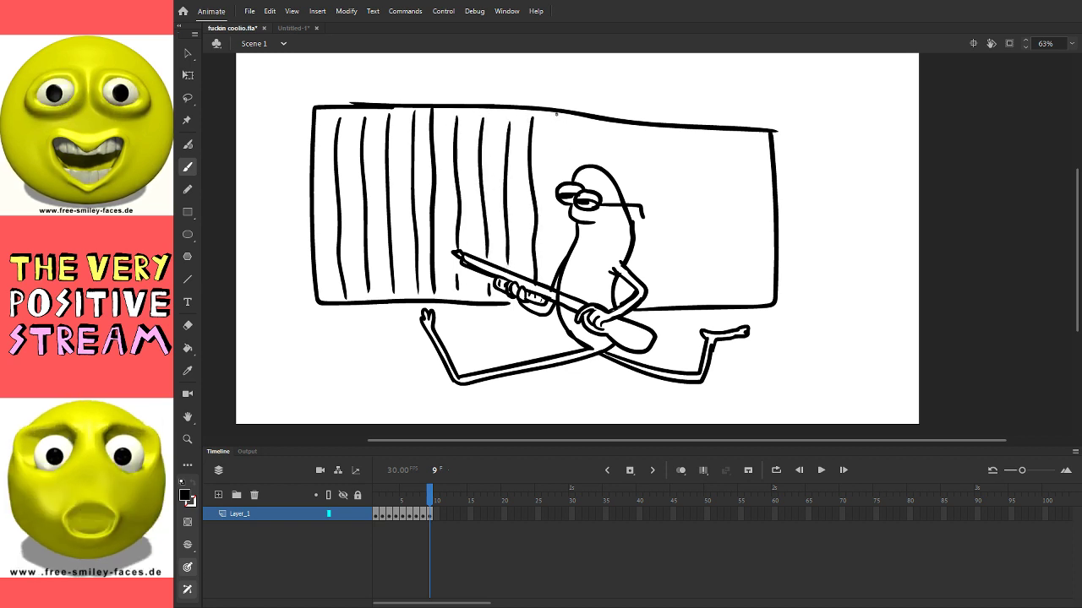
{"action": "left_click_drag", "start_coordinate": [556, 198], "coordinate": [557, 263]}
{"action": "mouse_move", "coordinate": [605, 122]}
{"action": "left_mouse_down"}
{"action": "mouse_move", "coordinate": [606, 155]}
{"action": "mouse_move", "coordinate": [631, 178]}
{"action": "left_mouse_up"}
{"action": "mouse_move", "coordinate": [652, 131]}
{"action": "left_mouse_down"}
{"action": "mouse_move", "coordinate": [658, 306]}
{"action": "mouse_move", "coordinate": [681, 137]}
{"action": "mouse_move", "coordinate": [682, 306]}
{"action": "left_mouse_up"}
{"action": "left_click_drag", "start_coordinate": [714, 137], "coordinate": [715, 314]}
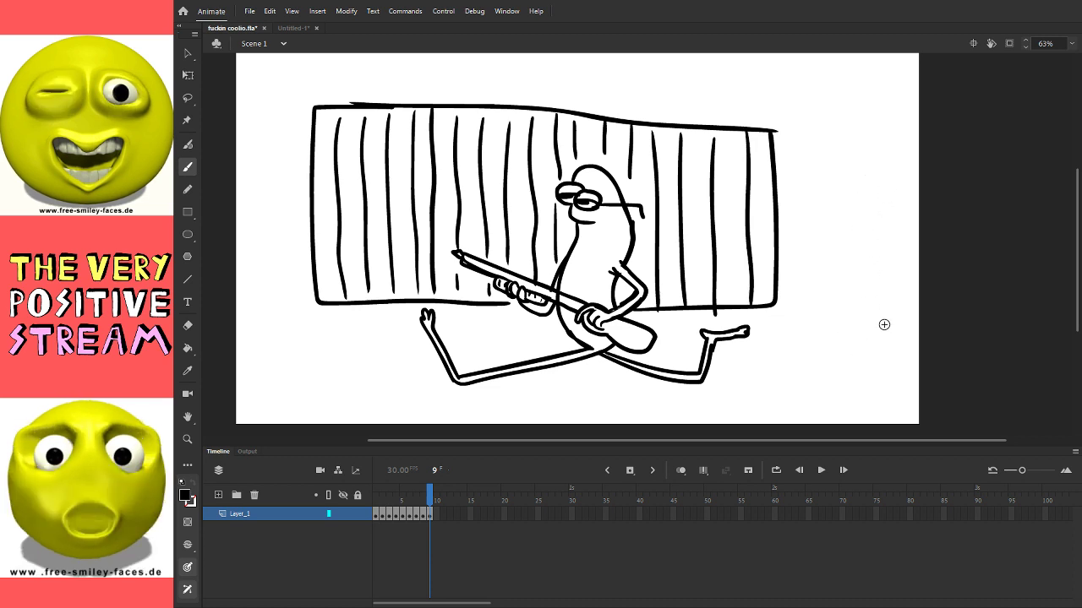
Step: Draw a second character's face in profile behind the runner, with eye, nose and mouth, and undo the misplaced hair stroke
{"action": "left_click_drag", "start_coordinate": [857, 333], "coordinate": [875, 335]}
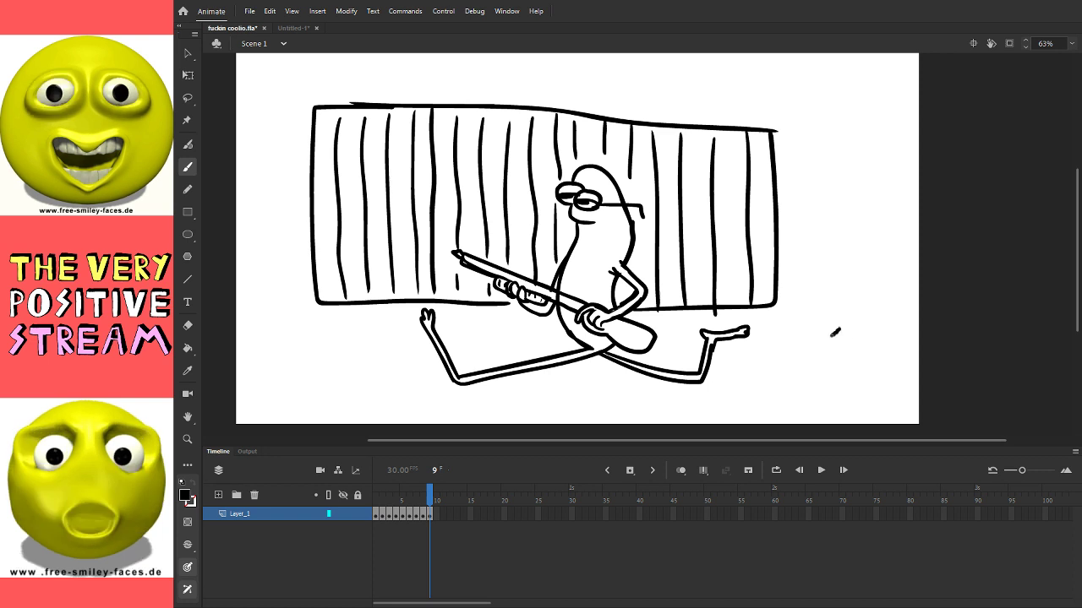
{"action": "left_click_drag", "start_coordinate": [832, 355], "coordinate": [845, 378]}
{"action": "mouse_move", "coordinate": [843, 327]}
{"action": "left_mouse_down"}
{"action": "mouse_move", "coordinate": [884, 306]}
{"action": "mouse_move", "coordinate": [883, 325]}
{"action": "mouse_move", "coordinate": [911, 279]}
{"action": "left_mouse_up"}
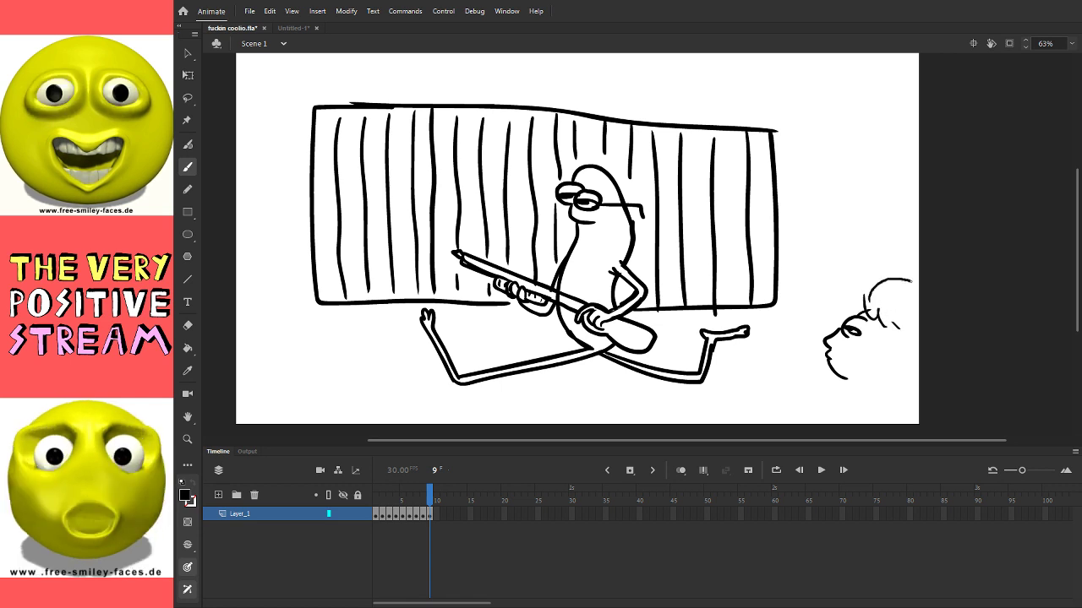
{"action": "key", "text": "ctrl+z"}
Step: Complete the second character with a fringe, rounded head, ear, jaw, neck and an arm reaching toward the runner
{"action": "left_click_drag", "start_coordinate": [859, 306], "coordinate": [905, 295]}
{"action": "mouse_move", "coordinate": [862, 306]}
{"action": "left_mouse_down"}
{"action": "mouse_move", "coordinate": [894, 332]}
{"action": "mouse_move", "coordinate": [905, 358]}
{"action": "left_mouse_up"}
{"action": "left_click_drag", "start_coordinate": [883, 362], "coordinate": [904, 387]}
{"action": "left_click_drag", "start_coordinate": [837, 375], "coordinate": [860, 383]}
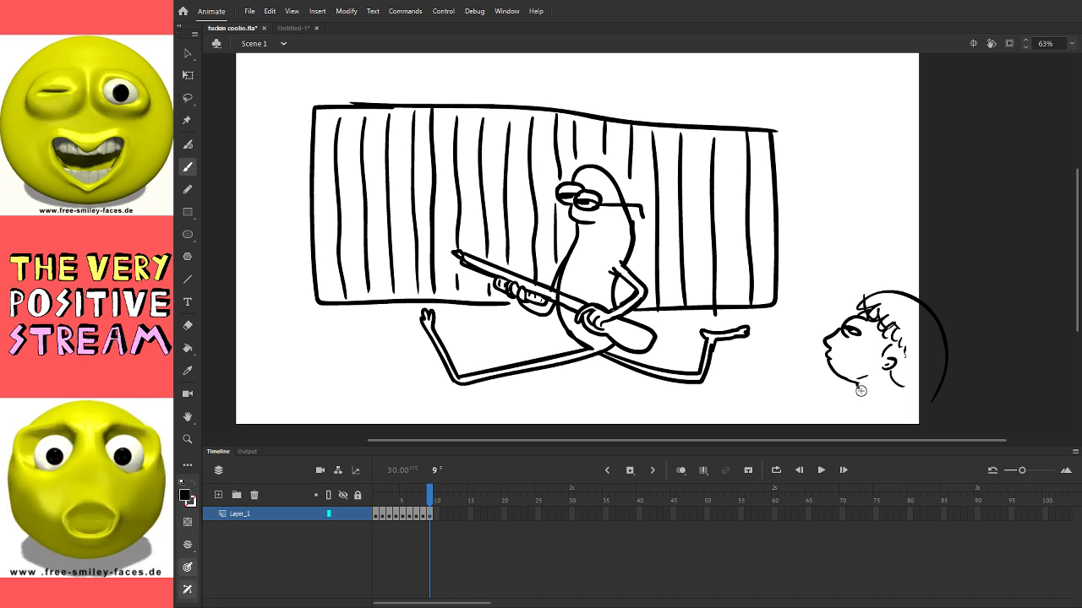
{"action": "mouse_move", "coordinate": [862, 390]}
{"action": "left_mouse_down"}
{"action": "mouse_move", "coordinate": [803, 369]}
{"action": "mouse_move", "coordinate": [787, 350]}
{"action": "mouse_move", "coordinate": [832, 431]}
{"action": "mouse_move", "coordinate": [885, 382]}
{"action": "left_mouse_up"}
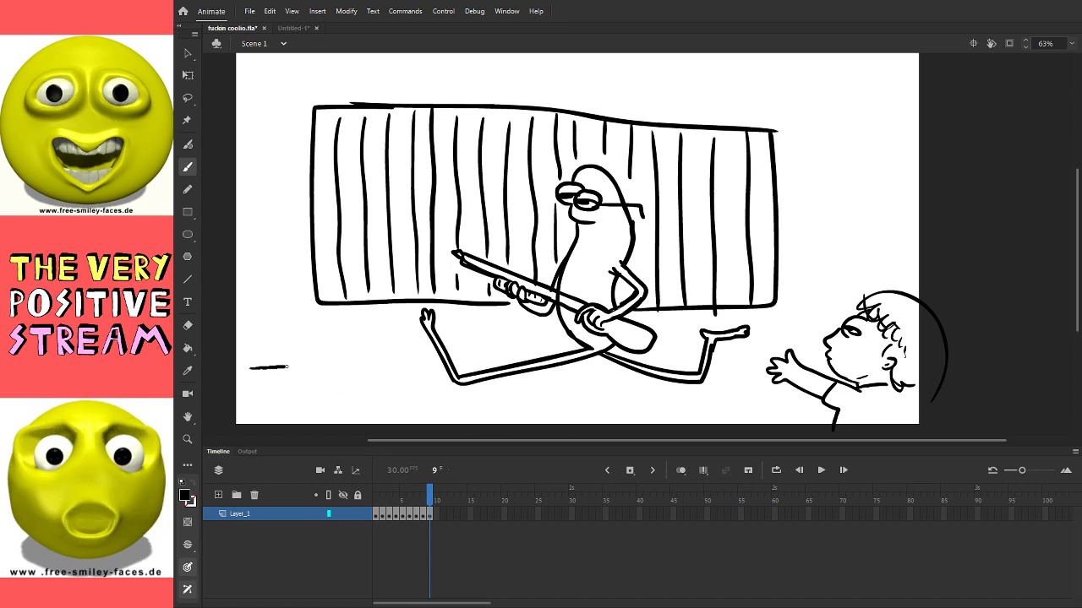
Step: Draw short horizontal ground lines beneath the runner, redoing the middle one, and undo a stray stroke above the second character
{"action": "left_click_drag", "start_coordinate": [509, 384], "coordinate": [759, 386]}
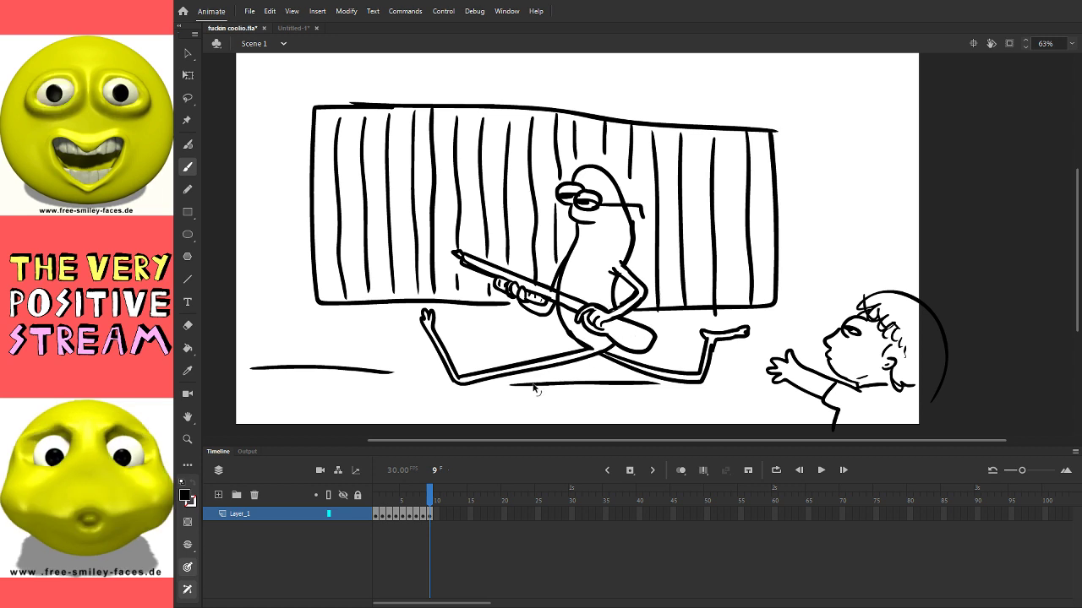
{"action": "left_click_drag", "start_coordinate": [512, 380], "coordinate": [600, 380]}
{"action": "left_click_drag", "start_coordinate": [716, 377], "coordinate": [760, 375]}
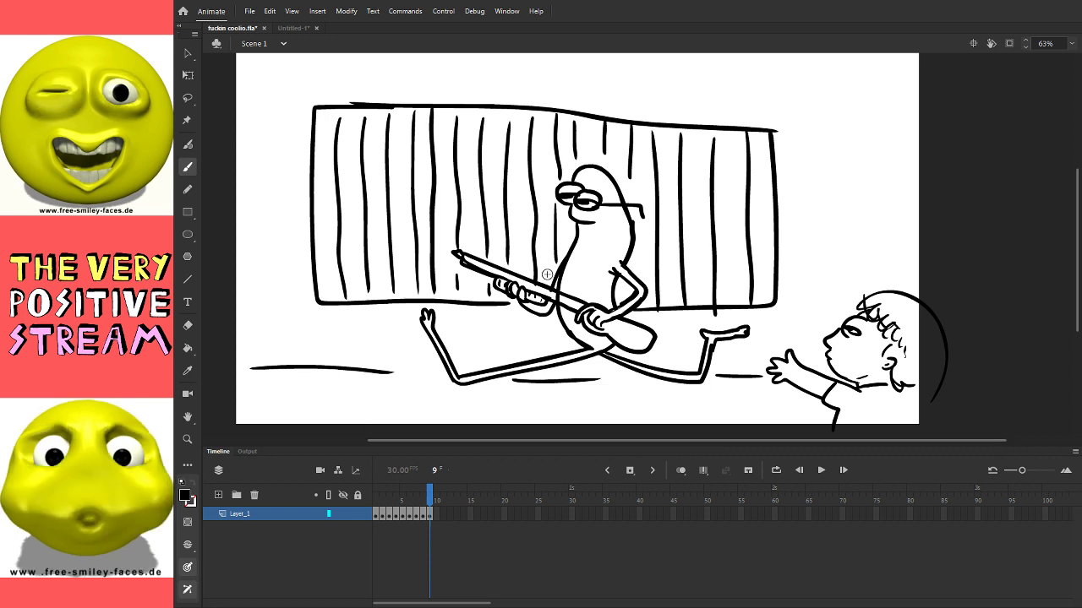
{"action": "left_click_drag", "start_coordinate": [847, 237], "coordinate": [848, 273]}
{"action": "key", "text": "ctrl+z"}
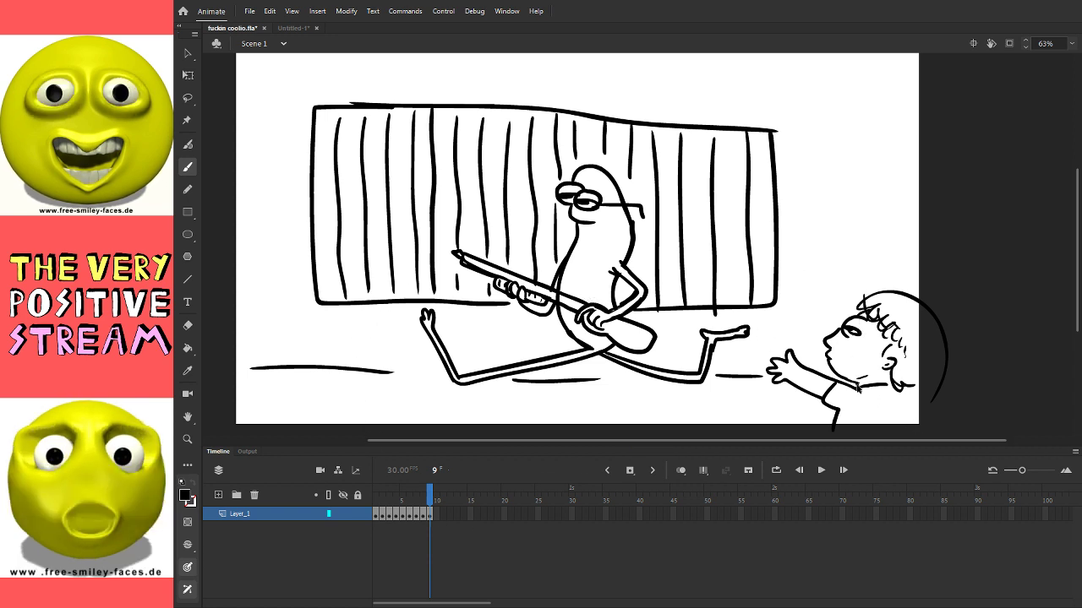
Step: Draw long wavy lines streaming back from the runner's head and neck across the container, then switch to the Free Transform tool
{"action": "mouse_move", "coordinate": [611, 192]}
{"action": "left_mouse_down"}
{"action": "mouse_move", "coordinate": [828, 215]}
{"action": "mouse_move", "coordinate": [871, 252]}
{"action": "left_mouse_up"}
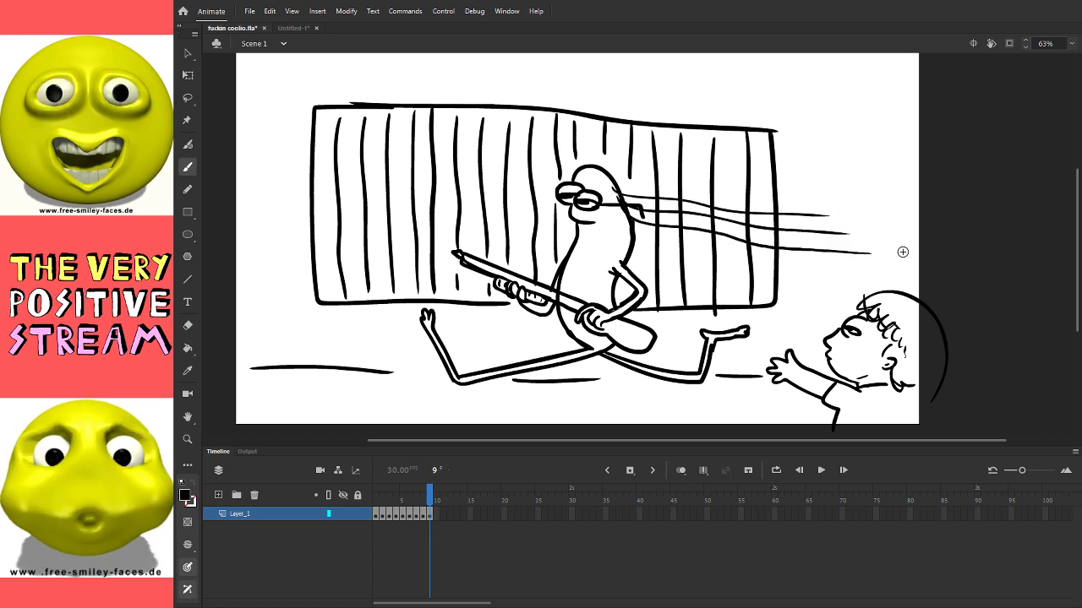
{"action": "left_click_drag", "start_coordinate": [626, 188], "coordinate": [837, 197]}
{"action": "key", "text": "ctrl+z"}
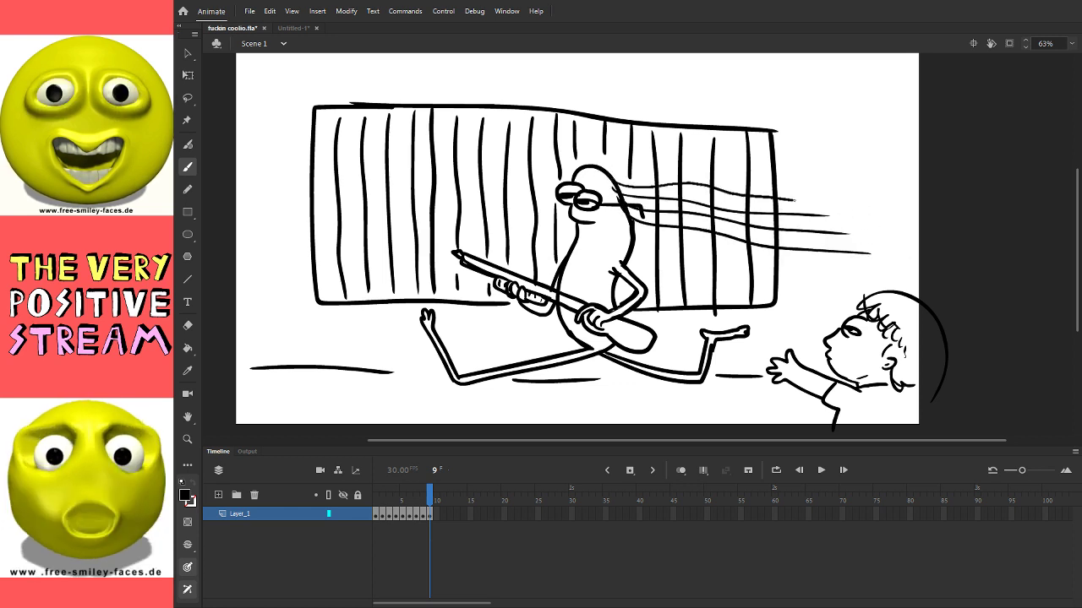
{"action": "left_click_drag", "start_coordinate": [621, 184], "coordinate": [849, 188]}
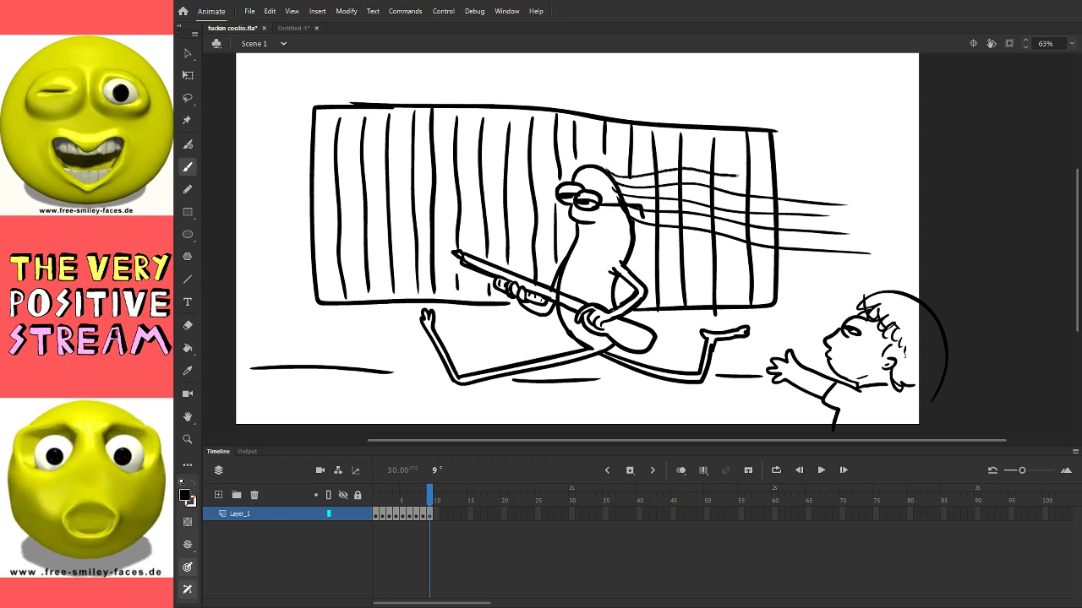
{"action": "left_click_drag", "start_coordinate": [636, 242], "coordinate": [719, 248]}
{"action": "left_click_drag", "start_coordinate": [633, 251], "coordinate": [707, 264]}
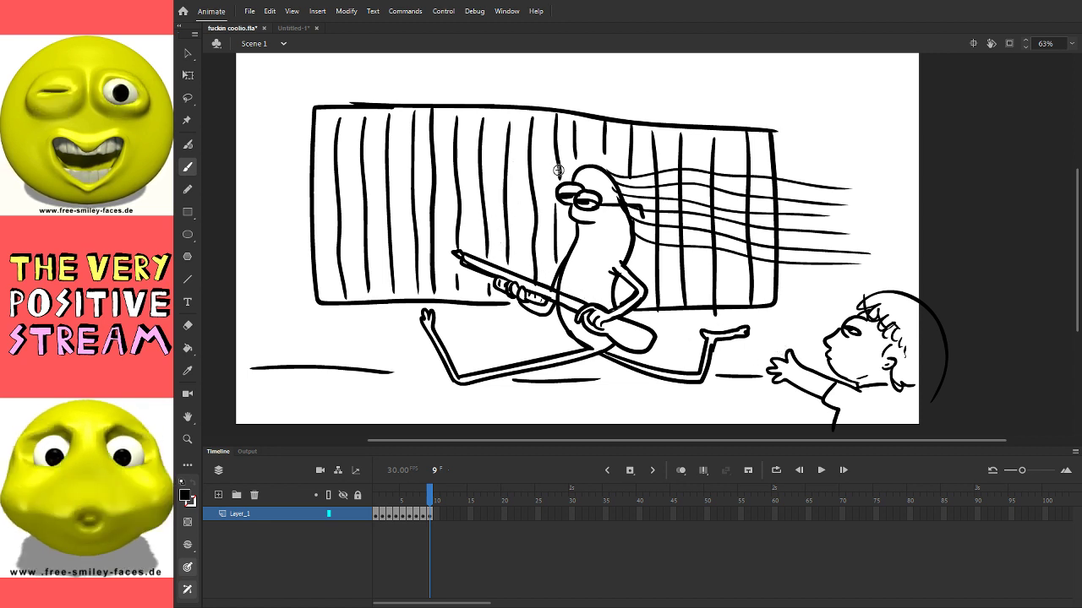
{"action": "key", "text": "q"}
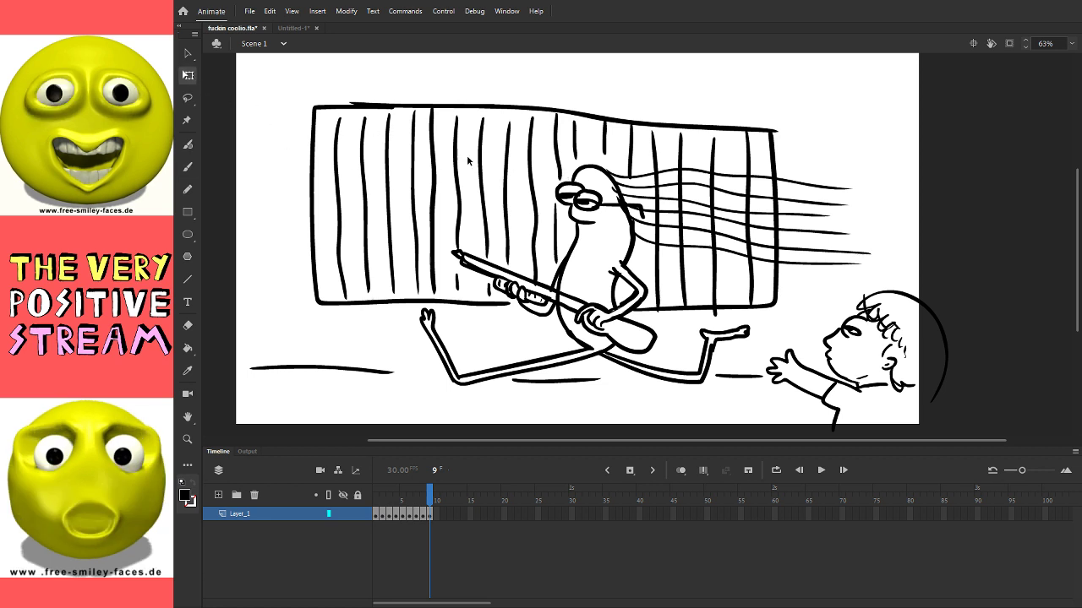